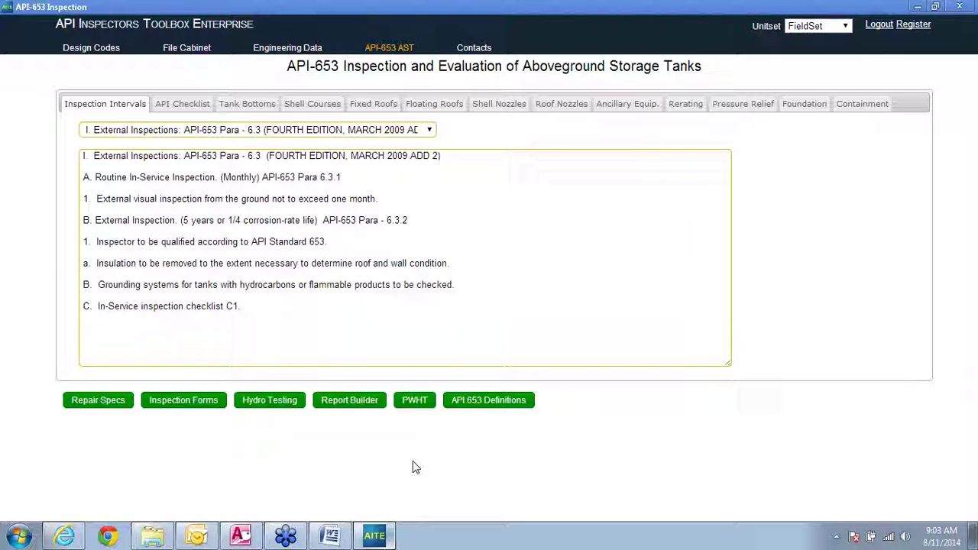
Step: Close the running session, relaunch API Toolbox from the desktop and log in with the prefilled user name and password
left_click(966, 7)
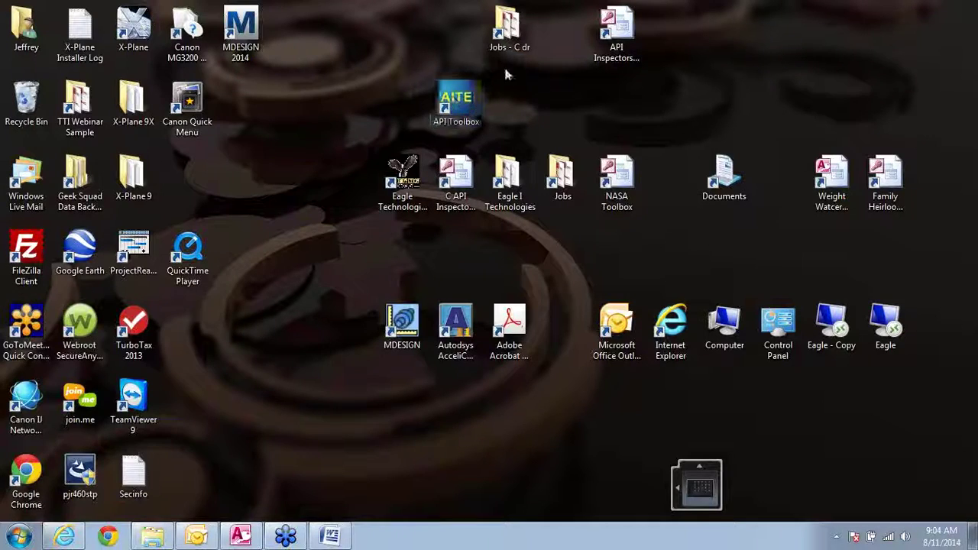
left_click(470, 99)
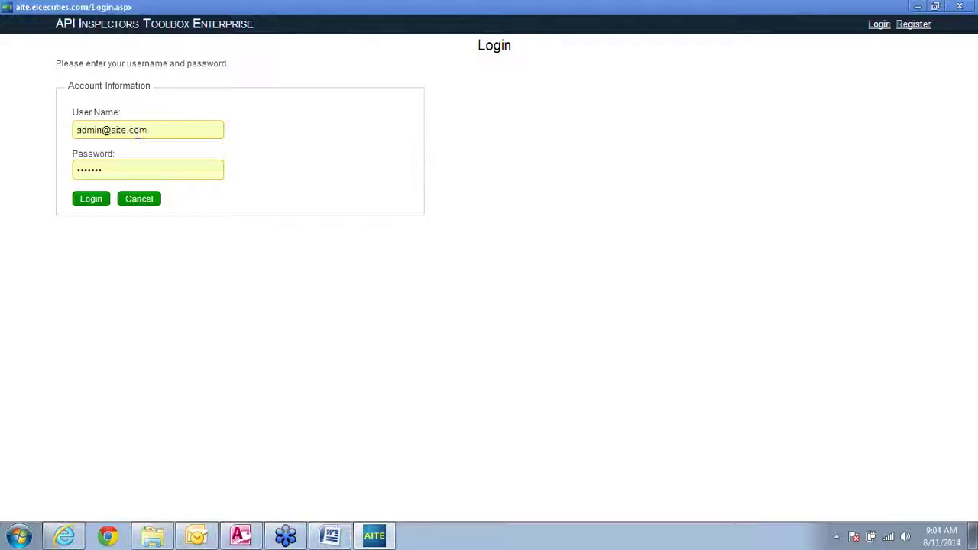
left_click(165, 129)
left_click(154, 171)
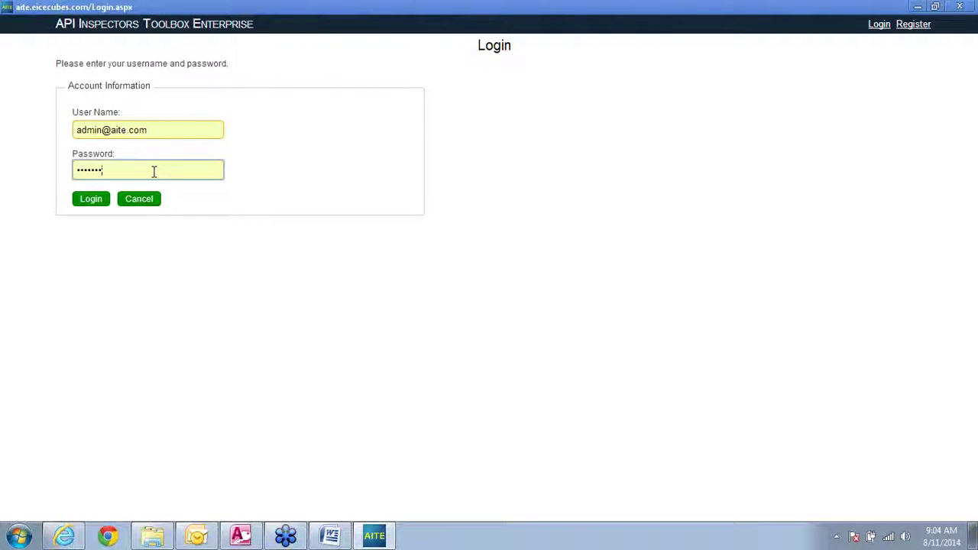
left_click(94, 200)
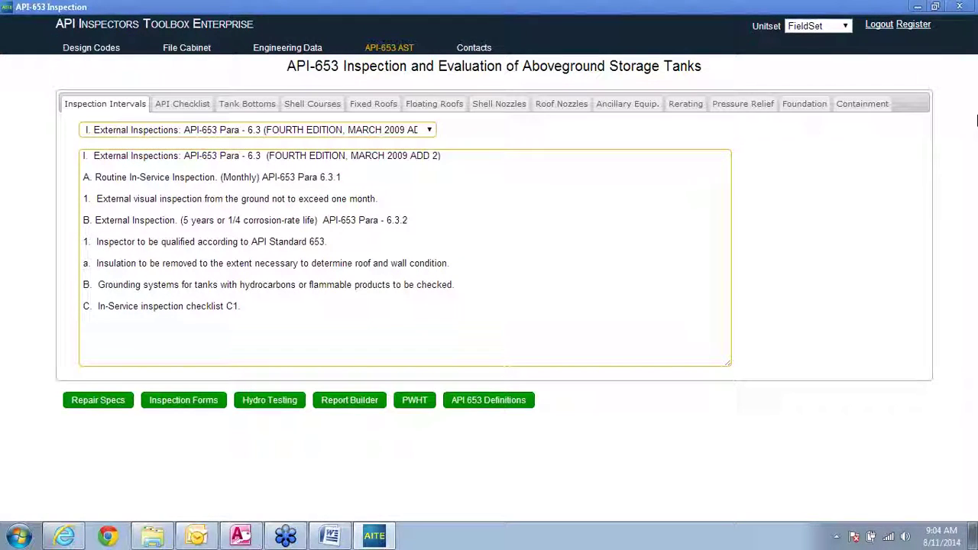
Step: Open the Design Codes library and look through the file lists for API, NBIC, UL142, SP001 and NFPA 30
left_click(85, 48)
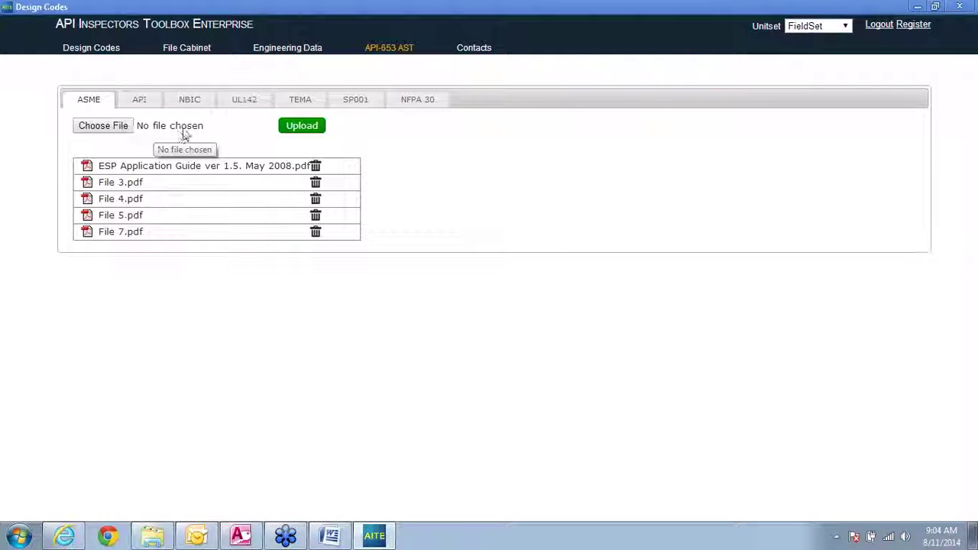
mouse_move(287, 47)
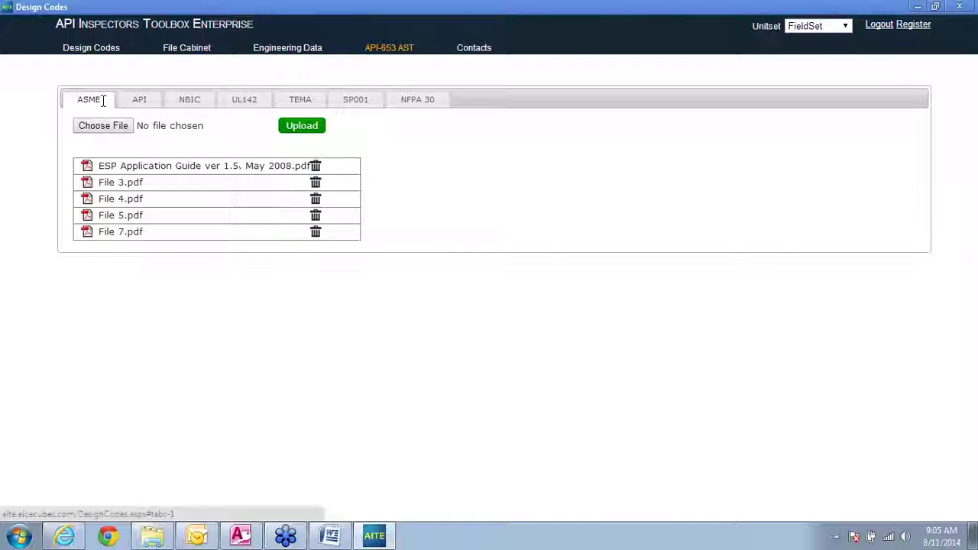
left_click(140, 99)
left_click(189, 100)
left_click(242, 99)
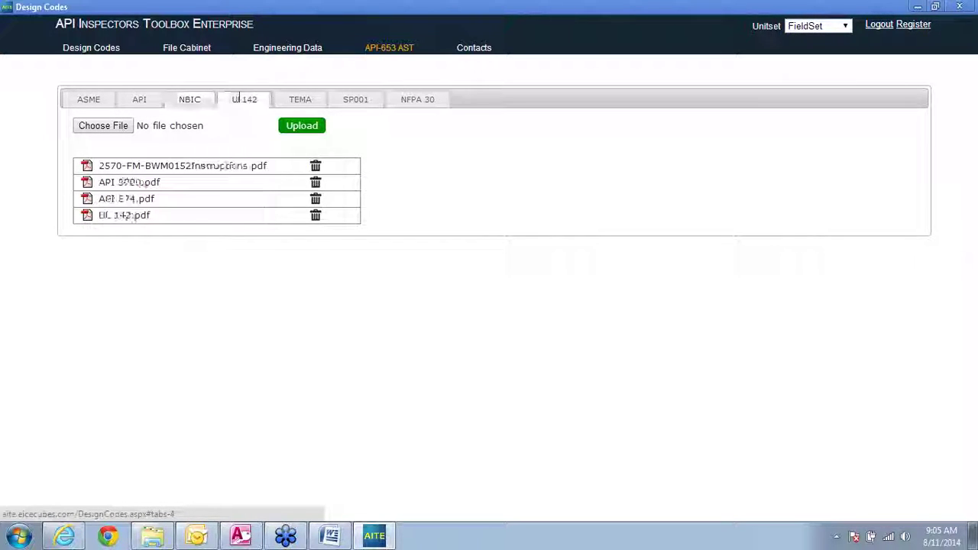
left_click(356, 101)
left_click(419, 99)
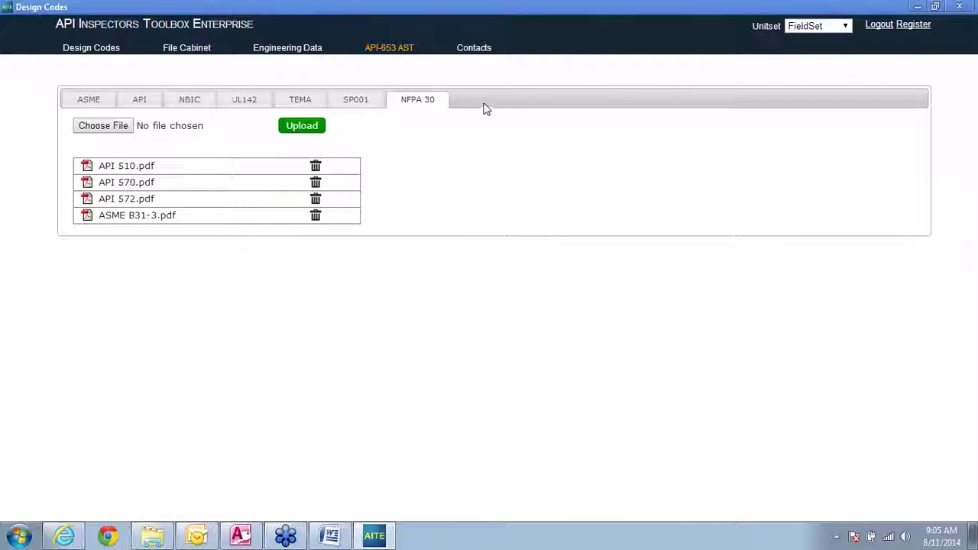
Step: Upload the Certs PDF from the Webinar Example folder to the ASME design codes
left_click(91, 104)
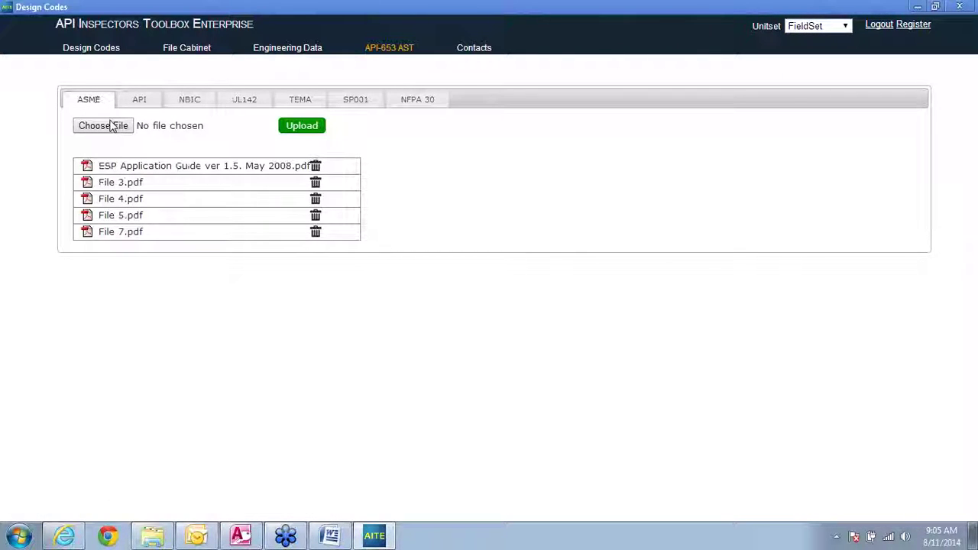
left_click(119, 126)
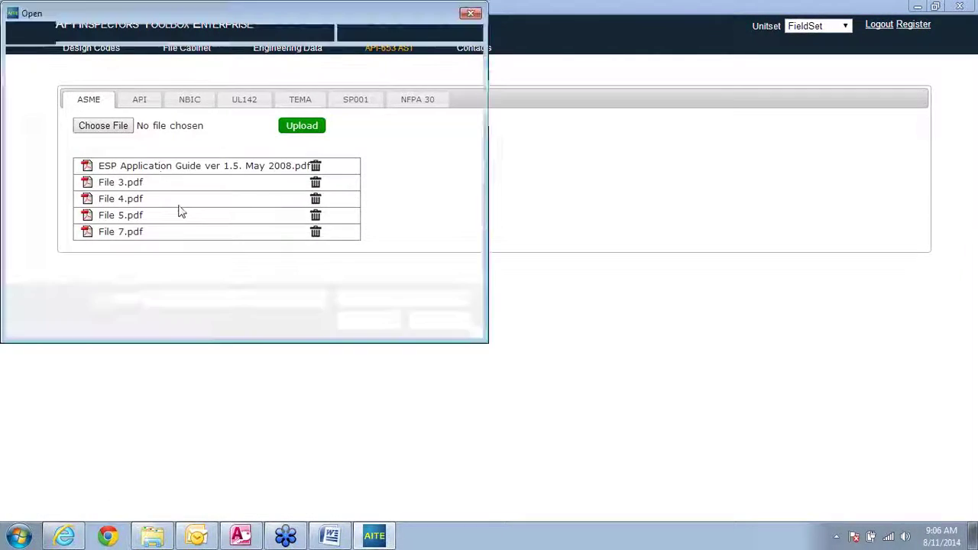
left_click(155, 210)
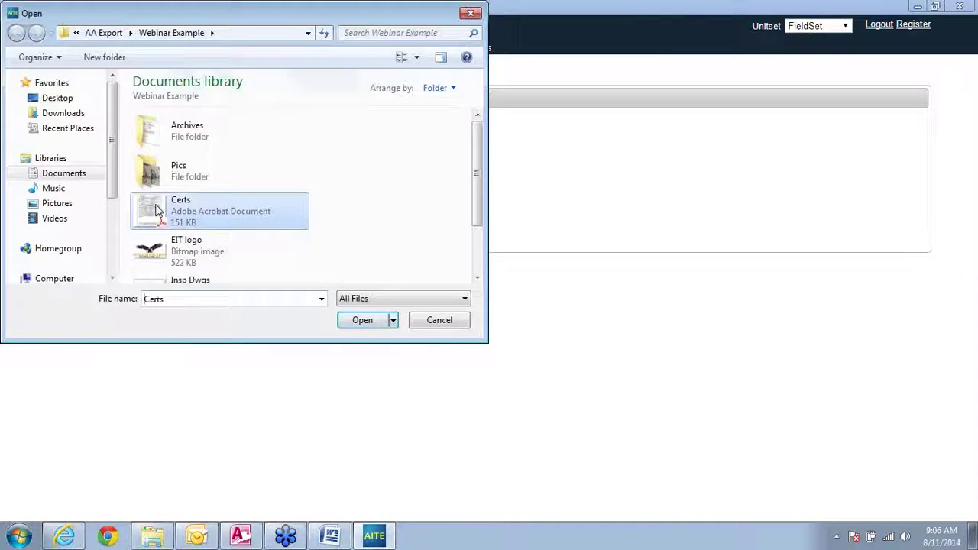
double_click(155, 210)
left_click(300, 126)
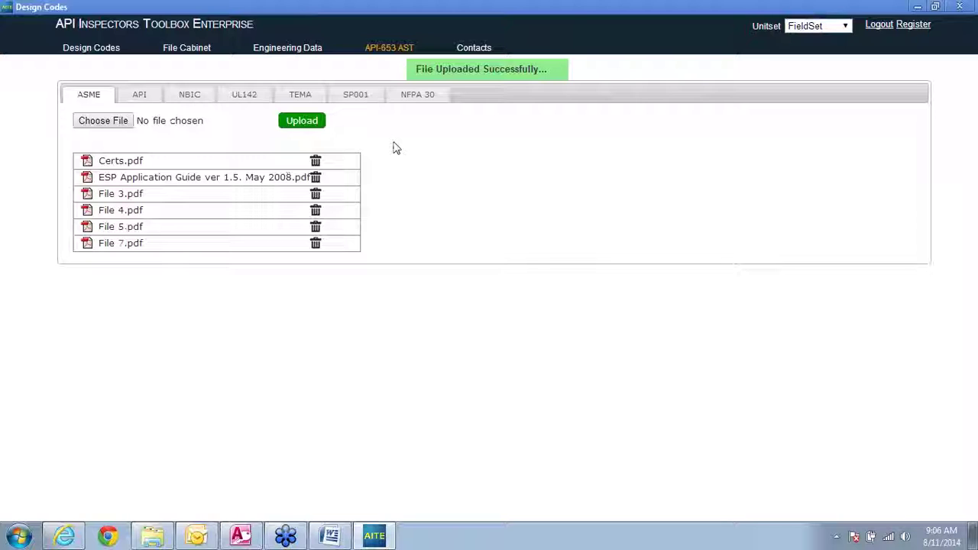
Step: Review the stored design code files for API, NBIC, UL142 and TEMA
left_click(140, 96)
left_click(189, 98)
left_click(237, 95)
left_click(299, 96)
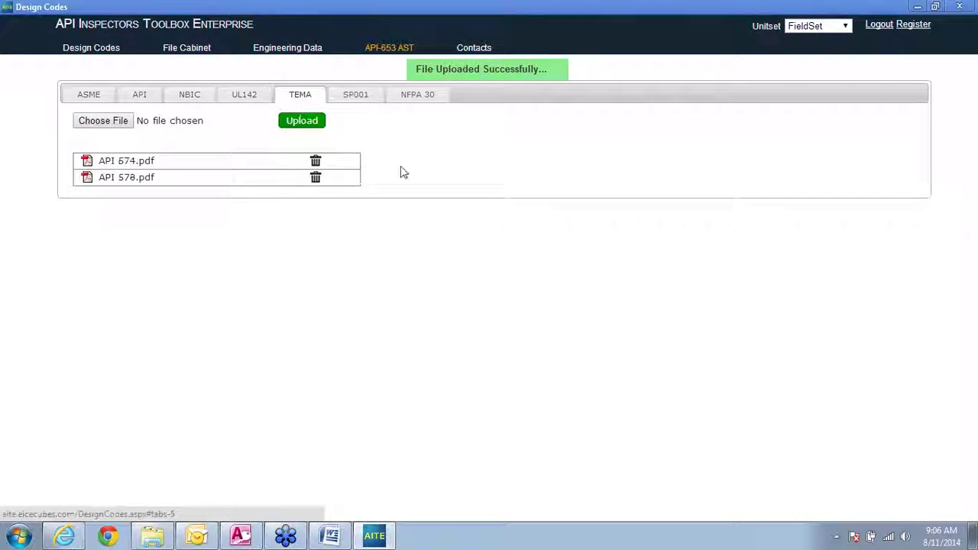
Step: Open the File Cabinet and browse the Webinar Example folder for a file to add to the Word files
left_click(181, 49)
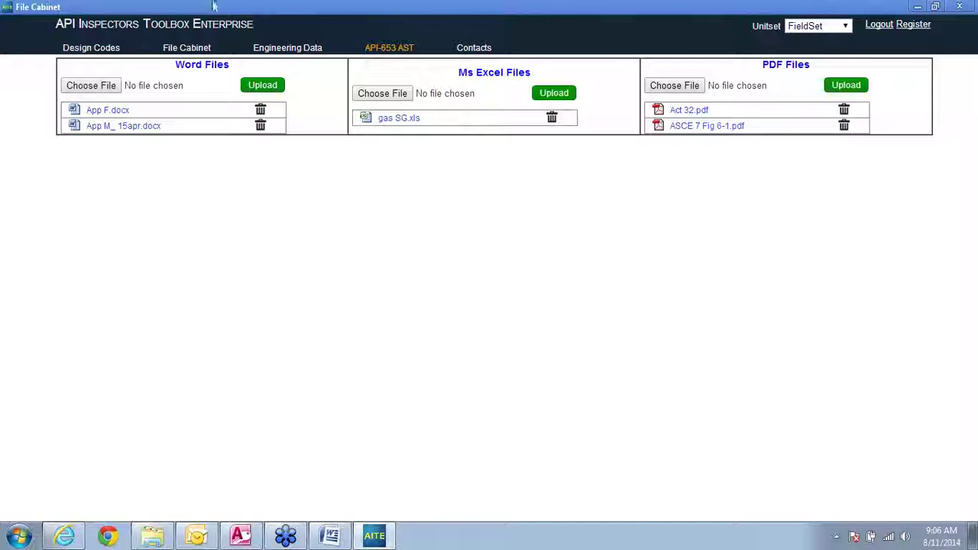
left_click(112, 88)
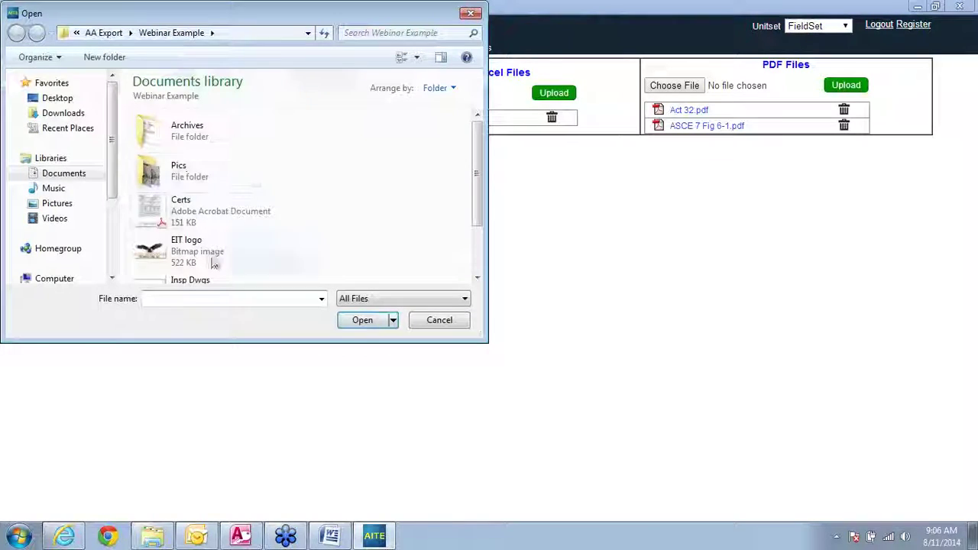
left_click(477, 254)
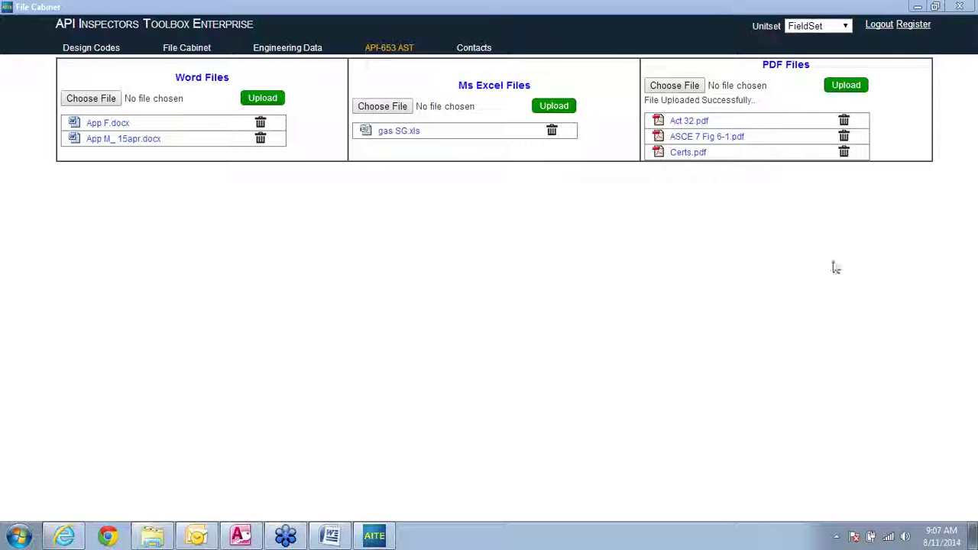
Step: Download Certs.pdf from the File Cabinet's PDF files, view it in the browser and close it
left_click(680, 155)
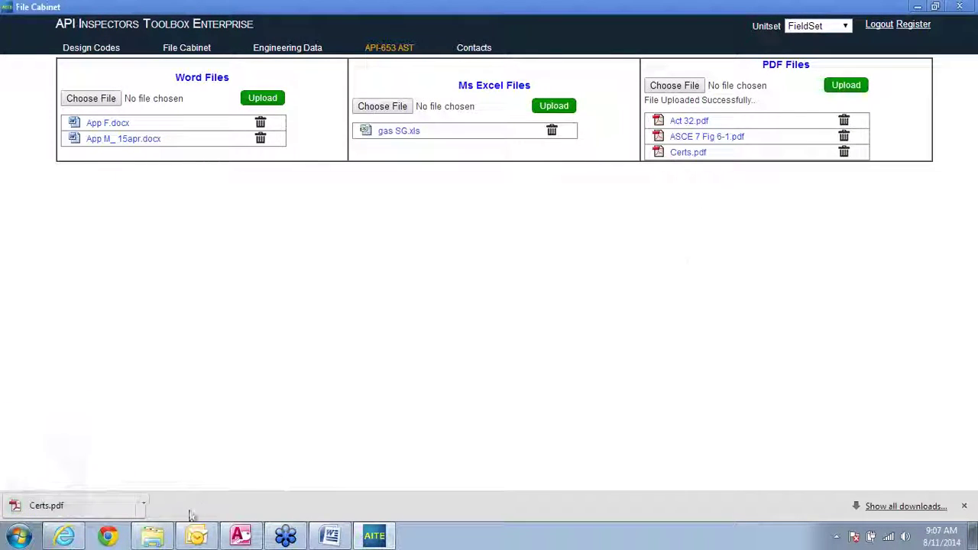
left_click(102, 505)
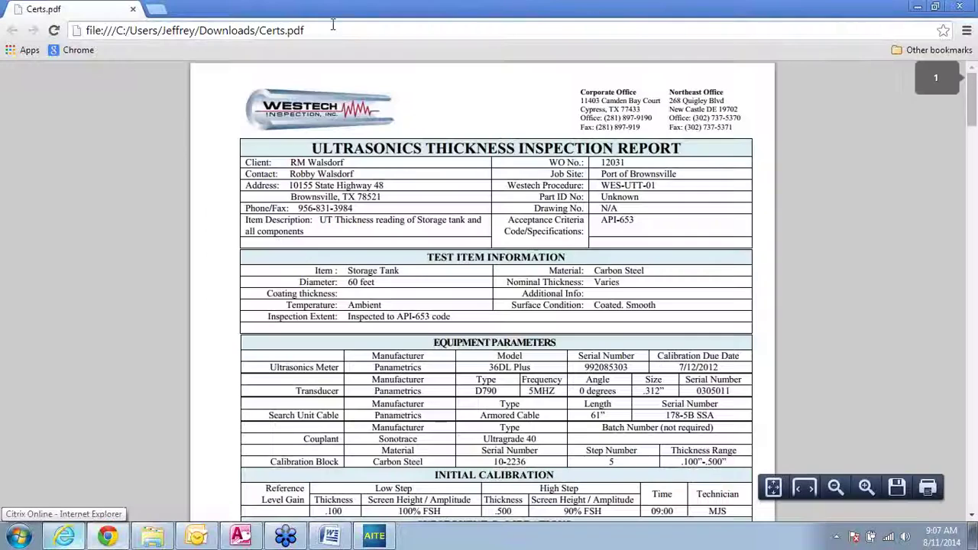
left_click(133, 13)
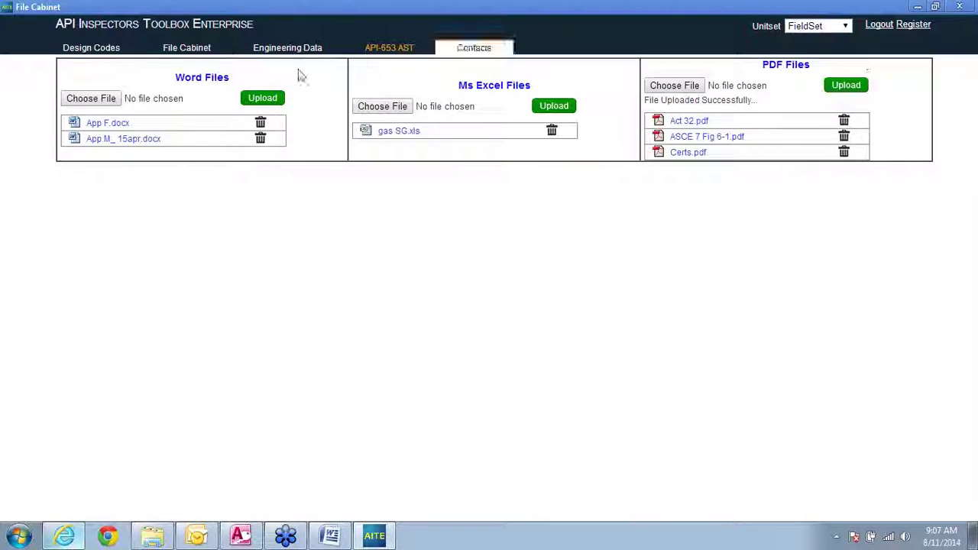
Step: Look over the available Engineering Data calculations and open the AST Shell Calculations form
mouse_move(285, 52)
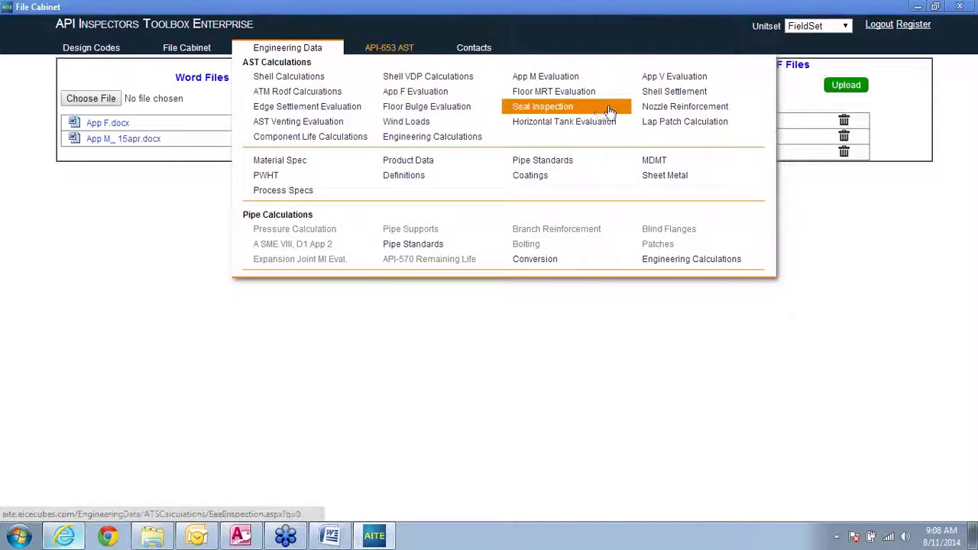
mouse_move(318, 56)
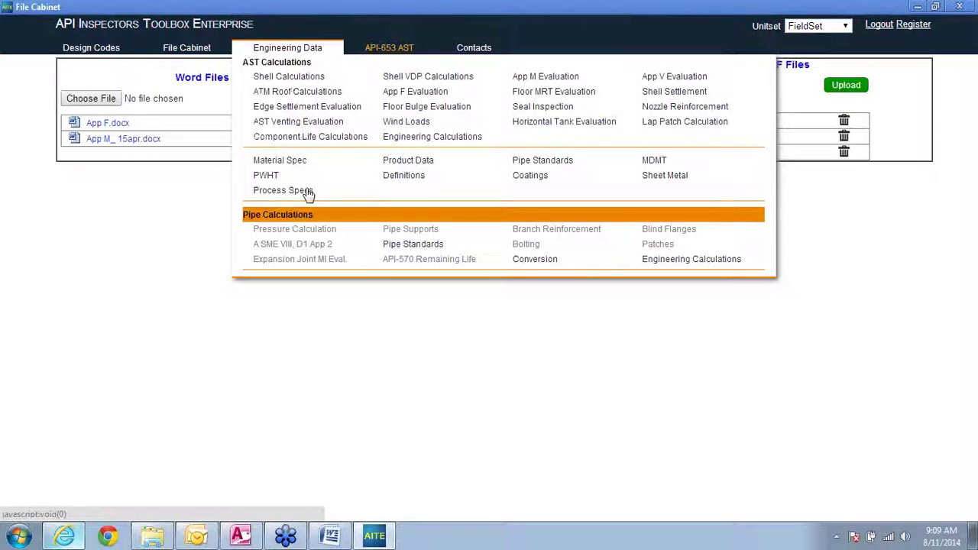
left_click(304, 78)
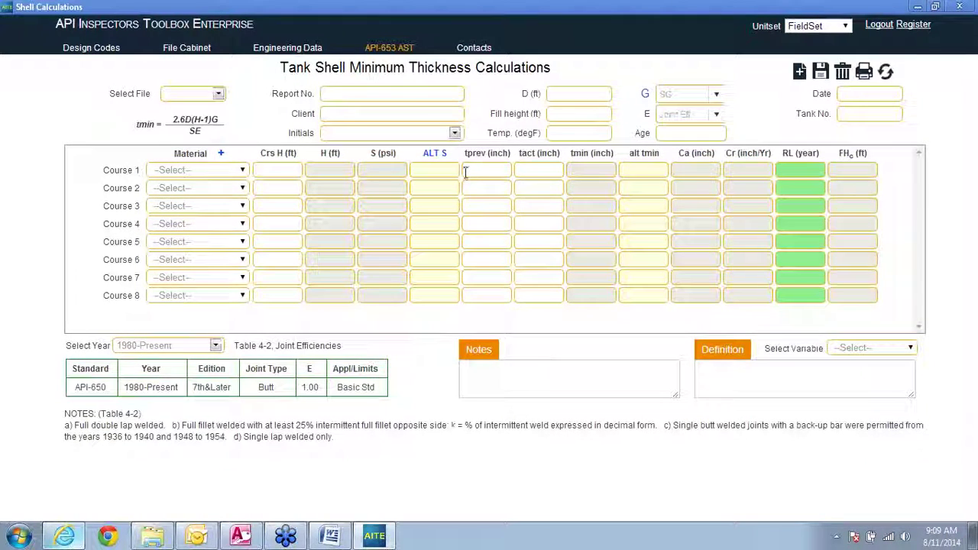
Step: Examine the shell calculation form's notes, Course 1 material, report number, client and initials fields without entering data
left_click(580, 381)
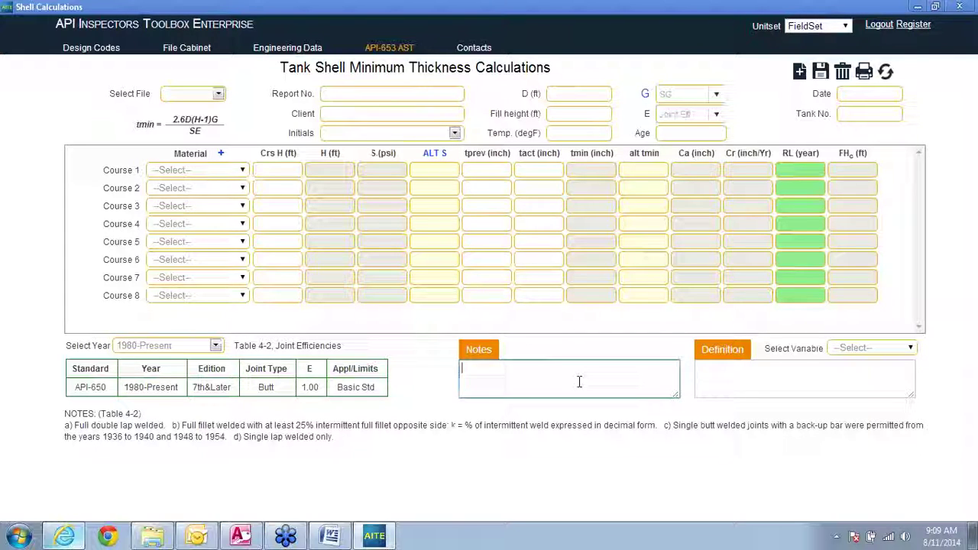
left_click(242, 172)
left_click(360, 95)
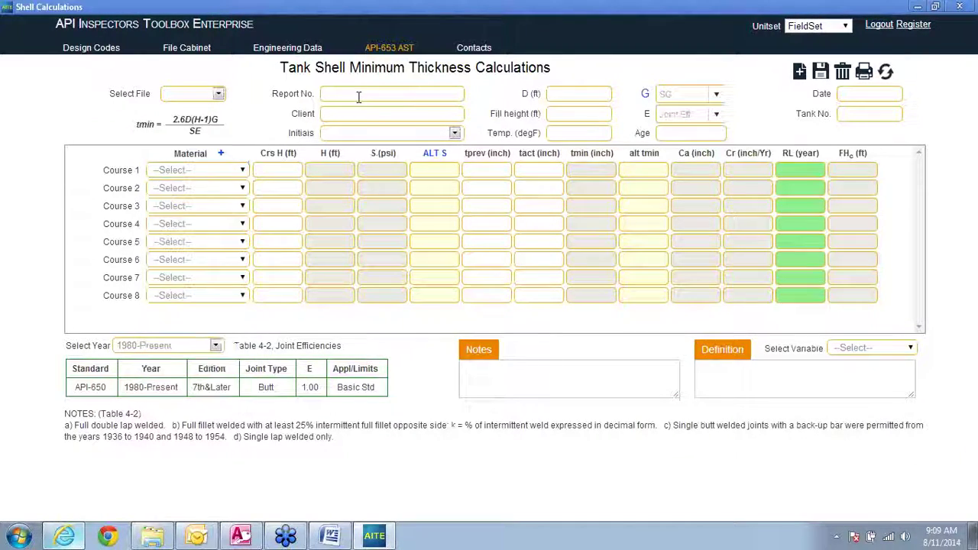
left_click(375, 114)
left_click(393, 136)
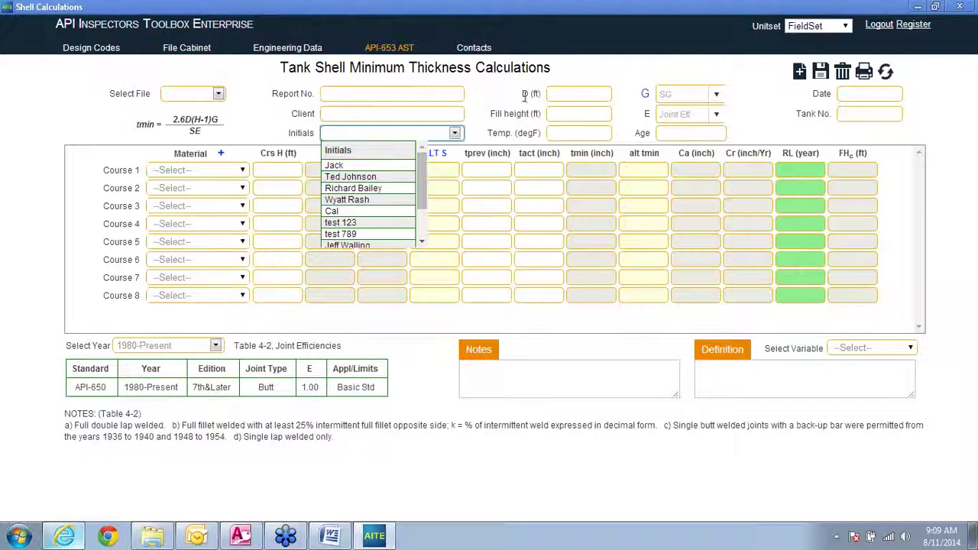
left_click(433, 115)
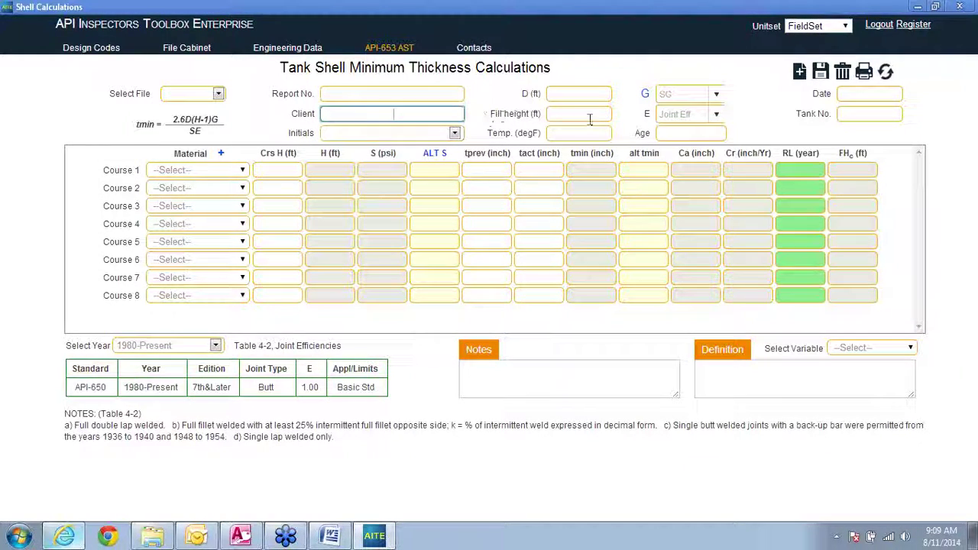
Step: Open the API-653 AST inspection section and view the API in-service inspection checklist
mouse_move(313, 50)
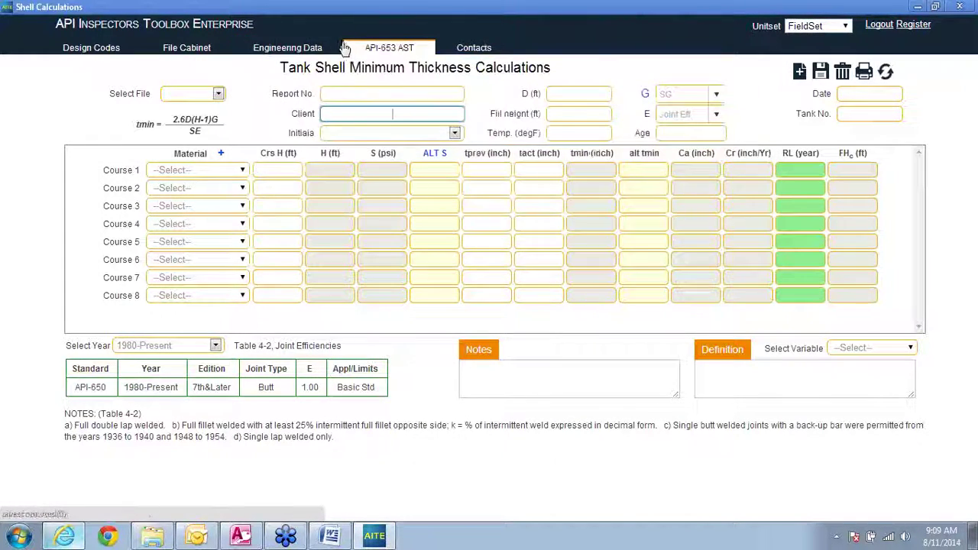
left_click(369, 48)
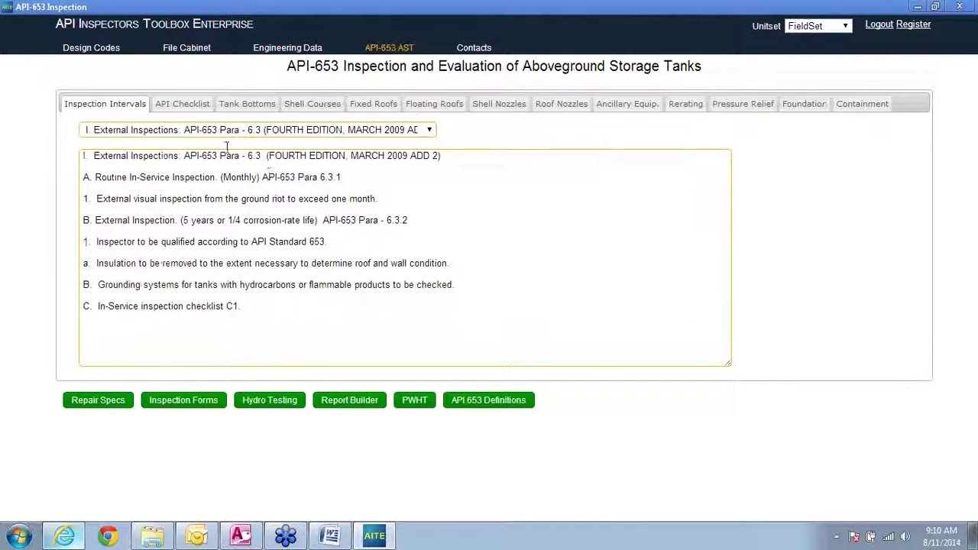
left_click(173, 109)
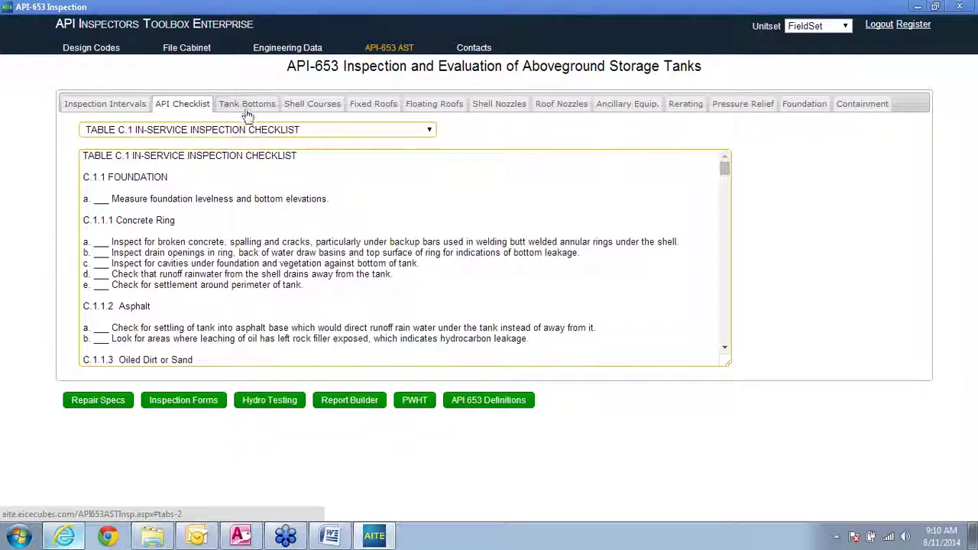
Step: View the Shell Courses topics Inspection of Tank Shell and Repair of Shell Plates
left_click(321, 104)
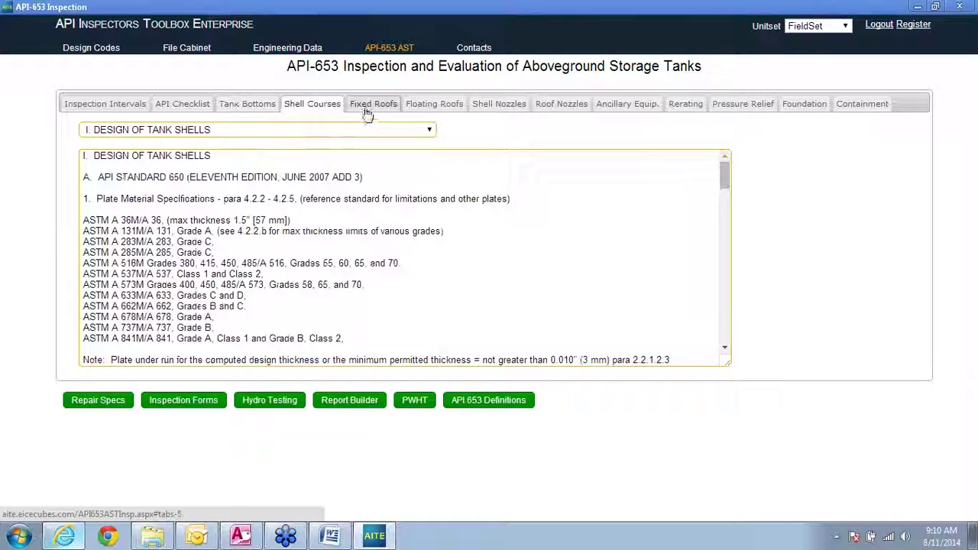
left_click(430, 132)
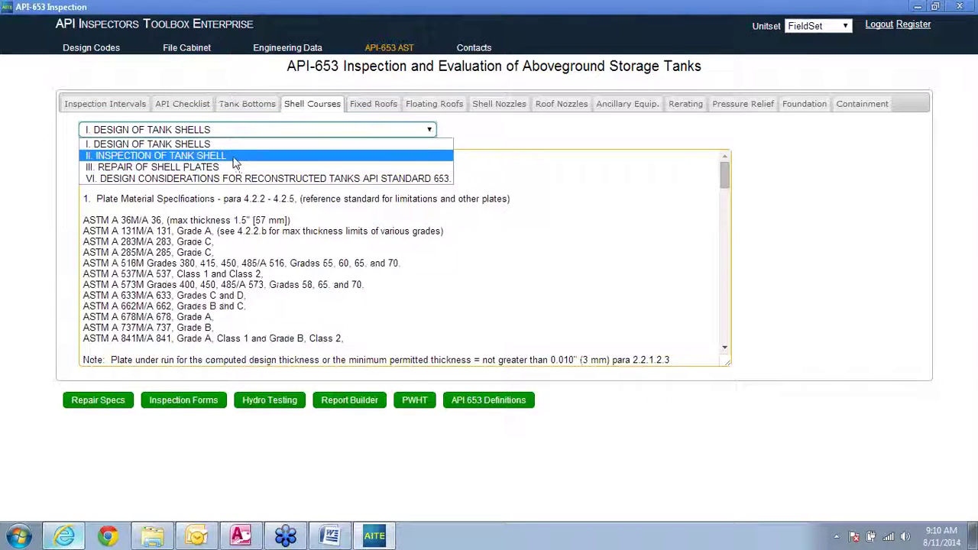
left_click(230, 153)
left_click(430, 131)
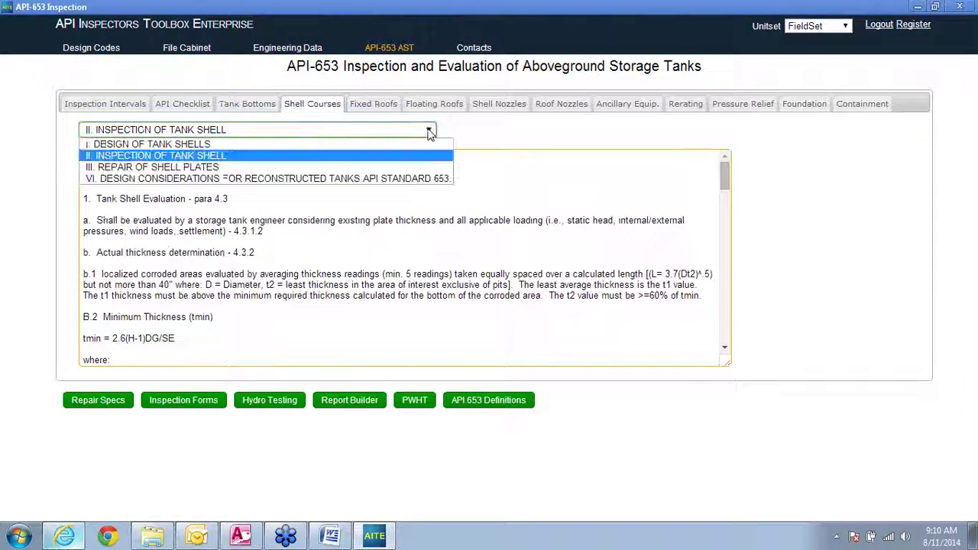
left_click(254, 165)
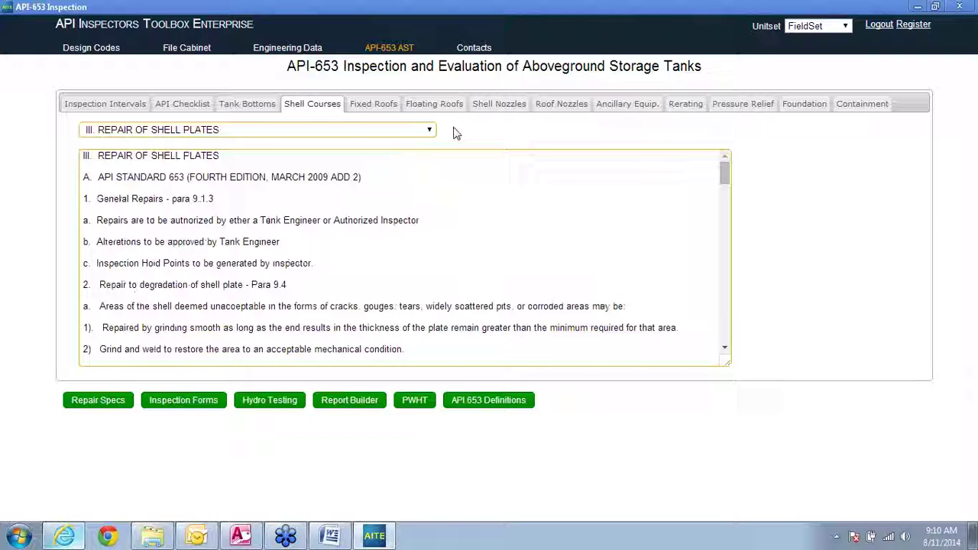
Step: View the design guidance for fixed roofs and floating roofs
left_click(382, 104)
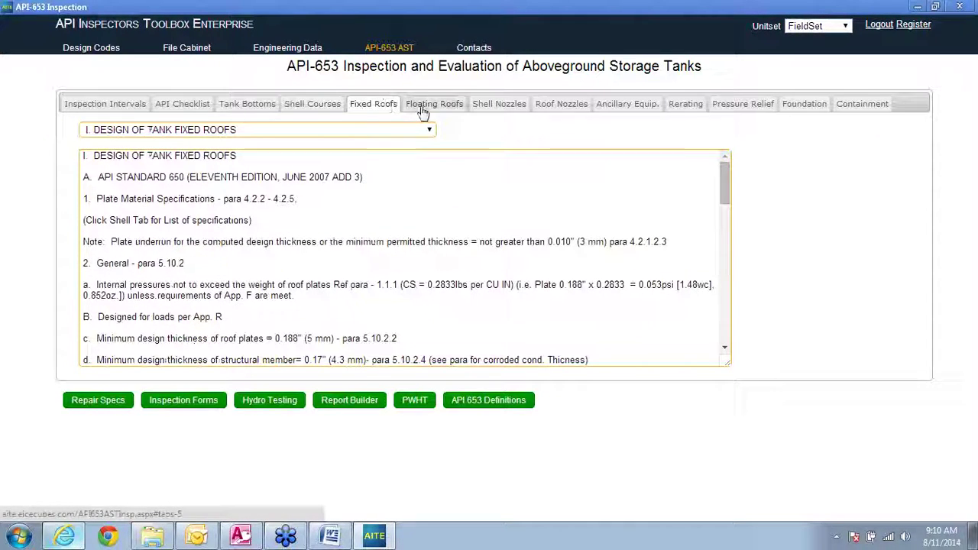
left_click(422, 107)
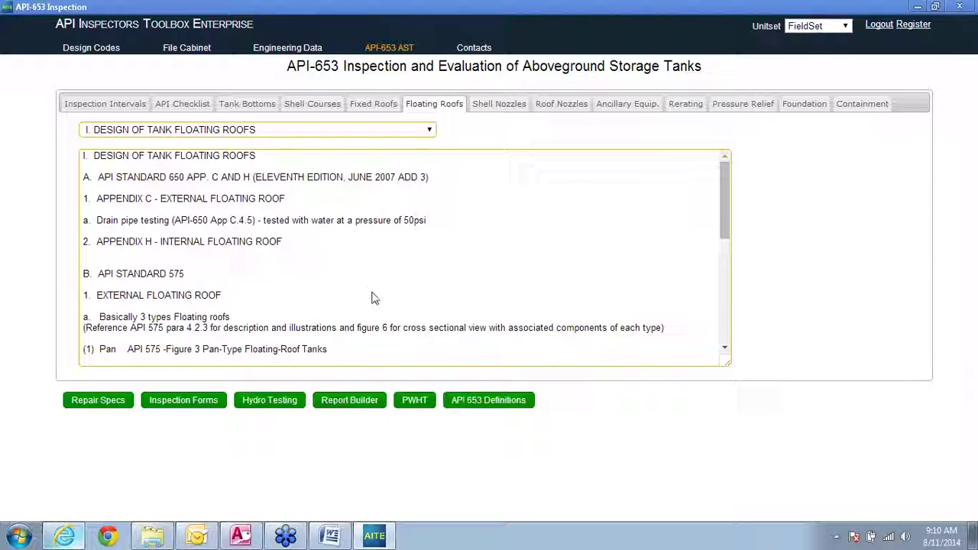
Step: Open the API-653 AST report builder and compare it with the report file table in the desktop Access edition
left_click(353, 406)
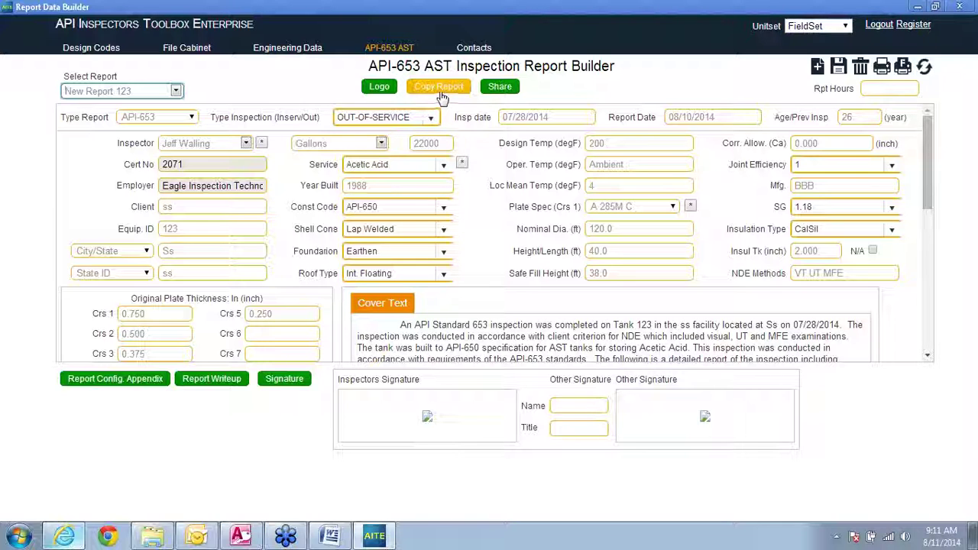
left_click(243, 536)
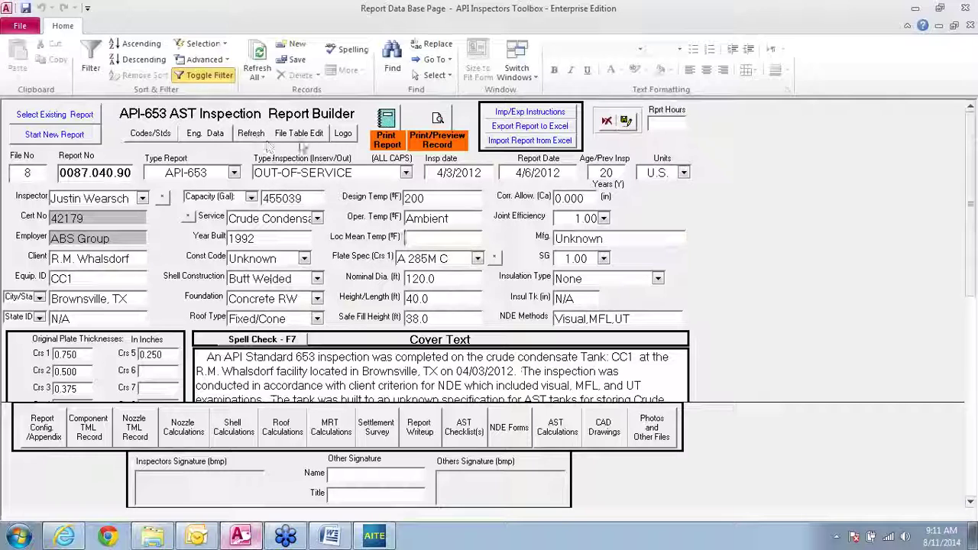
left_click(298, 135)
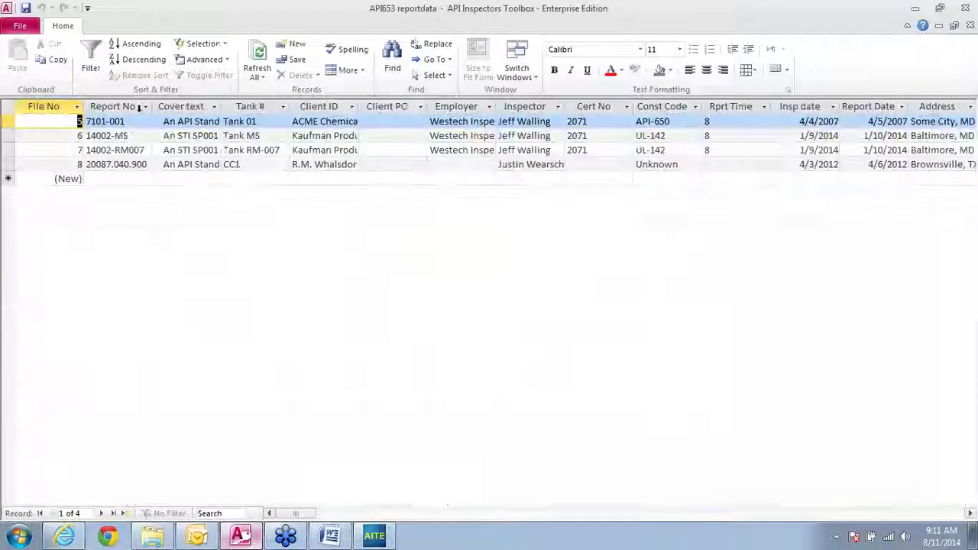
left_click(971, 25)
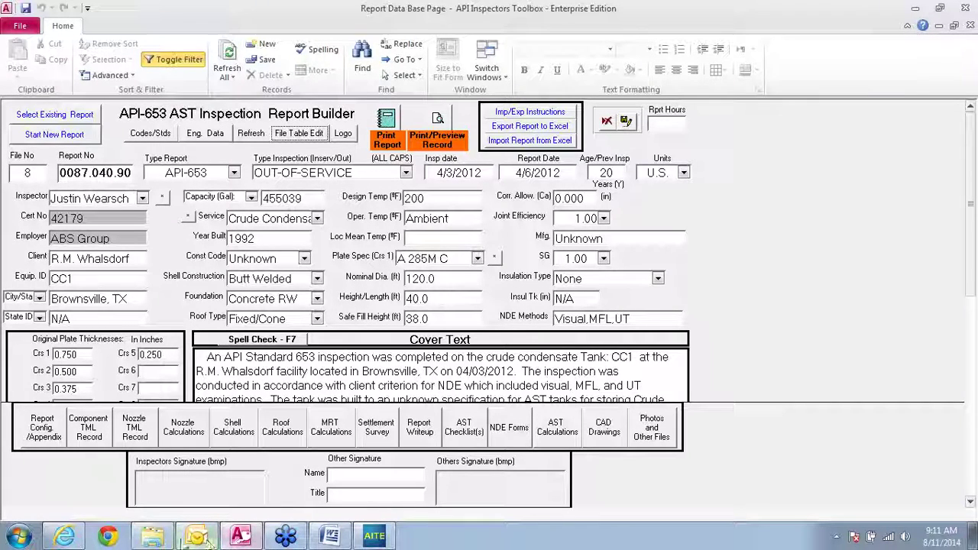
left_click(108, 538)
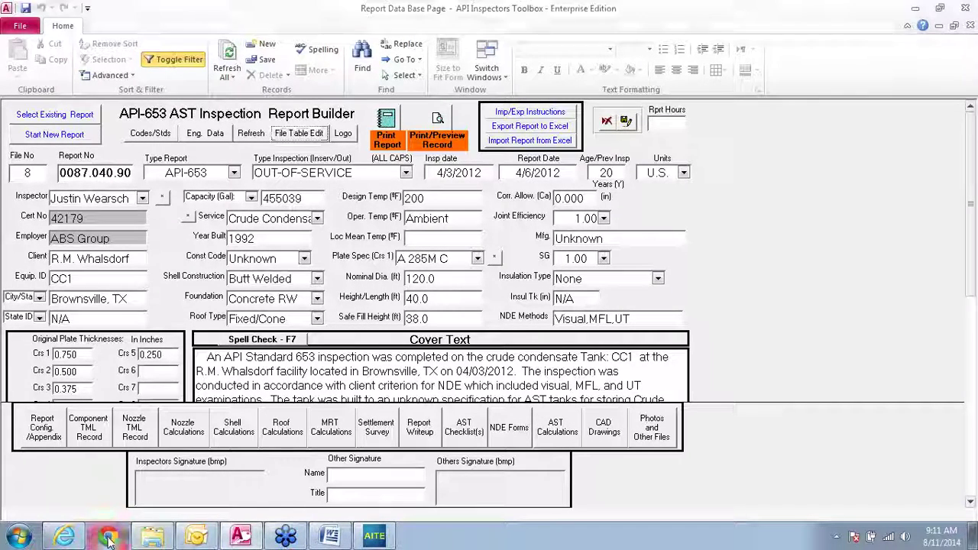
left_click(374, 536)
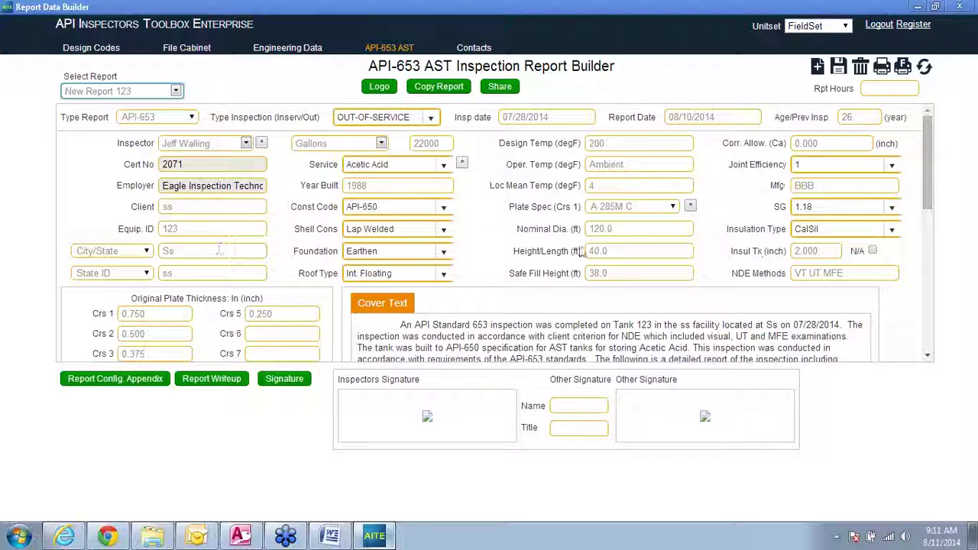
Step: View the report write-up of New Report 123, then check the report builder in the desktop Access edition
left_click(207, 387)
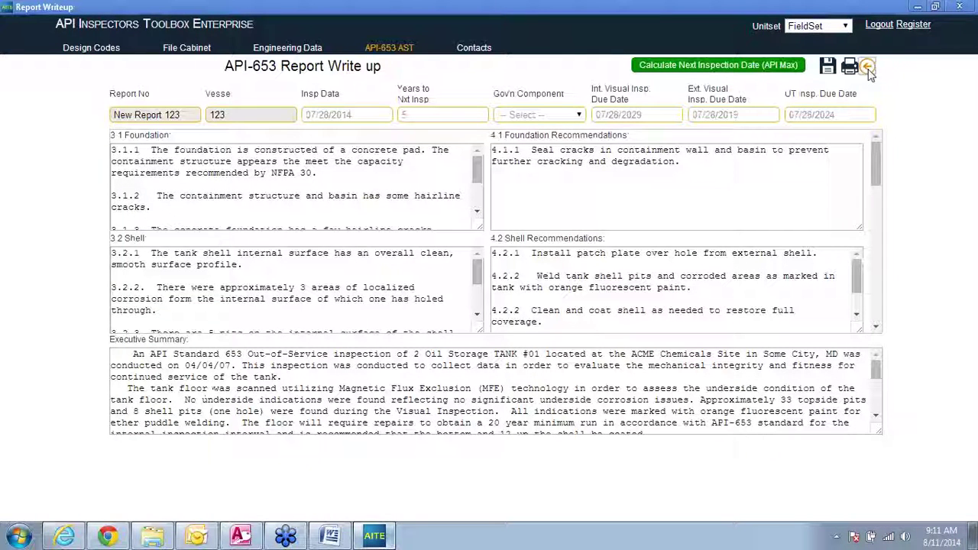
left_click(867, 66)
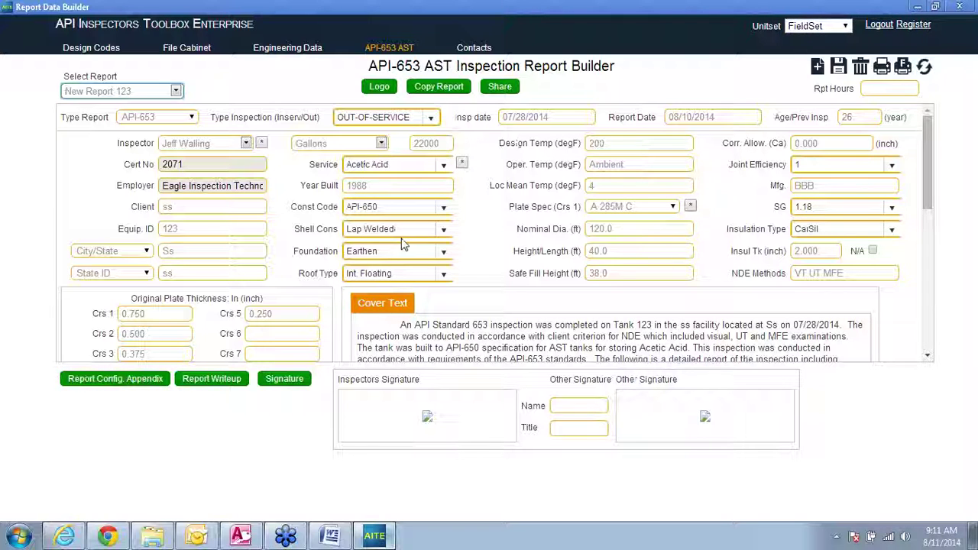
left_click(241, 536)
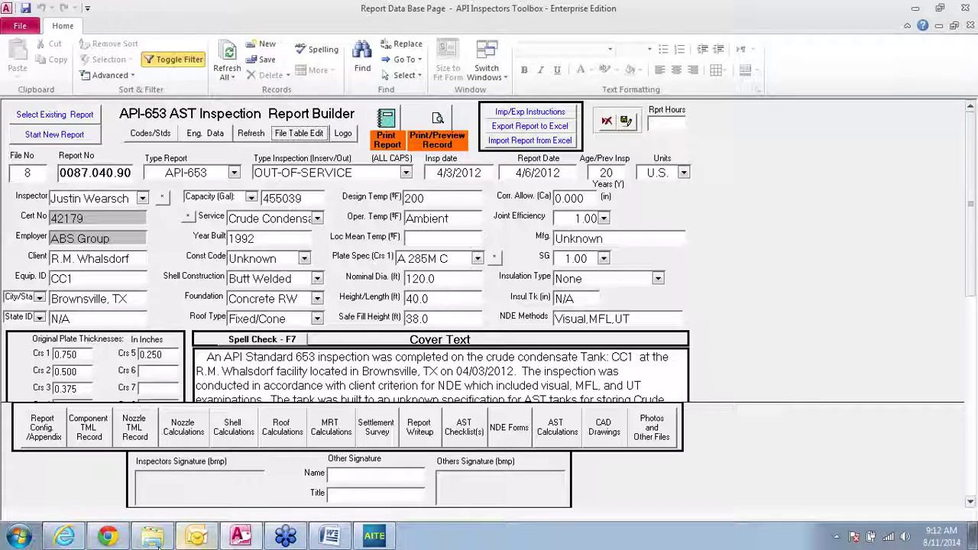
left_click(374, 535)
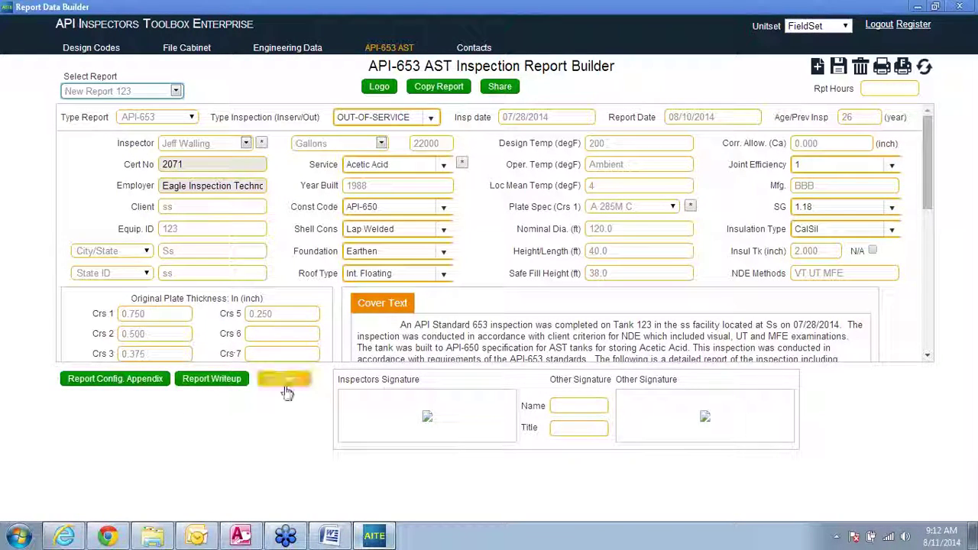
Step: Open the report appendix builder and view Appendix A's Component TML and Nozzle TML records
left_click(118, 389)
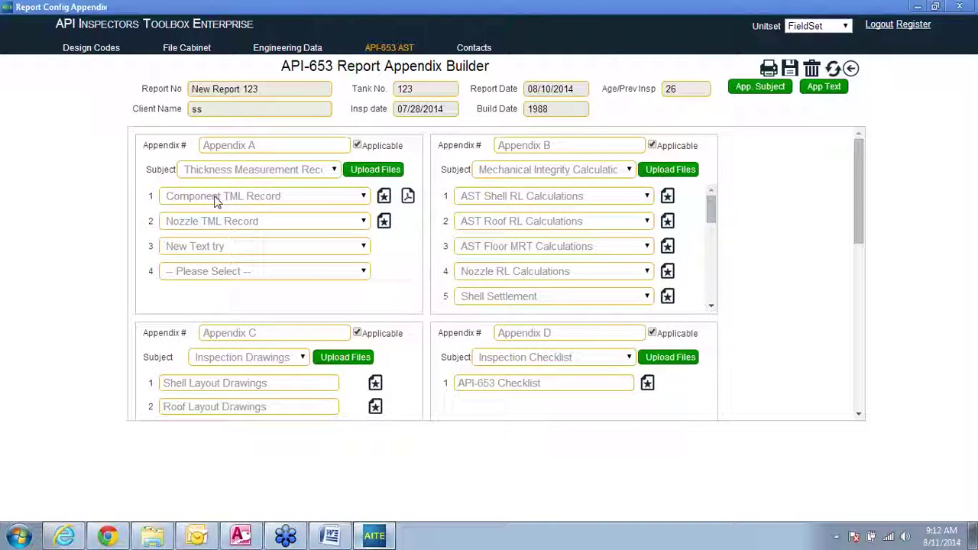
left_click(385, 197)
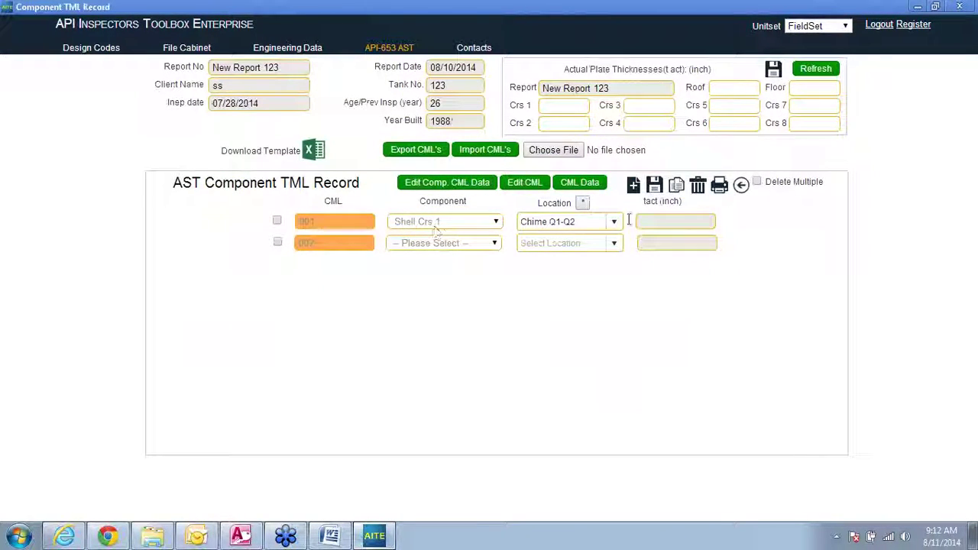
left_click(739, 184)
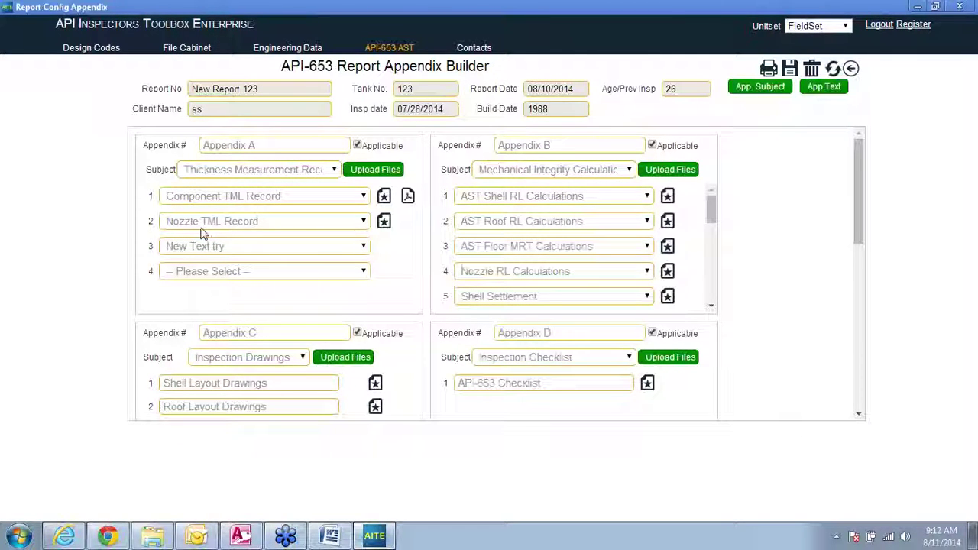
left_click(384, 221)
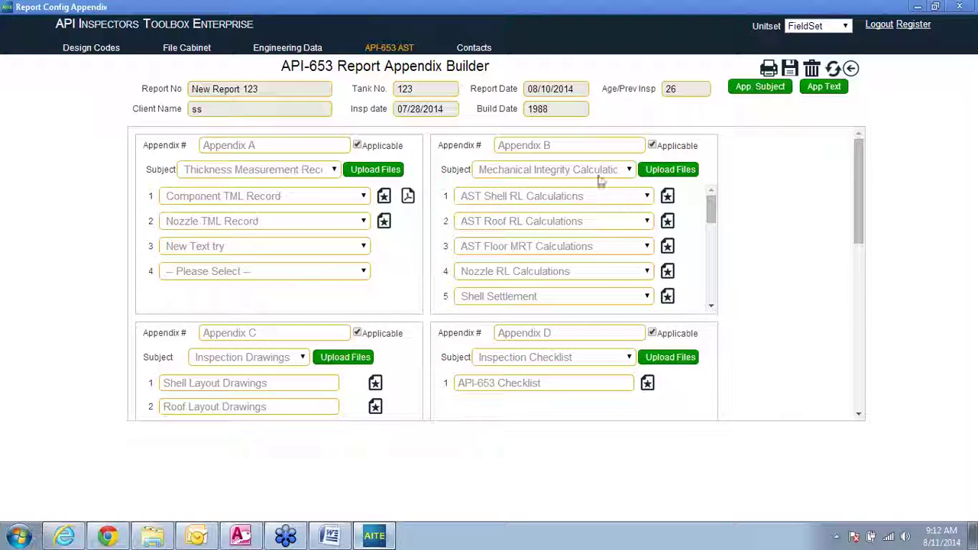
Step: Review the calculation types offered for Appendix B's first item without changing it, and return to the report builder
left_click(647, 197)
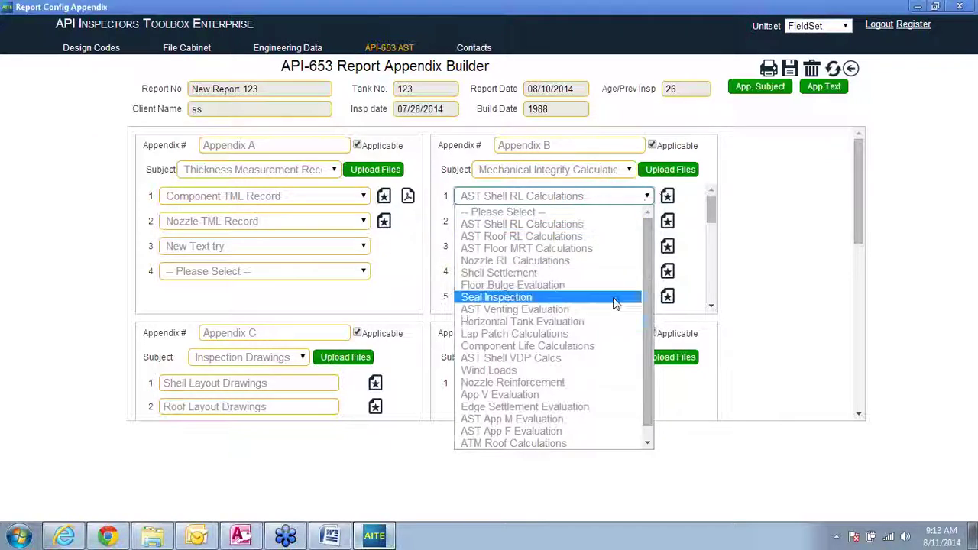
mouse_move(313, 55)
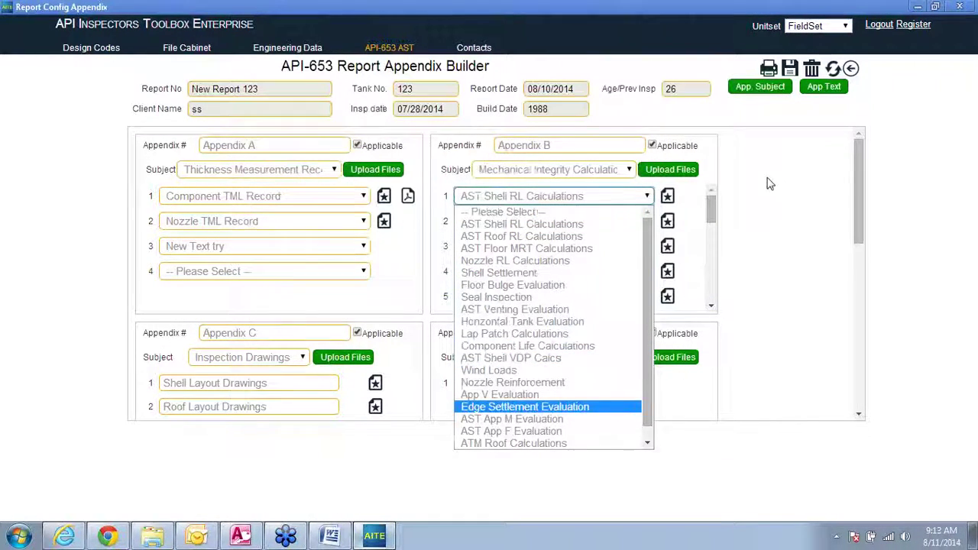
left_click(770, 184)
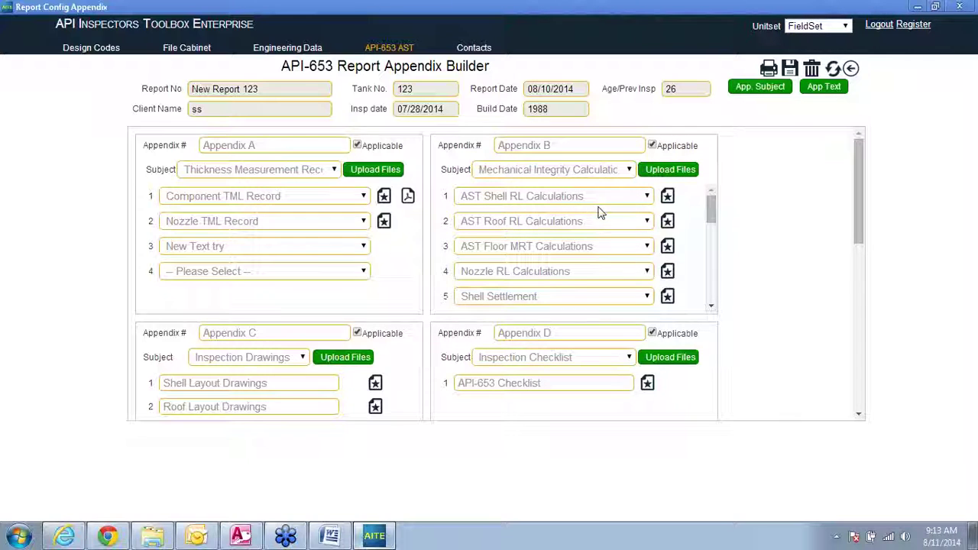
left_click(851, 70)
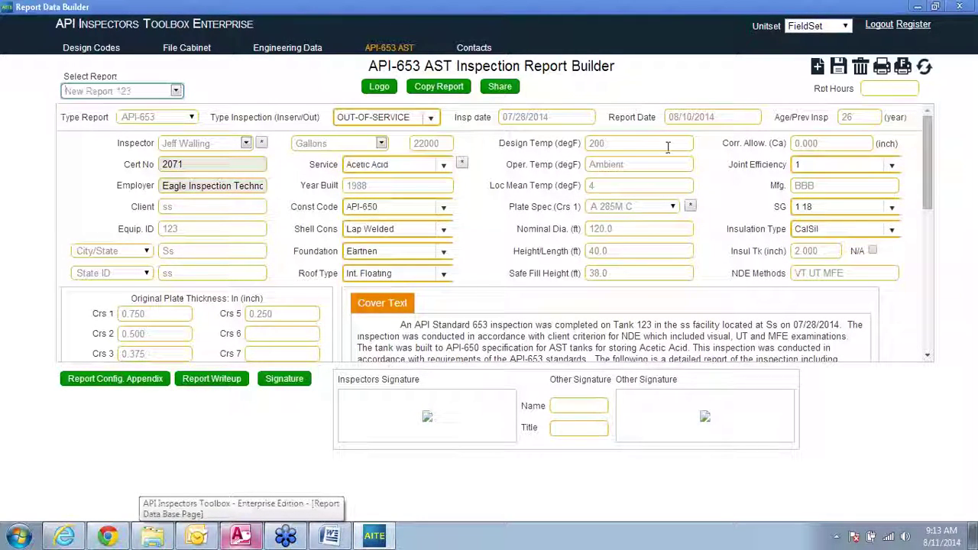
Step: Start a new inspection report and name it Report 123XXX
left_click(818, 69)
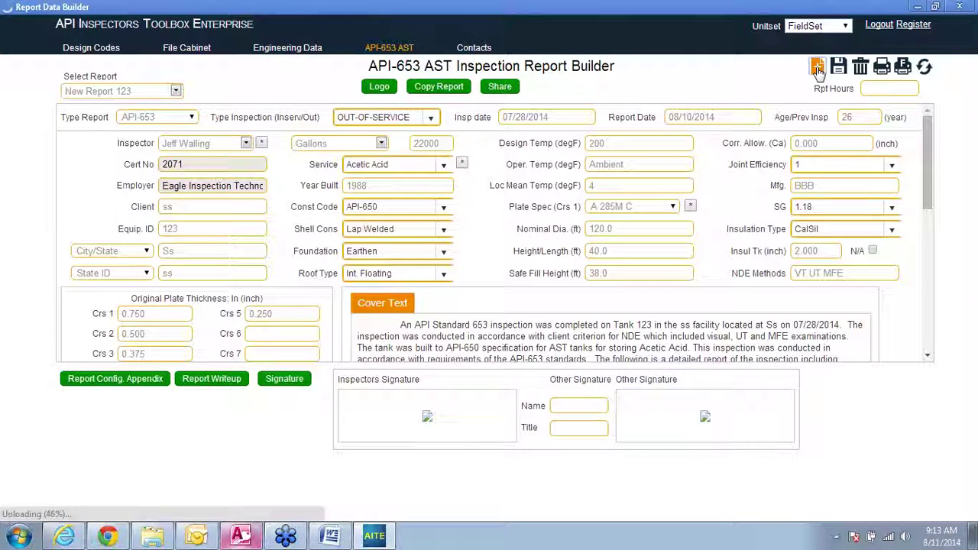
left_click(256, 91)
left_click(255, 91)
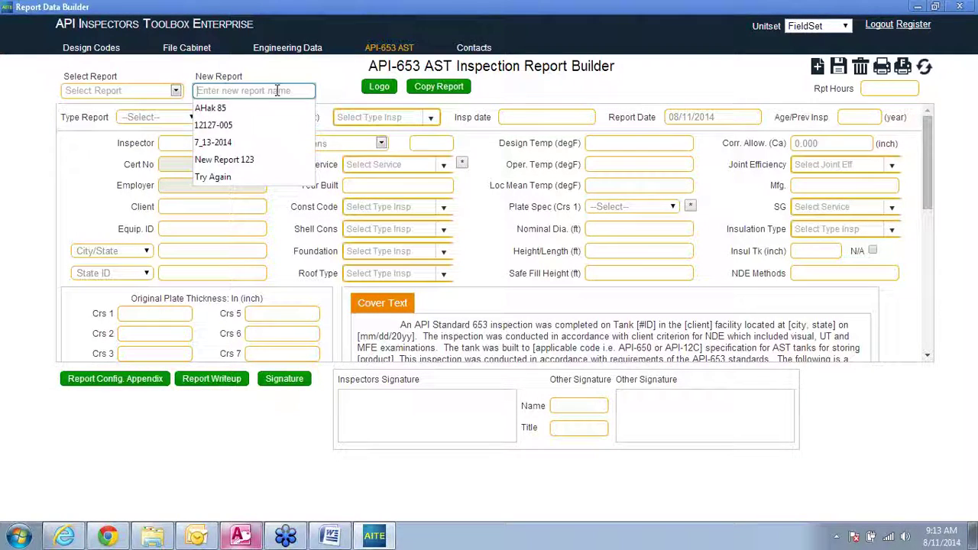
type("Report 123")
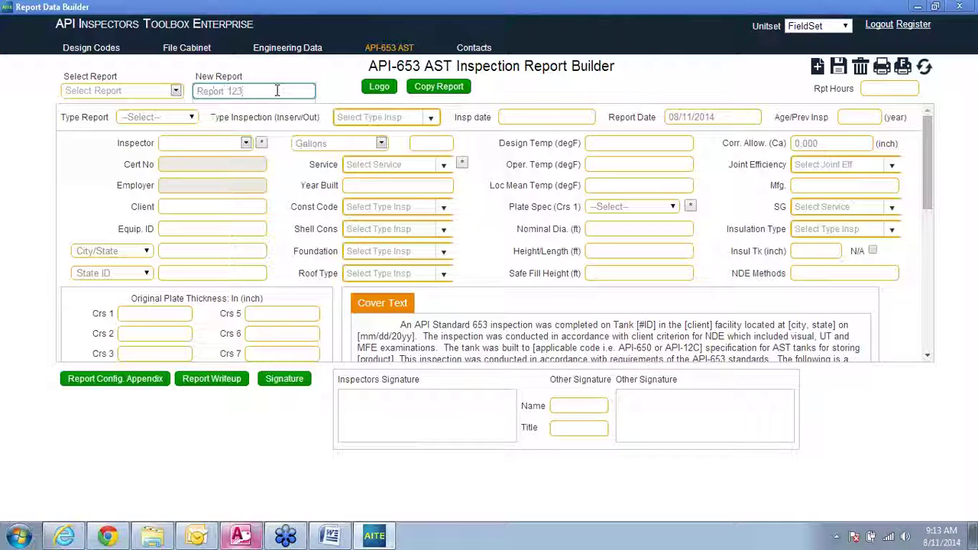
type("XXX")
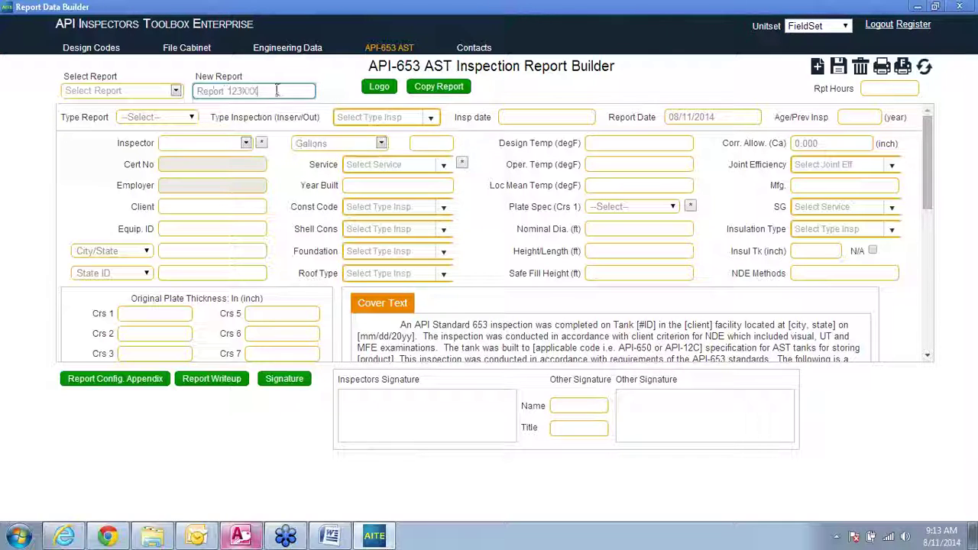
Step: Set the new report's type to API-653 and its inspection type to OUT-OF-SERVICE
left_click(192, 117)
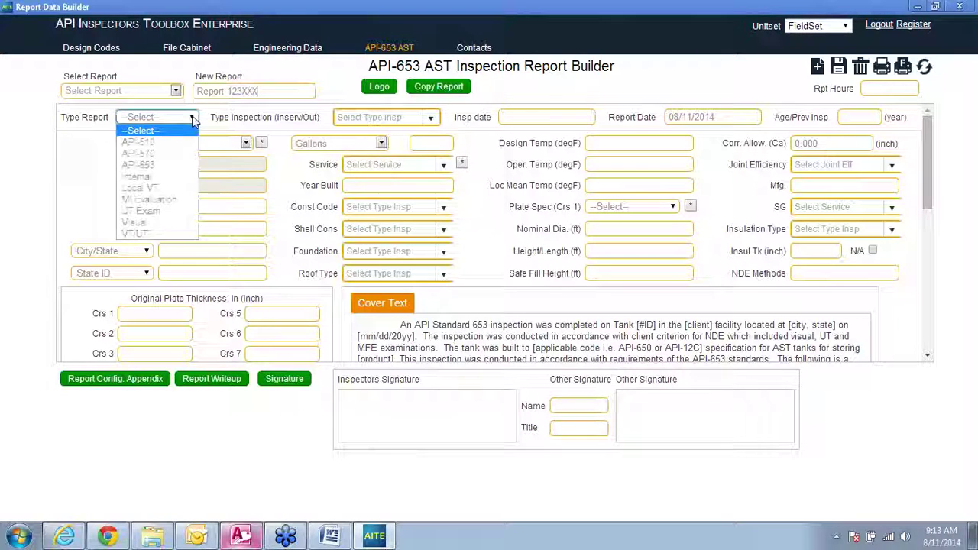
left_click(163, 167)
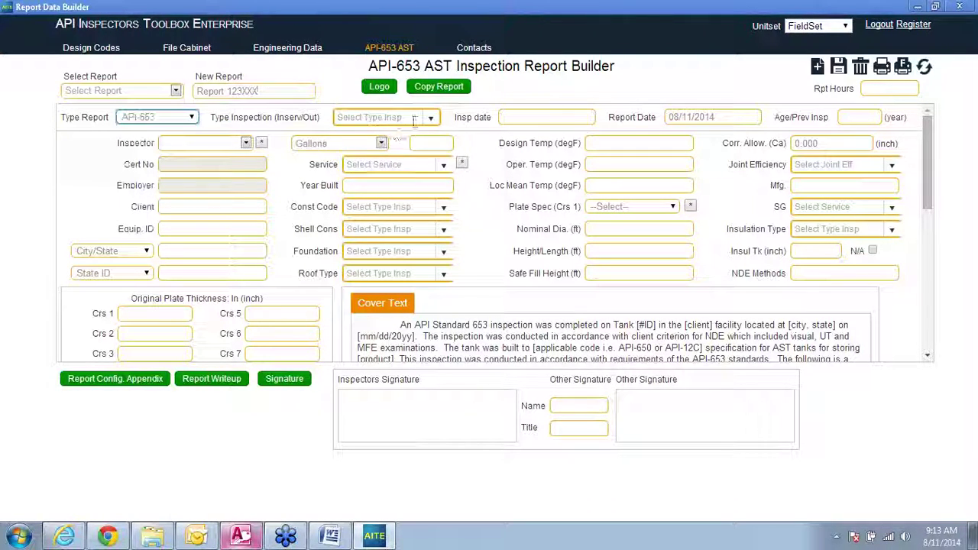
left_click(430, 118)
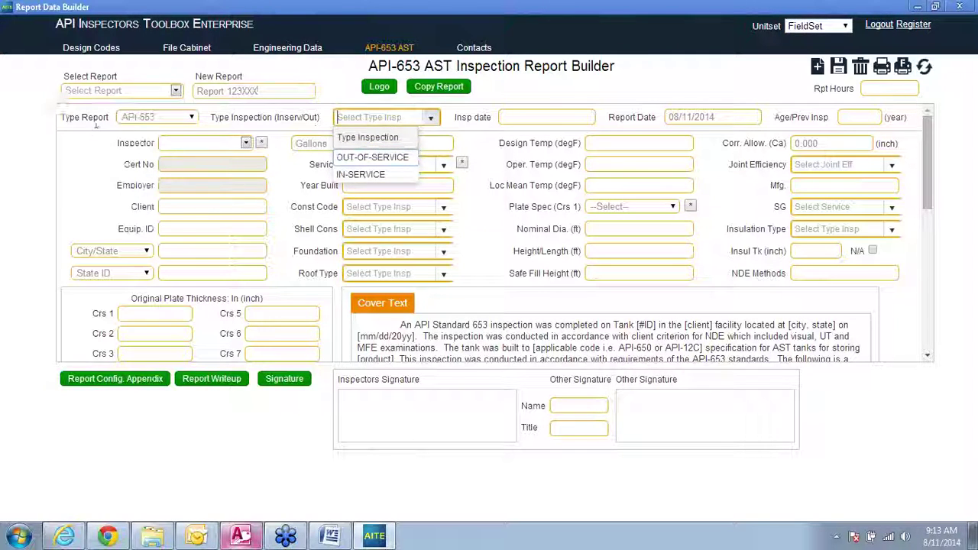
left_click(373, 157)
Step: Set the inspection date to 08/05/2014 and the age since previous inspection to 22 years
left_click(530, 118)
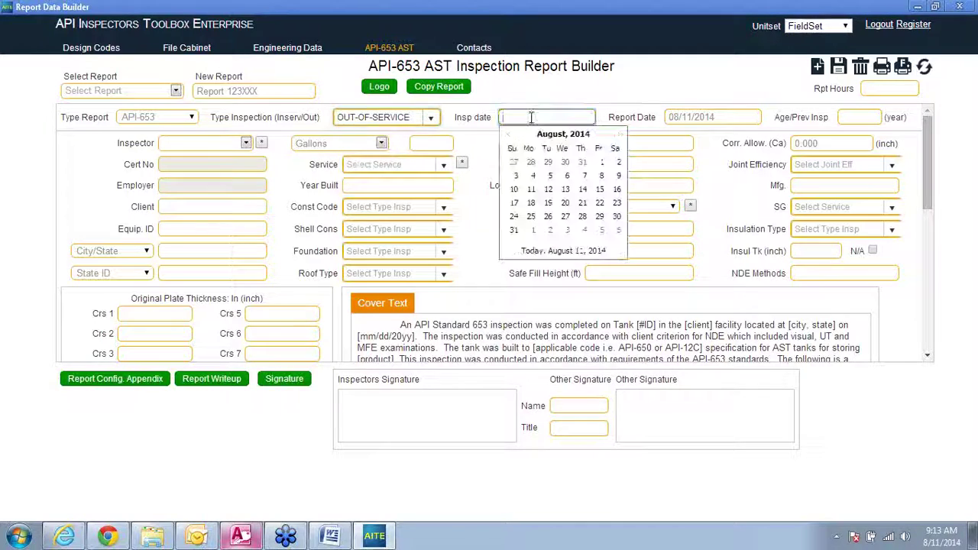
left_click(549, 175)
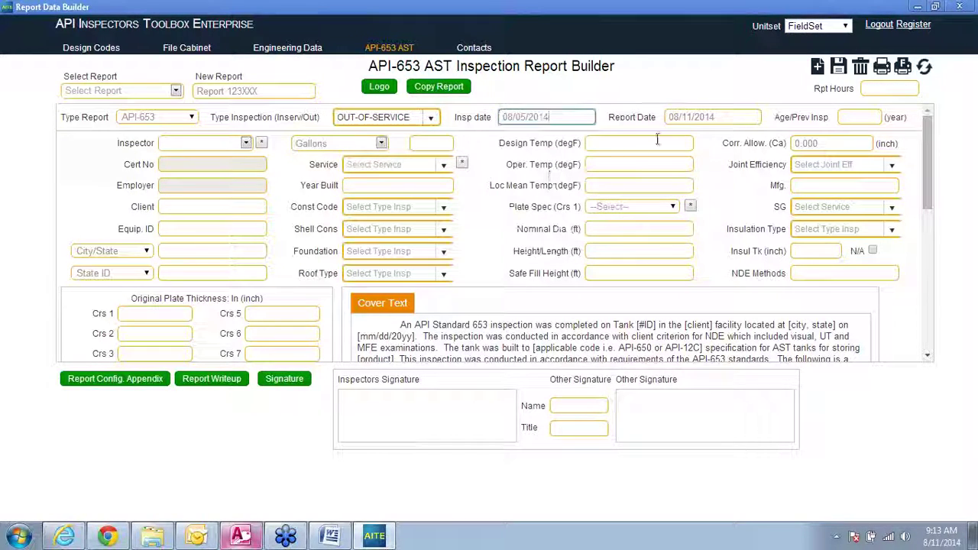
left_click(852, 119)
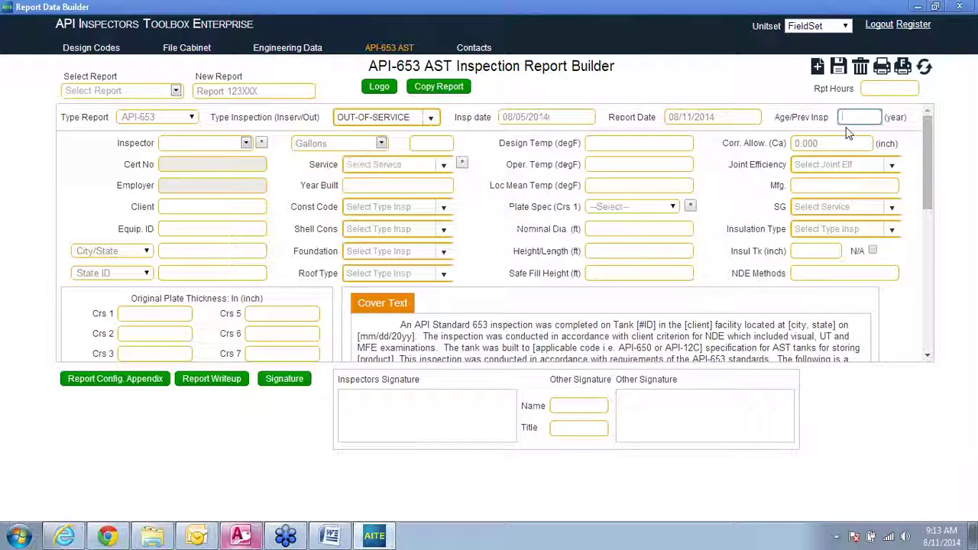
type("22")
Step: Assign an inspector to the report and view that inspector's certification record
left_click(246, 143)
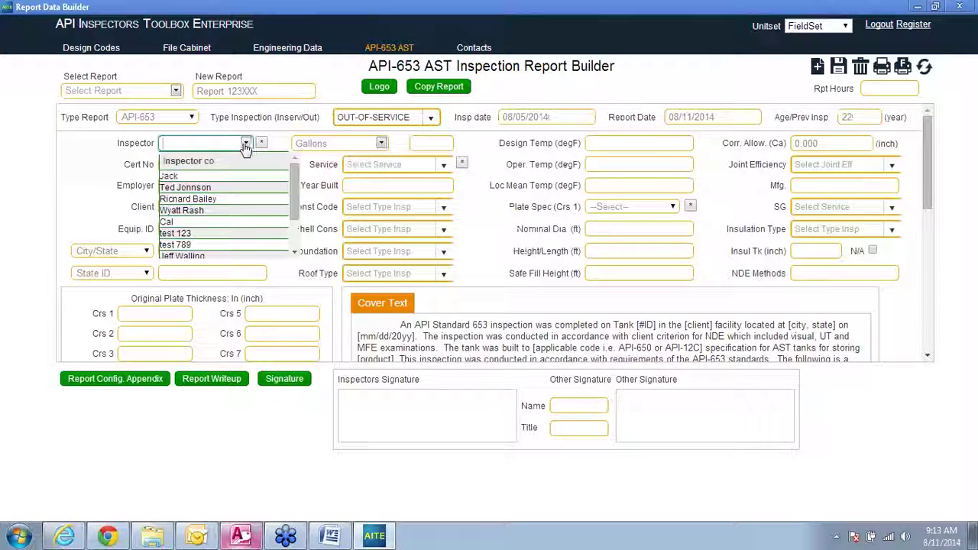
left_click(227, 257)
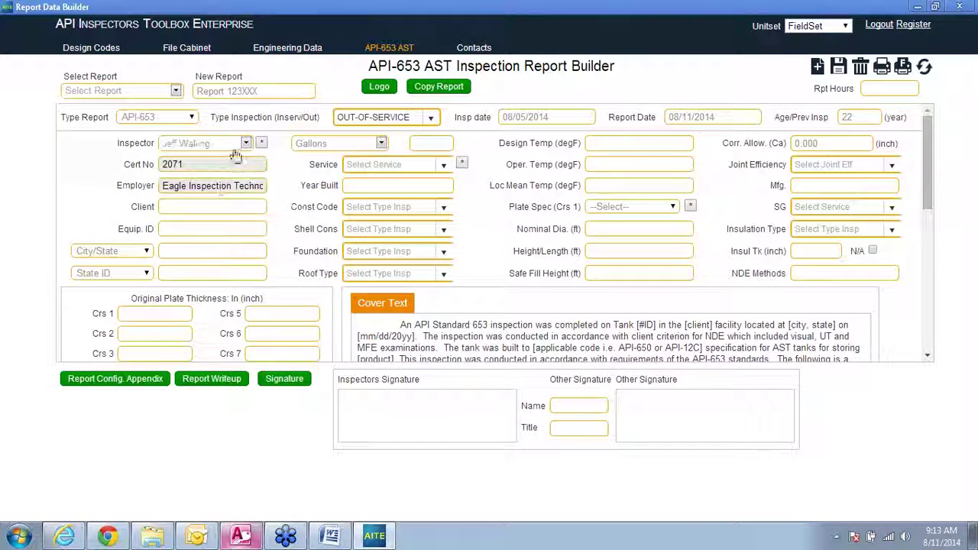
left_click(246, 144)
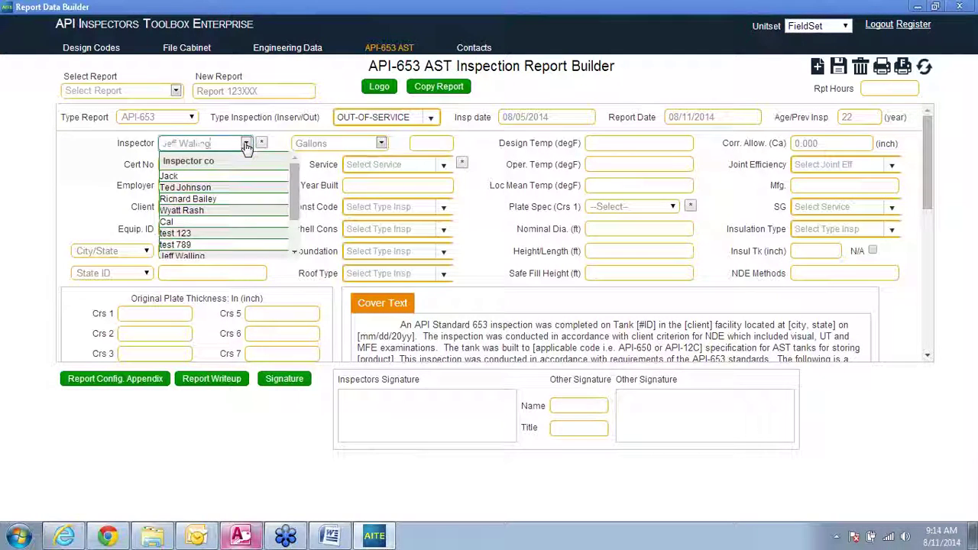
left_click(260, 143)
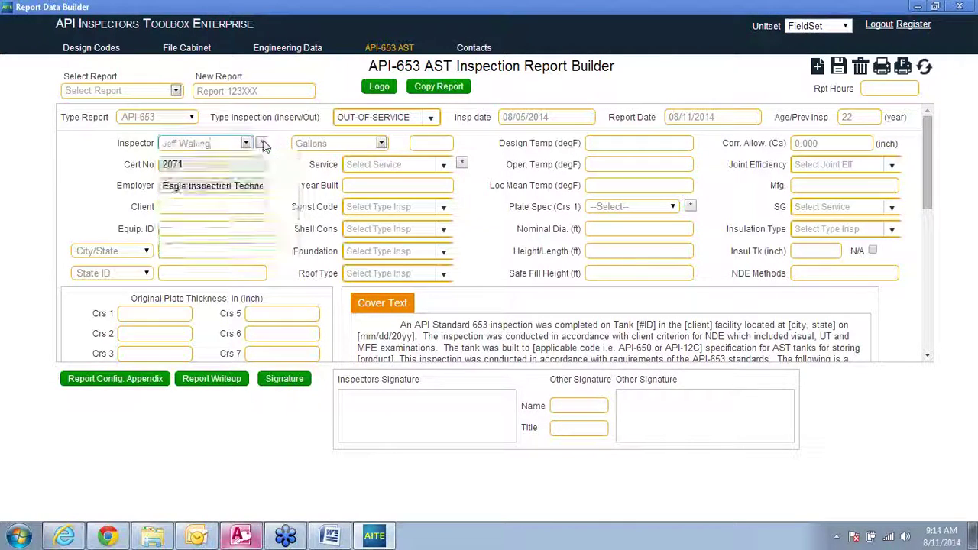
left_click(264, 144)
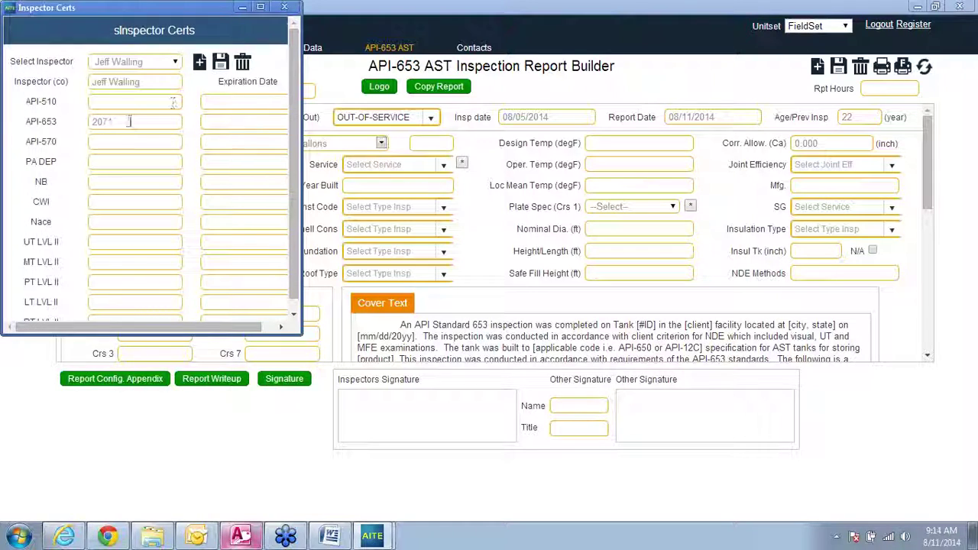
left_click(284, 7)
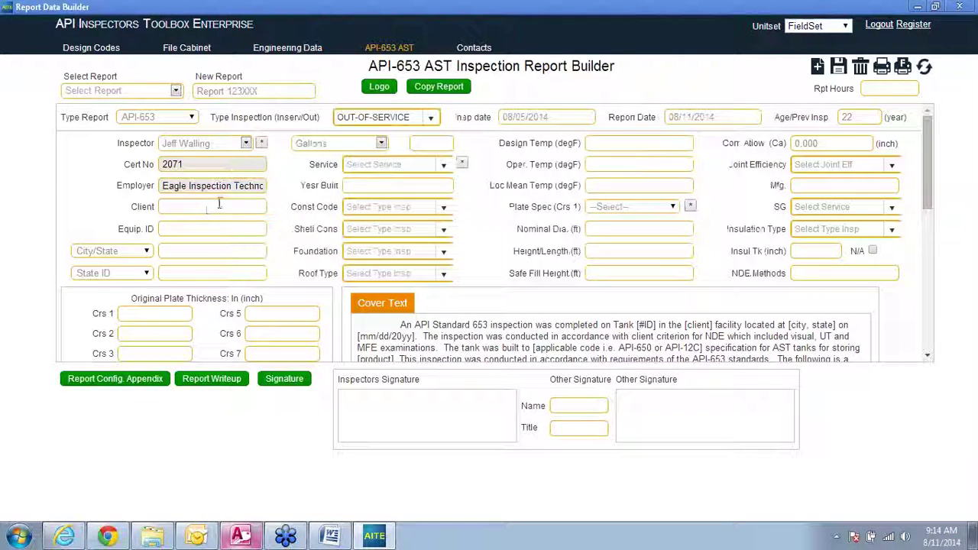
left_click(218, 205)
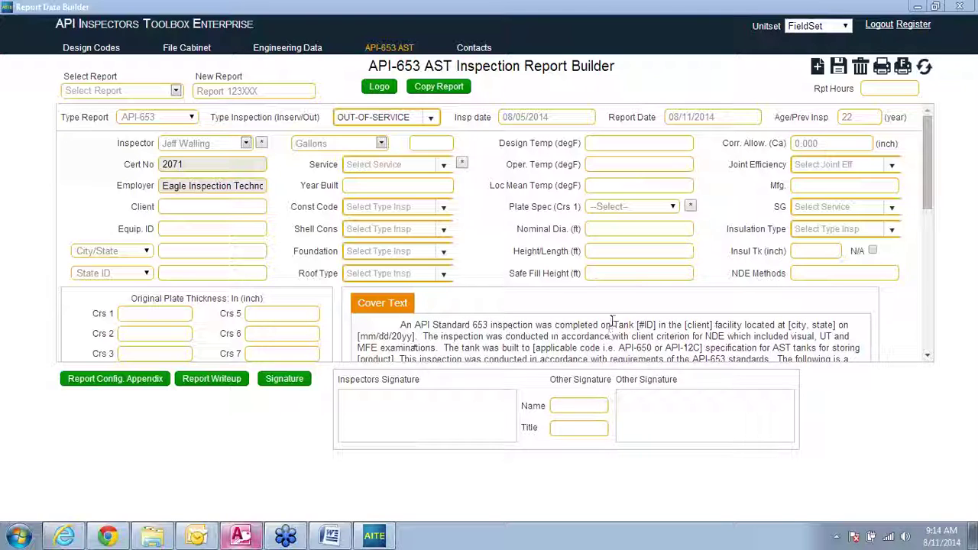
Step: Set the report's client to ACME Oil Co. and the equipment ID to 101
left_click(374, 186)
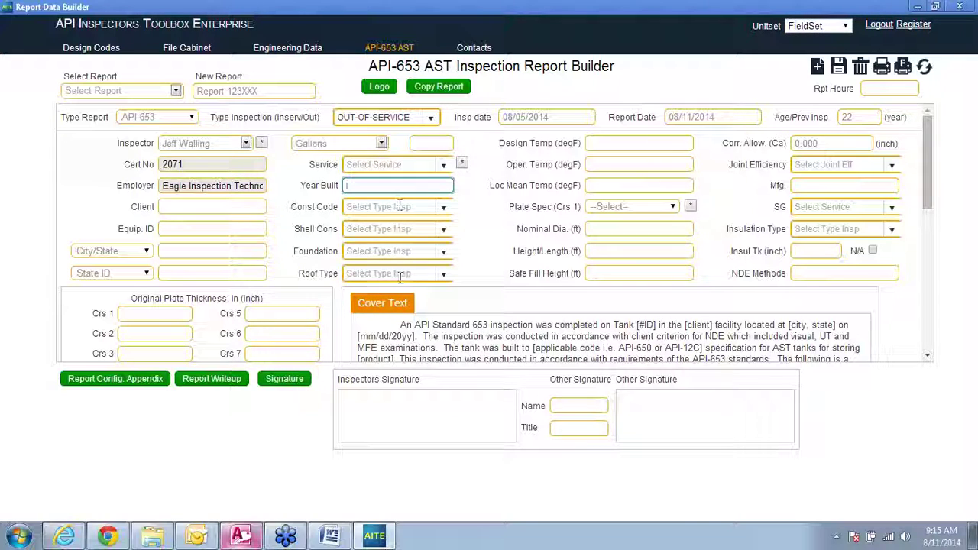
left_click(237, 208)
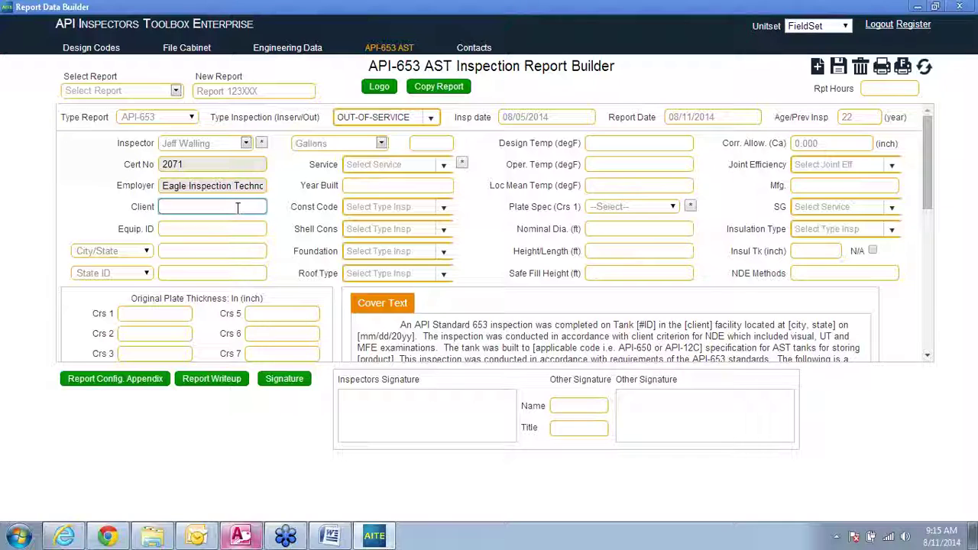
type("ACME Oil Co.")
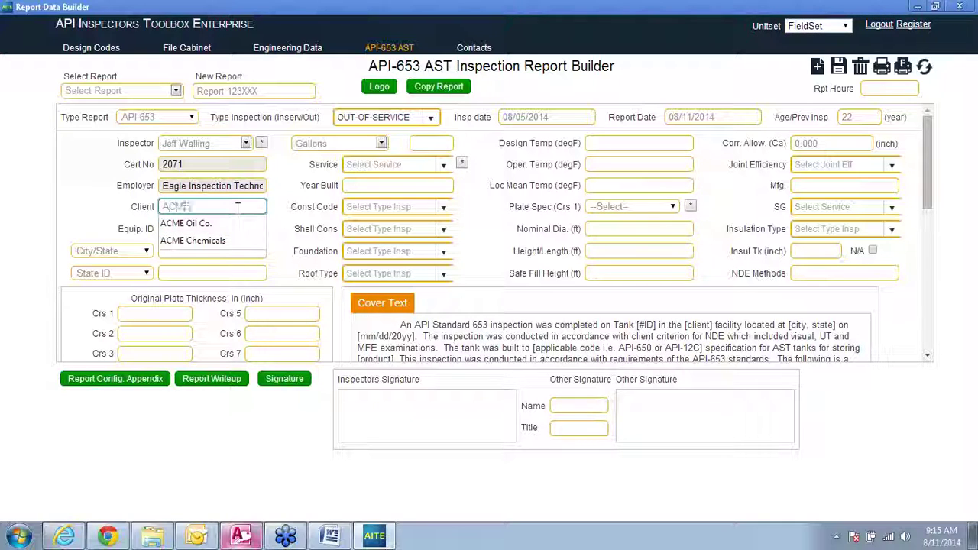
left_click(186, 223)
left_click(186, 229)
type("101")
Step: Enter SomeCity, TX as the tank's city/state and NA as its state ID
left_click(195, 246)
left_click(195, 250)
type("SomeCi")
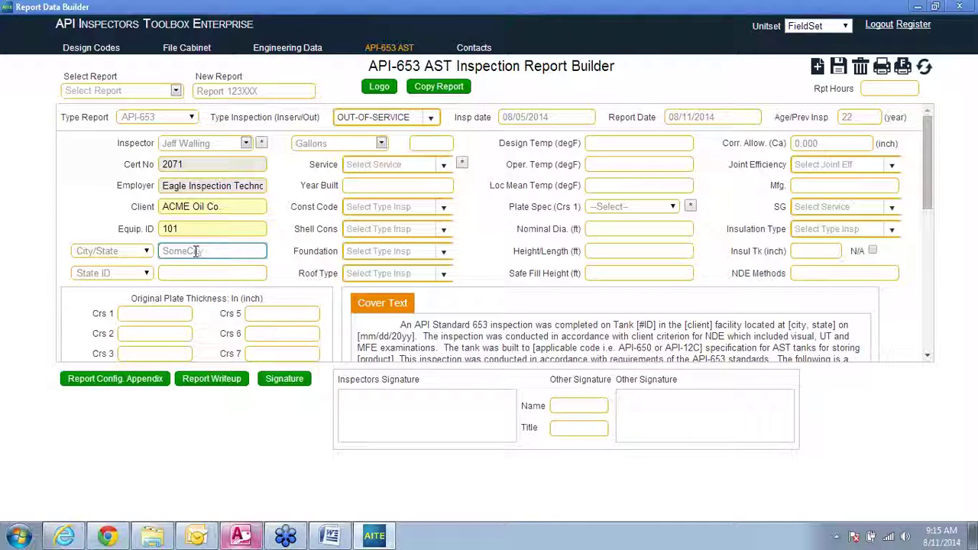
type("ty, TX")
left_click(206, 269)
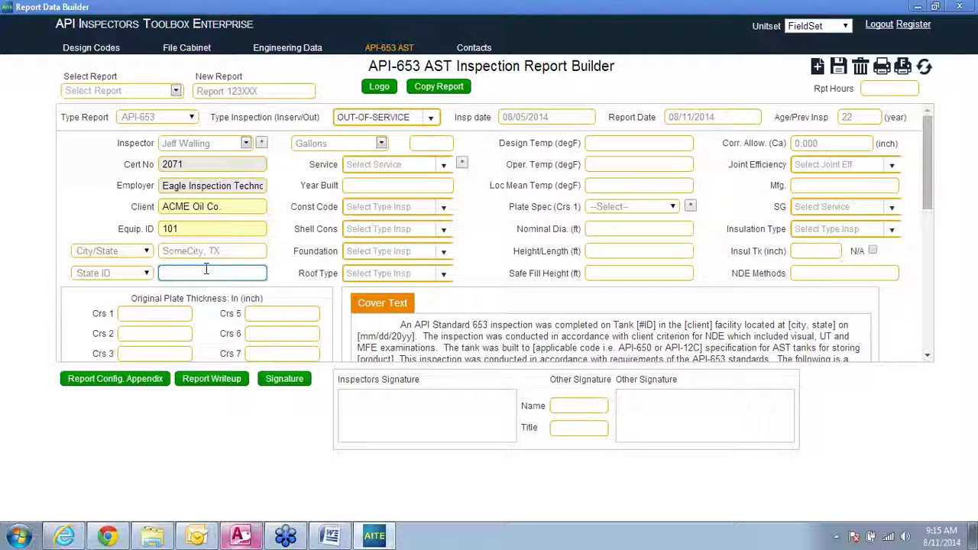
type("NA")
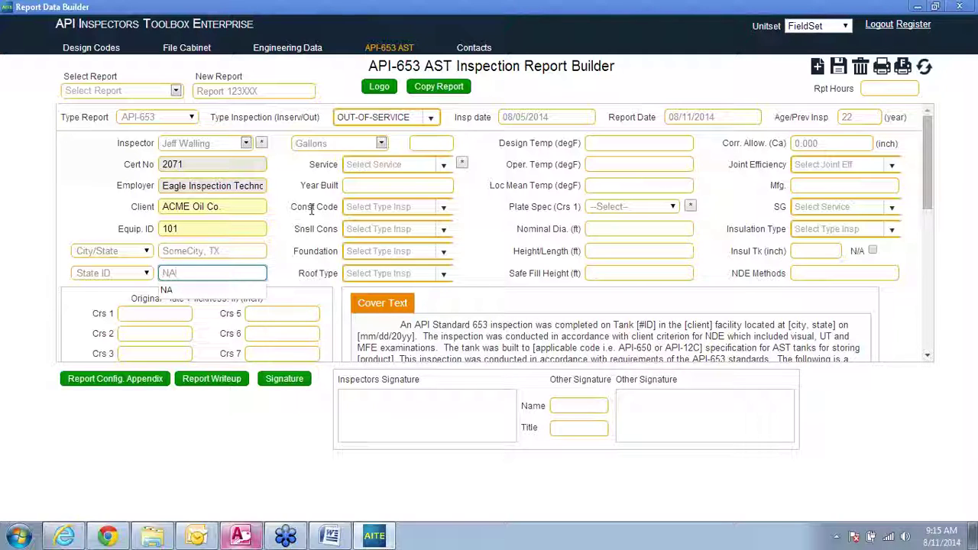
Step: Set the tank's service to Diesel Fuel (#2 Fuel Oil)
left_click(443, 165)
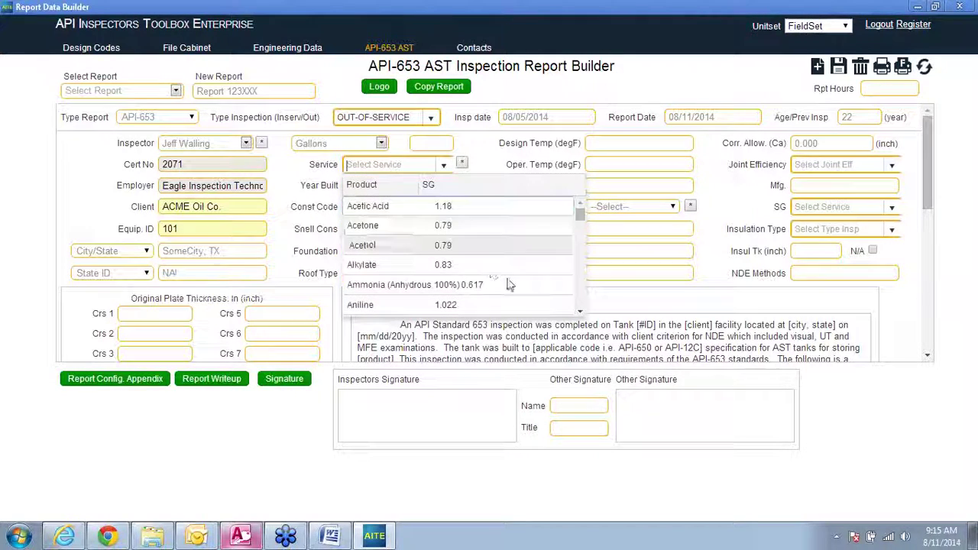
left_click(570, 286)
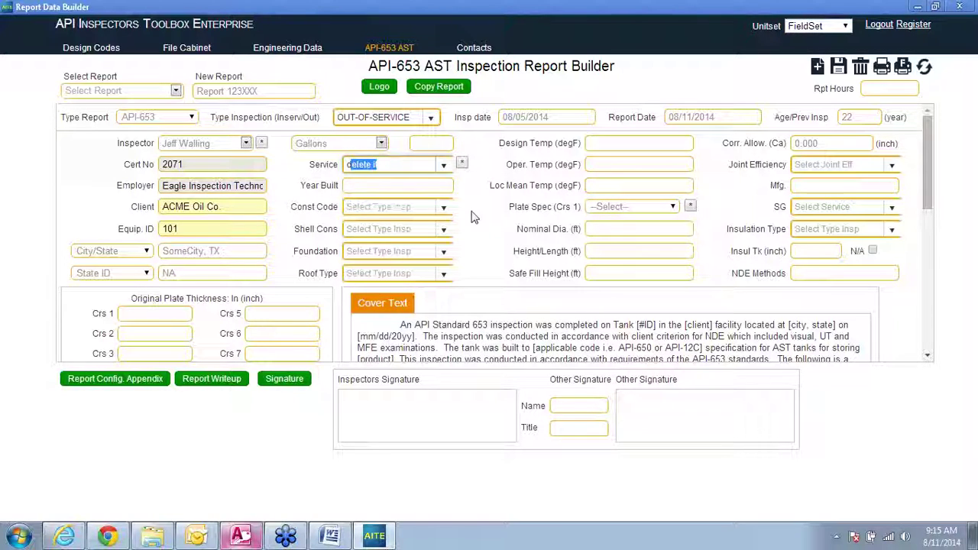
type("d")
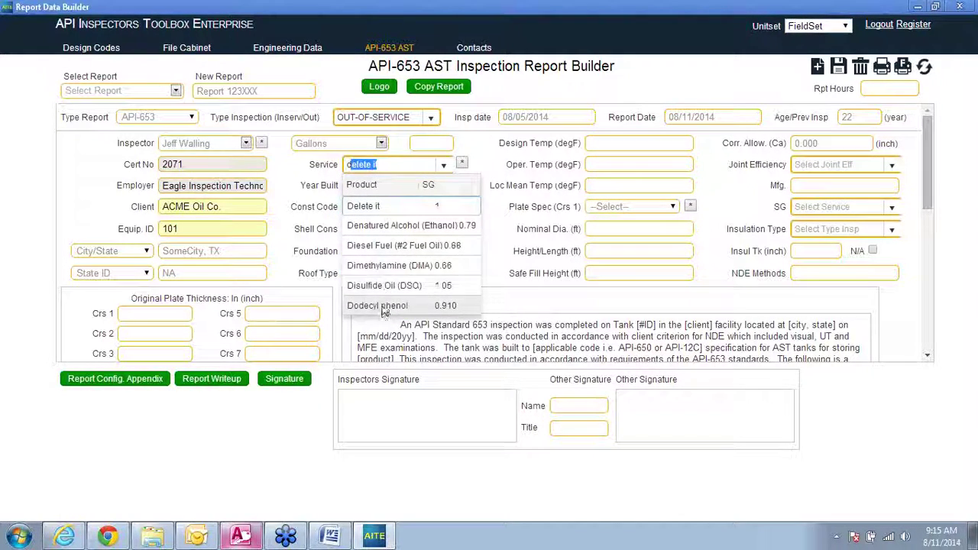
left_click(382, 251)
Step: Enter 1988 as the year the tank was built
left_click(393, 189)
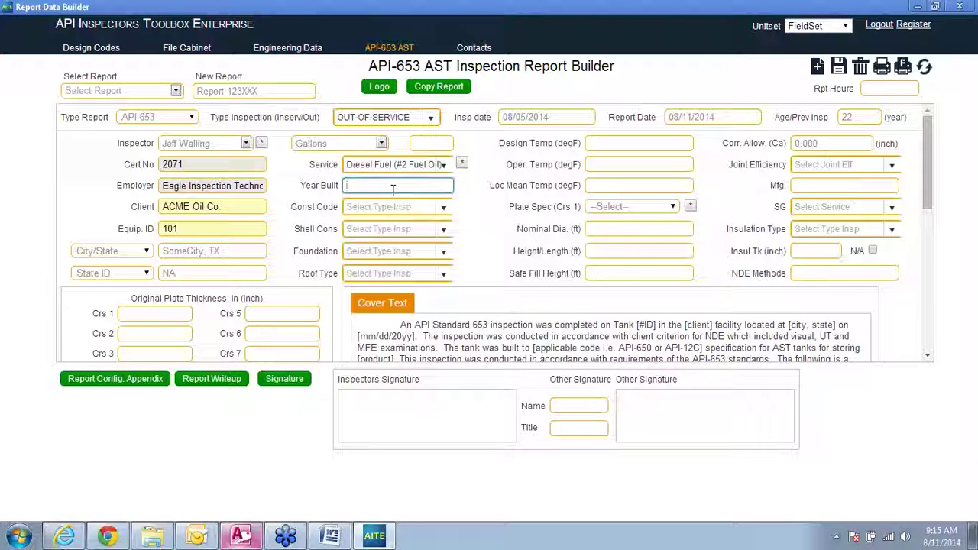
type("1")
type("98")
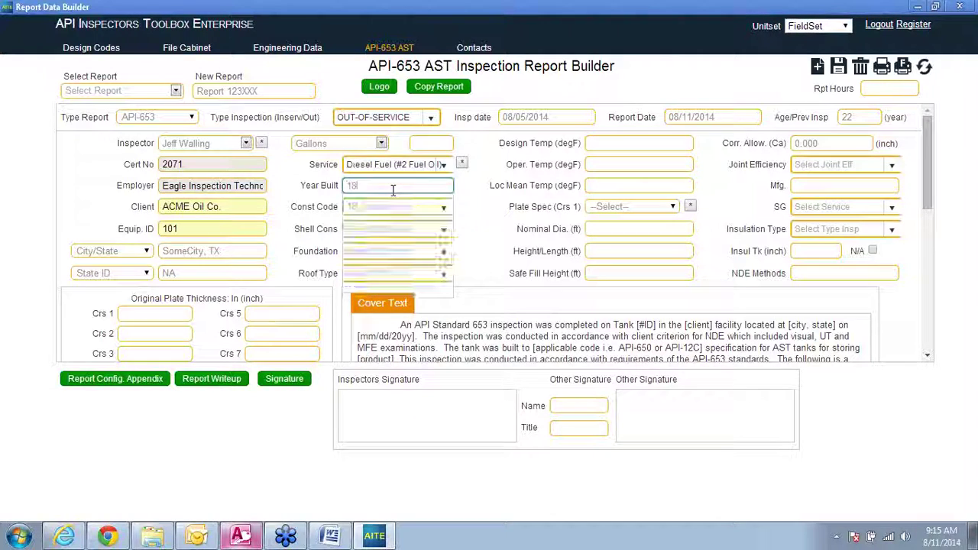
key("BackSpace")
key("BackSpace")
type("988")
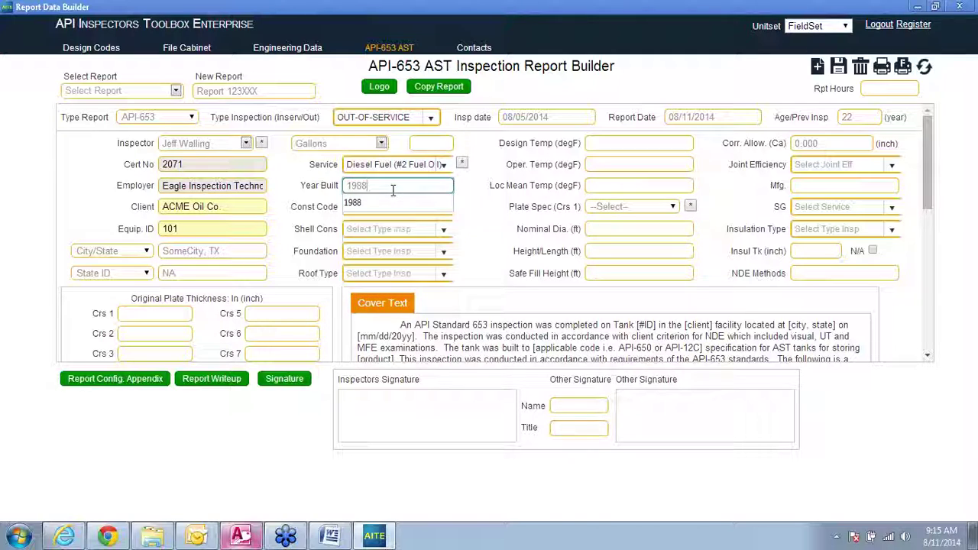
left_click(394, 197)
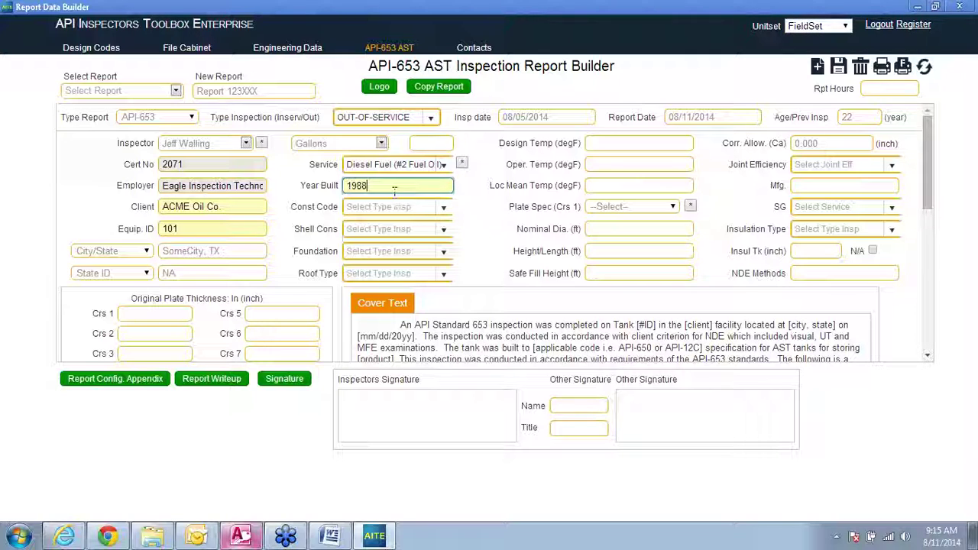
Step: Change the age since previous inspection to 26 years
left_click(847, 118)
type("26")
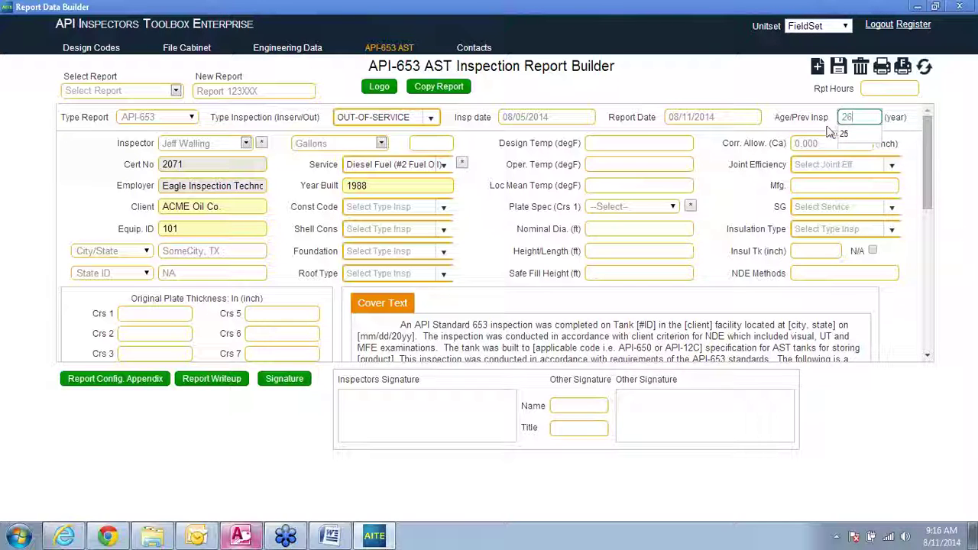
left_click(742, 118)
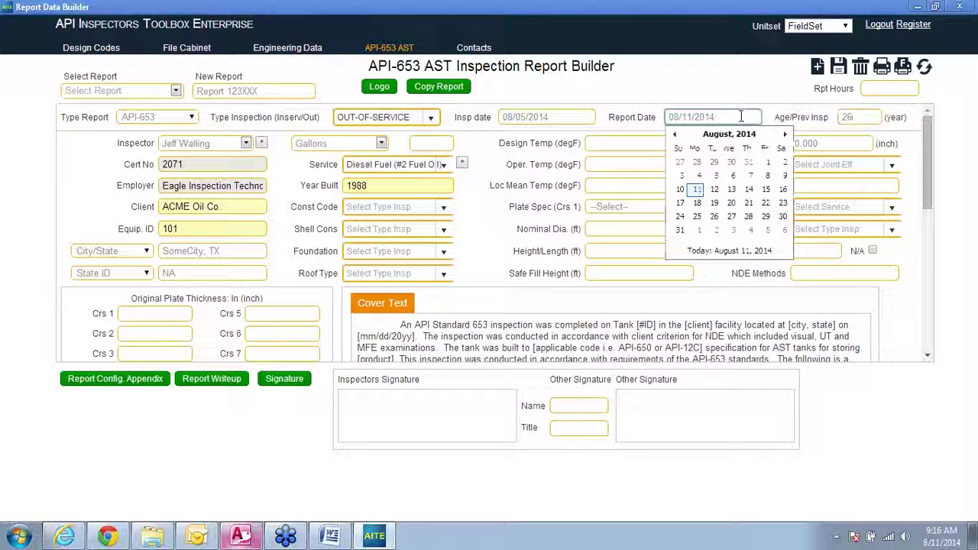
left_click(428, 186)
Step: Set the construction code to API-650 and the shell construction to Butt Welded
left_click(444, 208)
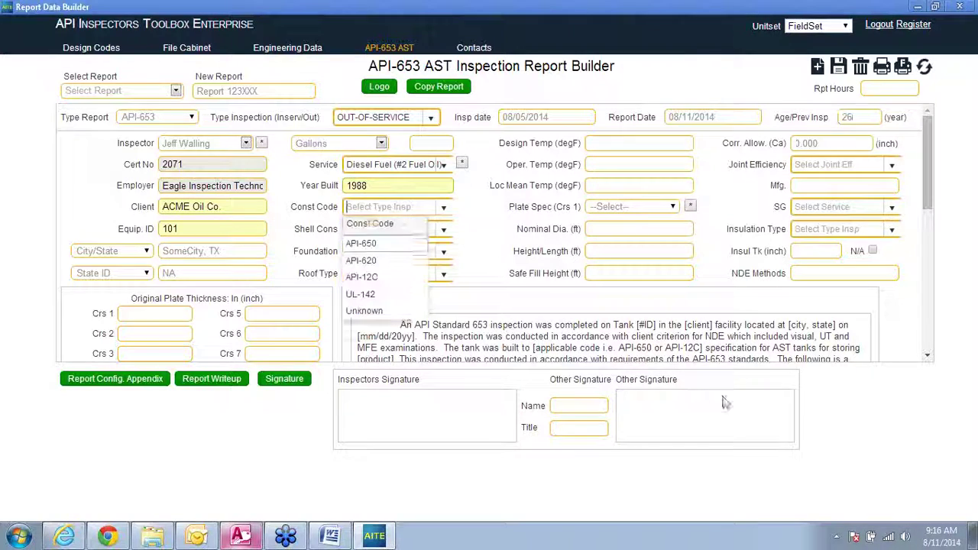
left_click(940, 252)
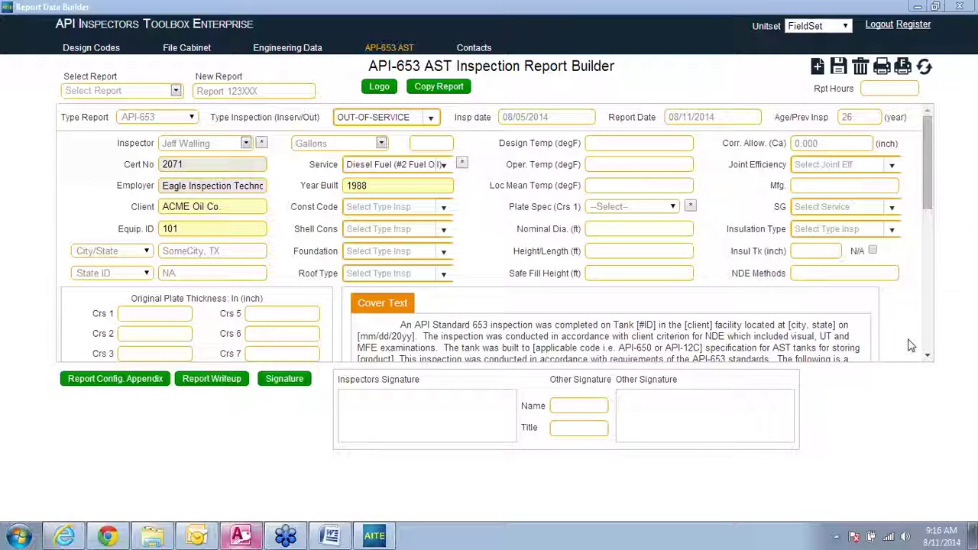
left_click(441, 207)
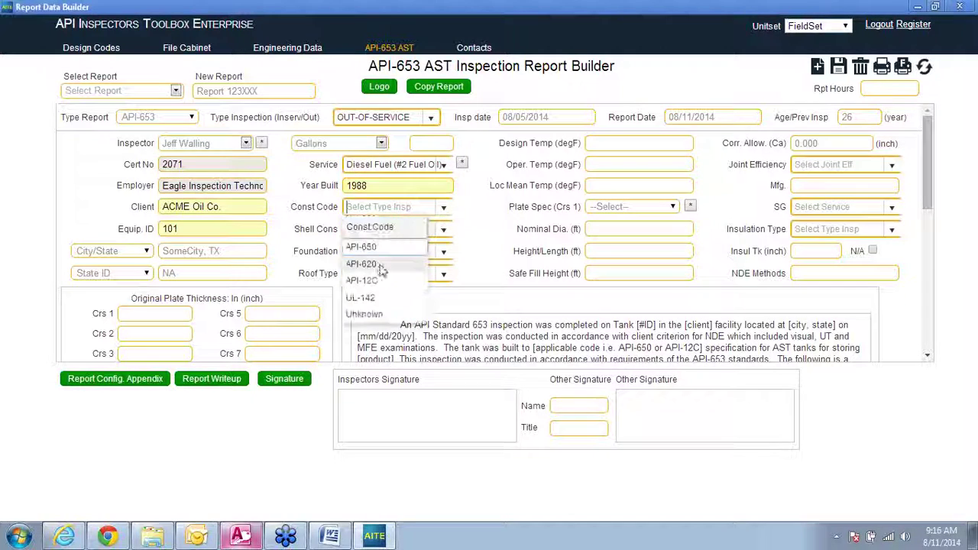
left_click(376, 249)
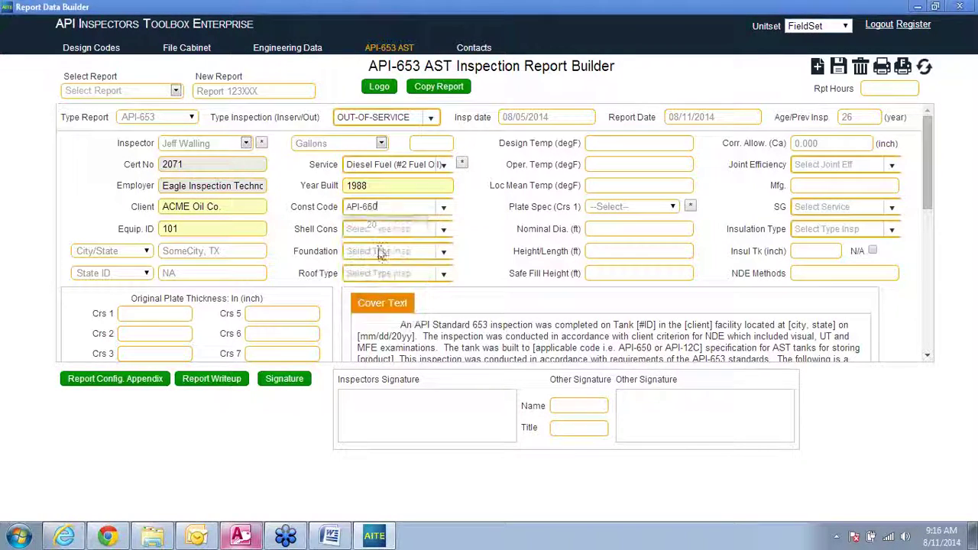
left_click(442, 231)
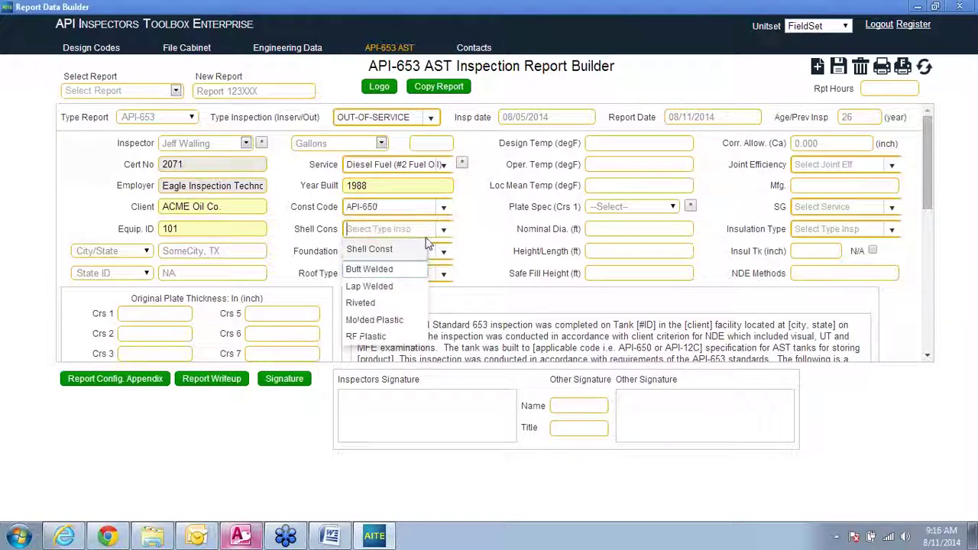
left_click(387, 273)
Step: Set the foundation to Concrete RW and the roof type to Fixed/Cone
left_click(443, 253)
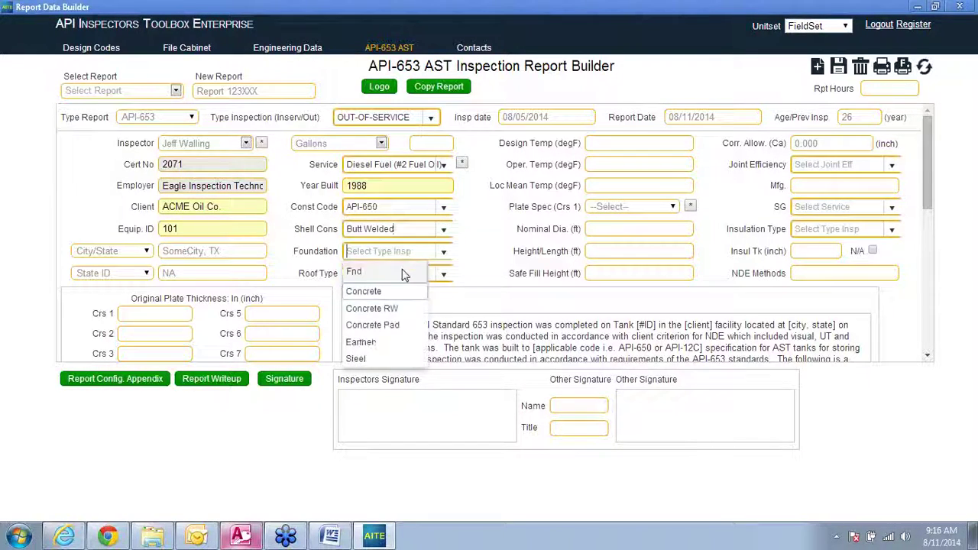
left_click(377, 311)
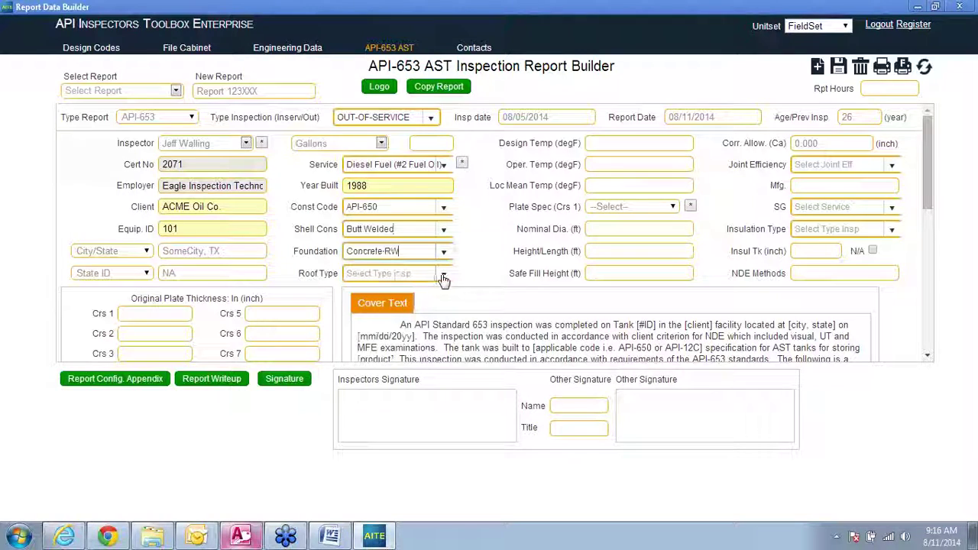
left_click(443, 274)
left_click(373, 314)
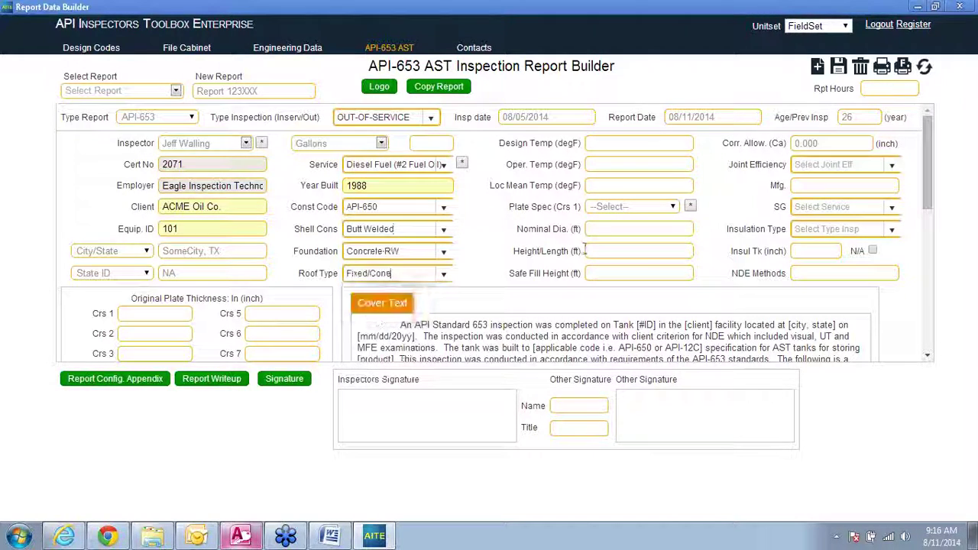
Step: Enter a design temperature of 200 degF, an operating temperature of Ambient and a local mean temperature of 5 degF
left_click(648, 145)
type("200")
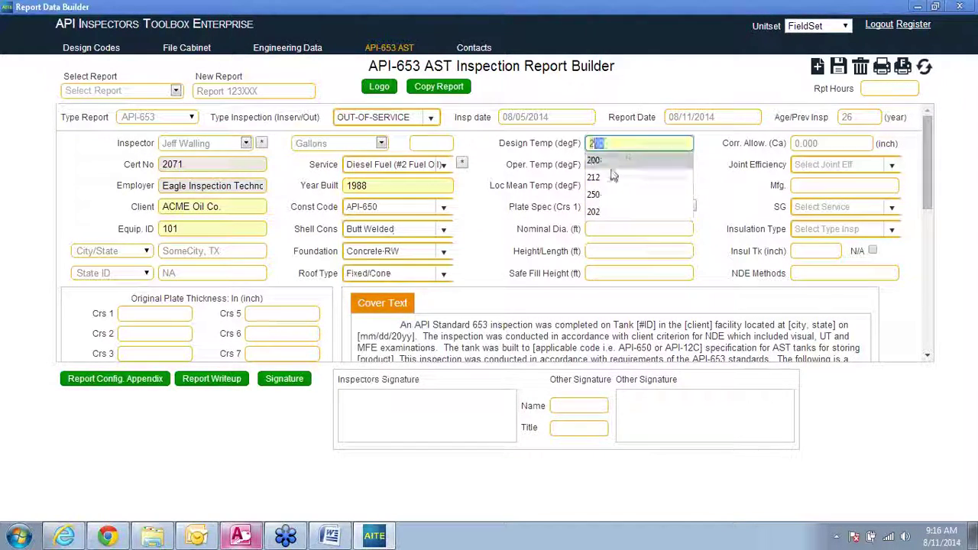
left_click(614, 165)
left_click(613, 164)
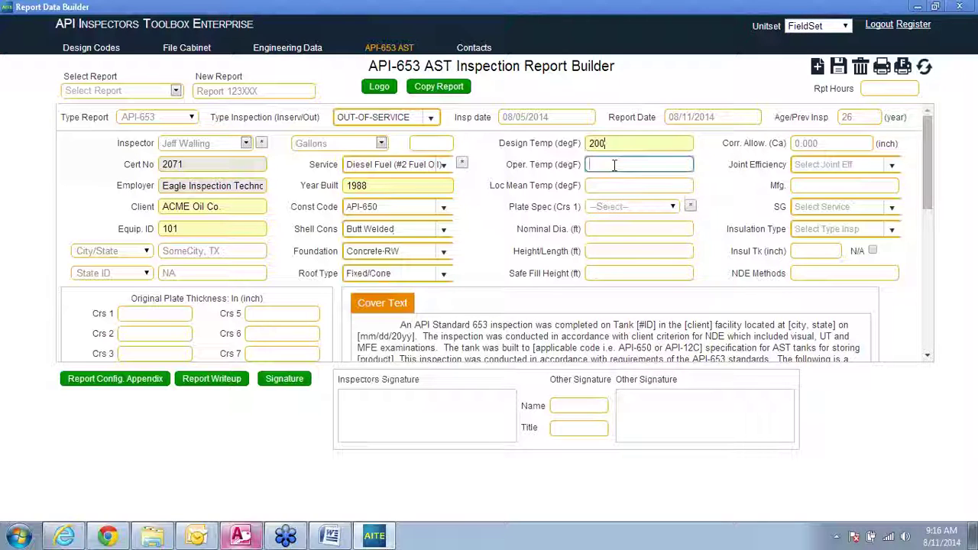
type("Ambient")
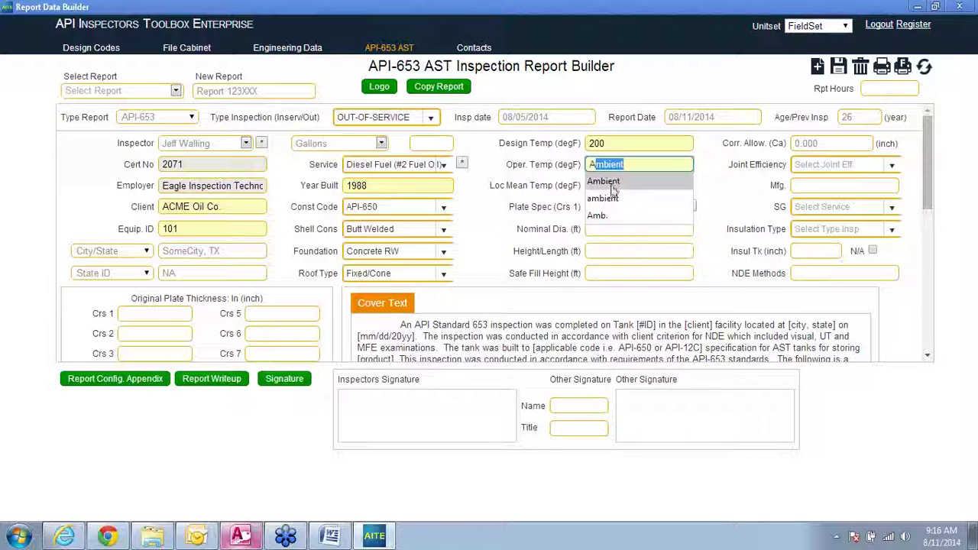
left_click(612, 185)
left_click(612, 185)
type("5")
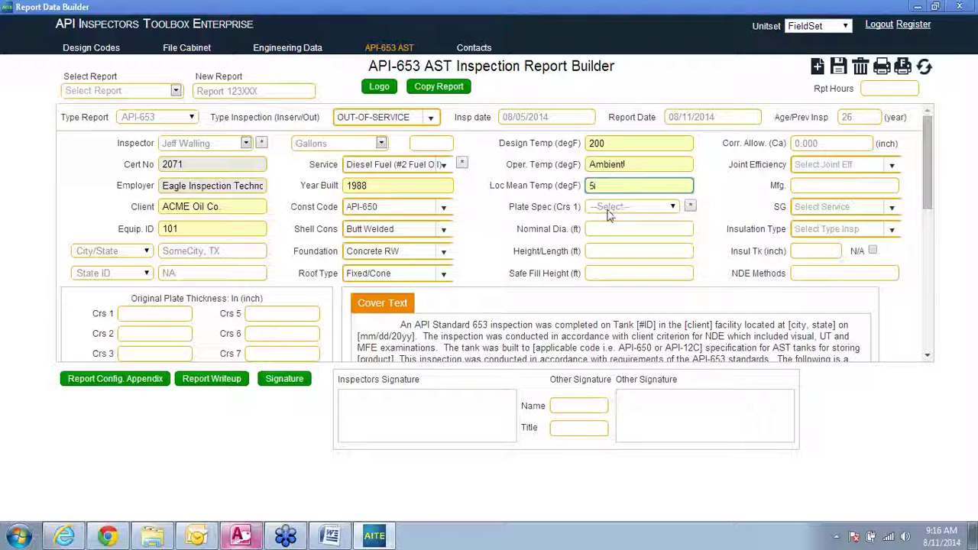
Step: Set the course 1 plate specification to A 285M C and the nominal diameter to 120.0 ft
left_click(673, 207)
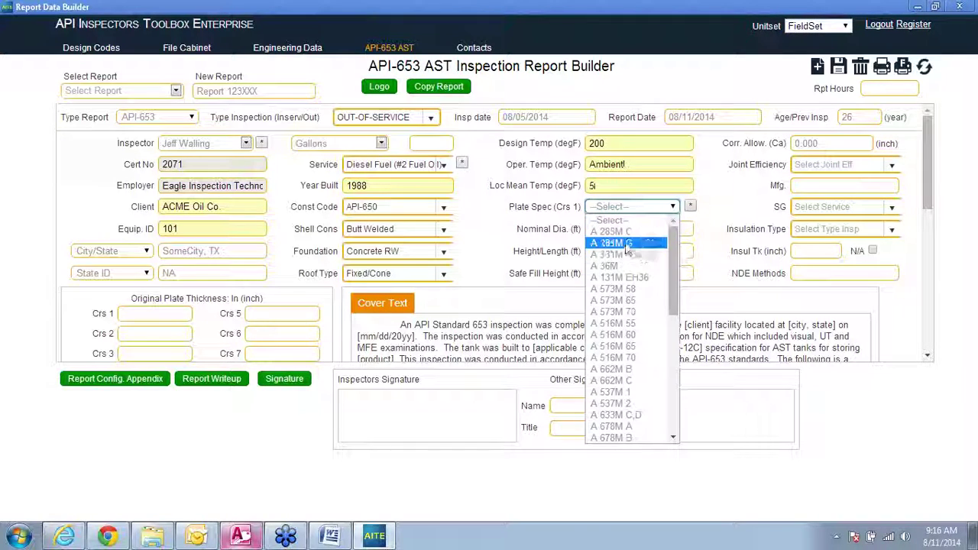
left_click(632, 243)
left_click(634, 229)
type("120")
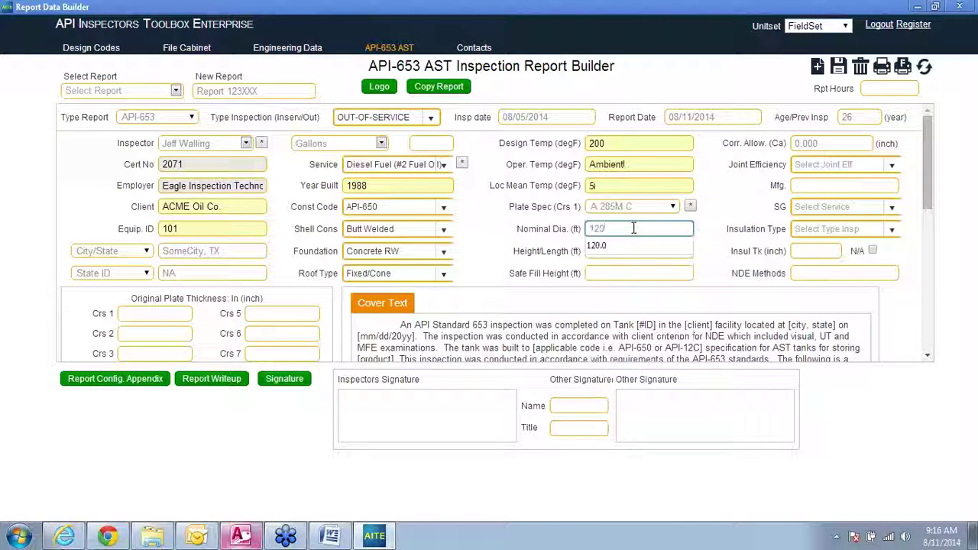
left_click(615, 245)
Step: Set the tank's height to 40.0 ft and its safe fill height to 38.0 ft
left_click(611, 249)
type("40")
left_click(604, 272)
left_click(609, 269)
type("38")
left_click(595, 290)
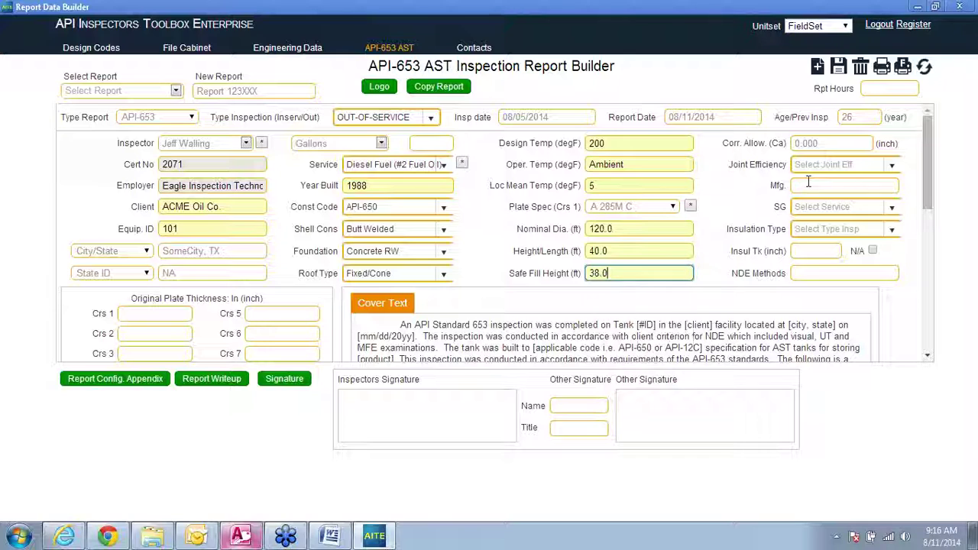
Step: Set the joint efficiency to 1.00 and enter ABC as the manufacturer
left_click(852, 165)
type("1")
left_click(839, 185)
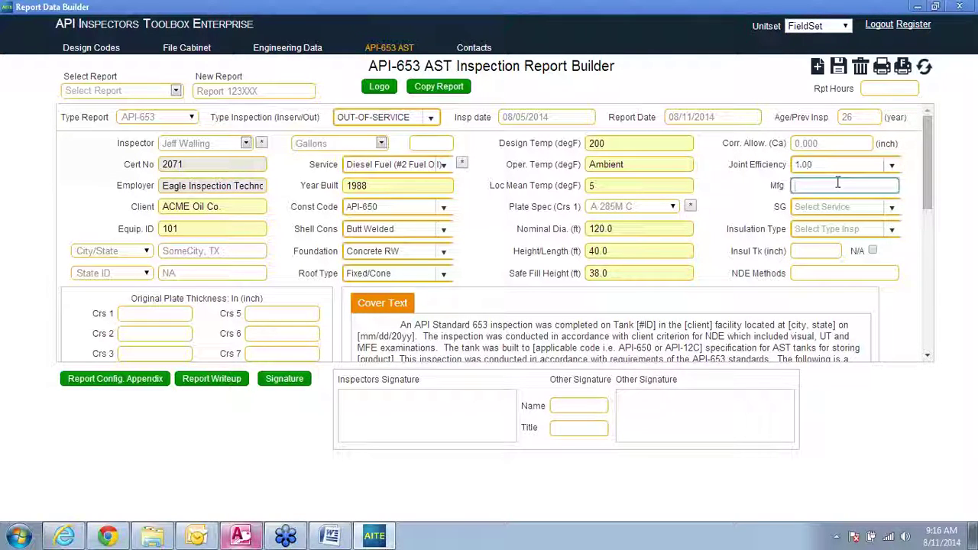
type("A")
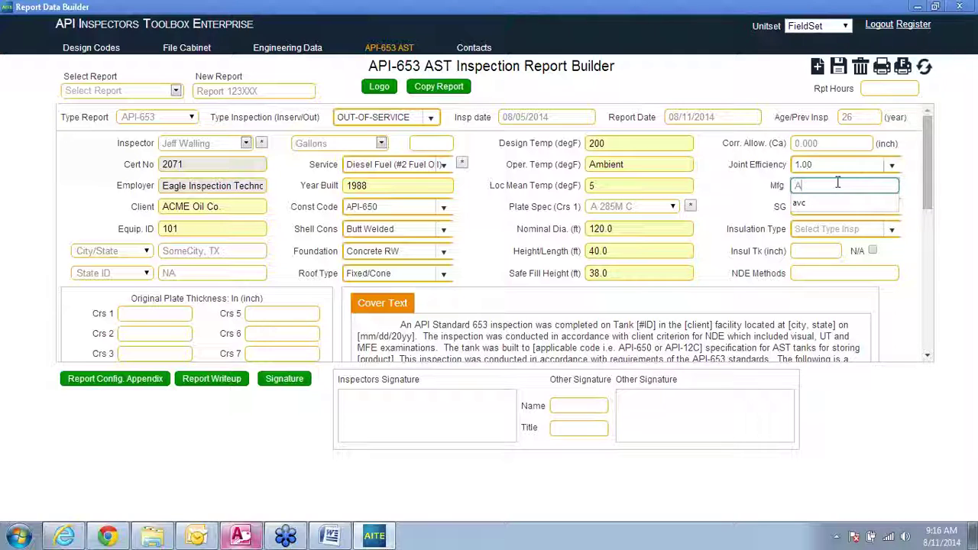
type("BC")
Step: Set the specific gravity to 1.18 and the insulation type to None
left_click(841, 207)
type("1.18")
left_click(831, 229)
left_click(892, 229)
left_click(839, 267)
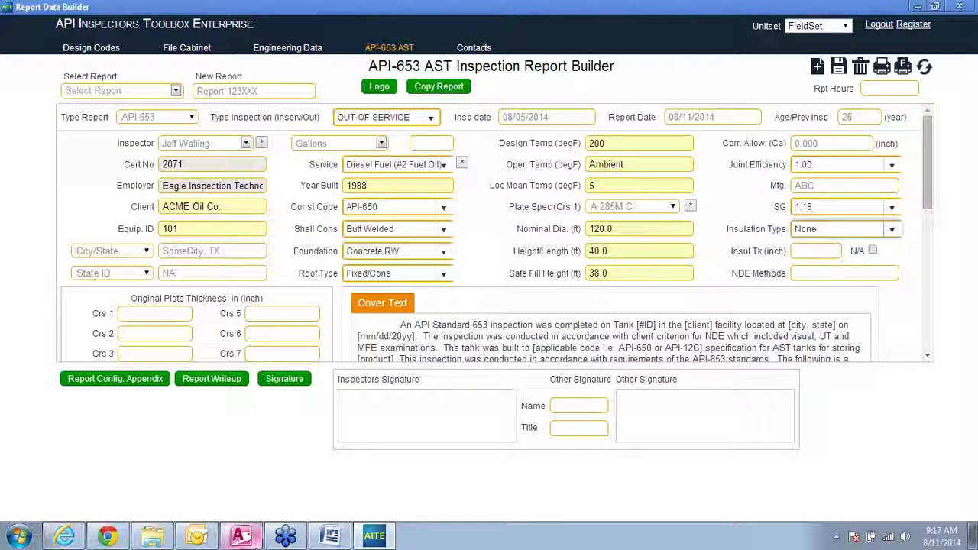
Step: View the AST inspection forms list in the Access API 653 Inspection Module, and return to the Report Data Builder
left_click(240, 535)
left_click(970, 24)
left_click(227, 478)
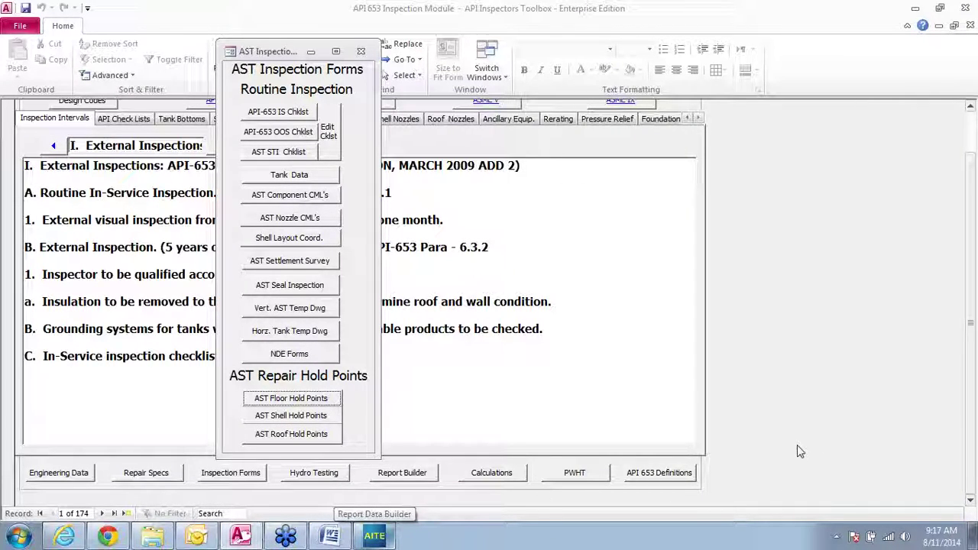
left_click(373, 537)
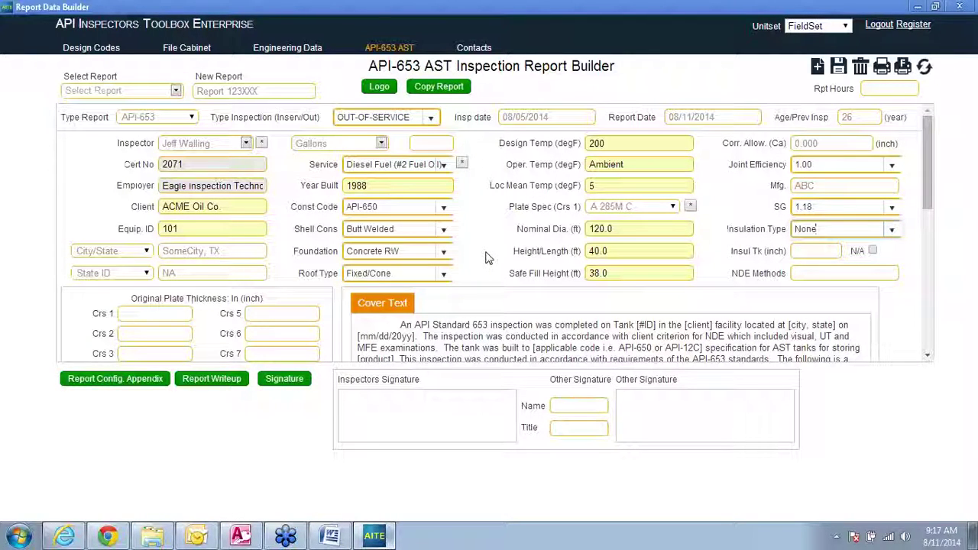
Step: Mark the insulation thickness as not applicable and set the NDE methods to VT UT MFE
left_click(823, 252)
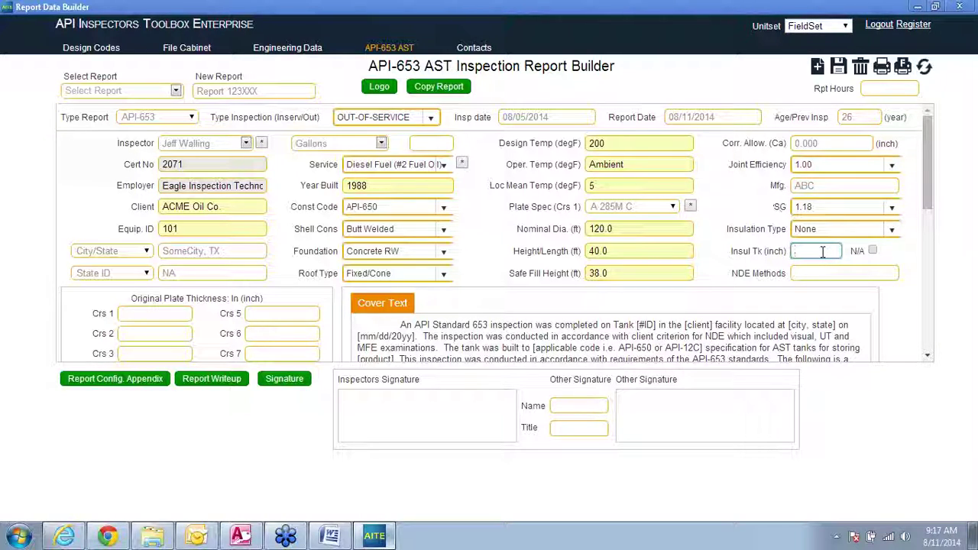
left_click(873, 251)
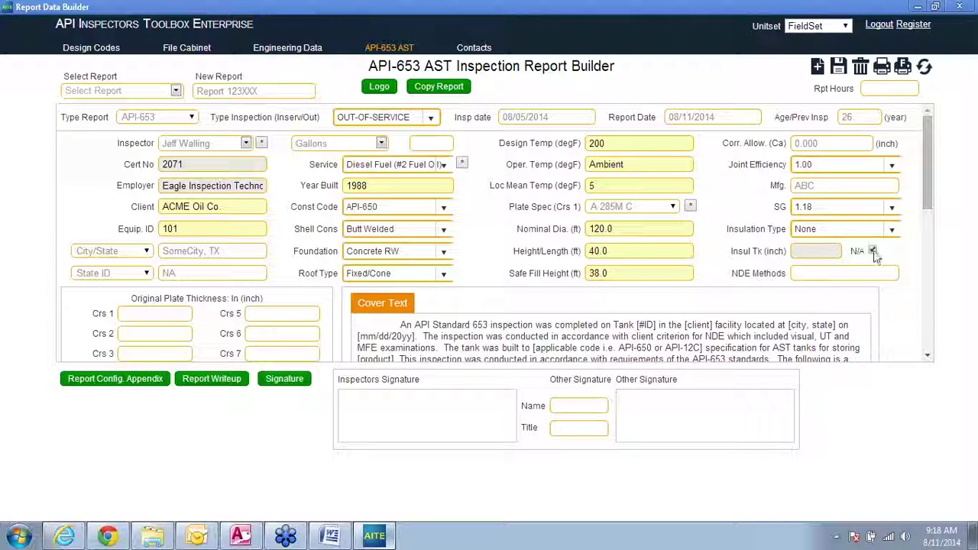
left_click(810, 275)
type("VT UT MFE")
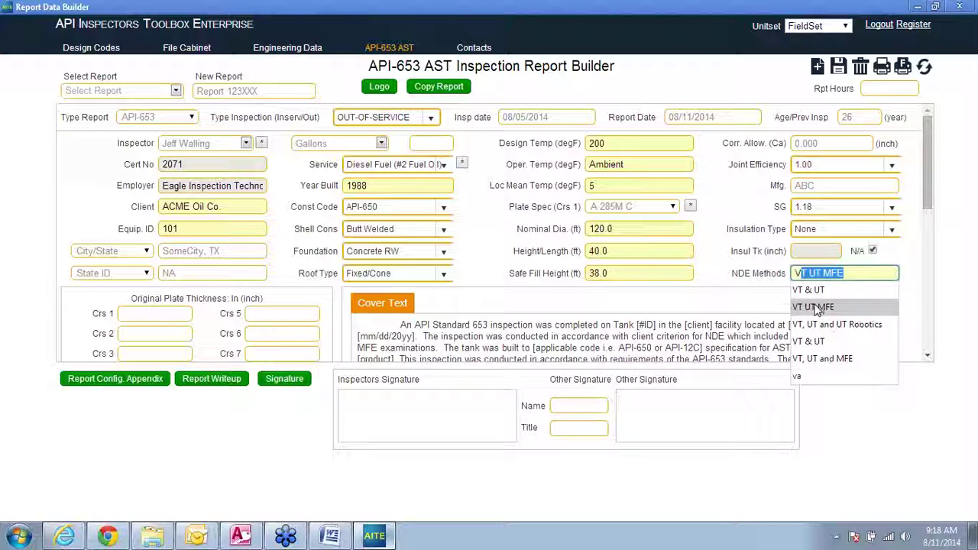
left_click(814, 311)
left_click(625, 252)
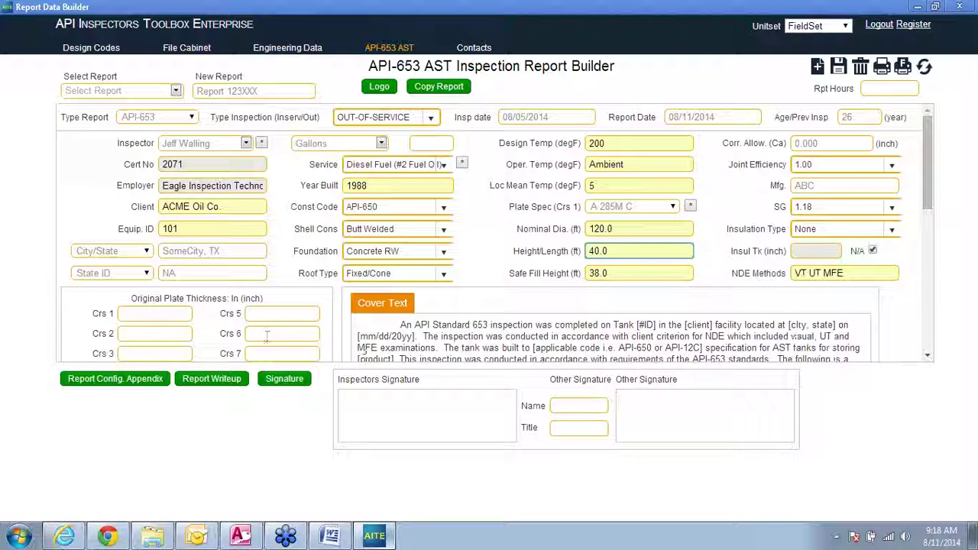
Step: Enter original plate thicknesses of 0.750 inch for course 1 and 0.500 inch for course 2
scroll(927, 355, "down", 3)
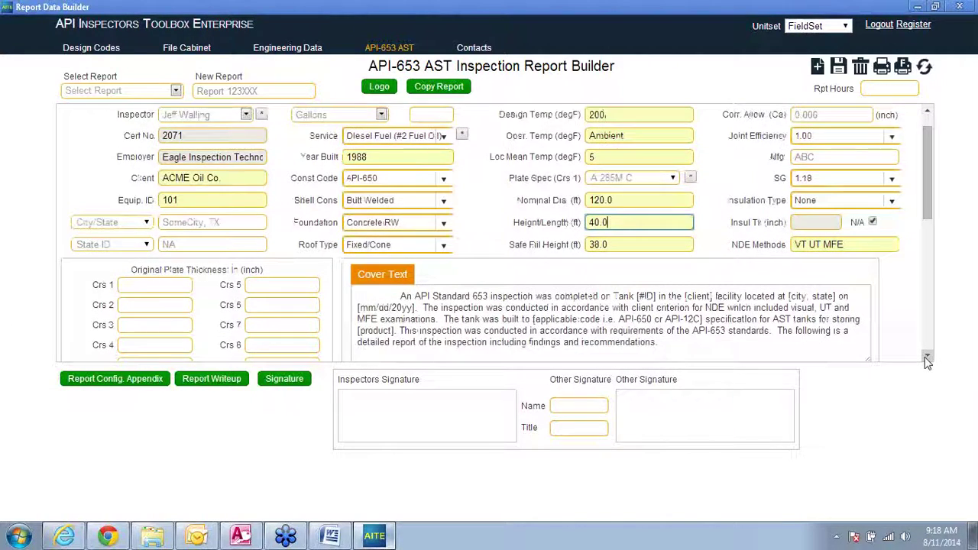
left_click(160, 227)
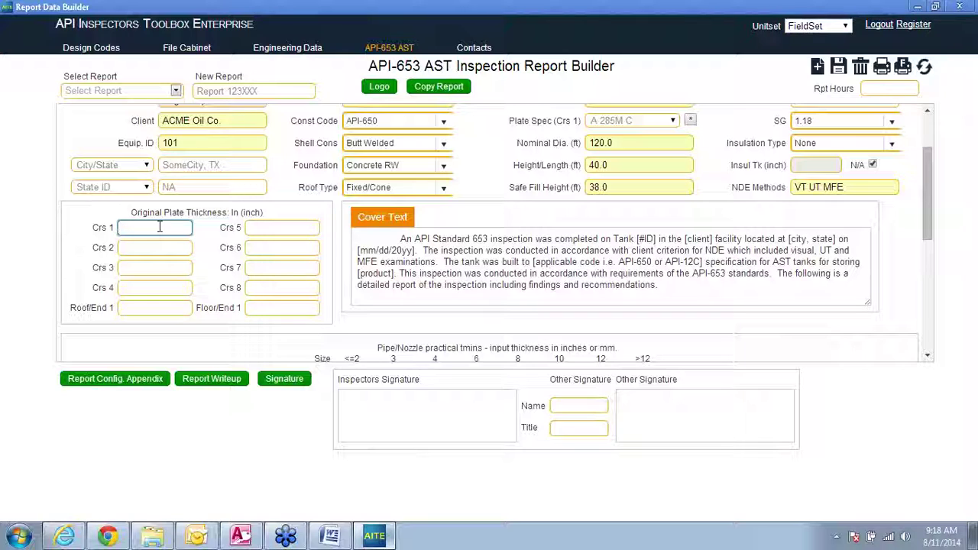
type("0.0")
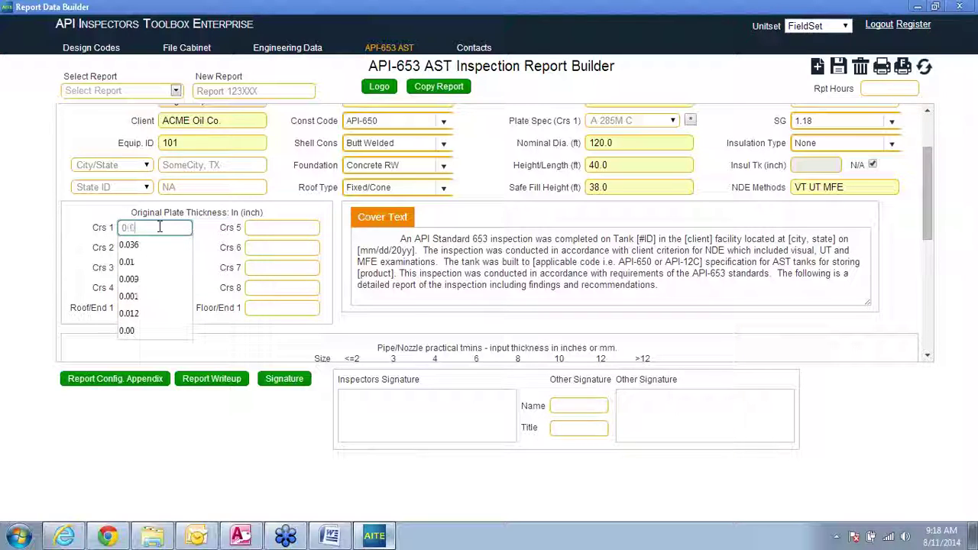
key("BackSpace")
type("75")
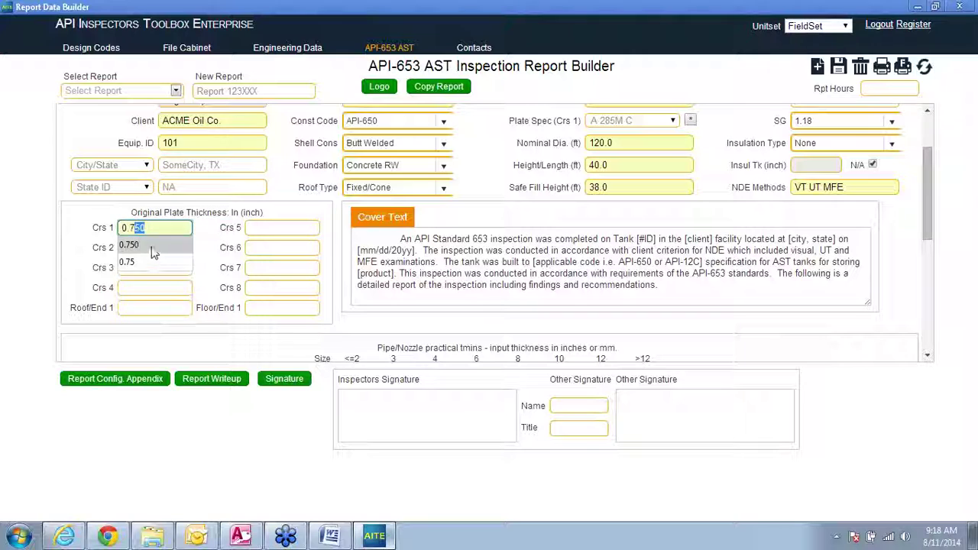
left_click(153, 248)
left_click(159, 250)
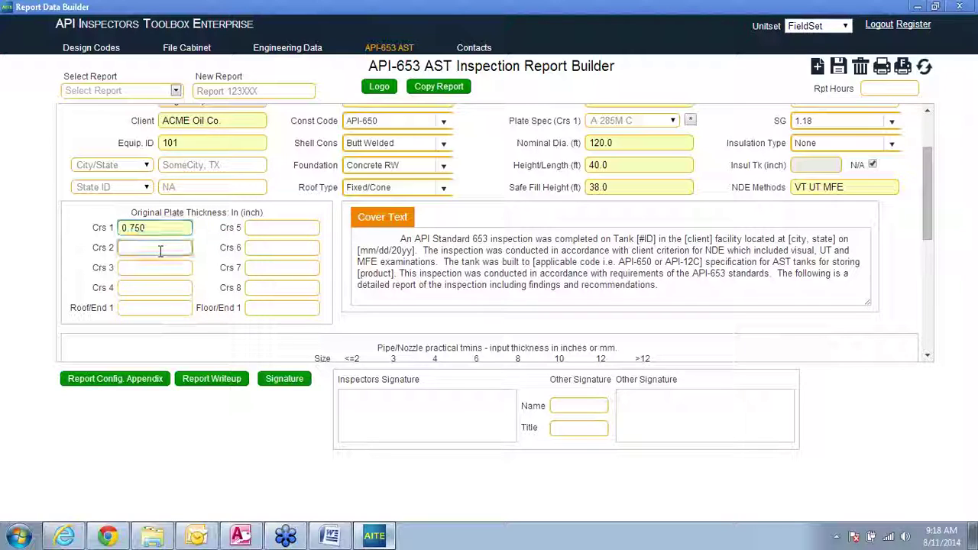
type("0.5")
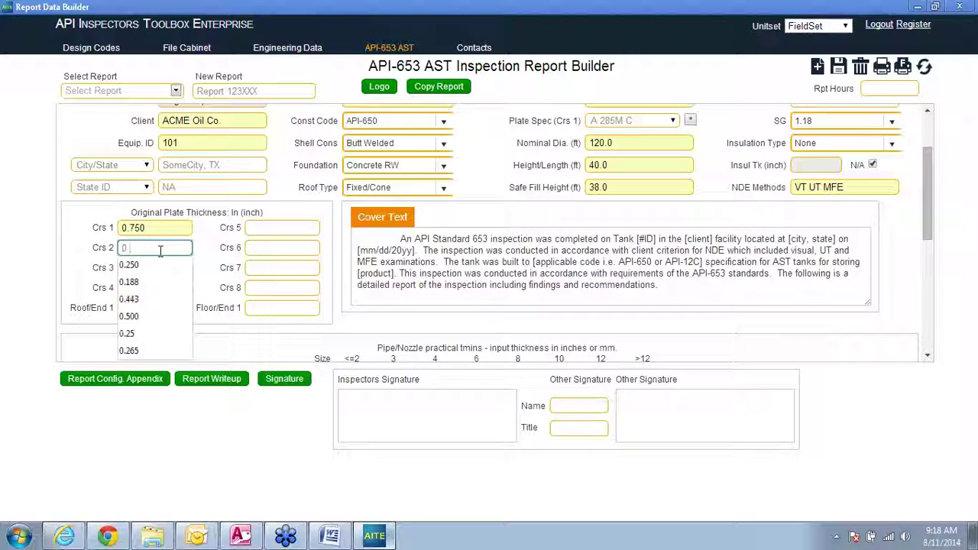
left_click(159, 265)
Step: Set the original plate thickness to 0.375 inch for course 3 and 0.313 inch for course 4
left_click(155, 268)
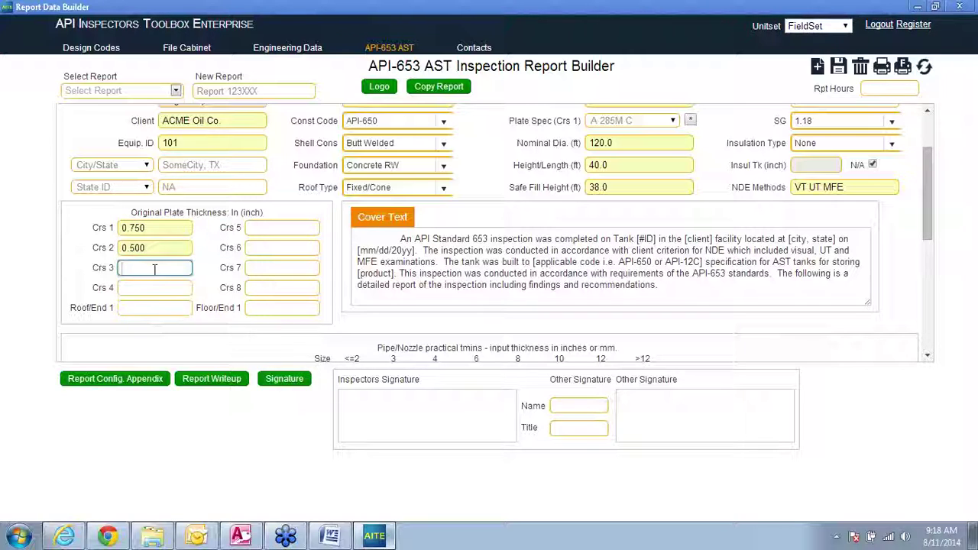
type("0.375")
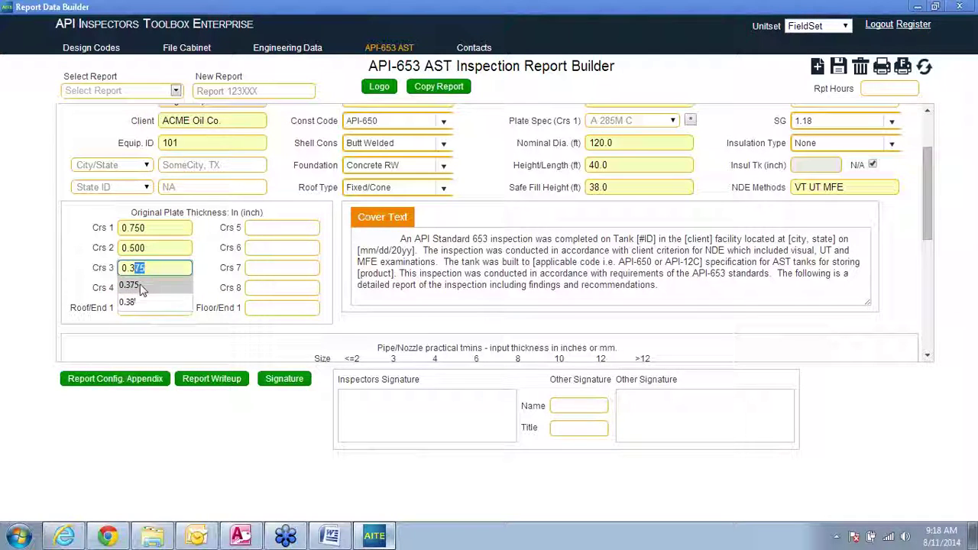
left_click(141, 287)
left_click(145, 290)
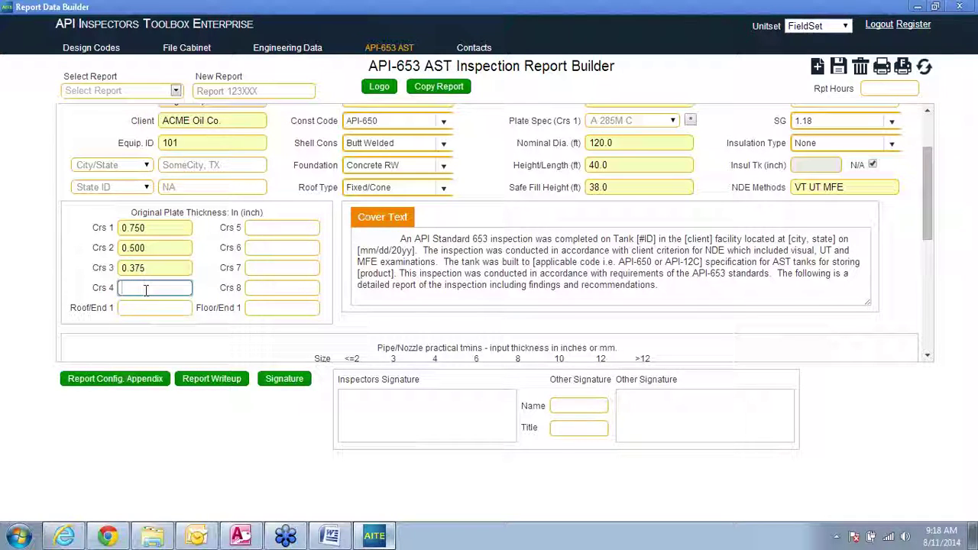
type("0.3")
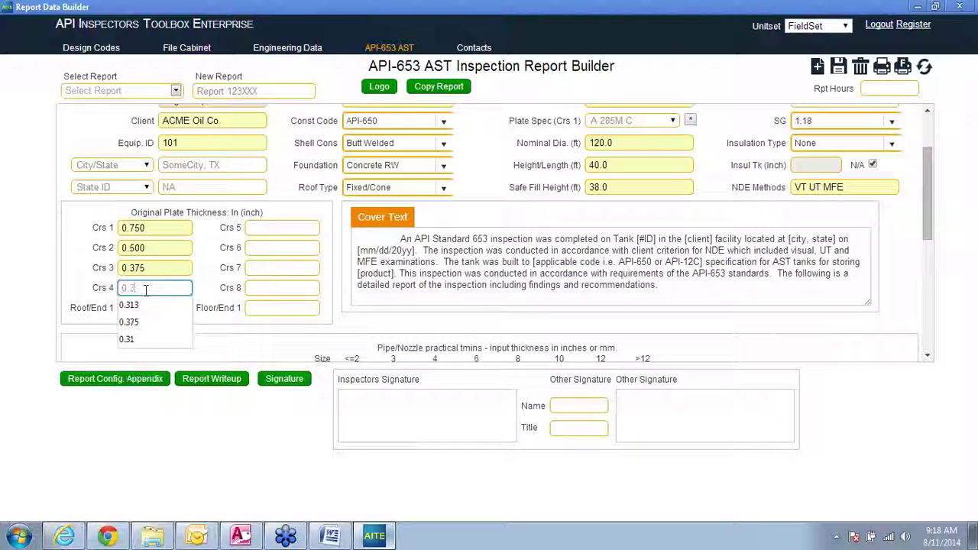
left_click(143, 306)
Step: Enter an original thickness of 0.188 inch for the roof and 0.250 inch for course 5
left_click(143, 306)
type("0.1")
left_click(134, 325)
left_click(277, 230)
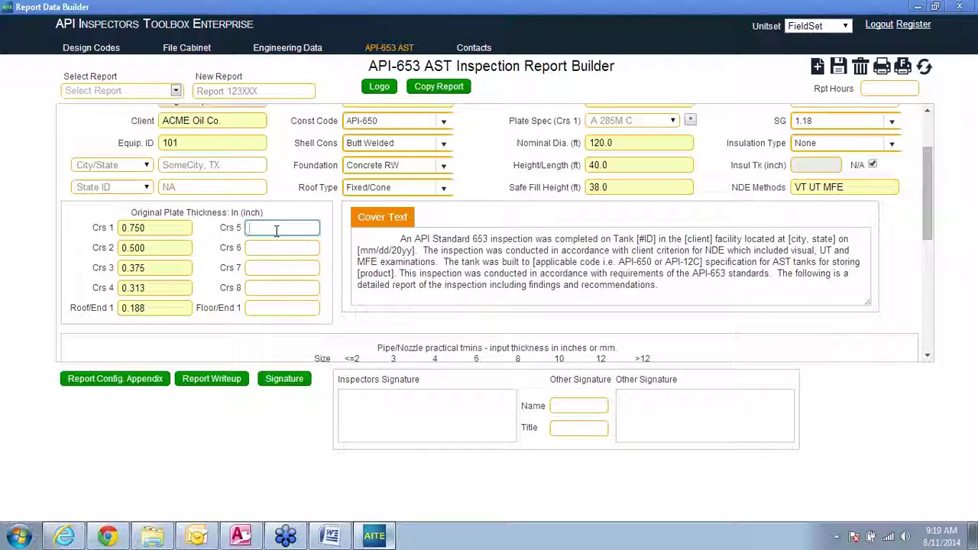
type("0.2")
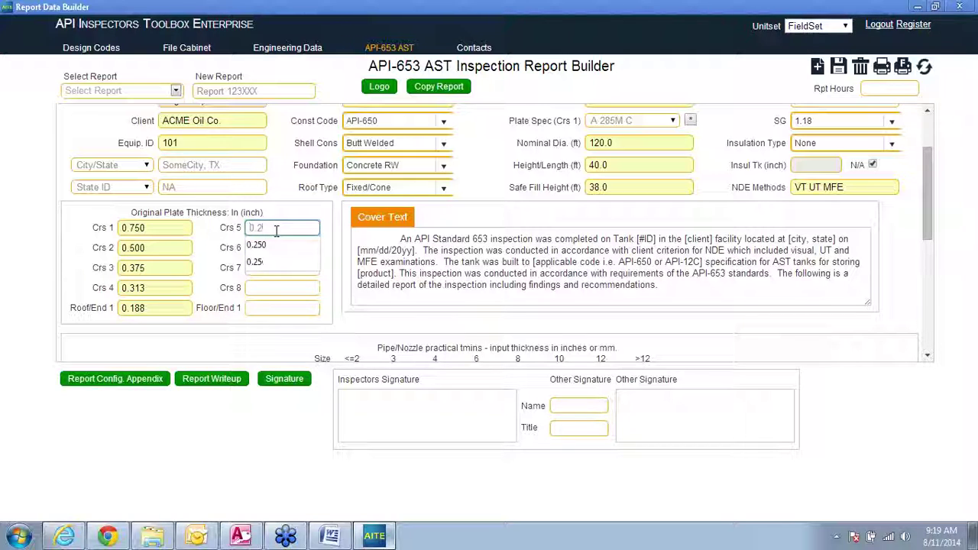
left_click(269, 247)
Step: Set the original thickness of the floor plate to 0.250 inch
left_click(294, 309)
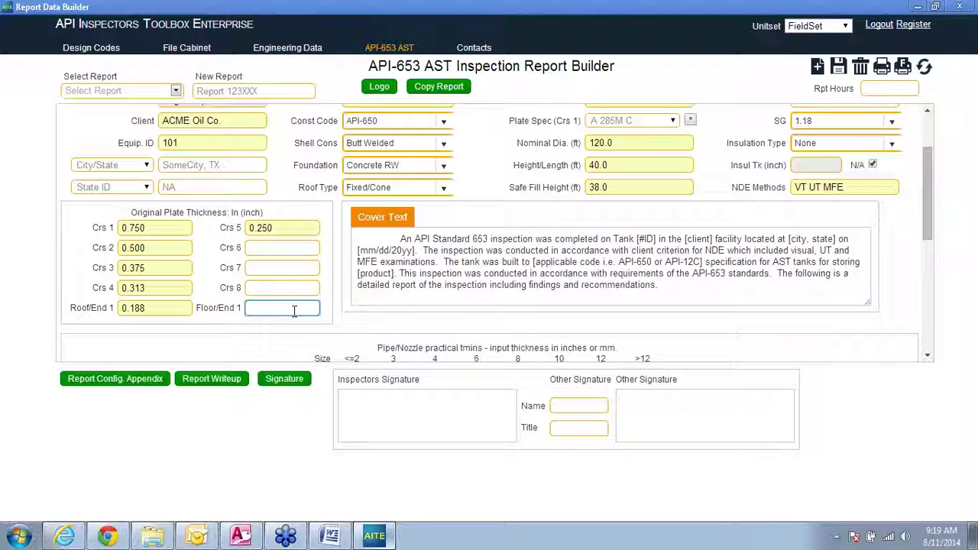
type("0.250")
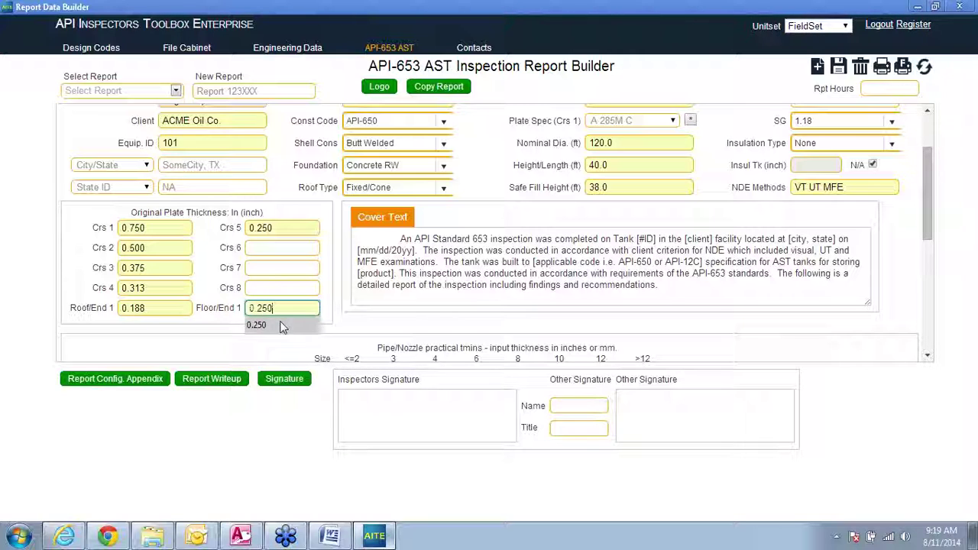
left_click(294, 286)
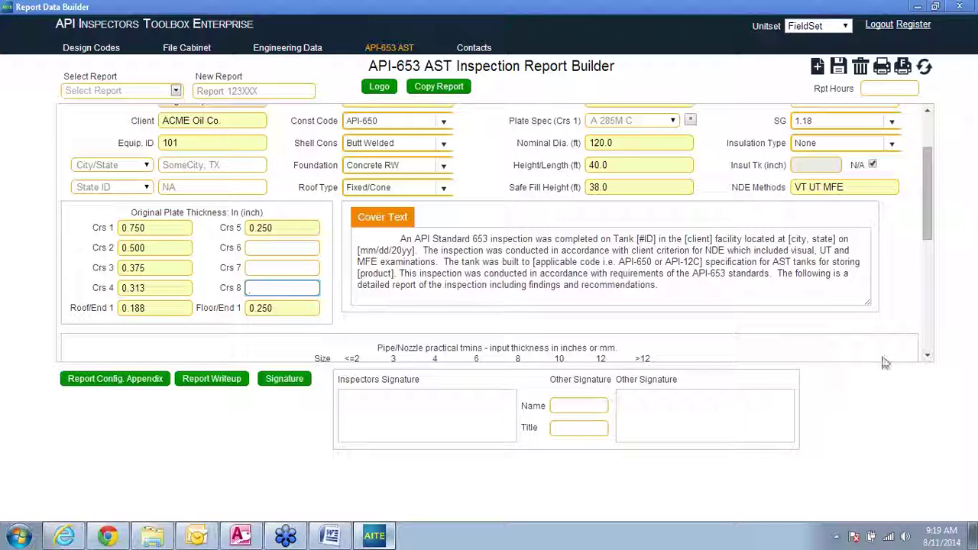
Step: Review the remaining report fields and save the new record as Report 123XXX
left_click(929, 358)
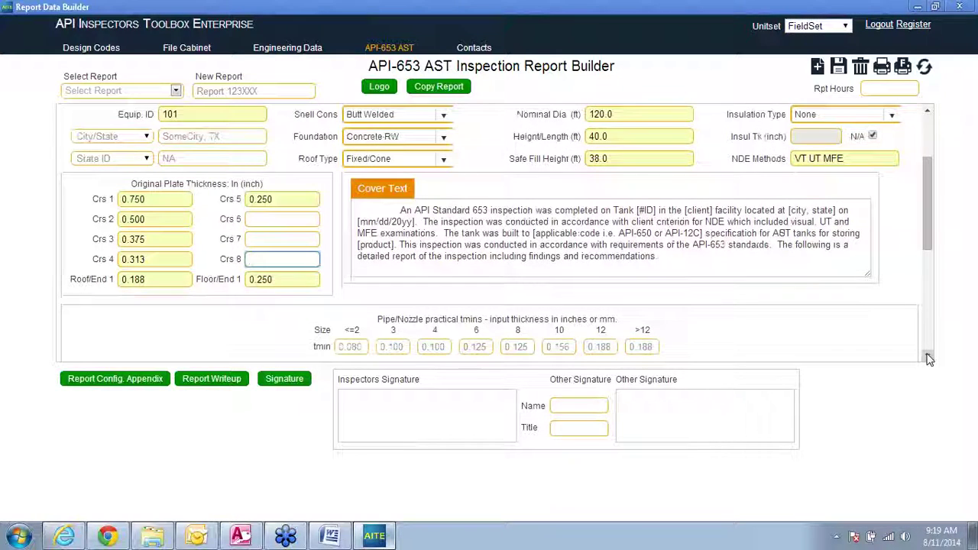
left_click(928, 111)
scroll(929, 113, "up", 3)
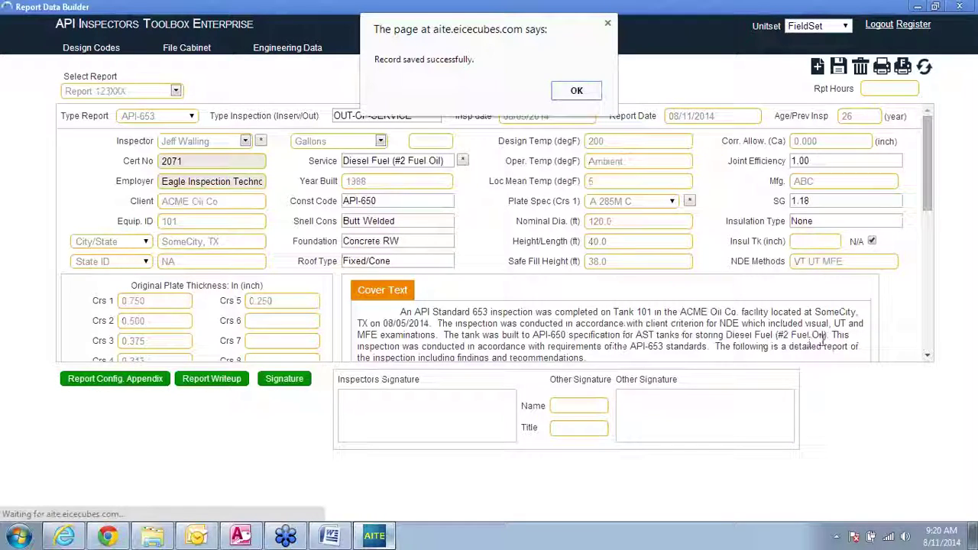
left_click(577, 105)
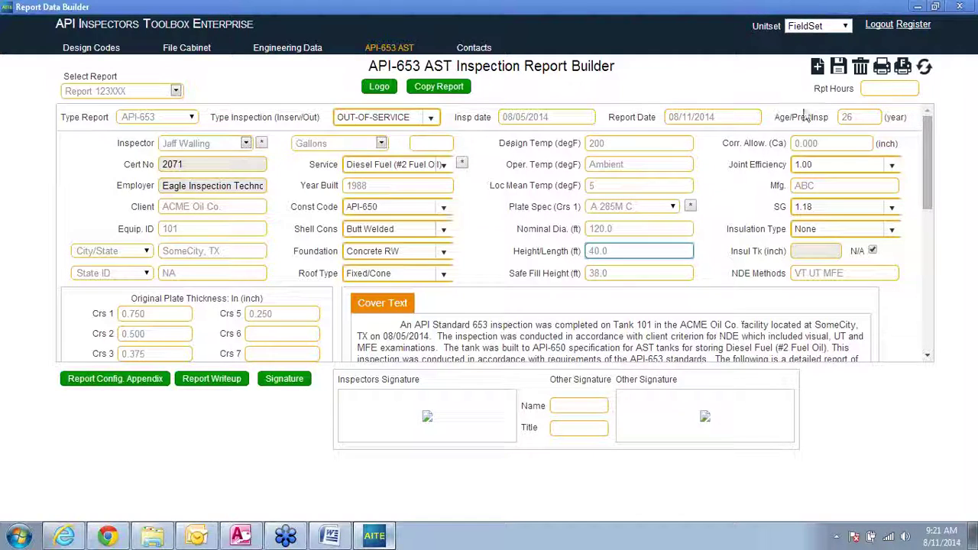
Step: Update the saved record of Report 123XXX
left_click(432, 141)
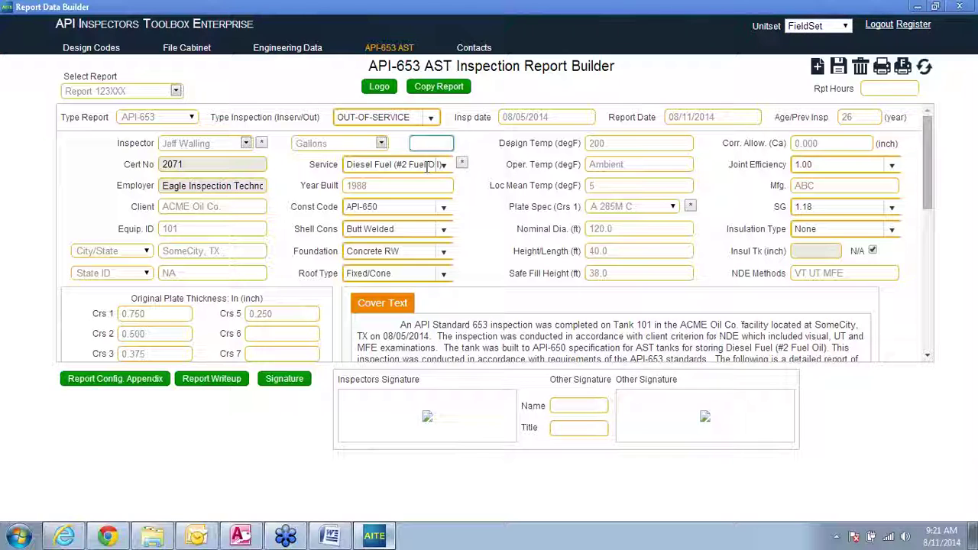
left_click(840, 69)
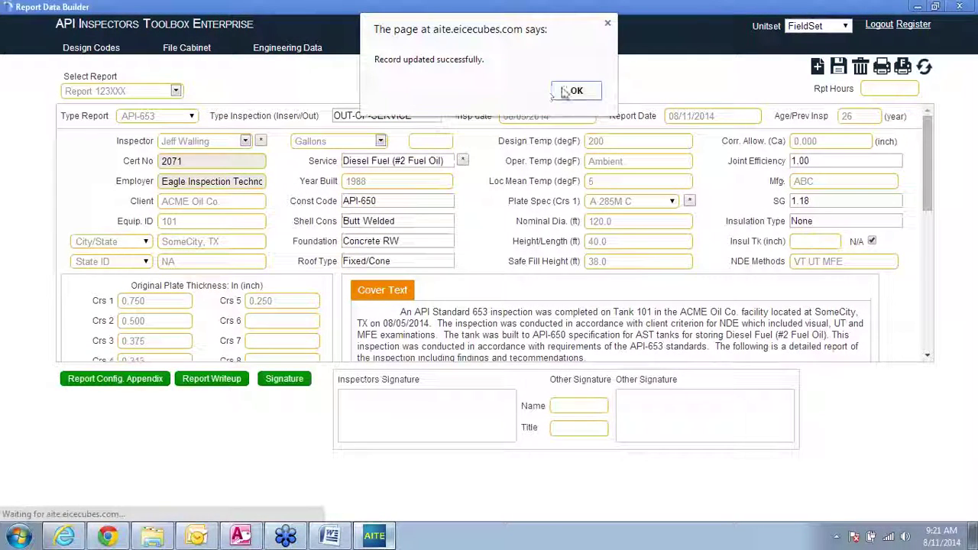
left_click(572, 91)
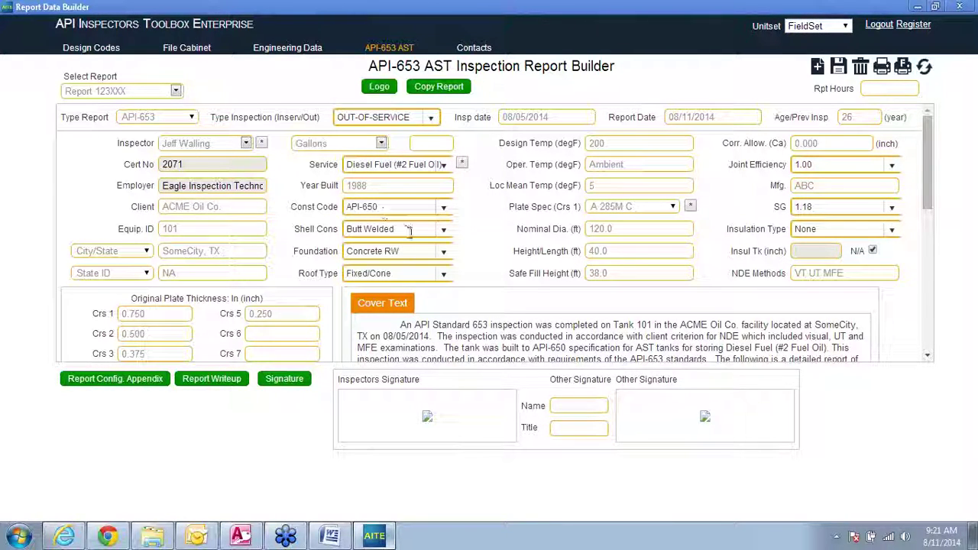
Step: Calculate the shell volume in gallons with the AST Engineering Calculations, using a 120 ft diameter and a 40 ft shell height
mouse_move(287, 54)
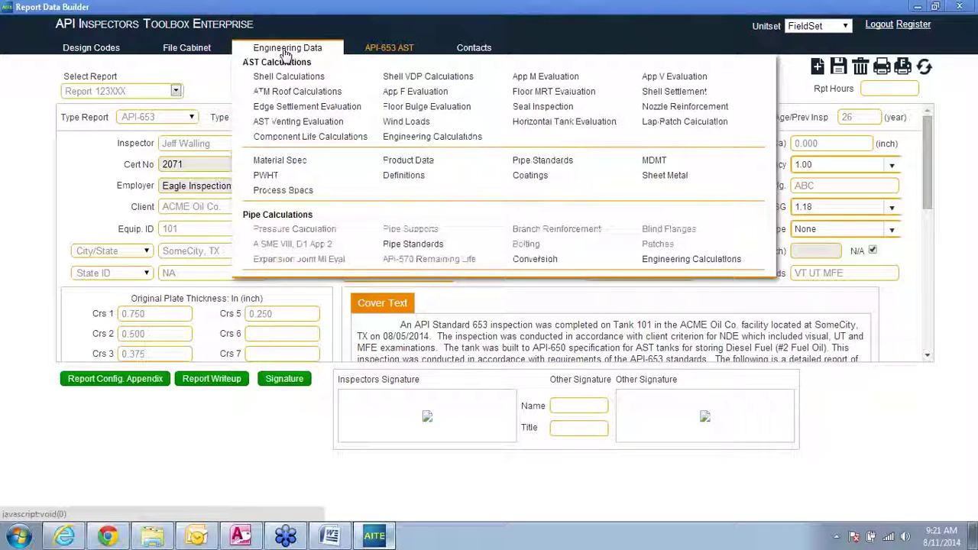
left_click(399, 138)
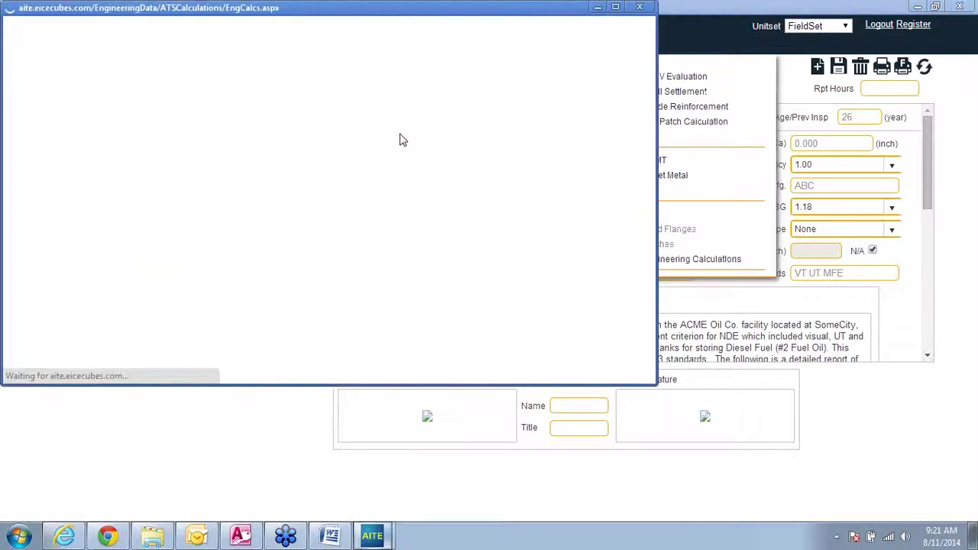
left_click(57, 86)
type("12")
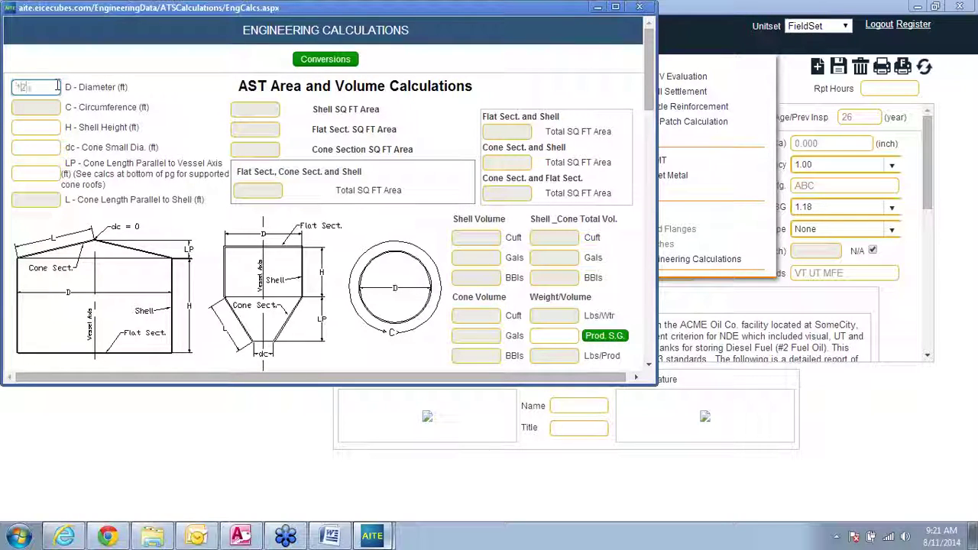
type("0")
left_click(36, 127)
type("40")
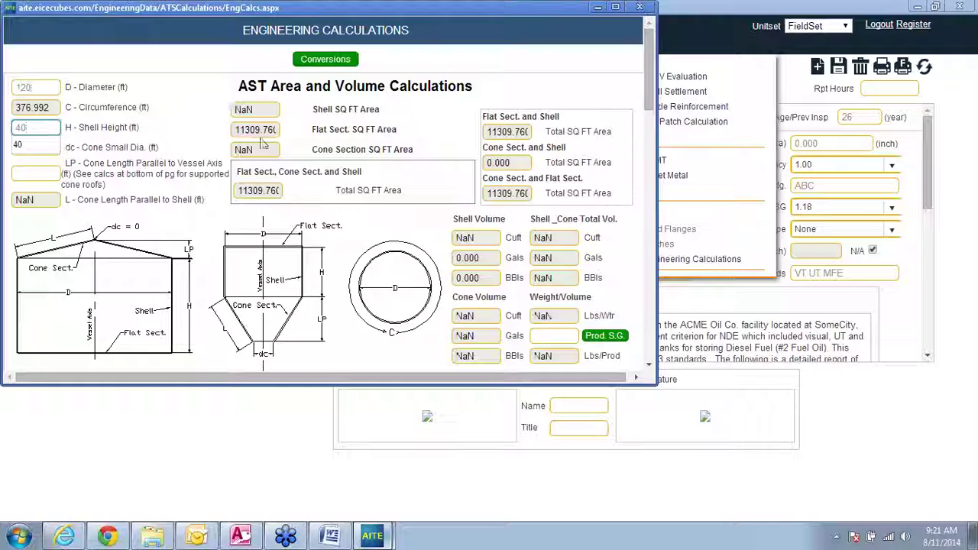
left_click(263, 150)
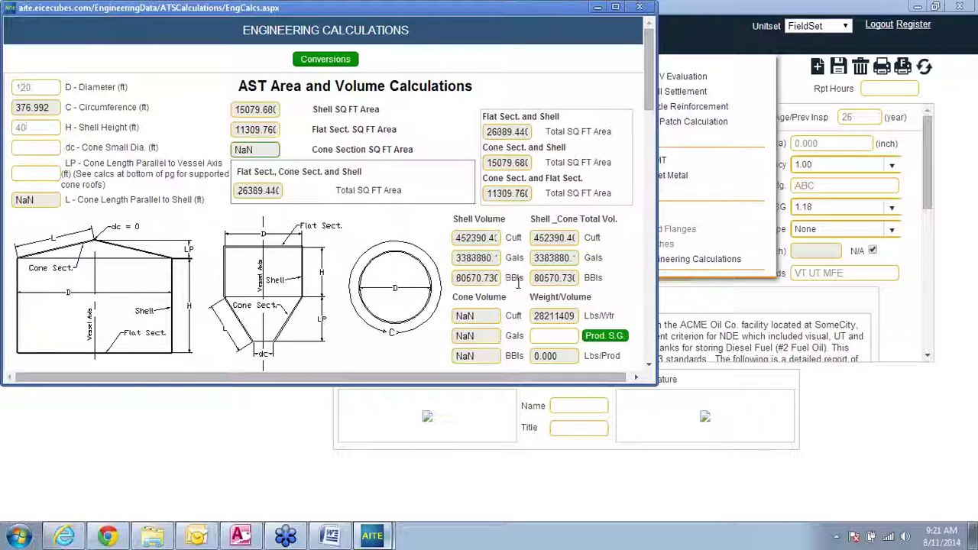
left_click(493, 261)
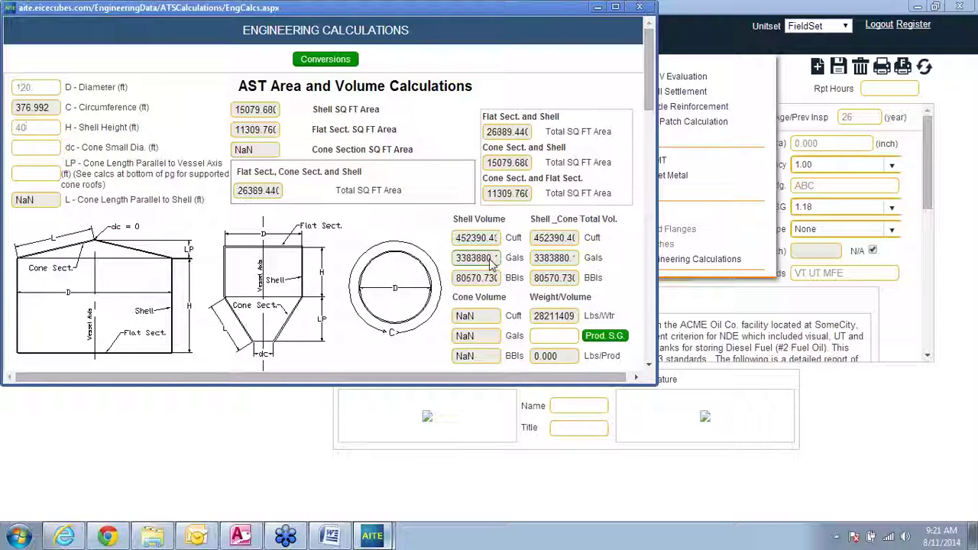
left_click_drag(493, 261, 453, 260)
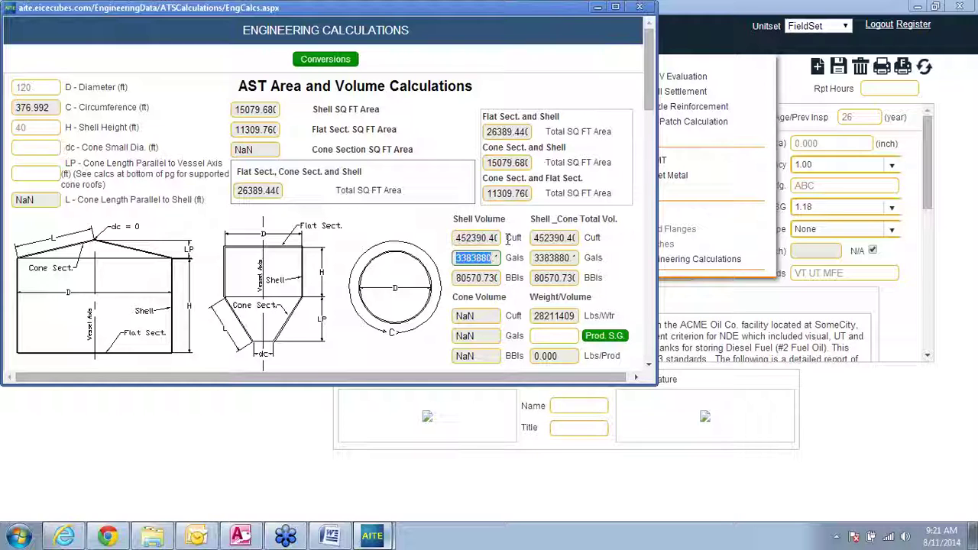
Step: Close the engineering calculations and enter the tank capacity as 3380000 gallons in the report
left_click(639, 7)
left_click(438, 144)
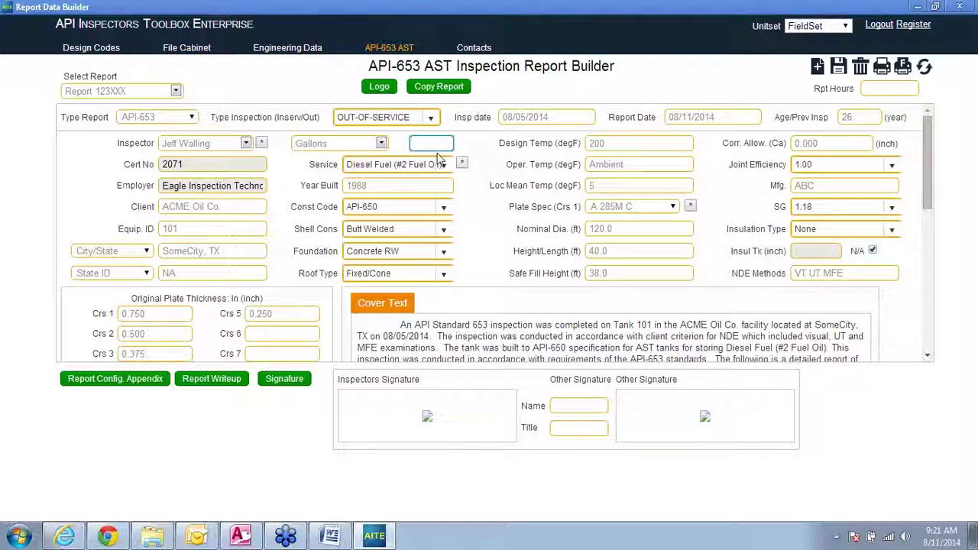
type("3380000")
left_click(421, 185)
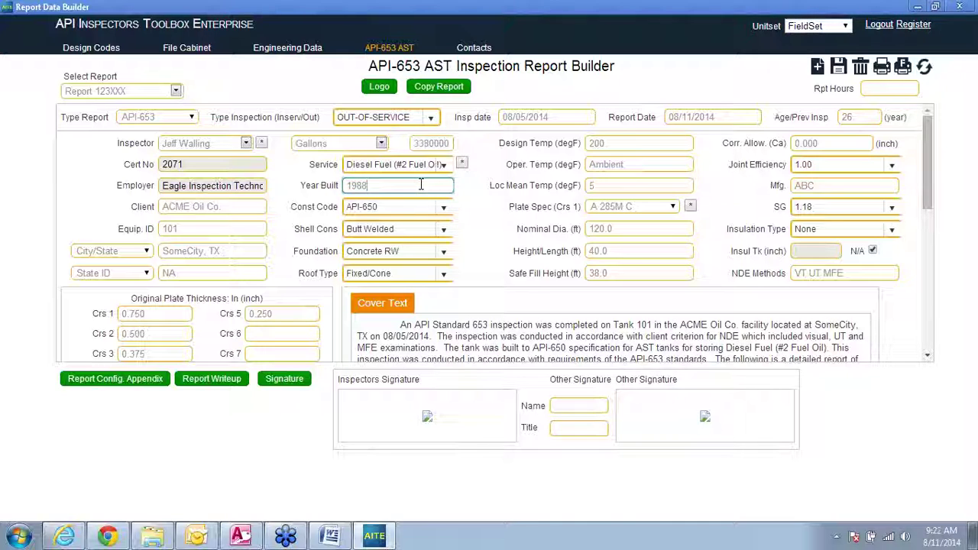
left_click(429, 144)
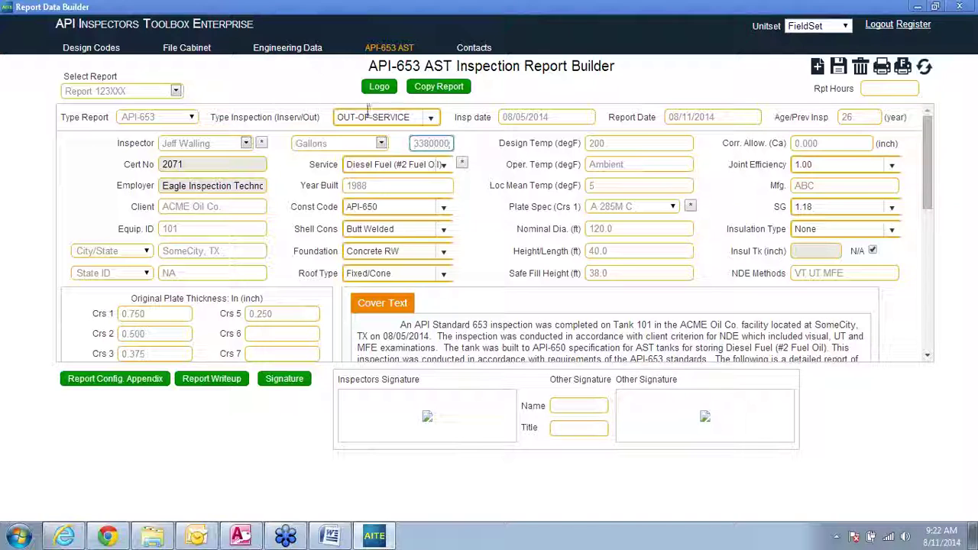
Step: Calculate the tank's shell volume again in the AST Engineering Calculations with a 120 ft diameter and 40 ft shell height, and close the calculator
left_click(298, 50)
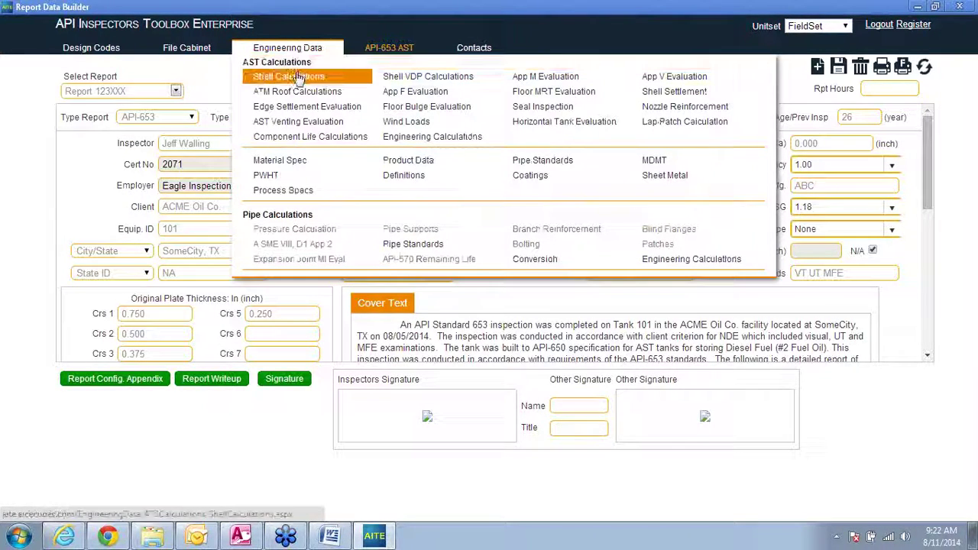
left_click(454, 141)
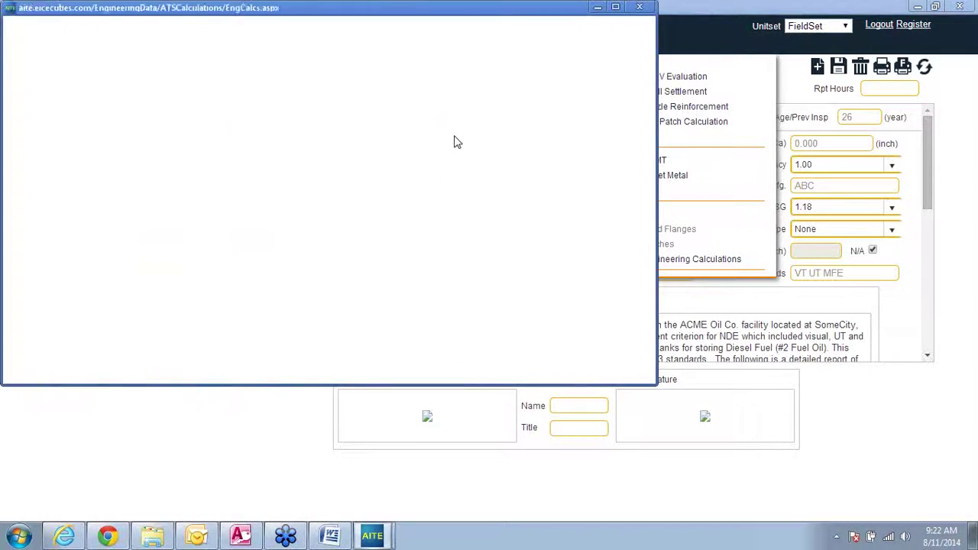
left_click(43, 86)
type("120")
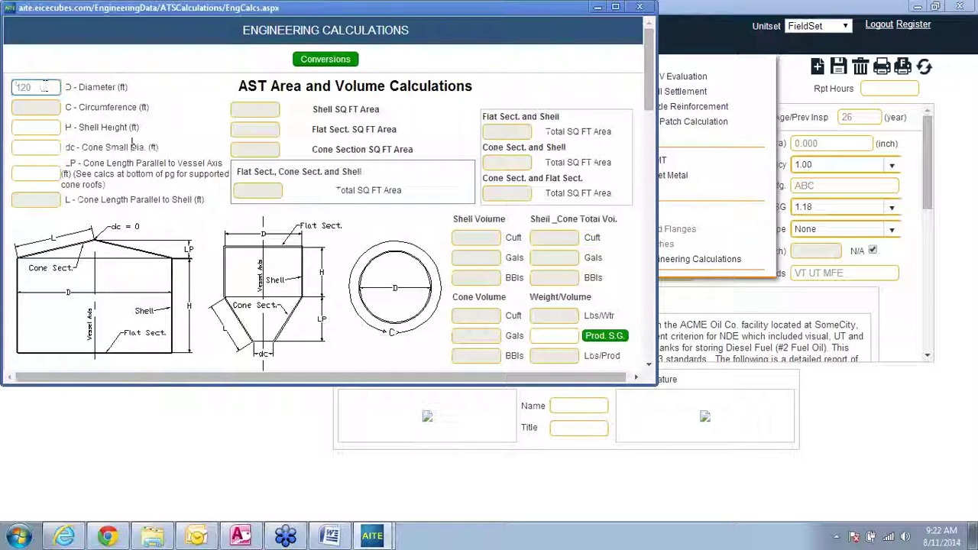
left_click(24, 127)
type("40")
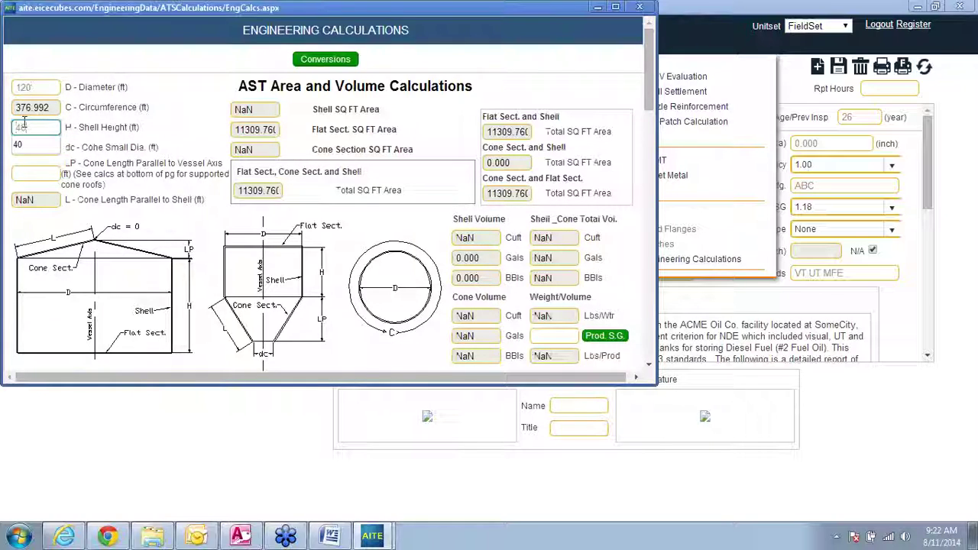
left_click(428, 172)
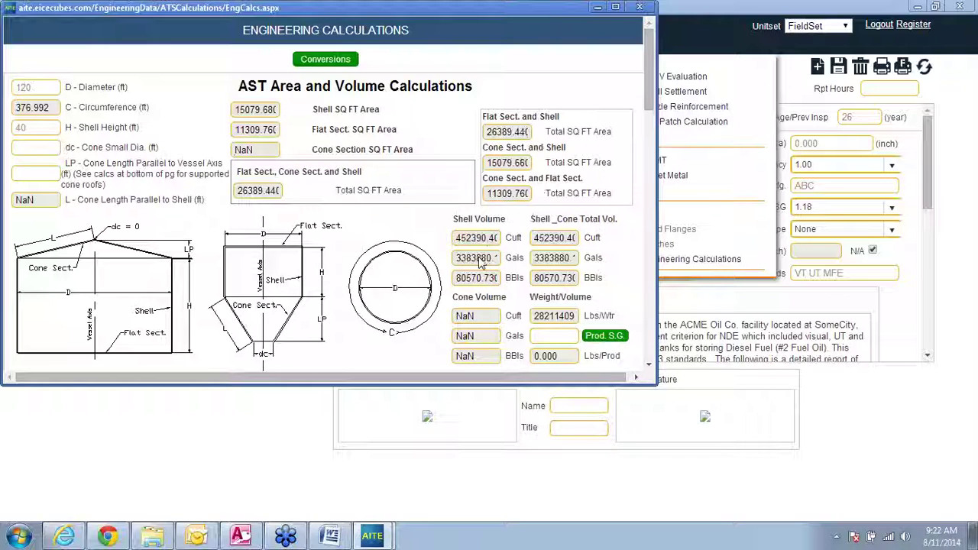
left_click(640, 7)
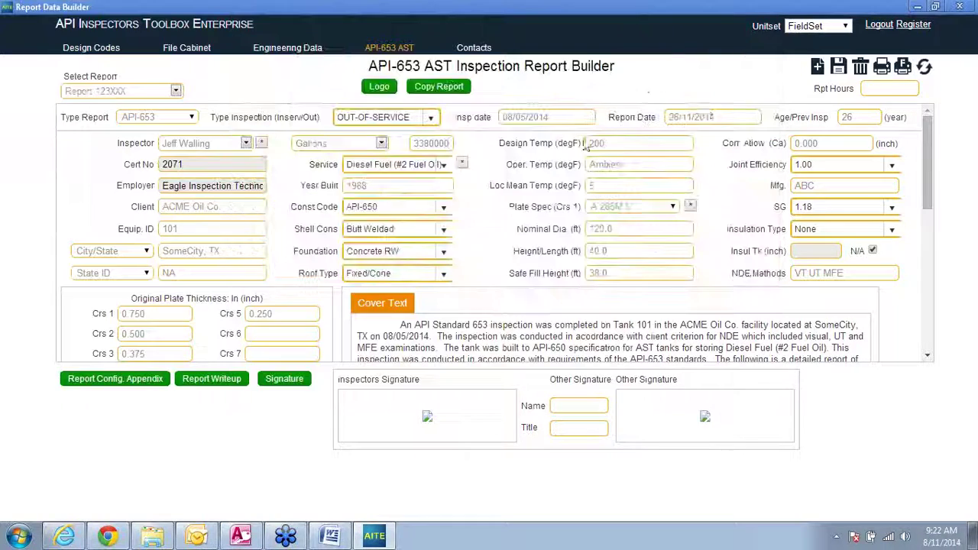
Step: Check the report's capacity, inspection date, design temperature, year built, nominal diameter, height and safe fill height entries
left_click(418, 145)
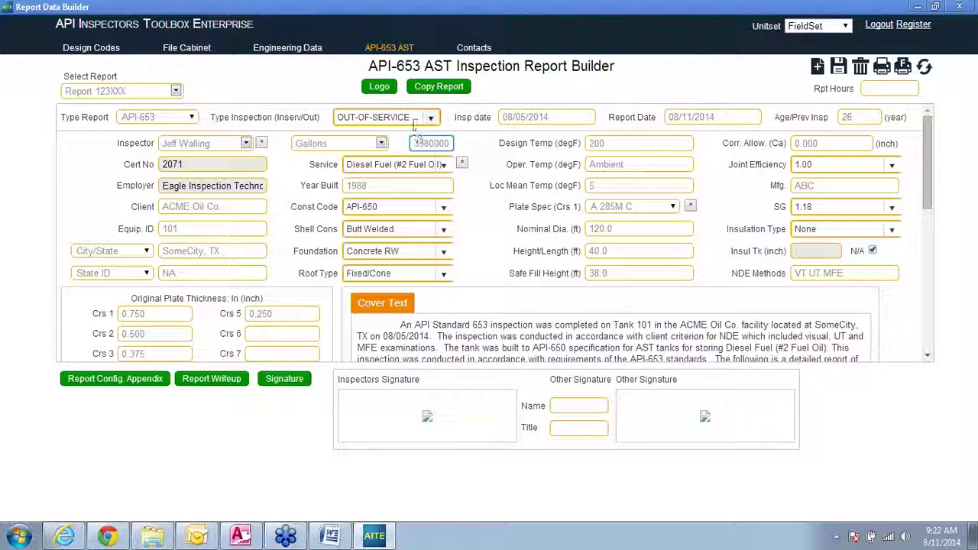
left_click(576, 117)
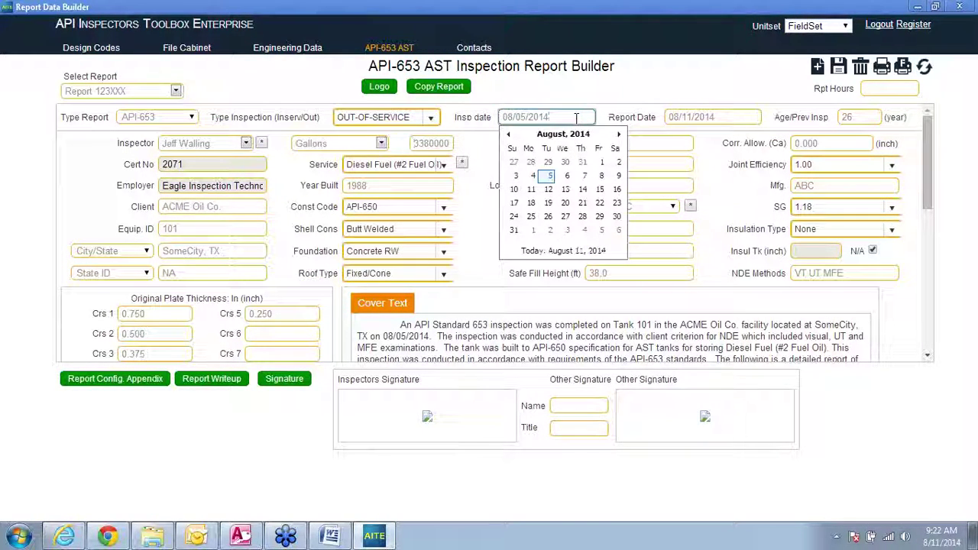
left_click(659, 143)
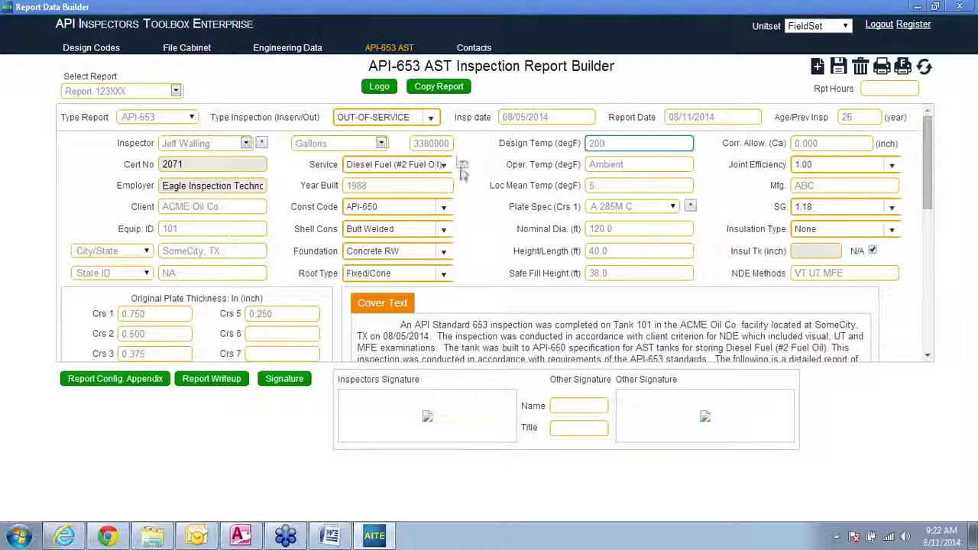
left_click(398, 188)
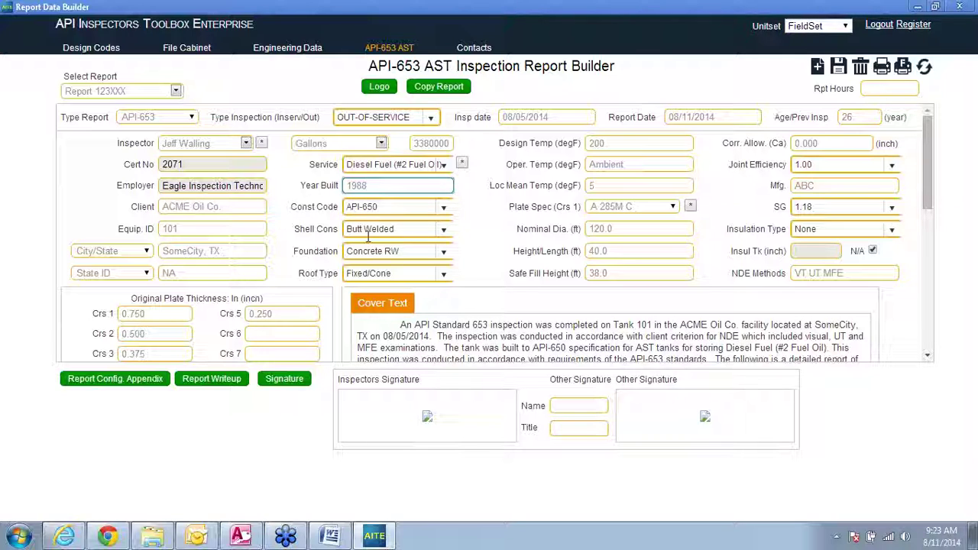
left_click(650, 231)
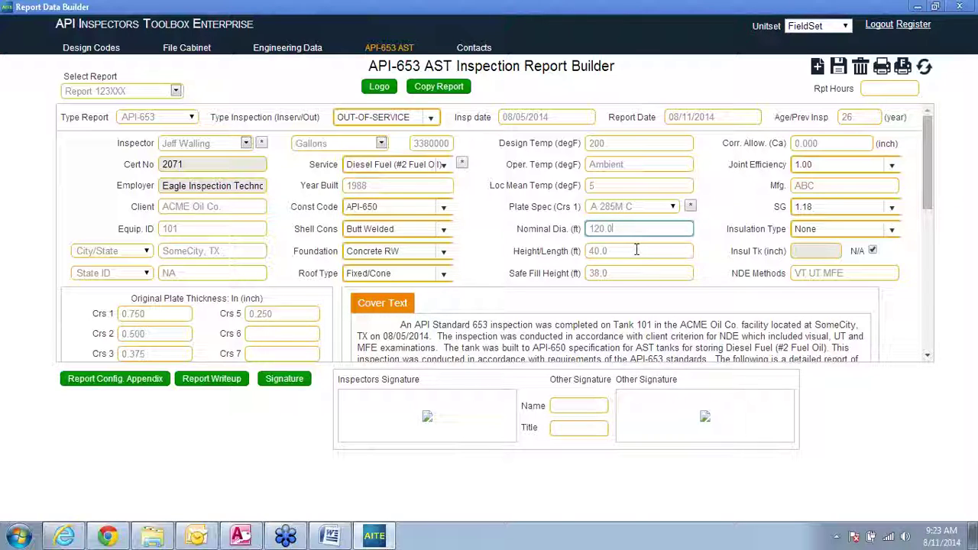
left_click(635, 250)
left_click(629, 272)
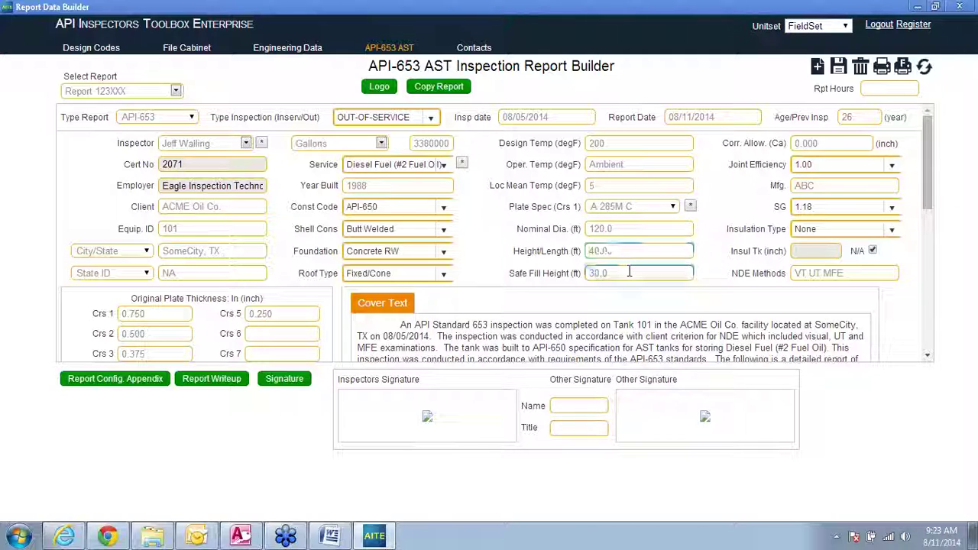
Step: Change the capacity field's label to Capacity: (Gal) and save the updated report record
double_click(413, 144)
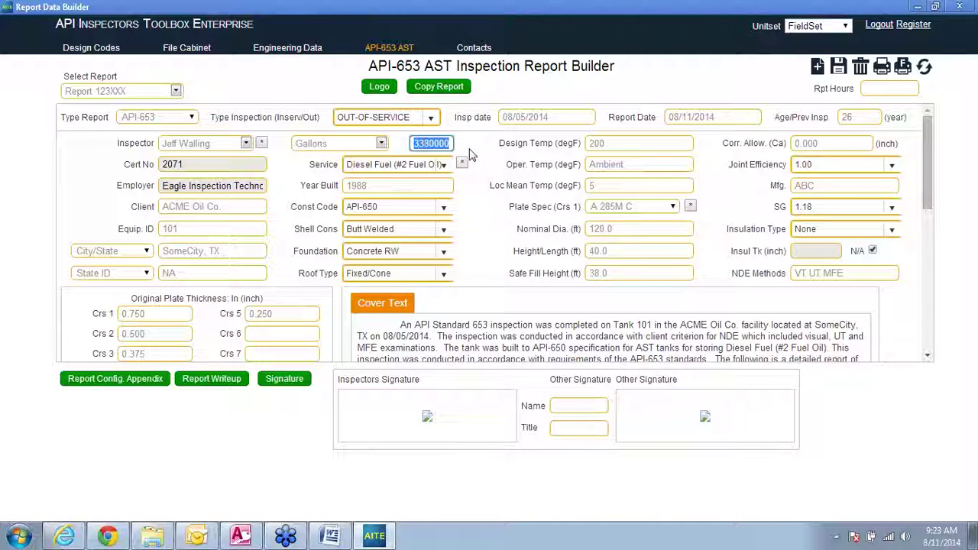
left_click(381, 144)
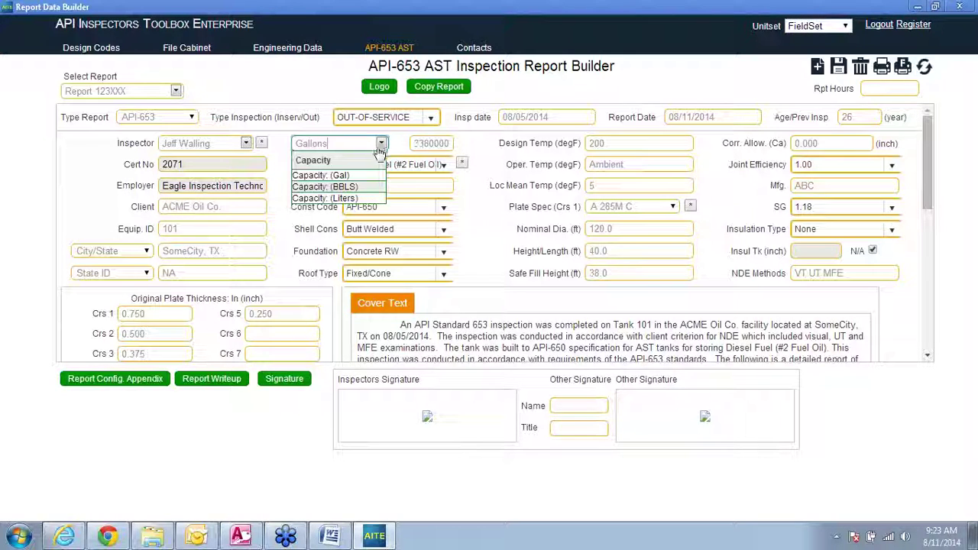
left_click(366, 177)
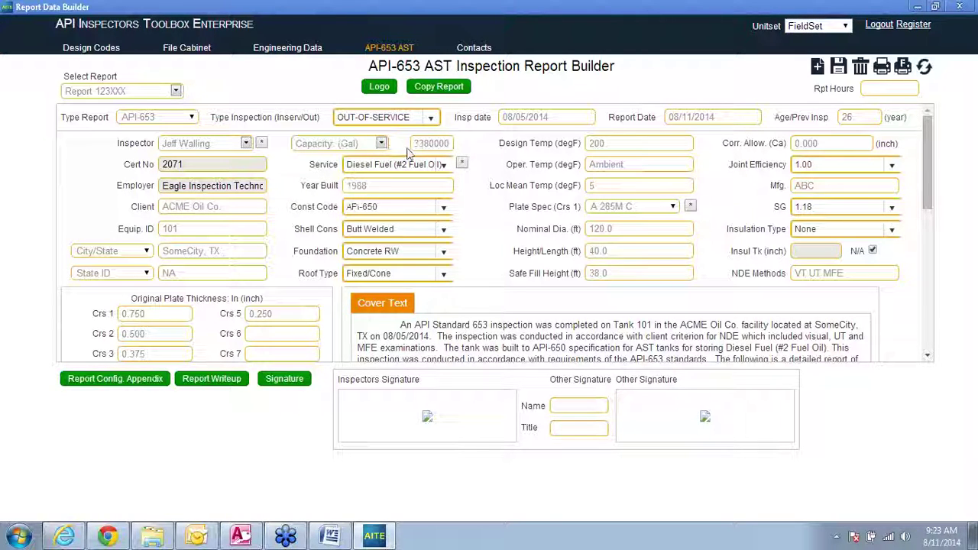
left_click(424, 185)
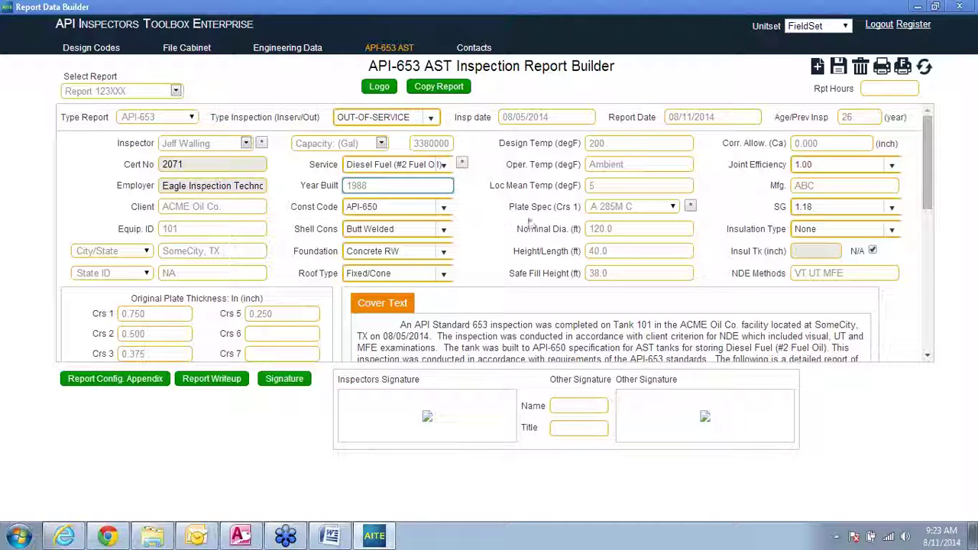
left_click(633, 249)
left_click(616, 273)
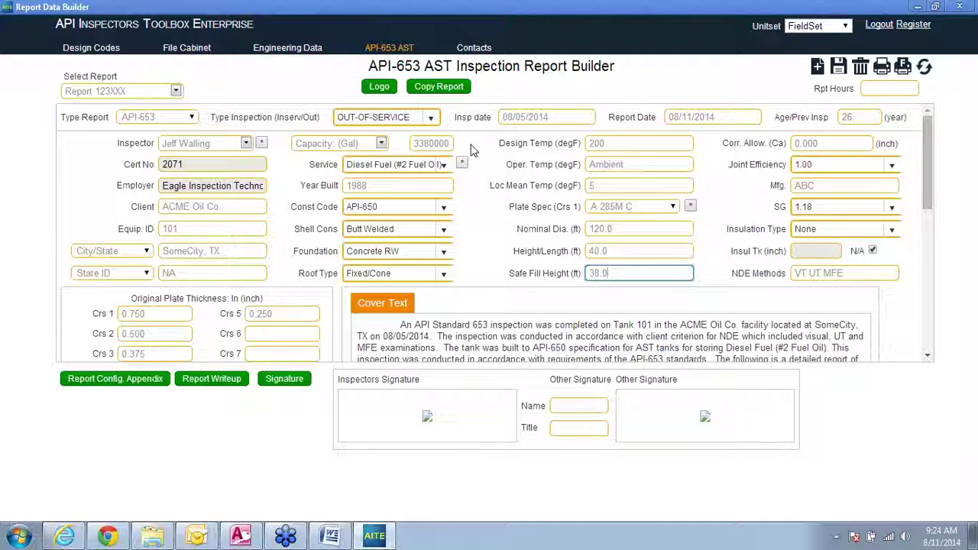
left_click(838, 67)
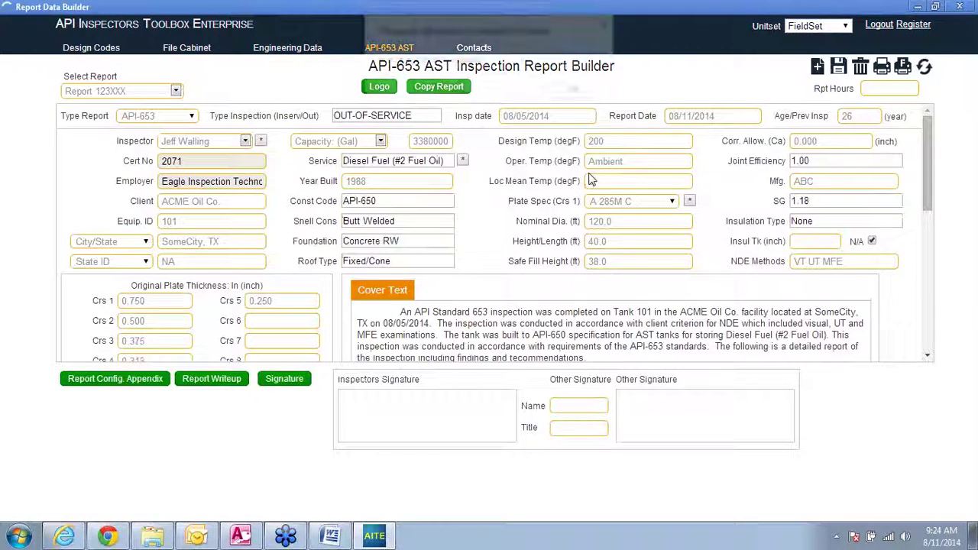
left_click(576, 89)
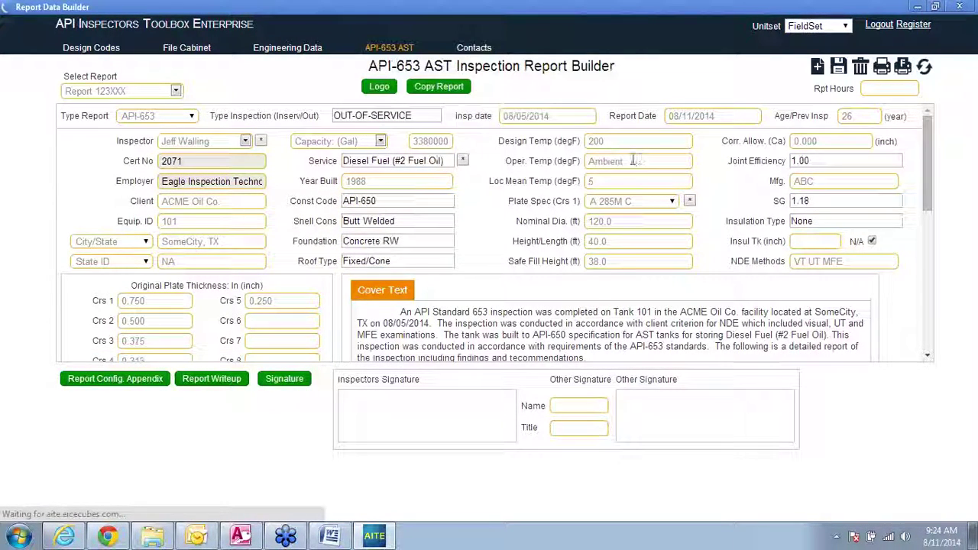
Step: Set the product's specific gravity (SG) to 1.00 in the report data
left_click(633, 164)
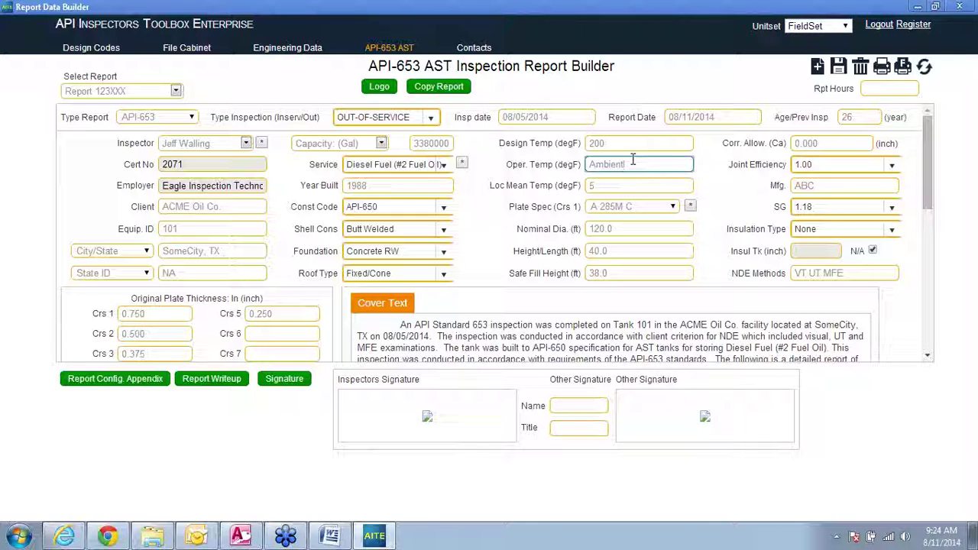
left_click(430, 185)
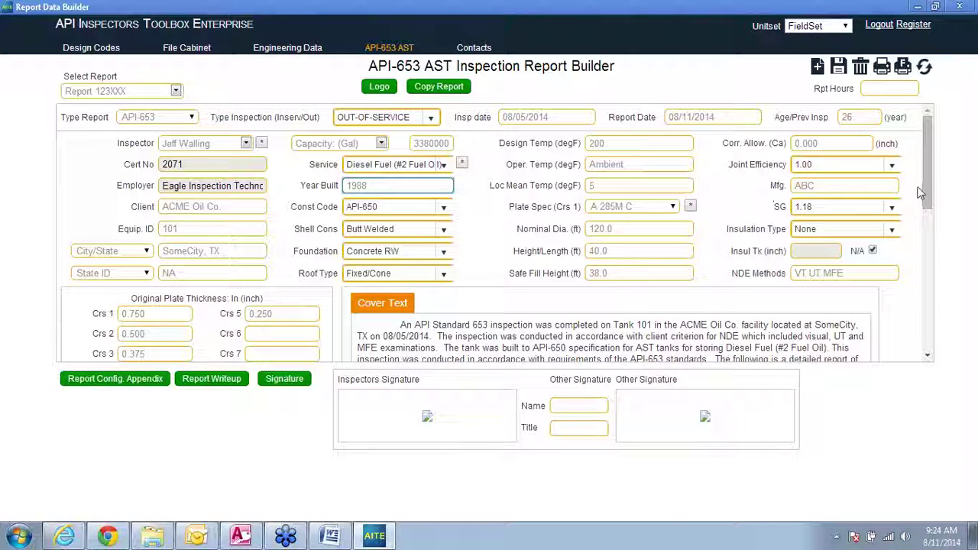
left_click(846, 208)
key("BackSpace")
key("BackSpace")
key("BackSpace")
type(".00")
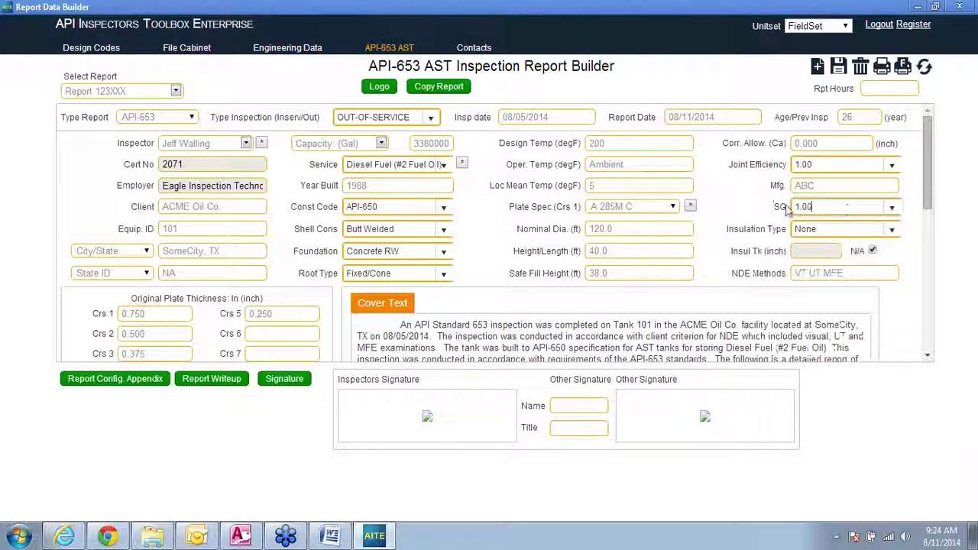
Step: Check the design, operating and local mean temperature entries and save the updated report record
left_click(683, 186)
left_click(675, 165)
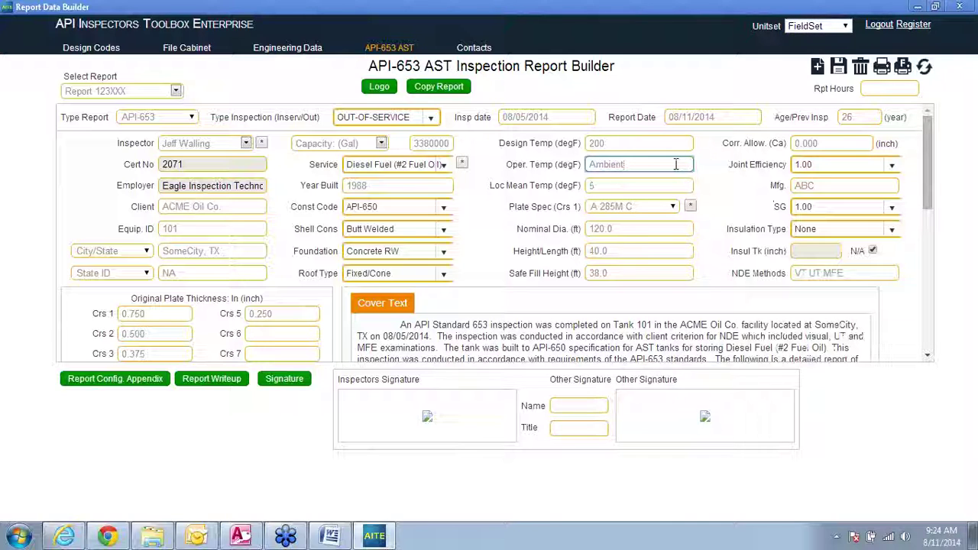
left_click(678, 144)
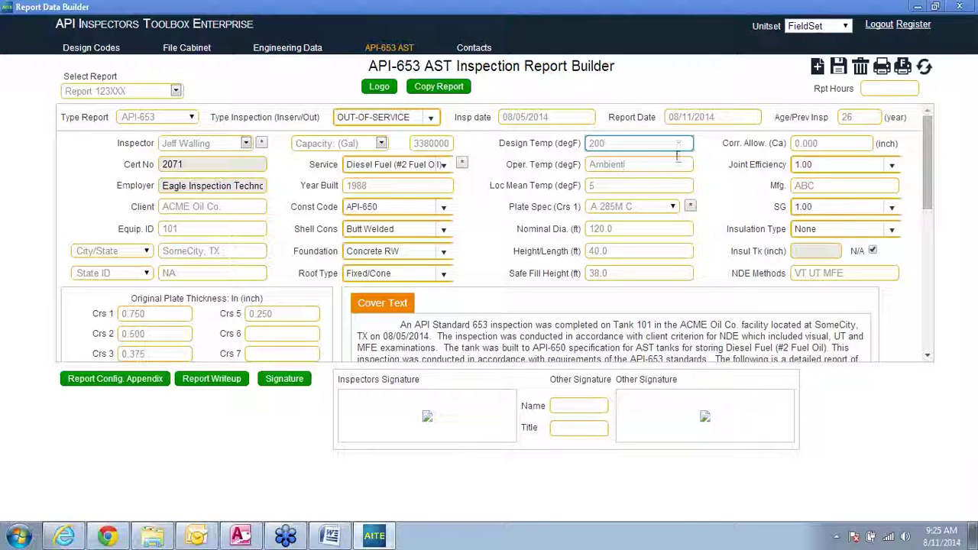
left_click(675, 159)
left_click(676, 145)
left_click(668, 164)
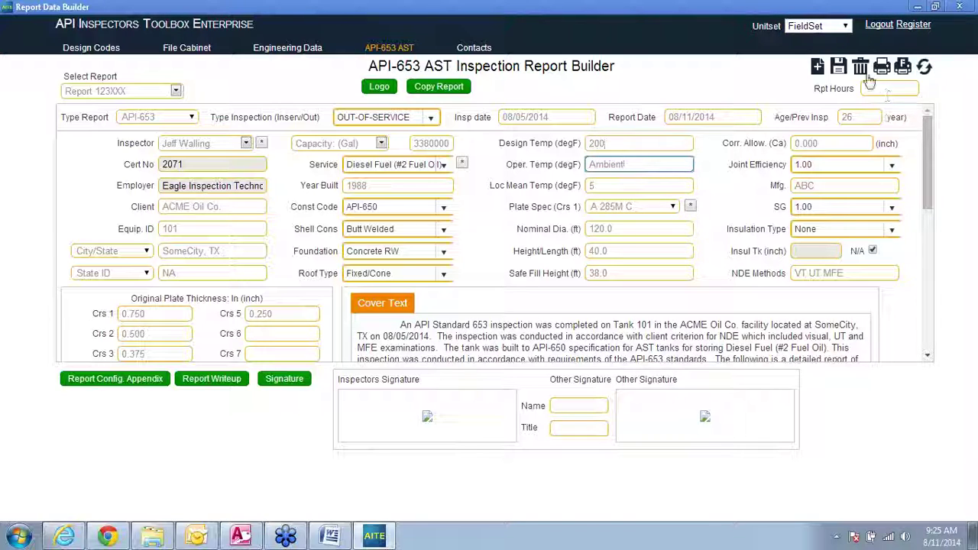
left_click(839, 66)
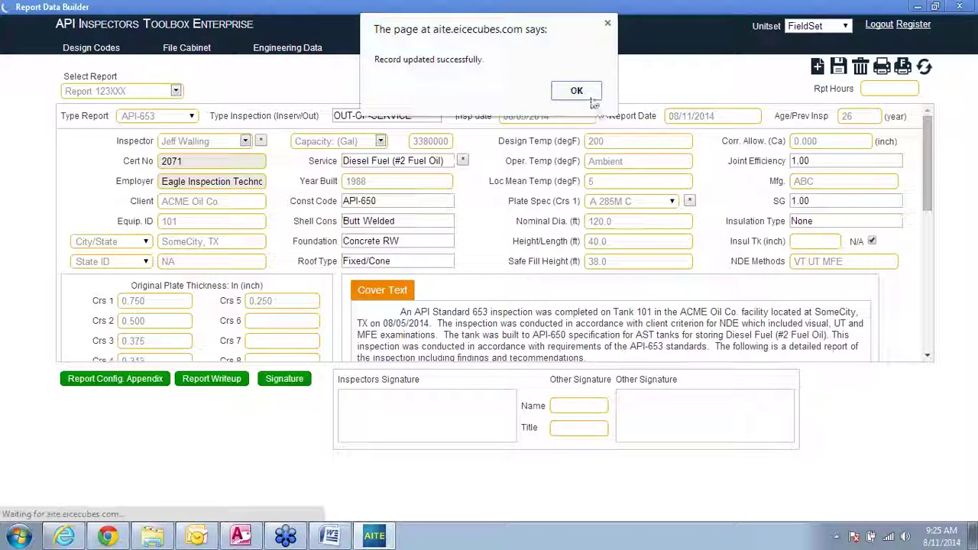
left_click(575, 91)
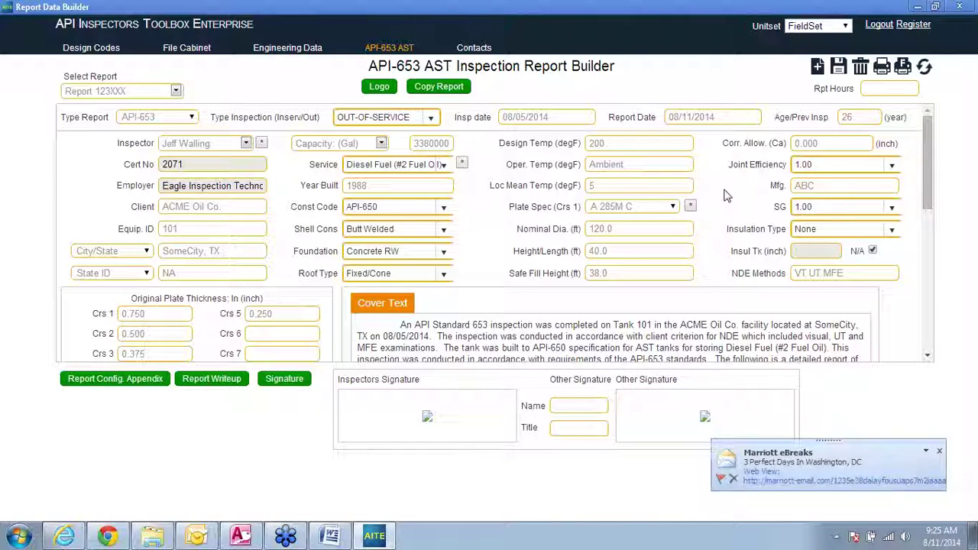
double_click(446, 143)
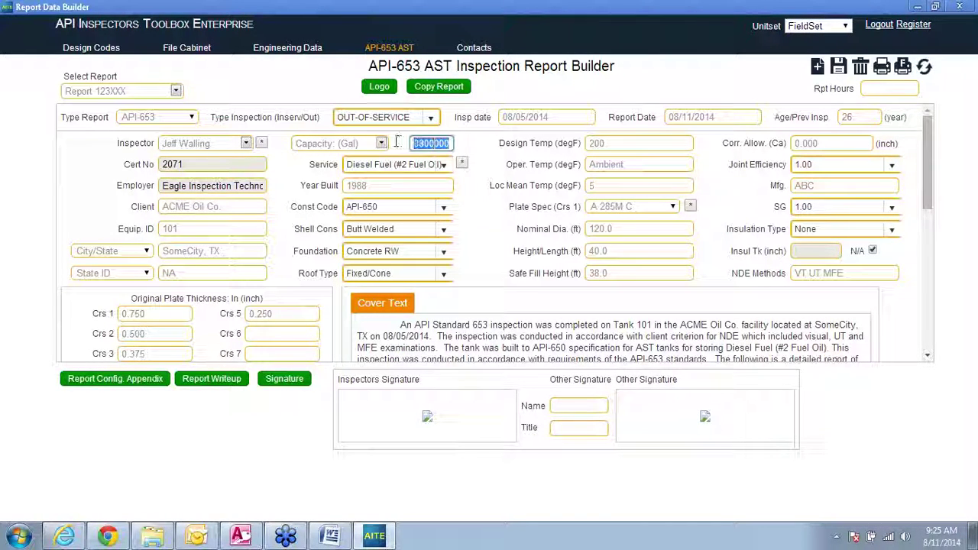
left_click(650, 164)
left_click(657, 142)
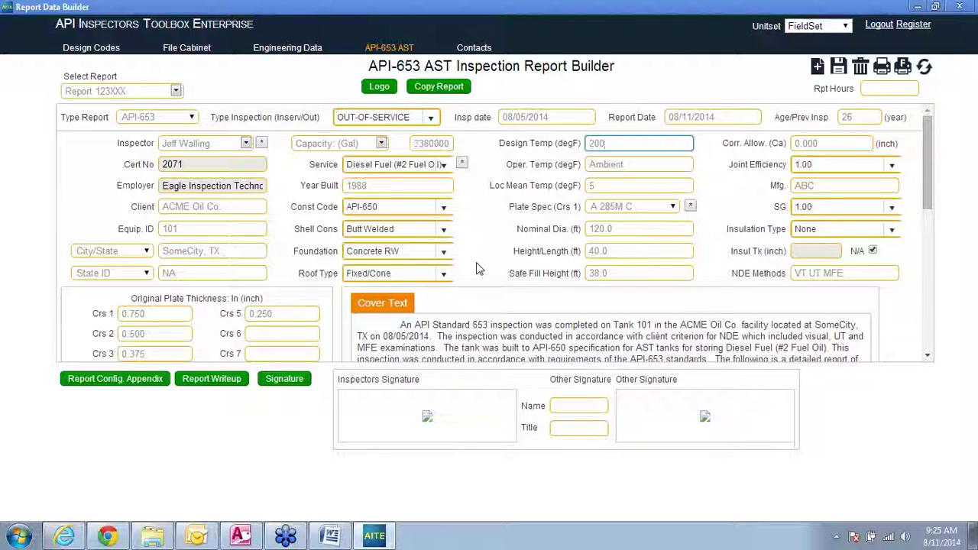
Step: Fill in Eagle Inspection Technologies, LLC as the logo's company name and upload the EIT logo bitmap from the Webinar Example folder
left_click(379, 87)
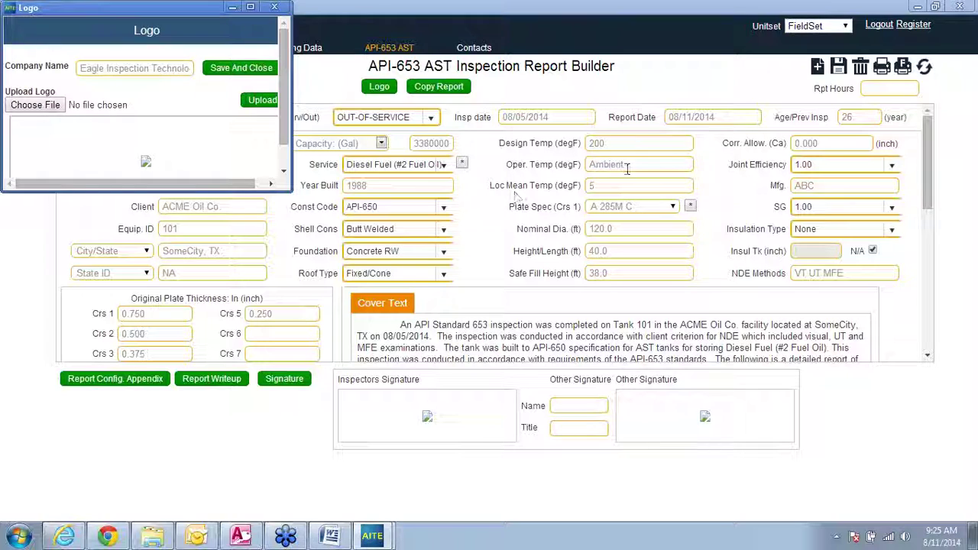
left_click(107, 69)
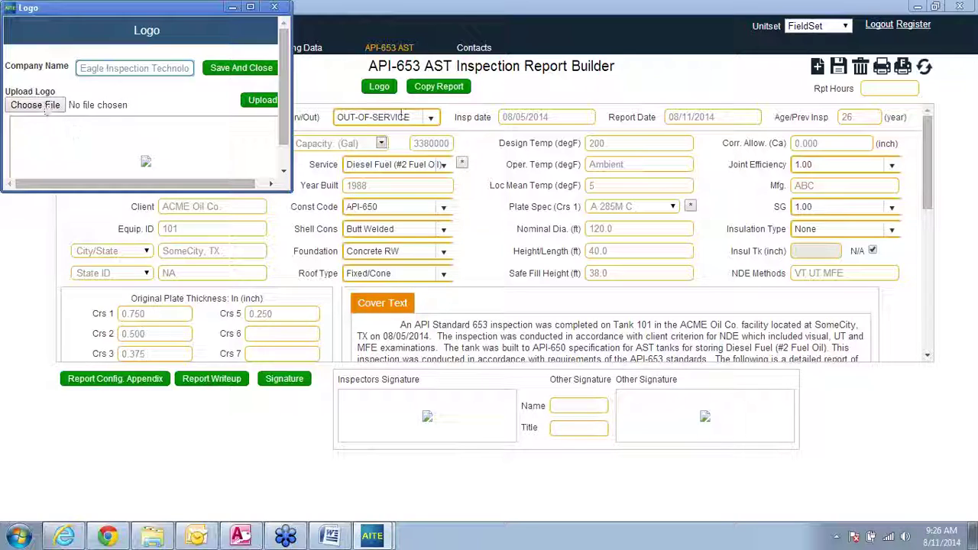
left_click(77, 68)
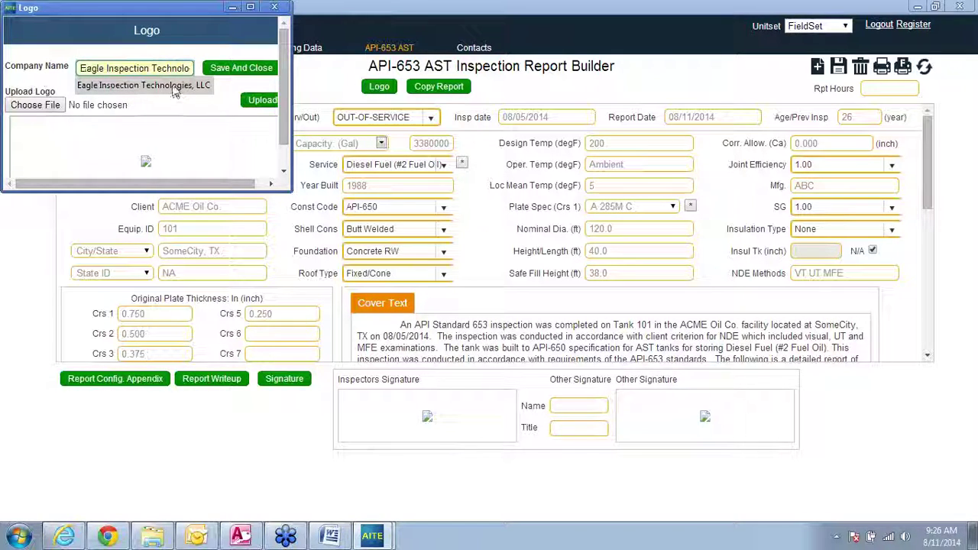
left_click(169, 90)
left_click(36, 104)
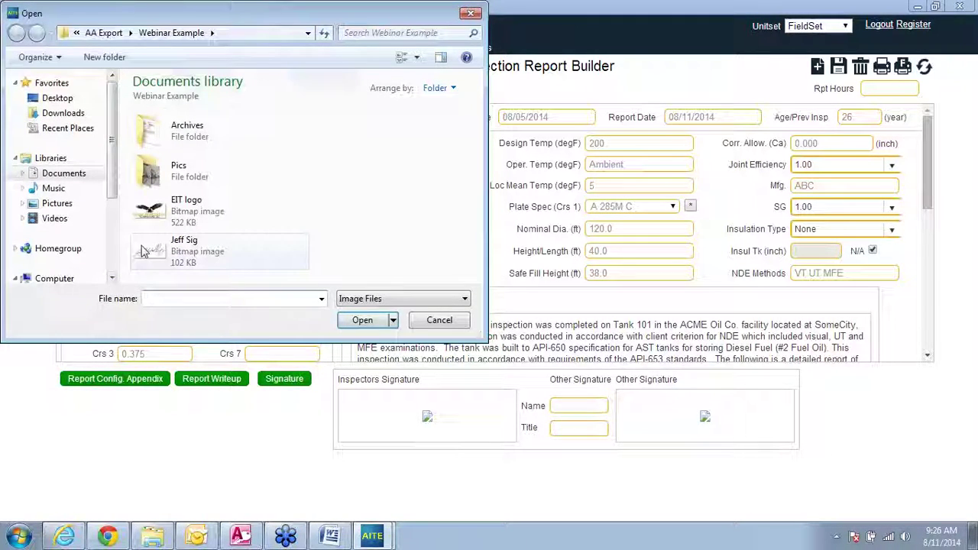
double_click(156, 219)
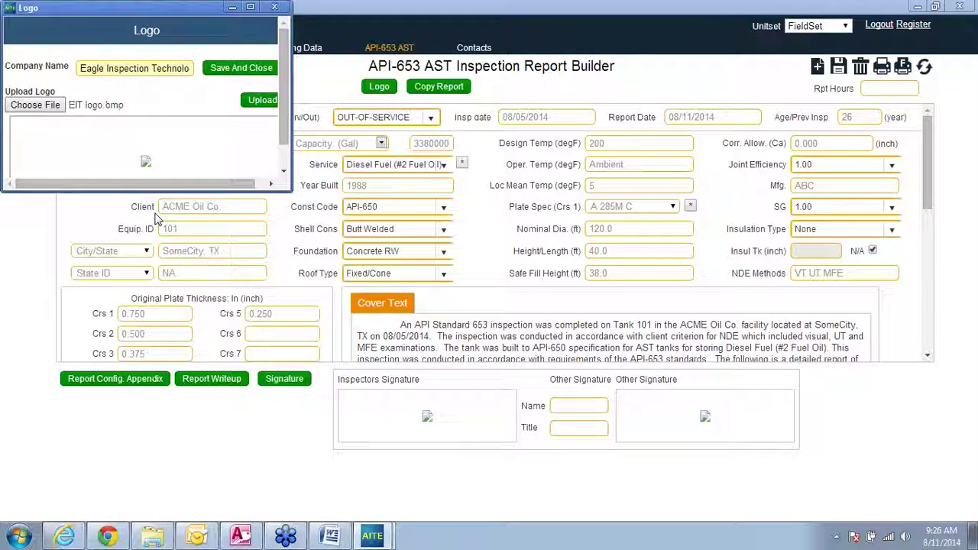
left_click(260, 101)
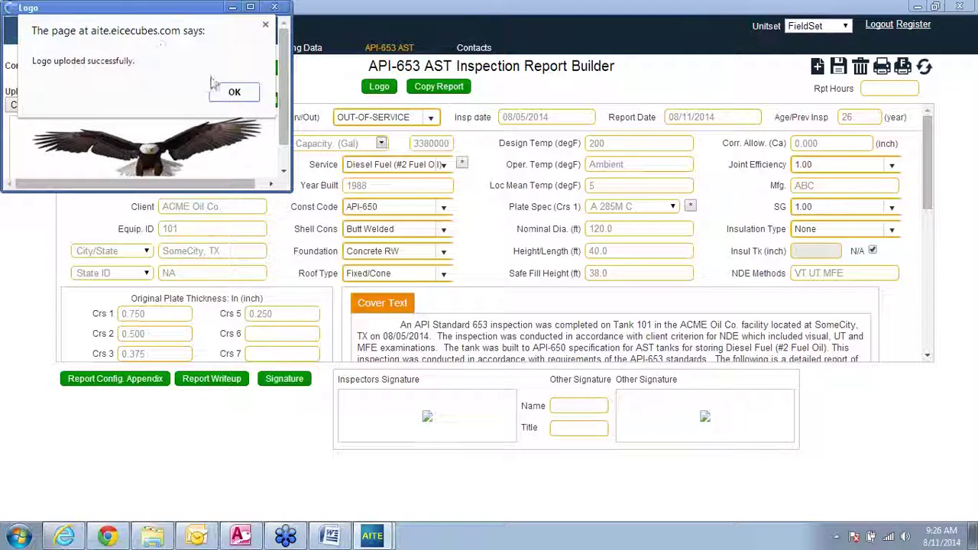
Step: Save the uploaded company logo and its company name, and return to the report data page
left_click(229, 92)
left_click(237, 70)
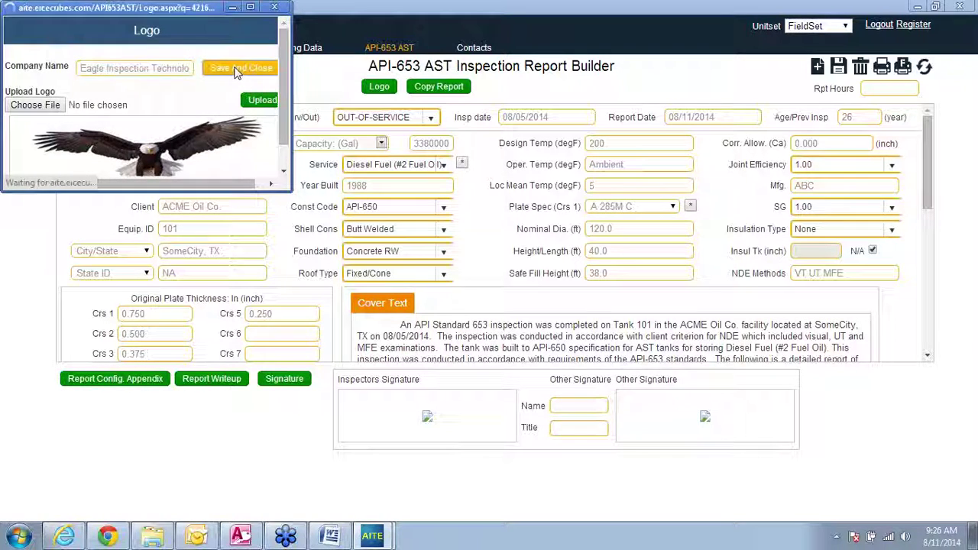
left_click(234, 101)
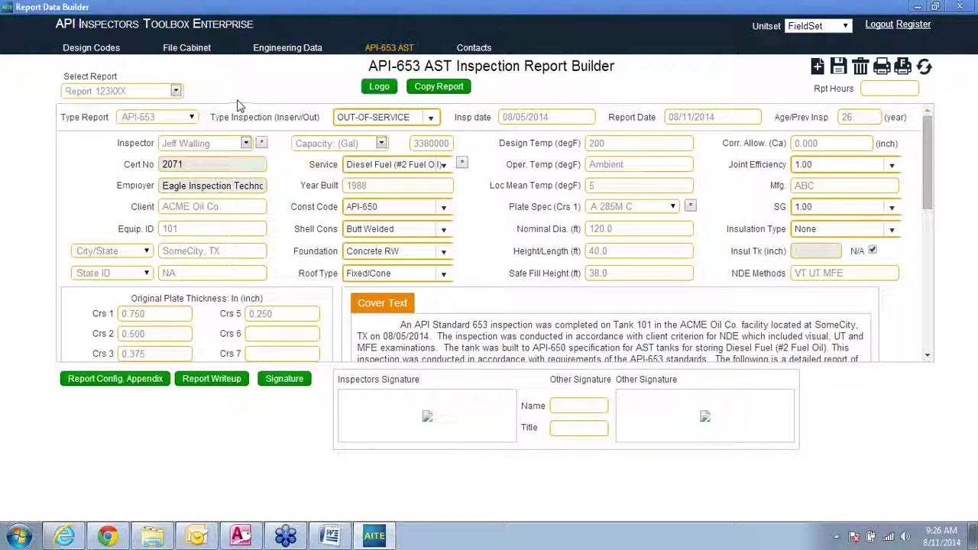
left_click_drag(192, 186, 423, 210)
left_click(423, 210)
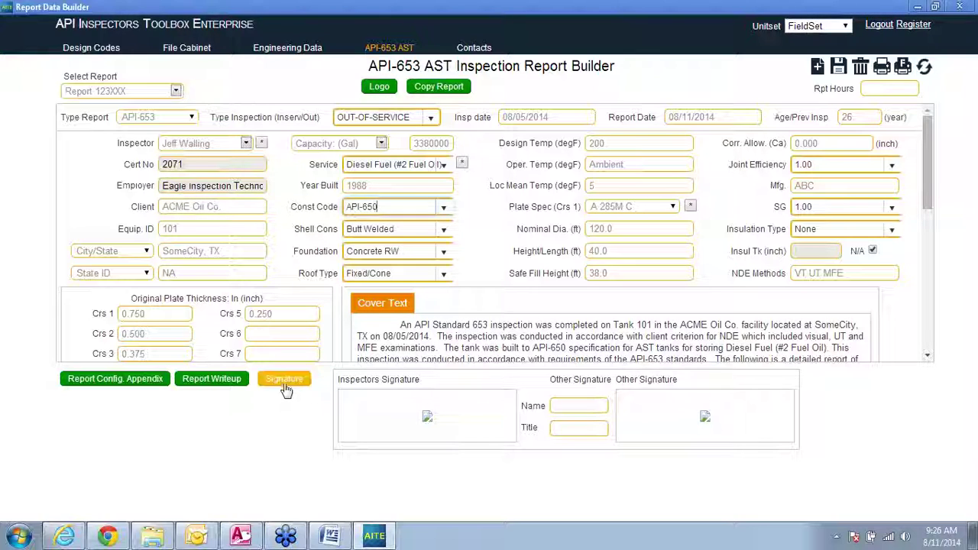
Step: Upload the inspector's signature bitmap from the Webinar Example folder and save the updated report record
left_click(284, 382)
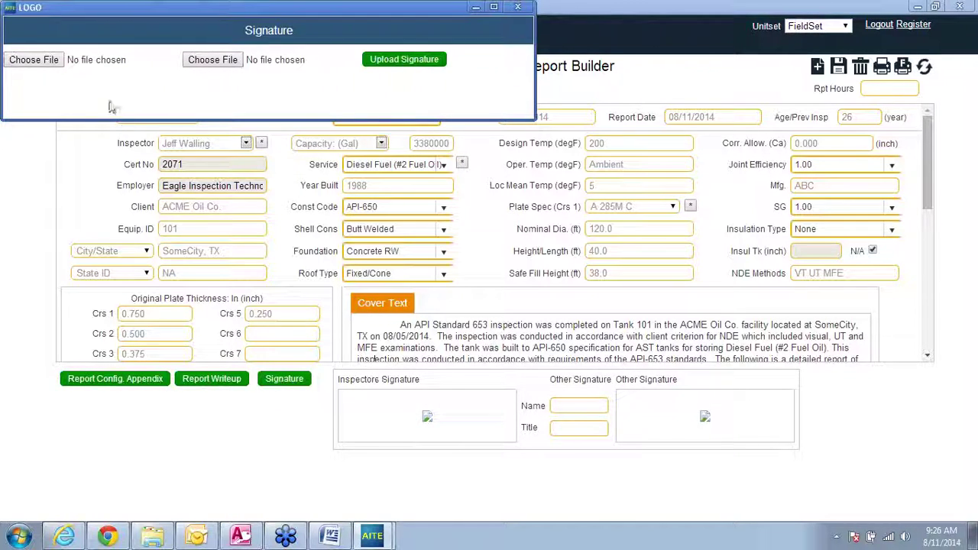
left_click(46, 61)
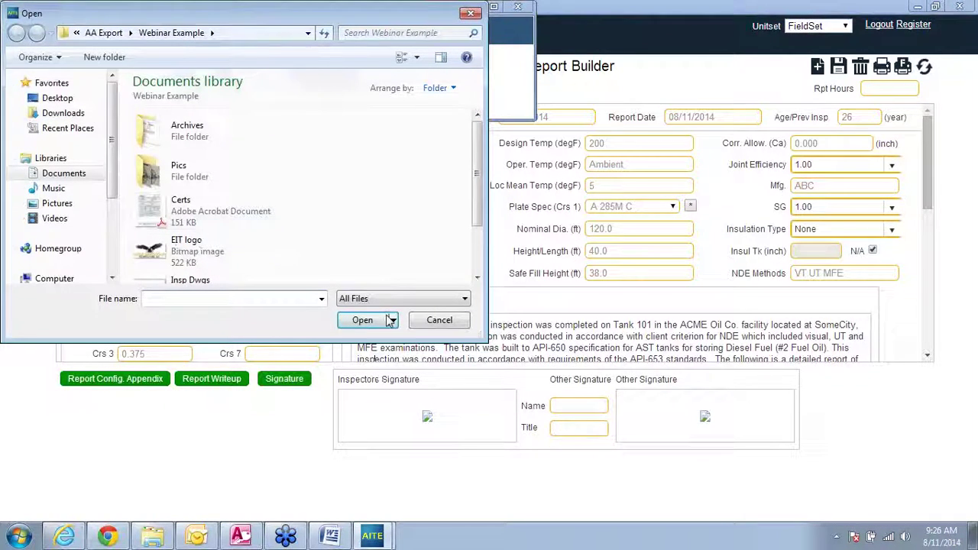
scroll(300, 269, "down", 1)
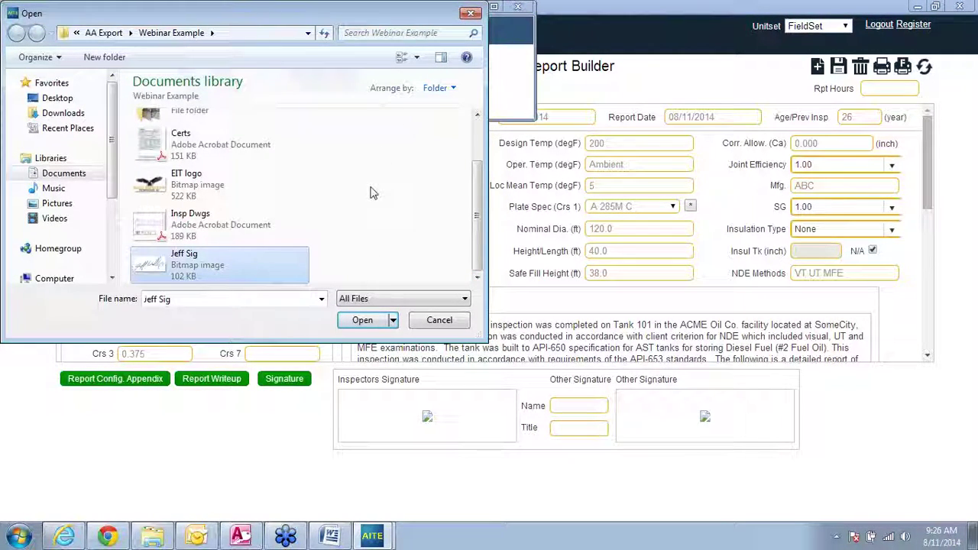
left_click(359, 320)
left_click(403, 64)
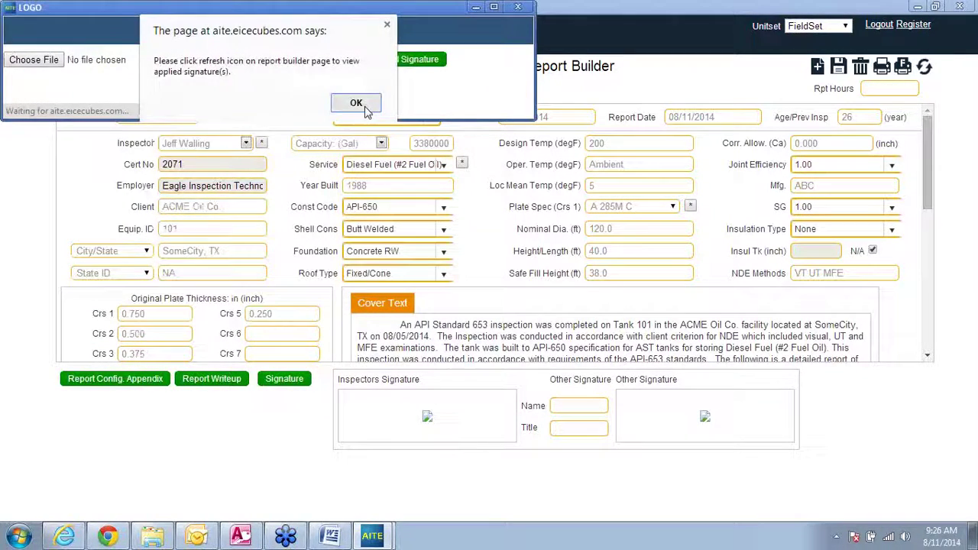
left_click(353, 103)
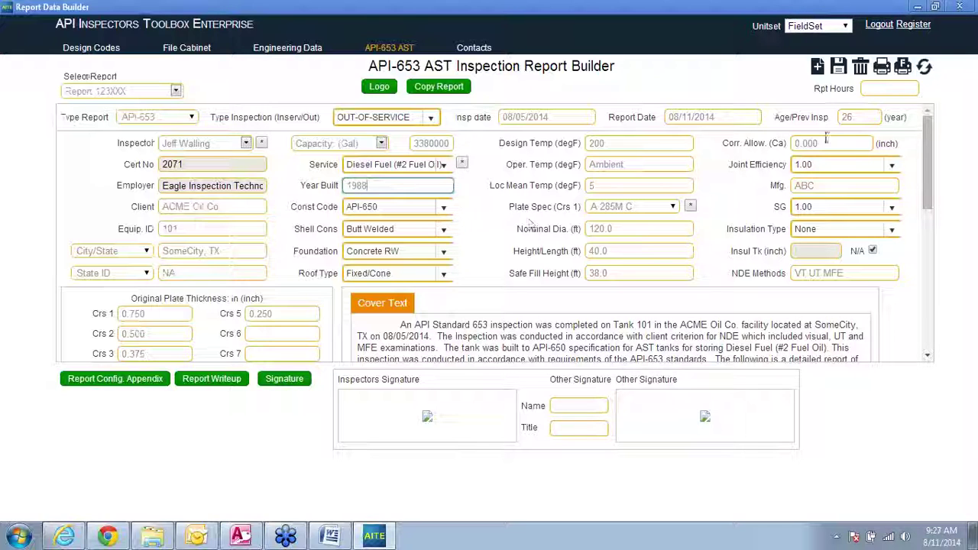
left_click(839, 68)
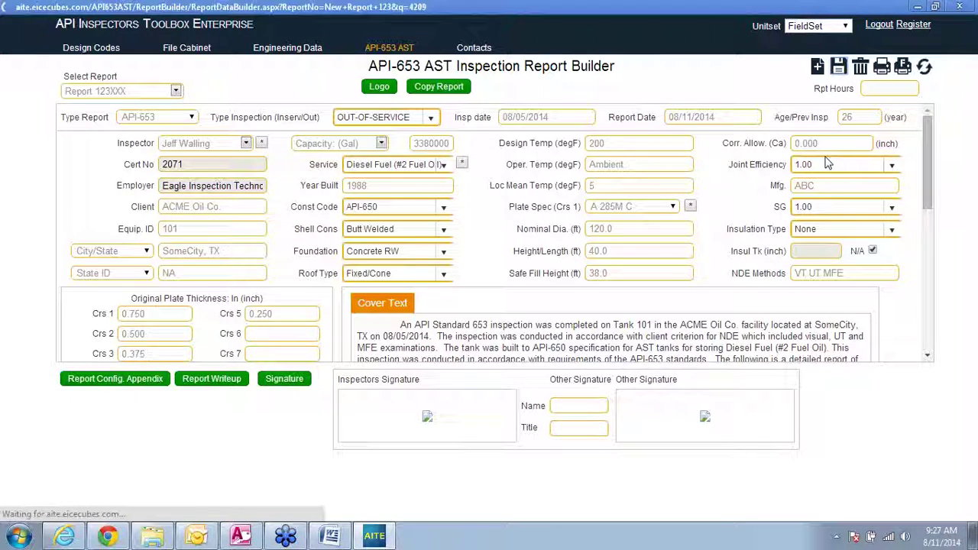
left_click(577, 91)
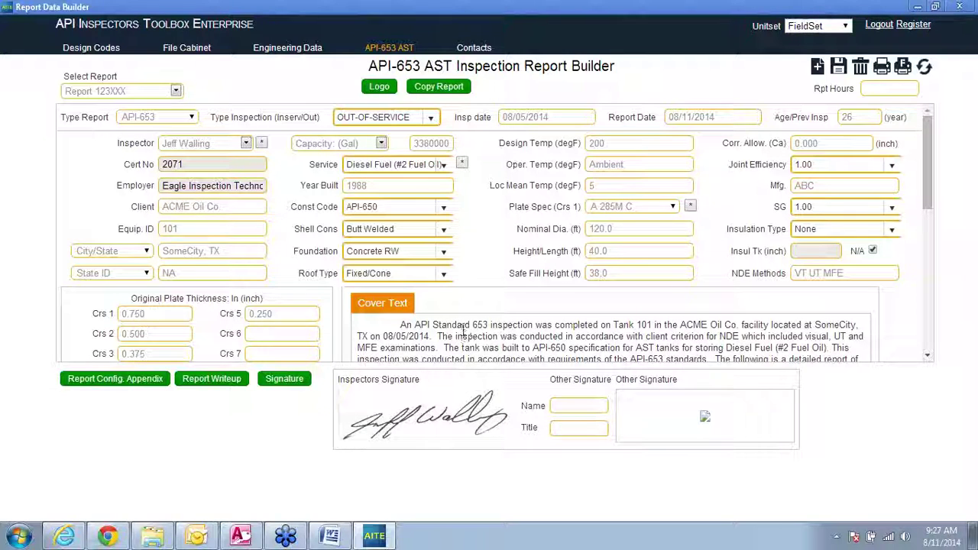
Step: Review the full cover text of the API Standard 653 inspection report
left_click_drag(470, 326, 464, 326)
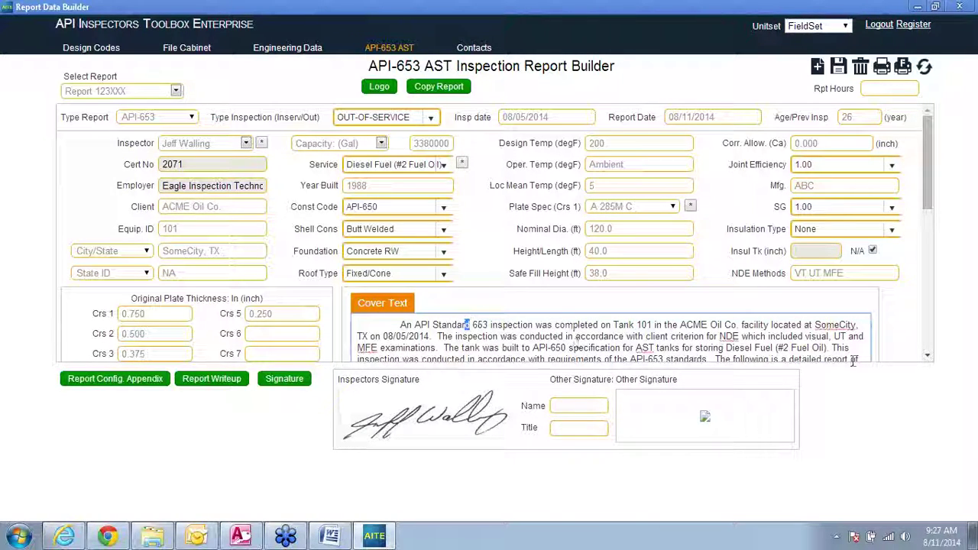
left_click(928, 357)
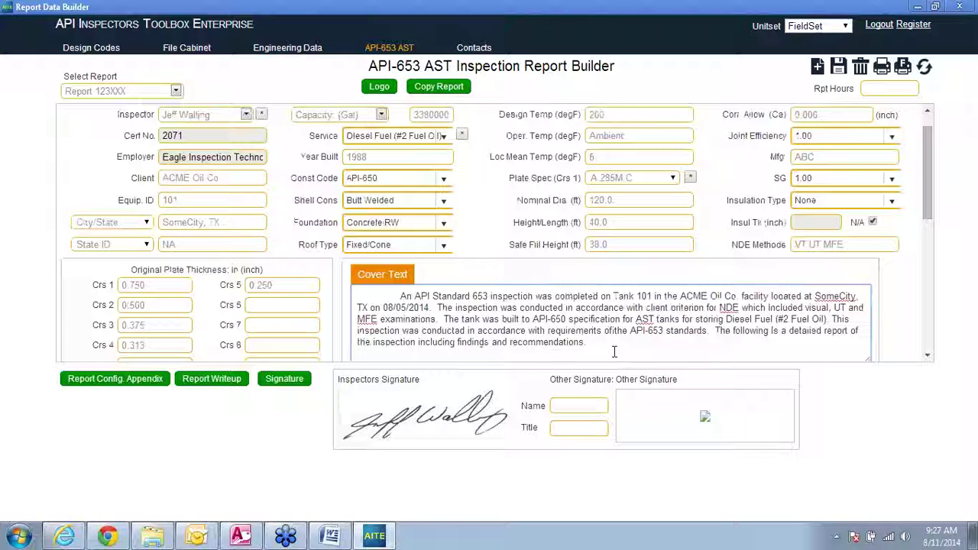
left_click_drag(399, 295, 624, 352)
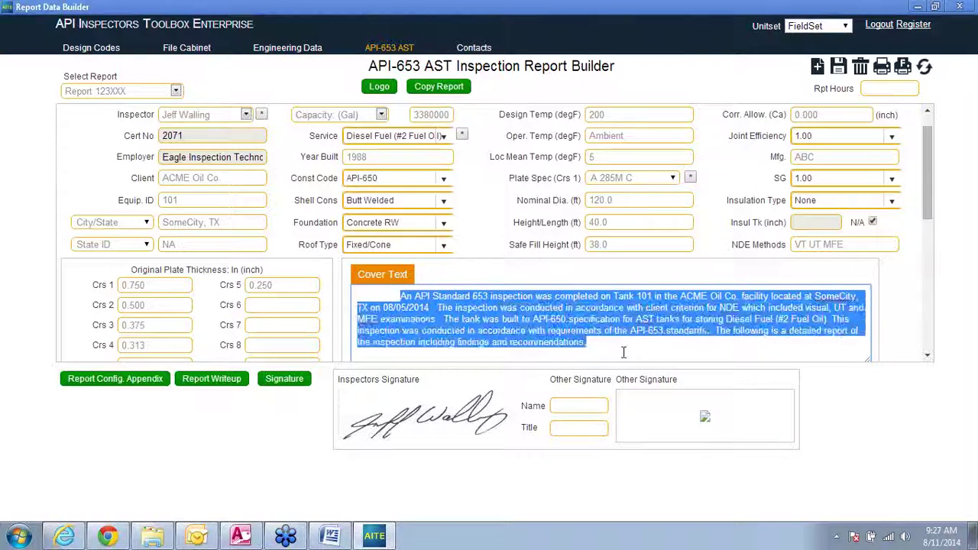
left_click(296, 284)
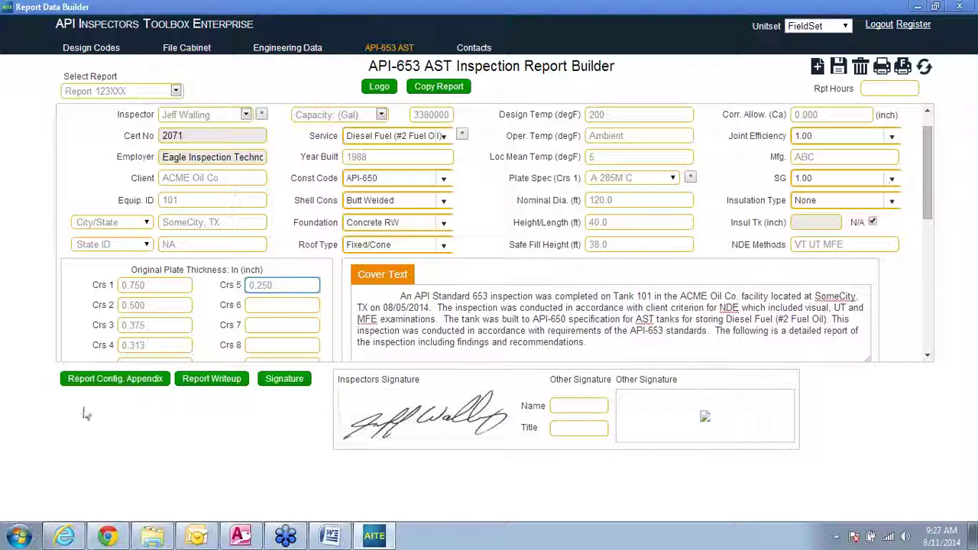
Step: Open the report's appendix builder and examine the mechanical integrity calculation lines listed under Appendix B
left_click(117, 385)
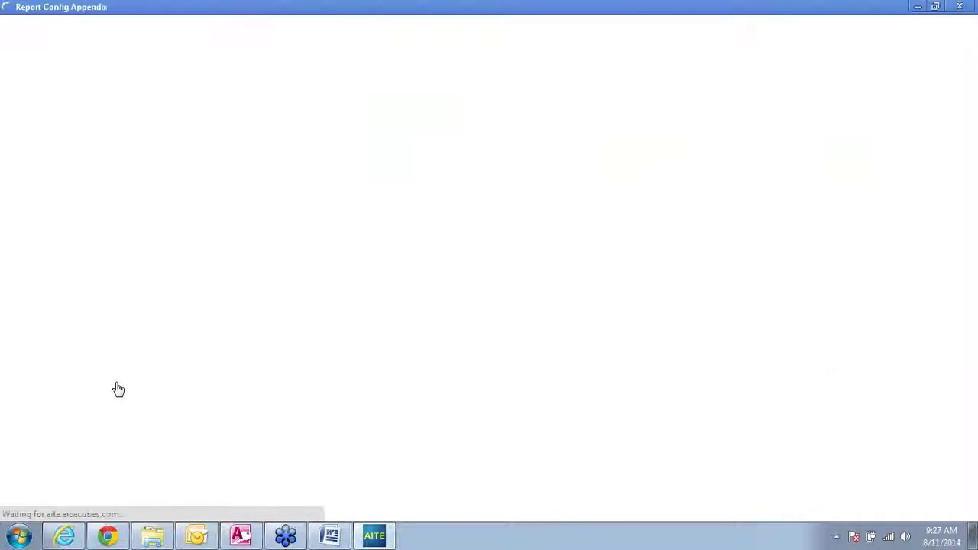
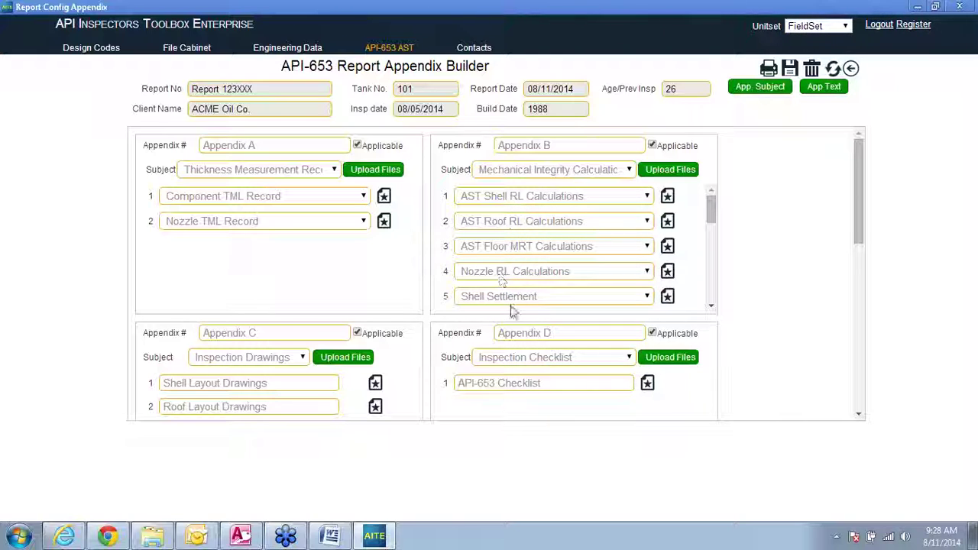
left_click(711, 306)
left_click(712, 306)
left_click(712, 306)
left_click(712, 306)
left_click(712, 306)
left_click(712, 306)
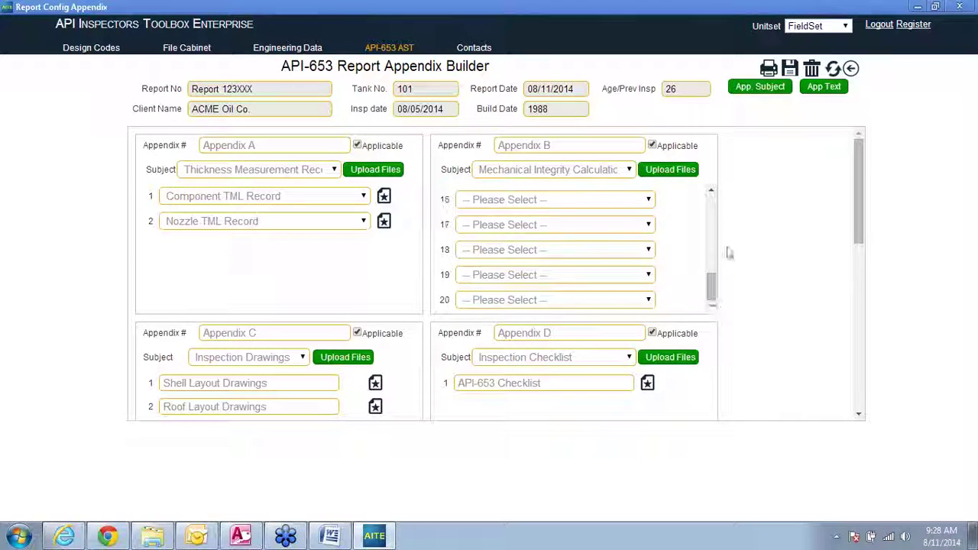
left_click(710, 191)
left_click(711, 191)
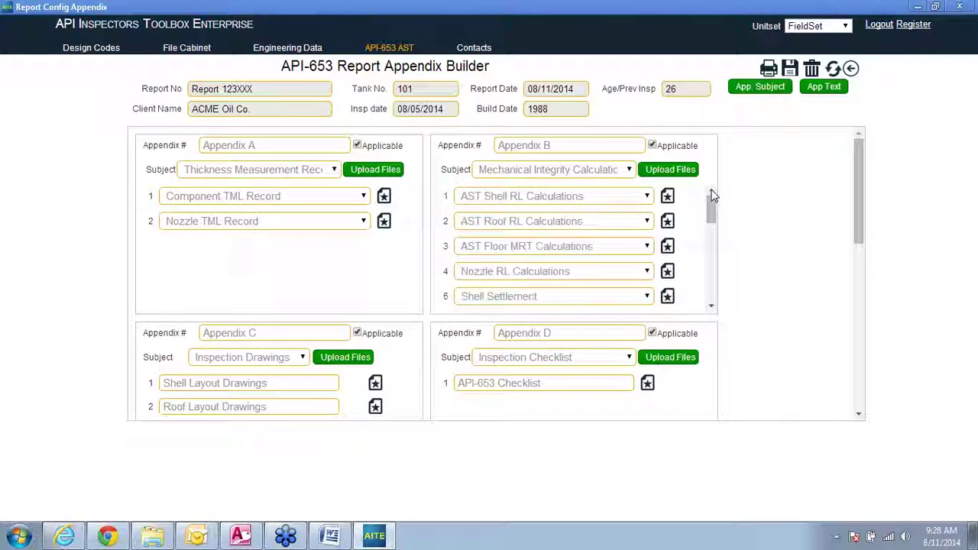
left_click(711, 308)
left_click(711, 308)
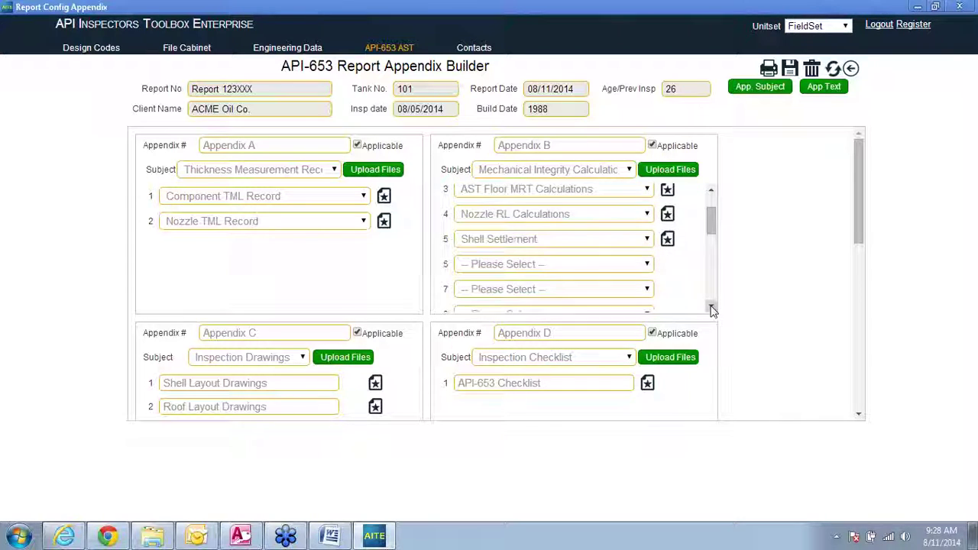
left_click(711, 190)
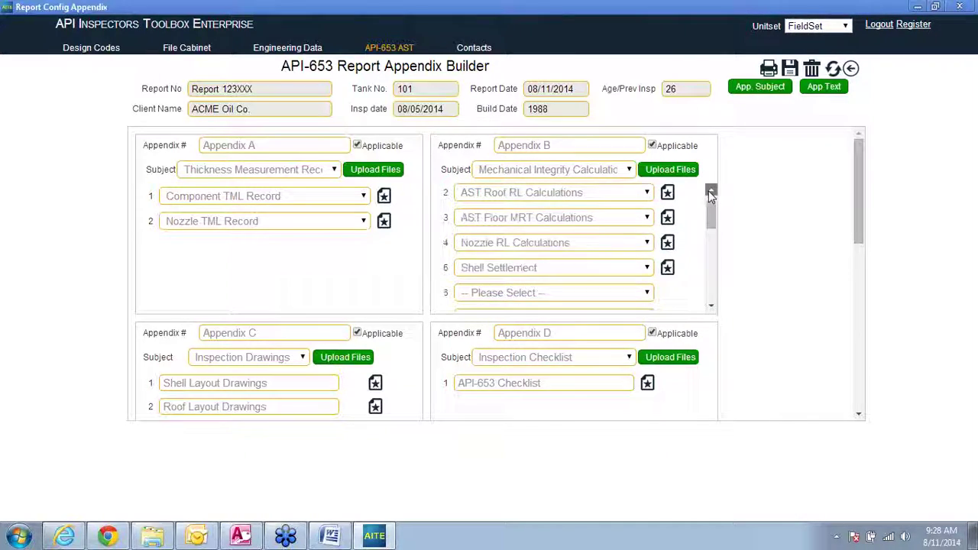
left_click(712, 191)
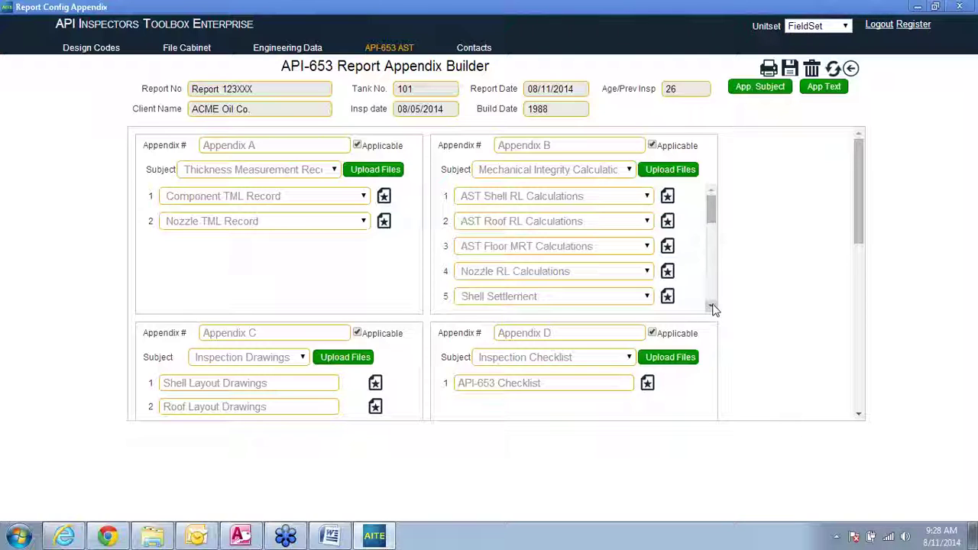
left_click(711, 308)
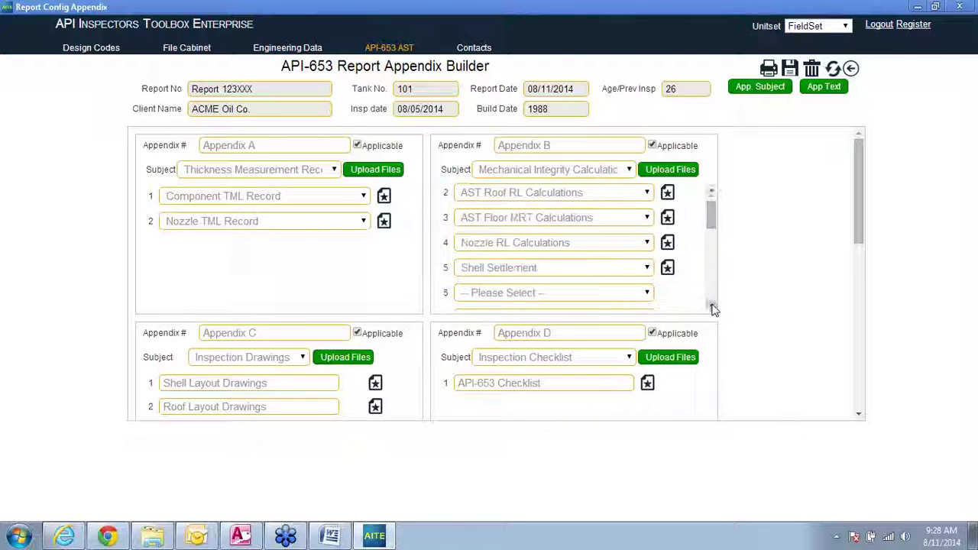
Step: Examine the calculation types available for the empty line 6 of Appendix B without choosing one
left_click(647, 295)
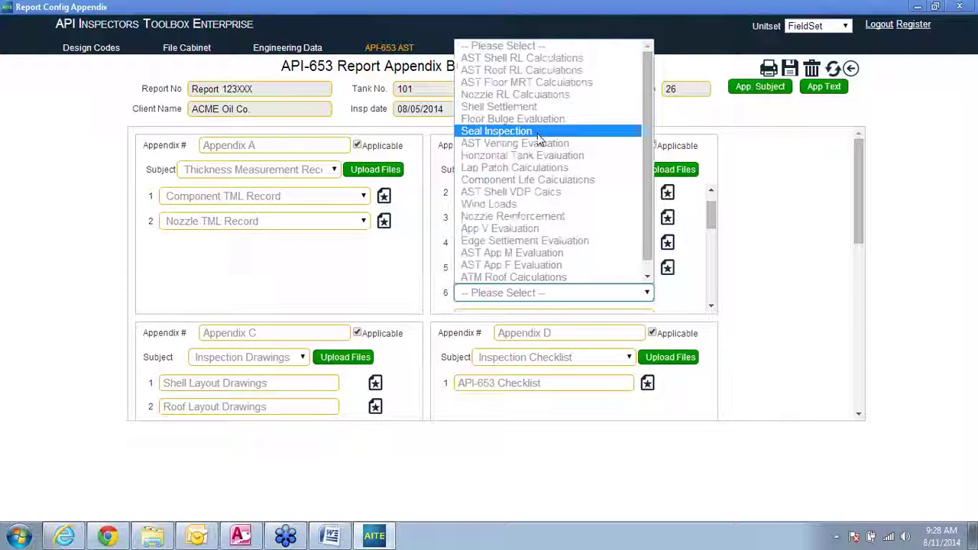
left_click(712, 309)
left_click(711, 309)
left_click(711, 309)
left_click(711, 190)
left_click(712, 192)
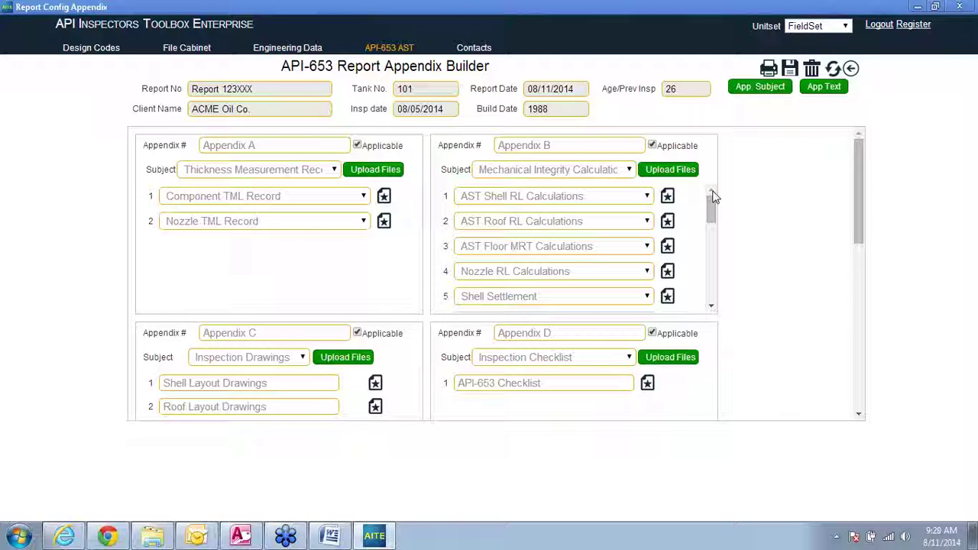
Step: Return to the report data page and check the available unit sets, keeping FieldSet
left_click(851, 71)
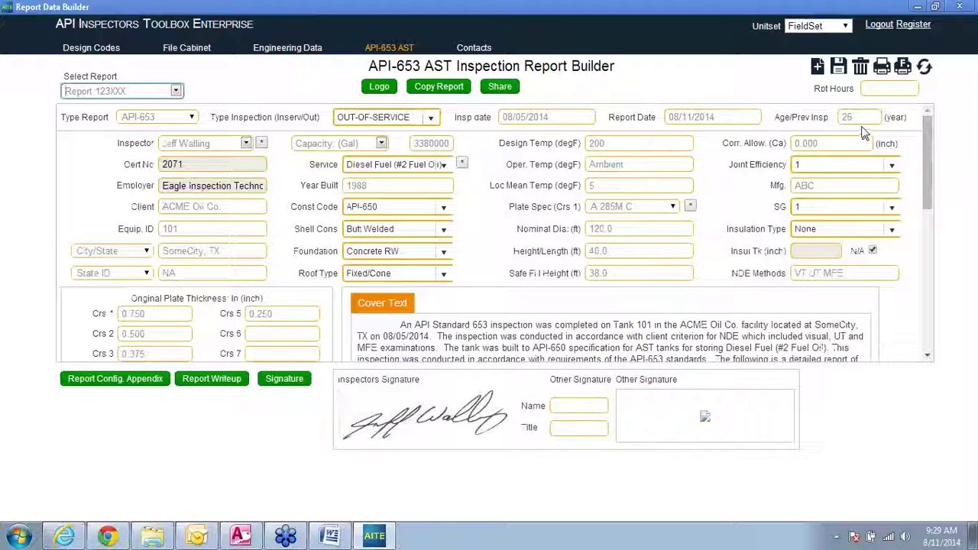
left_click(846, 26)
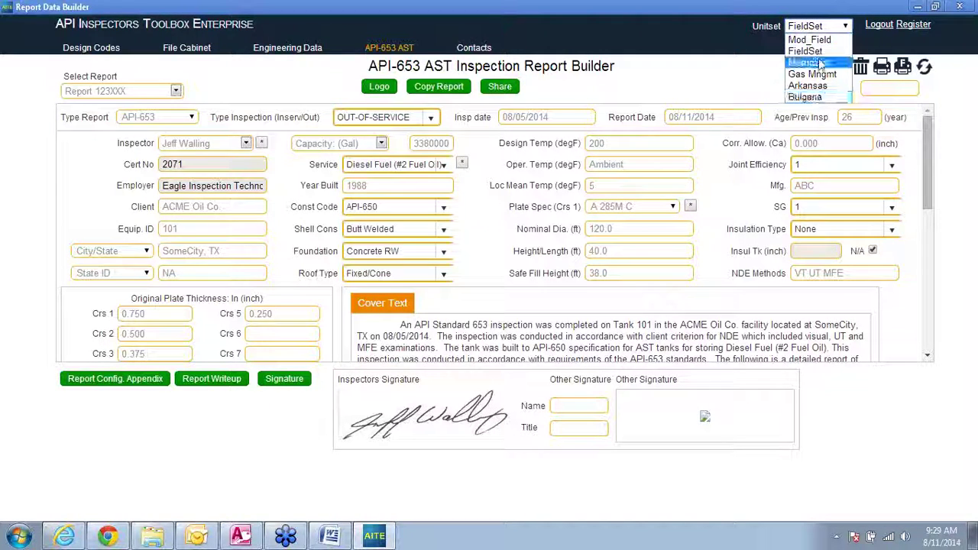
left_click(764, 152)
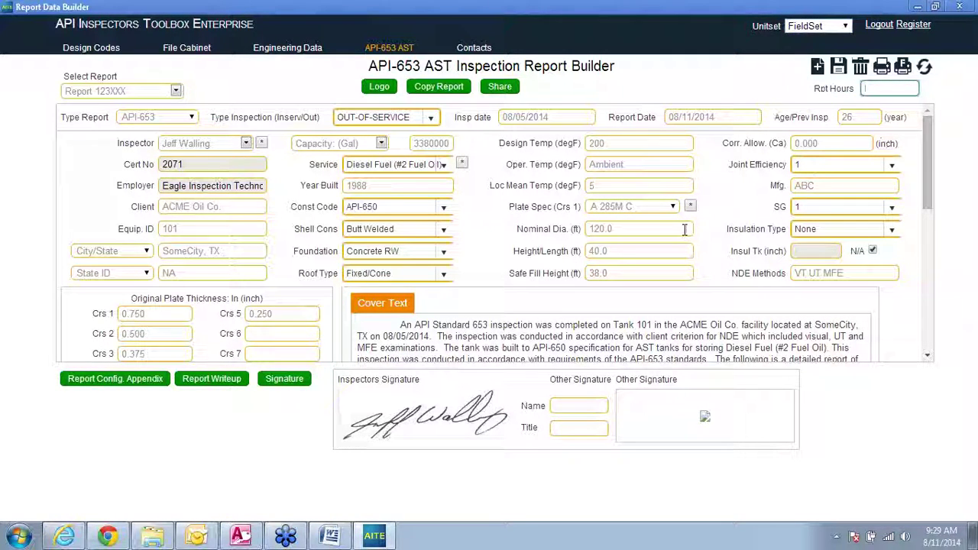
Step: Reopen the appendix builder and examine the downloadable inspection drawings in Appendix C
left_click(142, 380)
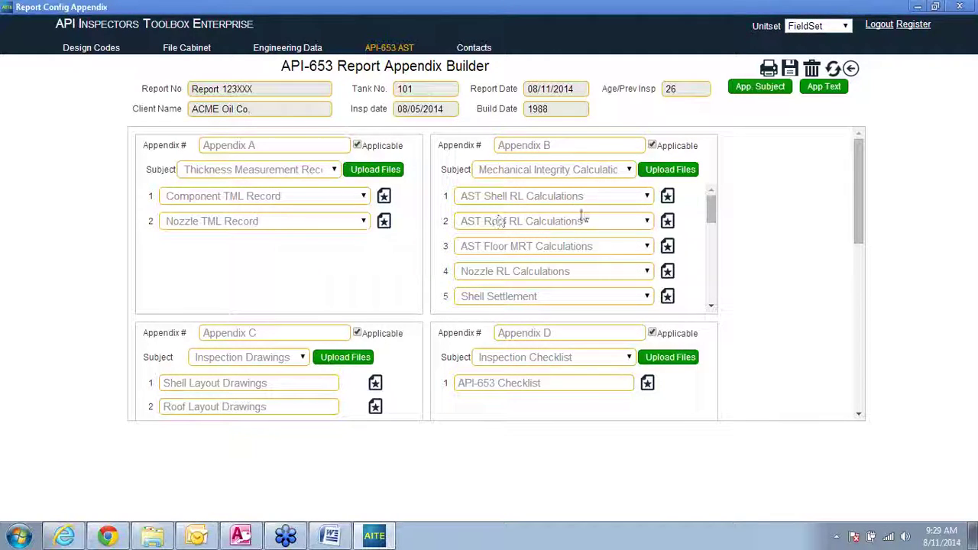
left_click(859, 418)
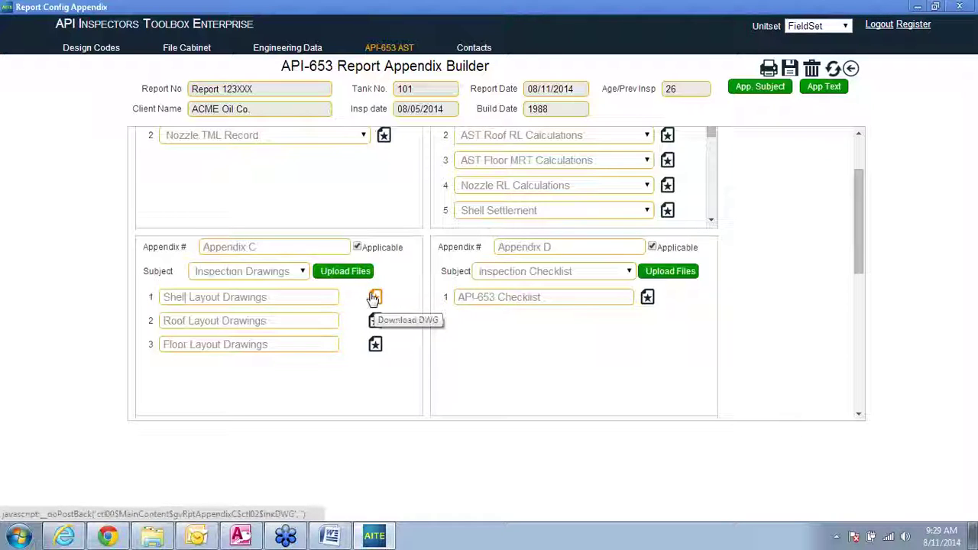
Step: Switch to the API Inspectors Toolbox Access database and open the API-653 report builder for tank CC1
left_click(241, 536)
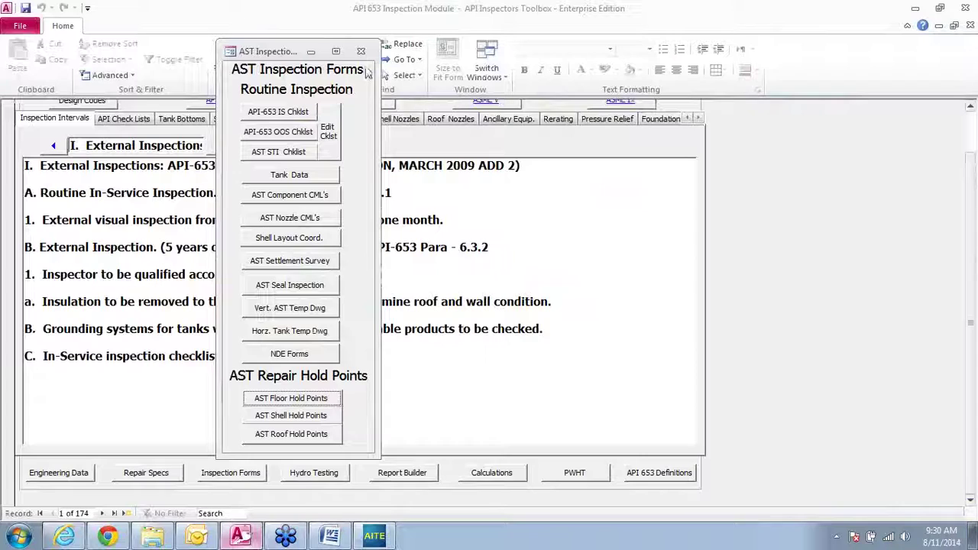
left_click(412, 474)
left_click(315, 191)
left_click(326, 207)
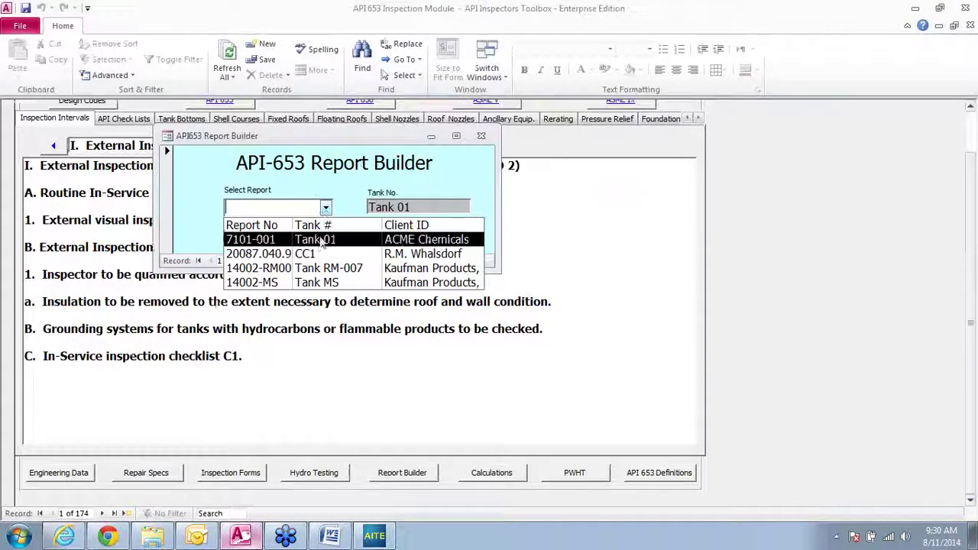
left_click(312, 253)
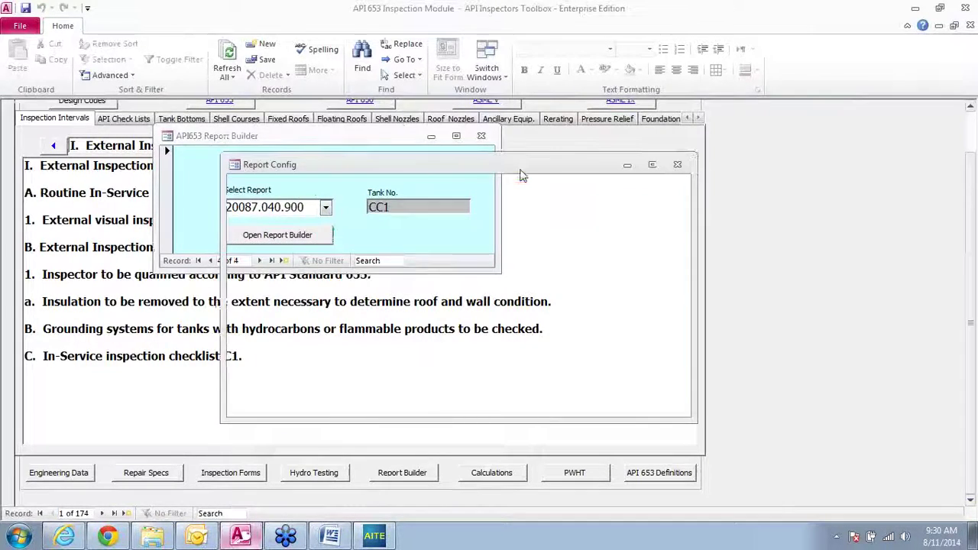
left_click(677, 164)
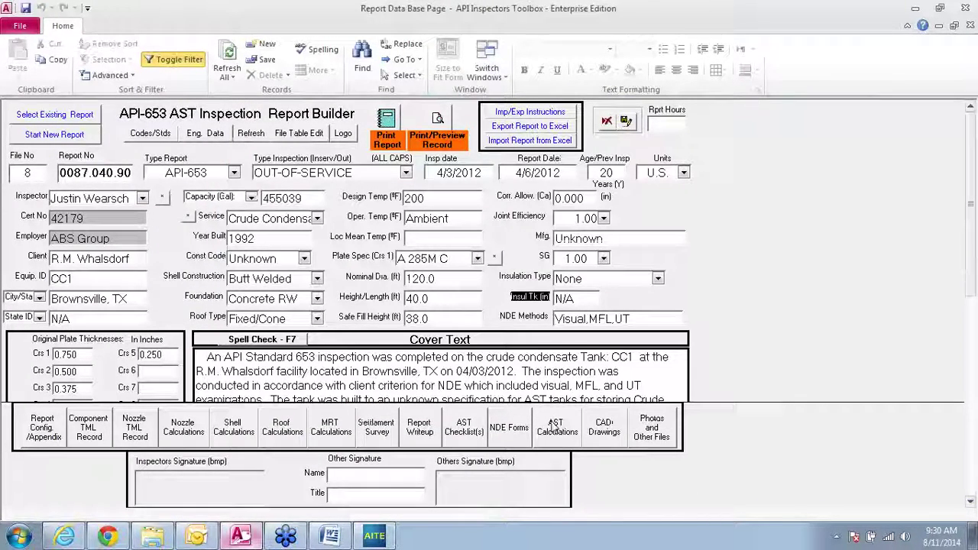
Step: Open the shell template CAD drawing, Dwgs\shell.dwg, in AcceliCAD
left_click(604, 434)
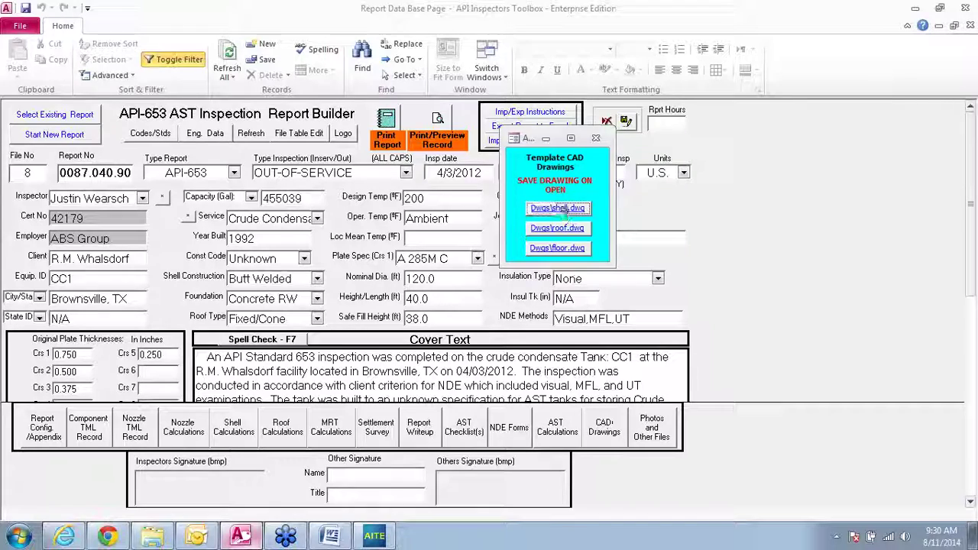
left_click(565, 212)
left_click(517, 324)
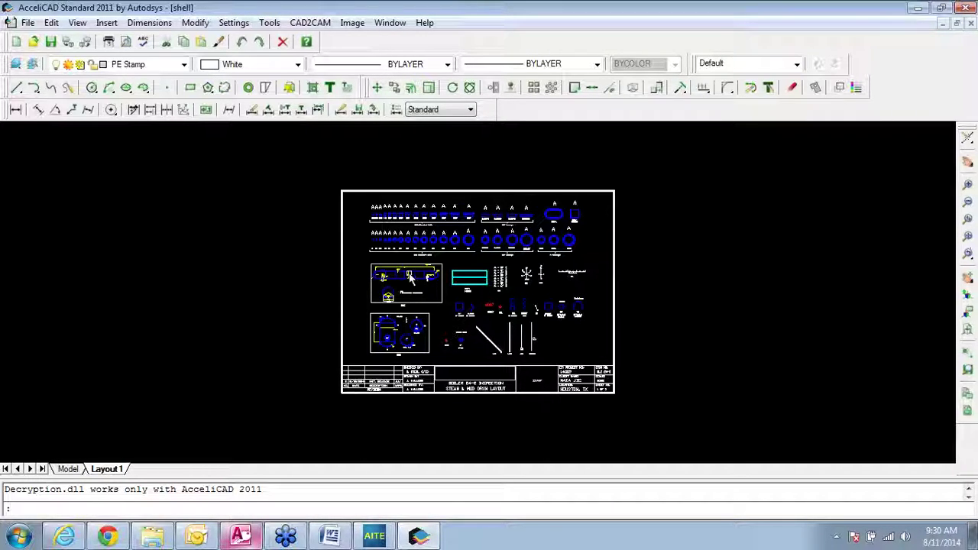
Step: Close the shell drawing in AcceliCAD and switch to the appendix builder in API Inspectors Toolbox Enterprise
left_click(967, 8)
left_click(501, 297)
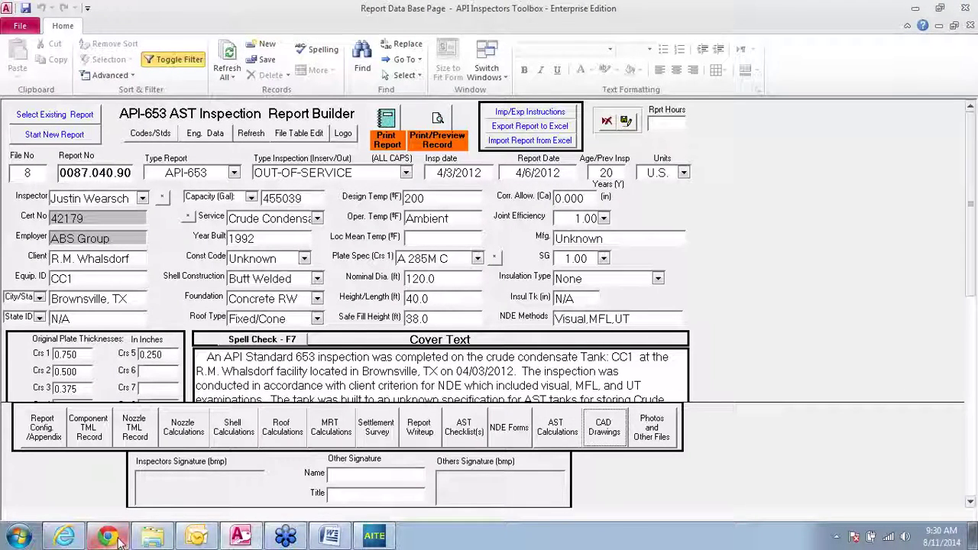
left_click(373, 536)
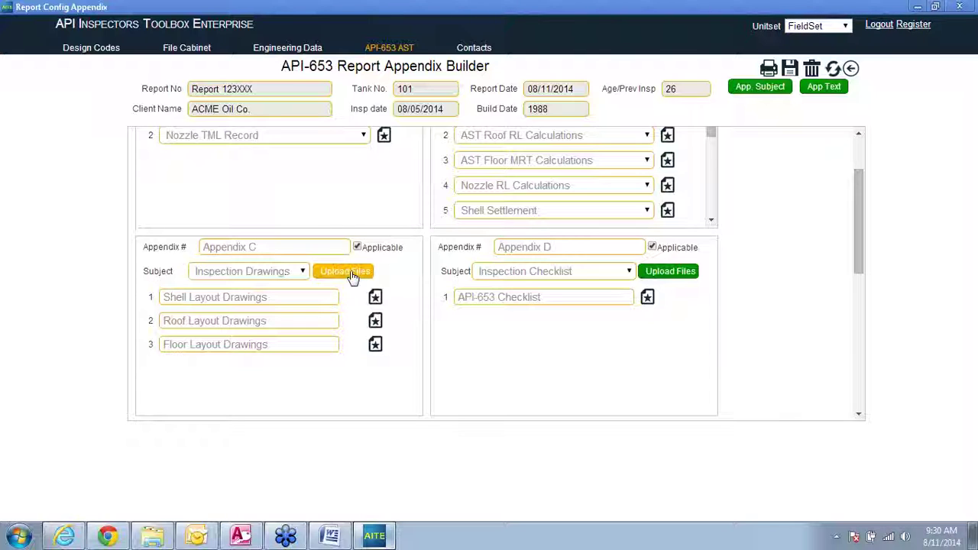
Step: Revisit the CAD Drawings option in the Access report builder and return to the Enterprise appendix builder
left_click(239, 537)
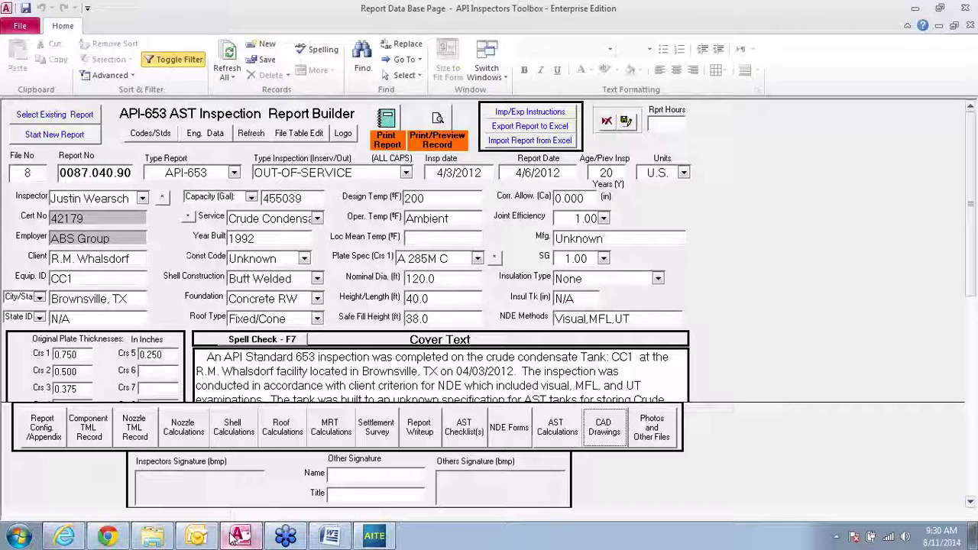
left_click(603, 430)
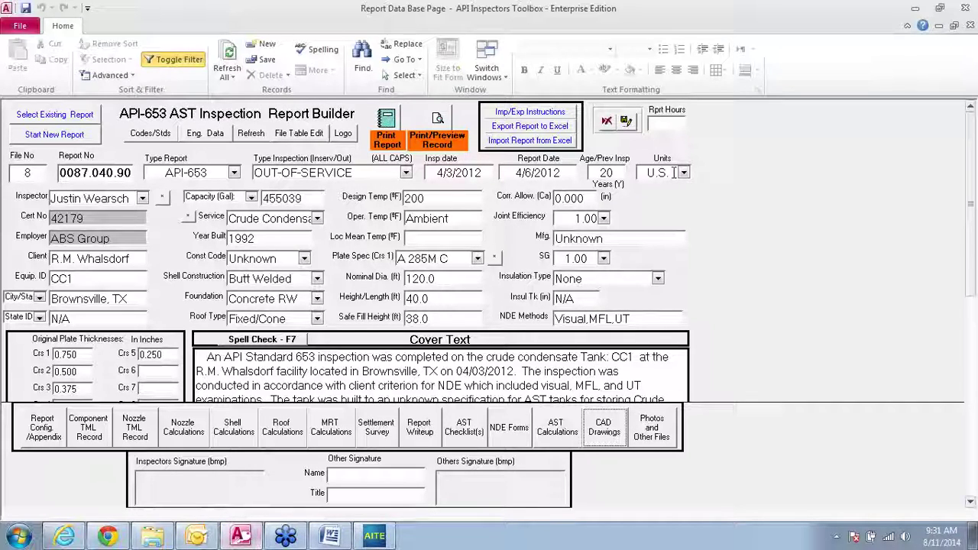
left_click(915, 8)
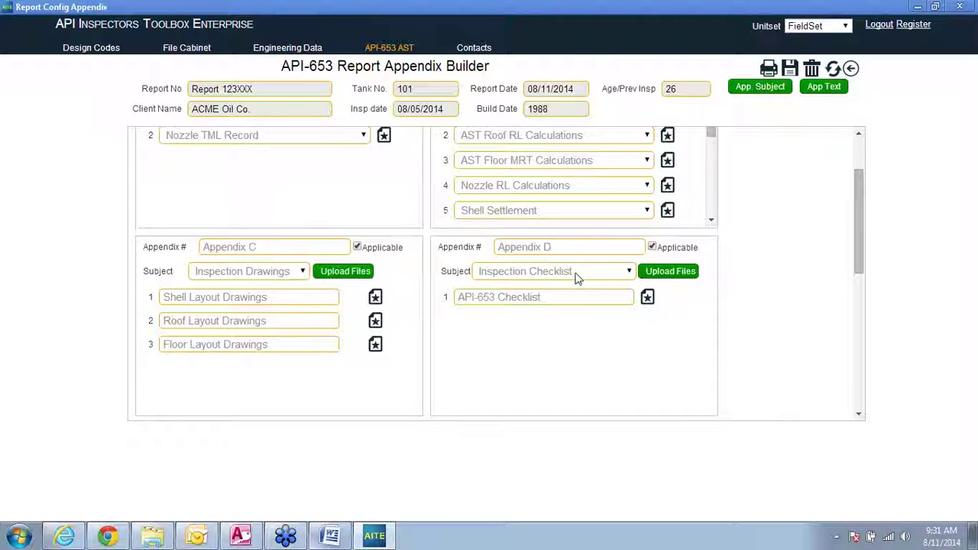
Step: View the upload page for the Appendix D inspection checklist, return to the builder and open the API-653 Checklist
left_click(668, 272)
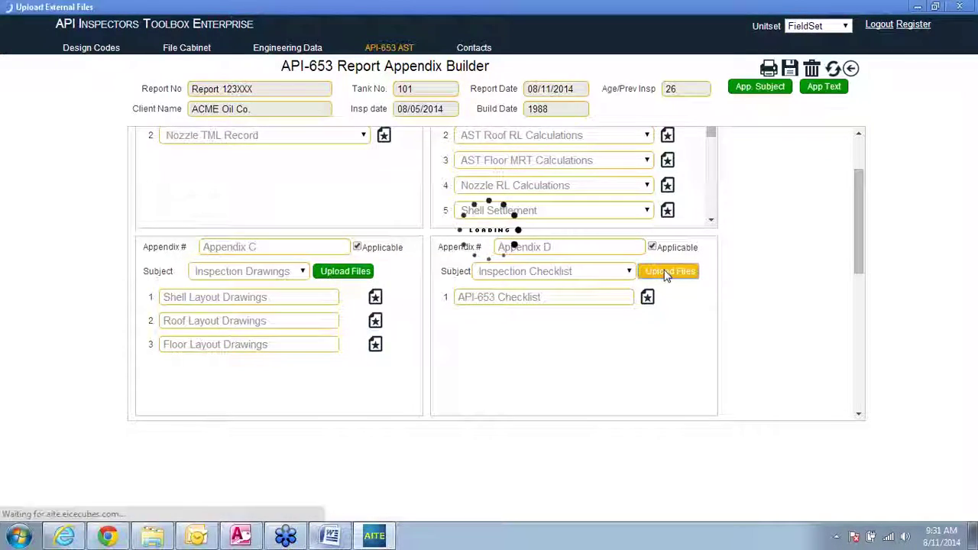
left_click(652, 69)
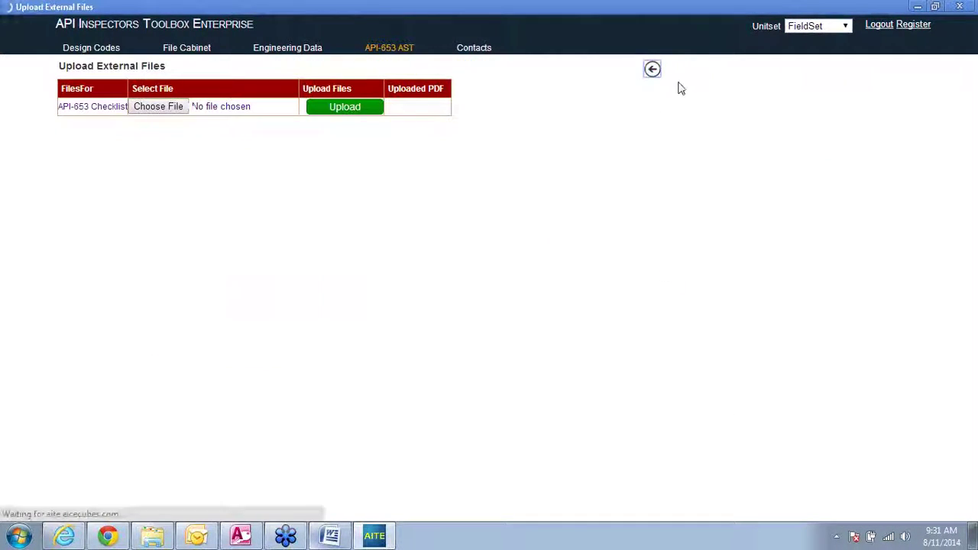
left_click(647, 383)
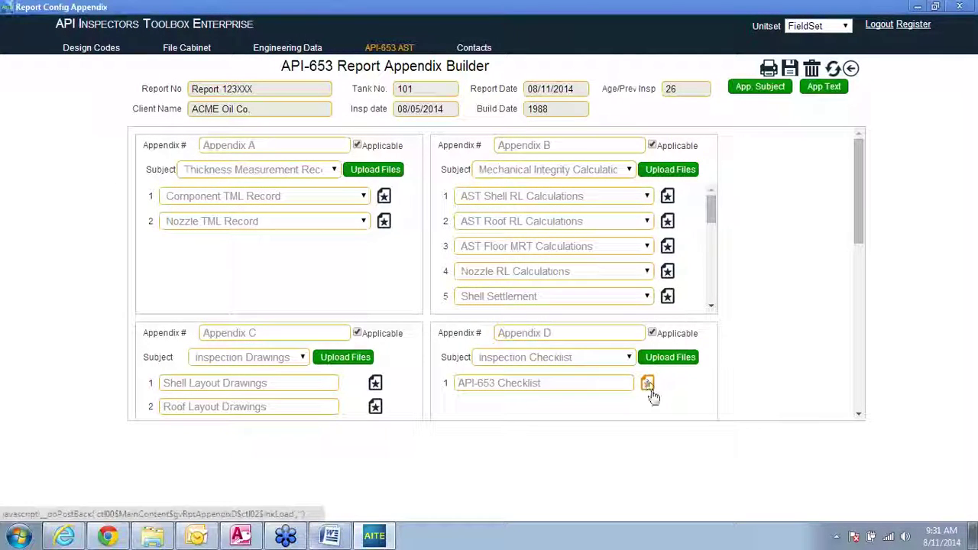
Step: Look through the available AST inspection checklists and select the AST in-service checklist for the report
left_click(489, 165)
scroll(878, 404, "down", 5)
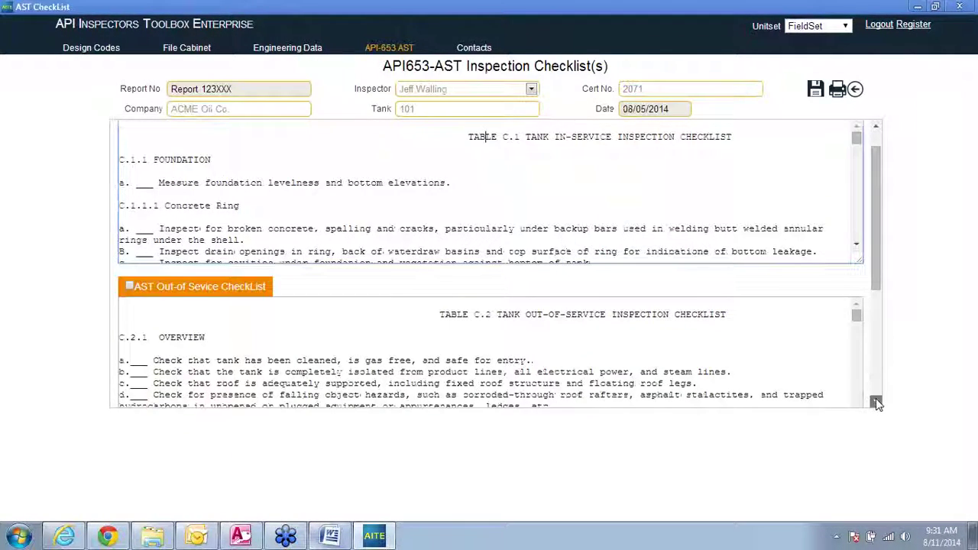
left_click(877, 127)
left_click(876, 127)
left_click(877, 127)
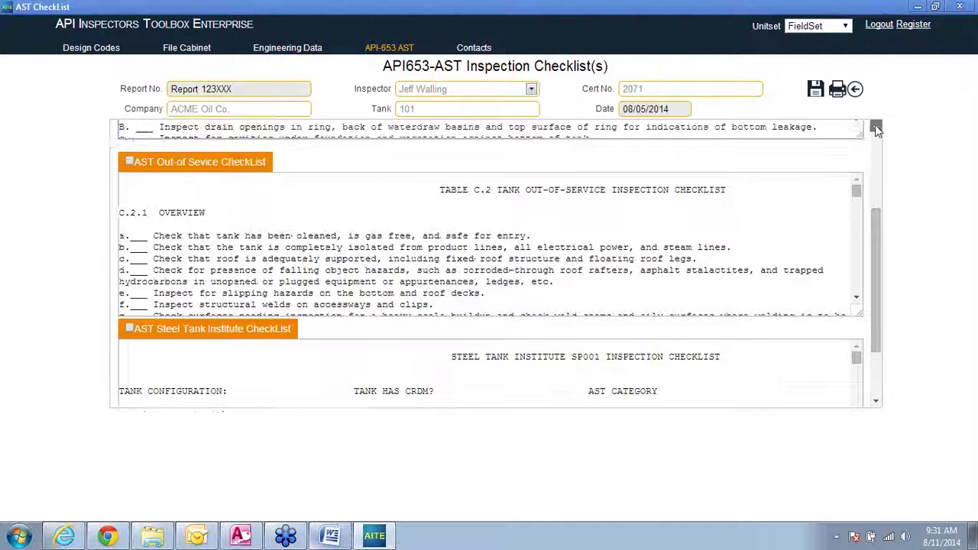
left_click(877, 127)
left_click(876, 127)
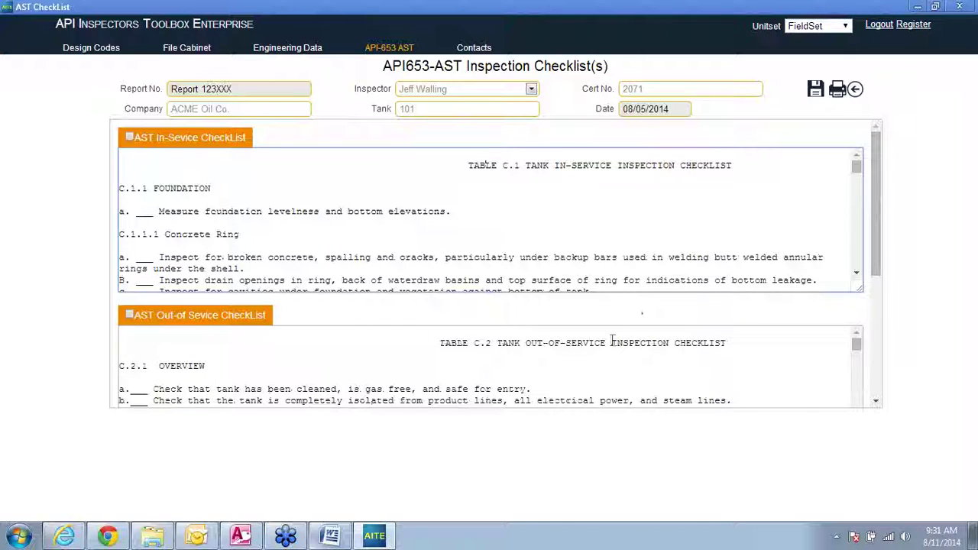
left_click(129, 137)
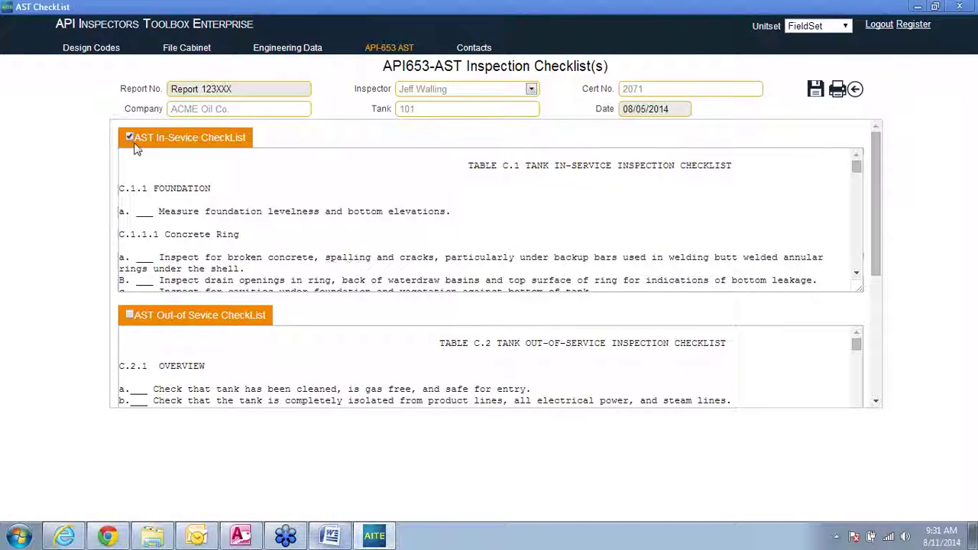
Step: Examine the in-service, out-of-service and Steel Tank Institute SP001 checklist contents, and return to the appendix builder
left_click(877, 405)
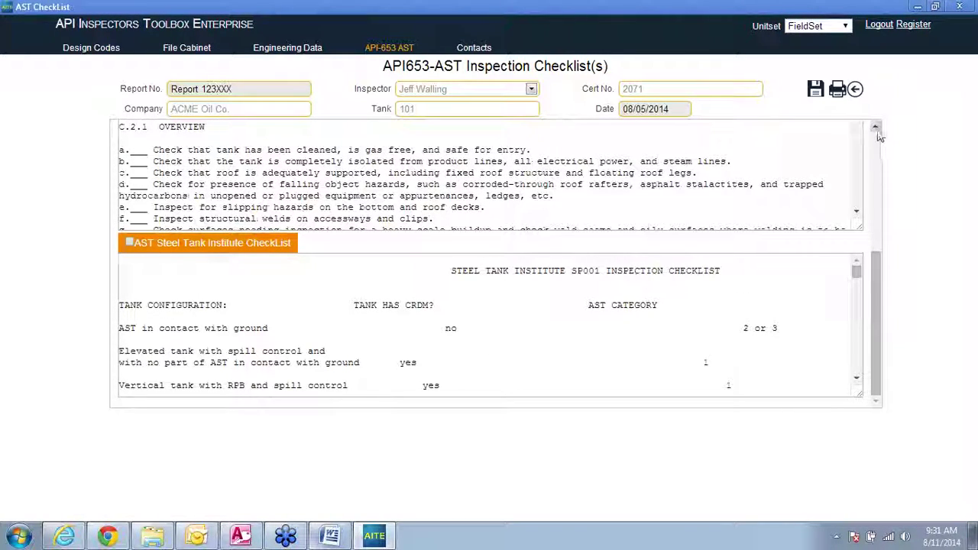
left_click(877, 129)
left_click(877, 128)
left_click_drag(848, 165, 526, 164)
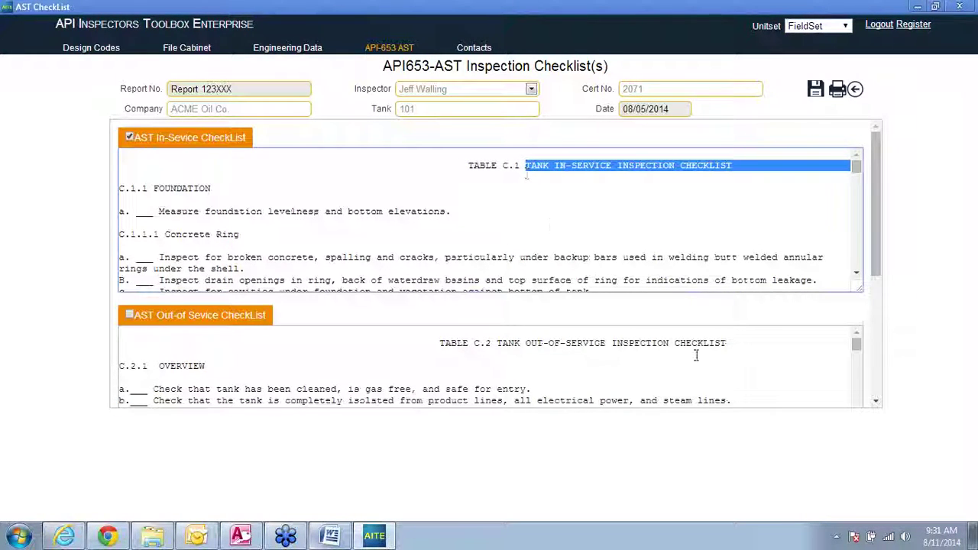
left_click_drag(497, 343, 668, 344)
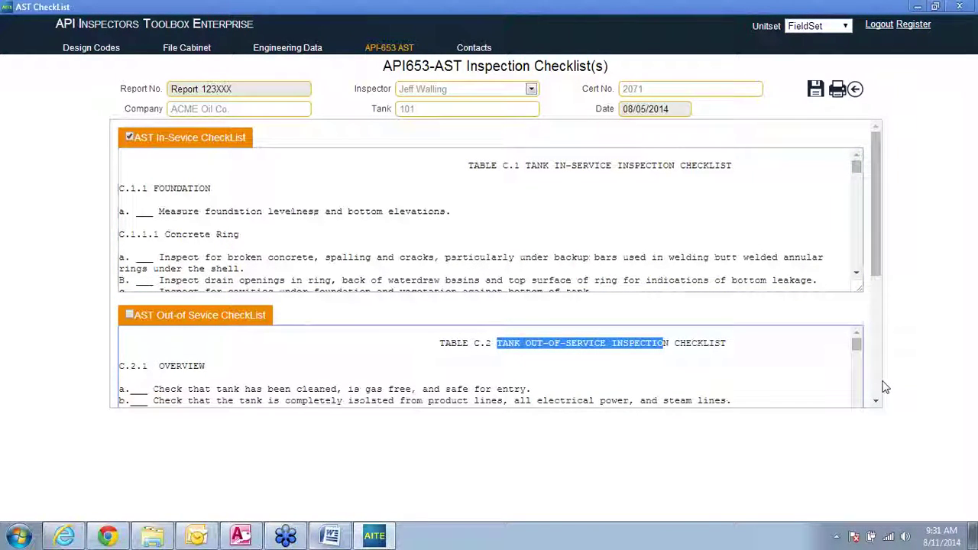
left_click(878, 386)
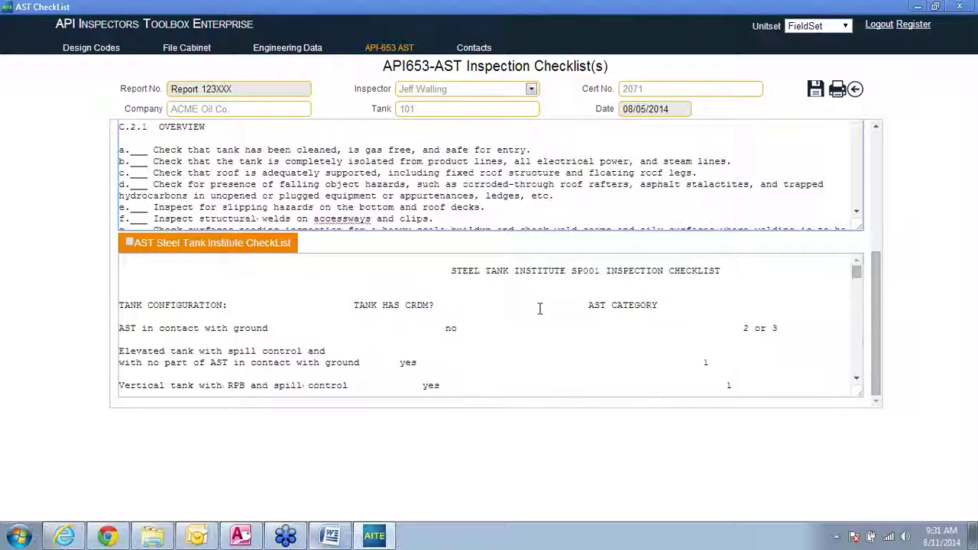
left_click_drag(582, 271, 669, 272)
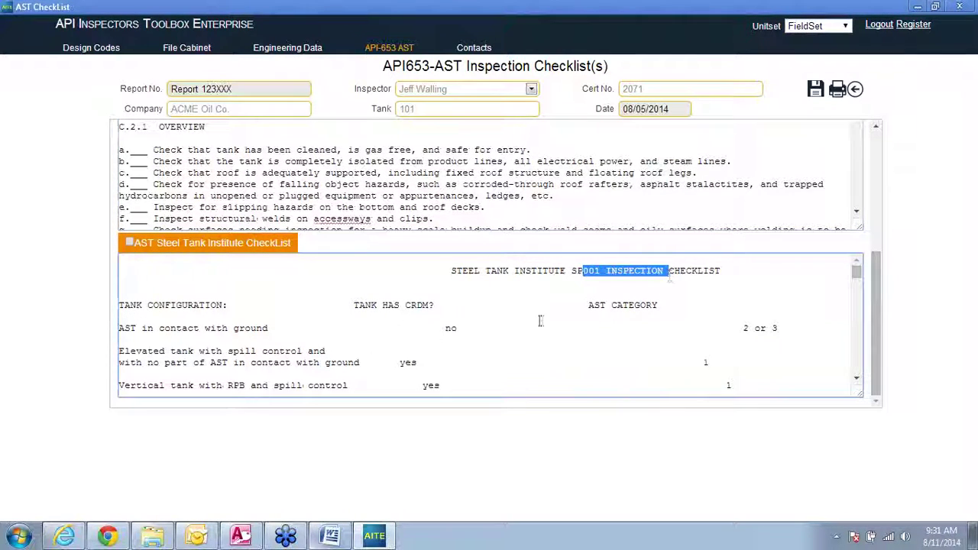
left_click(288, 285)
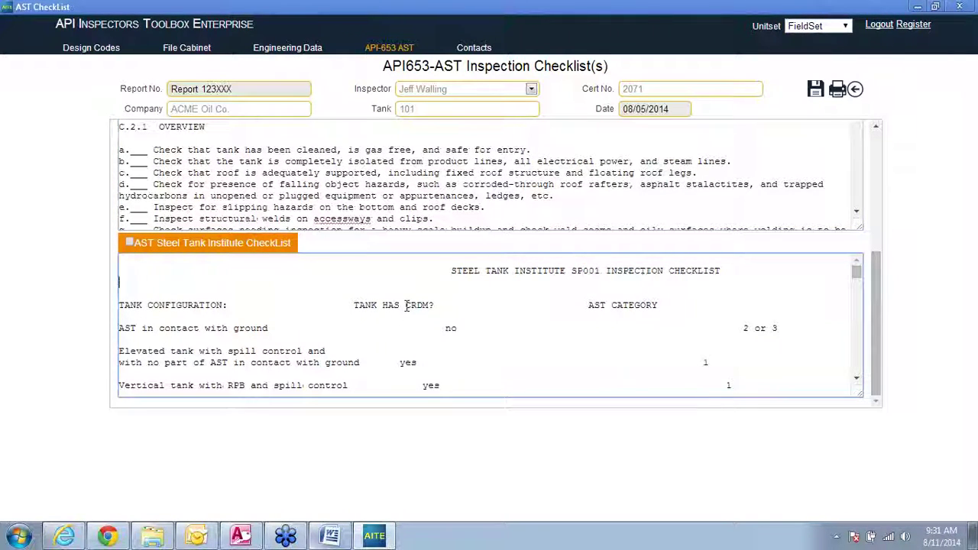
left_click(857, 384)
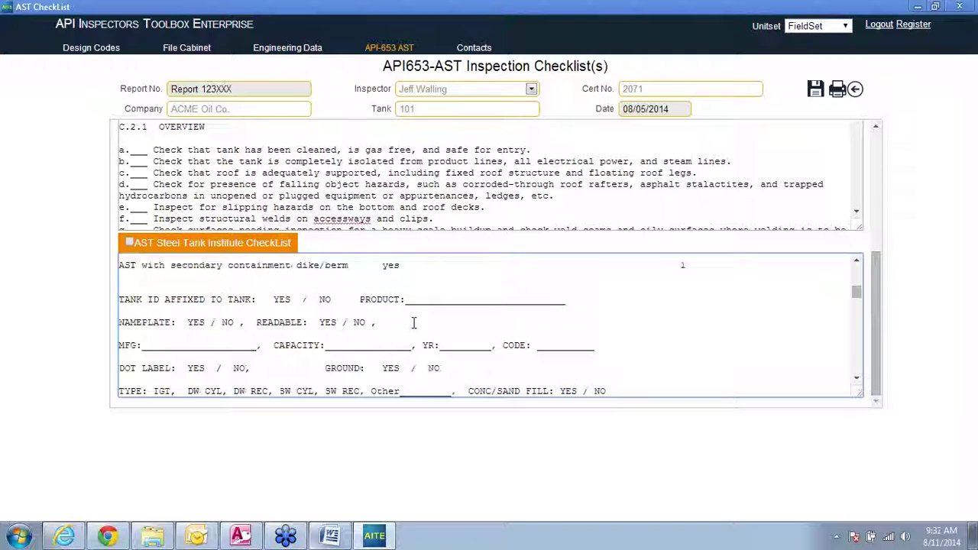
left_click(879, 141)
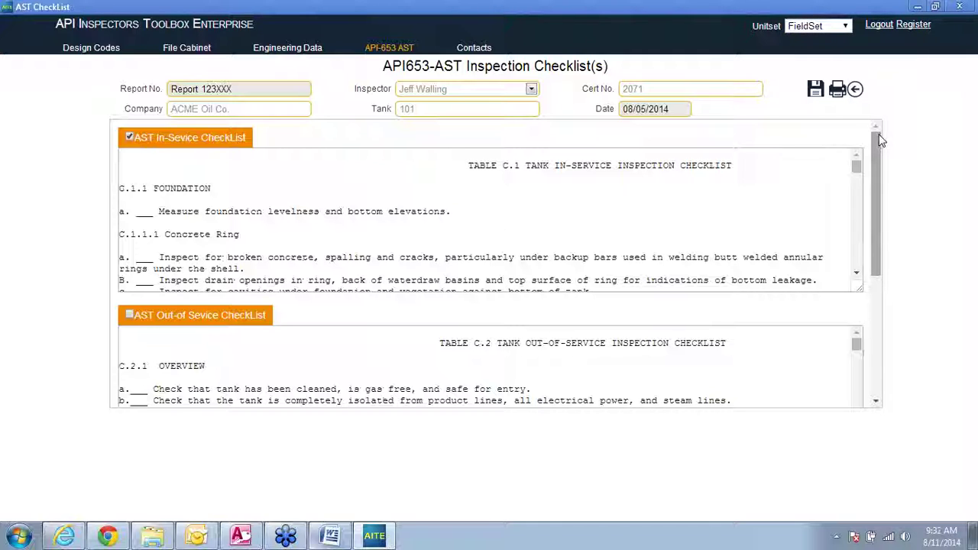
left_click(855, 91)
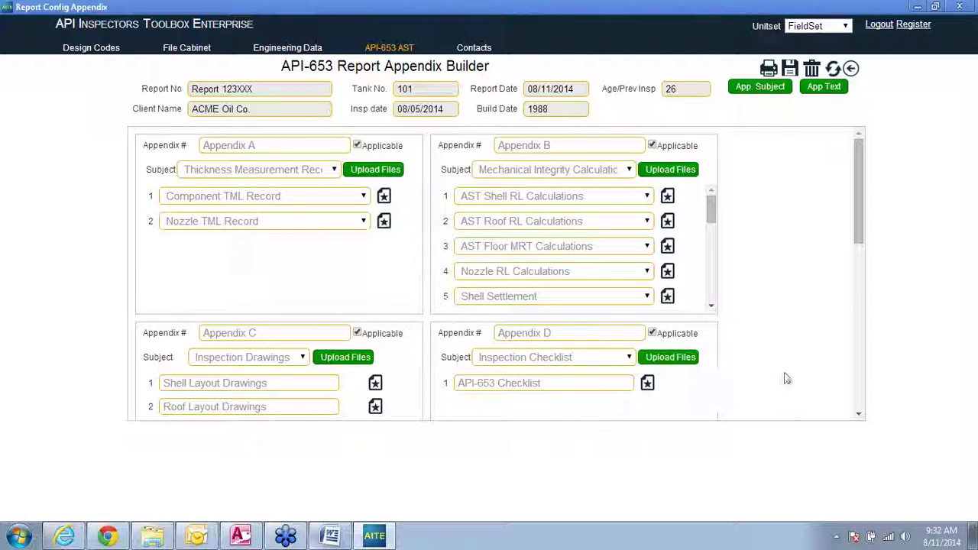
Step: Go to Appendix E, view the Access database's Photos and Other Files window for comparison, and return to the Enterprise builder
left_click(859, 415)
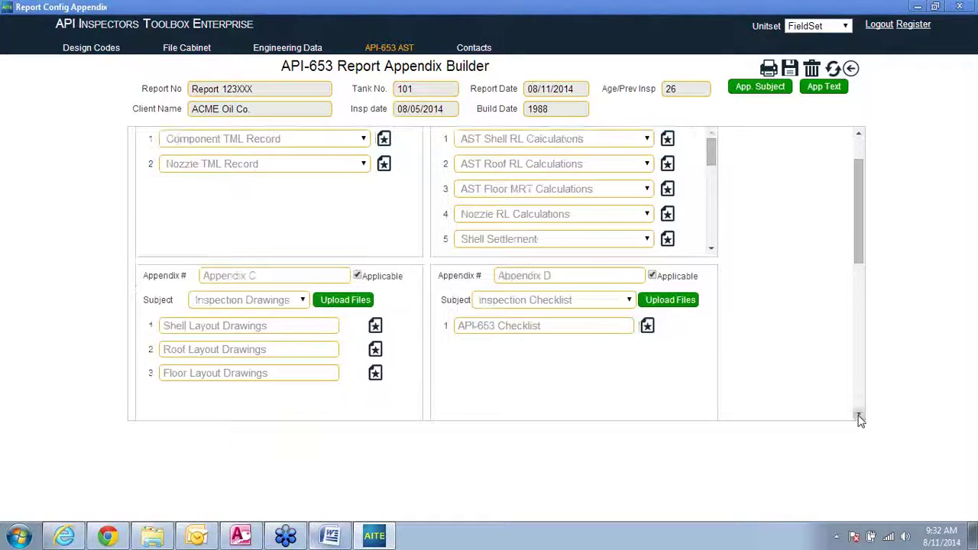
left_click_drag(859, 419, 859, 417)
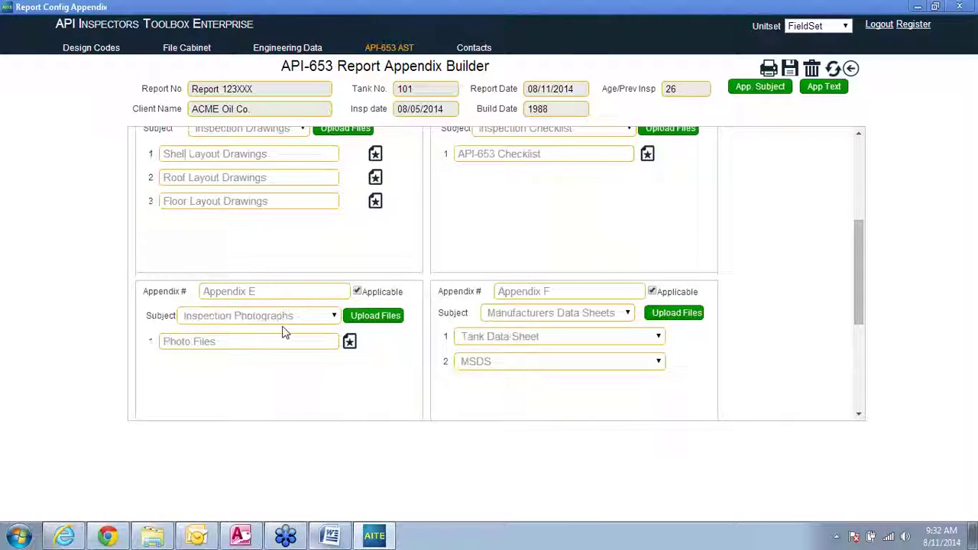
left_click(241, 535)
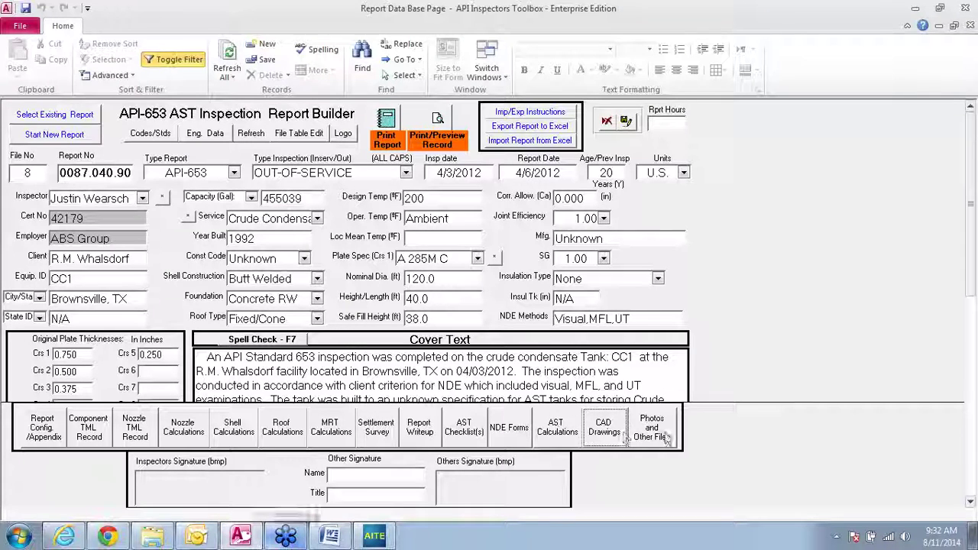
left_click(659, 434)
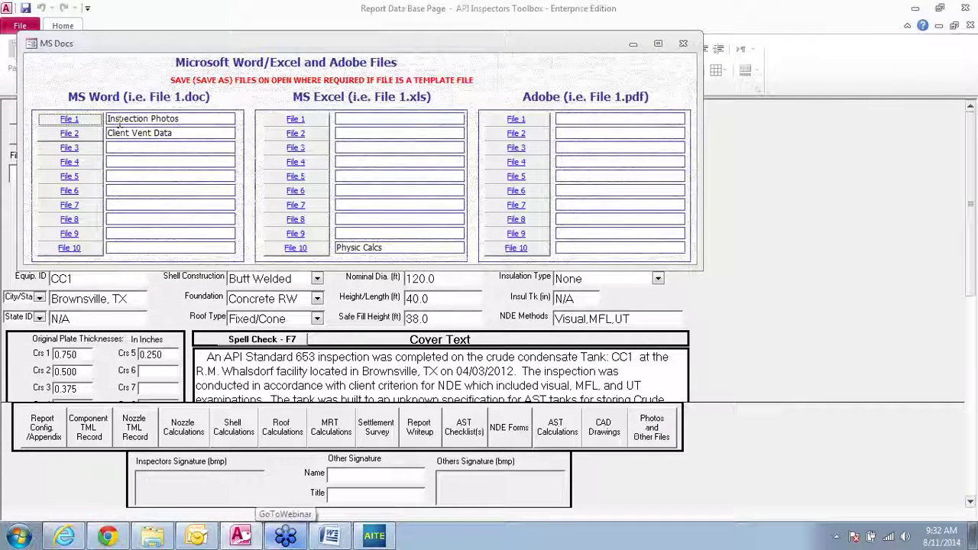
left_click(683, 44)
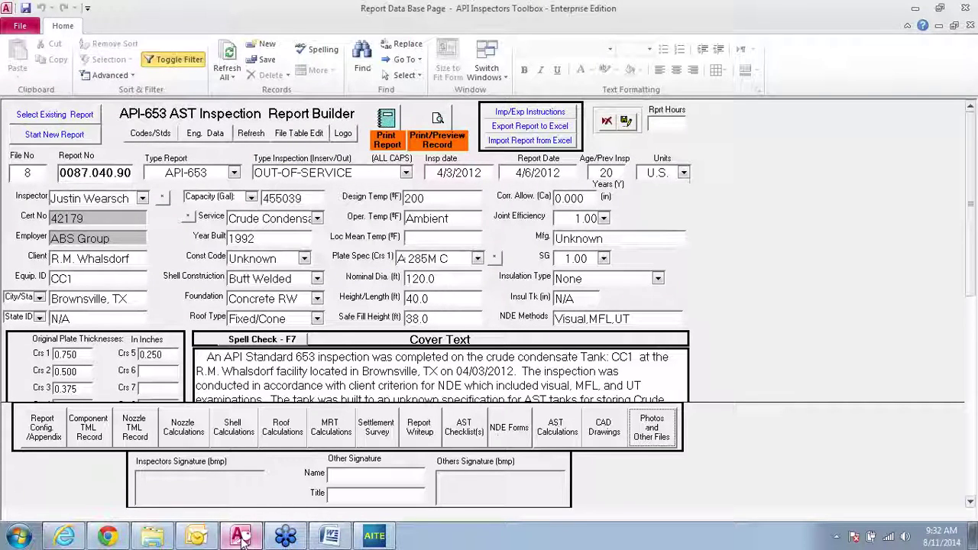
left_click(375, 535)
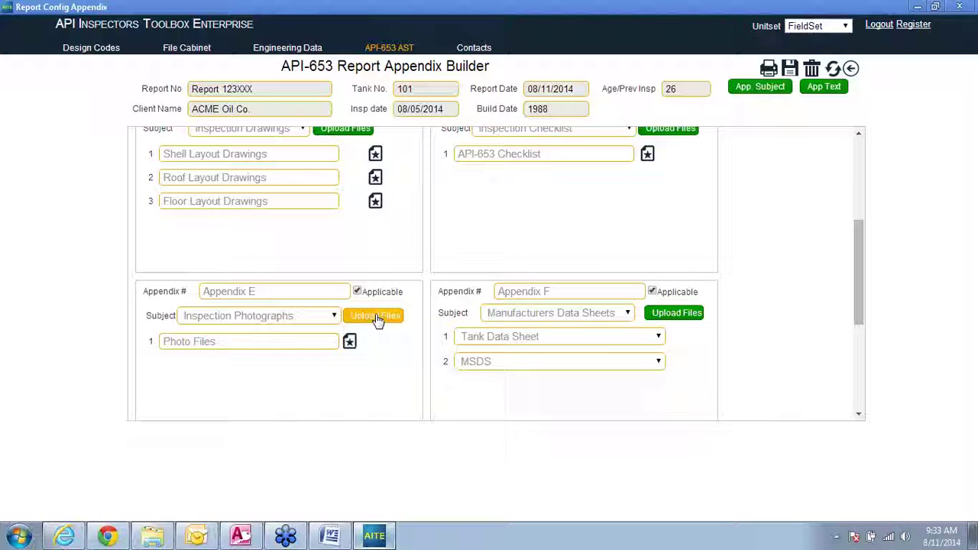
Step: Check the Appendix E photo viewer and its PDF and image upload page, and return to the appendix builder
left_click(349, 342)
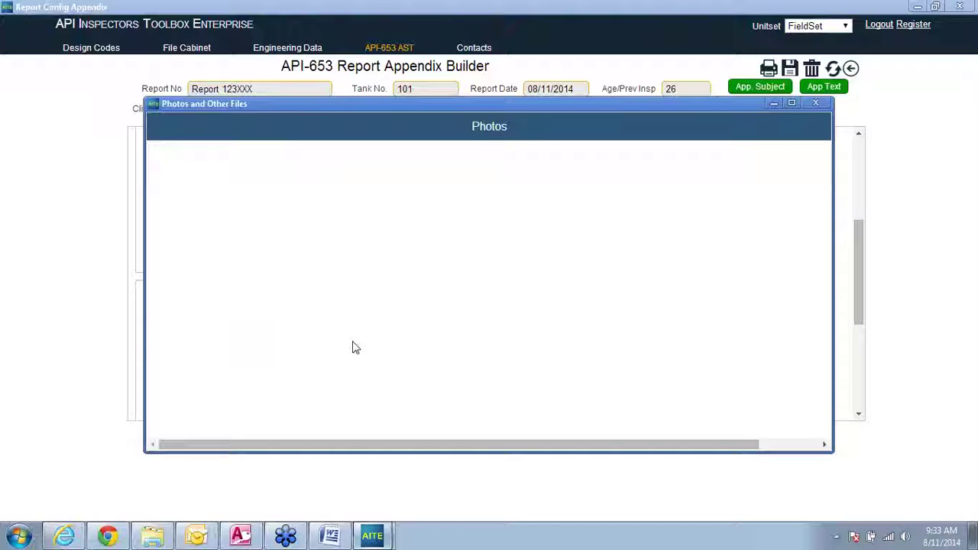
left_click(816, 102)
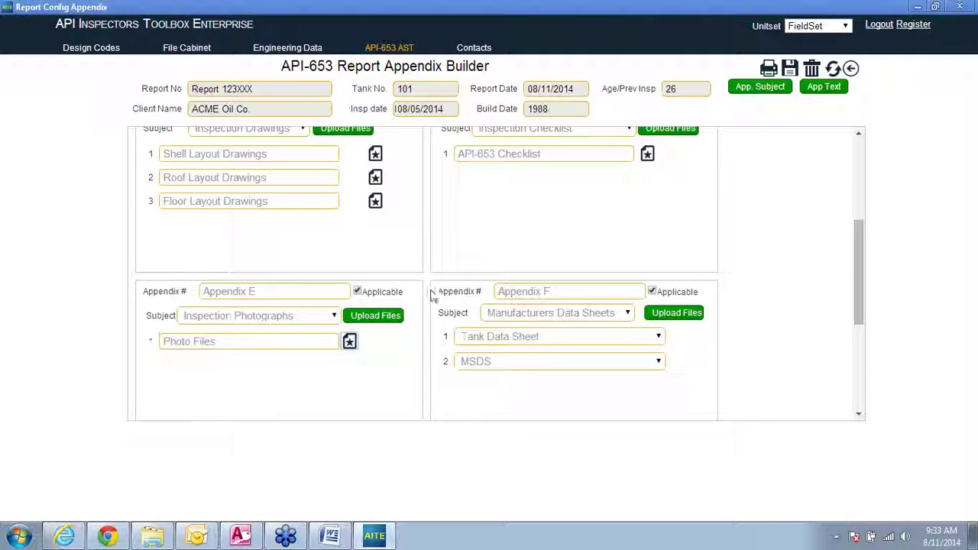
left_click(371, 318)
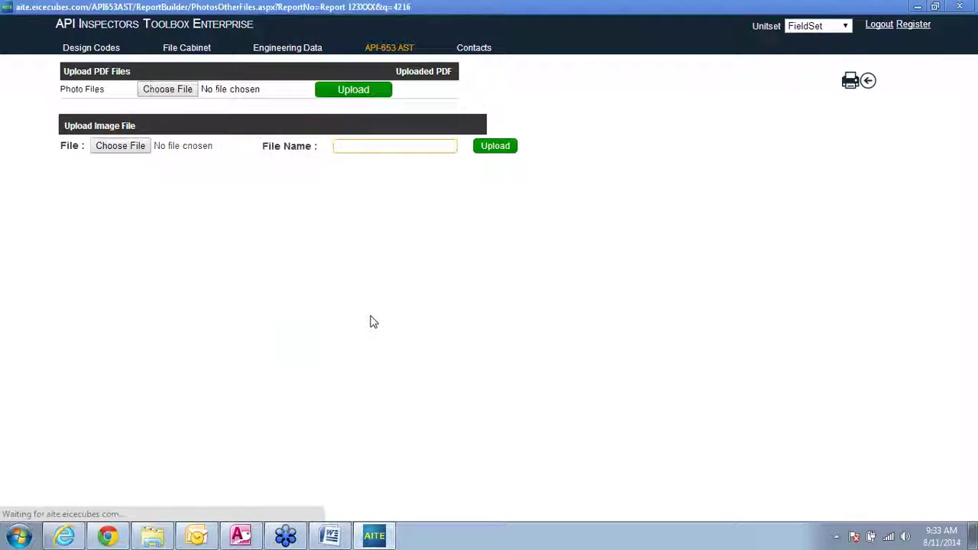
left_click(363, 146)
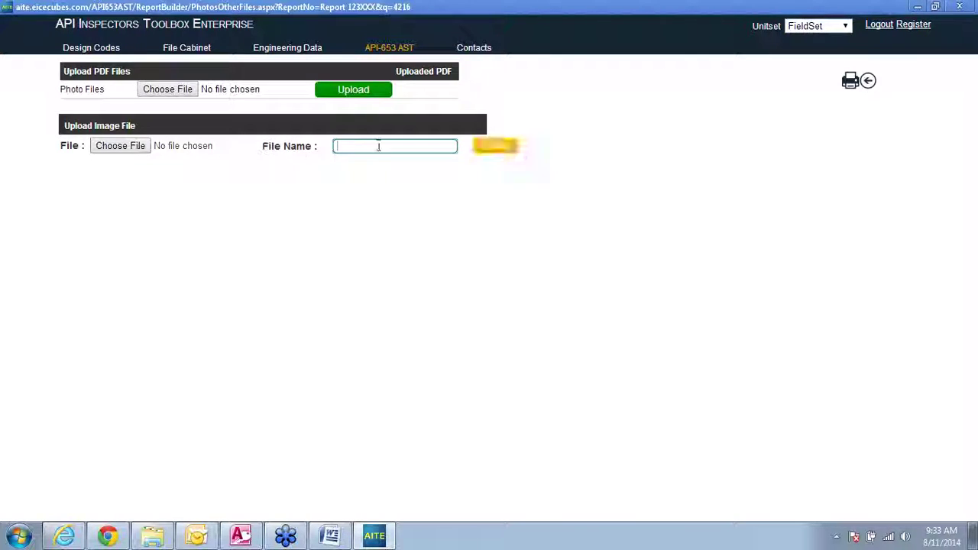
left_click(868, 83)
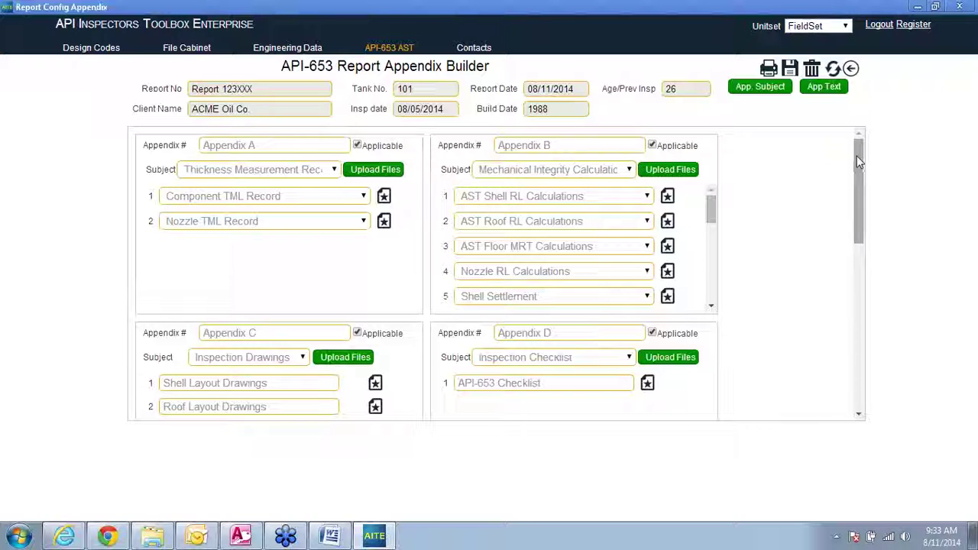
Step: Examine the Inspection Photographs and Manufacturers Data Sheets sections in Appendices E and F
left_click(860, 415)
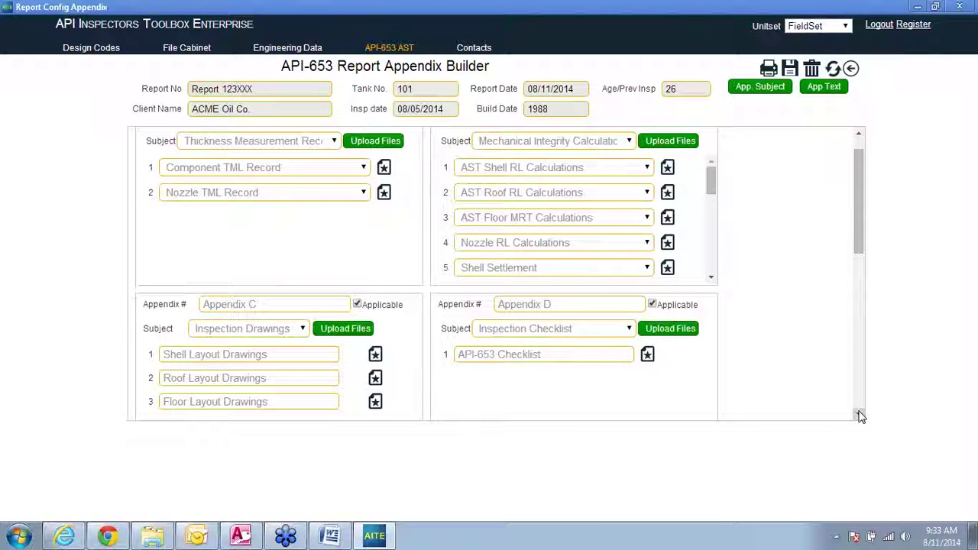
left_click(860, 415)
left_click(860, 415)
left_click(860, 415)
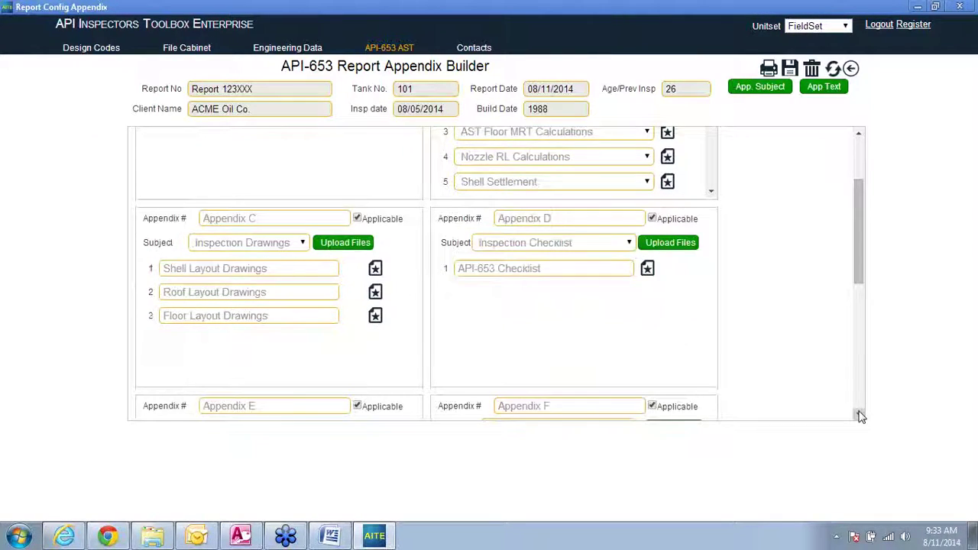
left_click(860, 415)
left_click(860, 415)
left_click(860, 415)
left_click(859, 415)
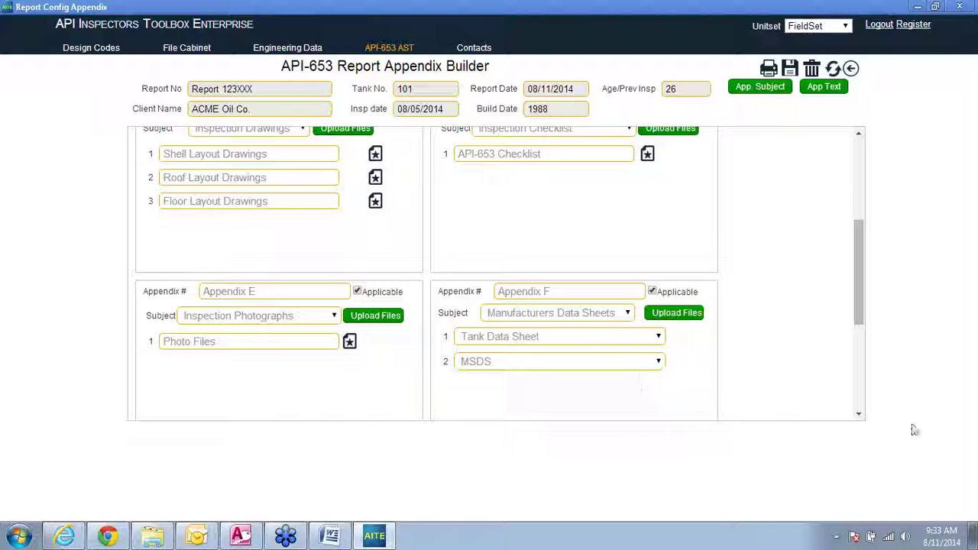
Step: Examine the NDE Records and Certification items in Appendix G and the unassigned Supplementary section
left_click(859, 415)
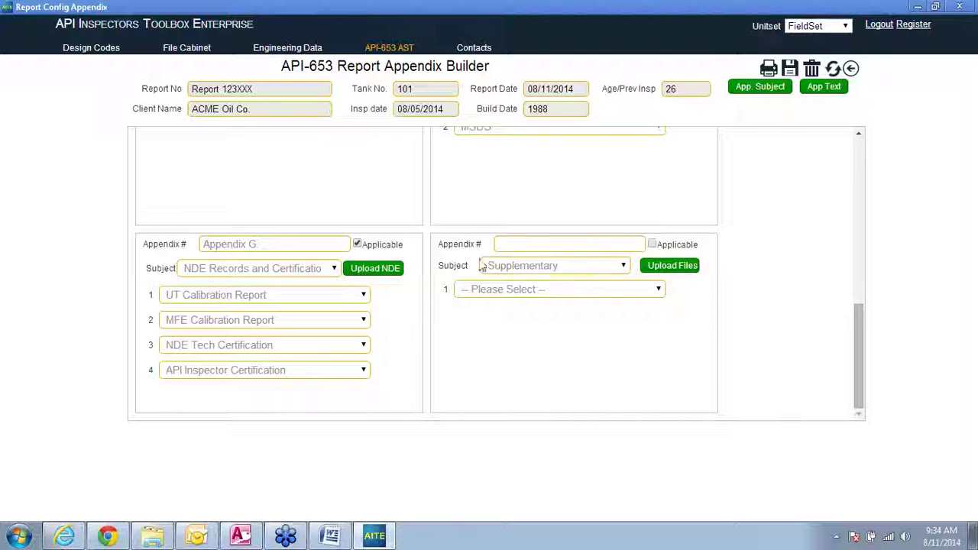
left_click(860, 137)
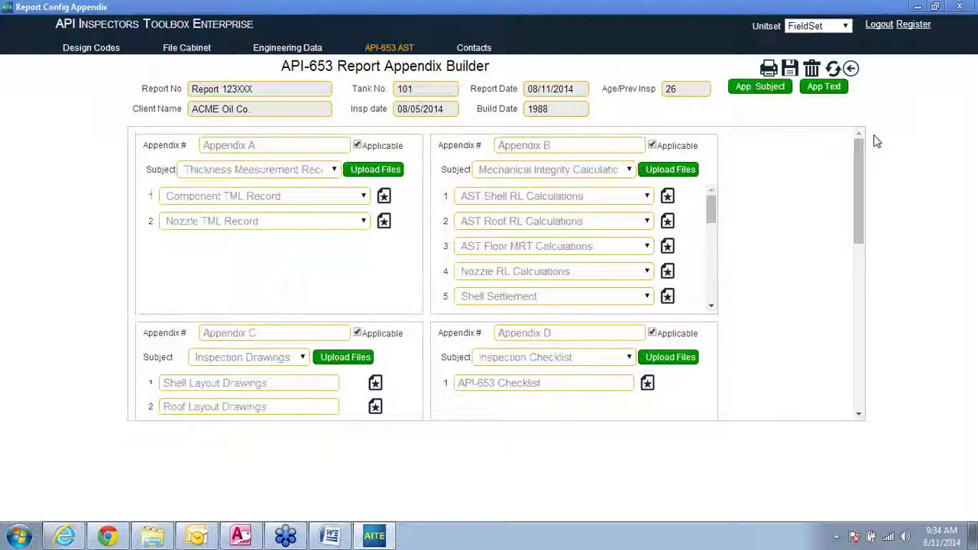
Step: Mark Thickness Measurement Records and Mechanical Integrity Calculations as not applicable, and view the Access report builder for comparison before returning to Enterprise
left_click(358, 145)
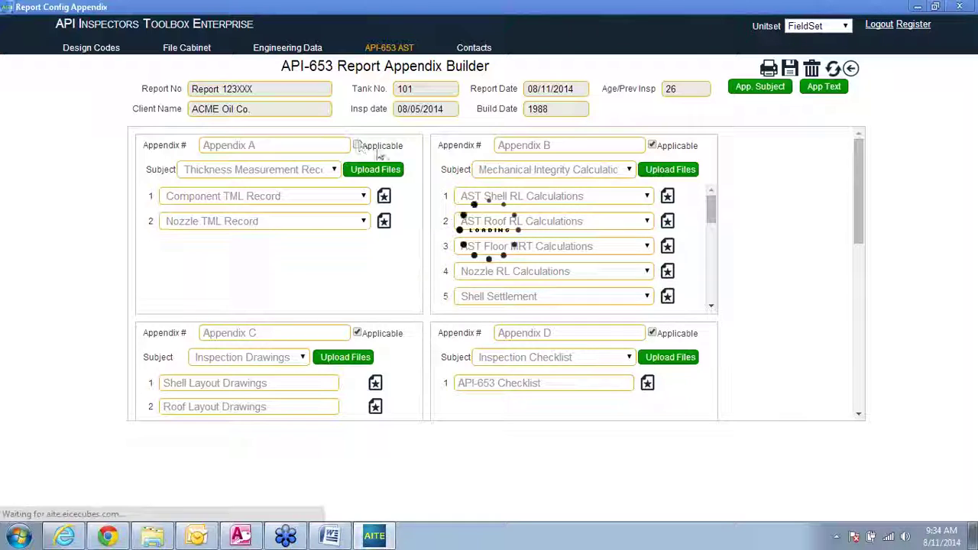
left_click(653, 147)
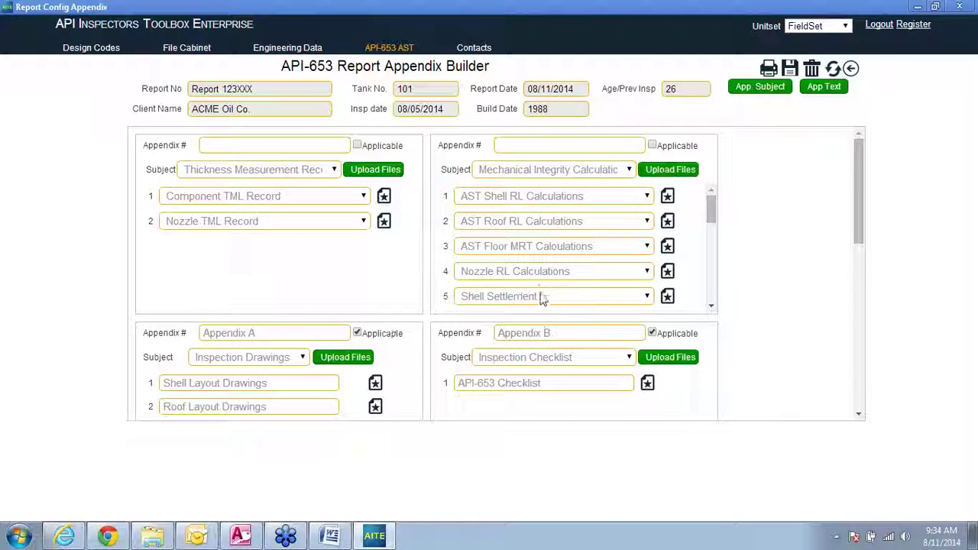
left_click(240, 536)
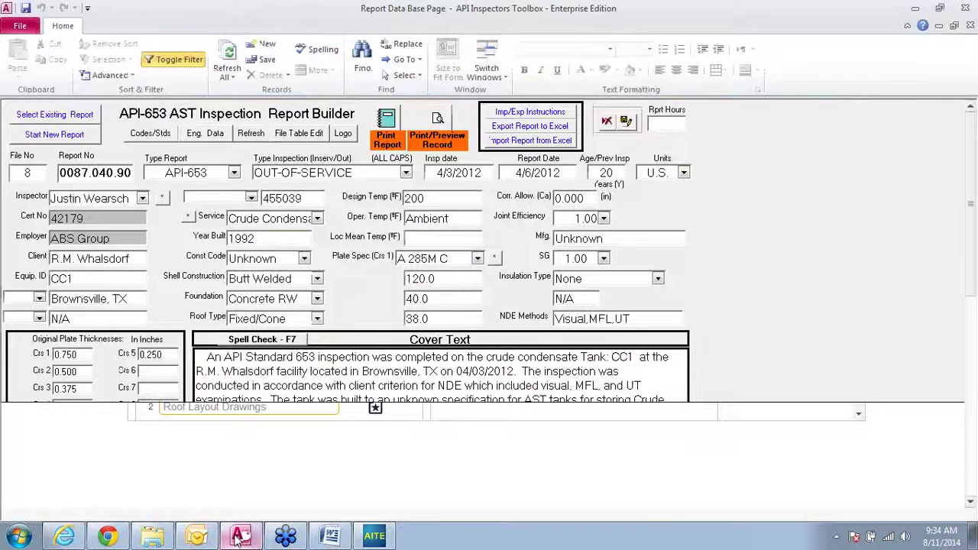
left_click(48, 430)
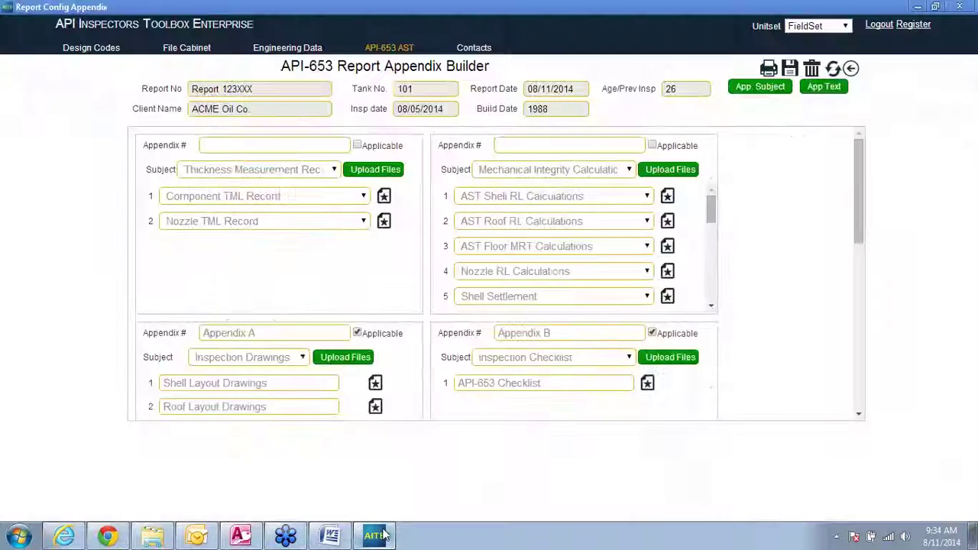
left_click(375, 536)
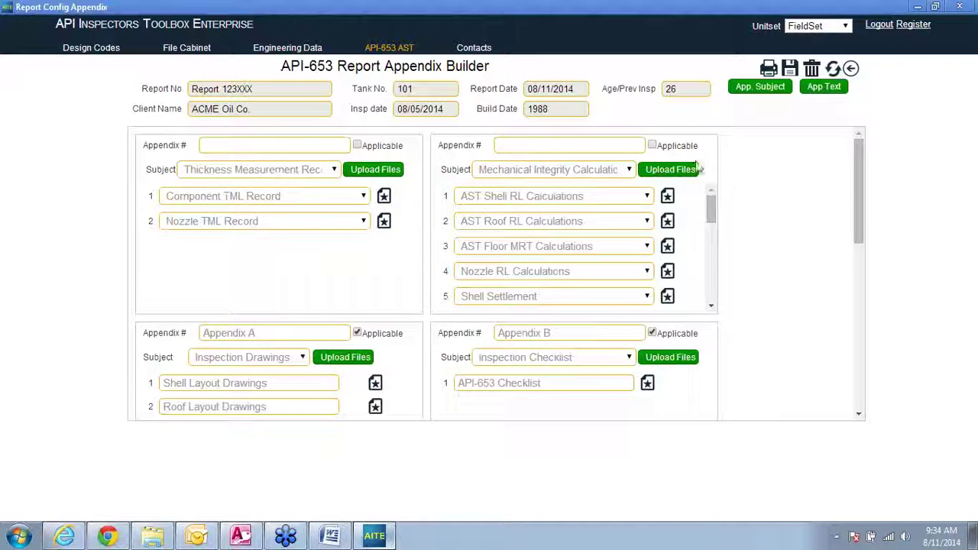
Step: Mark Mechanical Integrity Calculations and Thickness Measurement Records as applicable again, and check the lettering of the remaining appendices
left_click(654, 146)
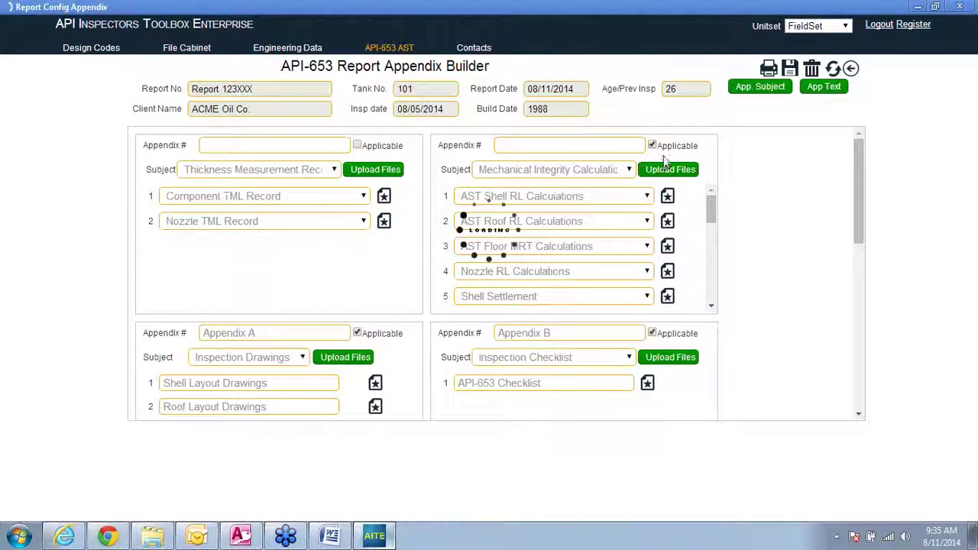
left_click(359, 146)
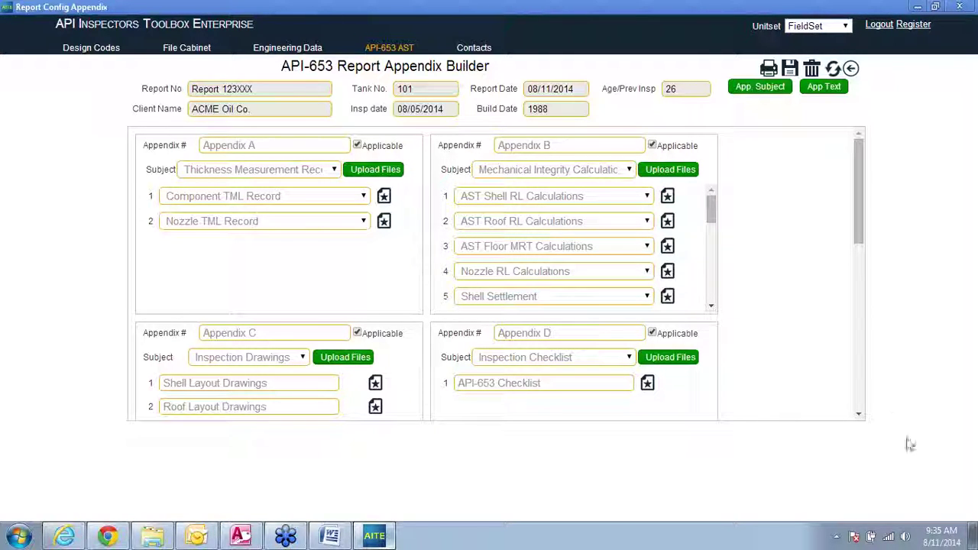
left_click_drag(860, 418, 860, 418)
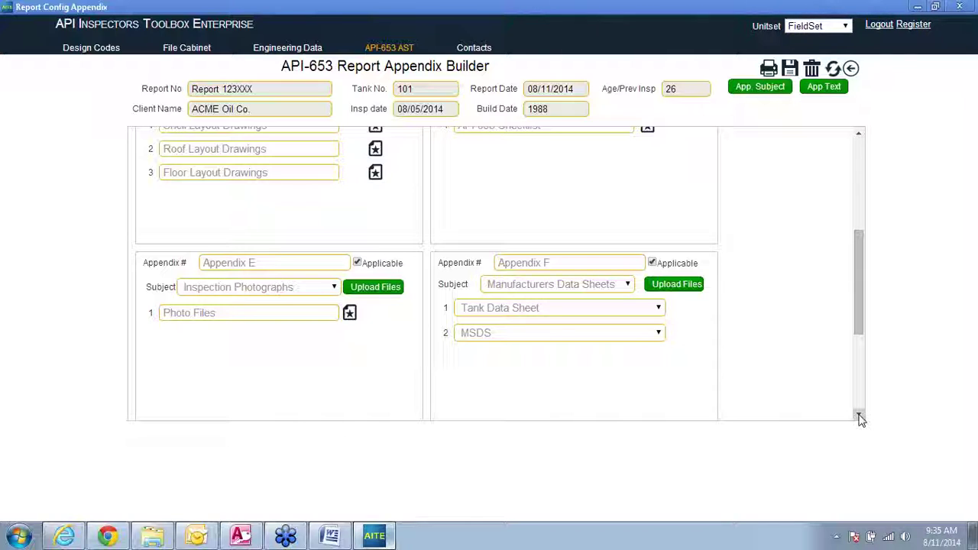
left_click(859, 136)
left_click(859, 136)
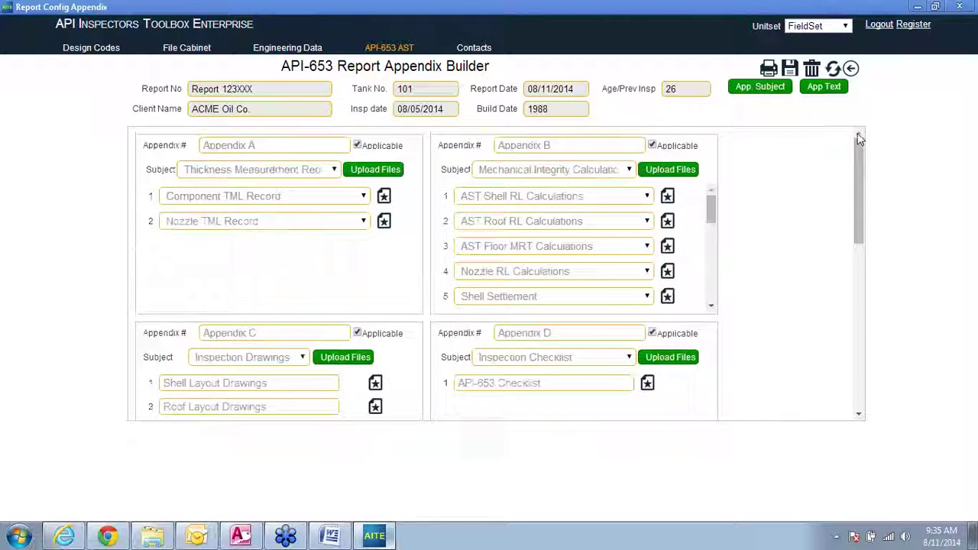
Step: Return to the report builder, check the Rpt Hours and Age/Prev Insp fields, and compare the age with the appendix builder header
left_click(850, 70)
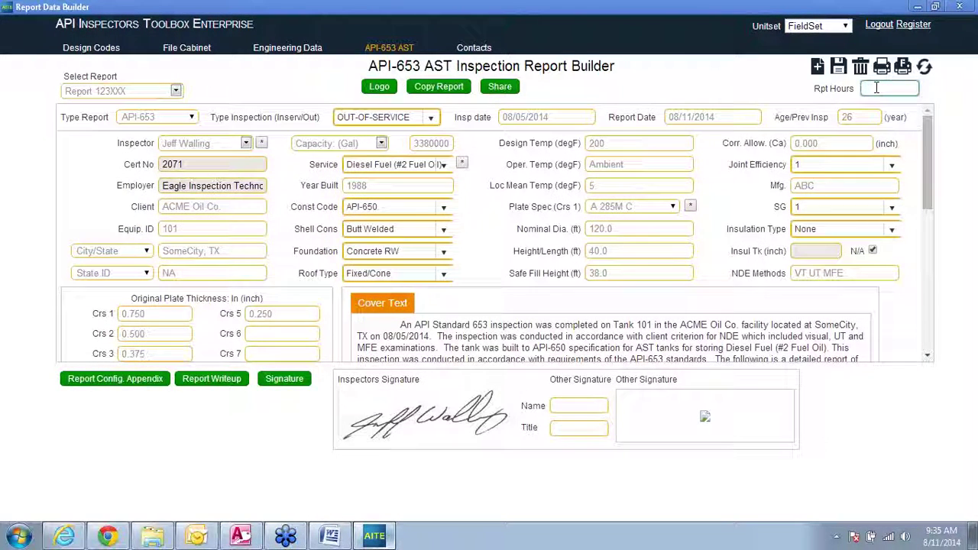
left_click(876, 88)
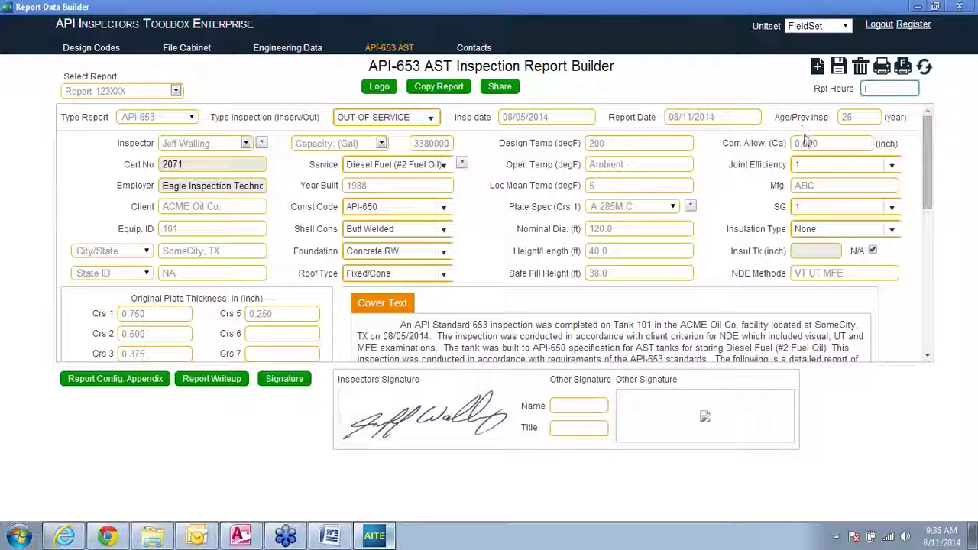
left_click(861, 116)
left_click(890, 90)
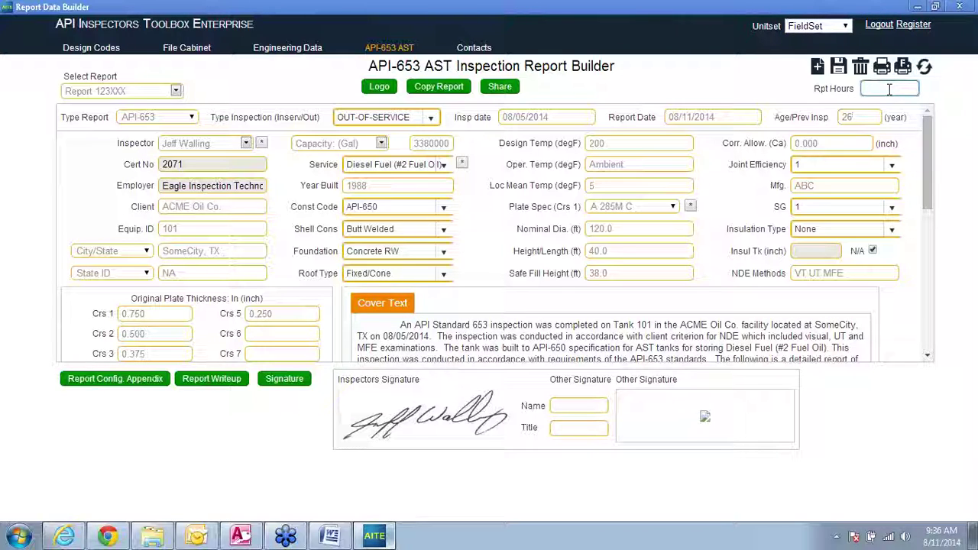
double_click(868, 117)
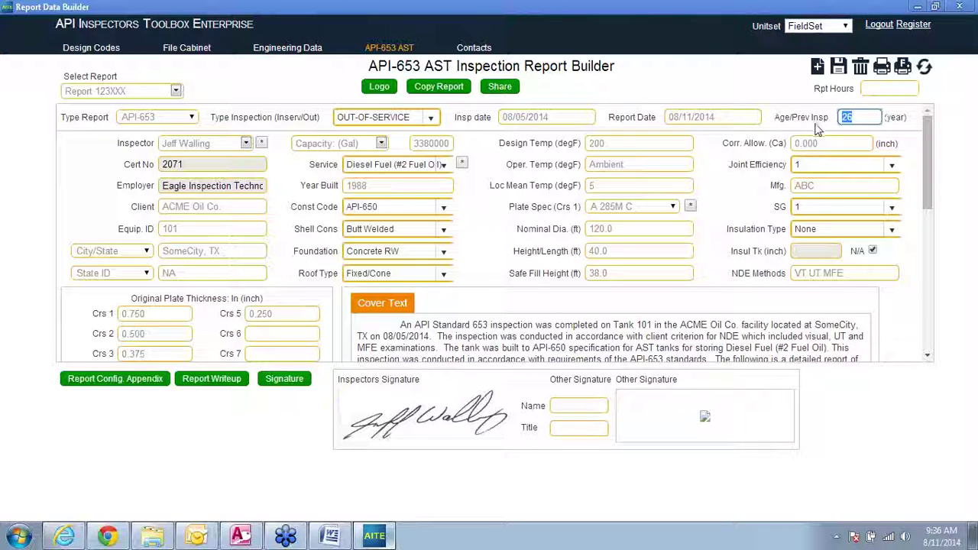
double_click(860, 119)
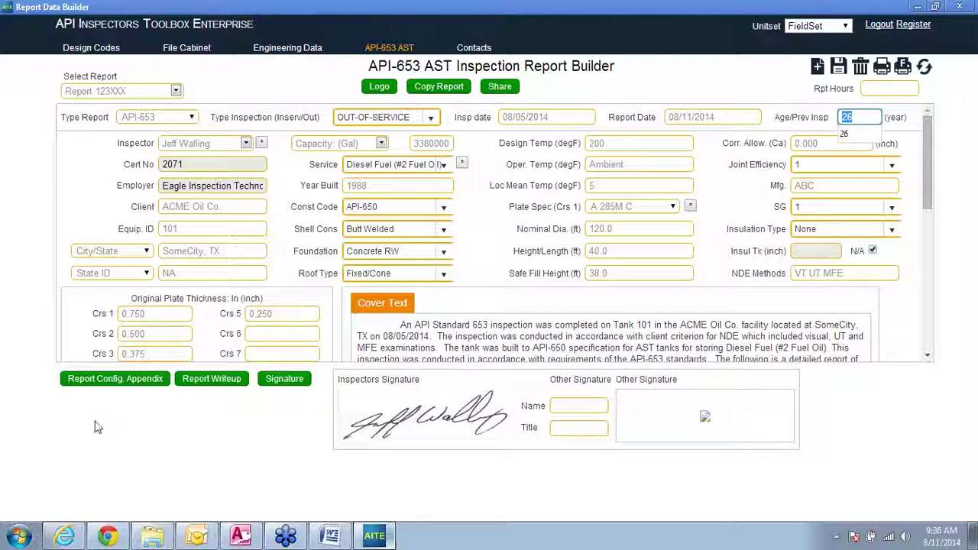
left_click(117, 380)
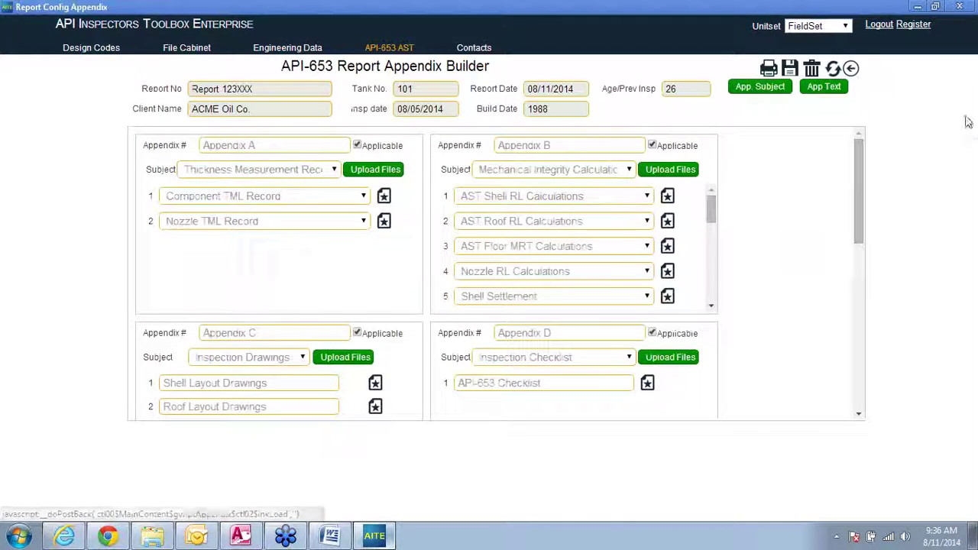
left_click(852, 68)
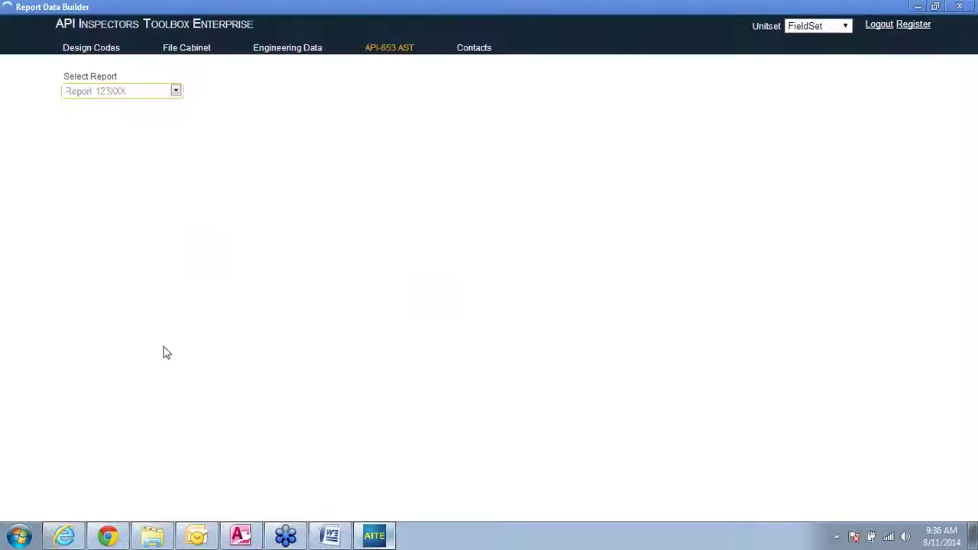
Step: Review the original plate thickness entries for shell courses 1, 2 and 5 in the report data
left_click(129, 314)
left_click(117, 334)
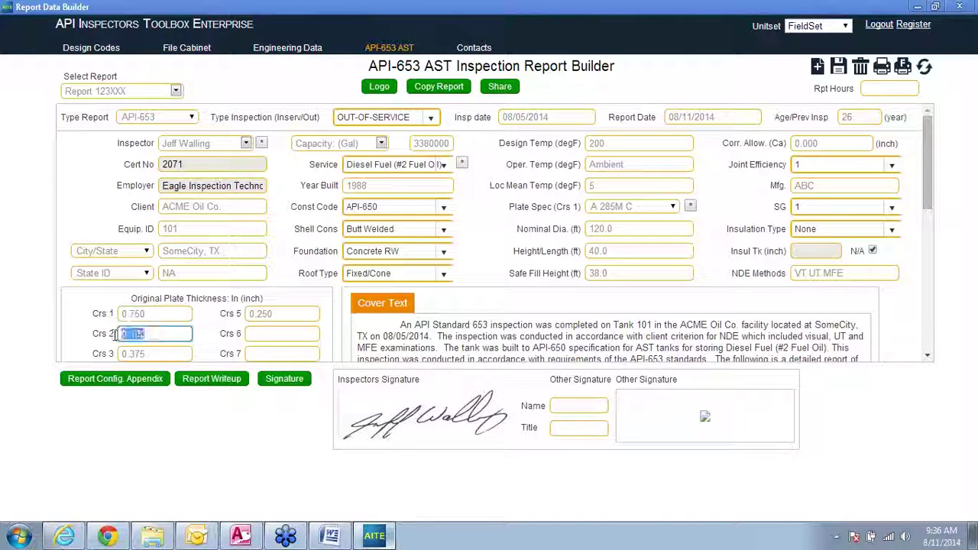
left_click(166, 313)
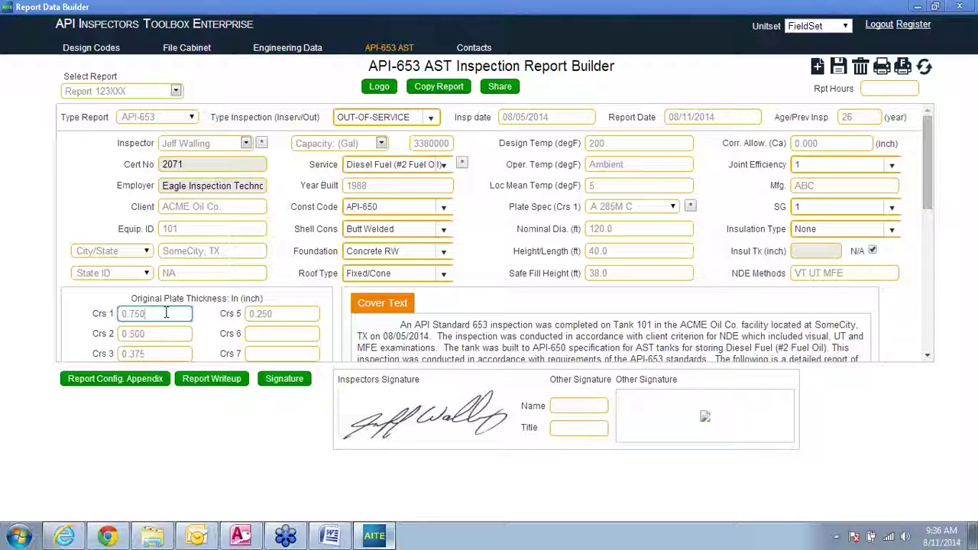
left_click_drag(165, 314, 108, 319)
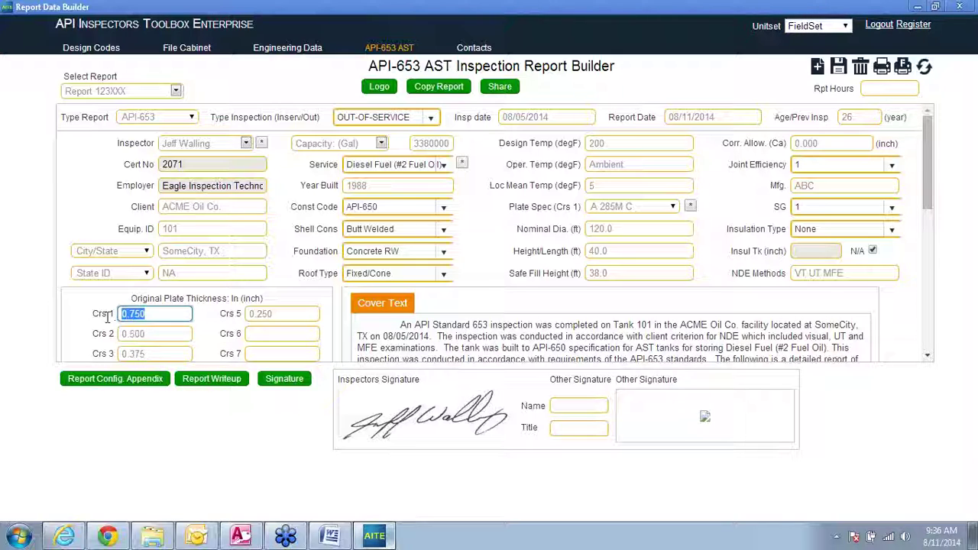
left_click(169, 314)
left_click(306, 312)
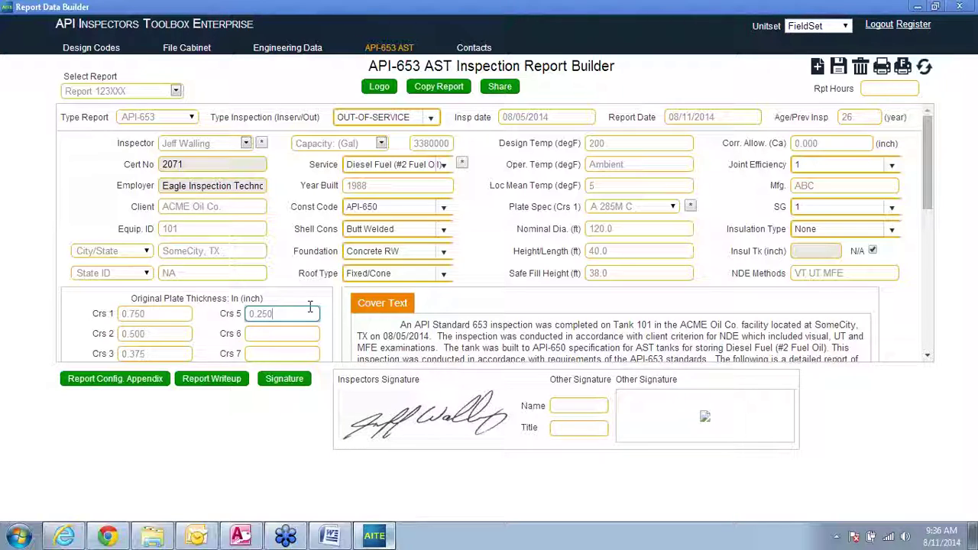
Step: Review the tank's design and operating temperatures, nominal diameter, height and safe fill height in the report data
left_click(646, 163)
left_click(647, 145)
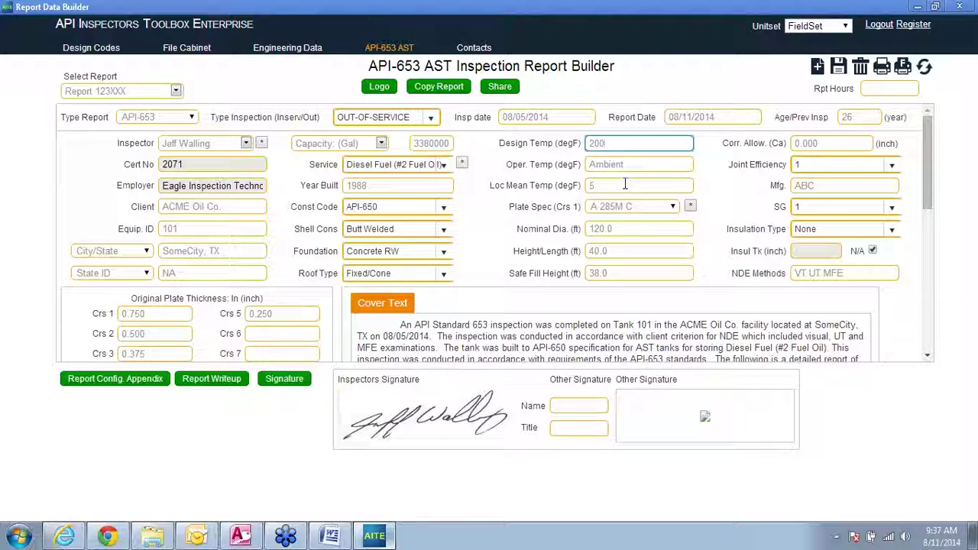
left_click(659, 232)
left_click(653, 252)
left_click(649, 273)
left_click(650, 252)
left_click(648, 229)
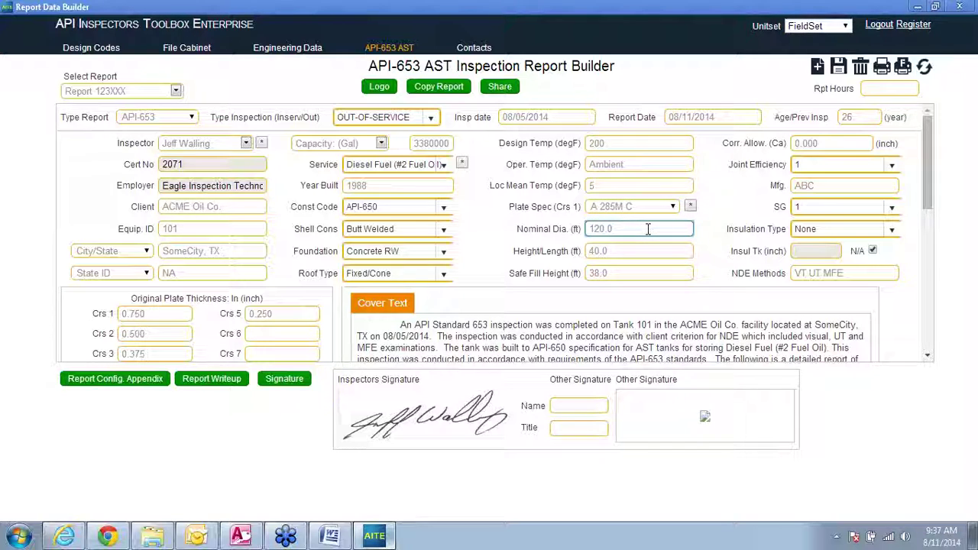
left_click(641, 252)
left_click(644, 273)
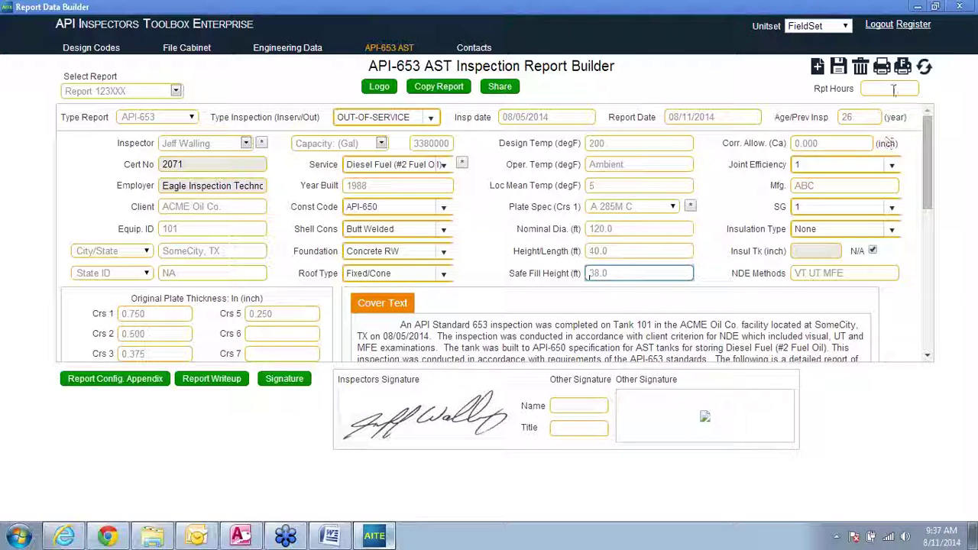
Step: Mark the Manufacturers Data Sheets appendix as not applicable in the appendix builder and save the appendix configuration
left_click(155, 386)
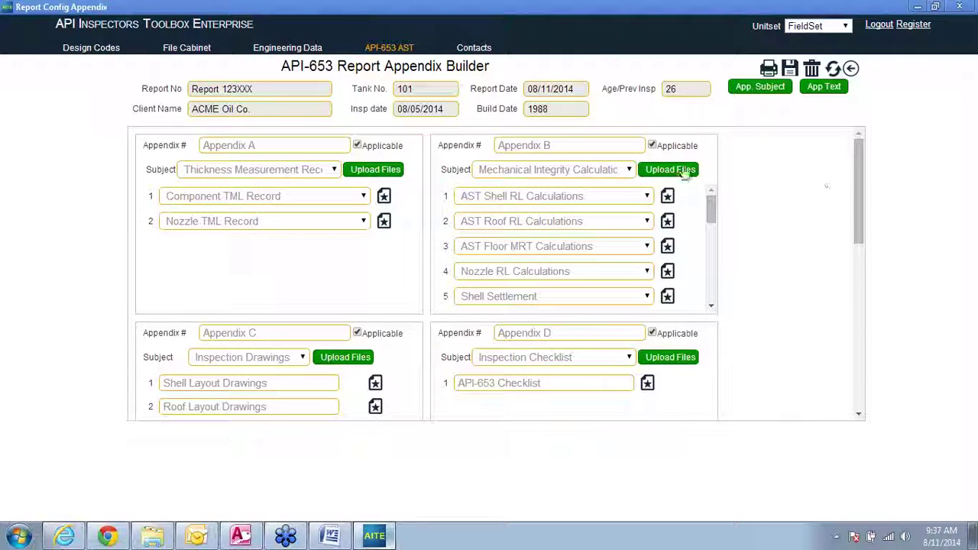
left_click(859, 417)
left_click(859, 417)
scroll(859, 416, "down", 3)
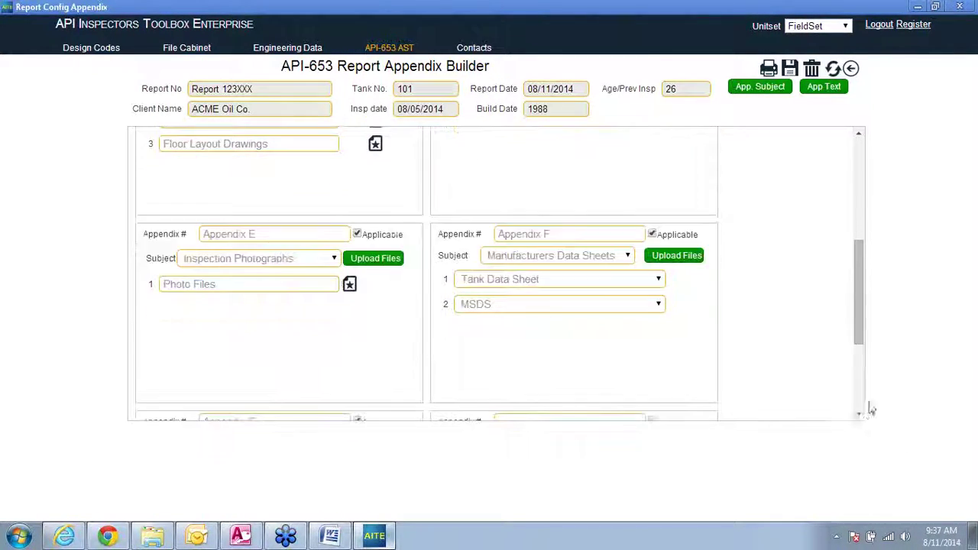
left_click(859, 417)
left_click(652, 206)
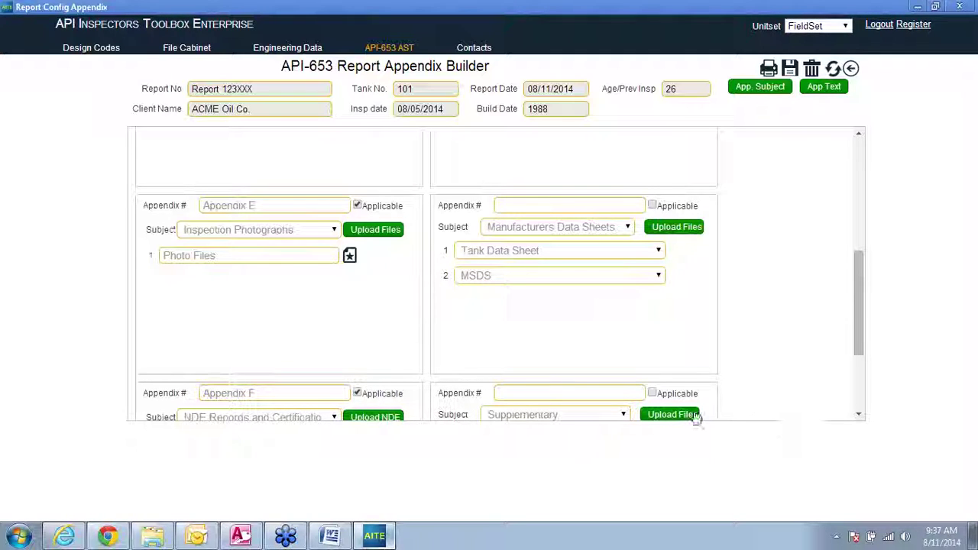
left_click(790, 68)
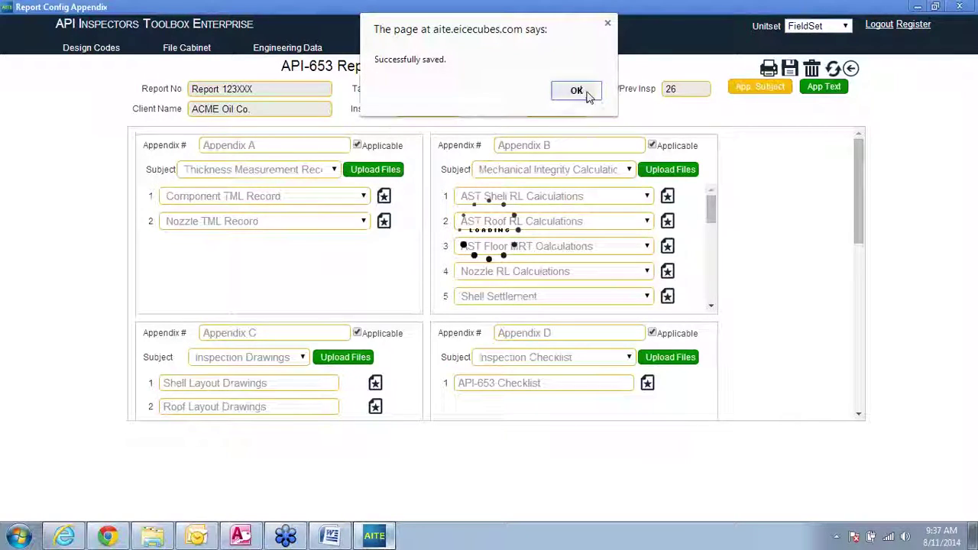
left_click(585, 94)
left_click(859, 153)
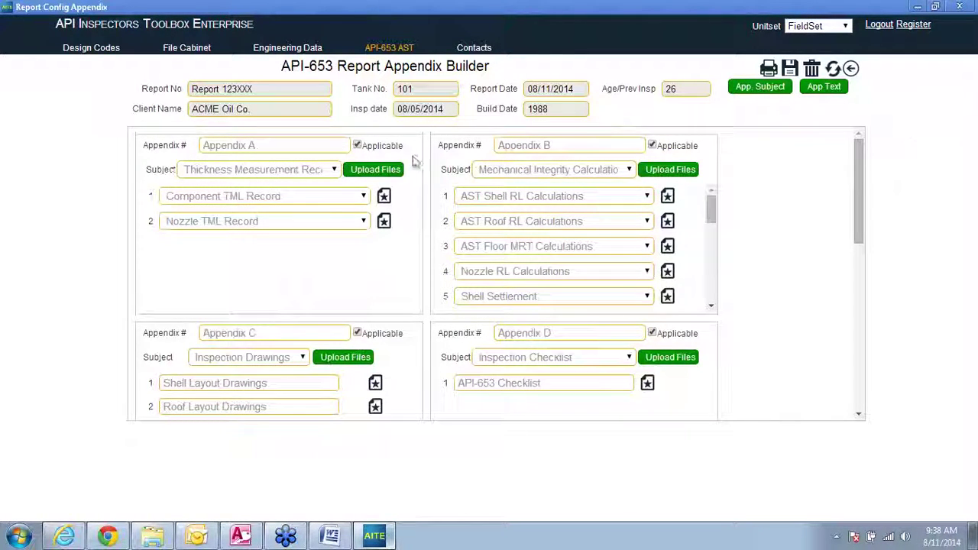
Step: Open the Component TML Record from Appendix A, set CML 001 to Shell Crs 1 at location Chime Q1-Q2, and select that row
left_click(383, 197)
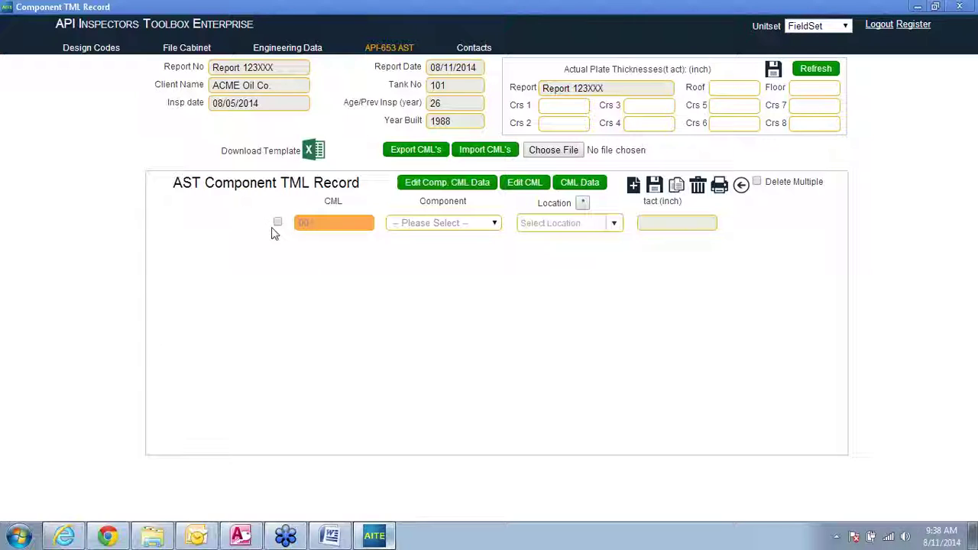
left_click(493, 222)
left_click(449, 251)
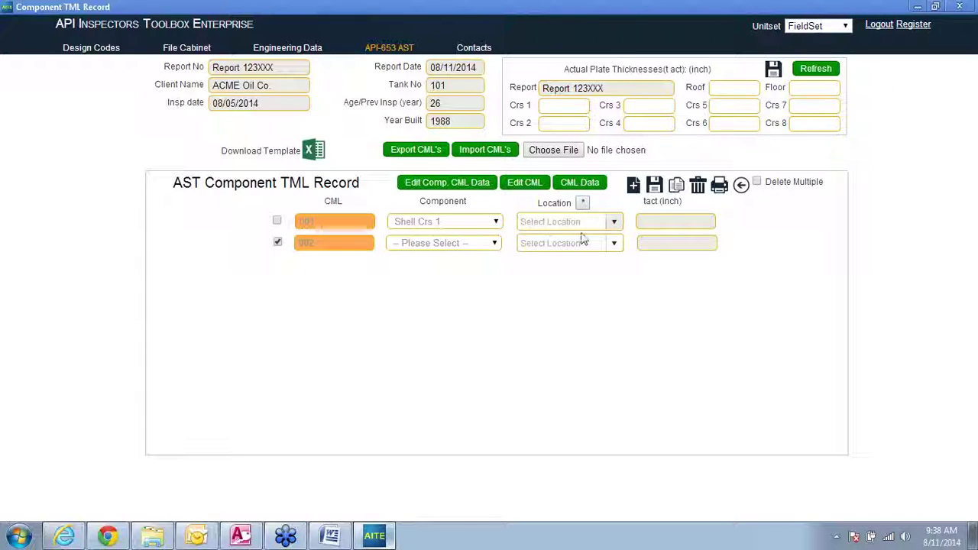
left_click(614, 223)
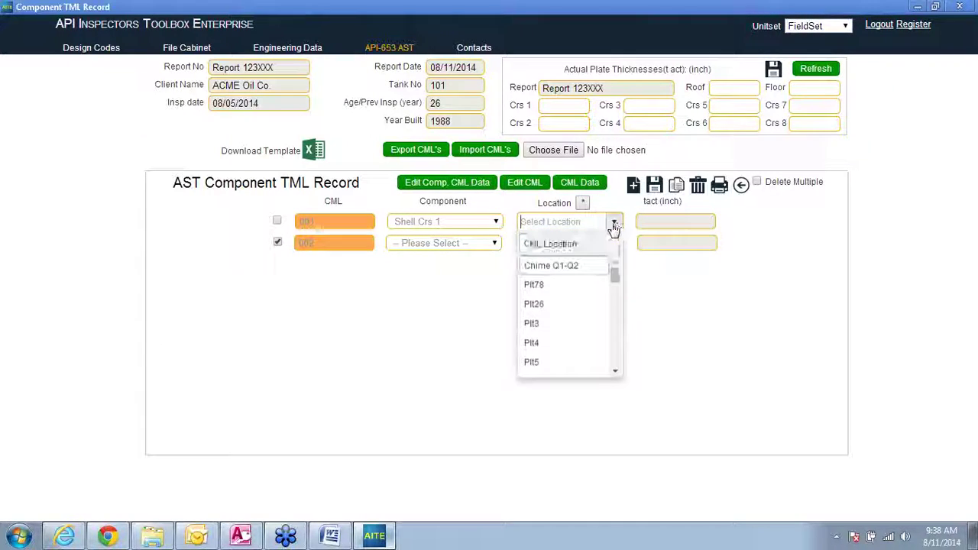
left_click(575, 265)
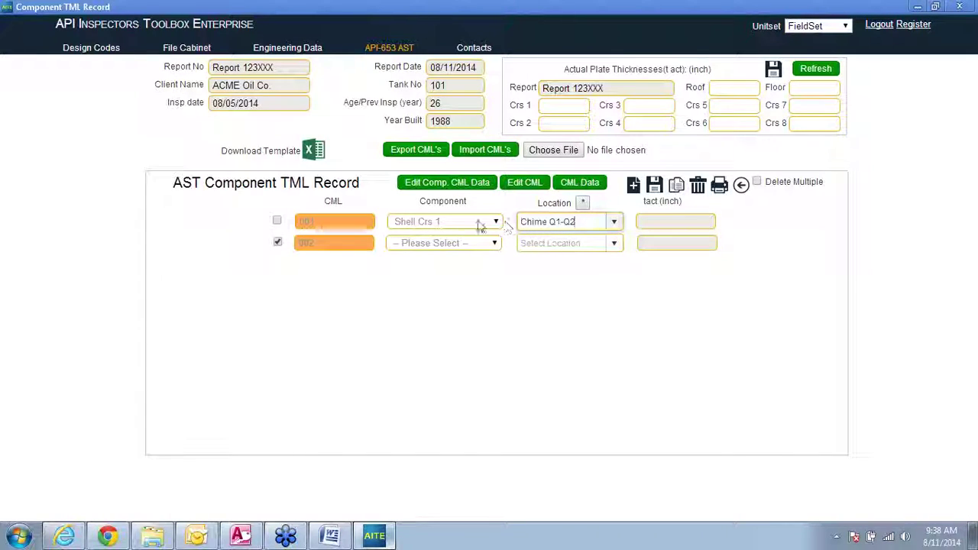
left_click(277, 221)
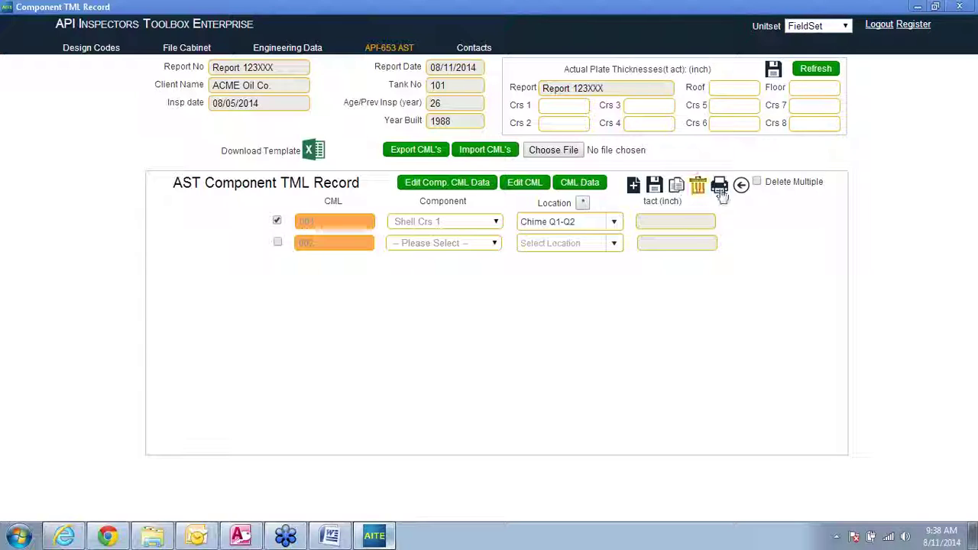
Step: Duplicate the CML 001 row in the AST Component TML Record until the Shell Crs 1 rows run through CML 022
left_click(677, 187)
left_click(677, 189)
left_click(678, 189)
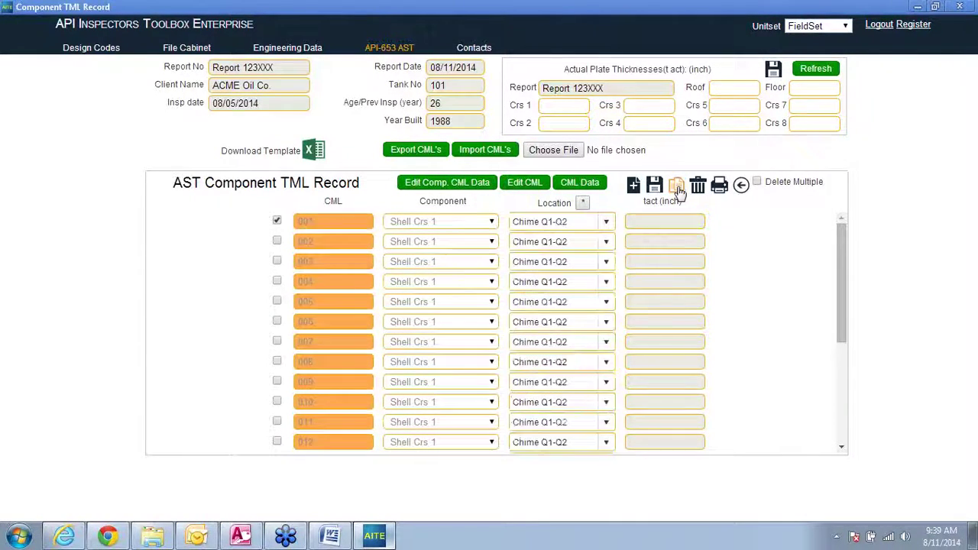
left_click(841, 449)
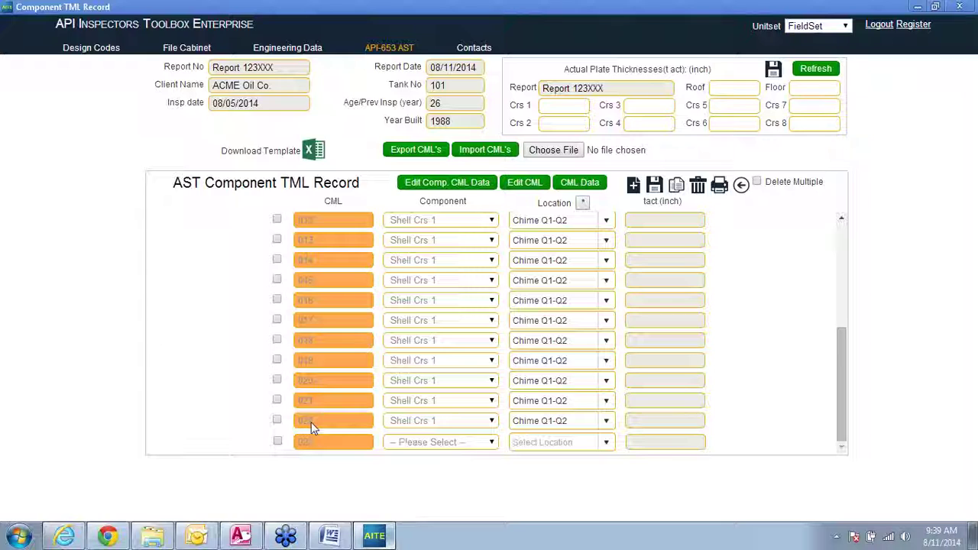
left_click(841, 219)
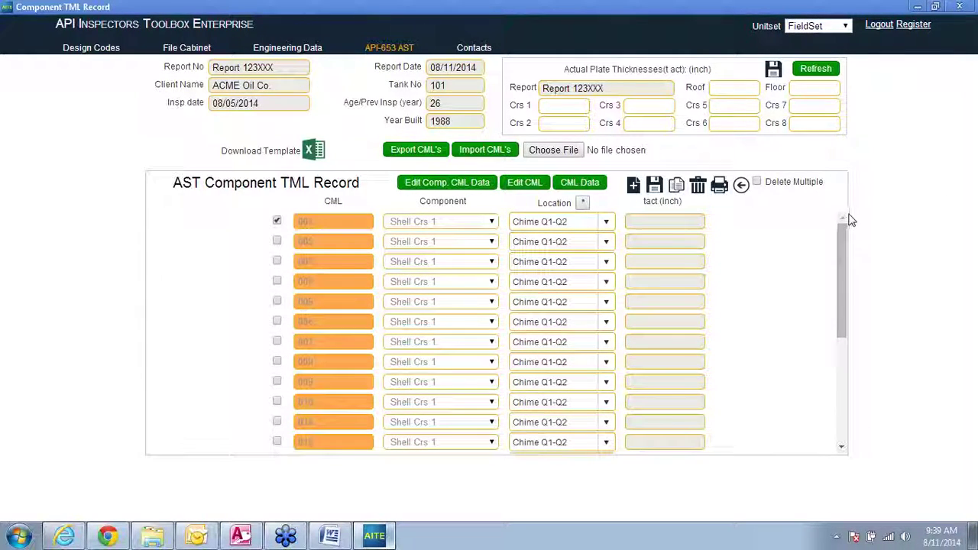
Step: Export the CMLs to Excel and save the workbook as ASTCompTMLExport in the Documents library's AA Export folder, replacing the existing file
left_click(413, 154)
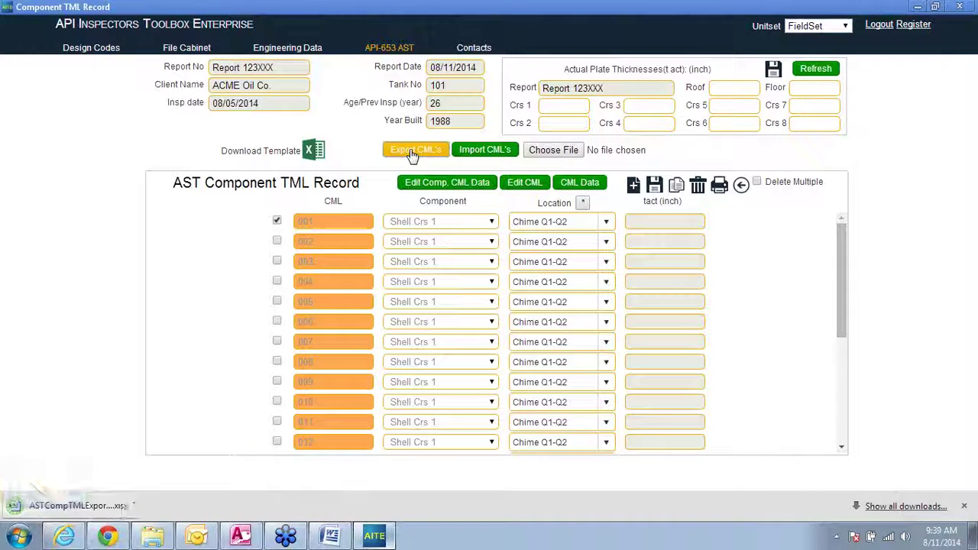
left_click(77, 505)
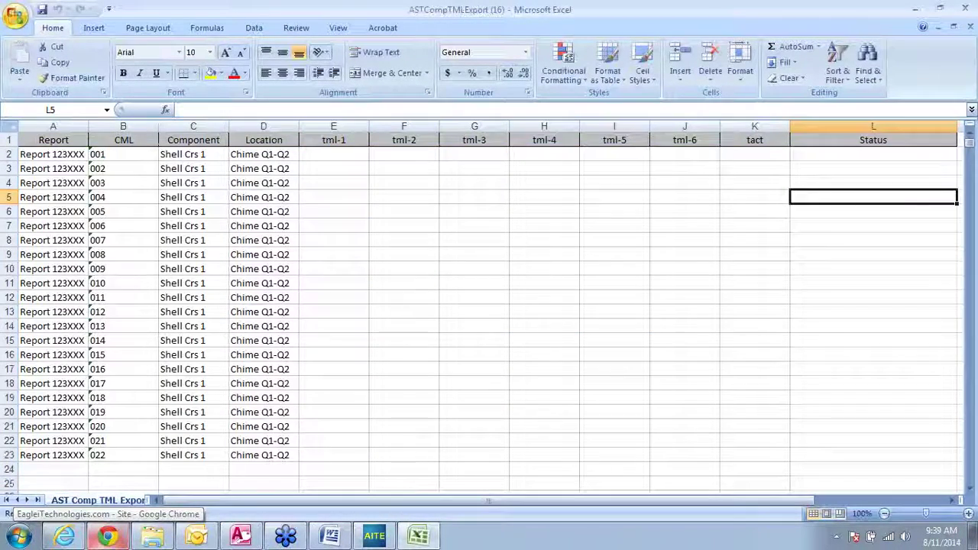
left_click(16, 15)
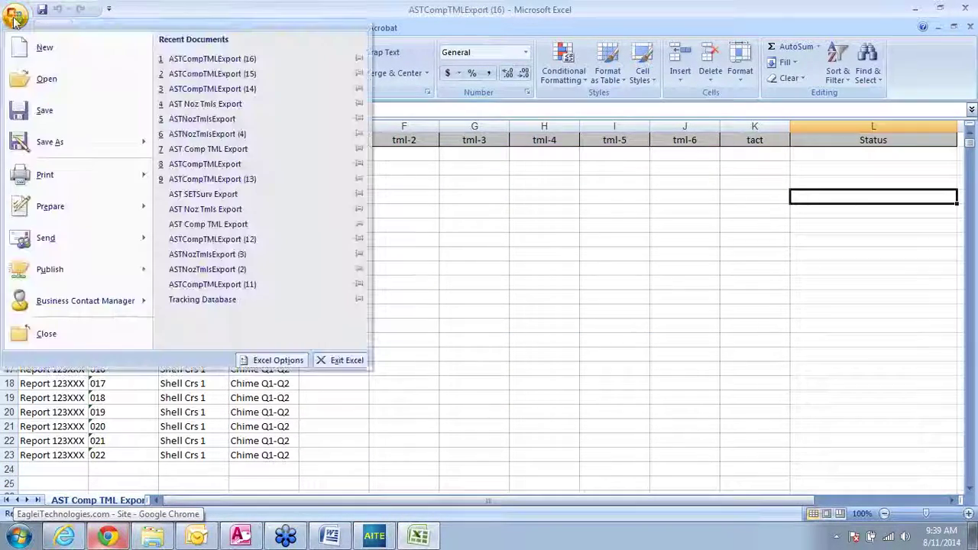
left_click(51, 141)
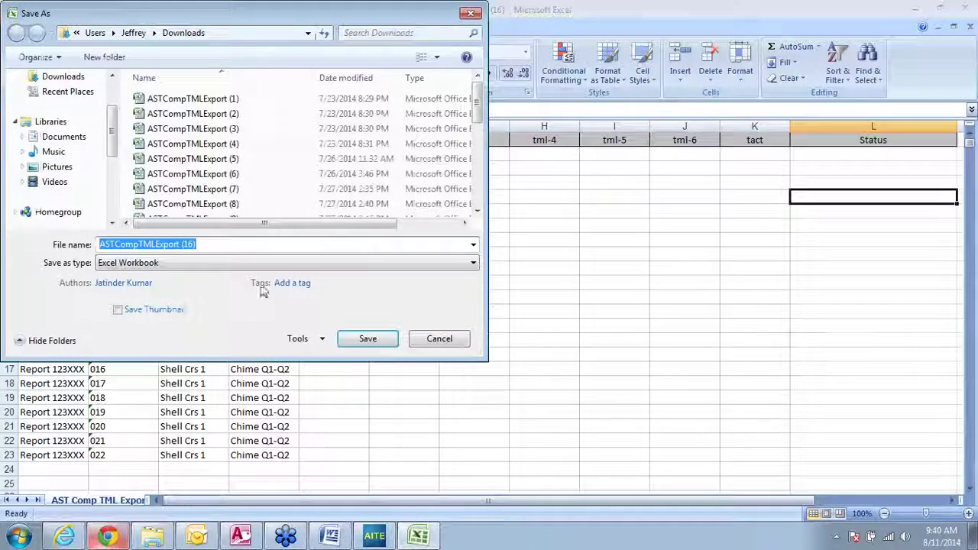
left_click(237, 245)
key("BackSpace")
key("BackSpace")
key("BackSpace")
key("BackSpace")
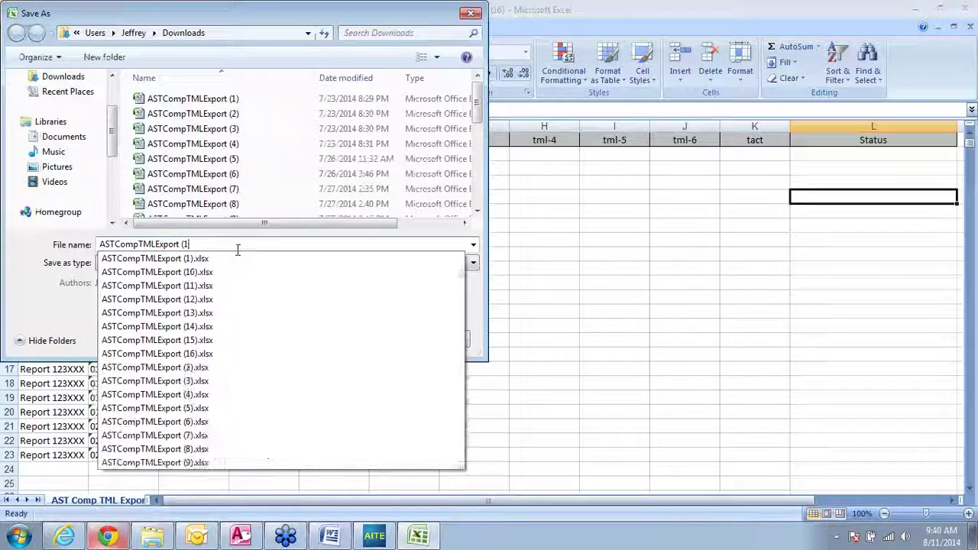
key("BackSpace")
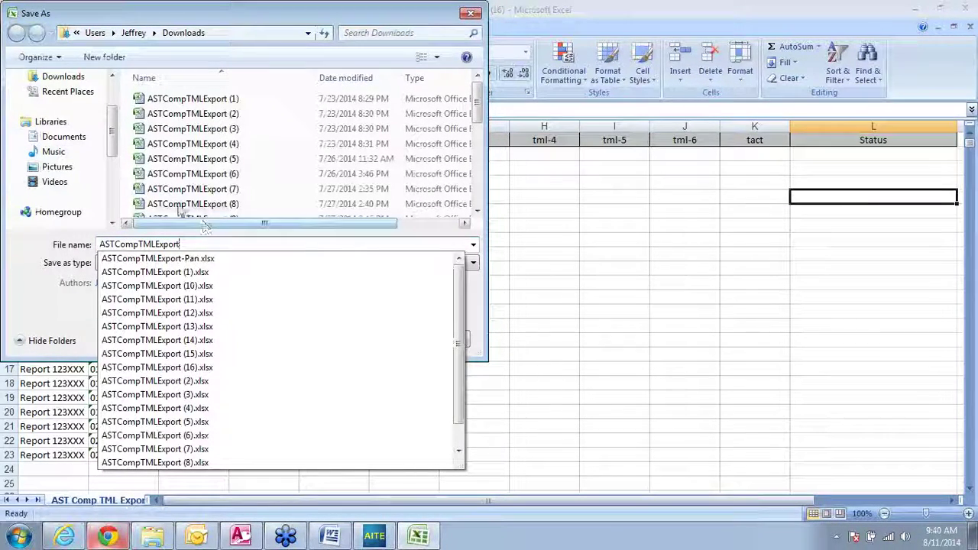
left_click(63, 138)
double_click(186, 175)
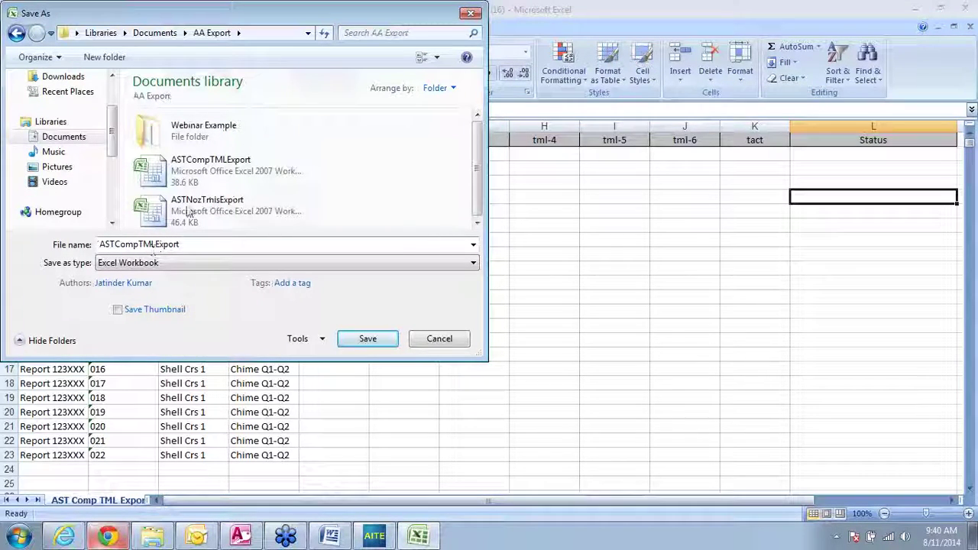
left_click(369, 341)
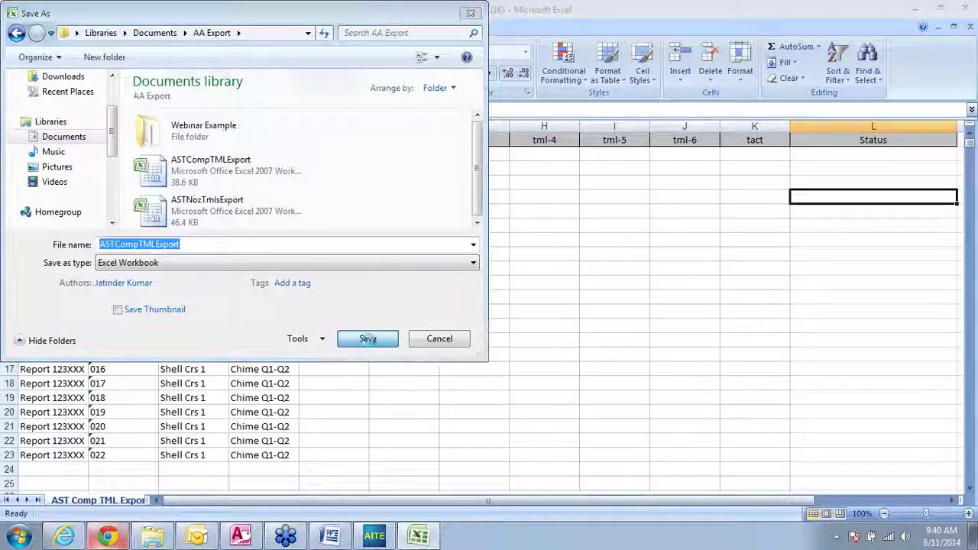
left_click(527, 271)
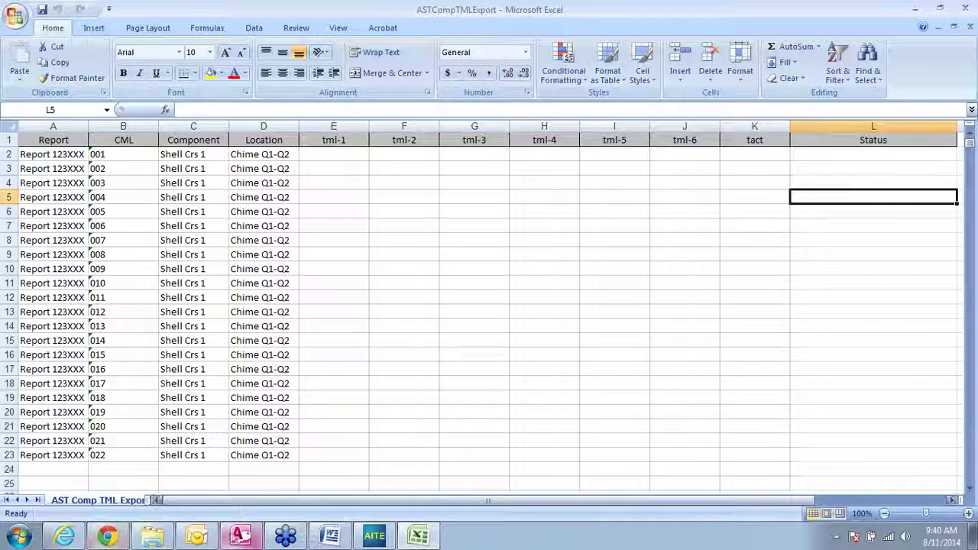
Step: Open the AST Comp TML Export workbook from the Raw Data folder under AA Export, Webinar Example, Archives
left_click(409, 538)
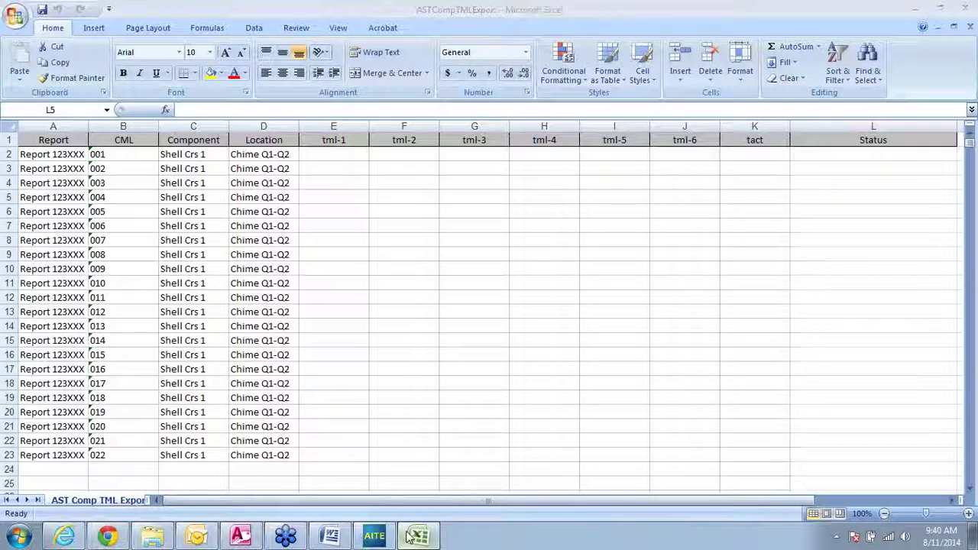
left_click(416, 537)
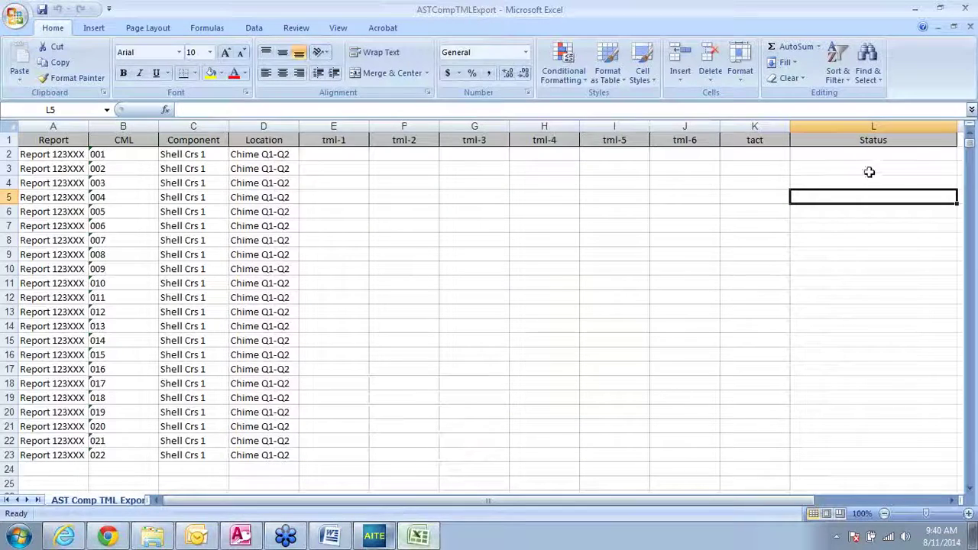
left_click(917, 9)
left_click(918, 7)
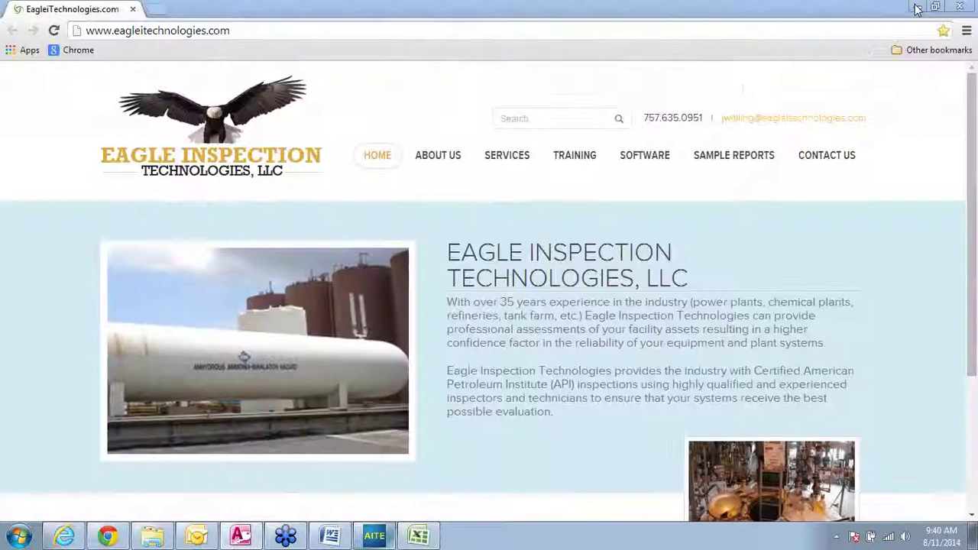
left_click(915, 9)
left_click(960, 9)
left_click_drag(507, 180, 509, 31)
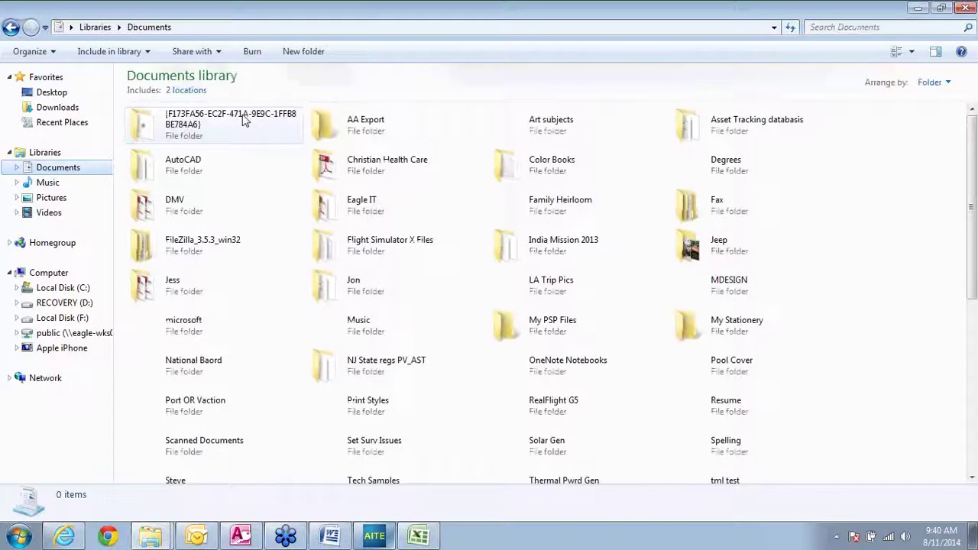
left_click(353, 126)
double_click(354, 126)
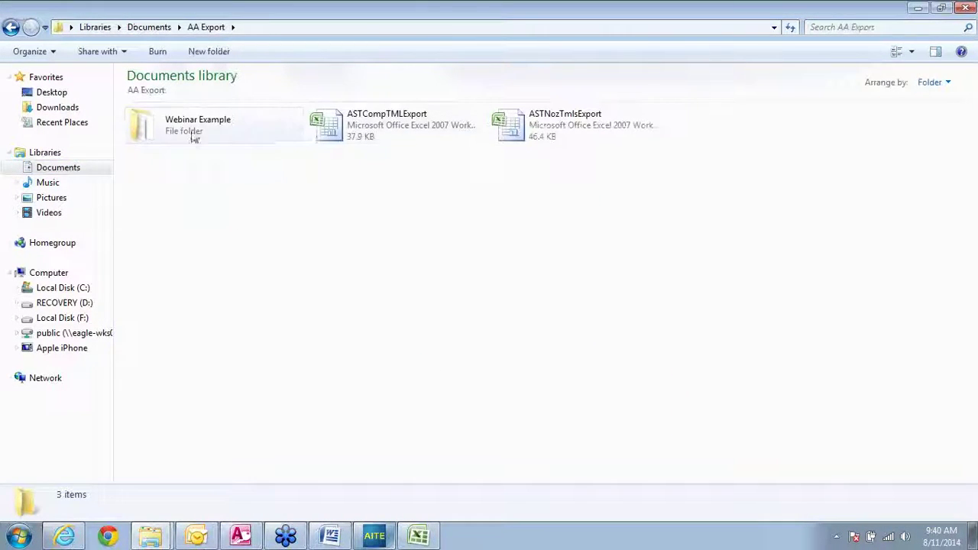
double_click(148, 126)
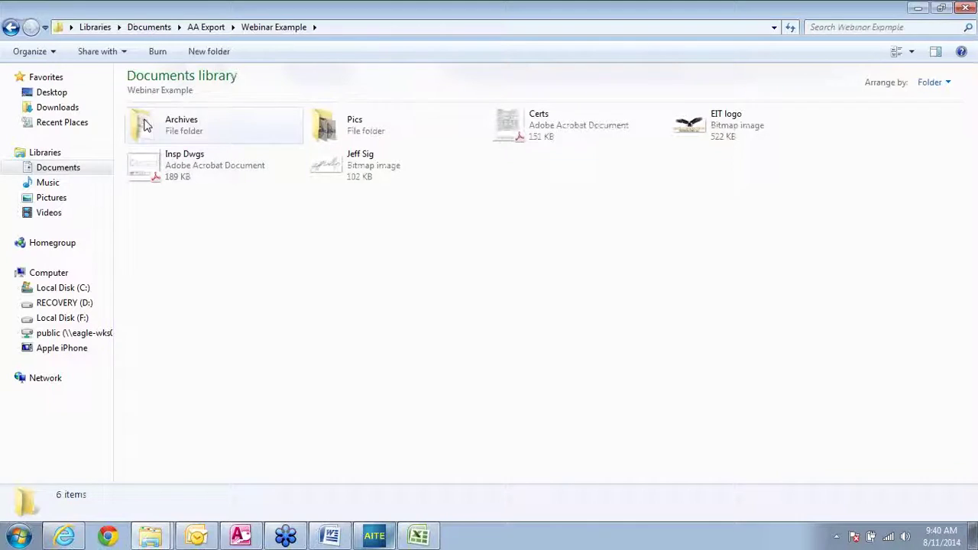
double_click(147, 126)
double_click(160, 141)
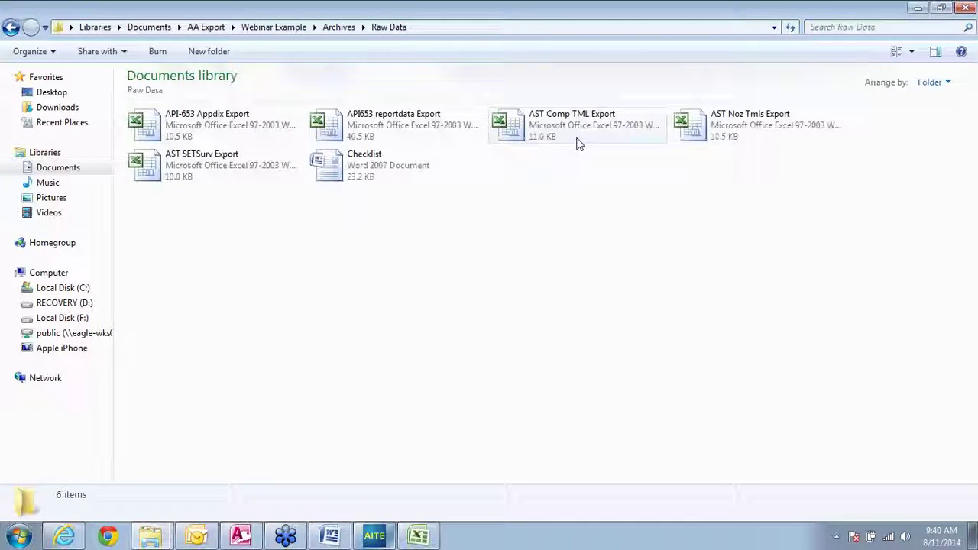
double_click(512, 130)
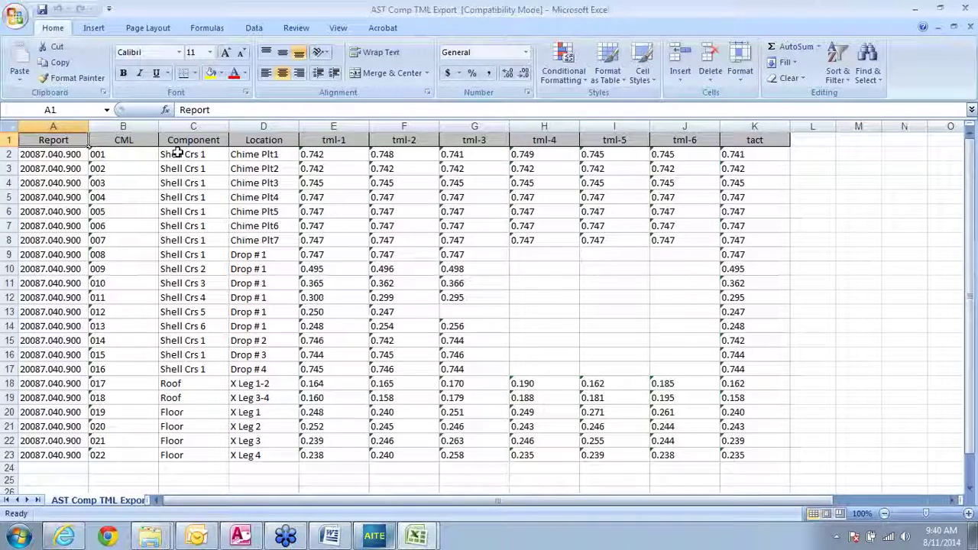
Step: Copy the component, location and tml-1 to tml-6 data in C2:J23 and paste it into ASTCompTMLExport starting at cell C2
left_click(199, 154)
left_click_drag(199, 154, 677, 451)
key("ctrl+c")
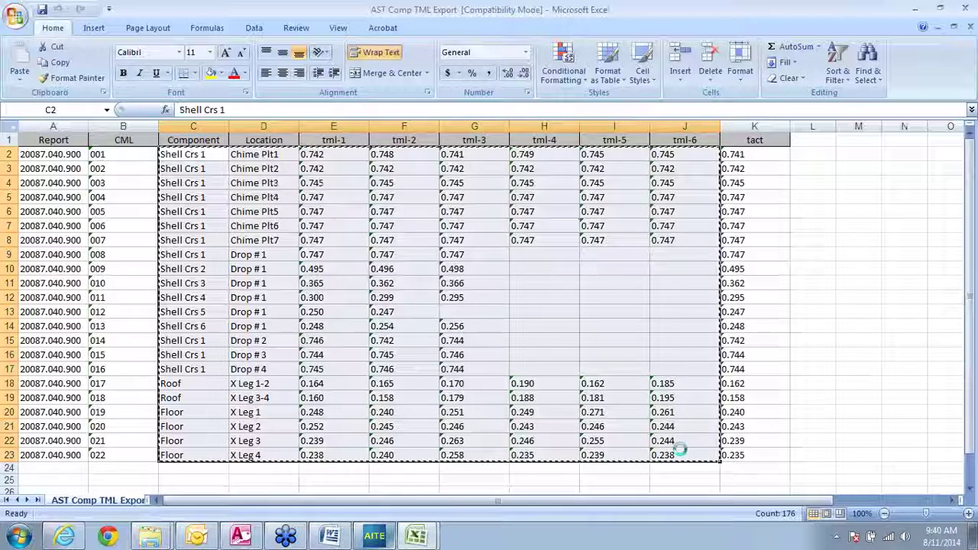
left_click(416, 538)
left_click(378, 475)
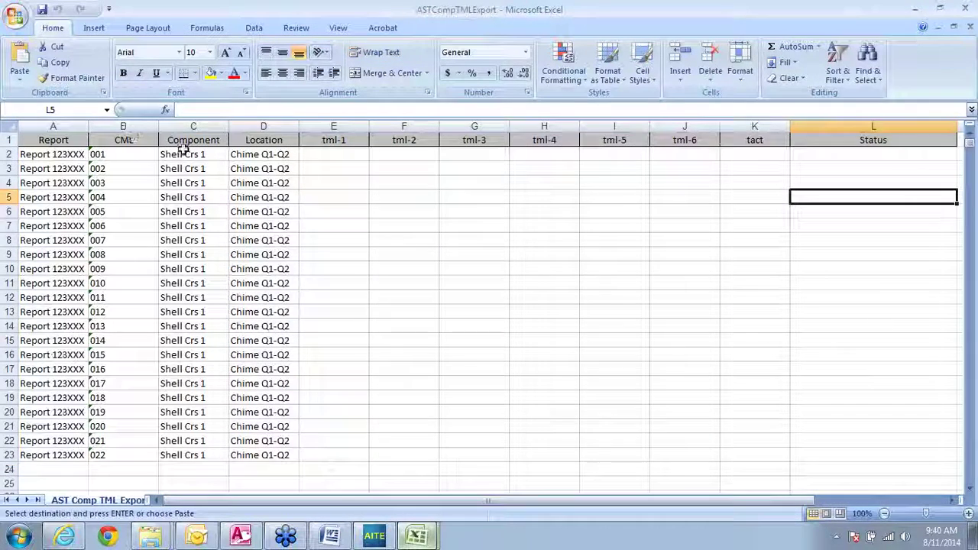
left_click(185, 155)
key("ctrl+v")
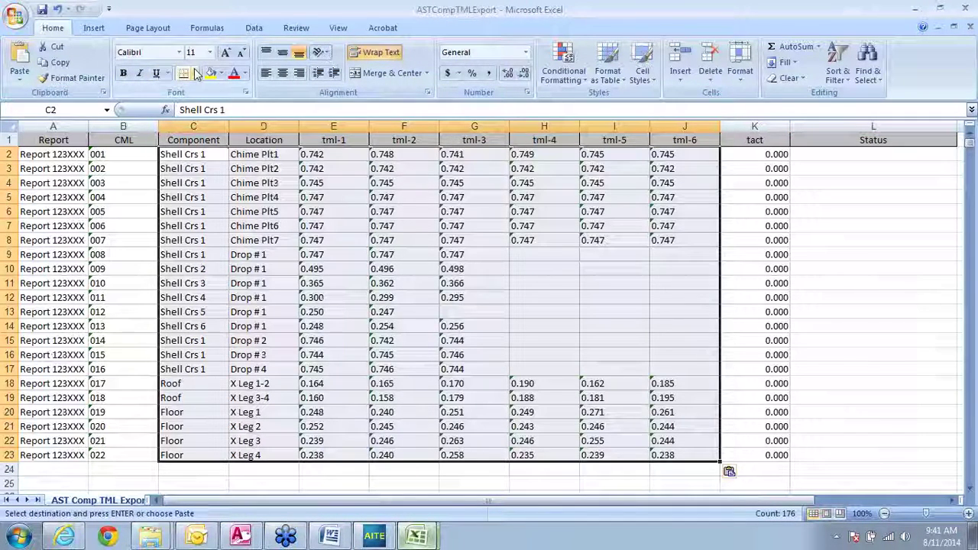
Step: Save the updated ASTCompTMLExport workbook and close both workbooks
left_click(386, 170)
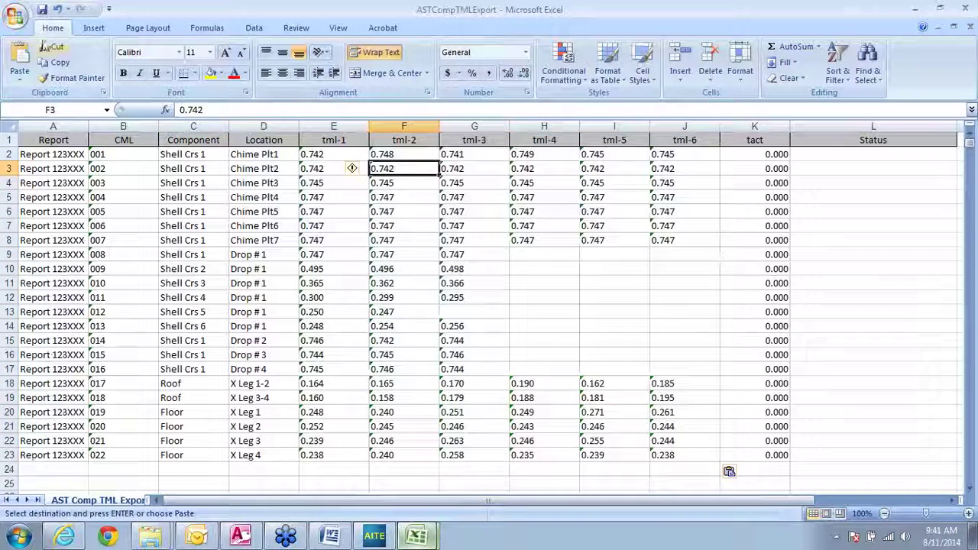
left_click(42, 10)
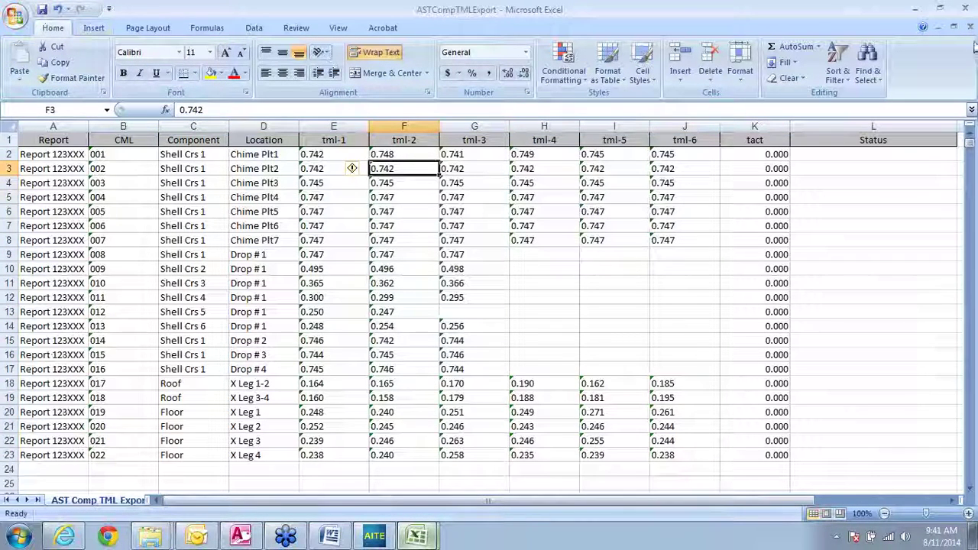
left_click(969, 28)
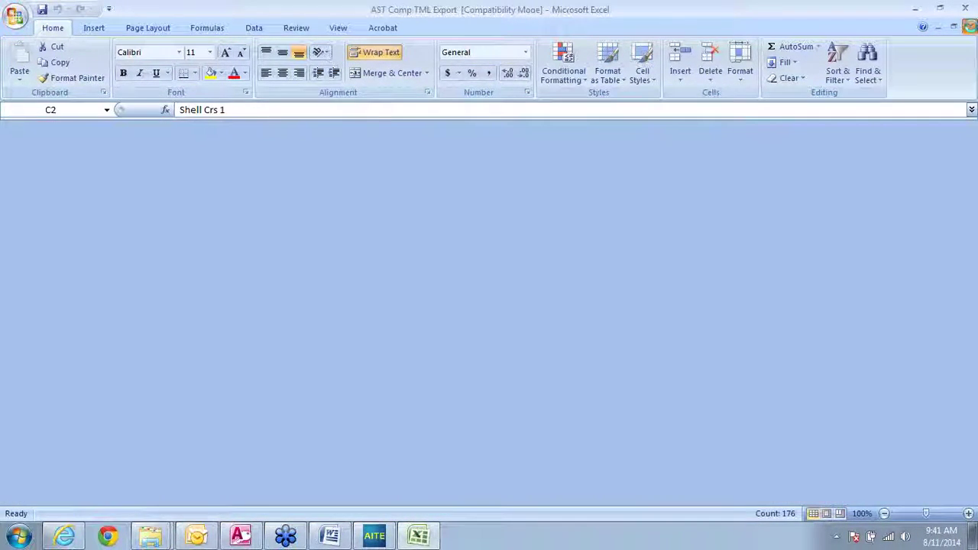
left_click(969, 28)
Step: Switch back to API Inspectors Toolbox Enterprise and open the file chooser for the CML import
left_click(336, 502)
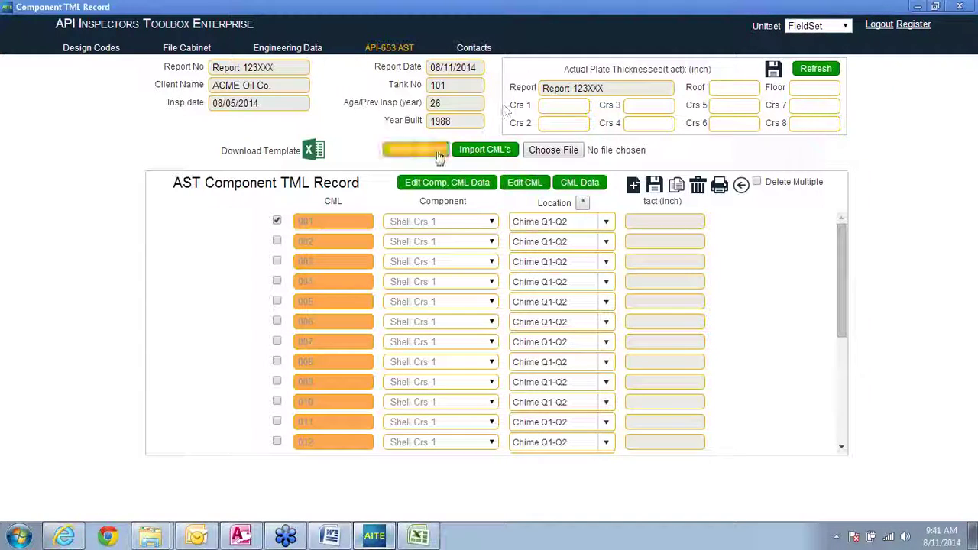
left_click(537, 153)
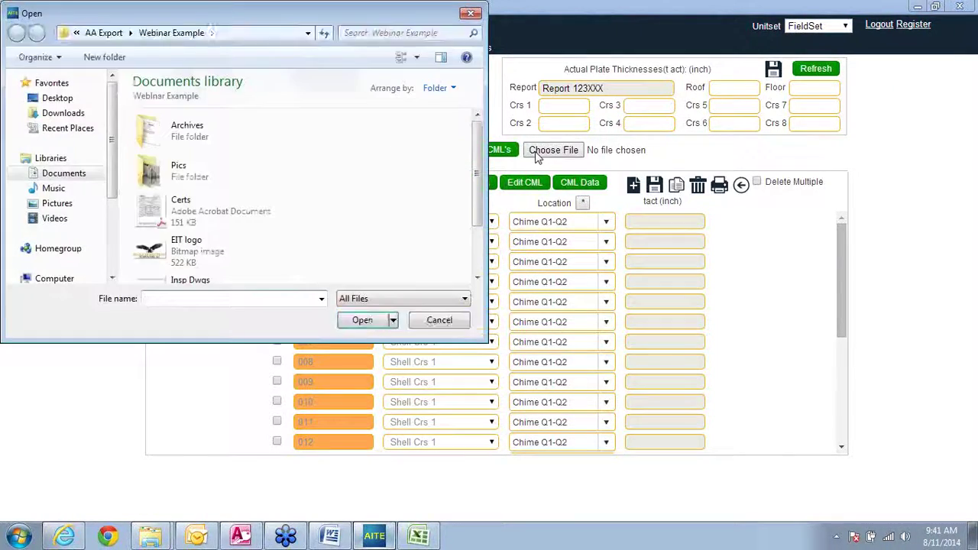
Step: Import the component CMLs from the ASTCompTMLExport file in the AA Export folder of the Documents library
left_click(76, 173)
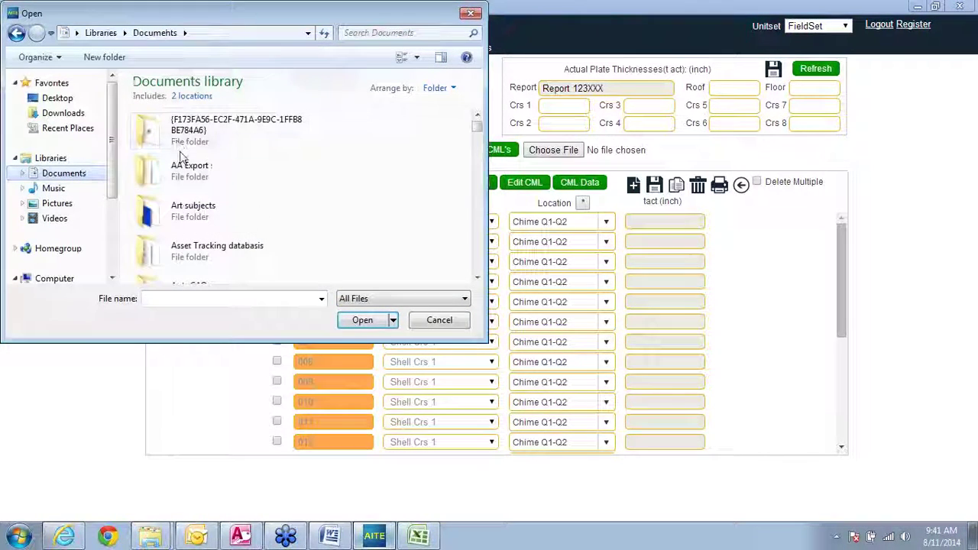
left_click(186, 171)
double_click(185, 171)
left_click(183, 171)
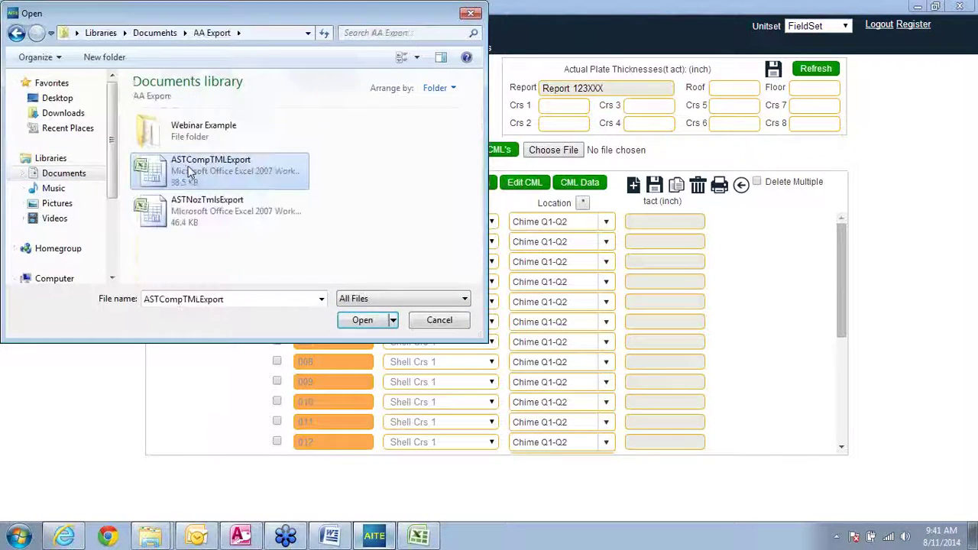
left_click(367, 321)
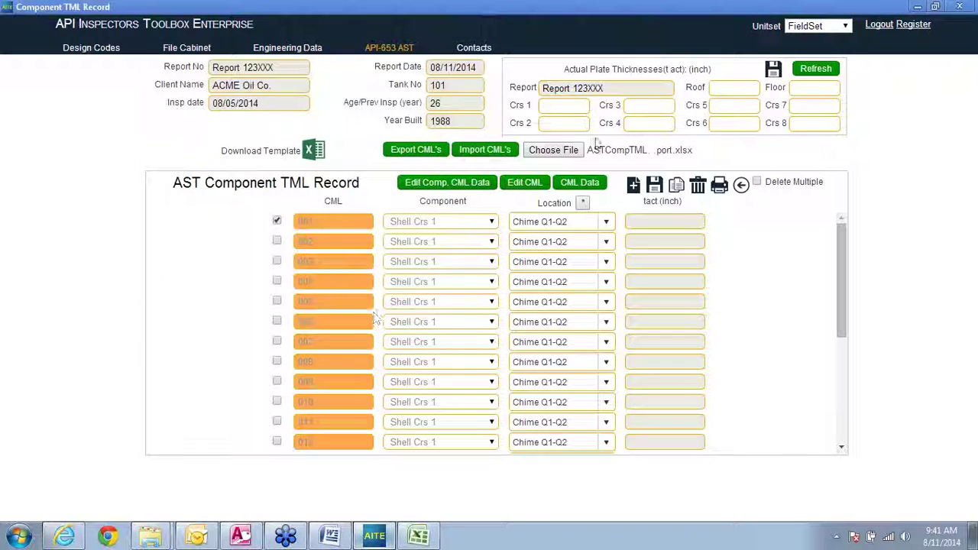
left_click(493, 153)
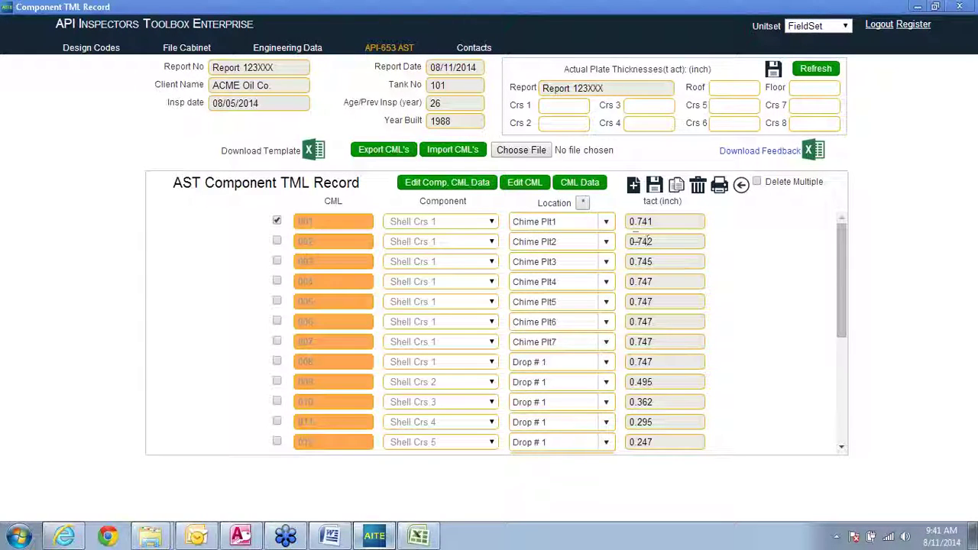
Step: Examine the Component CML Data, comparing CML 001's Tml-1 to Tml-6 readings with its Tact value, and close the data window
left_click(582, 182)
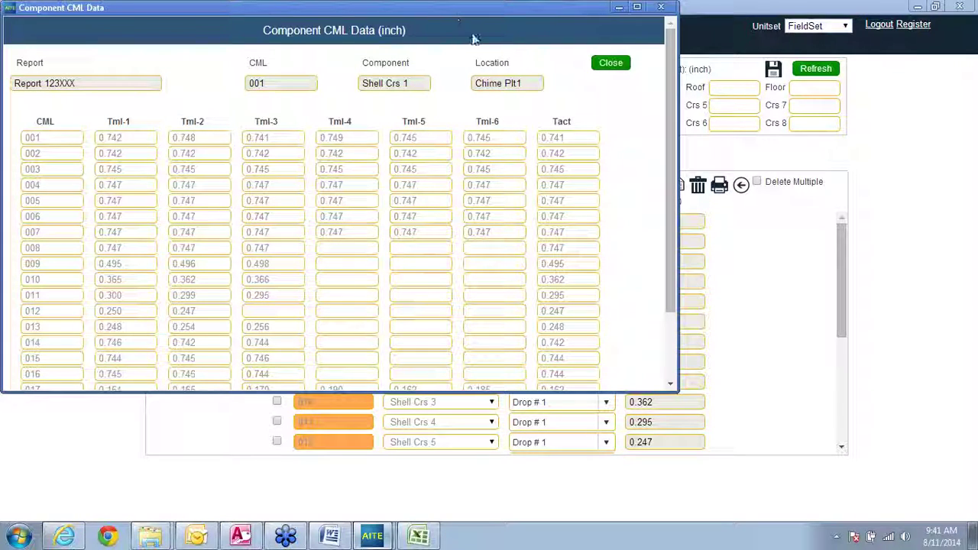
left_click_drag(502, 15, 654, 42)
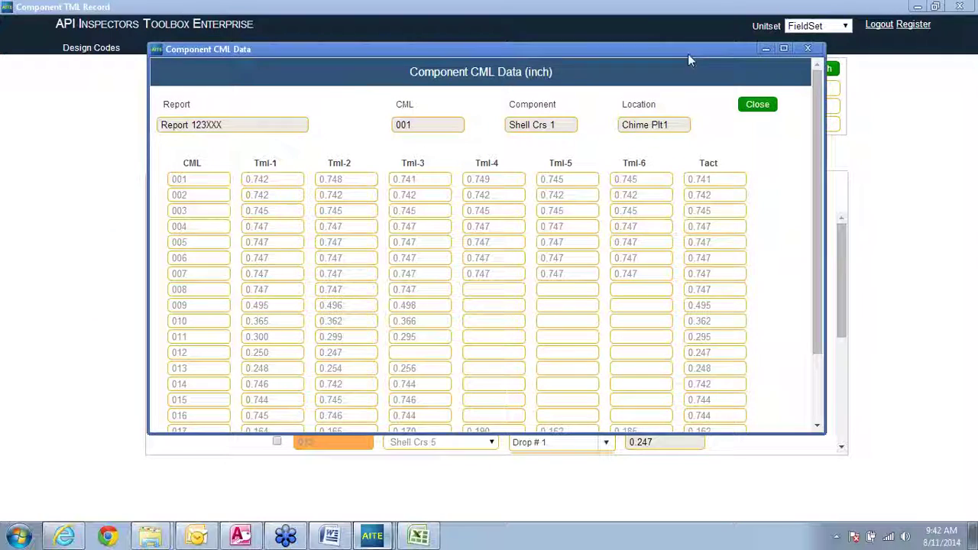
left_click(503, 179)
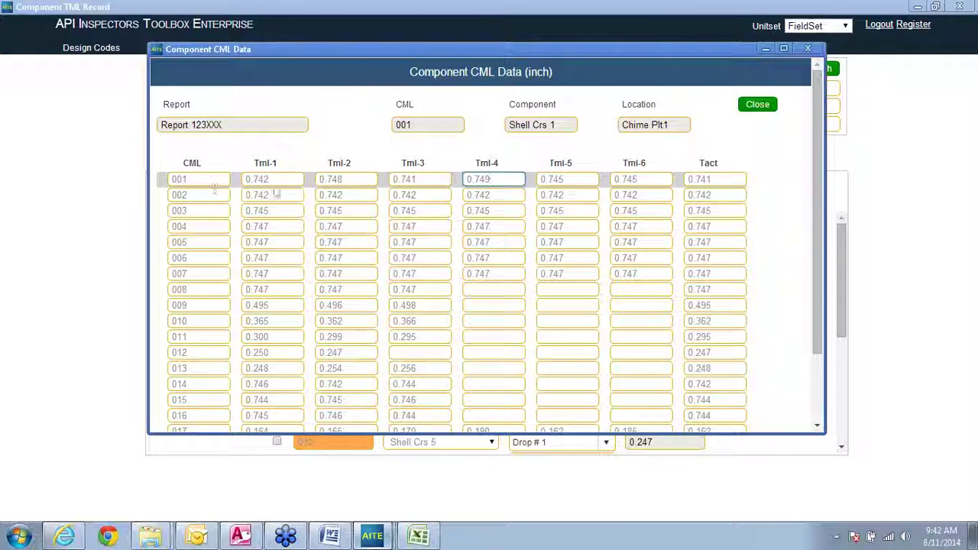
left_click(730, 180)
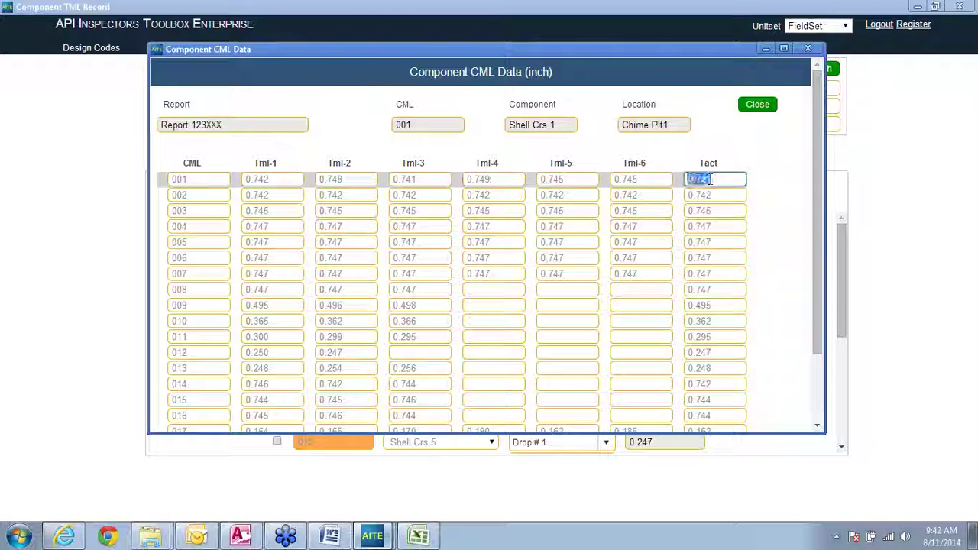
left_click(291, 181)
left_click(416, 182)
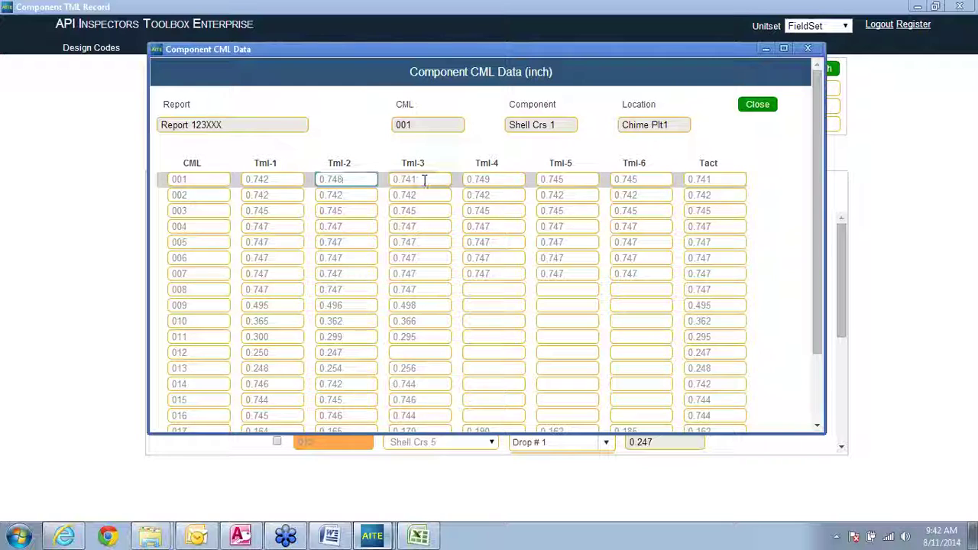
left_click(504, 183)
left_click(577, 180)
left_click(650, 179)
left_click(727, 178)
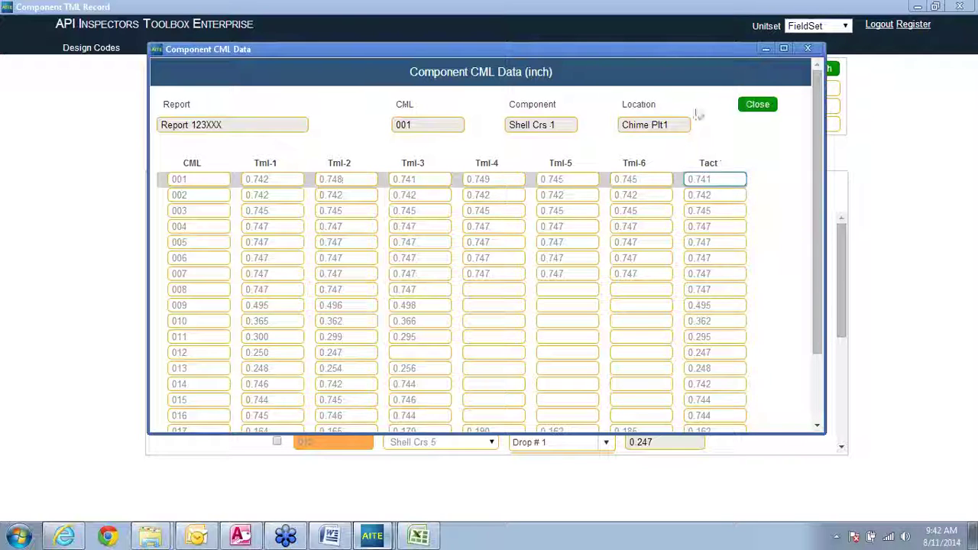
left_click_drag(723, 50, 726, 220)
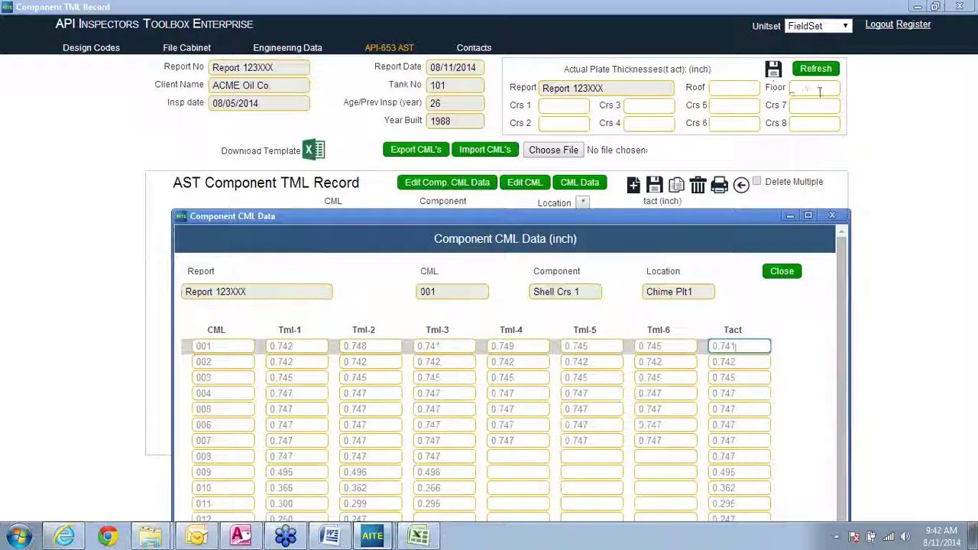
left_click(781, 273)
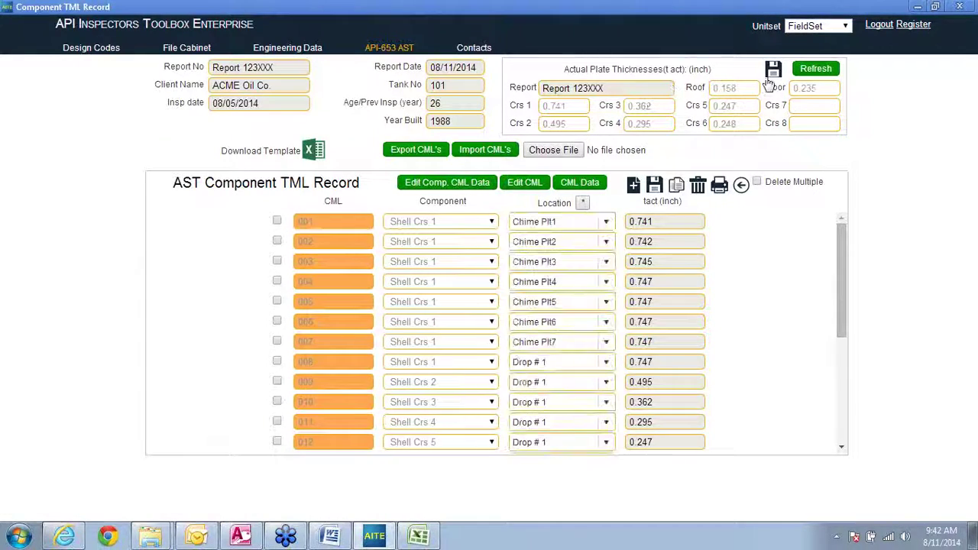
Step: Compare the Crs 1 actual plate thickness with CML 001's tact reading and save the component TML record
left_click(580, 108)
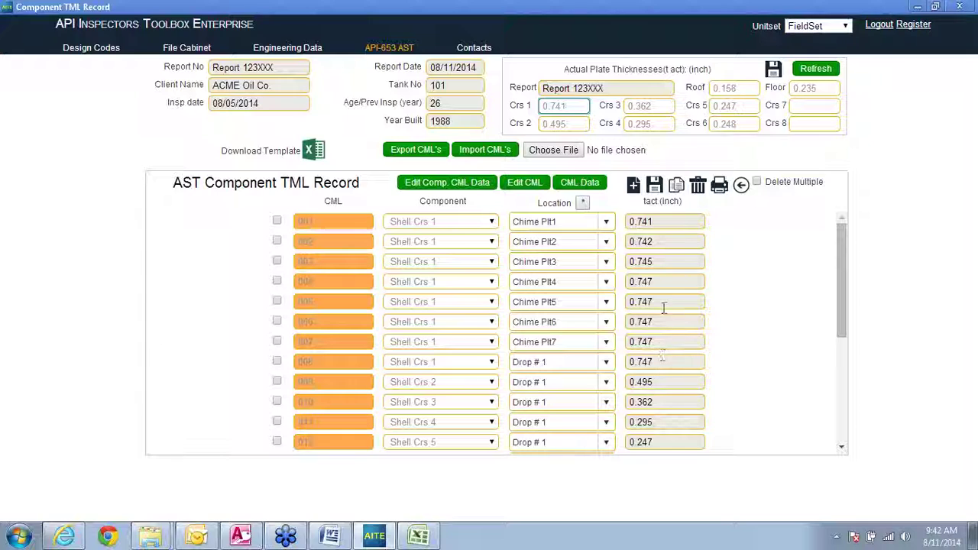
left_click(664, 221)
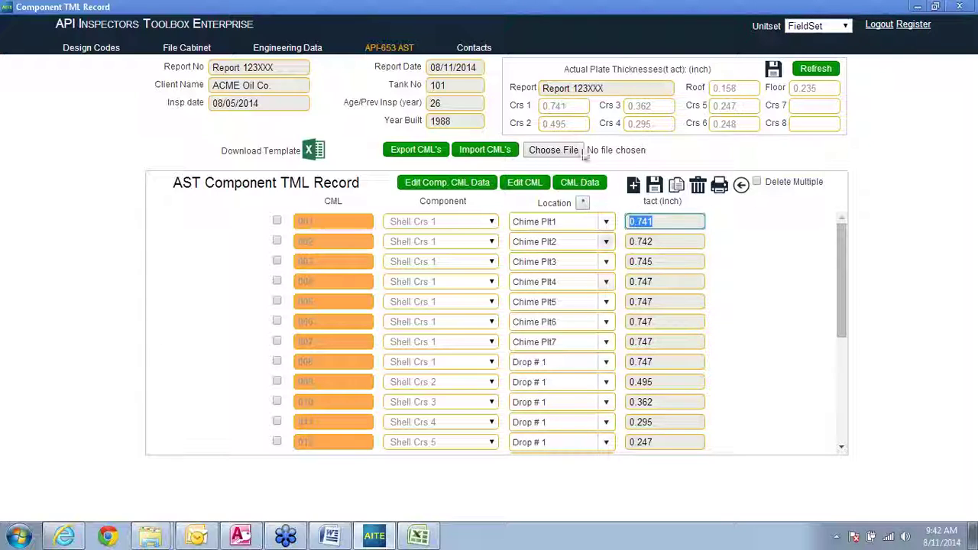
left_click(569, 107)
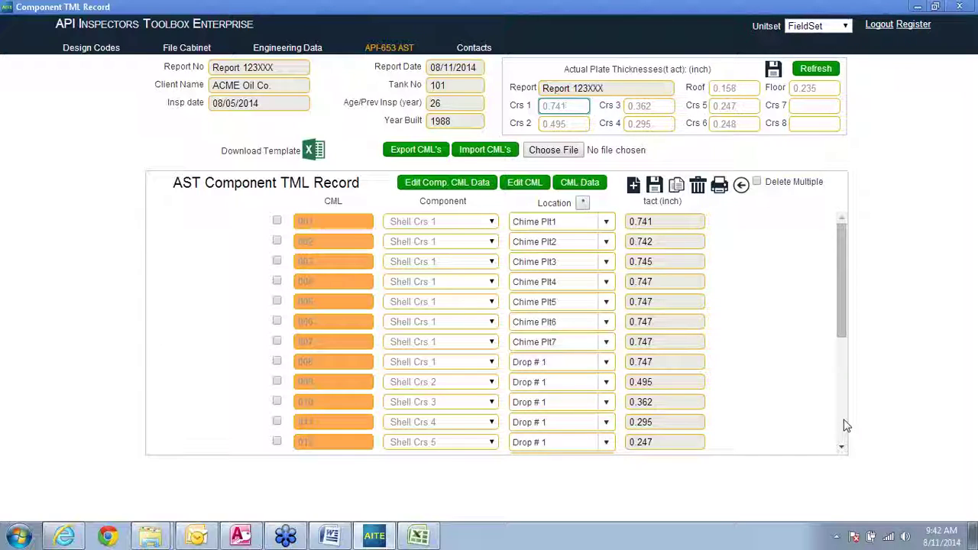
left_click(655, 184)
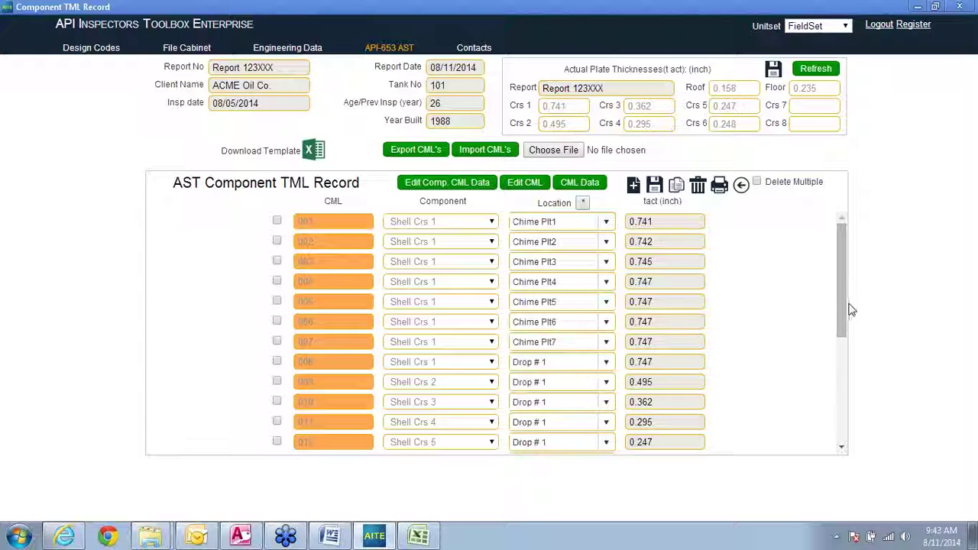
Step: Export the component TML record as a PDF report and open the downloaded file
left_click(720, 189)
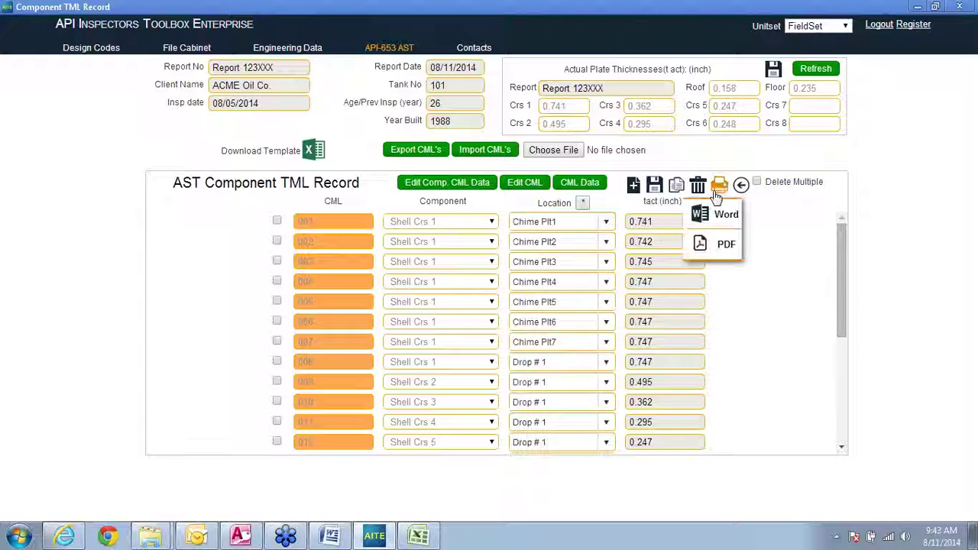
left_click(719, 248)
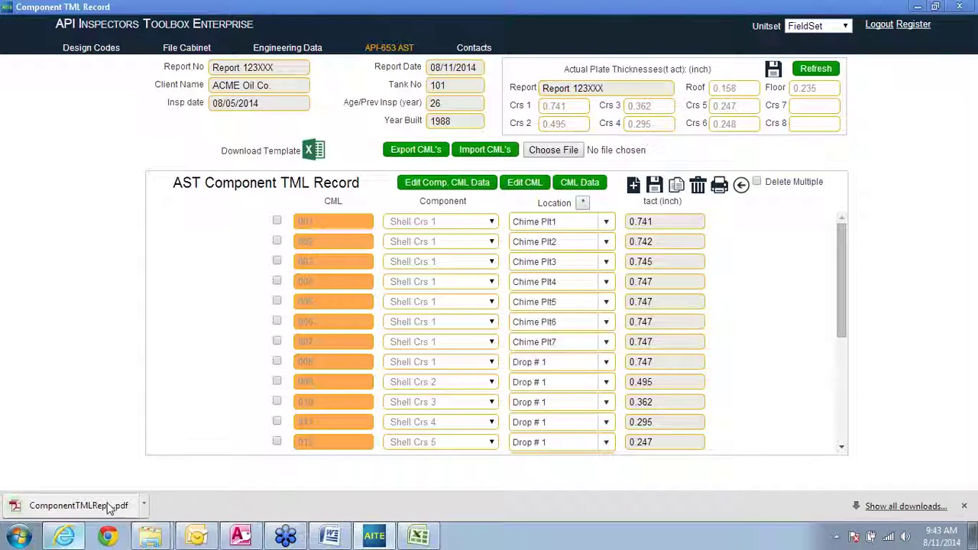
left_click(109, 507)
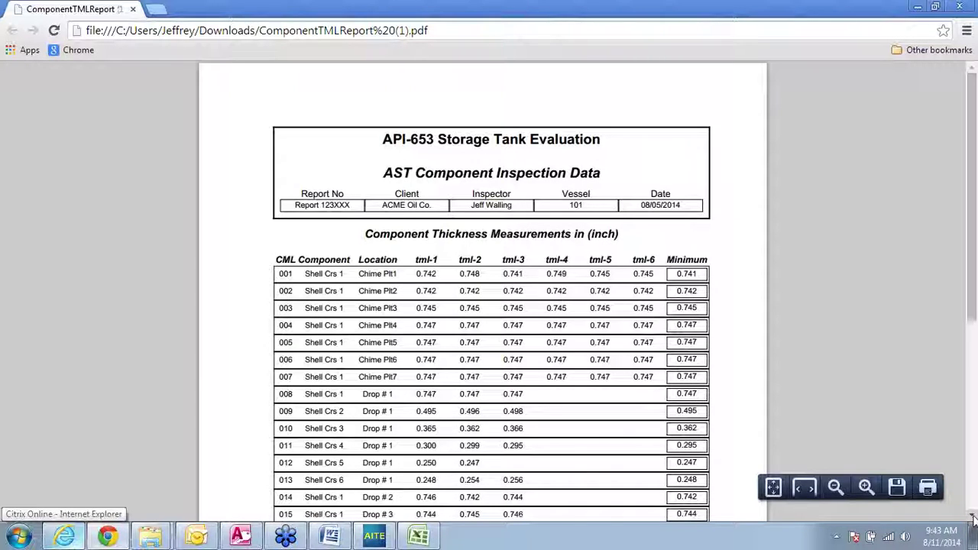
Step: Read through the component thickness measurements in the PDF report down to the floor entries, then close the report
left_click(972, 517)
left_click(973, 518)
left_click(973, 517)
left_click(972, 517)
left_click(973, 517)
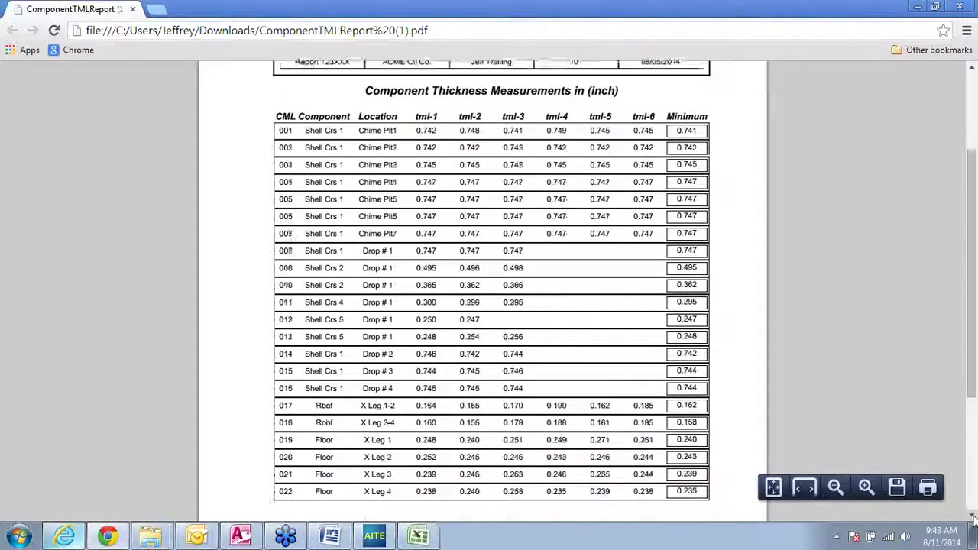
left_click(973, 517)
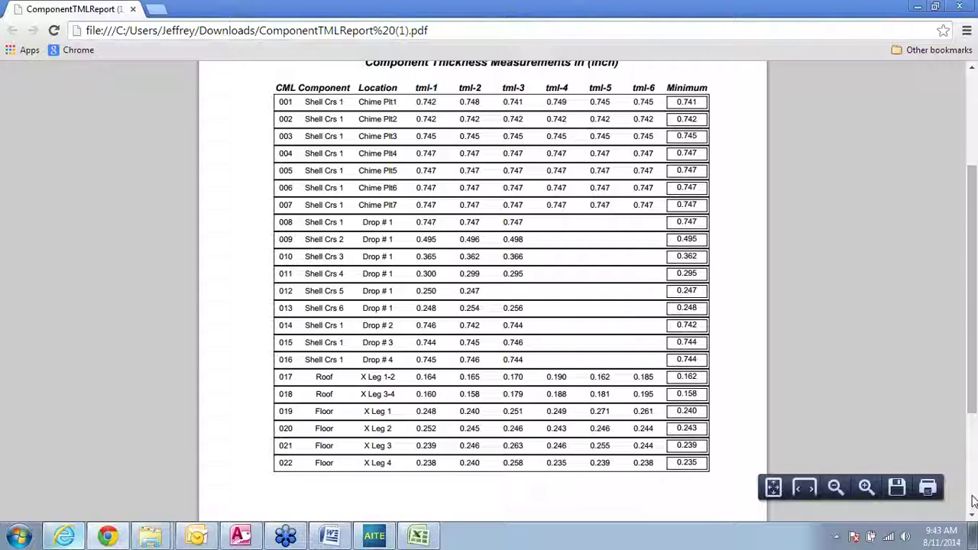
left_click(969, 86)
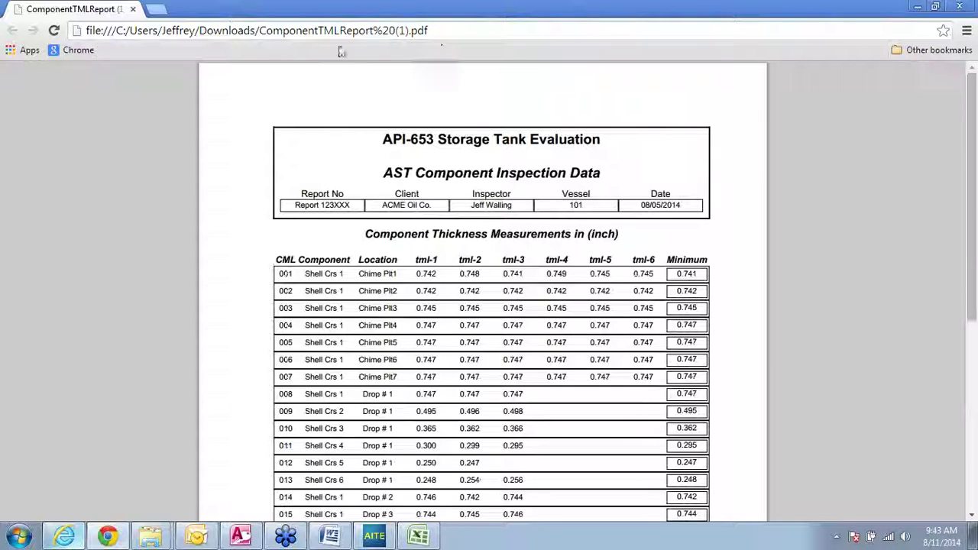
left_click(960, 6)
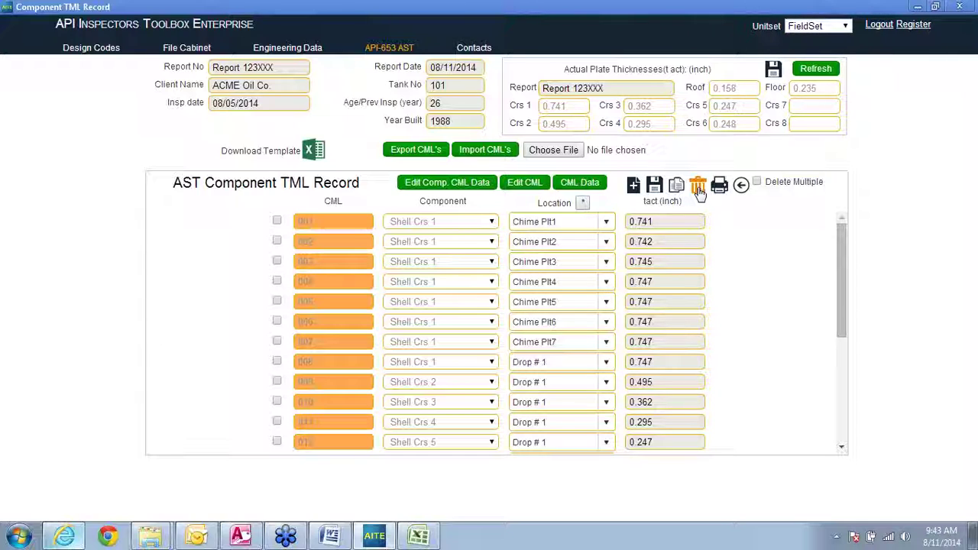
left_click(756, 184)
left_click(277, 242)
left_click(277, 261)
left_click(277, 282)
left_click(741, 186)
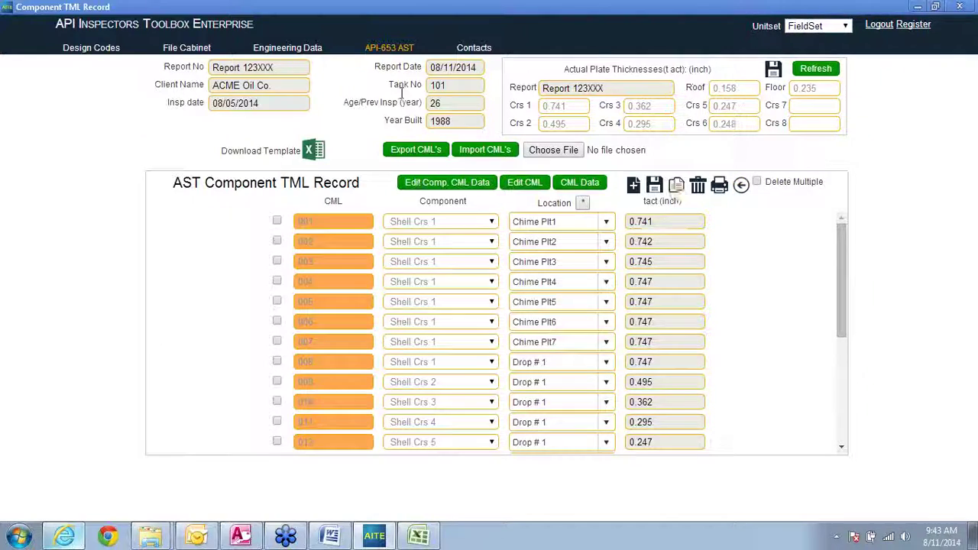
Step: Save the actual plate thicknesses and open the Nozzle TML Record from Appendix A of the report
left_click(771, 71)
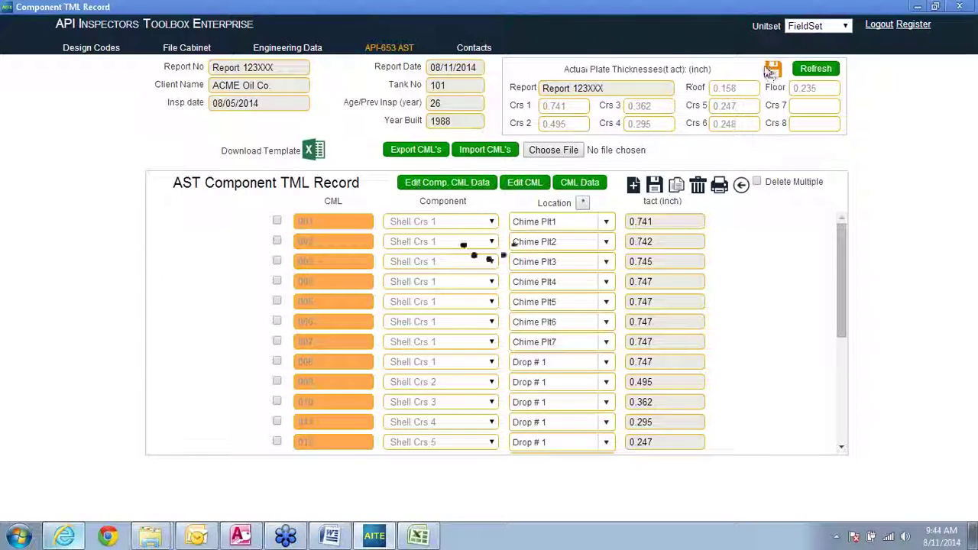
left_click(741, 187)
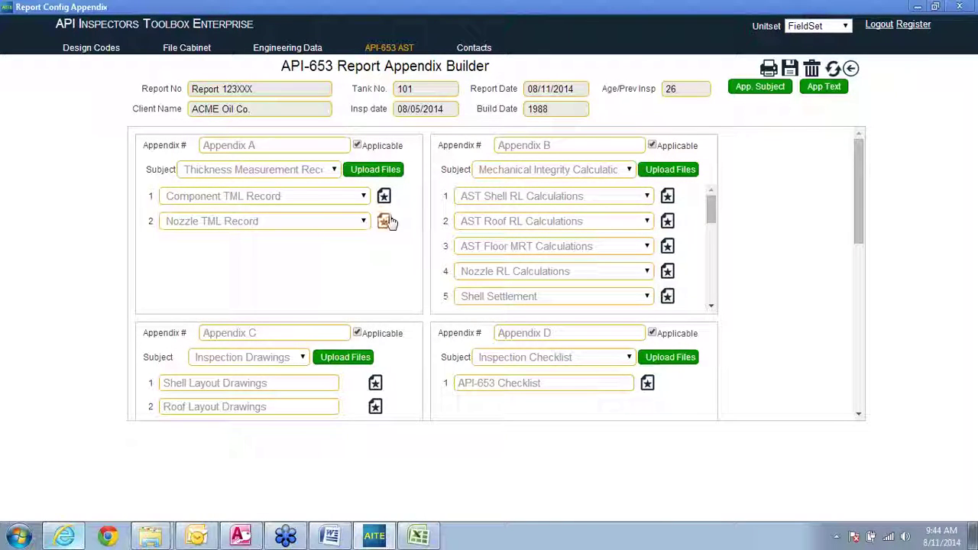
left_click(386, 220)
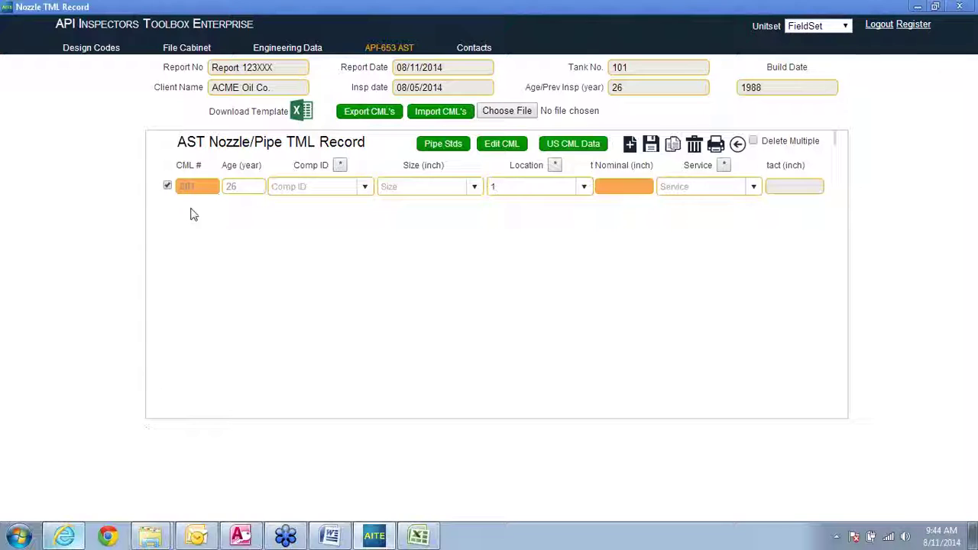
Step: Set the component ID of the first nozzle CML to 8" Nozzle
left_click(242, 187)
left_click(365, 188)
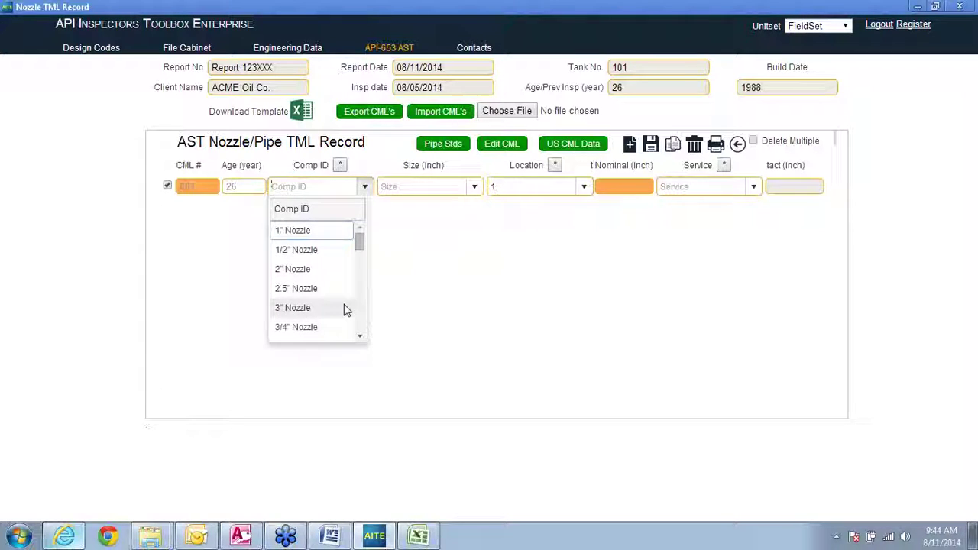
scroll(359, 321, "down", 2)
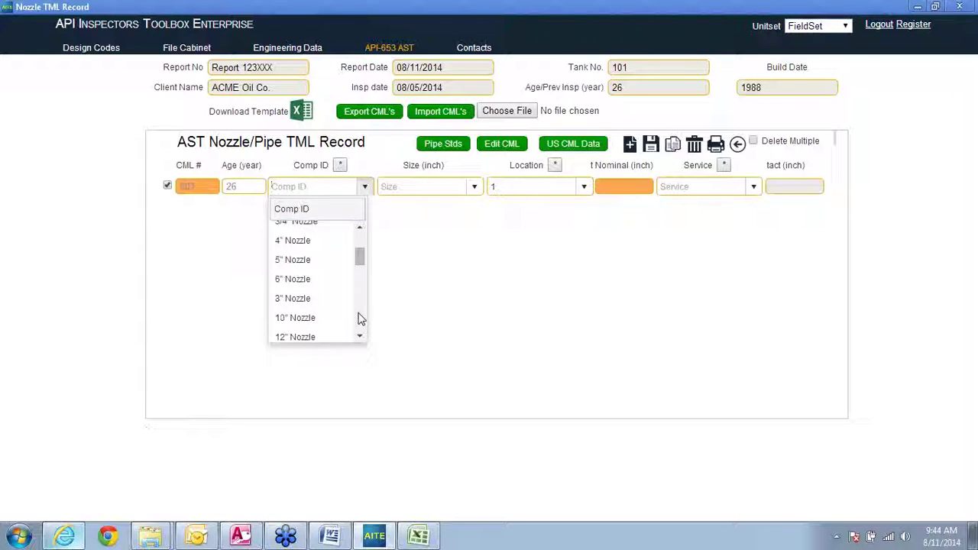
left_click(298, 300)
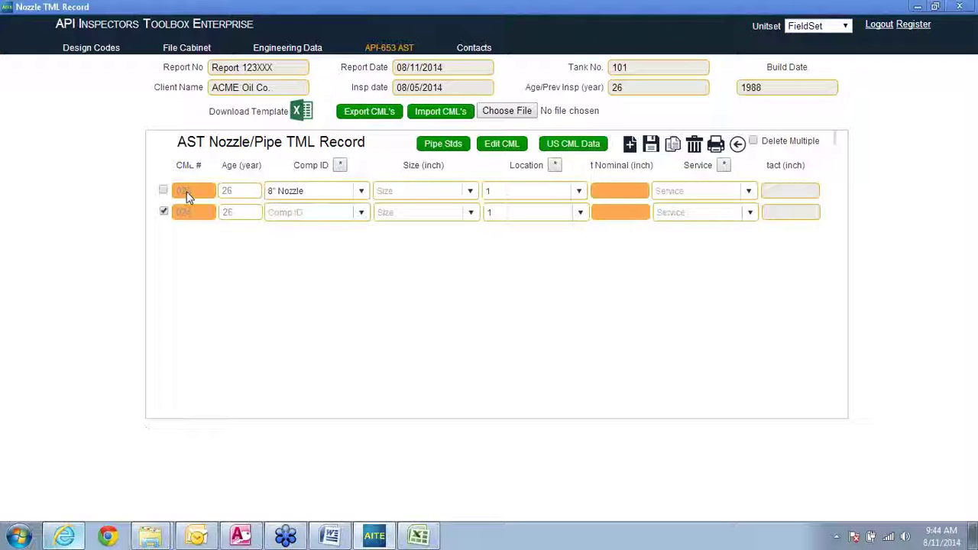
Step: Set the 8" nozzle entry's size to nominal 2 inch and its location to N1
left_click(468, 192)
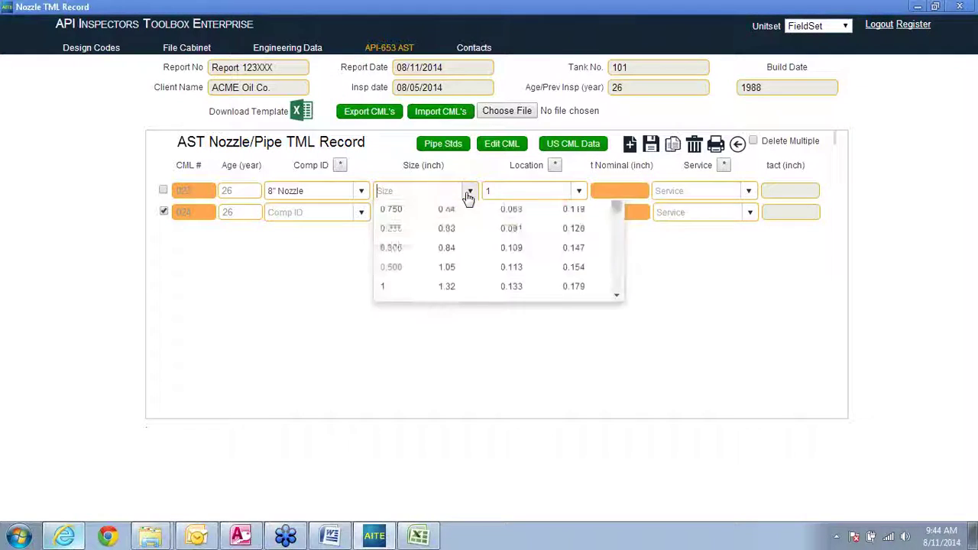
scroll(497, 306, "down", 2)
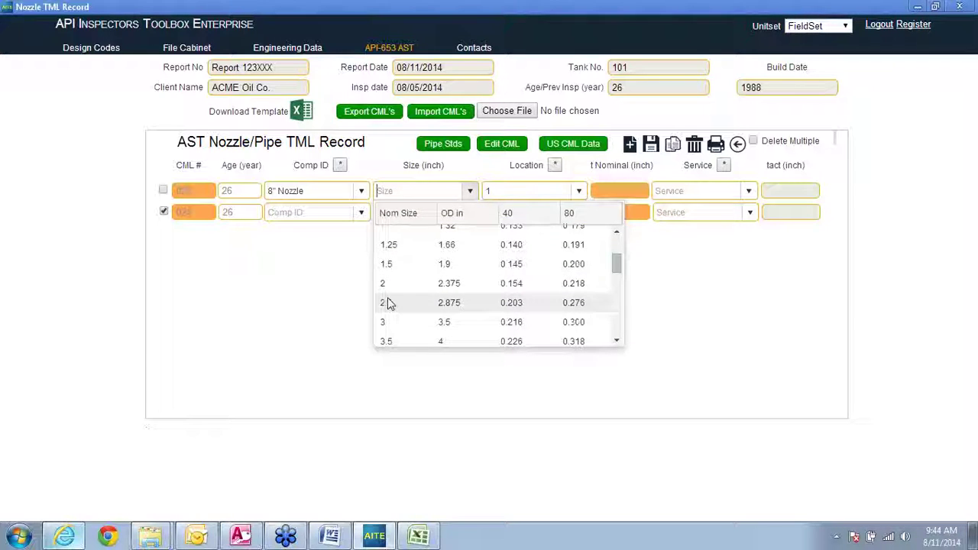
left_click(389, 284)
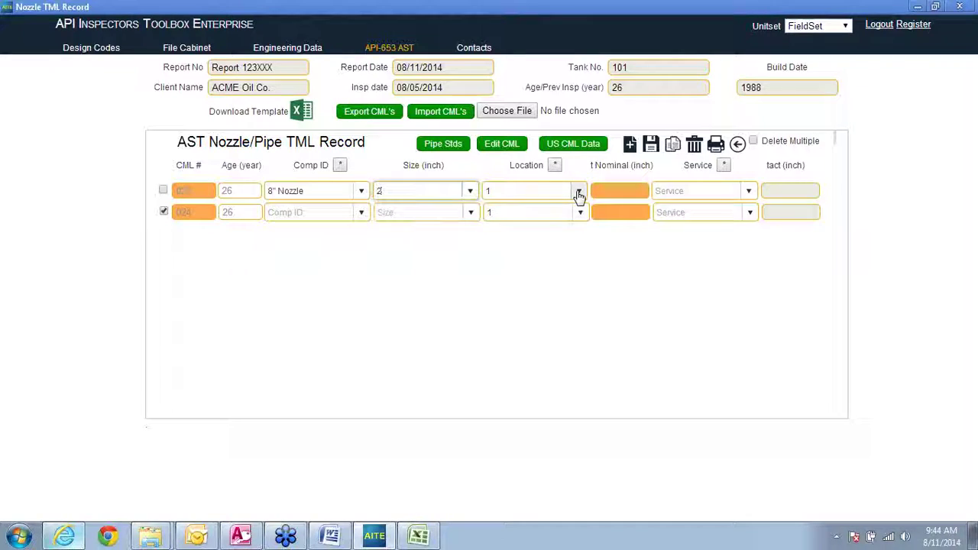
left_click(579, 193)
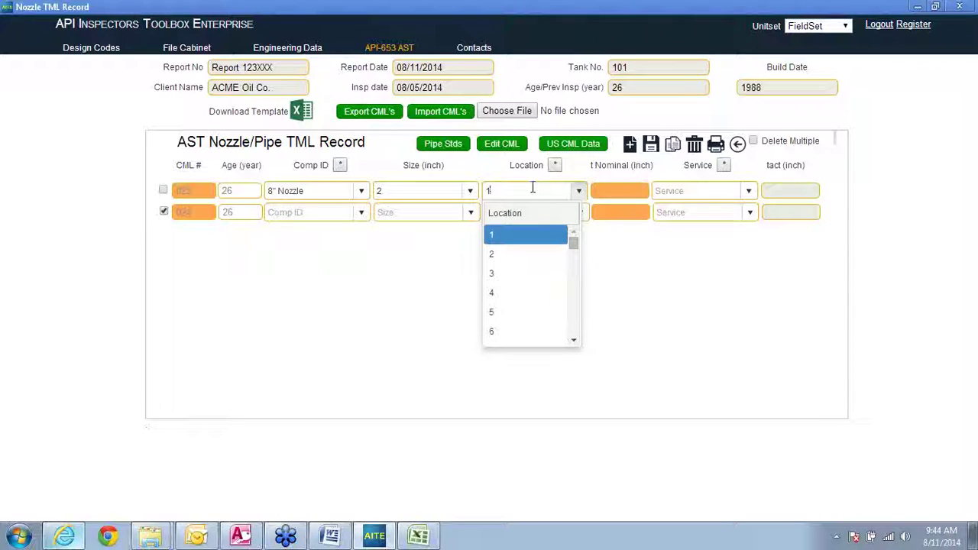
type("N")
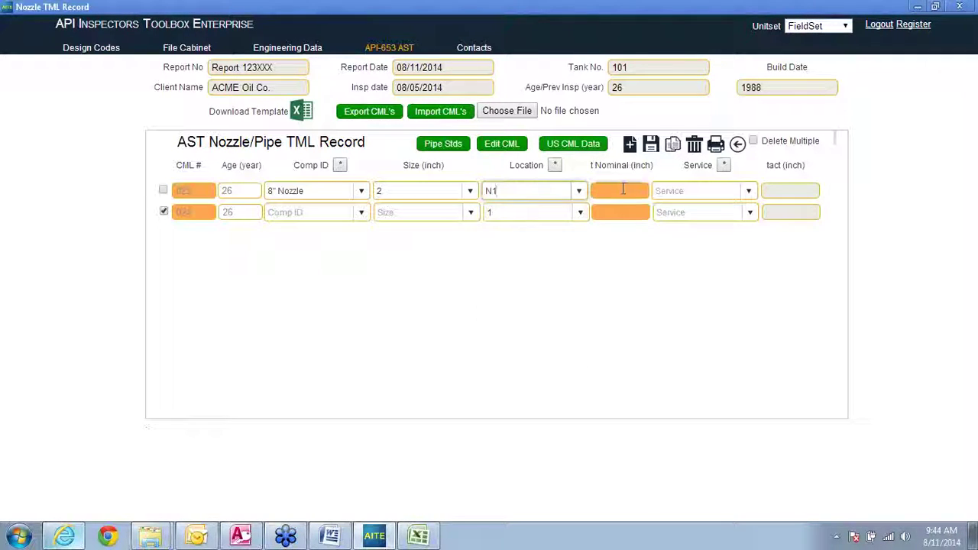
Step: Fill in the 8" nozzle entry's nominal thickness of 0.218 inch and set its service to Blank
left_click(619, 192)
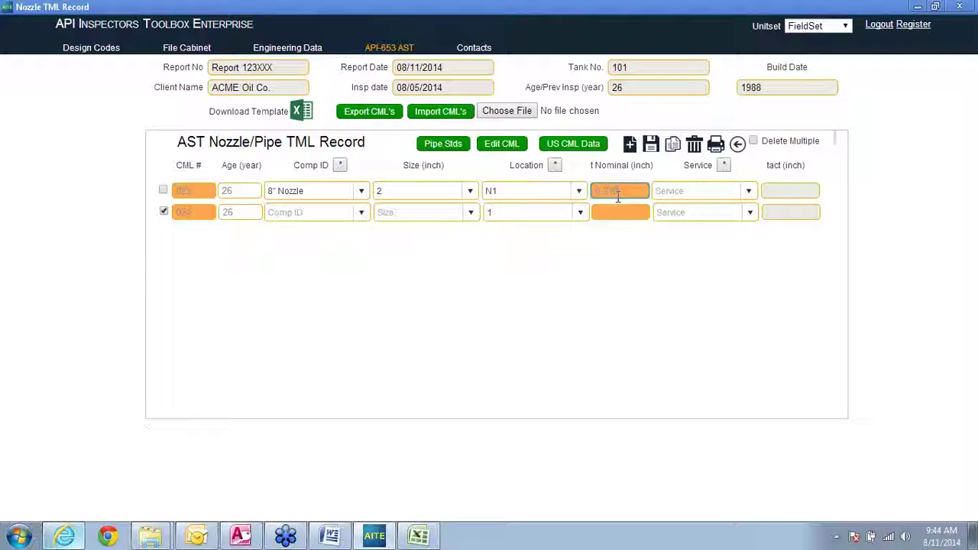
left_click(749, 192)
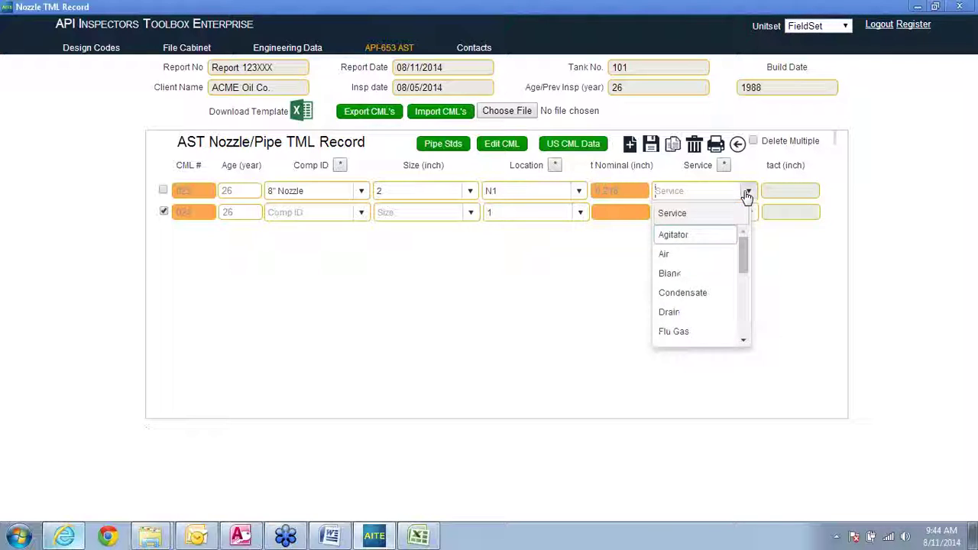
left_click(686, 279)
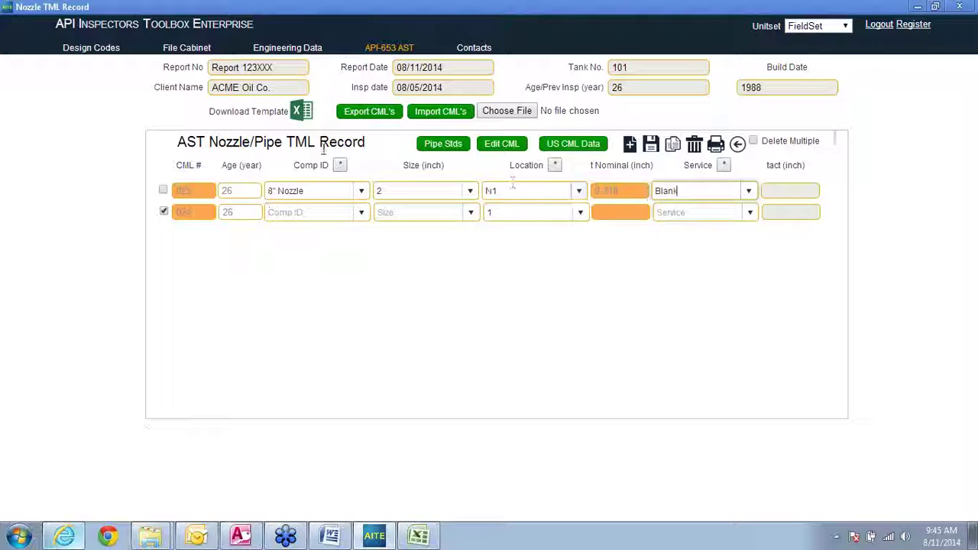
Step: Duplicate the N1 8" nozzle entry repeatedly until the record holds CMLs 023 through 042
left_click(164, 191)
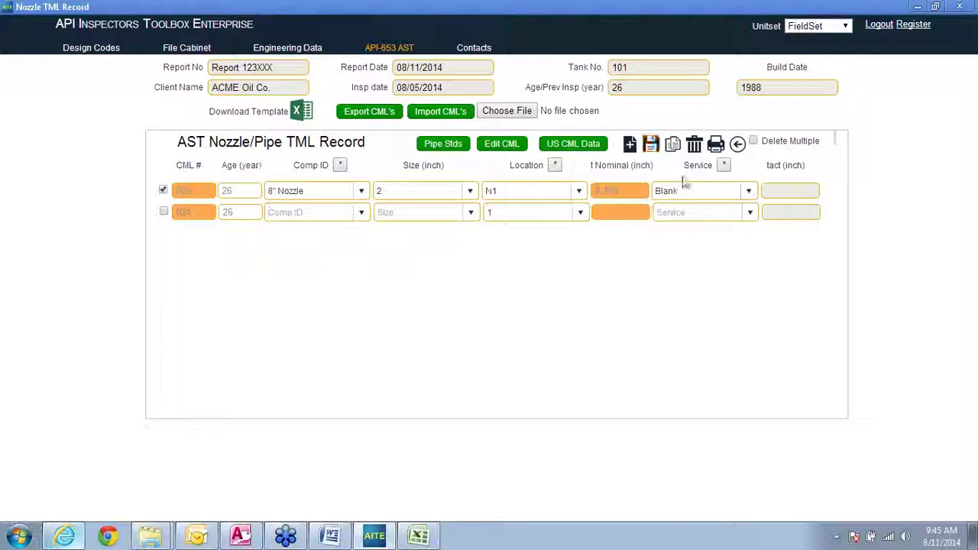
left_click(673, 147)
left_click(673, 147)
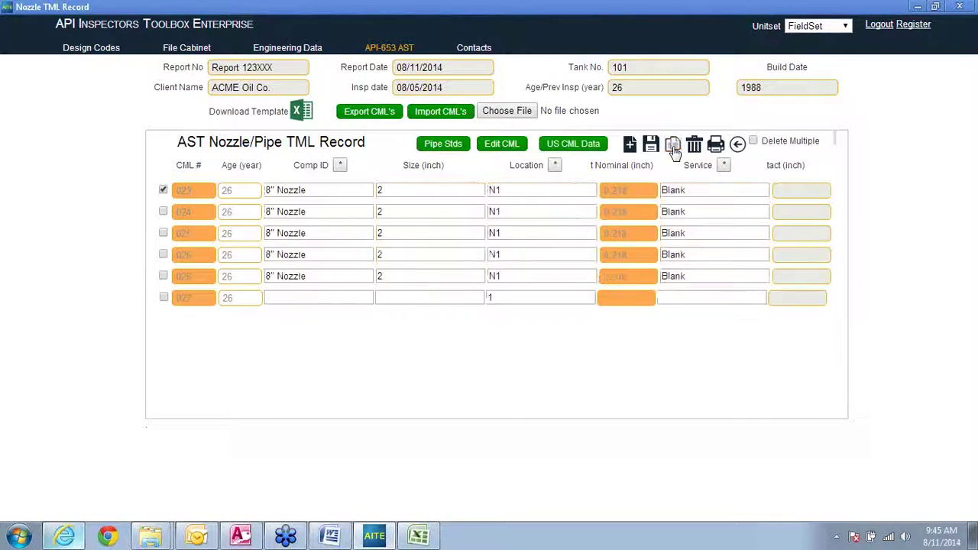
left_click(674, 147)
left_click(674, 147)
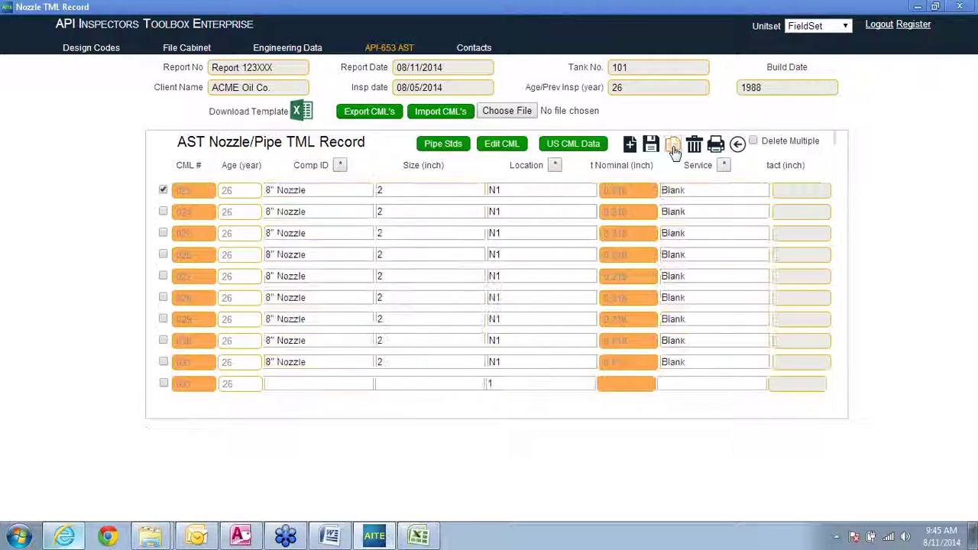
left_click(673, 146)
left_click(673, 146)
left_click(673, 146)
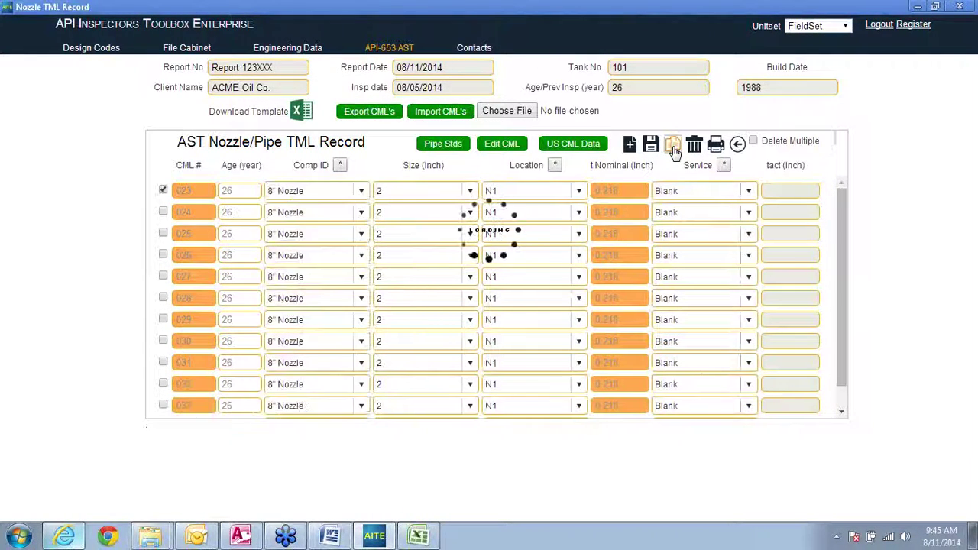
left_click(673, 146)
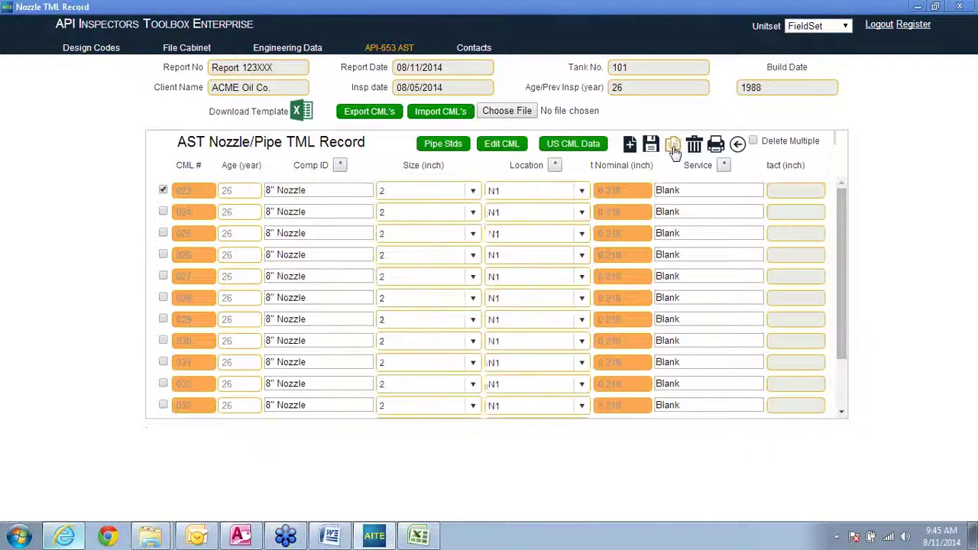
left_click(674, 147)
left_click(673, 146)
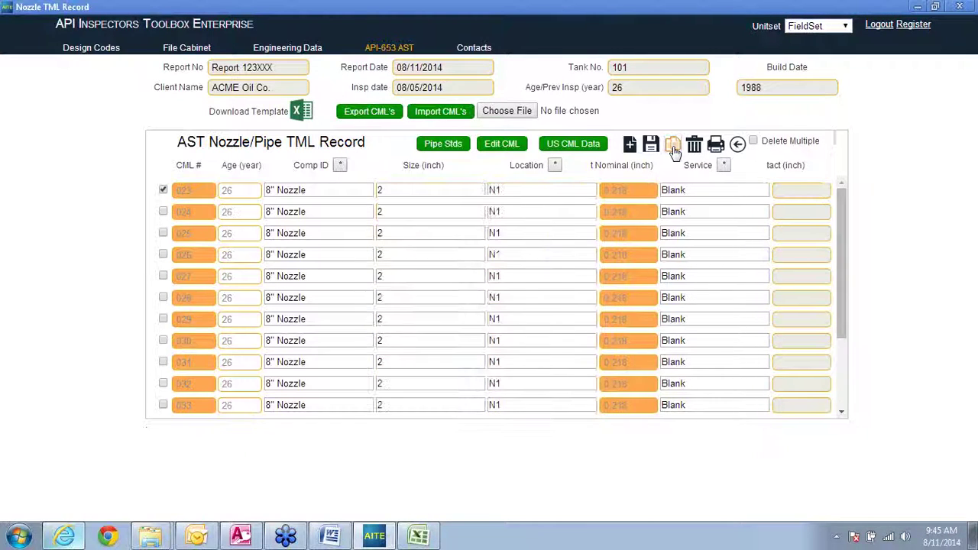
left_click(674, 147)
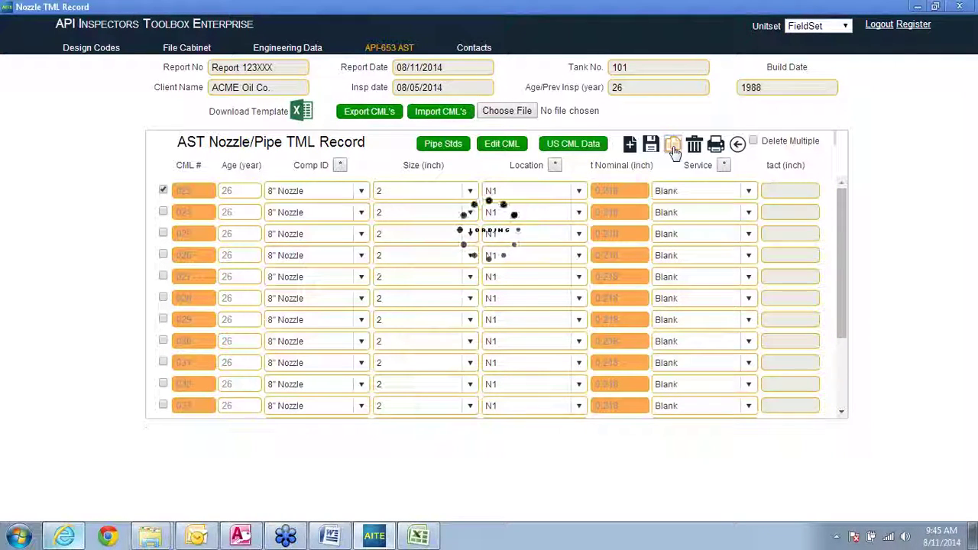
left_click(674, 147)
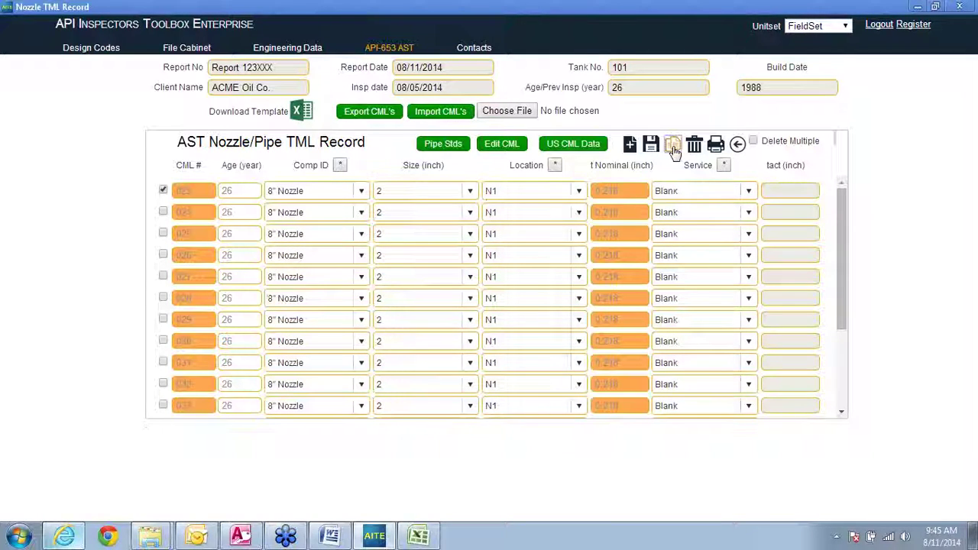
left_click(673, 147)
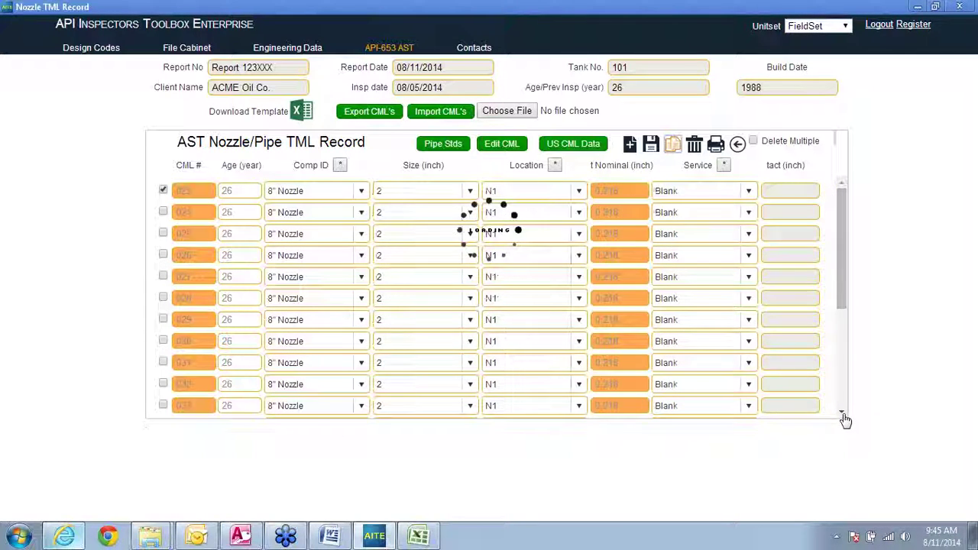
left_click(844, 417)
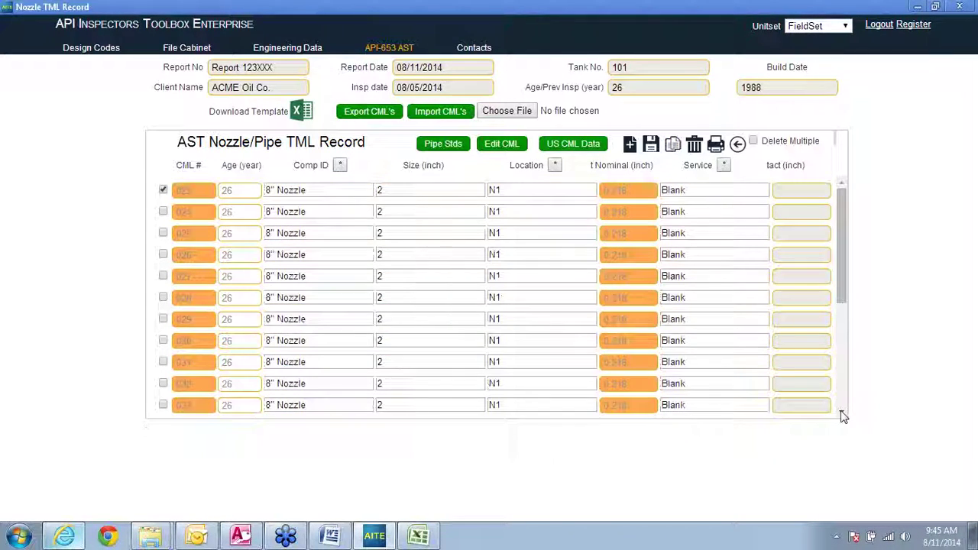
scroll(844, 417, "down", 5)
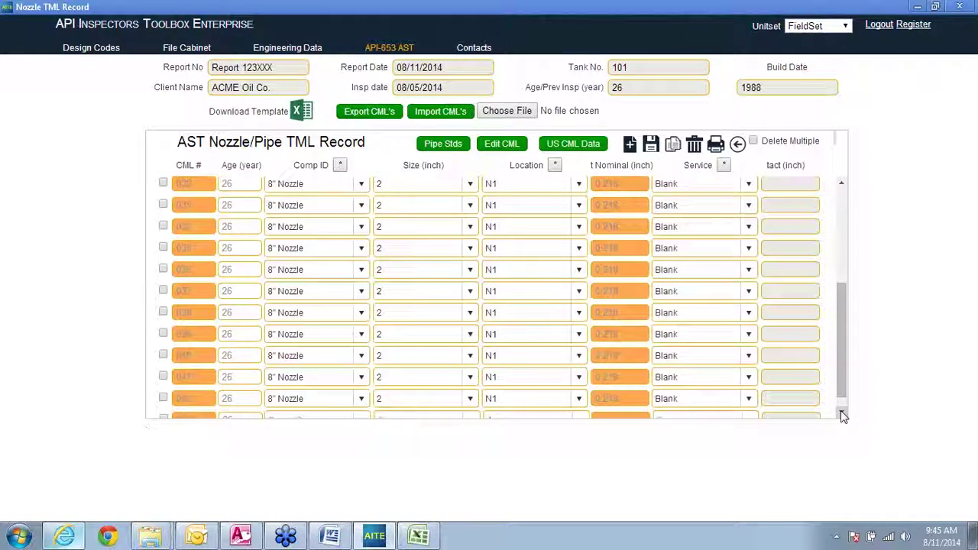
left_click(841, 200)
left_click(841, 185)
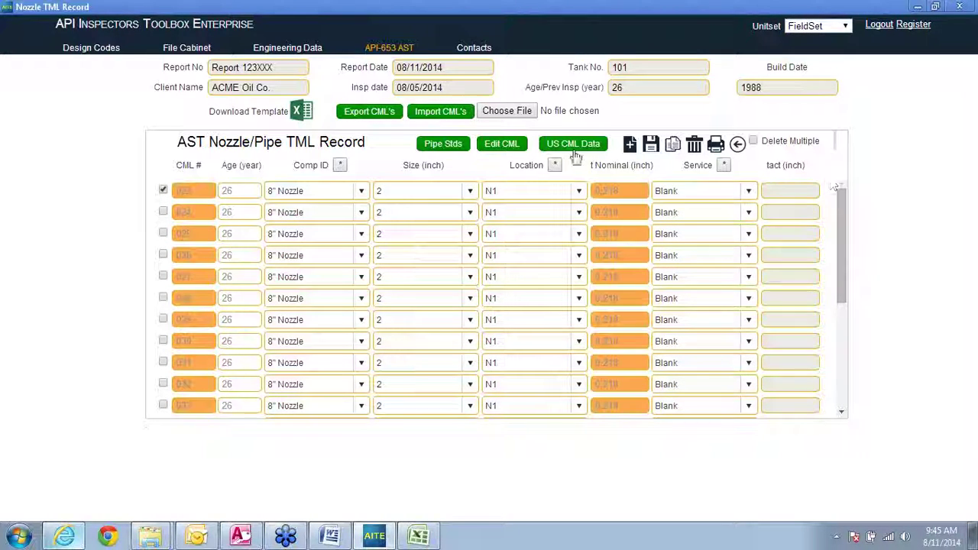
Step: Export the nozzle CMLs and open the downloaded workbook in Excel at its first columns
left_click(367, 112)
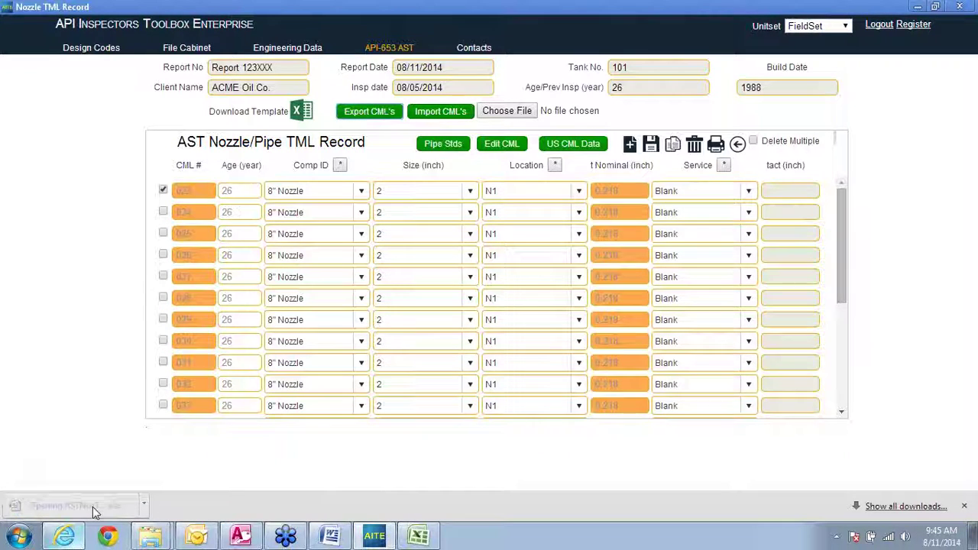
left_click(92, 507)
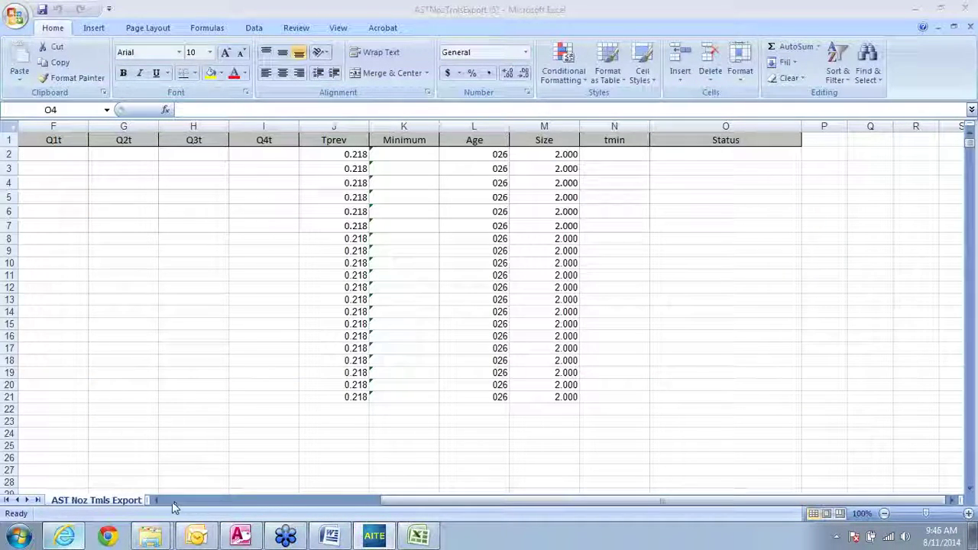
scroll(173, 501, "left", 5)
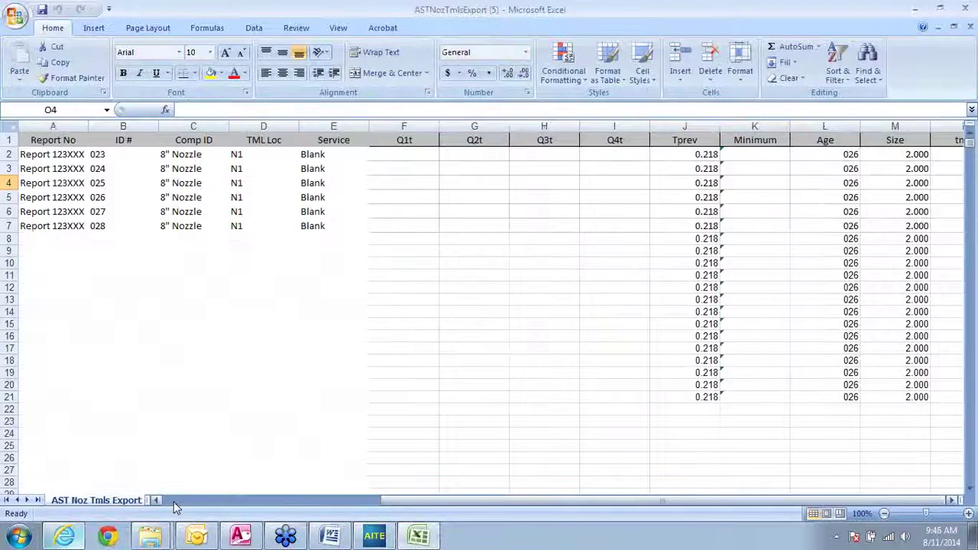
Step: Save the exported workbook as ASTNozTmlsExport in the AA Export documents folder, replacing the existing file
left_click(17, 19)
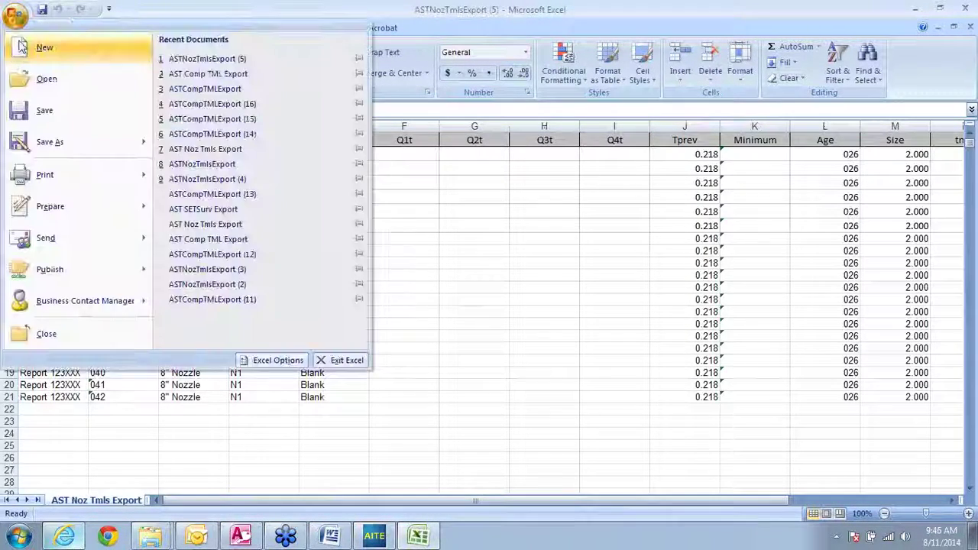
left_click(48, 144)
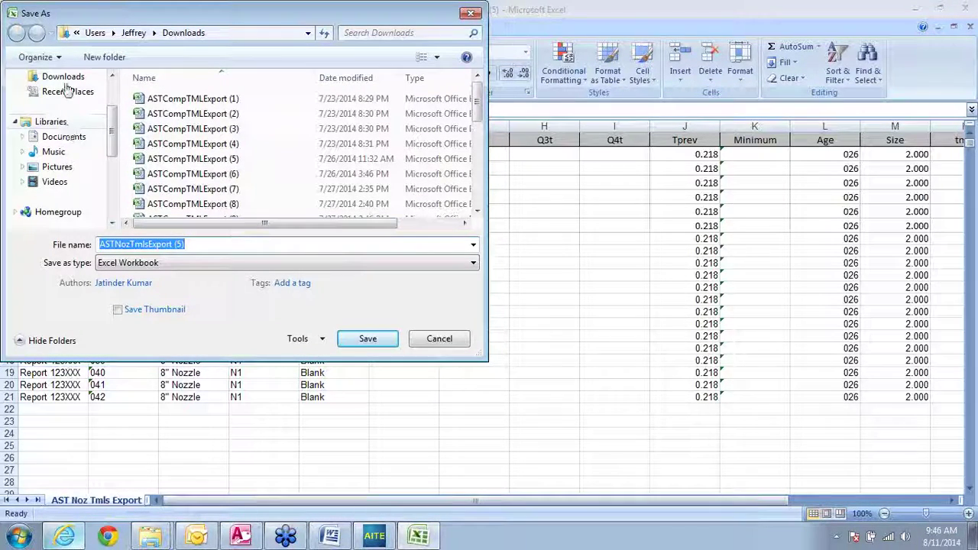
left_click(81, 139)
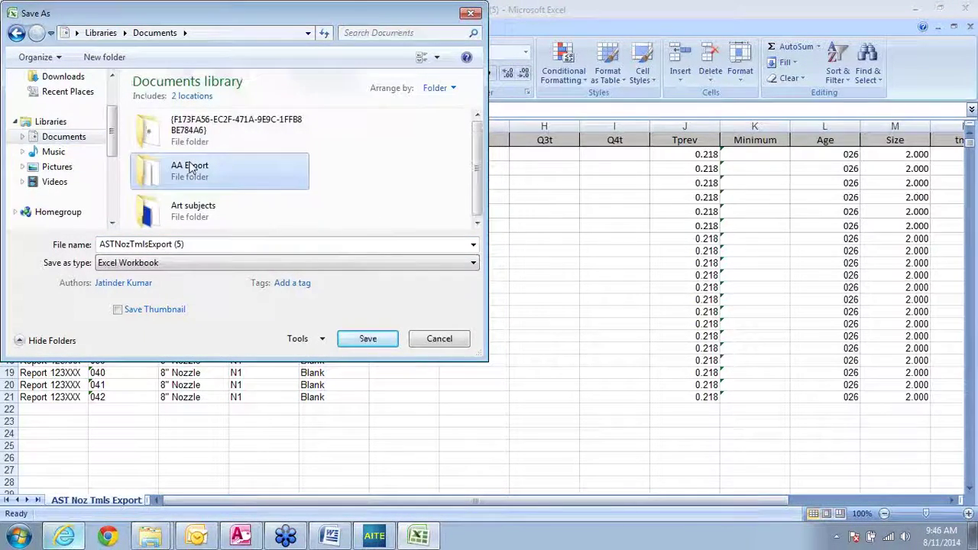
double_click(192, 168)
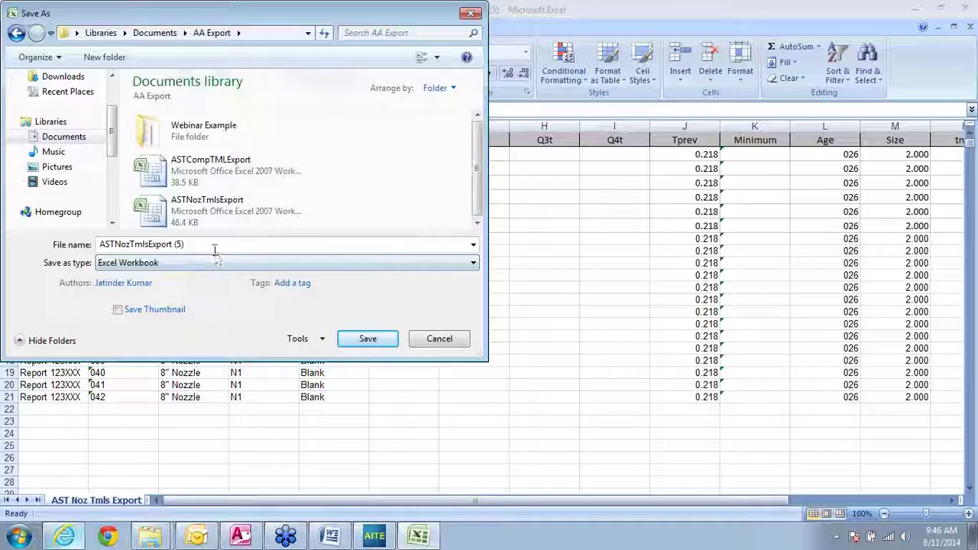
left_click(215, 218)
left_click(367, 339)
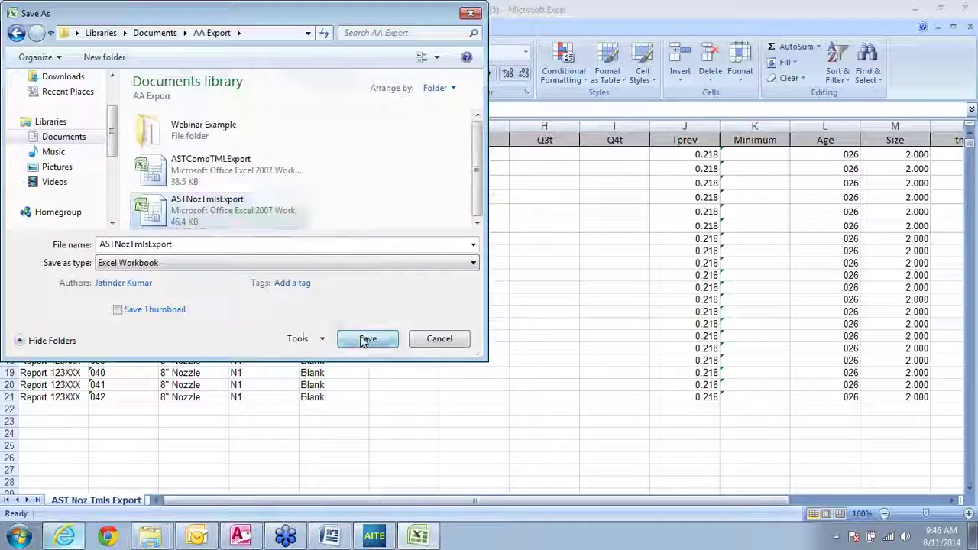
left_click(530, 274)
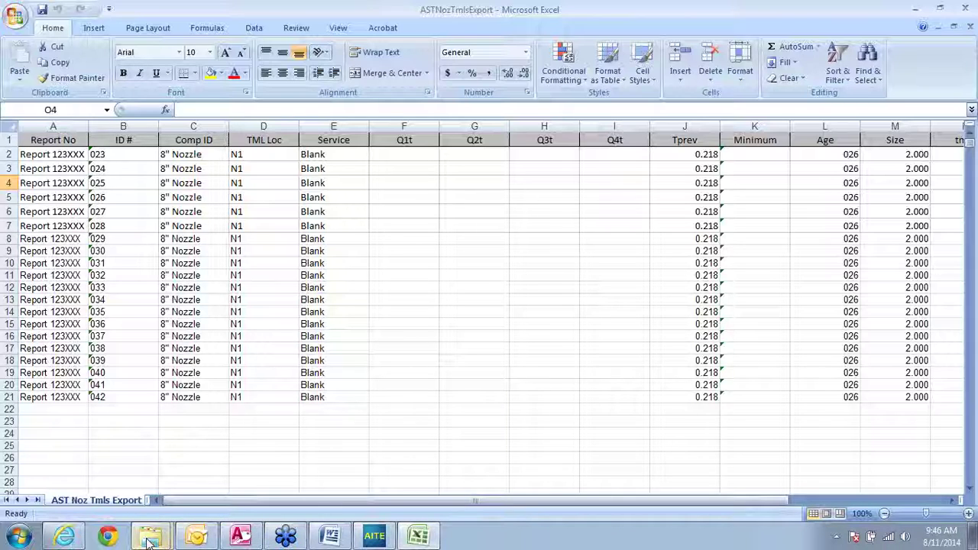
Step: Open AST Noz Tmls Export from the Raw Data folder and copy C2:I21, from Comp ID through Q4t
mouse_move(150, 539)
left_click(175, 504)
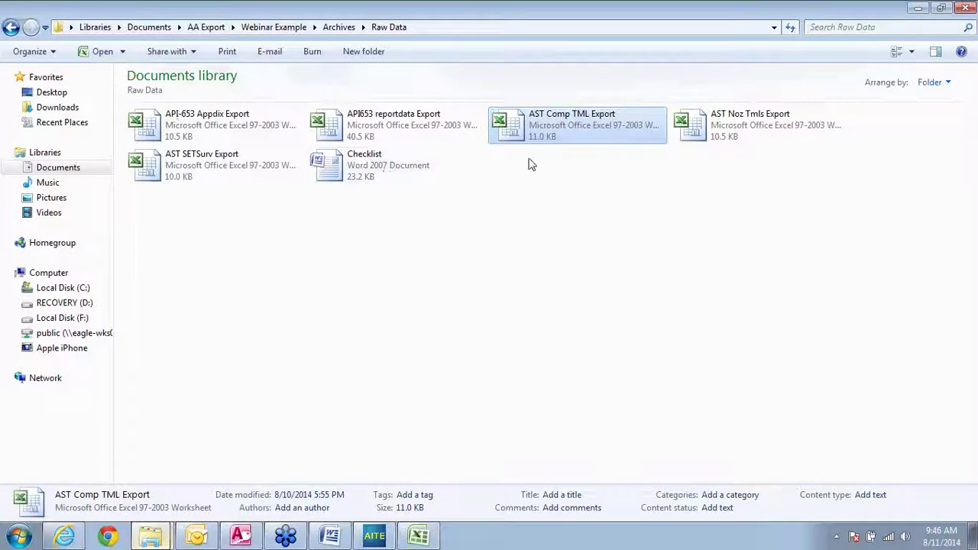
double_click(701, 126)
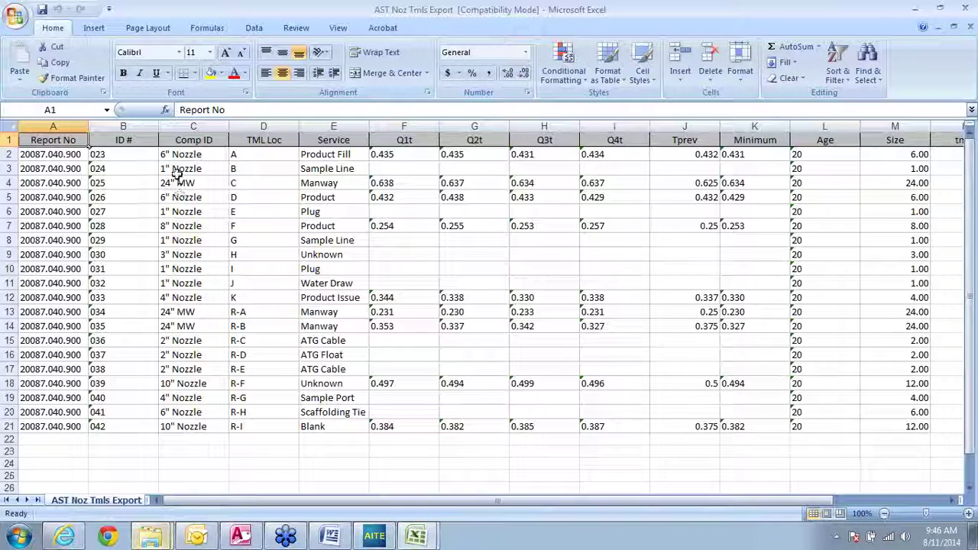
left_click_drag(175, 156, 627, 426)
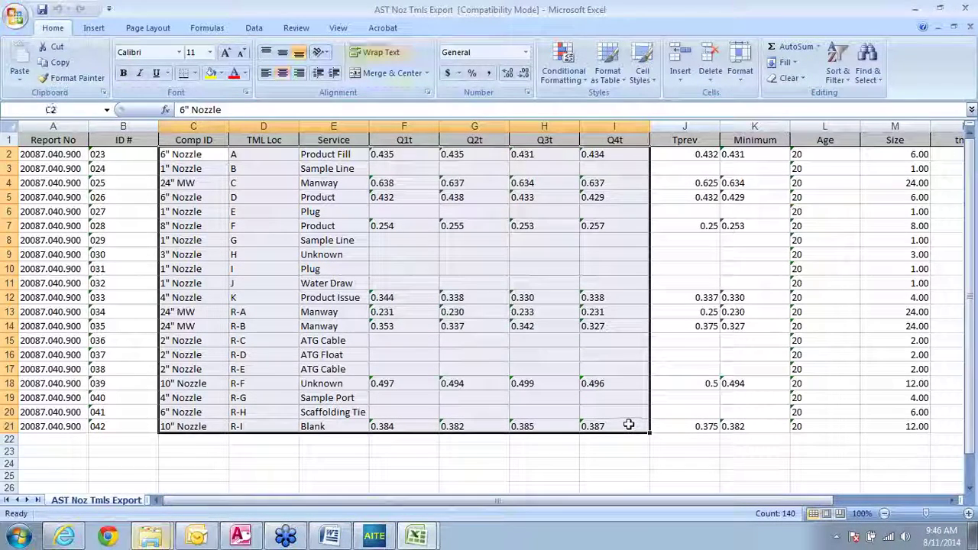
key("ctrl+c")
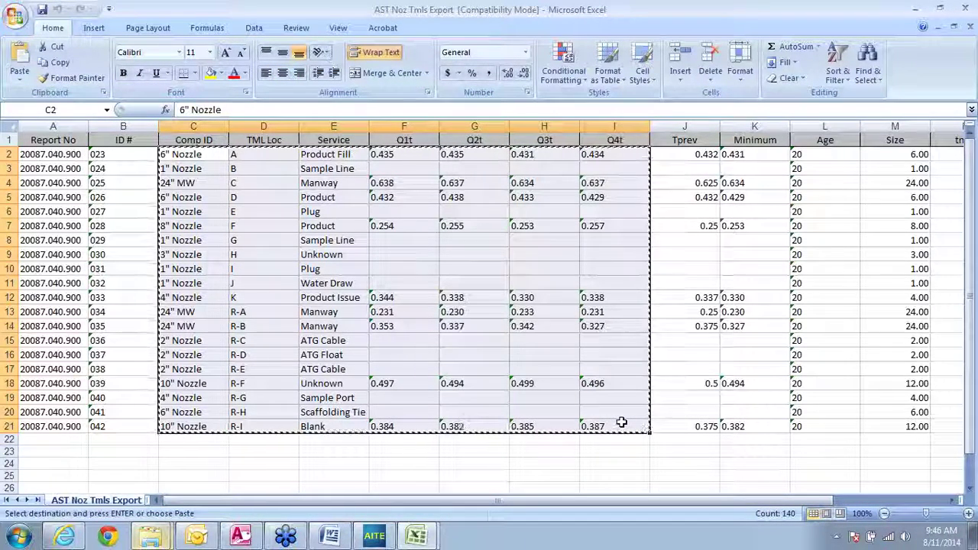
Step: Paste the copied nozzle data into the ASTNozTmlsExport workbook starting at cell C2, and close the workbooks
mouse_move(401, 529)
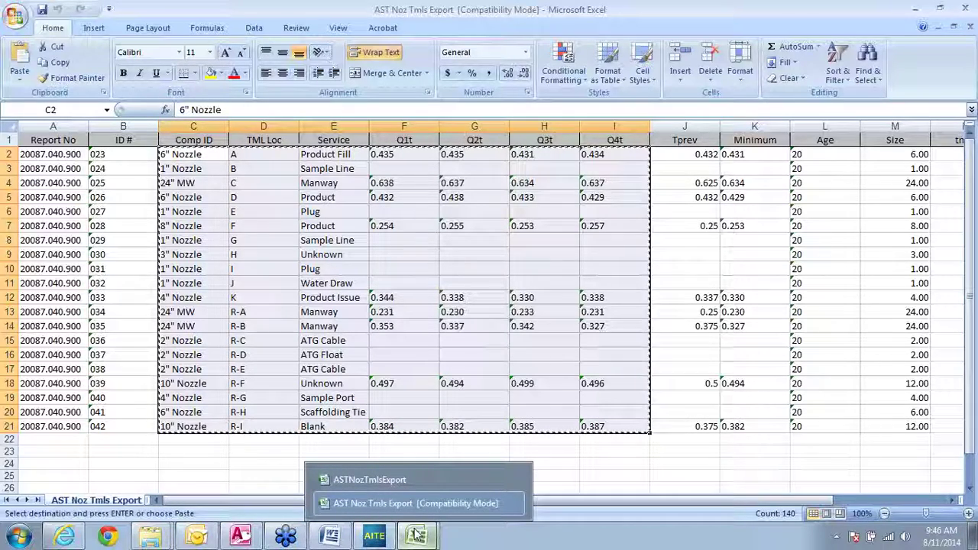
left_click(347, 479)
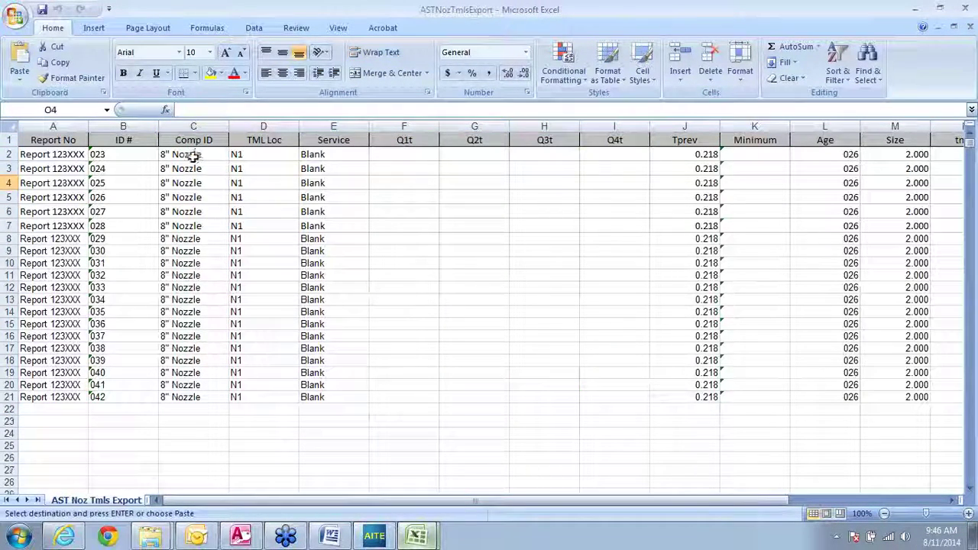
left_click(193, 155)
key("ctrl+v")
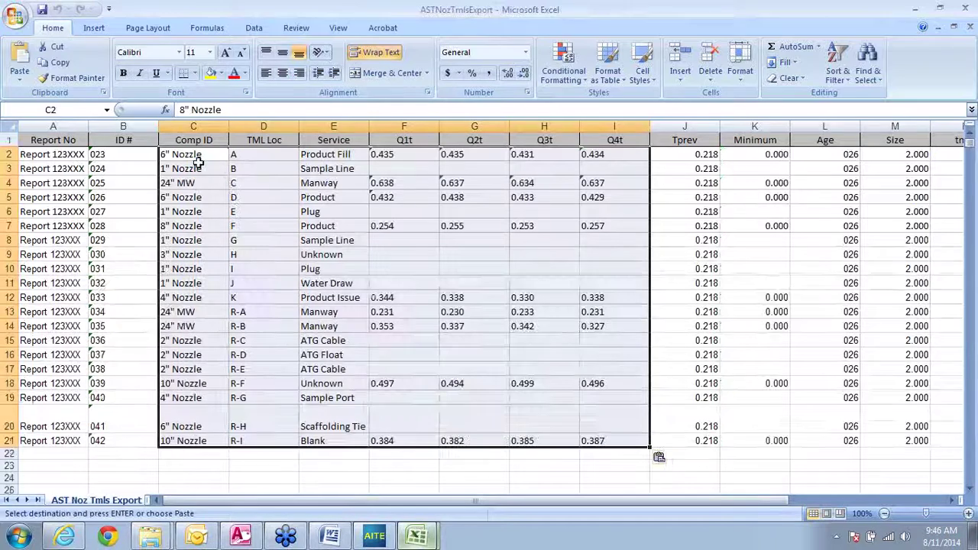
key("Escape")
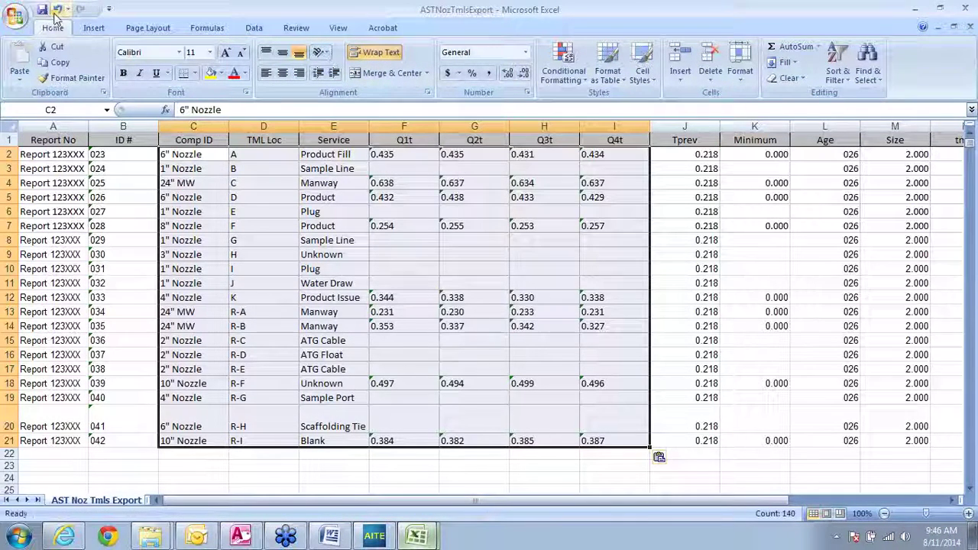
key("ctrl+w")
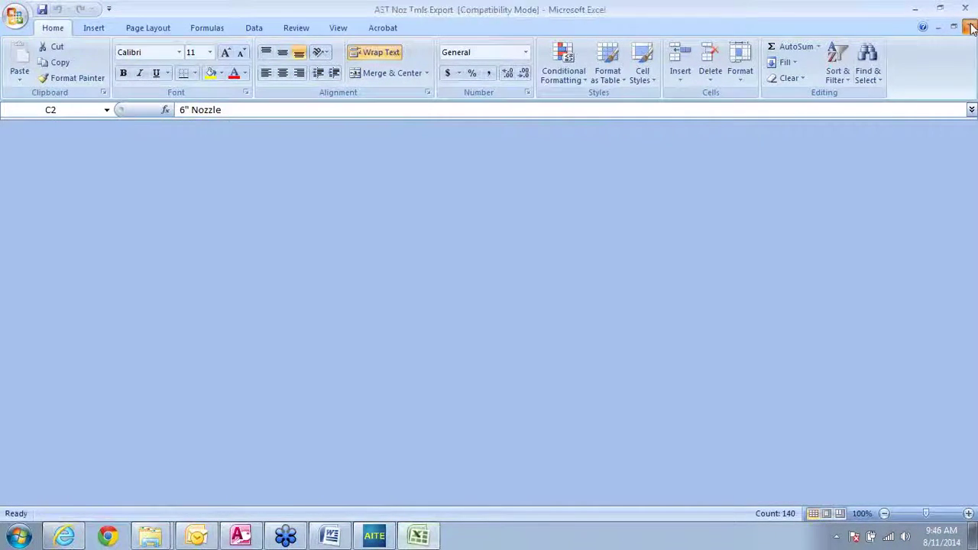
Step: Switch to API Inspectors Toolbox, import the nozzle CMLs from the ASTNozTmlsExport file and save the Nozzle/Pipe TML Record
left_click(373, 535)
left_click(501, 114)
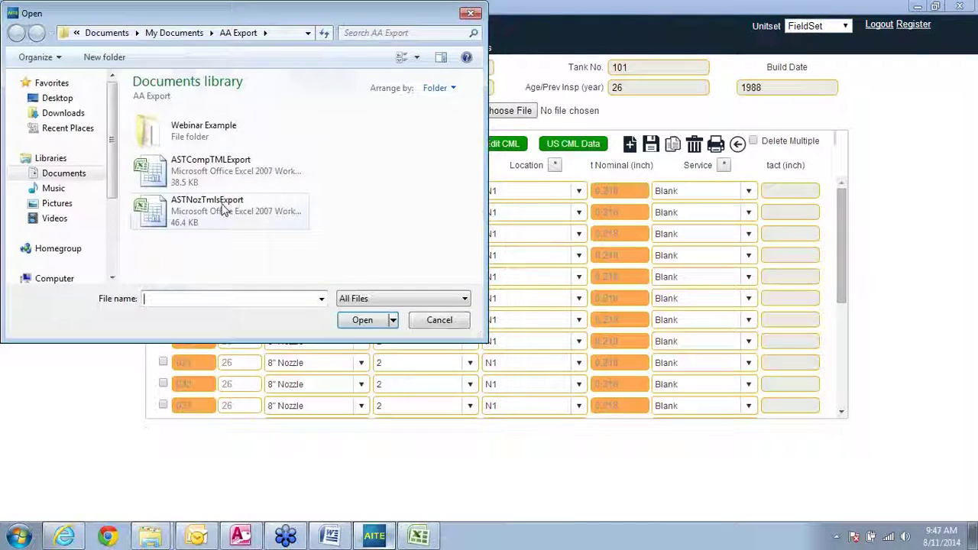
left_click(219, 208)
left_click(375, 321)
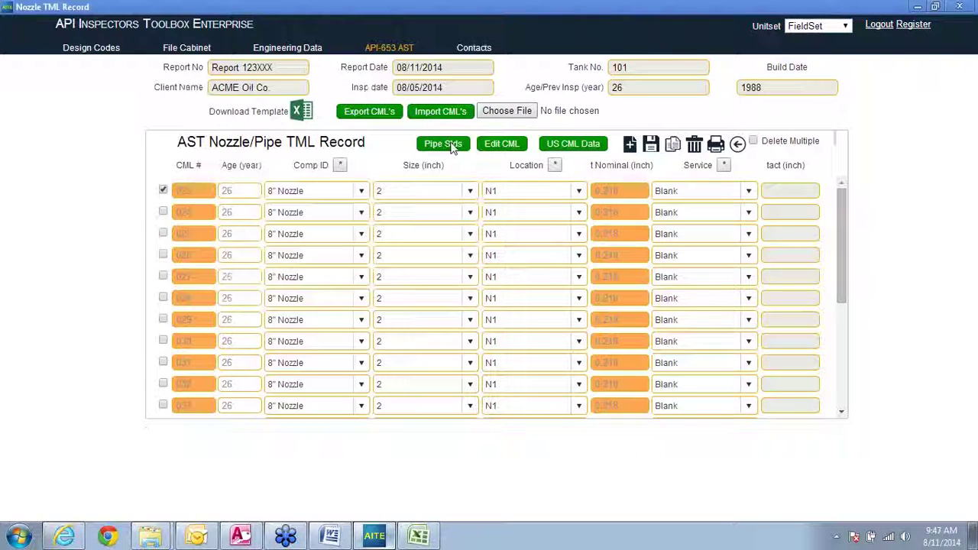
left_click(452, 113)
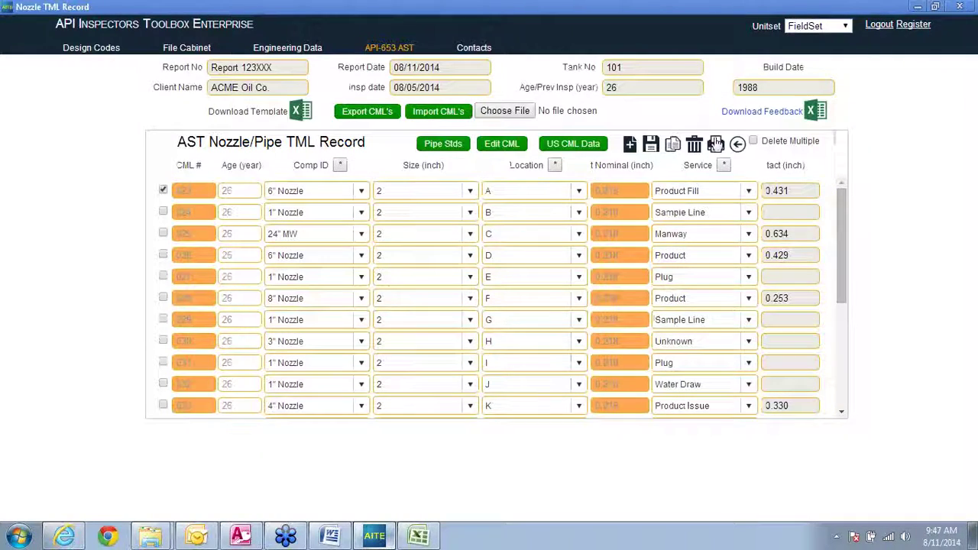
left_click(650, 146)
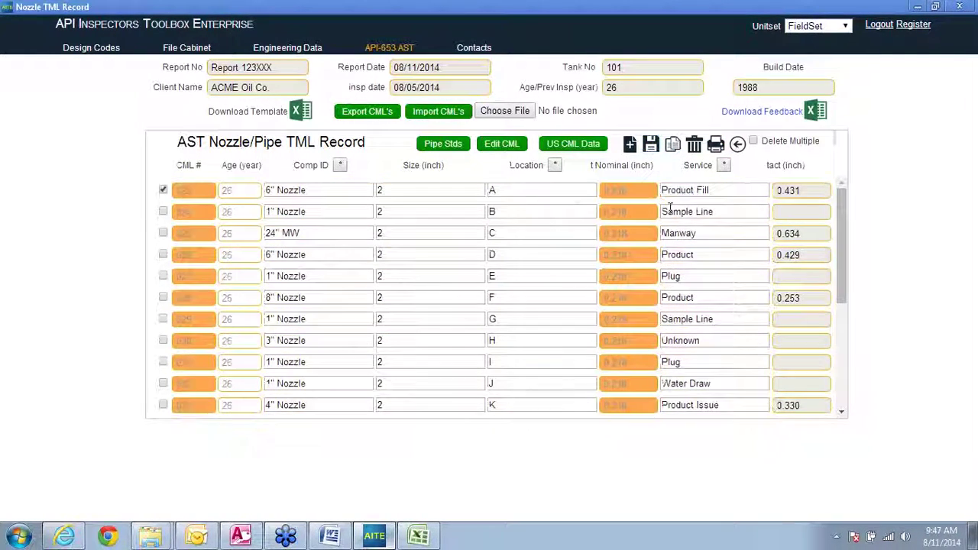
Step: Review the US nozzle CML data through the last CML and return to the Report Appendix Builder
left_click(583, 145)
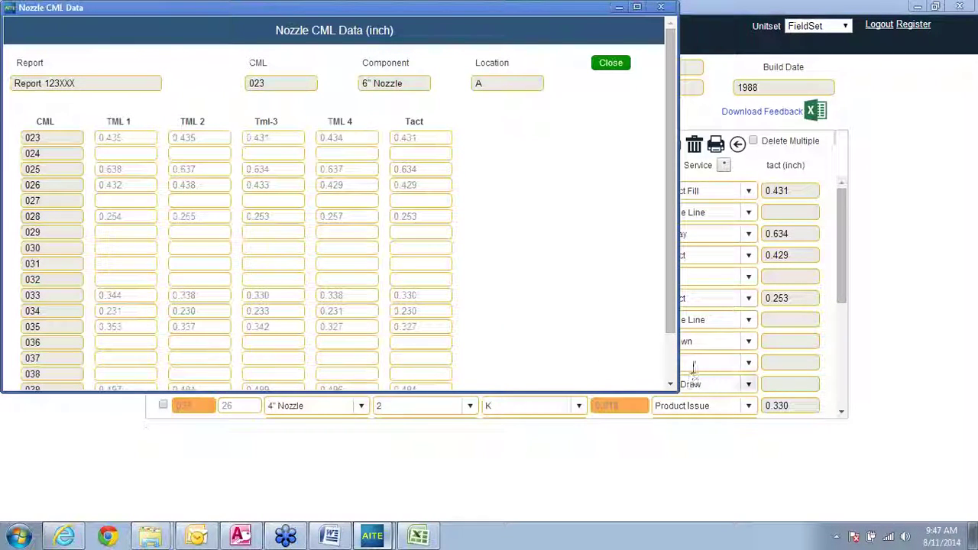
left_click(671, 384)
left_click(670, 384)
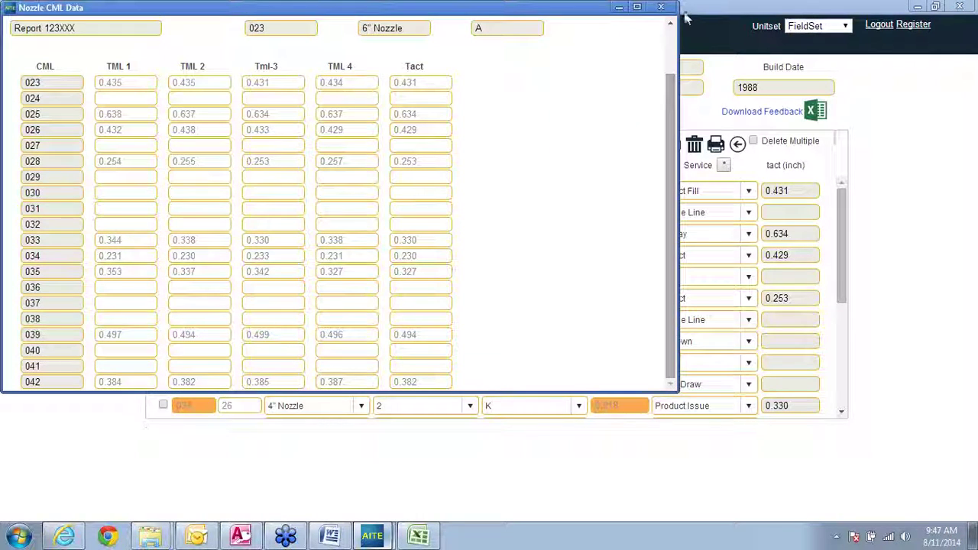
left_click(662, 7)
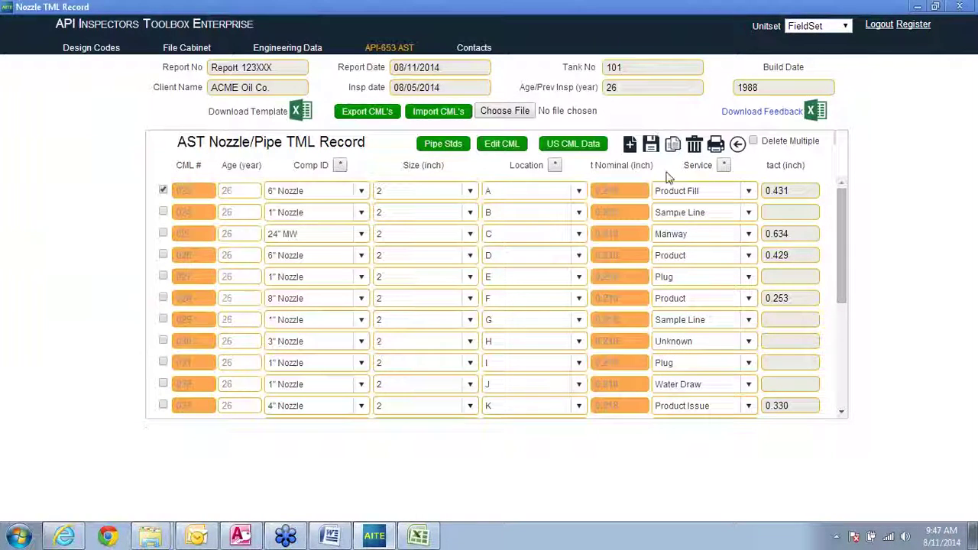
left_click(740, 146)
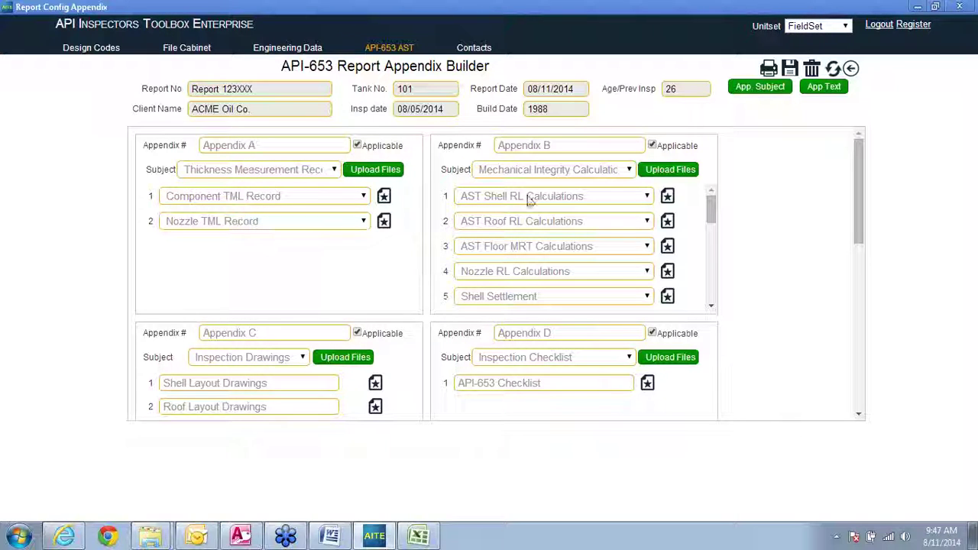
Step: Open the AST Shell RL Calculations and set the material of Courses 2 through 5 to A 285M C
left_click(667, 197)
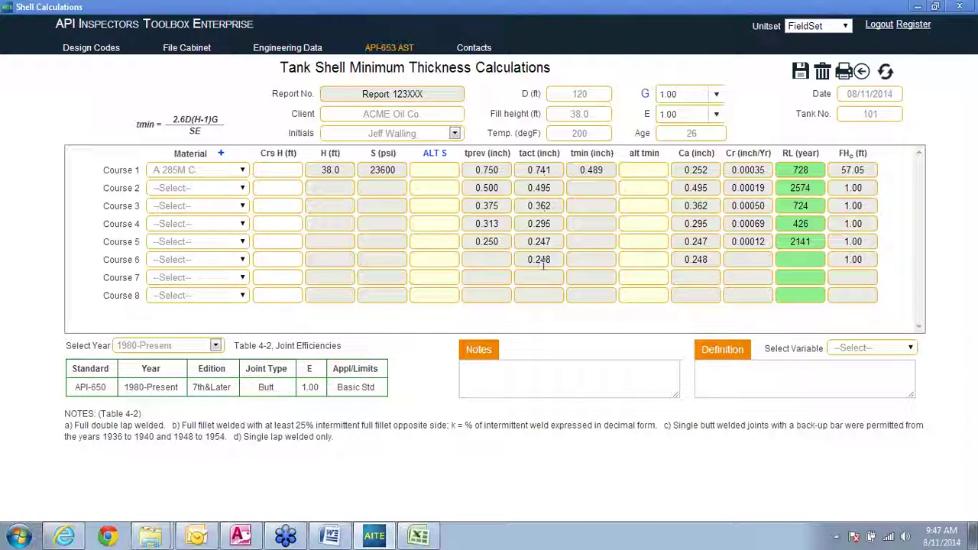
left_click(243, 188)
left_click(229, 222)
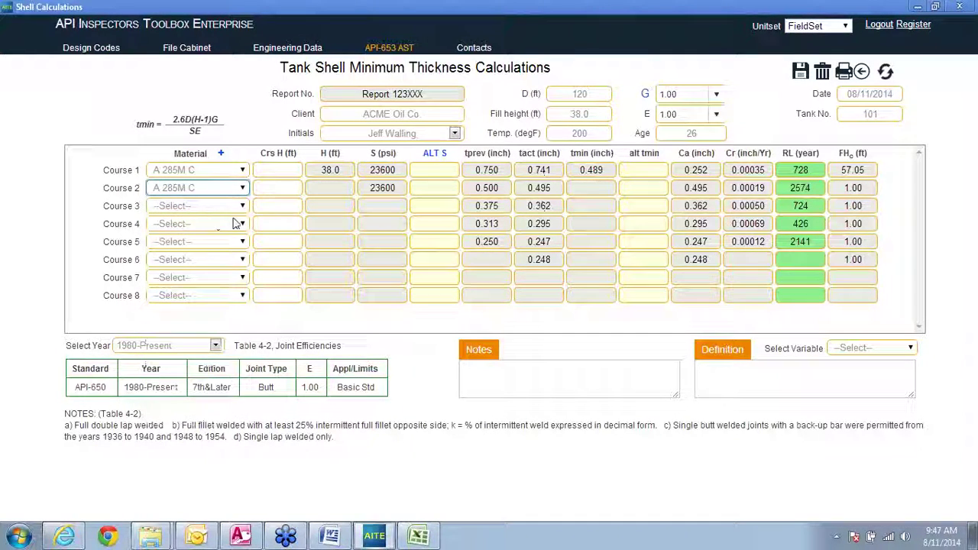
left_click(242, 206)
left_click(240, 226)
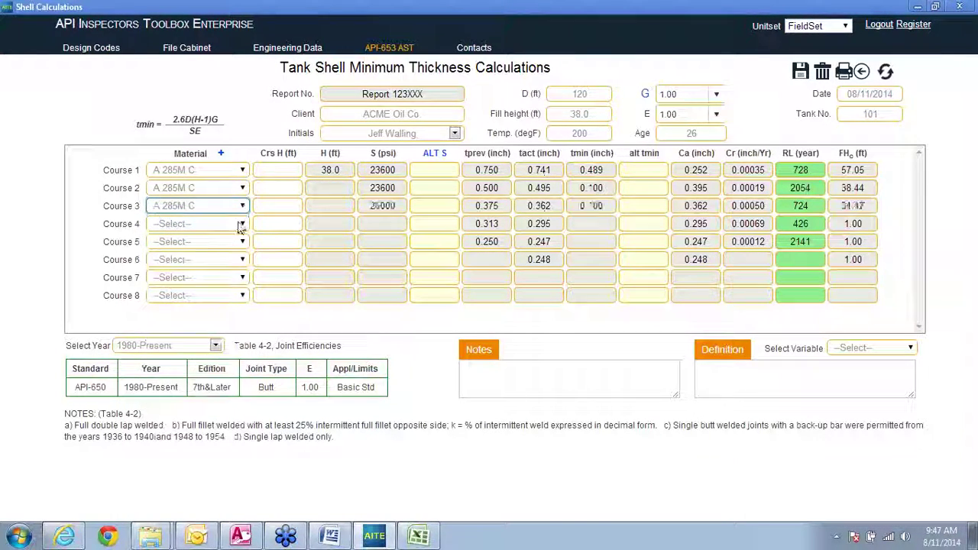
left_click(241, 224)
left_click(239, 243)
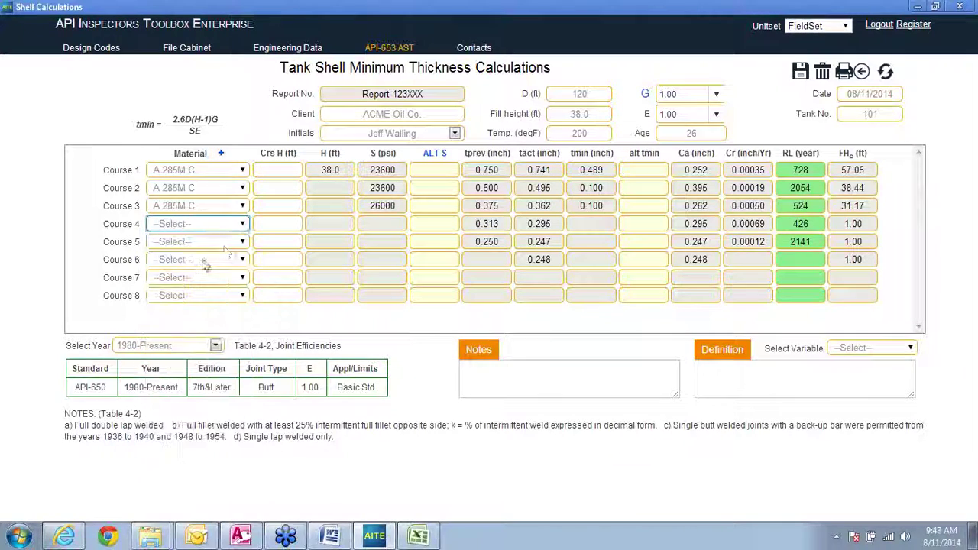
left_click(243, 242)
left_click(187, 277)
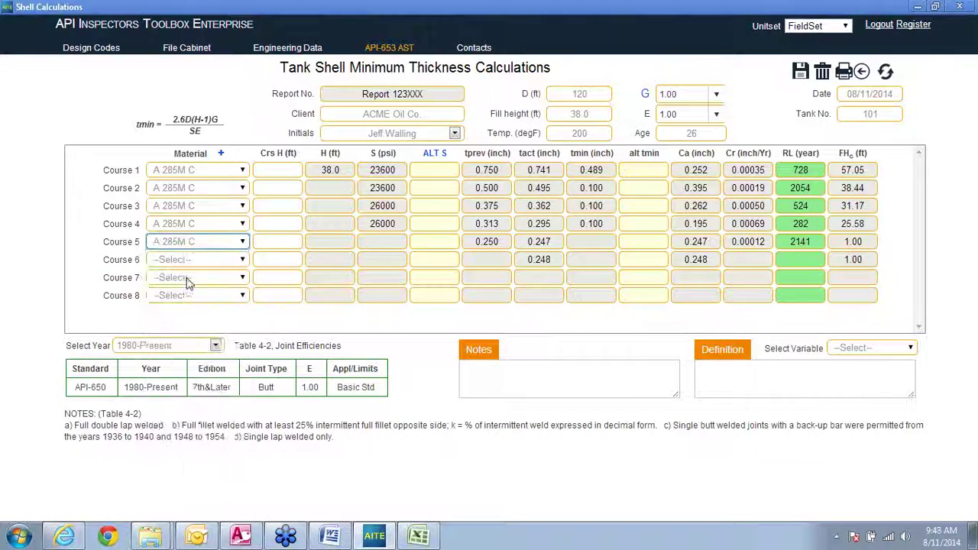
Step: Set the course height to 8 ft for each of Courses 1 through 5 in the shell calculations
left_click(279, 169)
type("8")
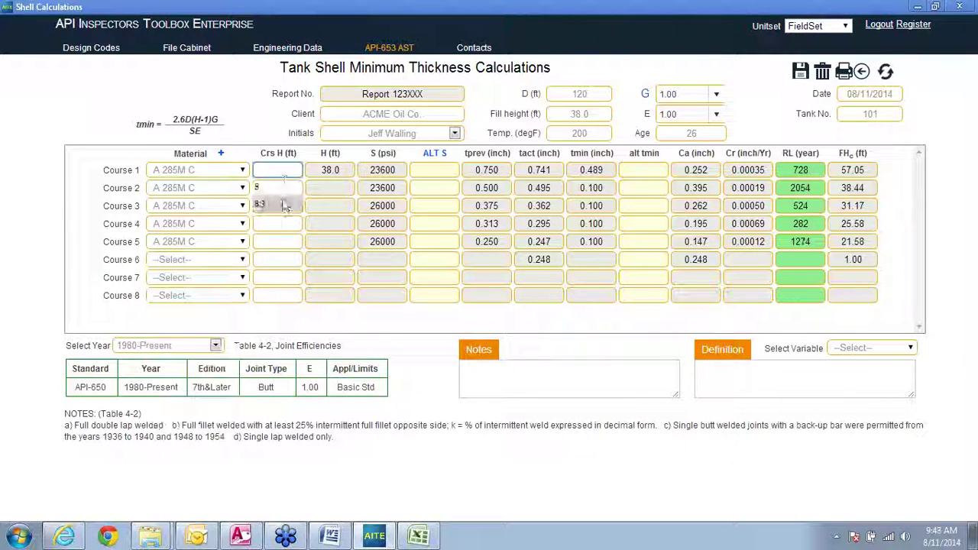
left_click(279, 188)
type("8")
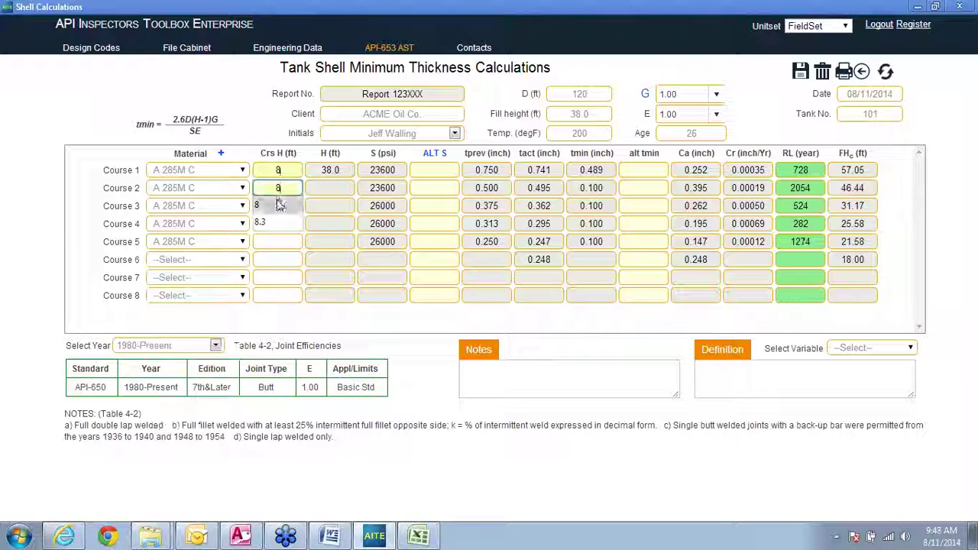
left_click(279, 205)
type("8")
left_click(280, 223)
type("8")
left_click(280, 240)
double_click(278, 222)
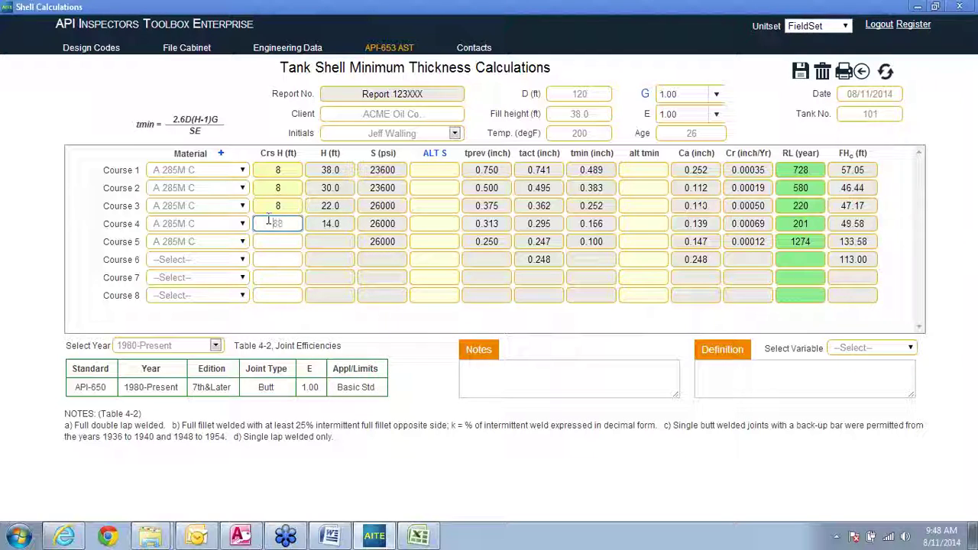
type("8")
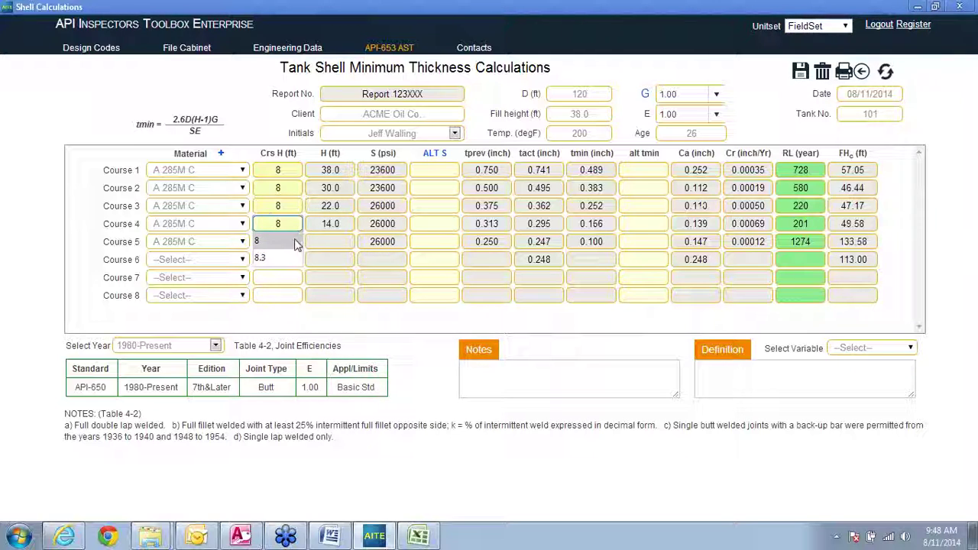
left_click(283, 241)
type("8")
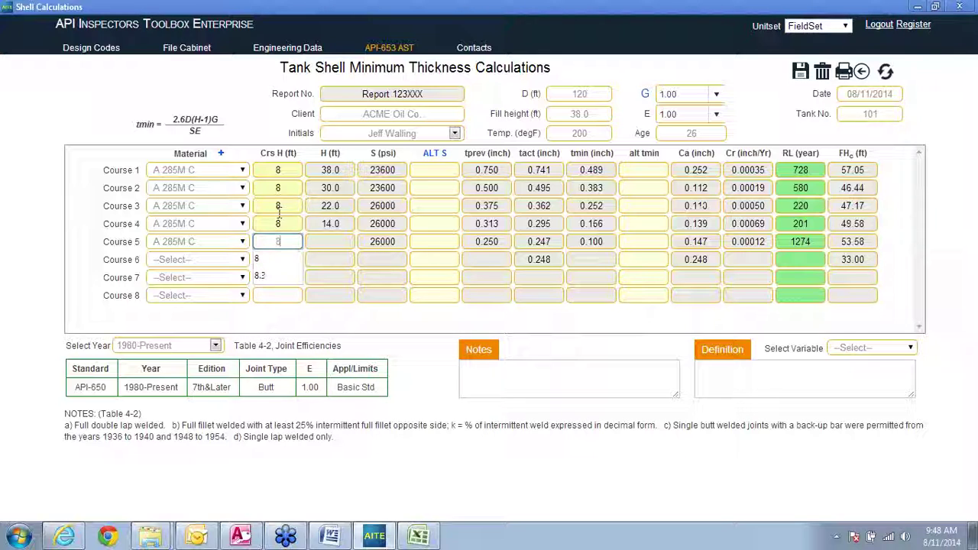
left_click(291, 223)
left_click(441, 224)
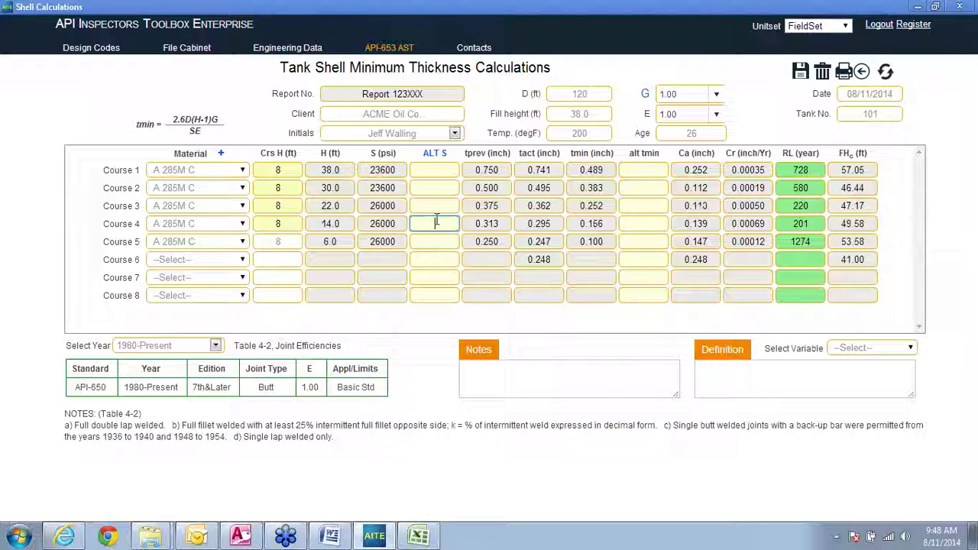
Step: Save the shell minimum thickness calculations and return to the Report Appendix Builder
left_click_drag(558, 261, 495, 263)
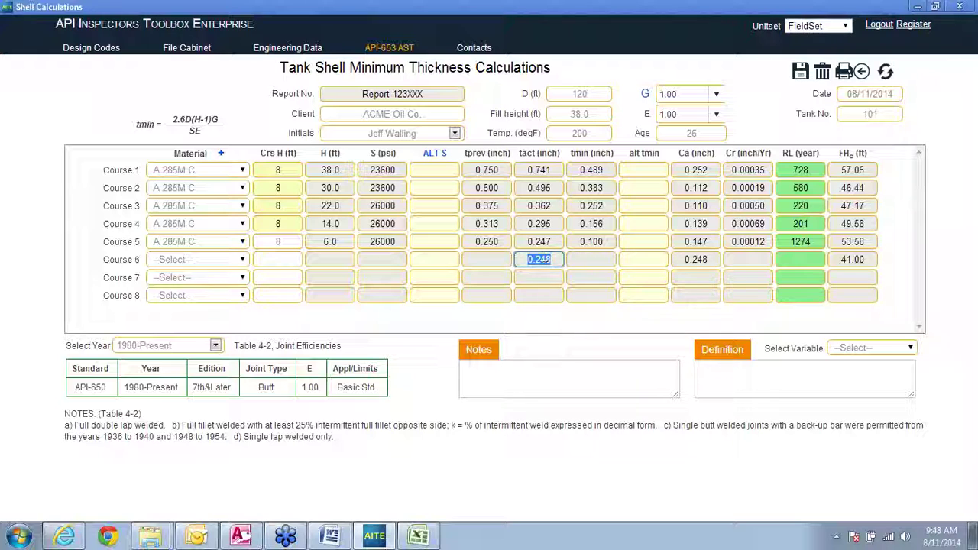
left_click(800, 71)
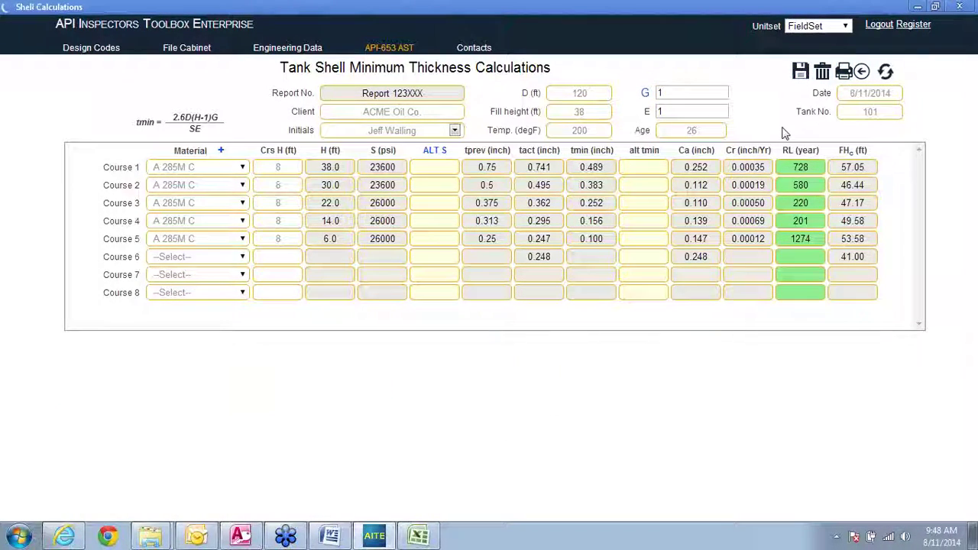
left_click(861, 72)
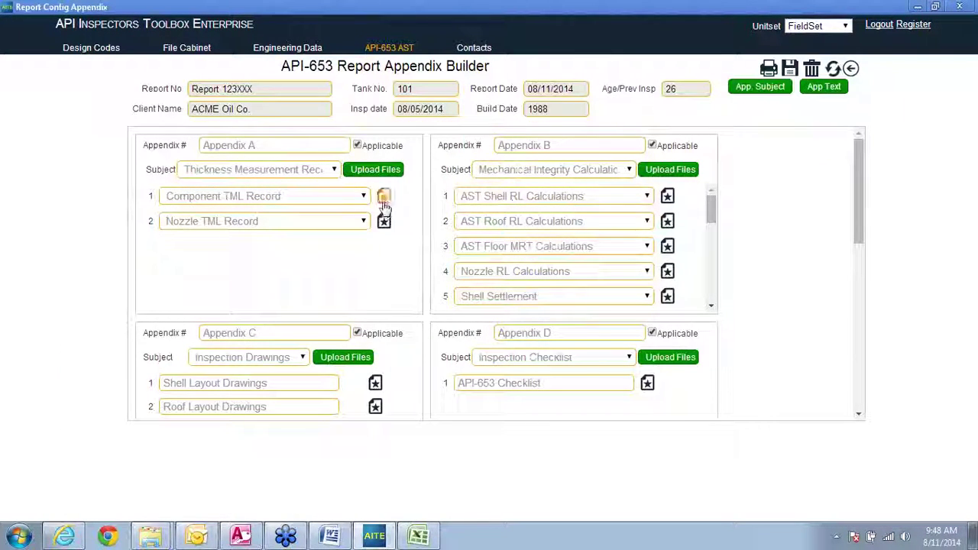
Step: Open the Component TML Record, change the component of CML 013 at Drop # 1 to Shell Crs 5, and save the record
left_click(384, 198)
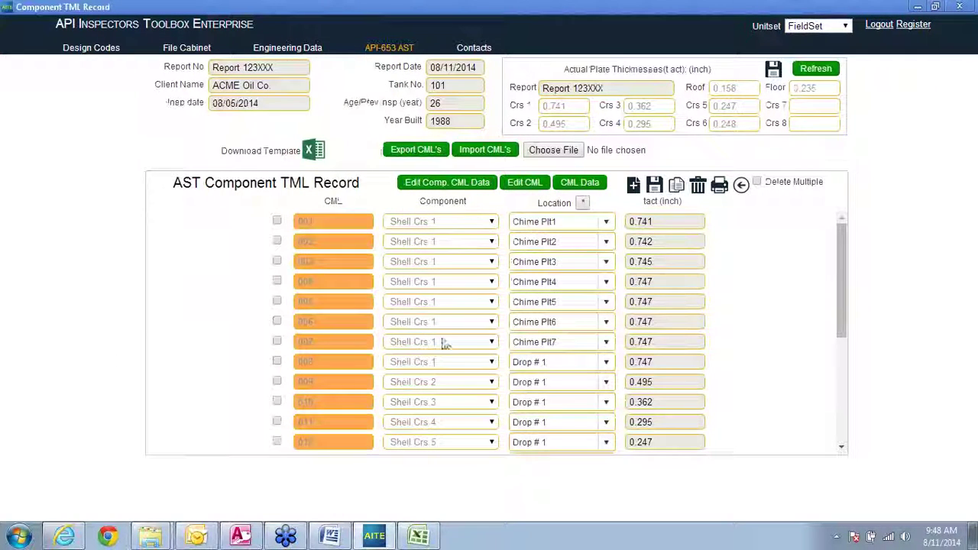
left_click(842, 447)
left_click(841, 447)
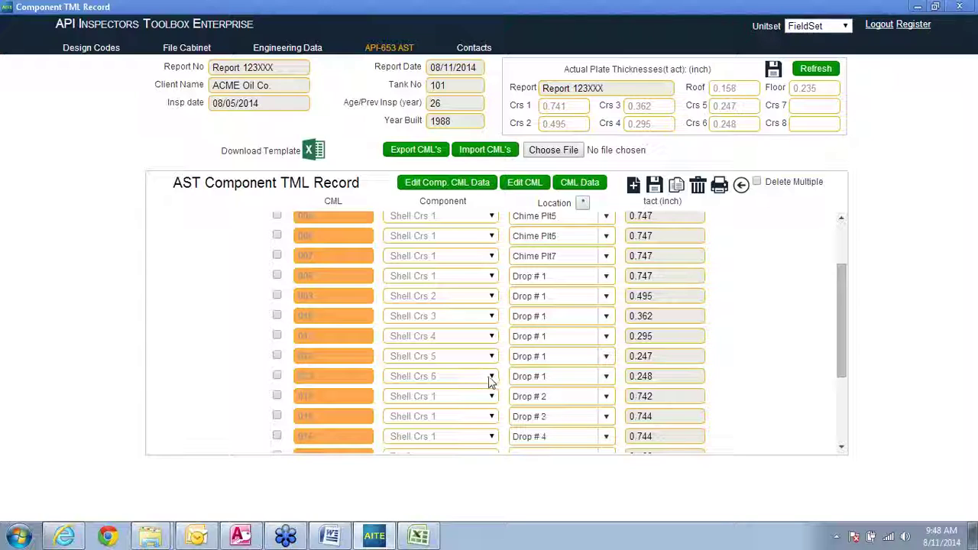
left_click(494, 379)
left_click(450, 290)
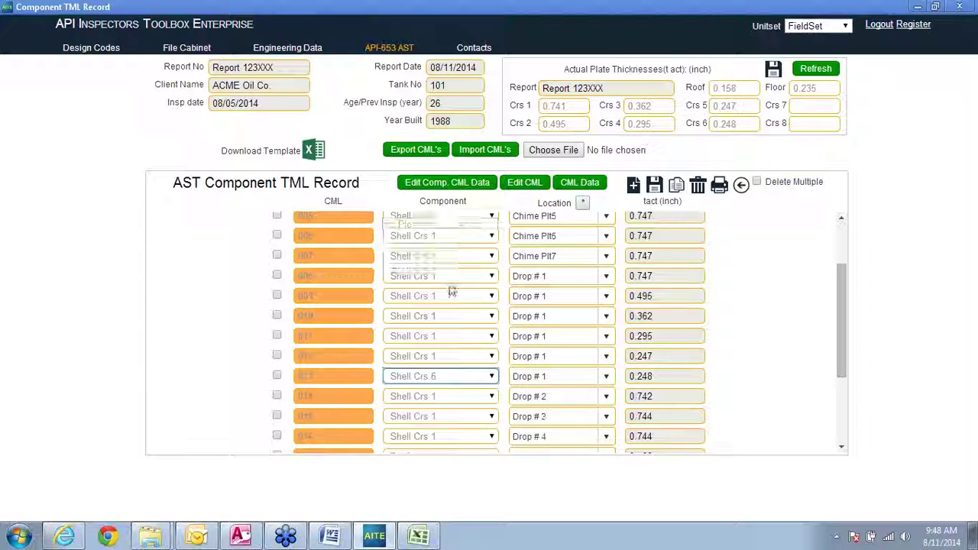
left_click(654, 186)
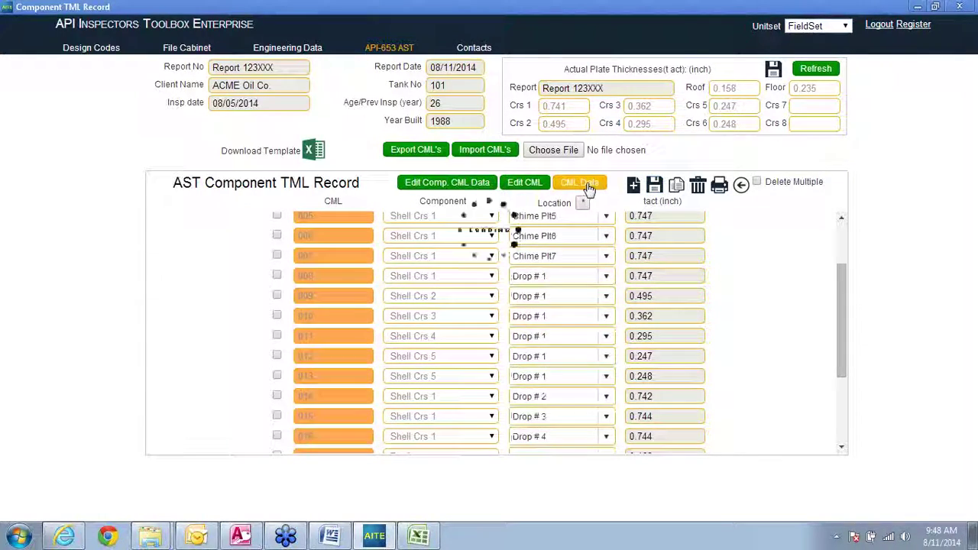
Step: Open and close the component CML data, and save the Component TML Record again
left_click(589, 189)
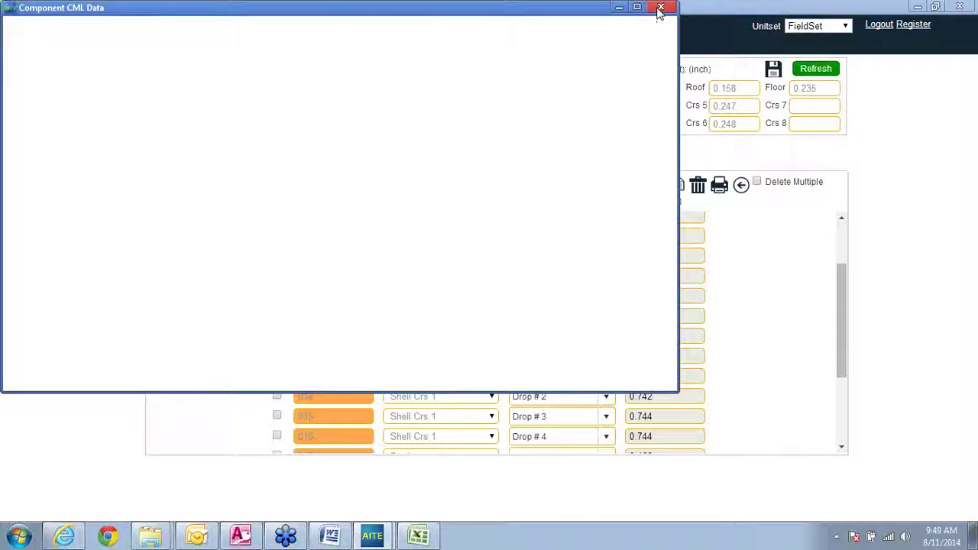
left_click(660, 9)
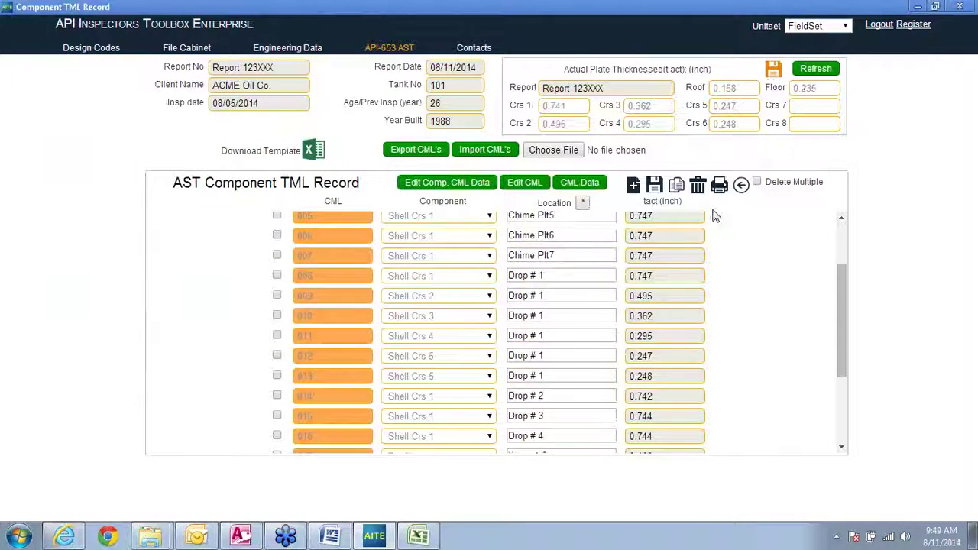
left_click(654, 185)
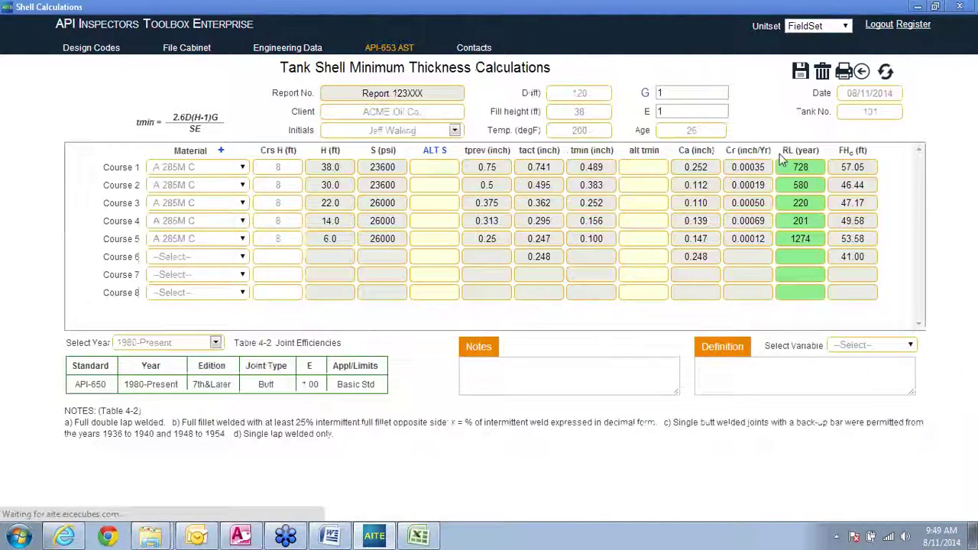
Step: Recheck the Course 6 row in the AST Shell RL Calculations and return to the Report Appendix Builder
left_click(861, 71)
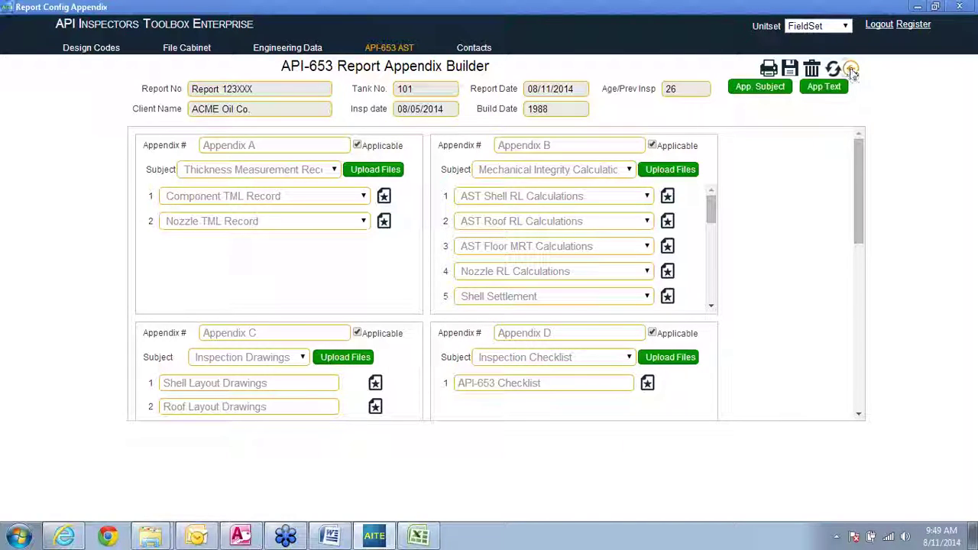
left_click(852, 70)
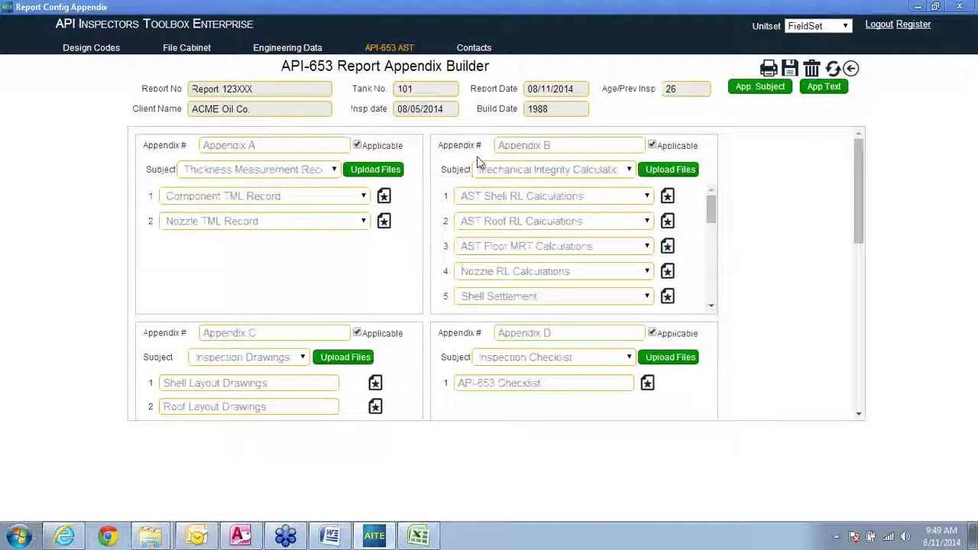
left_click(667, 197)
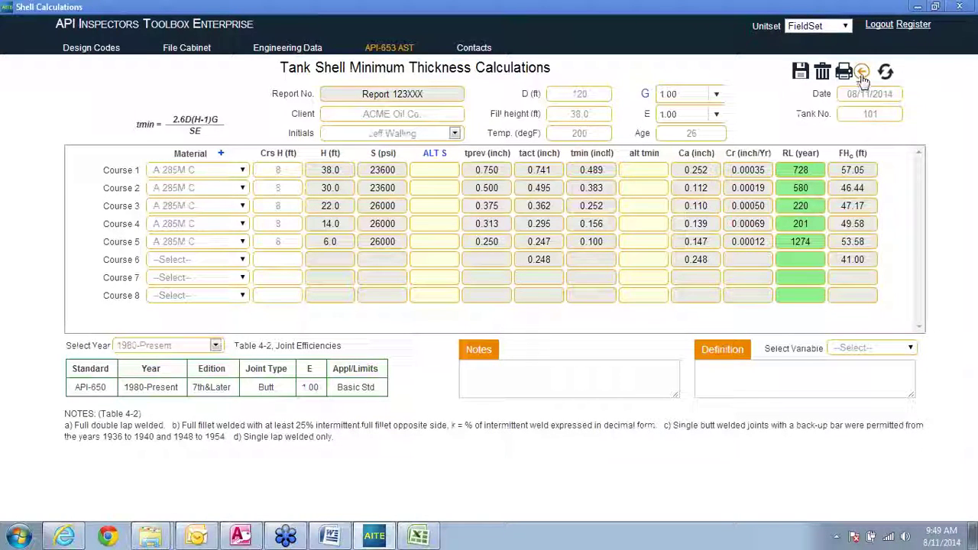
left_click(862, 72)
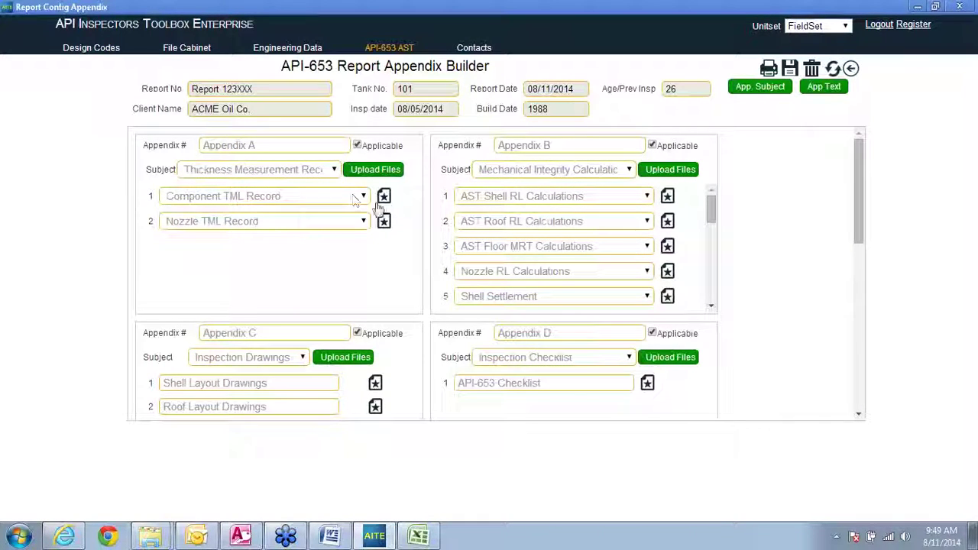
Step: Clear the Crs 6 actual plate thickness in the Component TML Record, save the plate thicknesses, and return to the Report Appendix Builder
left_click(385, 197)
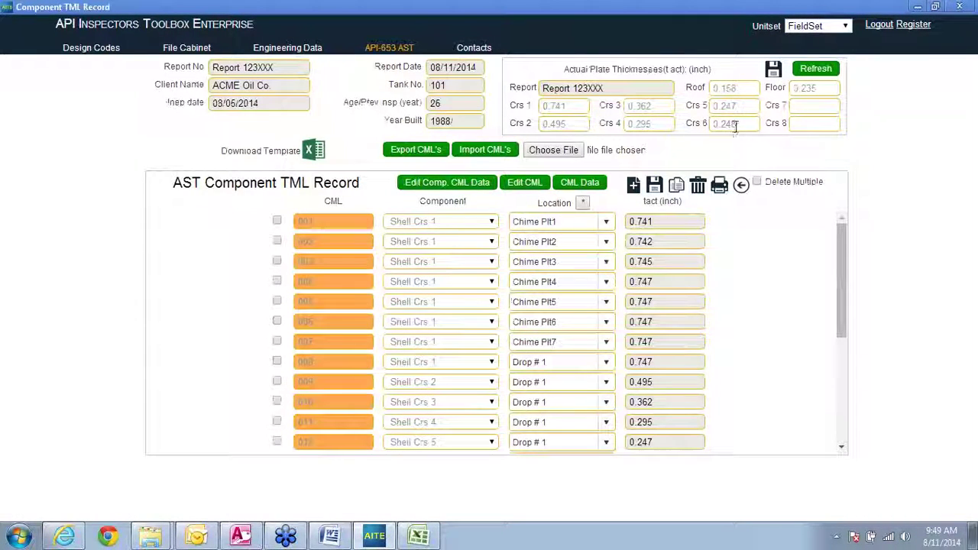
key("BackSpace")
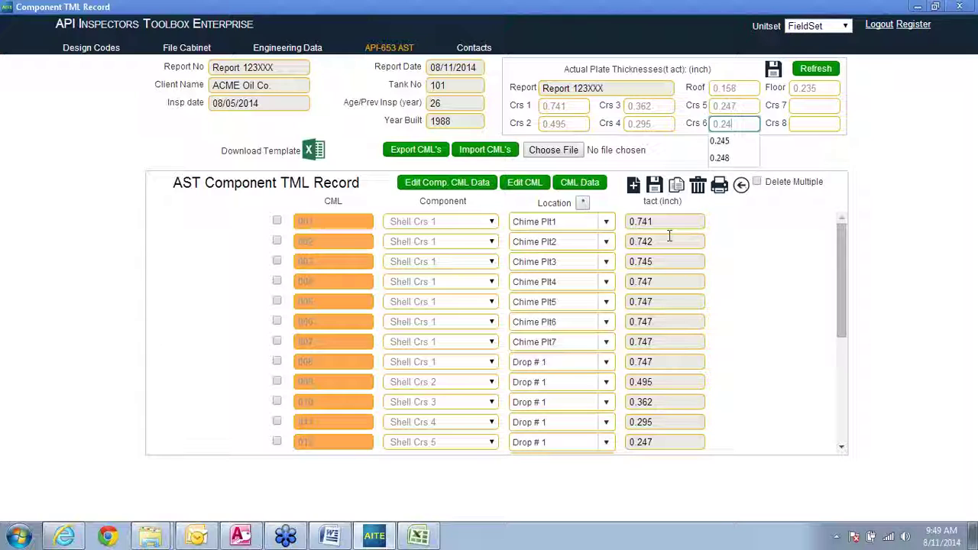
key("BackSpace")
key("BackSpace")
key("BackSpace")
key("BackSpace")
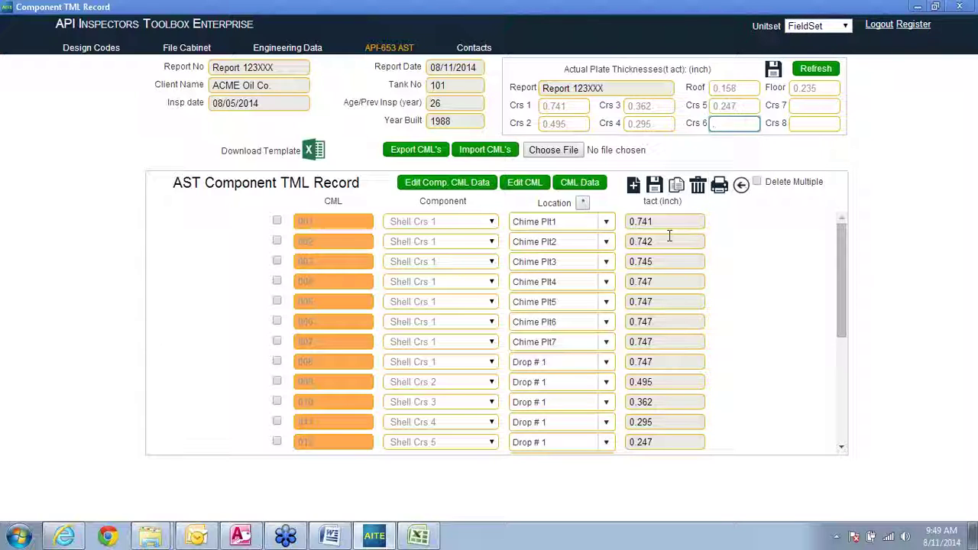
left_click(774, 69)
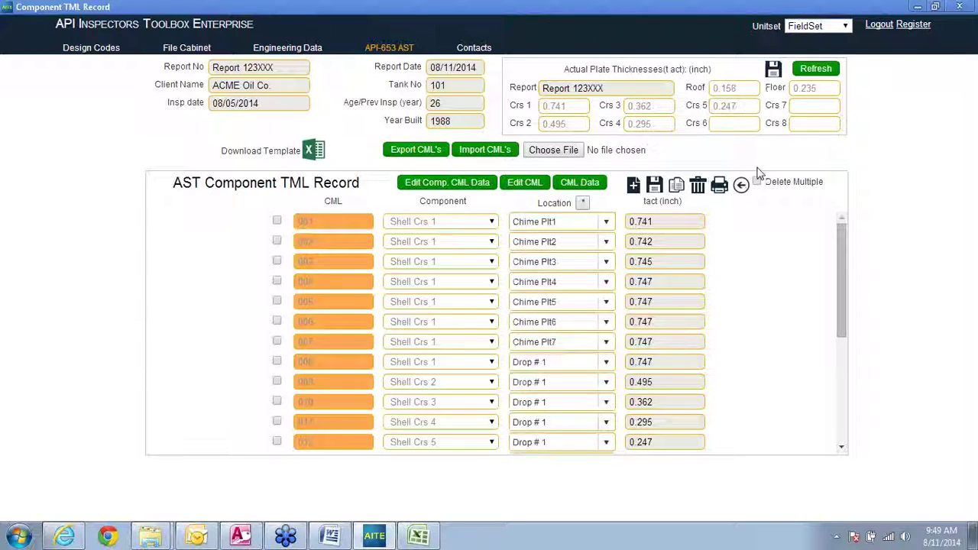
left_click(741, 184)
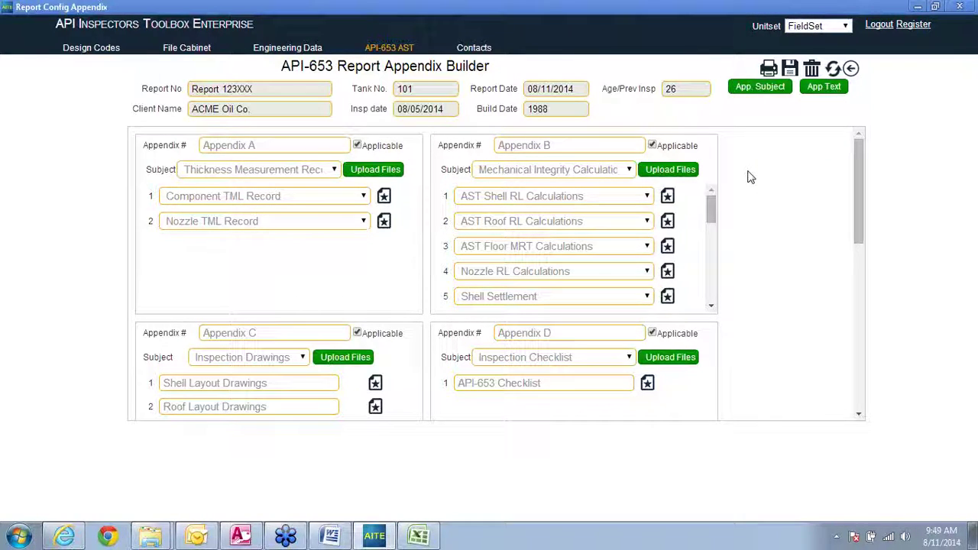
Step: Open the AST Shell RL Calculations and examine the course heights, remaining life, calculated fill heights and allowable stresses
left_click(667, 197)
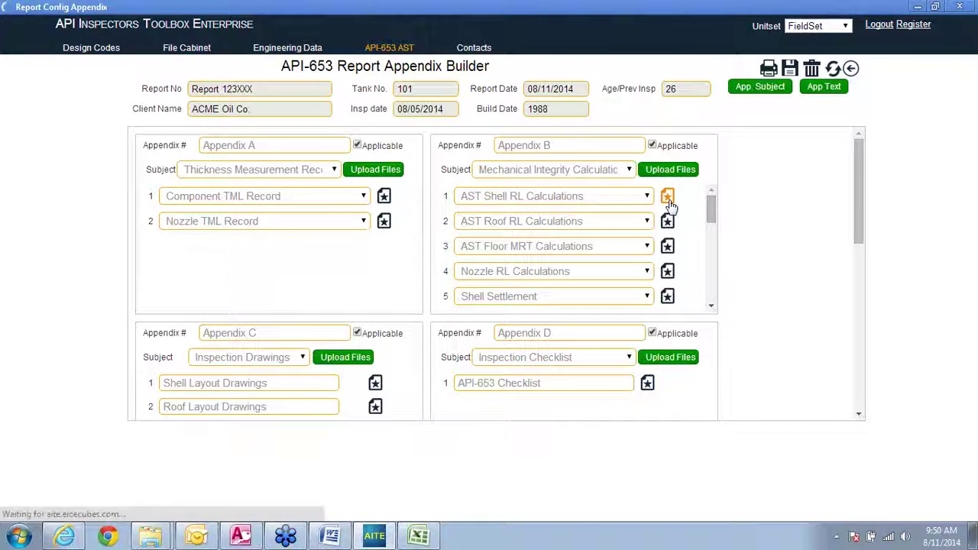
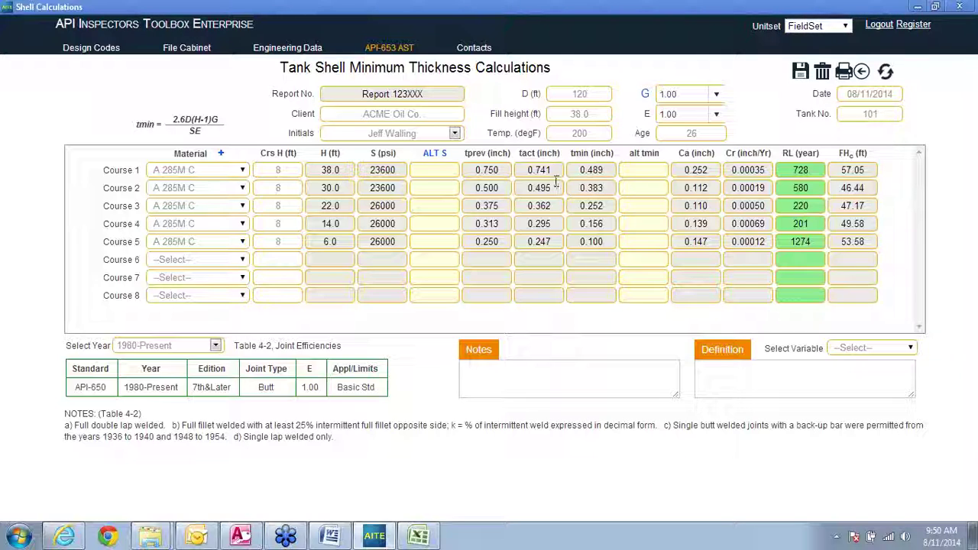
left_click(634, 191)
left_click(289, 241)
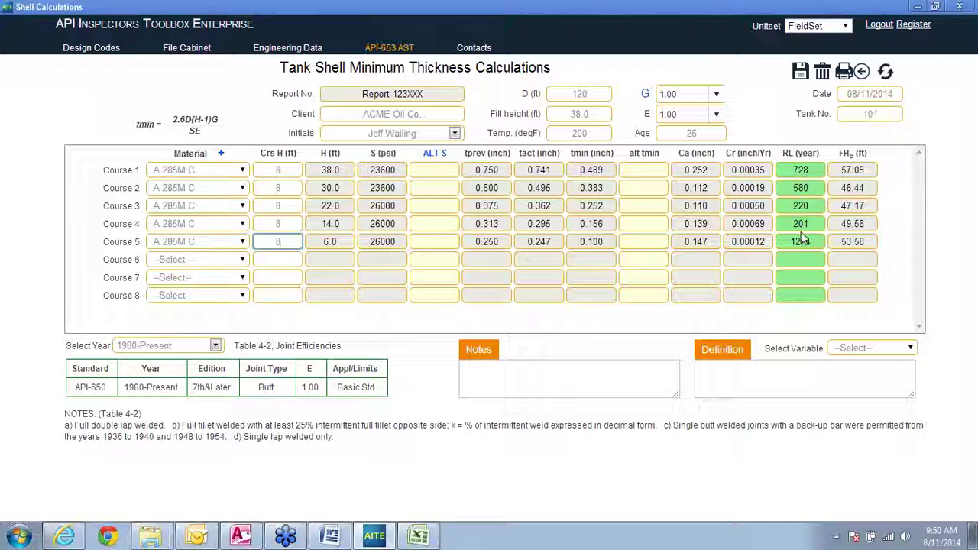
left_click(814, 169)
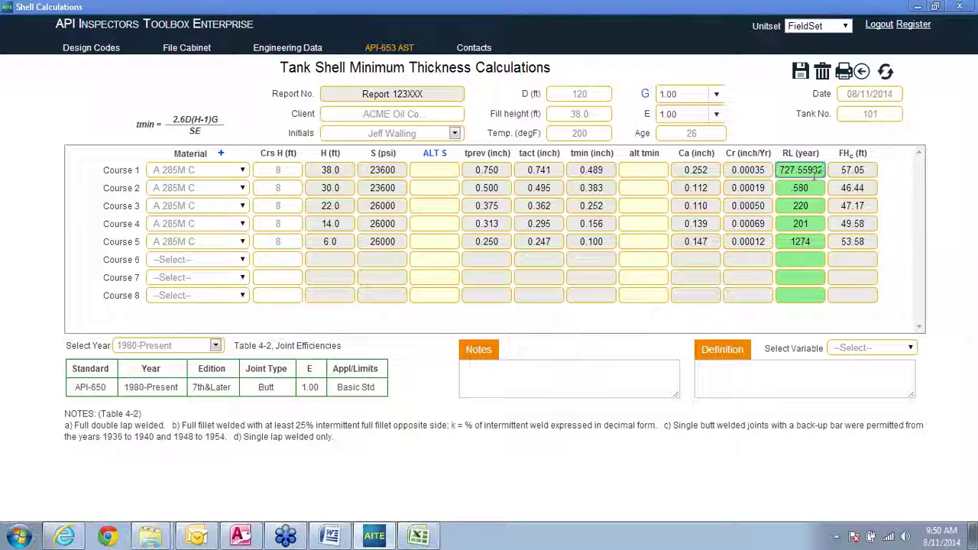
left_click(869, 170)
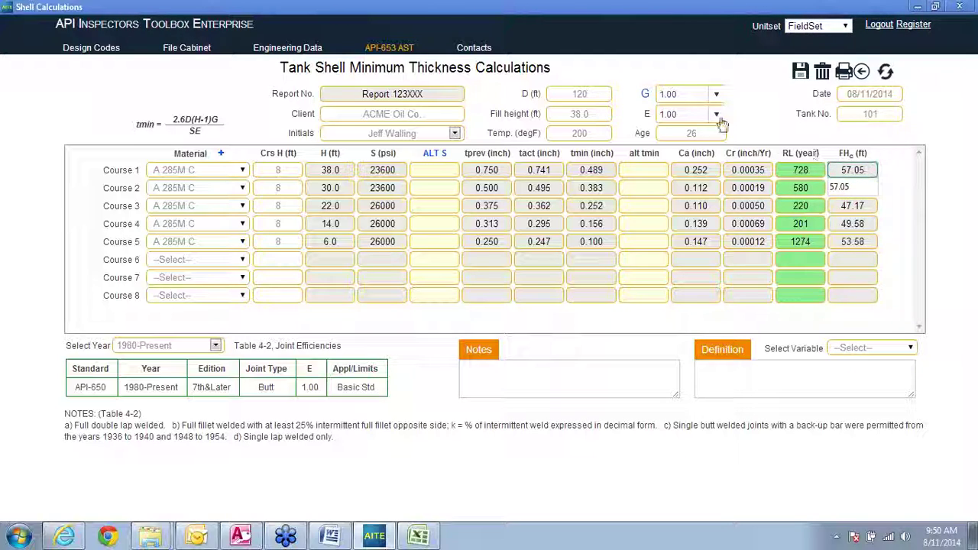
left_click(587, 115)
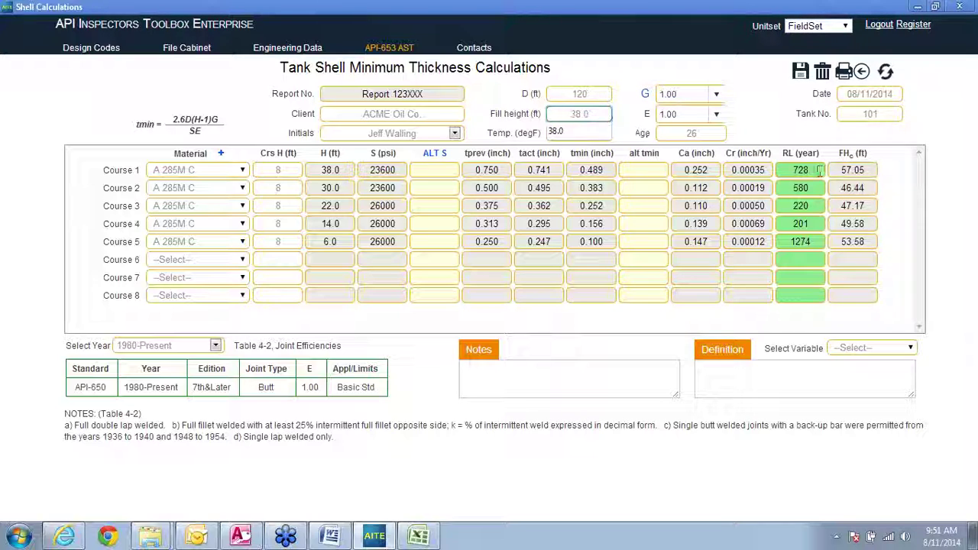
left_click(437, 205)
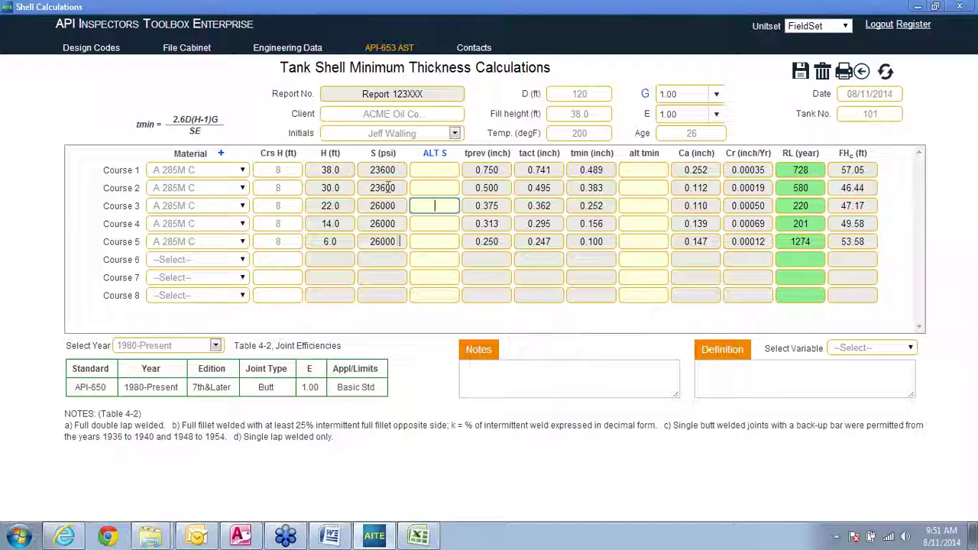
Step: Look over the alternate minimum thickness entries for Courses 1 to 5
left_click(642, 169)
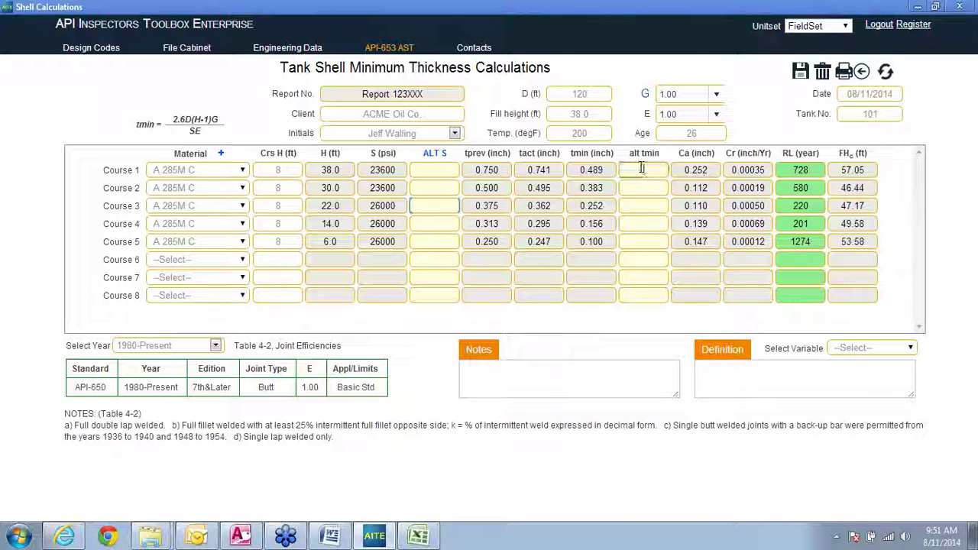
left_click(643, 186)
left_click(643, 205)
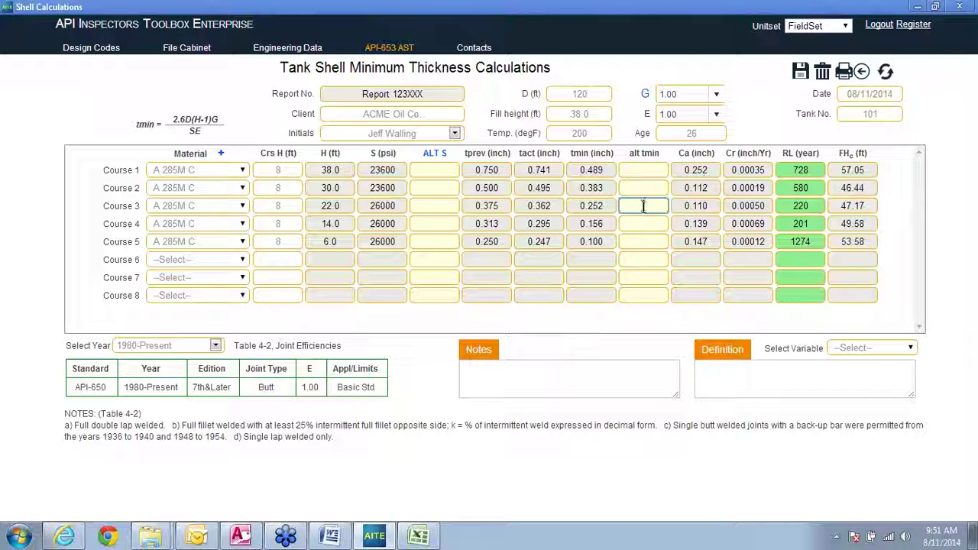
left_click(650, 223)
left_click(652, 241)
left_click(648, 224)
left_click(648, 205)
left_click(646, 187)
left_click(649, 172)
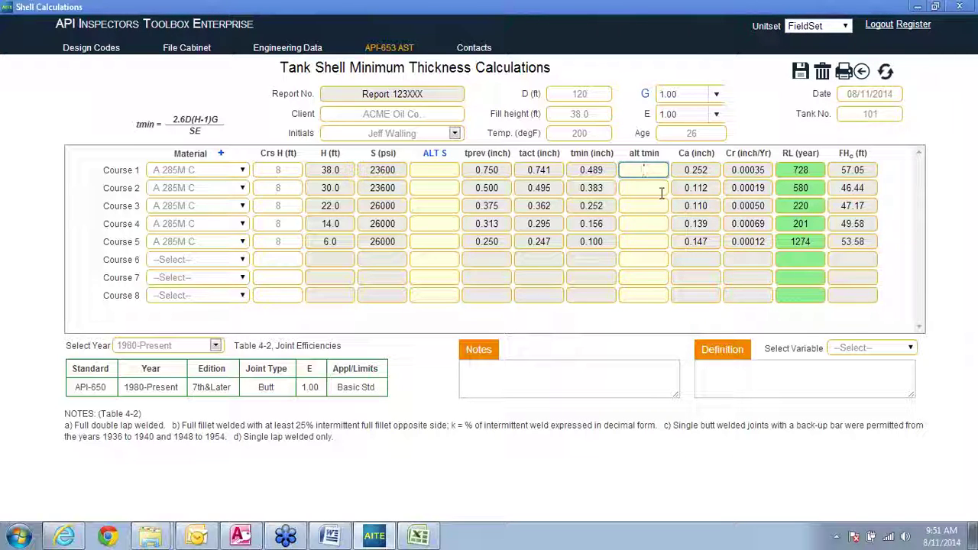
Step: Review the G and E values, save the shell calculations, and return to the Report Appendix Builder
double_click(694, 94)
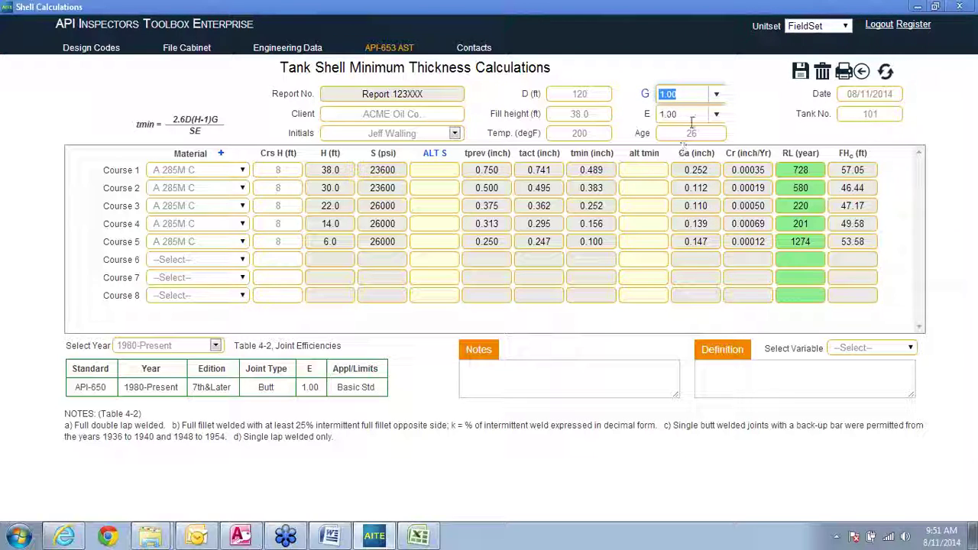
left_click(688, 114)
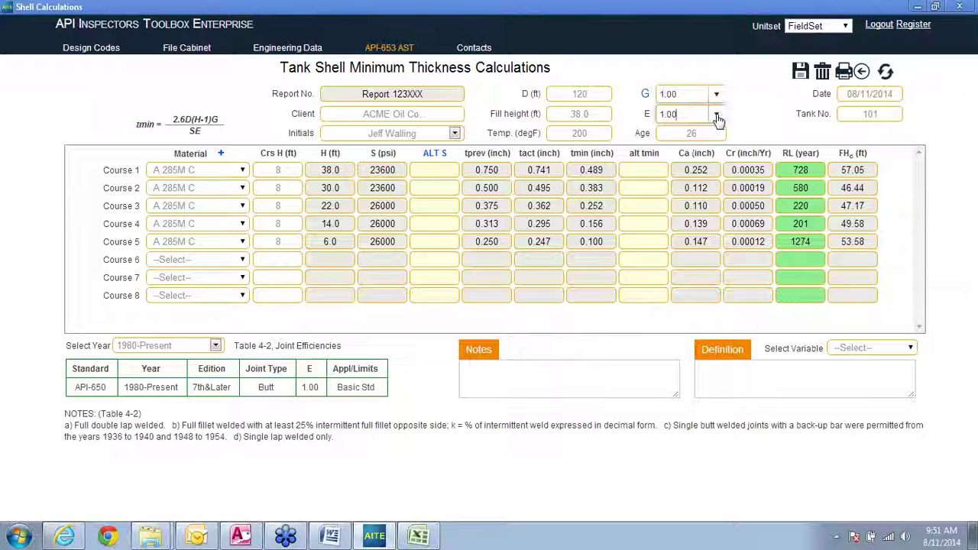
left_click(802, 75)
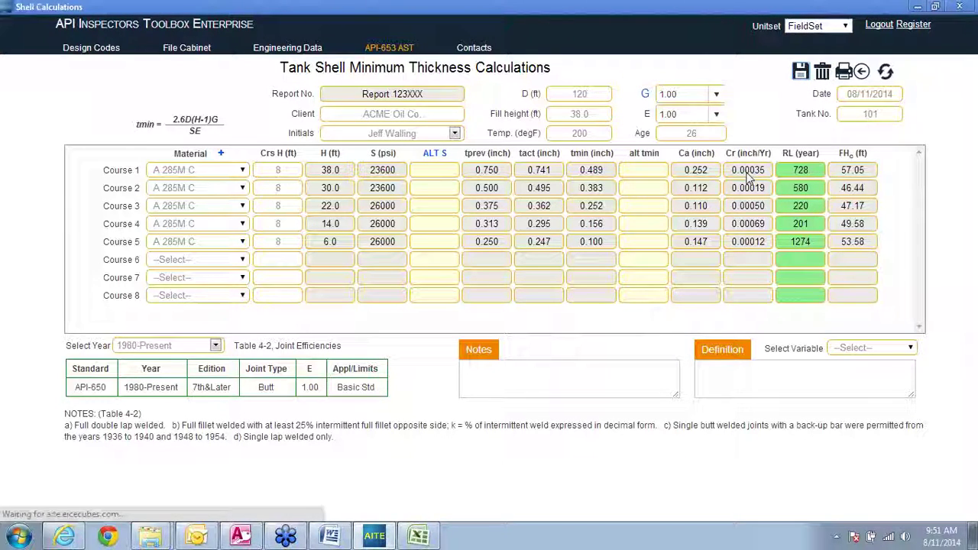
left_click(862, 72)
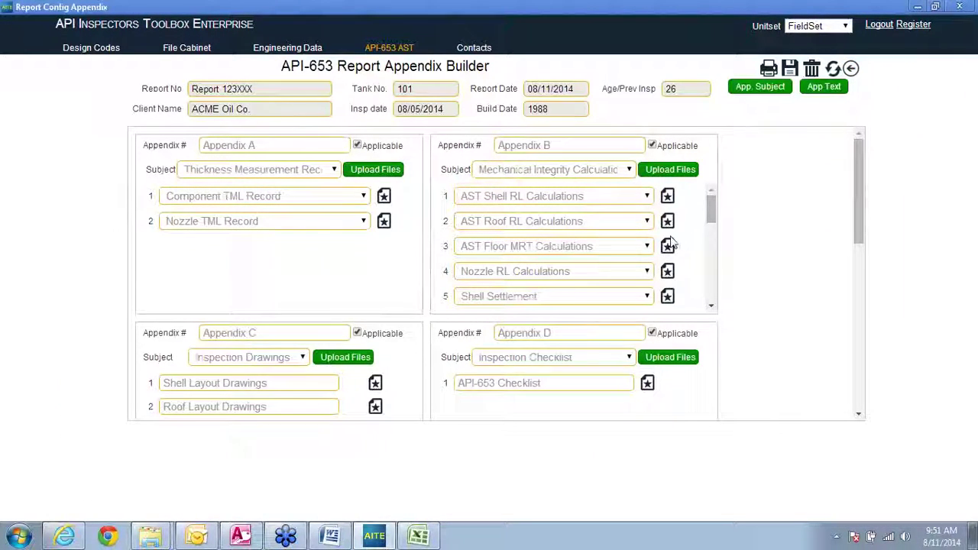
Step: Open the AST Roof RL Calculations and set Yn to 5 and the material category to CS/Crom. Stl
left_click(669, 222)
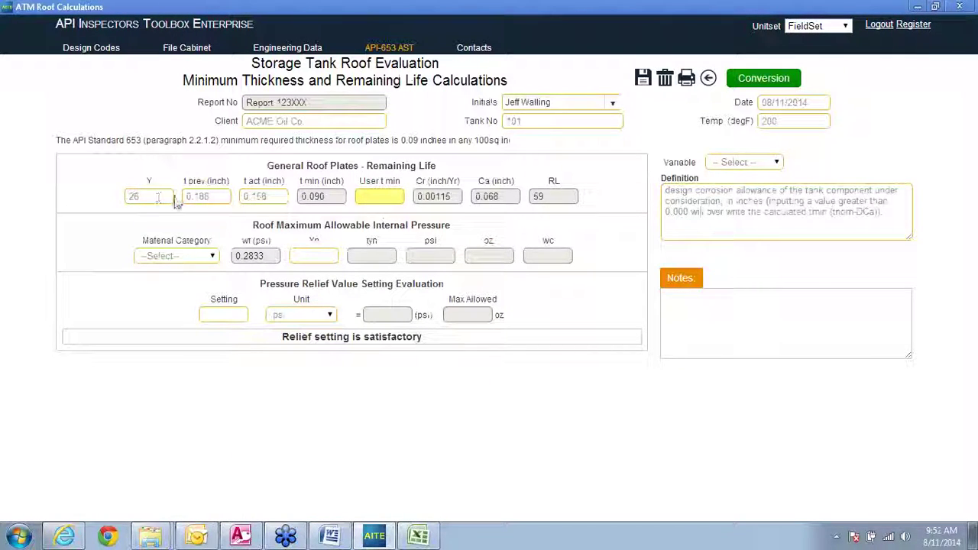
left_click(301, 256)
type("5")
left_click(213, 256)
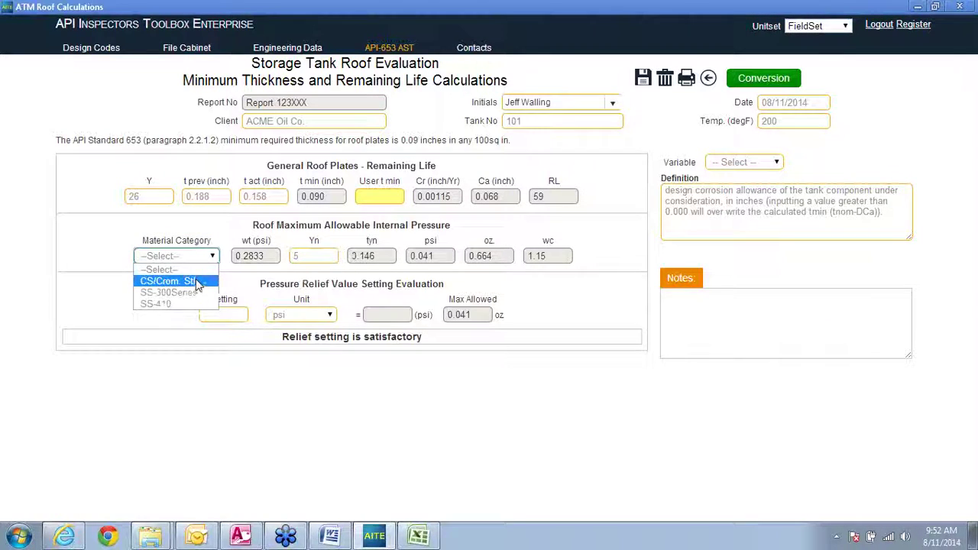
left_click(197, 280)
Step: Set the roof's pressure relief setting to 0.50 with oz. as the unit
left_click(226, 314)
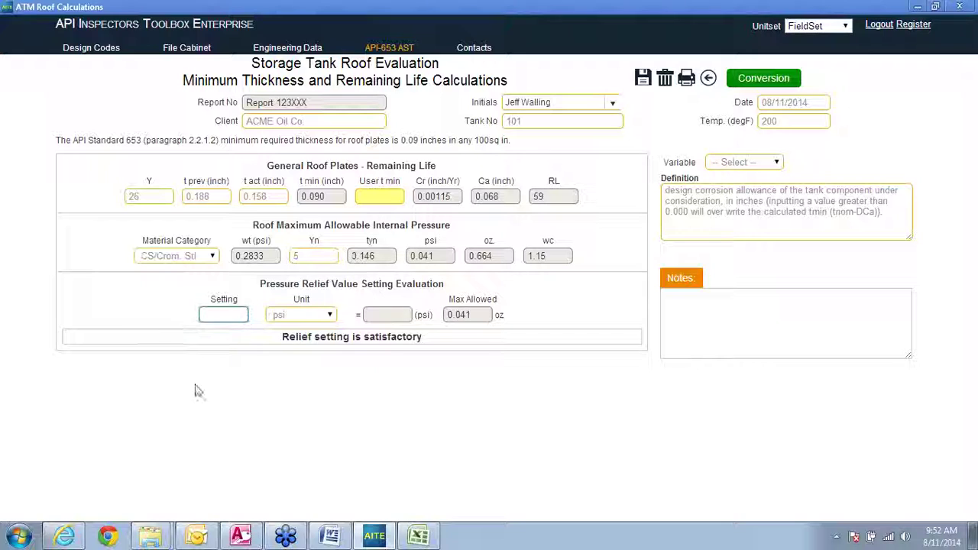
type("0.5")
left_click(218, 331)
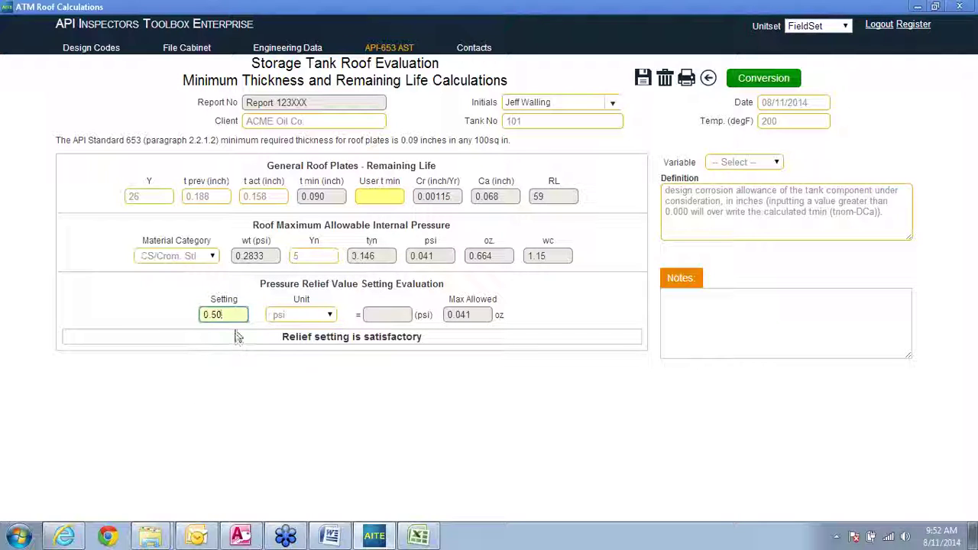
left_click(237, 337)
left_click(380, 196)
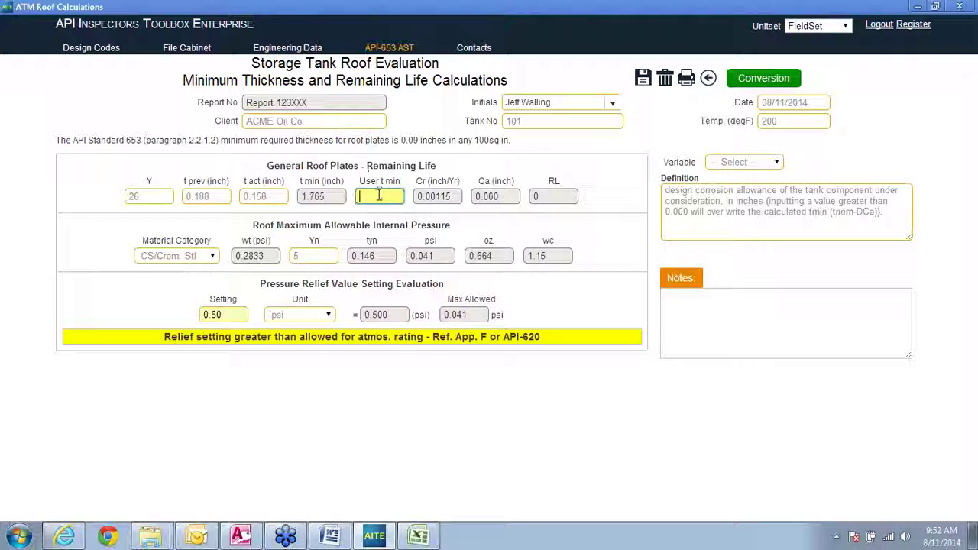
left_click(329, 317)
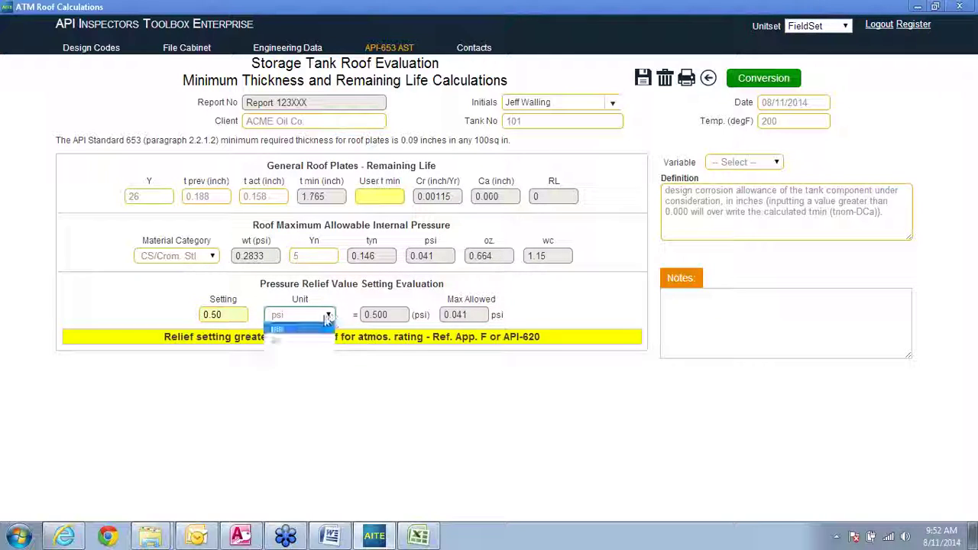
left_click(298, 341)
left_click(369, 194)
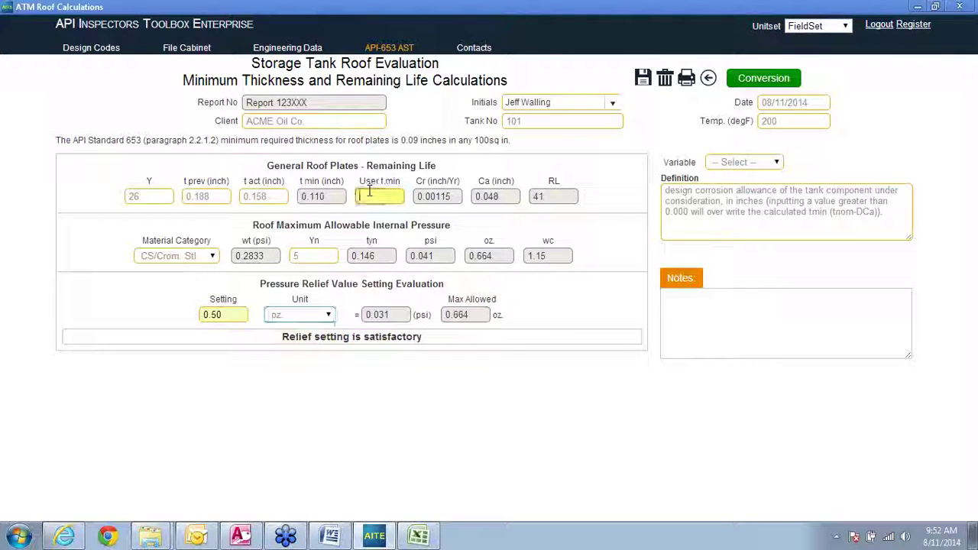
Step: Check the roof's t min and temperature, save the roof calculations, and return to the Report Appendix Builder
left_click_drag(327, 196, 305, 197)
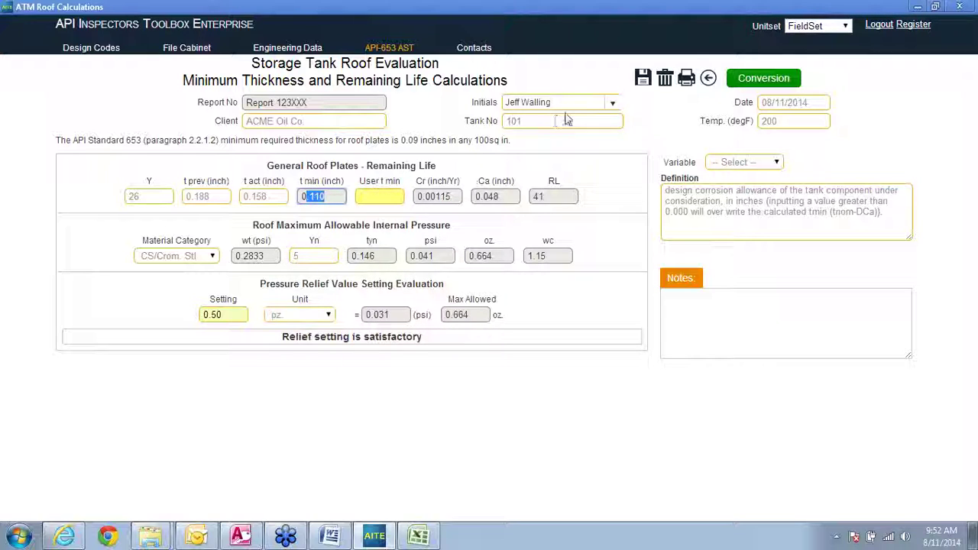
left_click(796, 120)
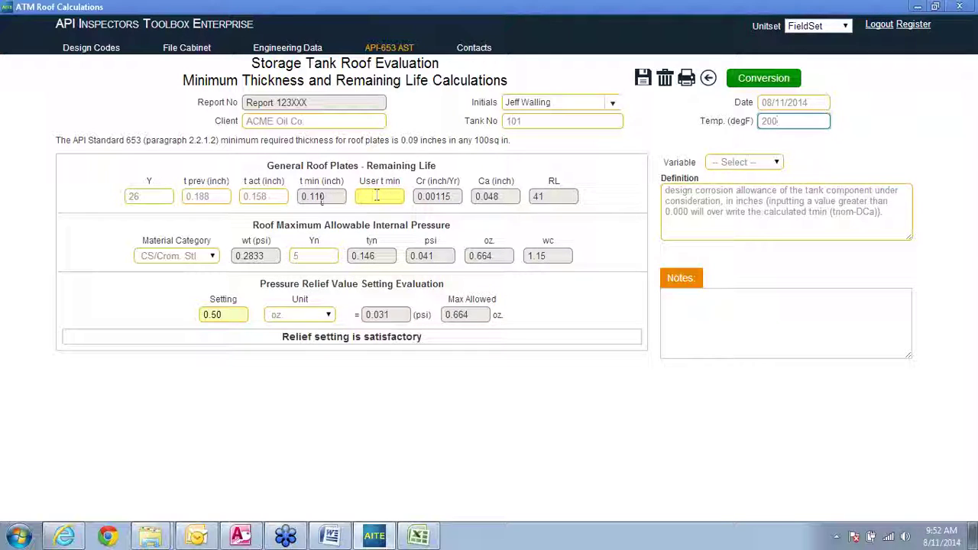
left_click_drag(333, 197, 279, 197)
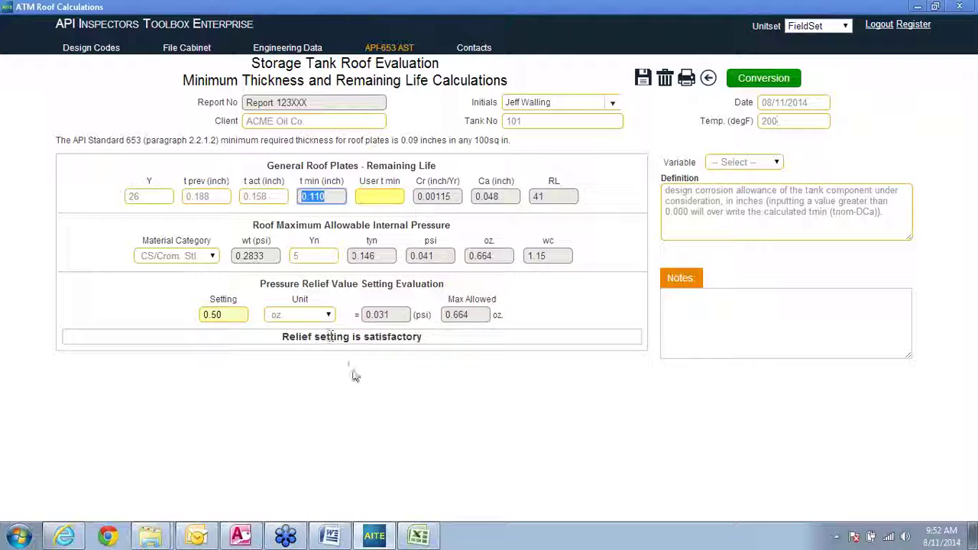
left_click(818, 328)
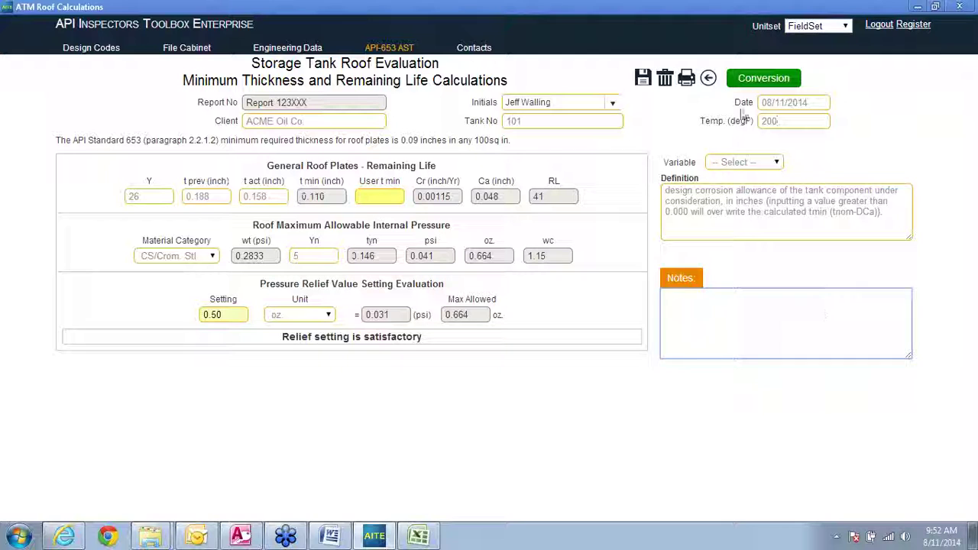
left_click(643, 81)
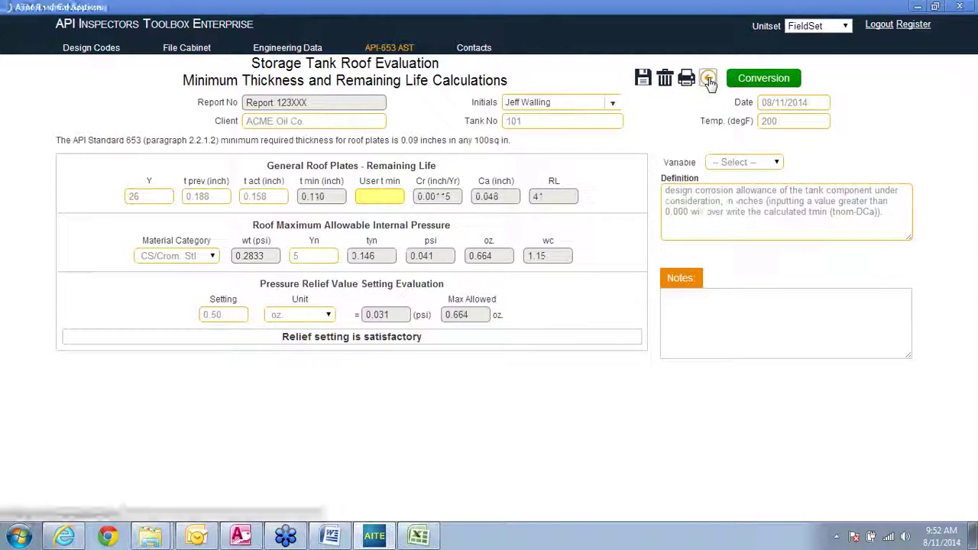
left_click(710, 80)
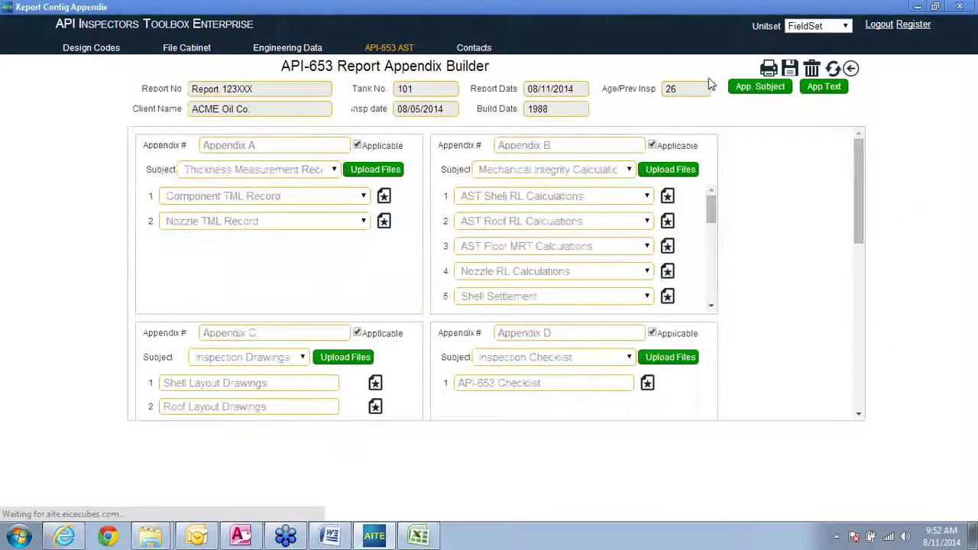
Step: Open the AST Floor MRT Calculations and set the general plates, critical zone and annular plates calculations to Yes
left_click(668, 247)
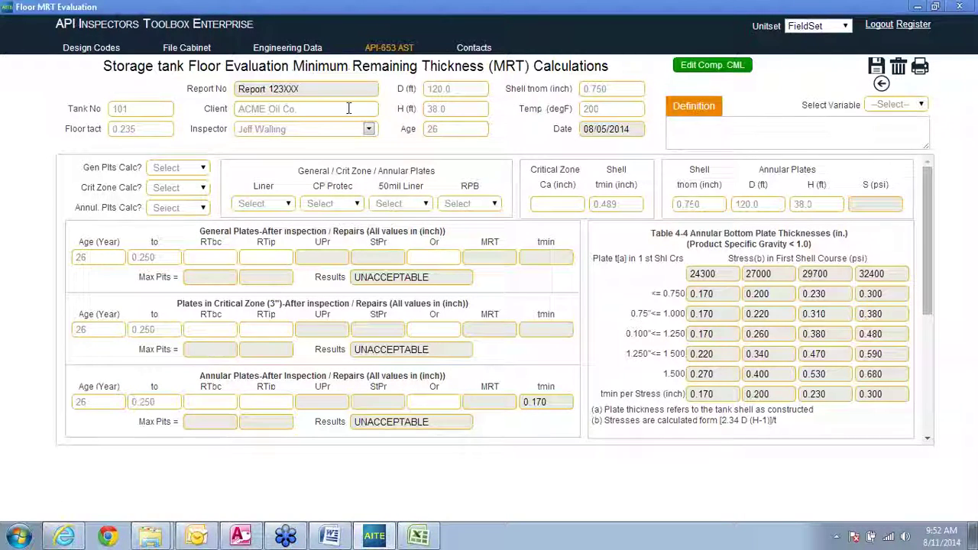
left_click(465, 107)
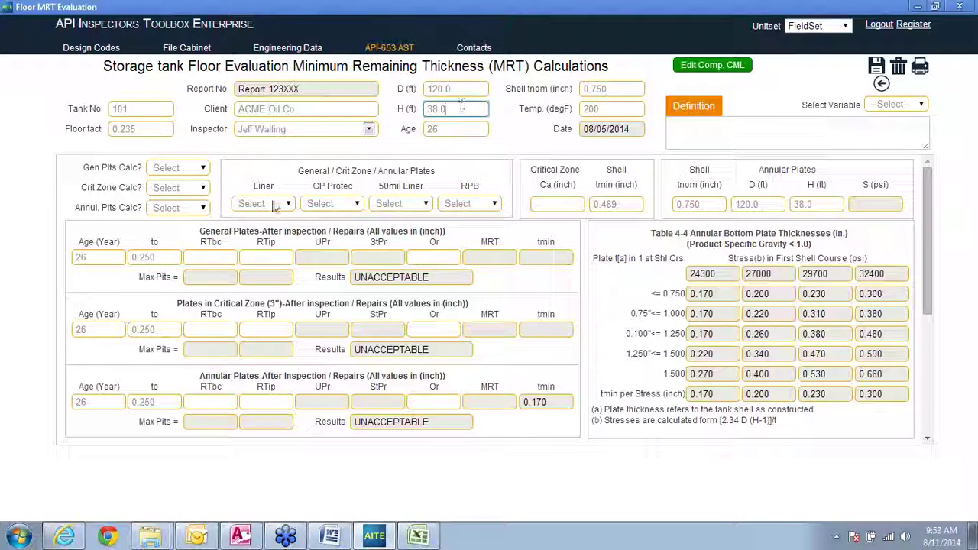
left_click(203, 168)
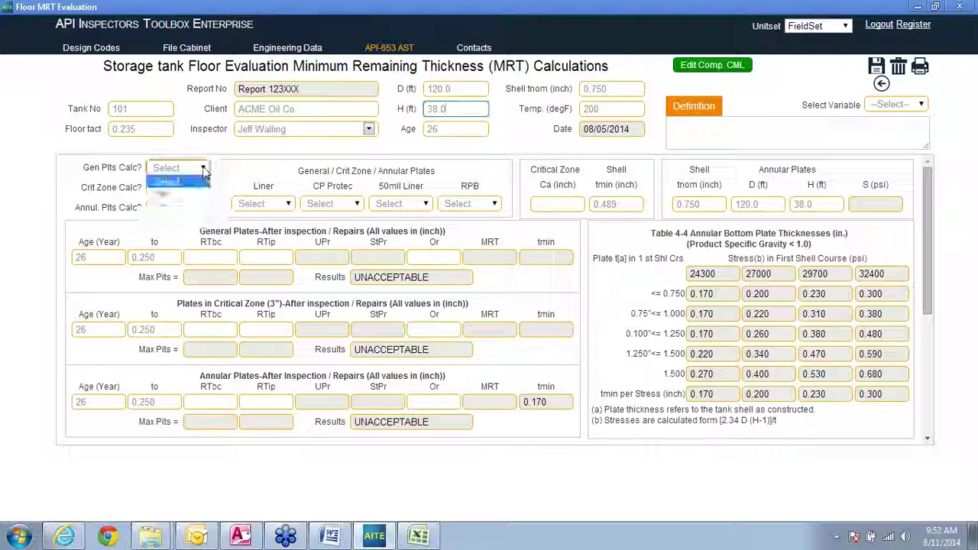
left_click(162, 195)
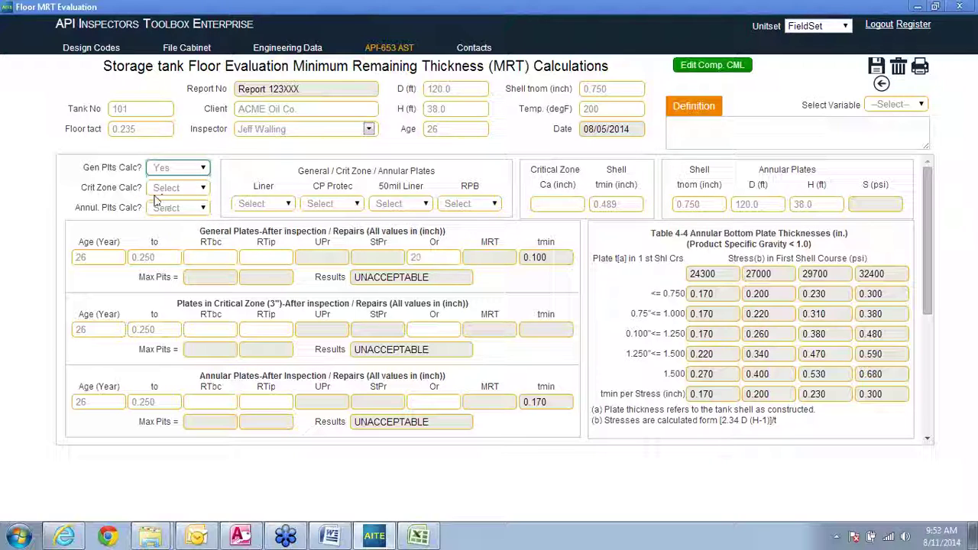
left_click(203, 187)
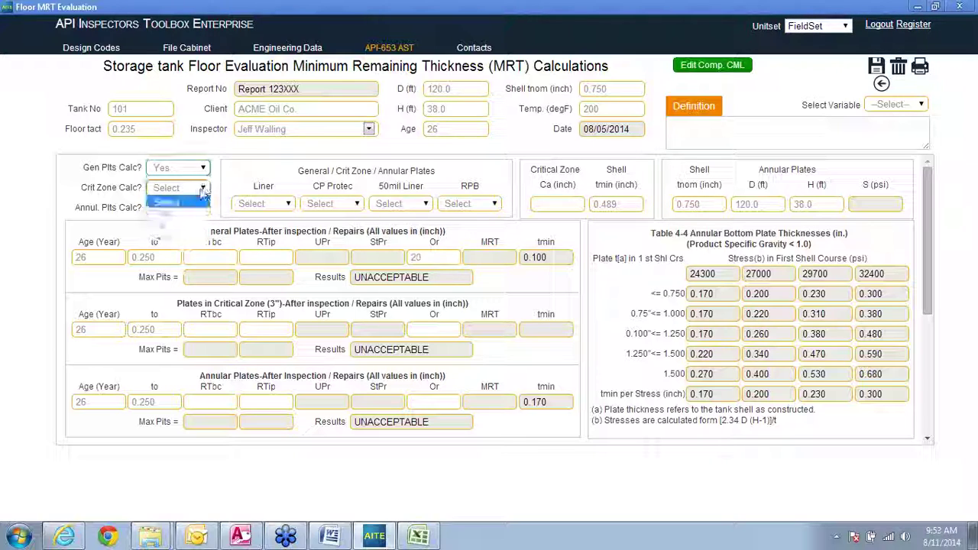
left_click(178, 218)
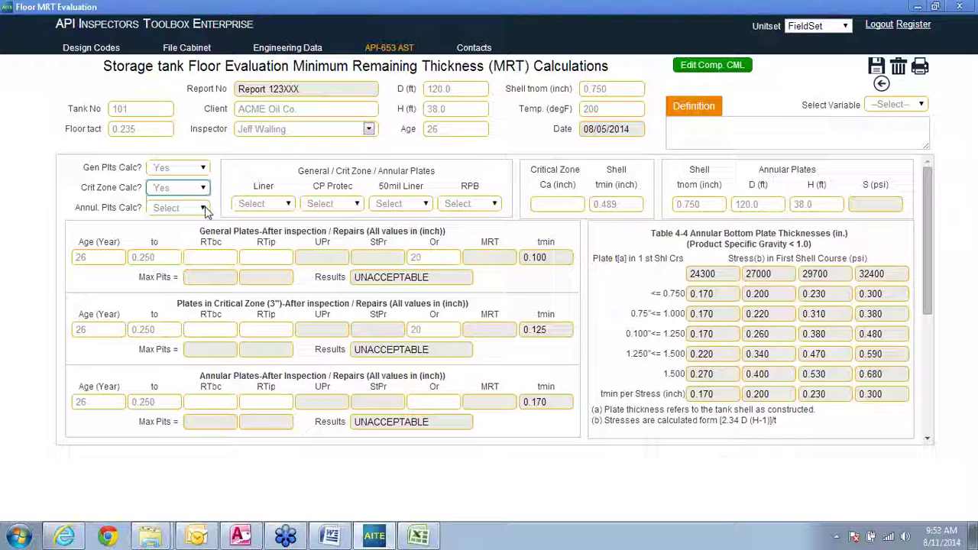
left_click(203, 208)
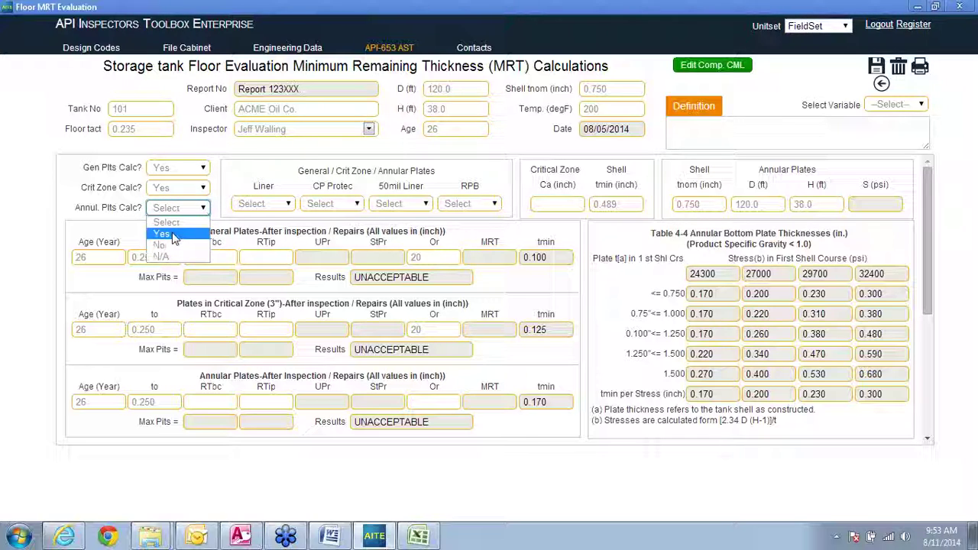
left_click(173, 234)
Step: Set Liner, CP Protec and 50mil Liner to Yes for the floor plates
left_click(289, 204)
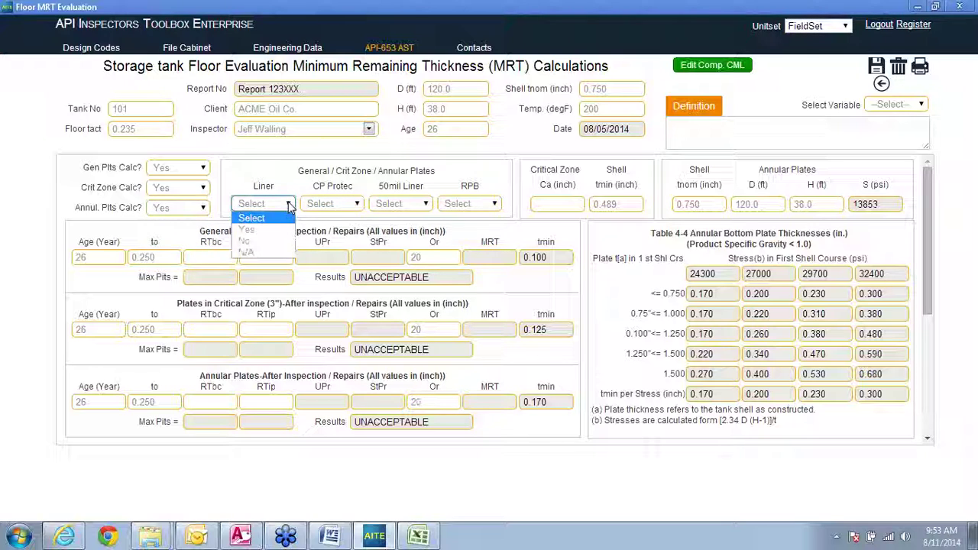
left_click(247, 229)
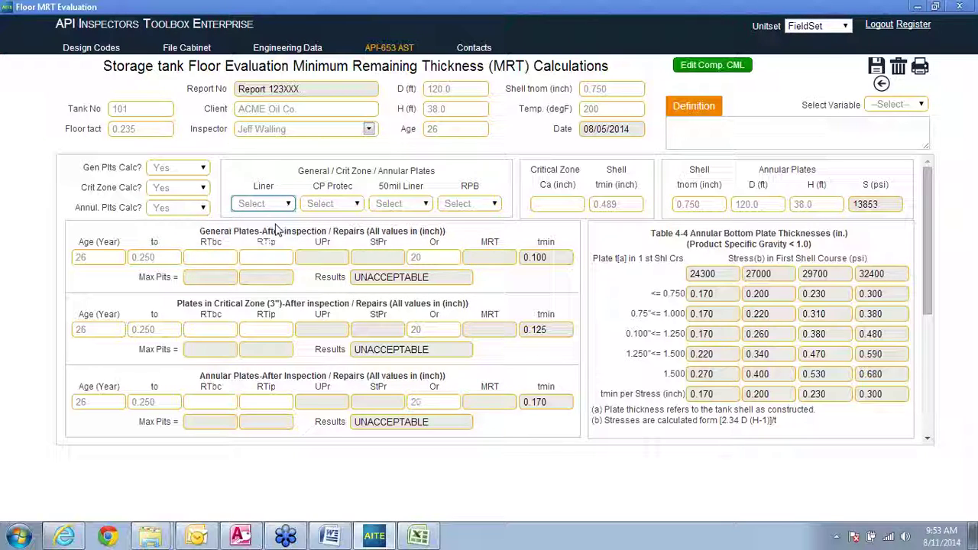
left_click(358, 205)
left_click(321, 227)
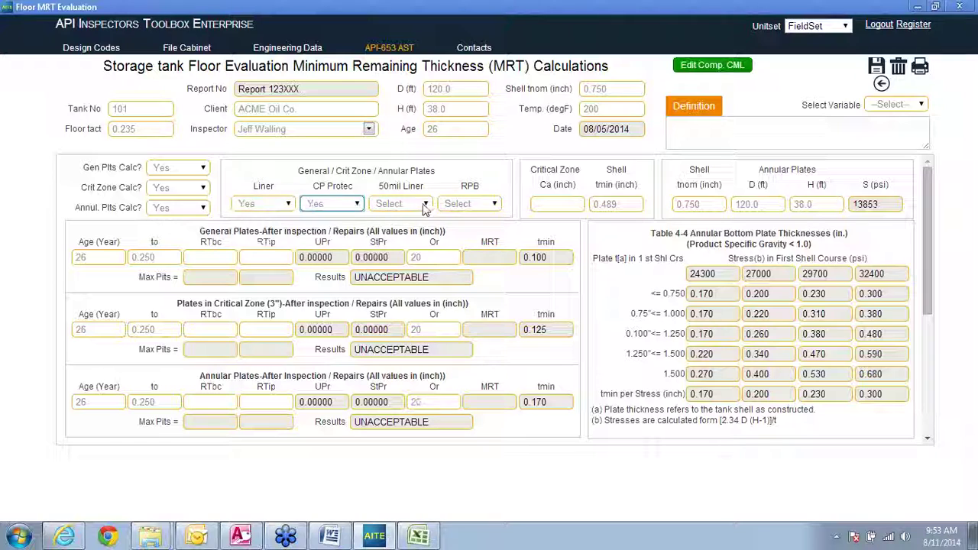
left_click(425, 207)
left_click(397, 231)
Step: Set 50mil Liner, CP Protec and Liner to No for the floor plates
left_click(424, 205)
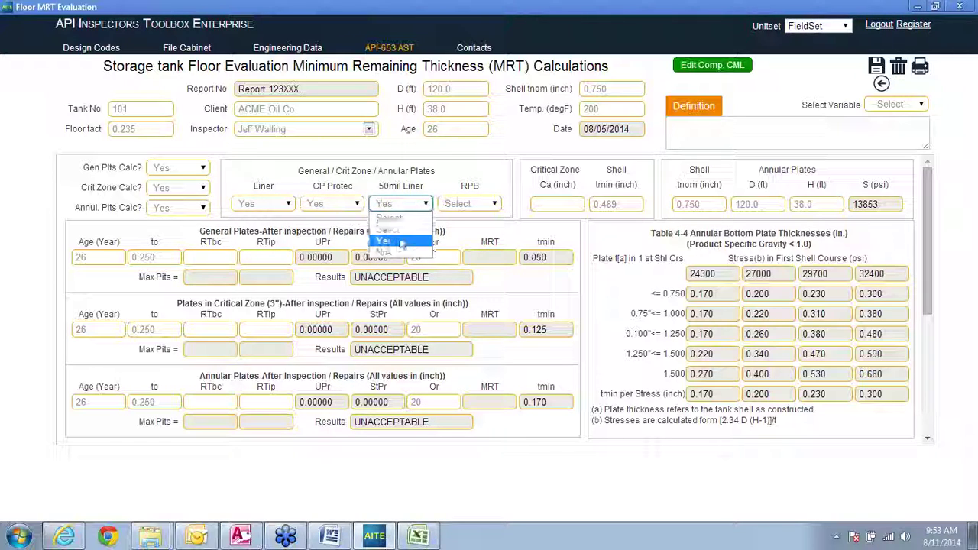
left_click(391, 253)
left_click(357, 204)
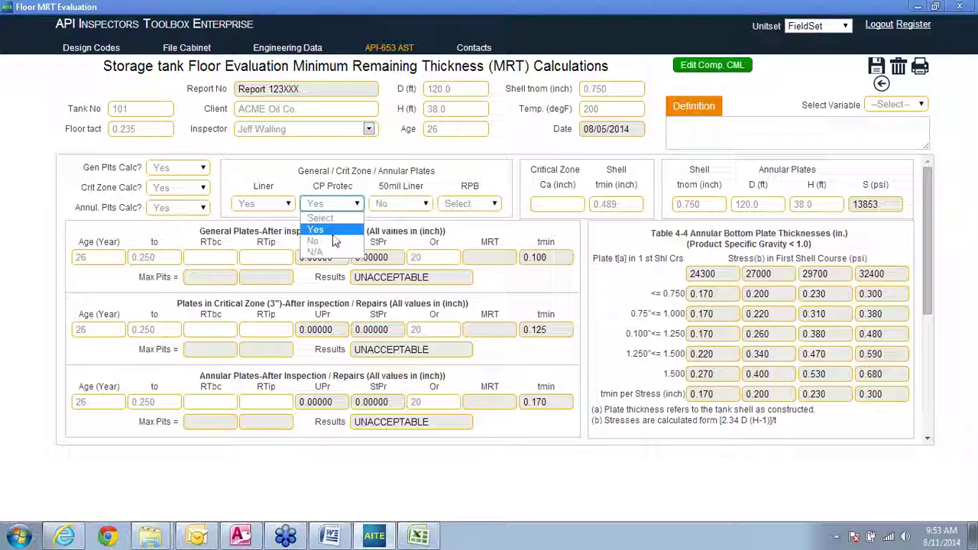
left_click(332, 230)
left_click(357, 204)
left_click(314, 241)
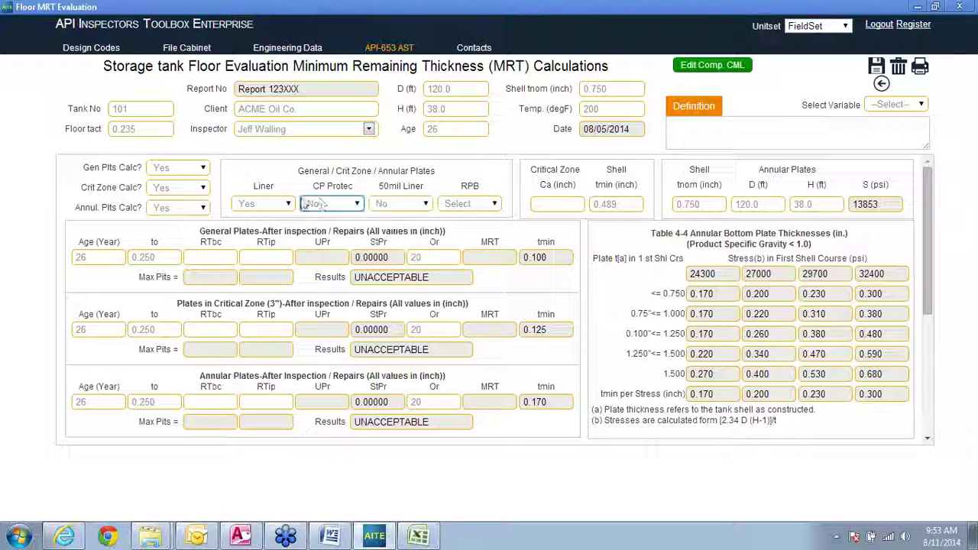
left_click(281, 204)
left_click(271, 237)
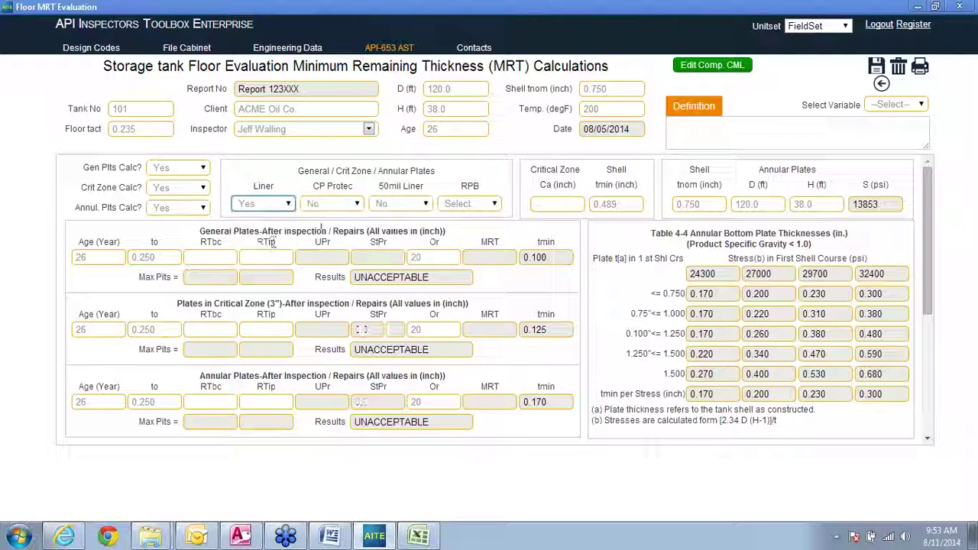
Step: Set RPB to Yes and the critical zone's Ca to 0.000 inch
left_click(470, 204)
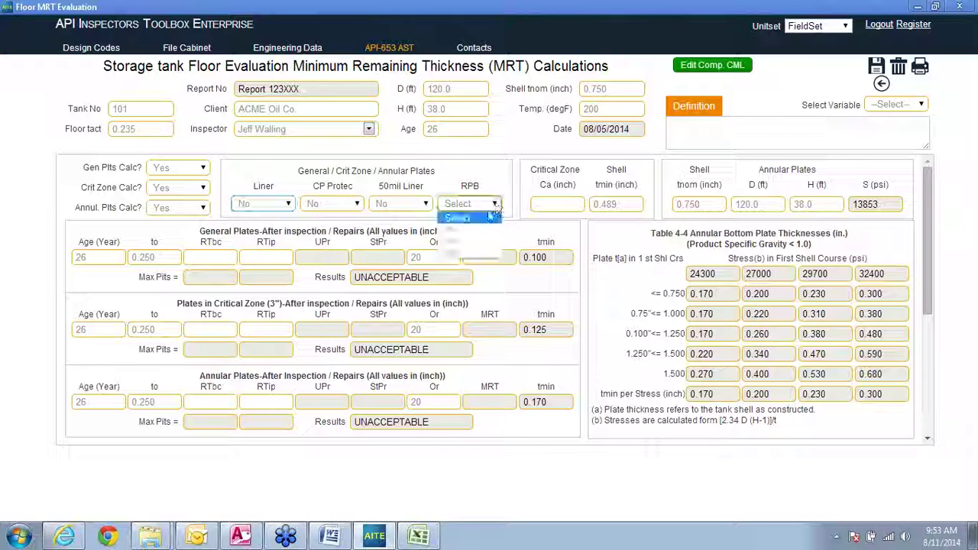
left_click(472, 232)
left_click(535, 206)
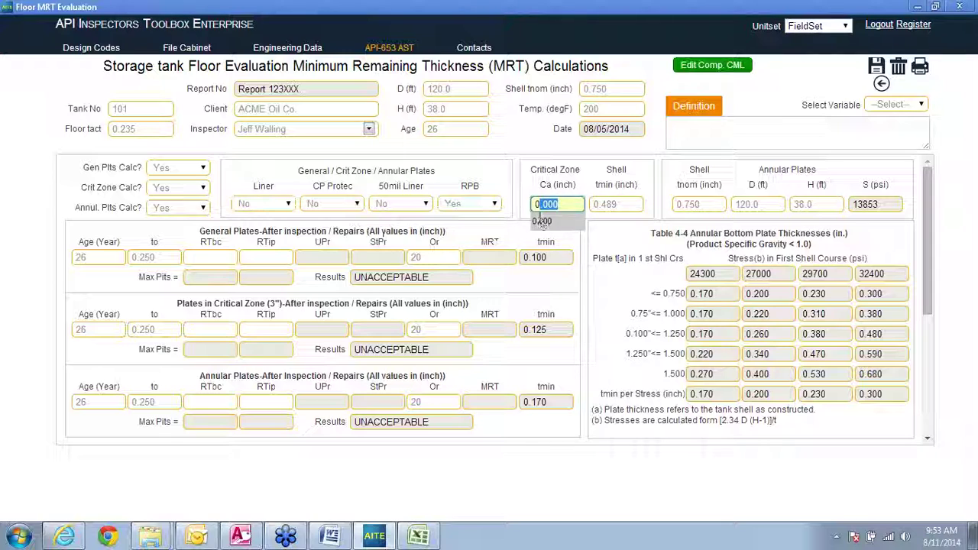
left_click(542, 221)
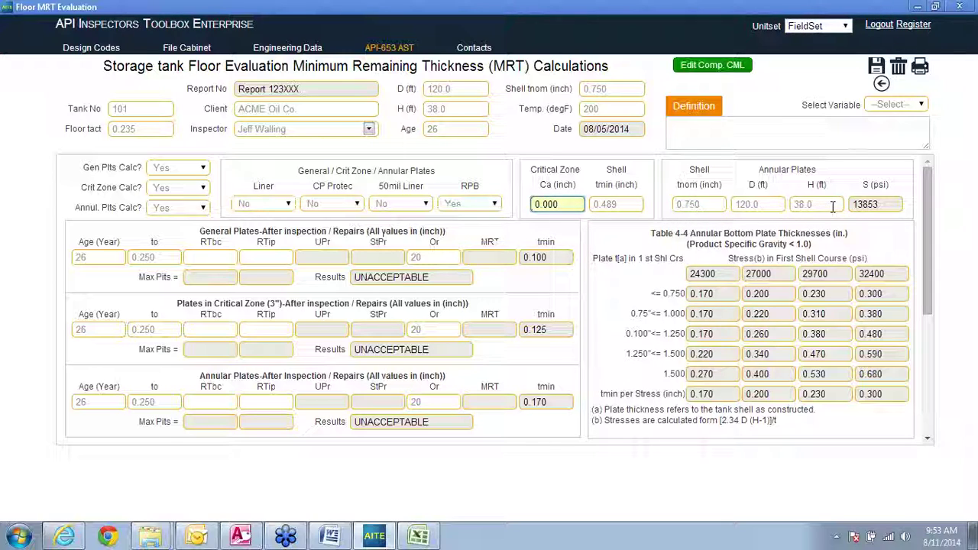
Step: Enter 0.210 for RTbc, 0.023 for RTip and 20 for Or in the general plates section
left_click(200, 258)
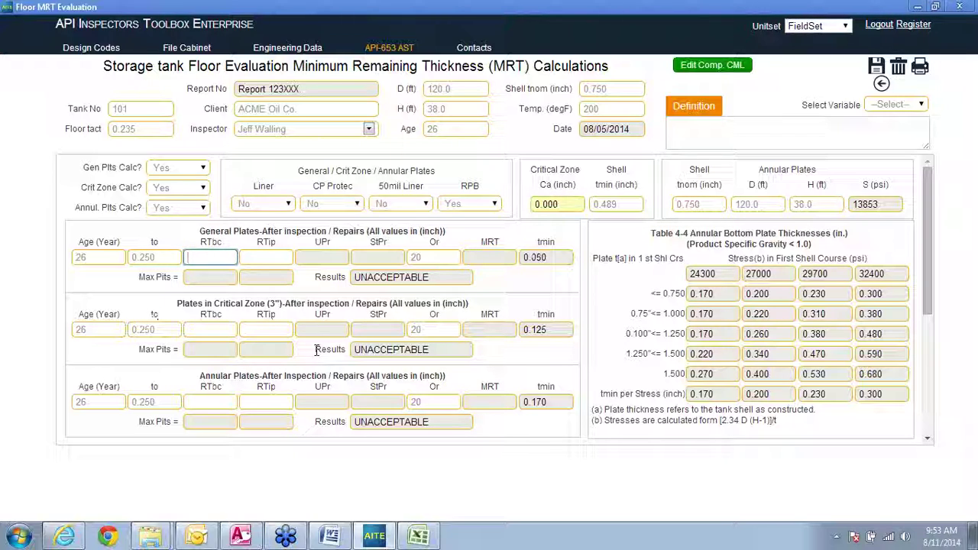
type("0.")
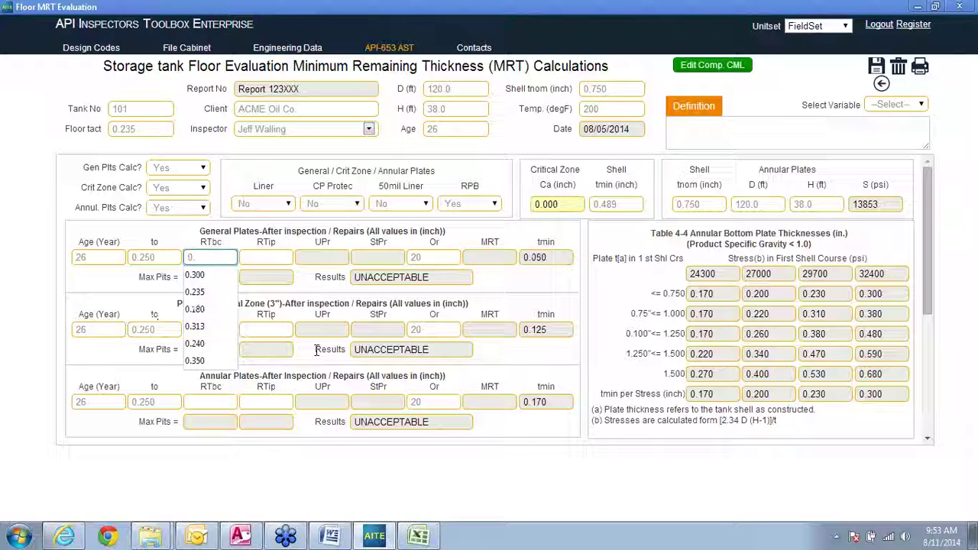
type("2")
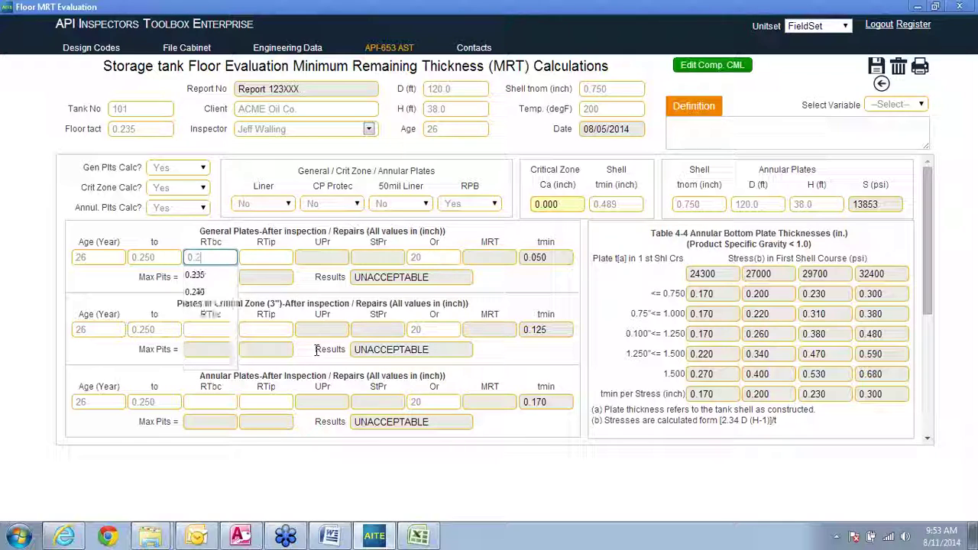
type("10")
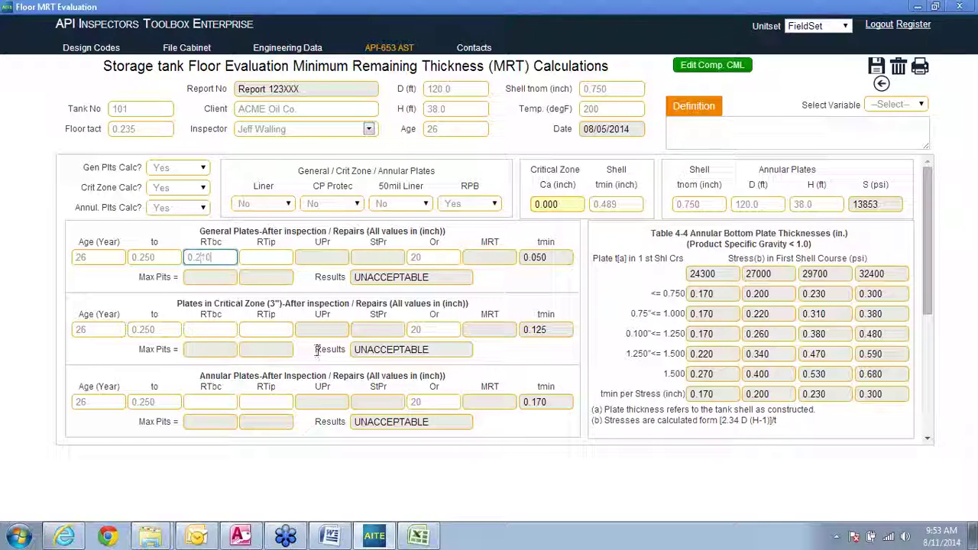
left_click(280, 260)
type("0.02")
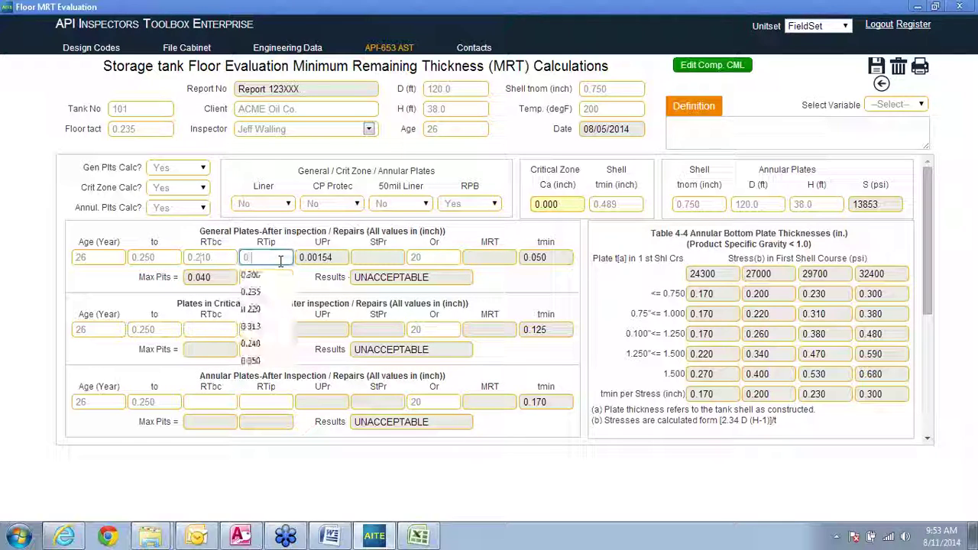
type("3")
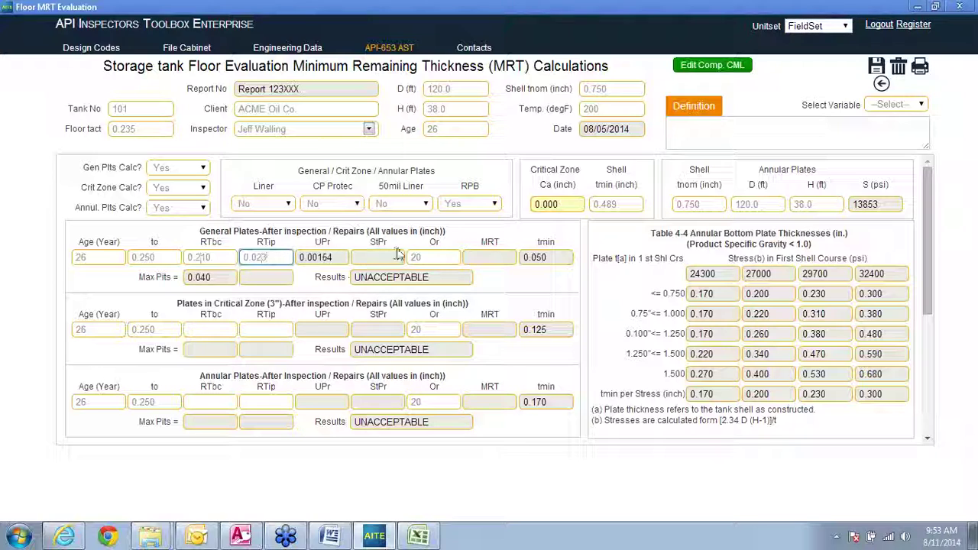
left_click(437, 257)
type("20")
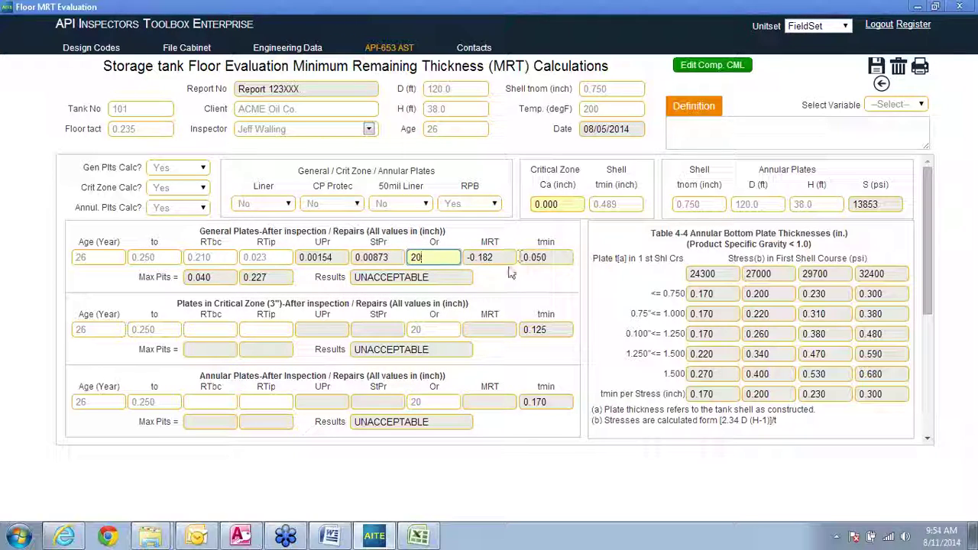
Step: Correct the general plates' RTip to 0.230
left_click(282, 260)
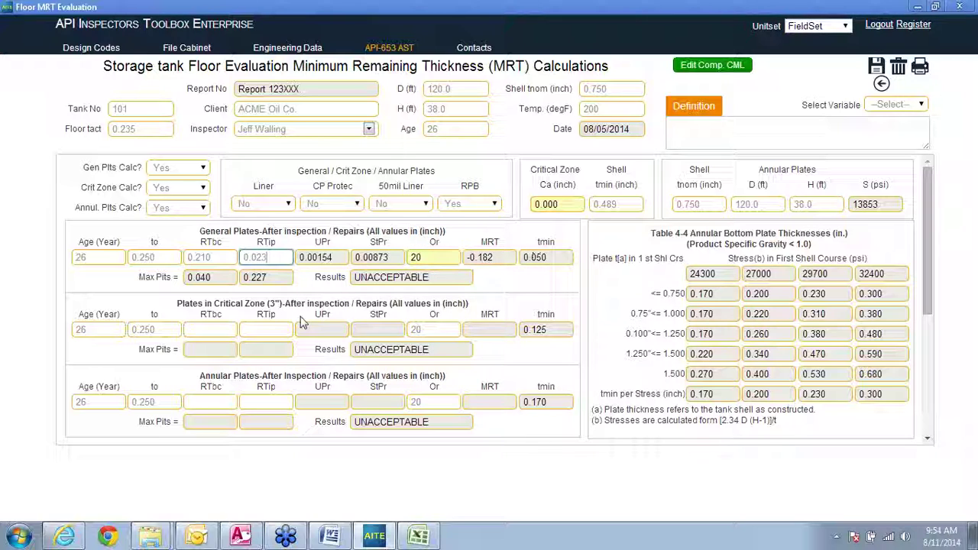
left_click(252, 257)
type("0")
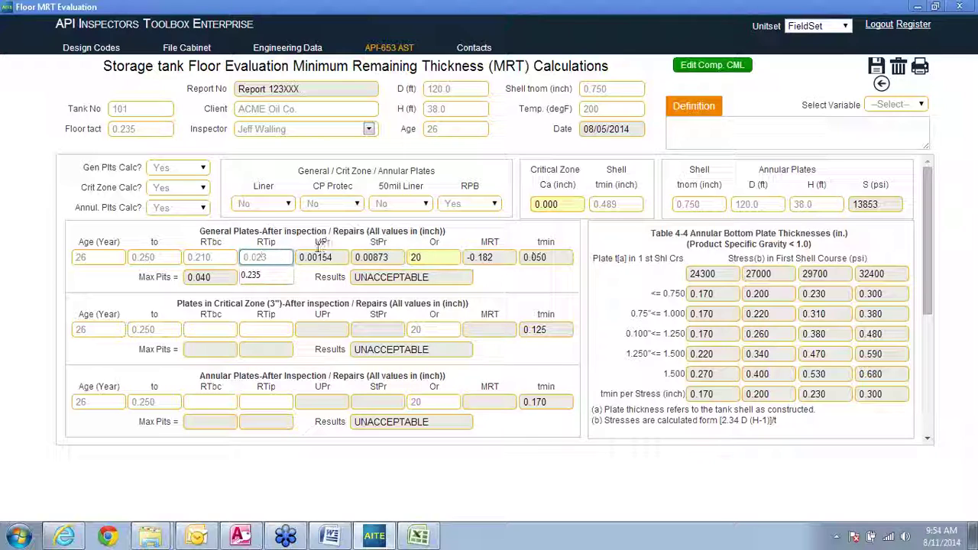
key("BackSpace")
key("BackSpace")
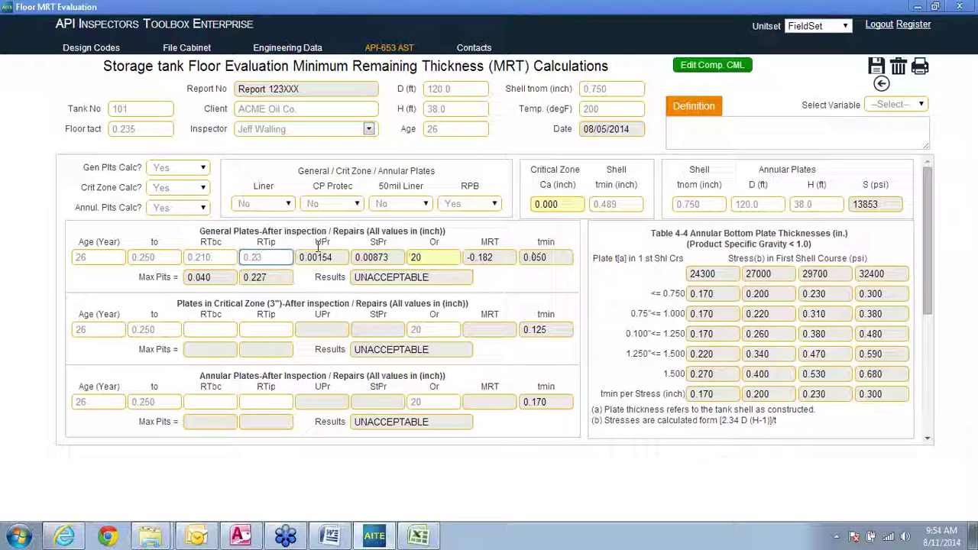
Step: Enter the general plates' RTbc of 0.210 and RTip of 0.230 for the critical zone plates too
left_click(219, 259)
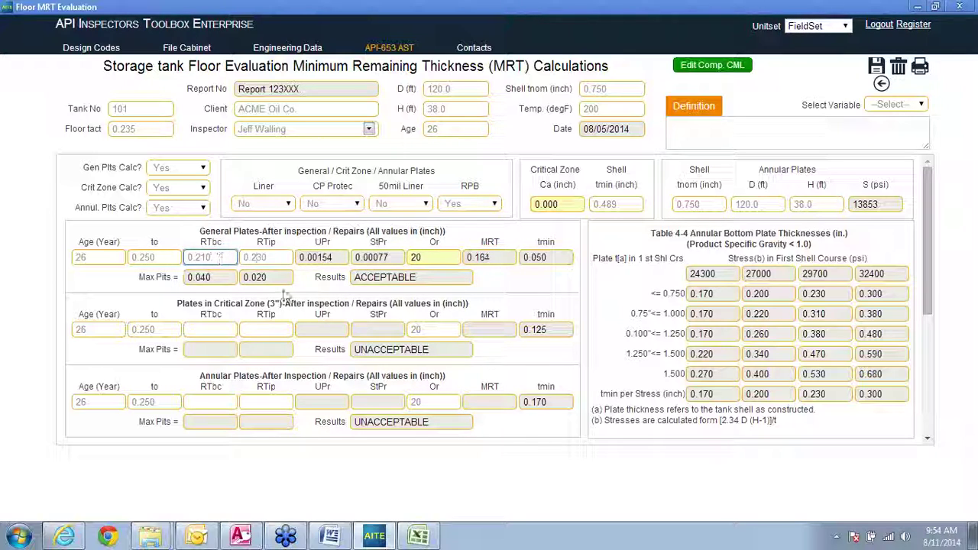
left_click_drag(221, 258, 231, 330)
left_click_drag(280, 258, 267, 329)
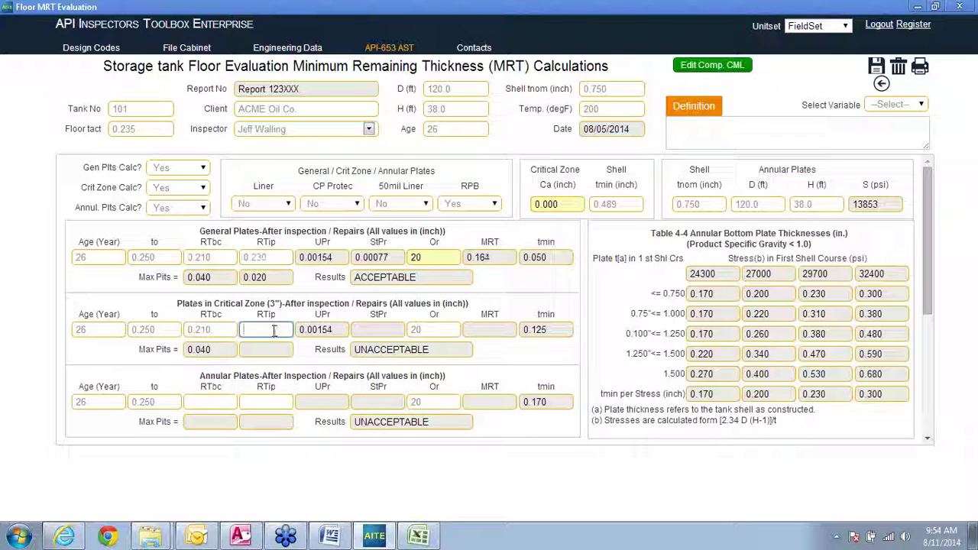
left_click(431, 330)
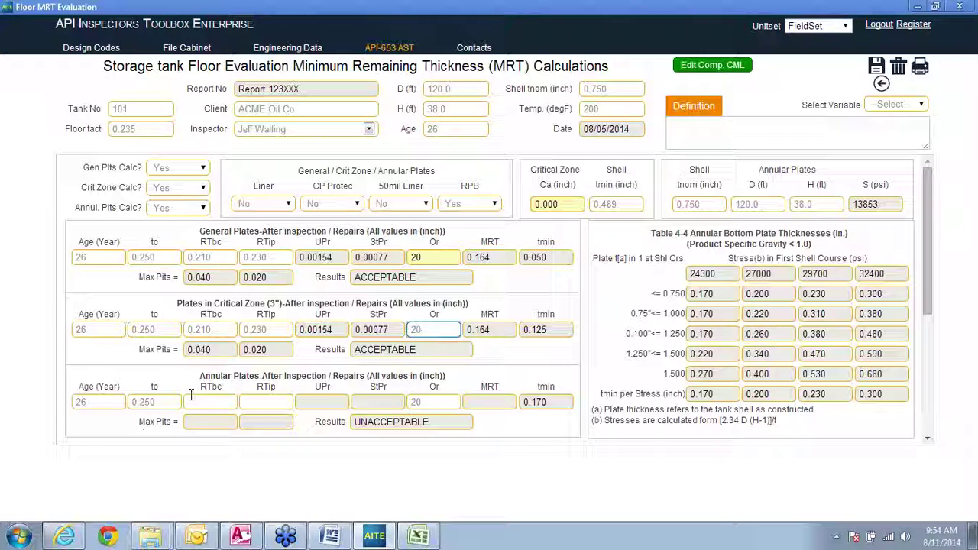
Step: Set the annular plates' original thickness (to) to 0.375
left_click(155, 403)
type("0.2")
key("BackSpace")
type("3")
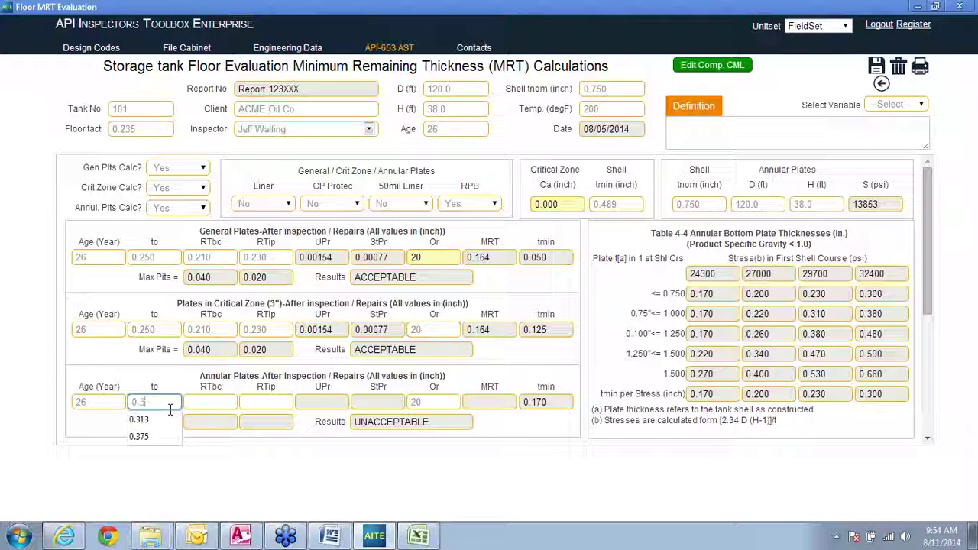
type("75")
Step: Enter 0.350 for both RTbc and RTip in the annular plates section
left_click(194, 402)
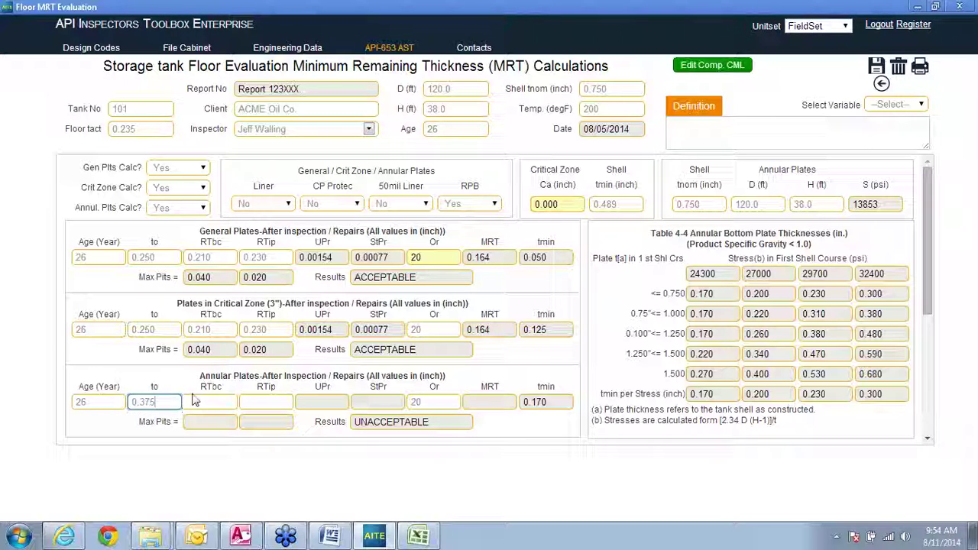
left_click(196, 402)
type("0.")
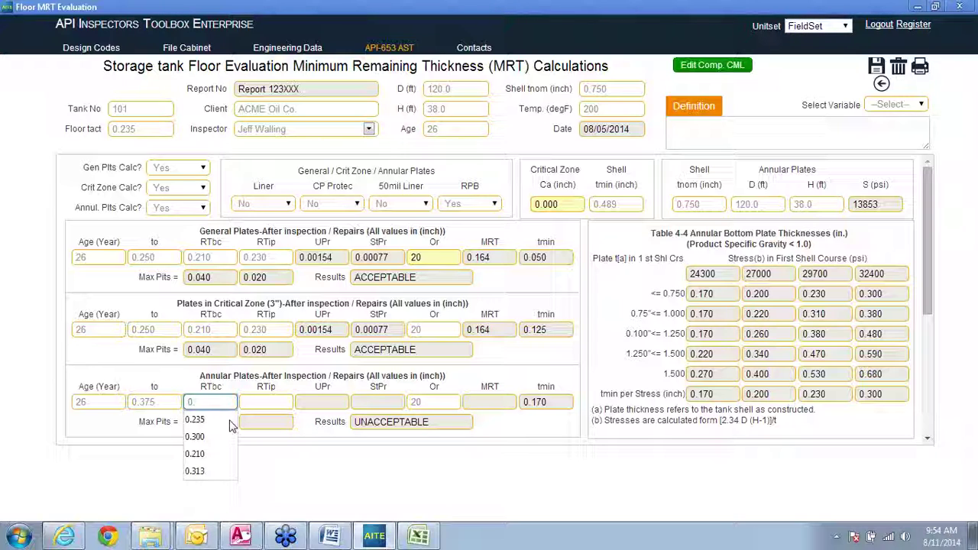
type("350")
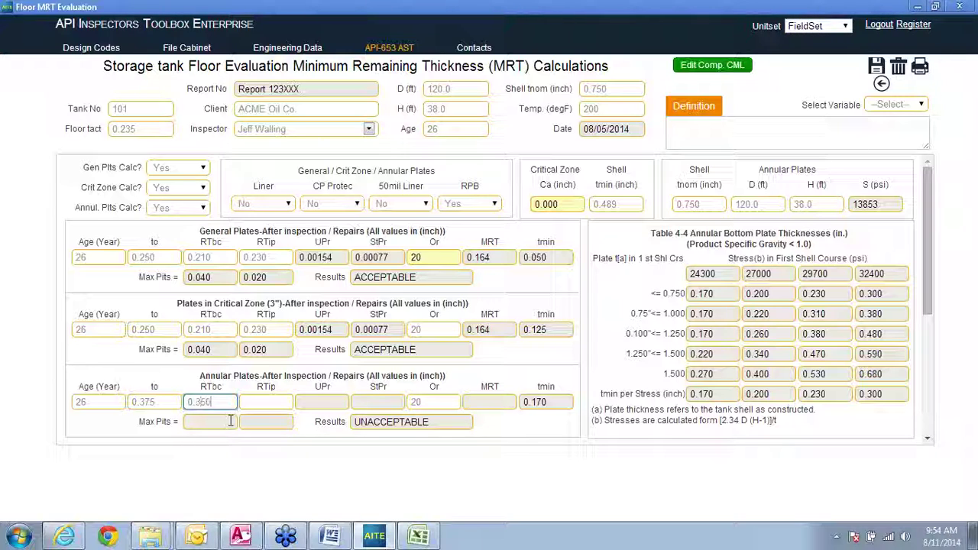
left_click(258, 402)
type("0.35")
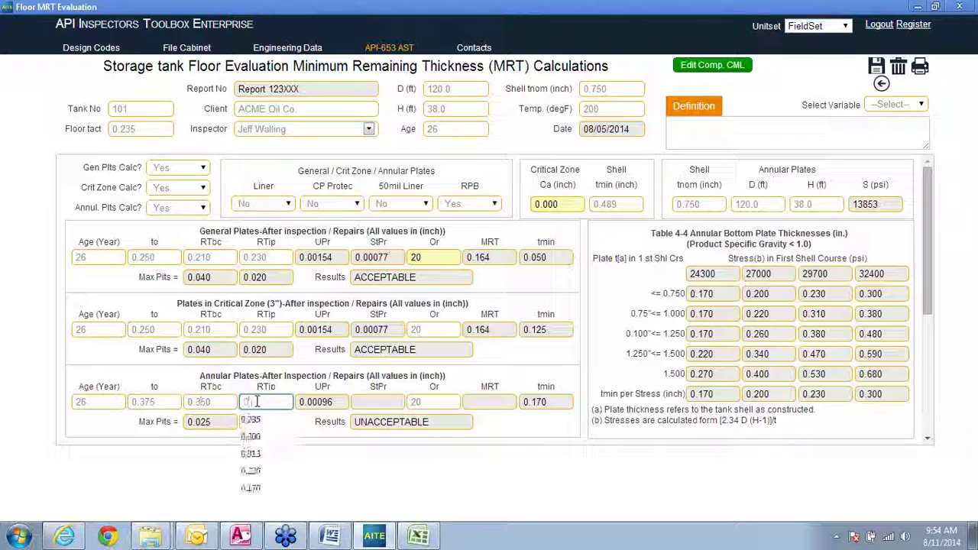
type("0")
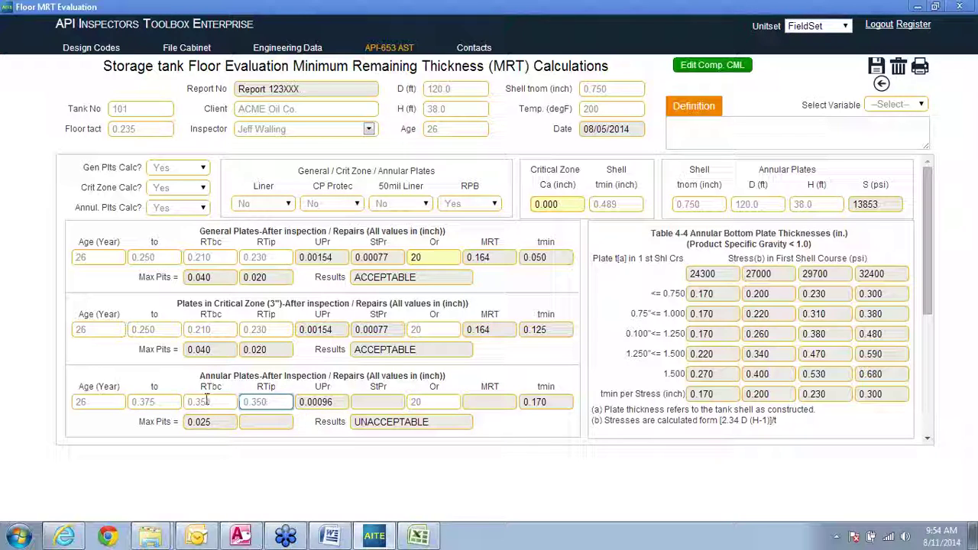
Step: Change the annular plates' RTbc to 0.340 and save the floor MRT record
left_click(205, 402)
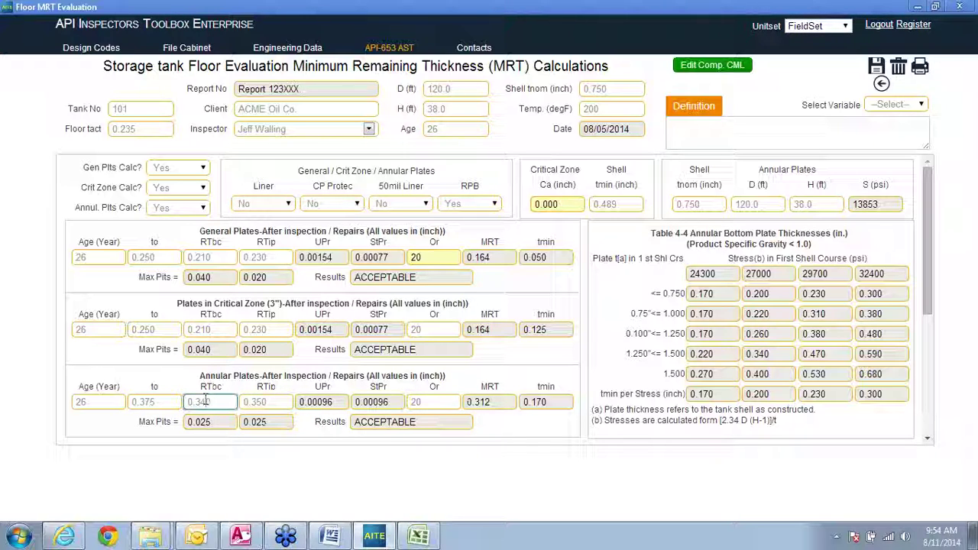
left_click(449, 402)
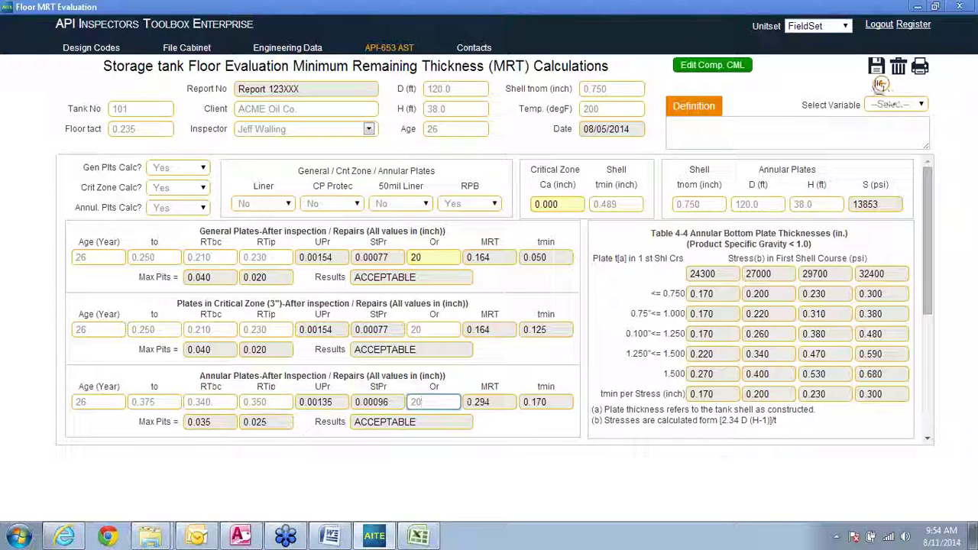
left_click(878, 68)
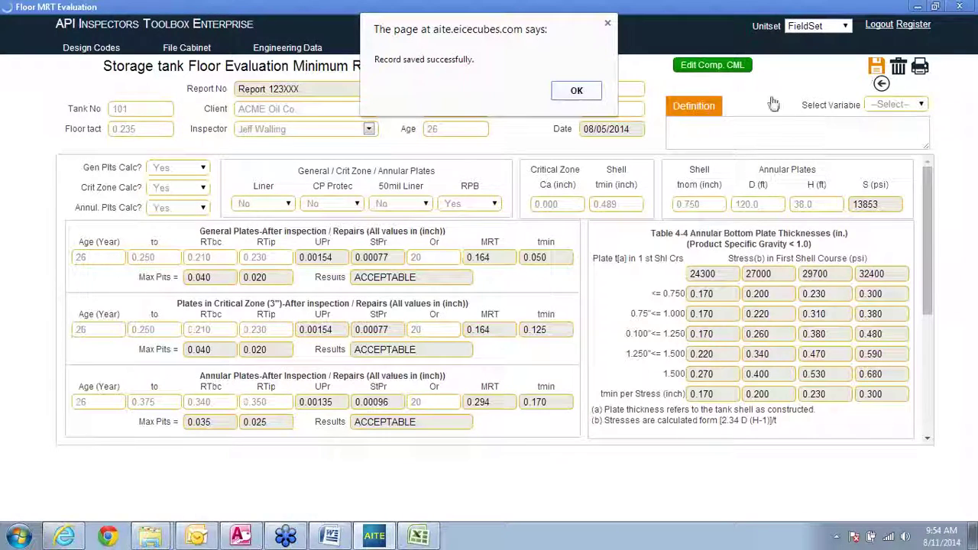
left_click(576, 91)
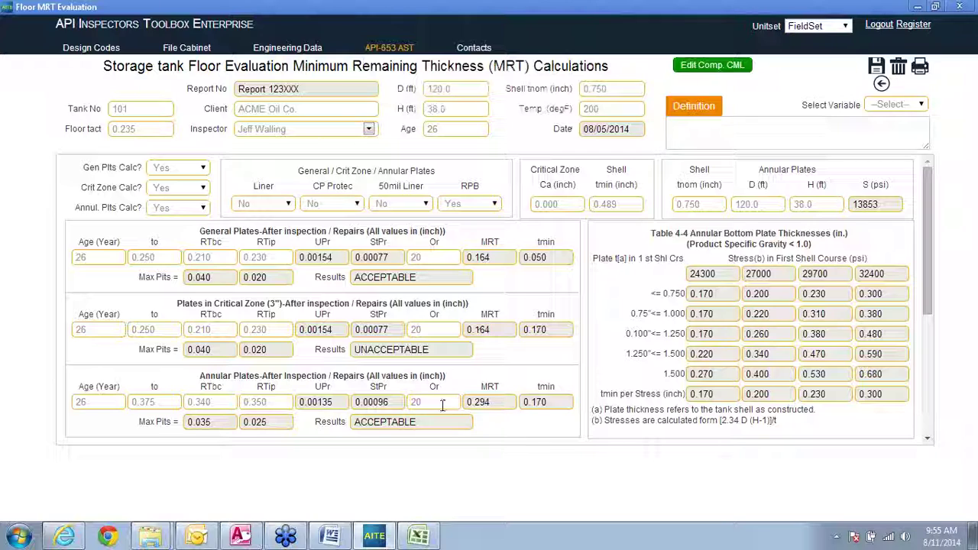
Step: Open the Nozzle RL Calculations from Appendix B and save the nozzle evaluation
left_click(434, 259)
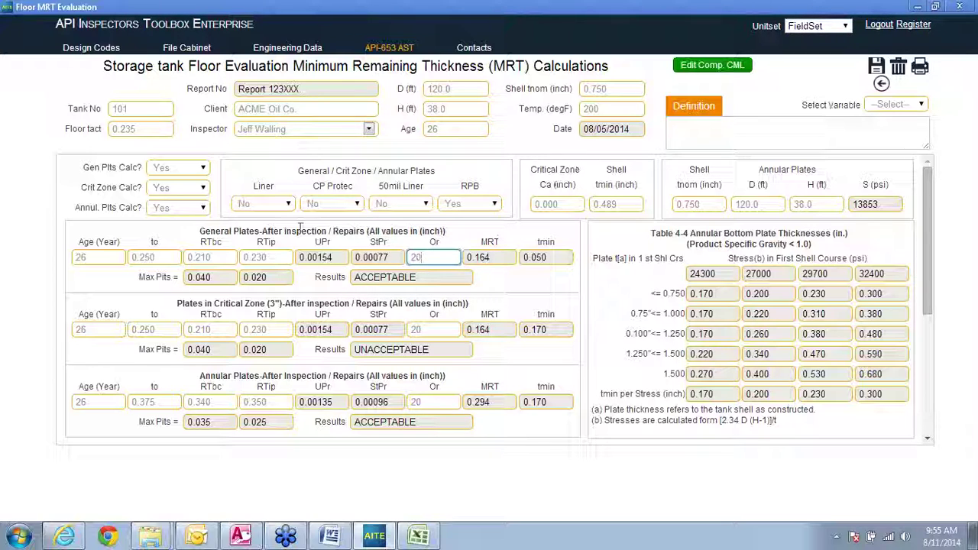
left_click(881, 84)
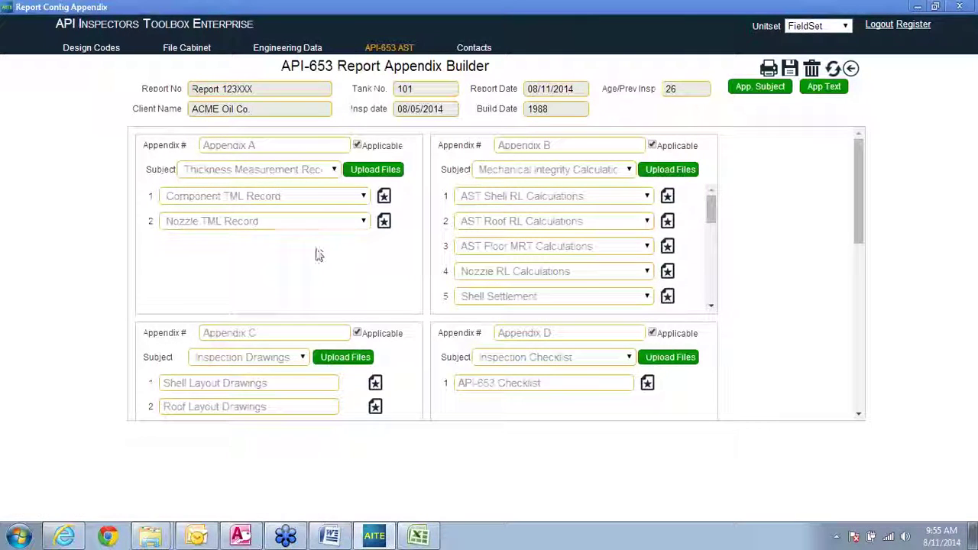
left_click(663, 275)
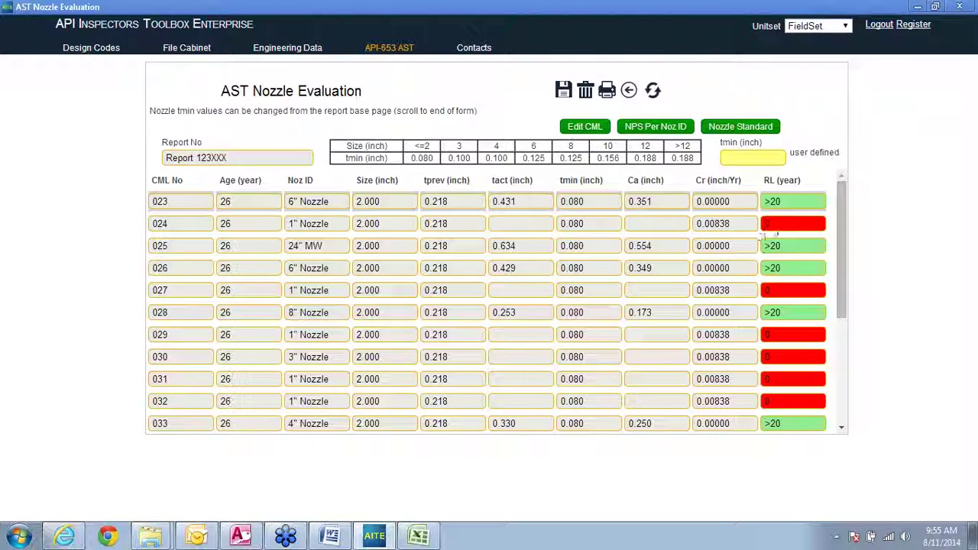
left_click(564, 91)
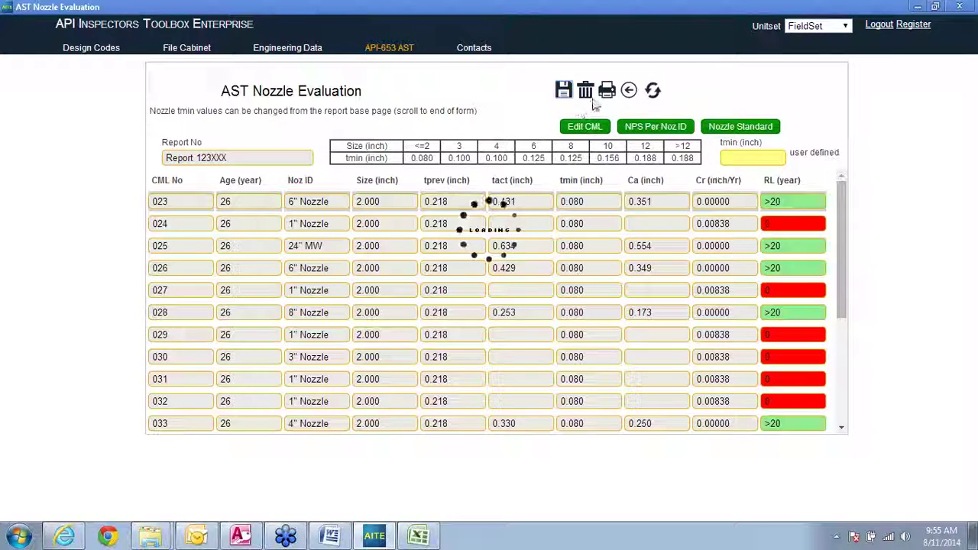
left_click(575, 90)
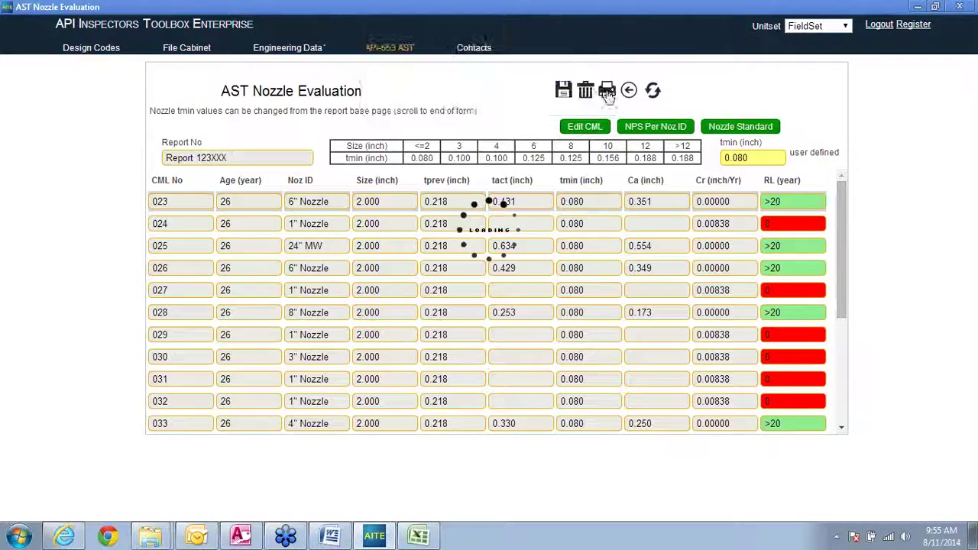
Step: Print the nozzle evaluation to a PDF and look through the nozzle remaining life report
mouse_move(607, 91)
left_click(612, 153)
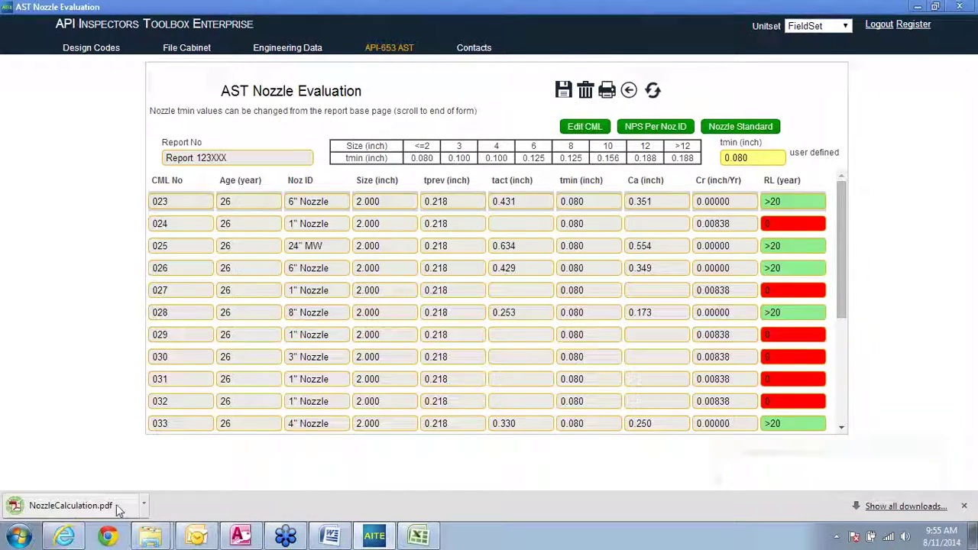
left_click(113, 505)
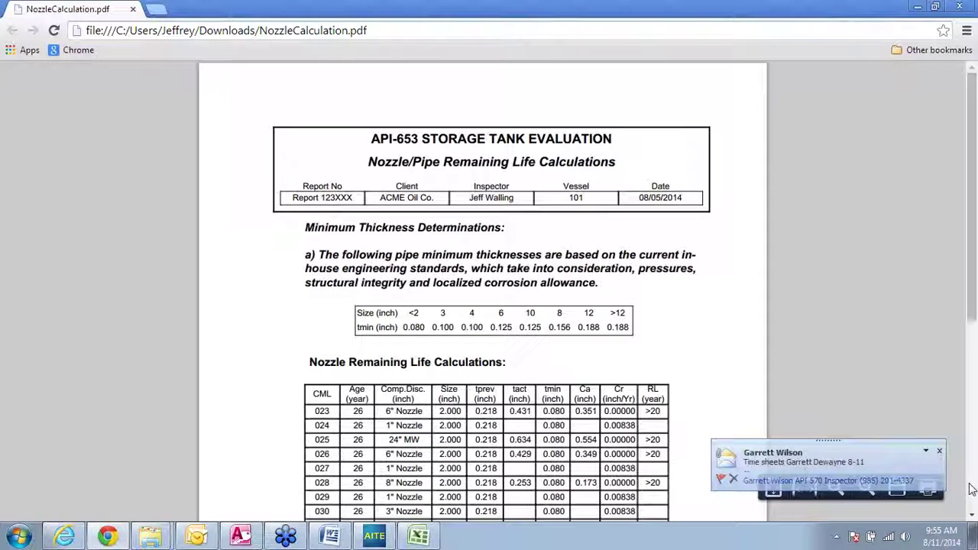
scroll(963, 399, "down", 5)
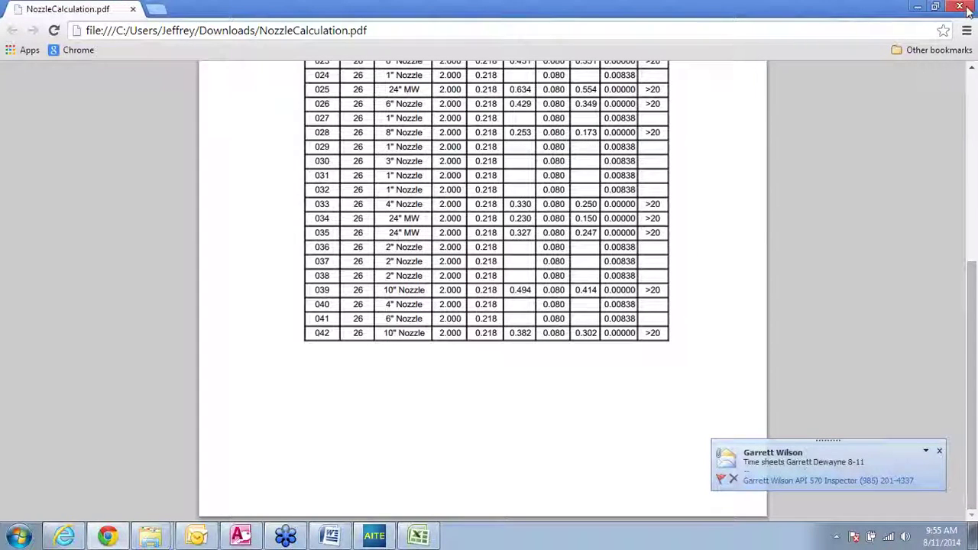
left_click(960, 6)
Step: Examine the RL and Ca values of nozzle CMLs 024, 027 and 029, which have no actual thickness
left_click(788, 223)
left_click(787, 290)
left_click(671, 292)
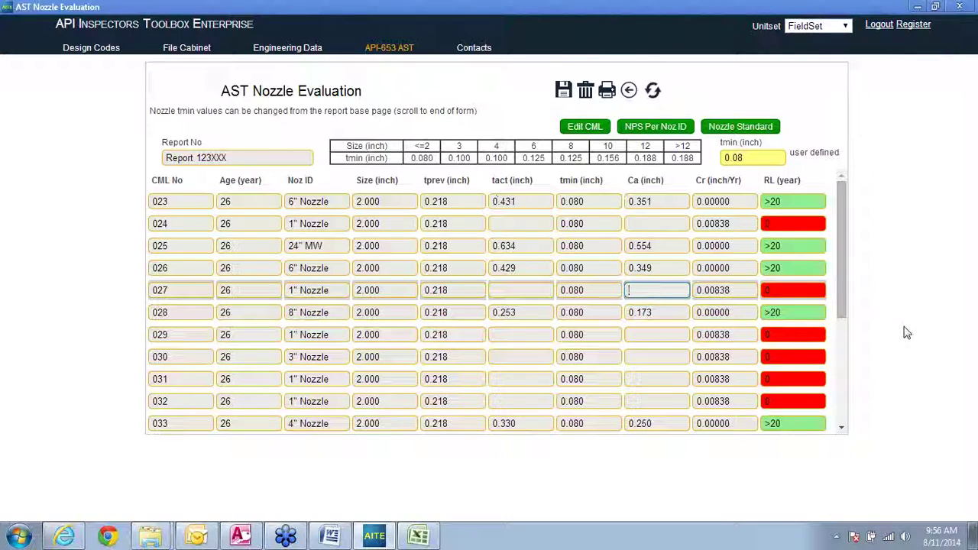
left_click(805, 229)
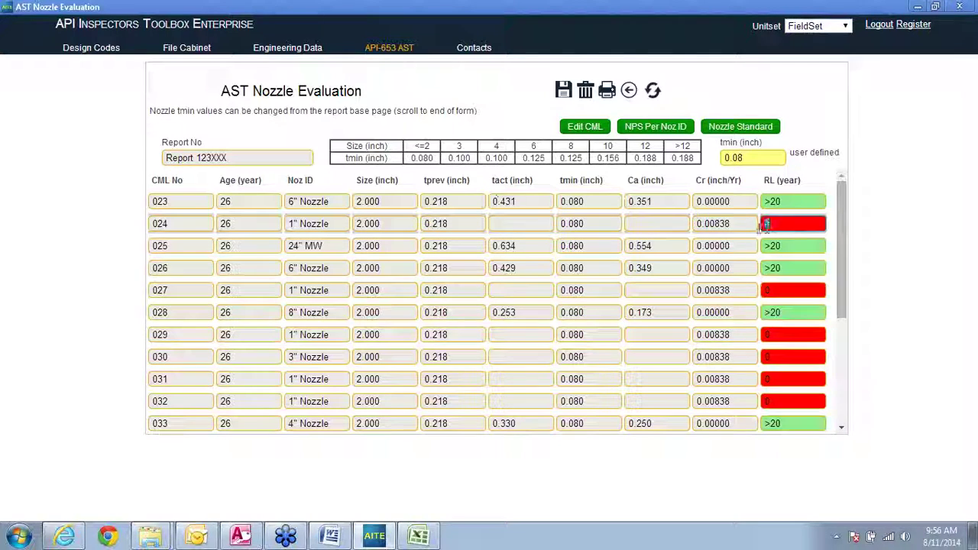
left_click(795, 289)
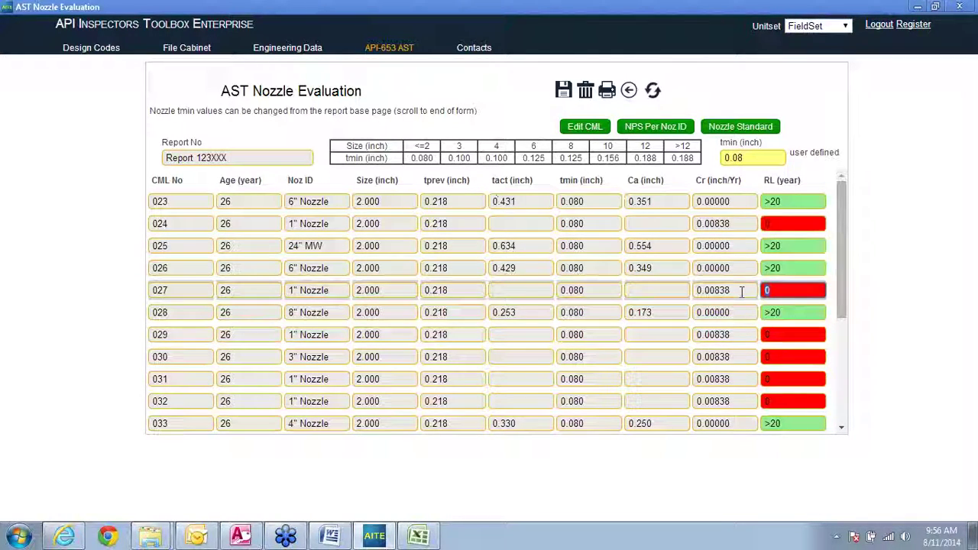
left_click(795, 334)
left_click(659, 334)
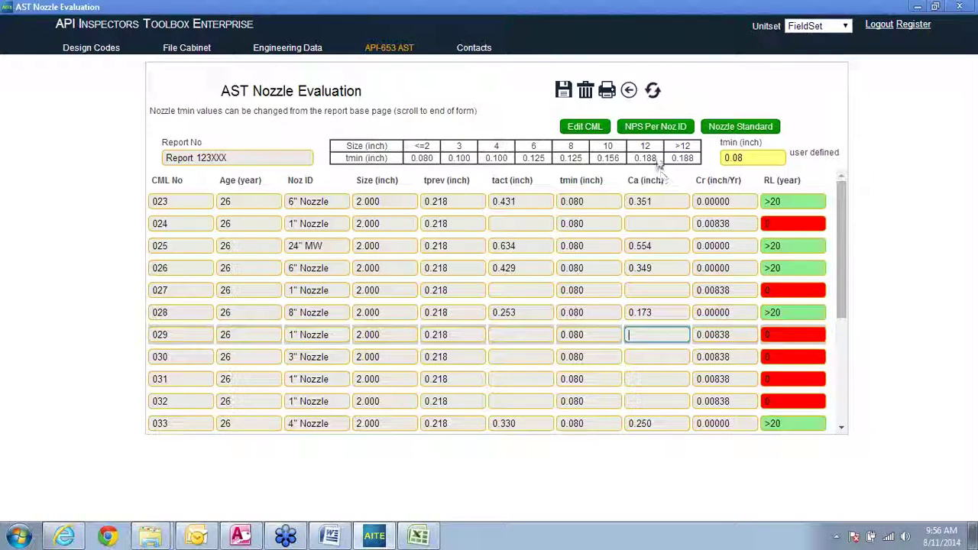
Step: Open the Shell Settlement evaluation from Appendix B and look through its list of points
left_click(628, 91)
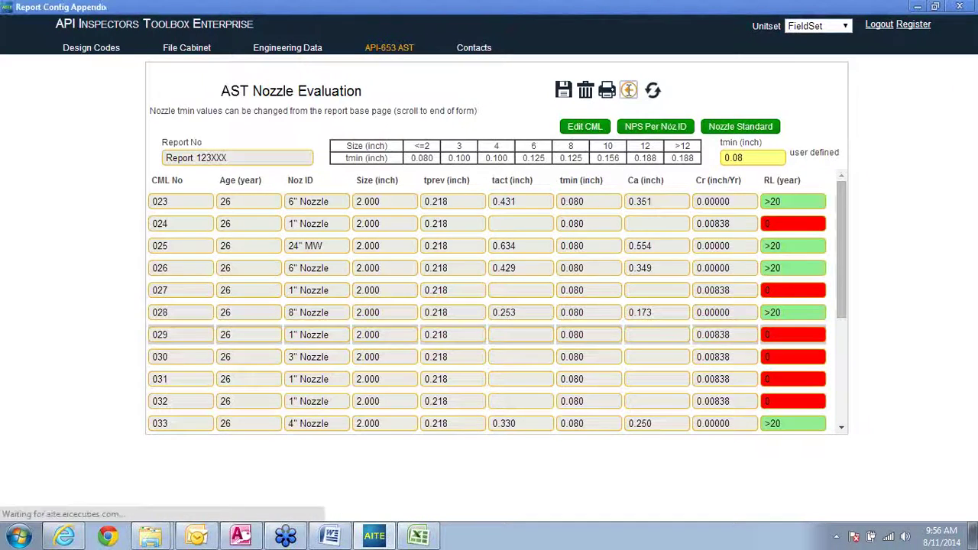
left_click(668, 298)
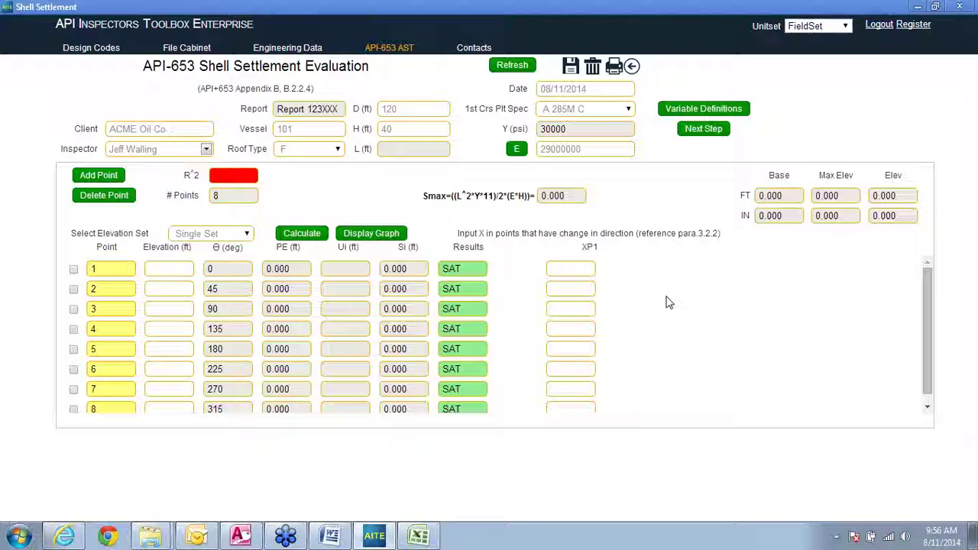
left_click(928, 408)
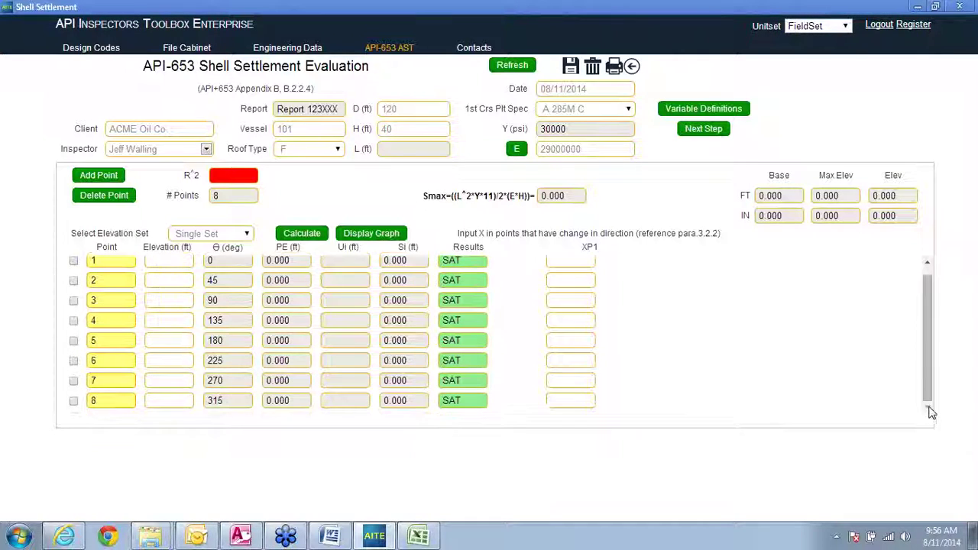
left_click(926, 263)
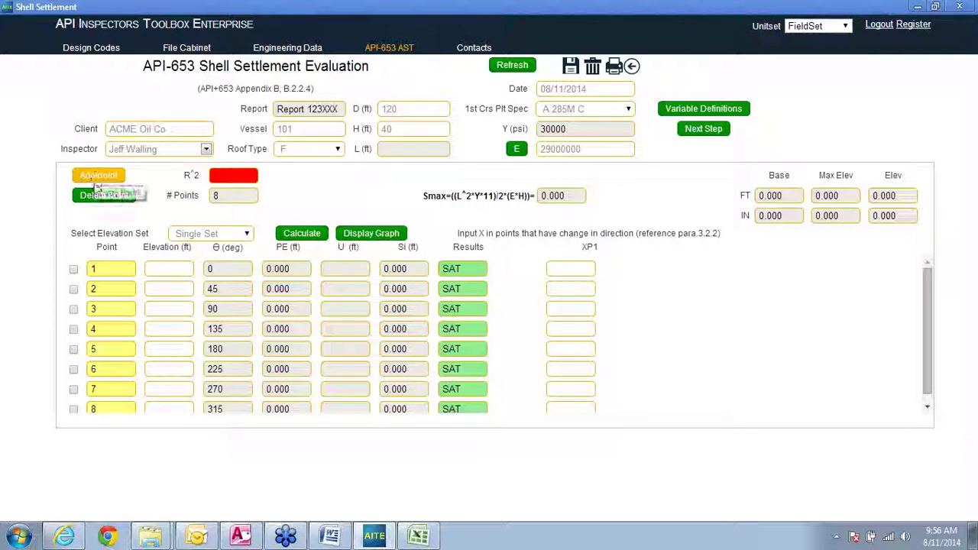
left_click(73, 269)
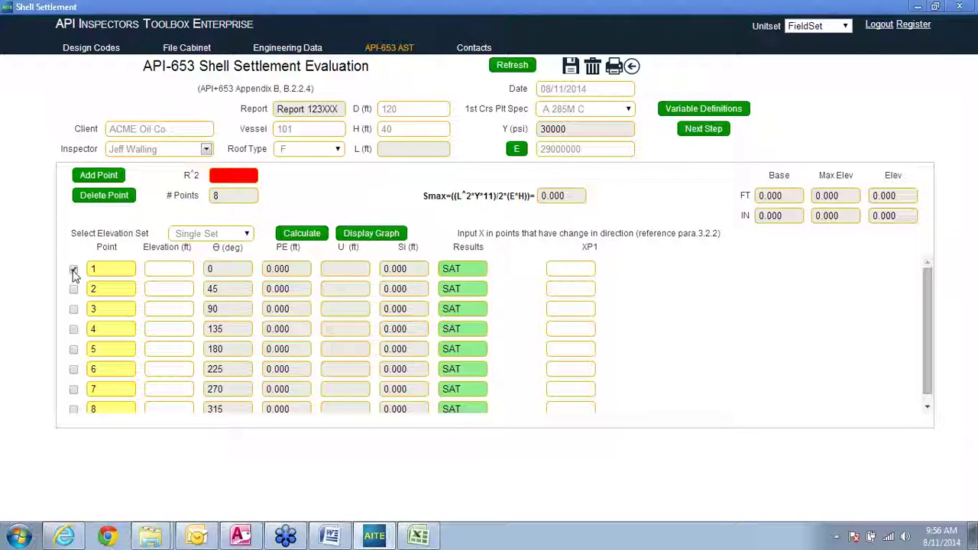
left_click(174, 267)
left_click(74, 269)
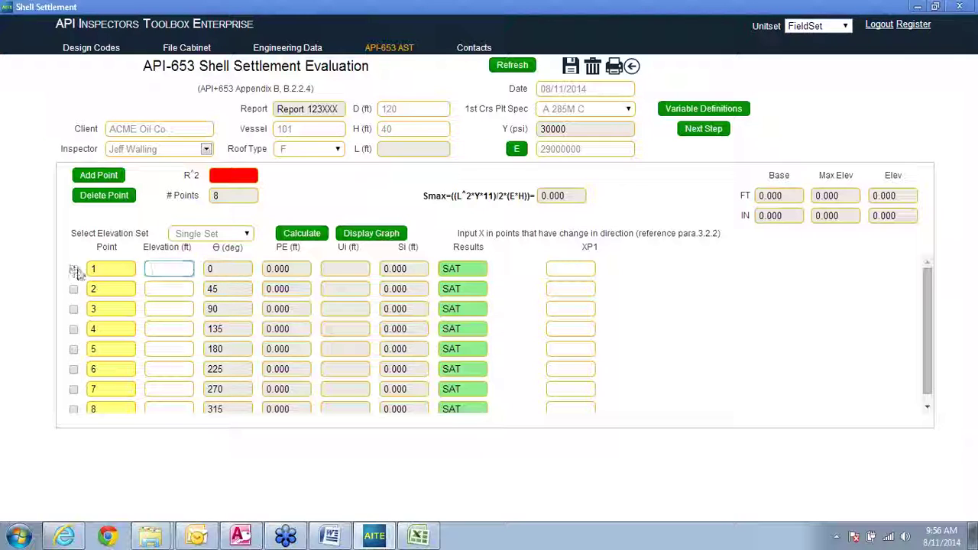
Step: Set the shell settlement elevation set to Double Set
left_click(247, 235)
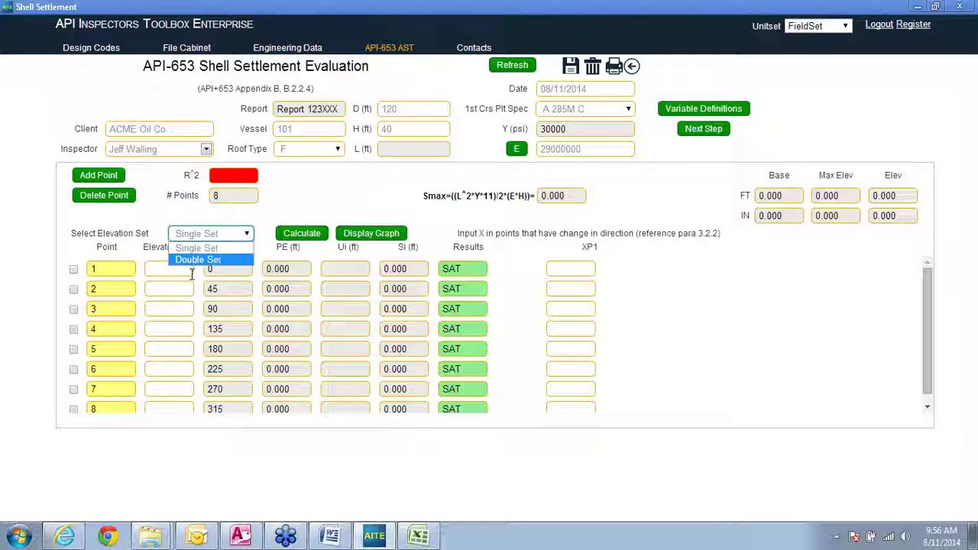
left_click(220, 246)
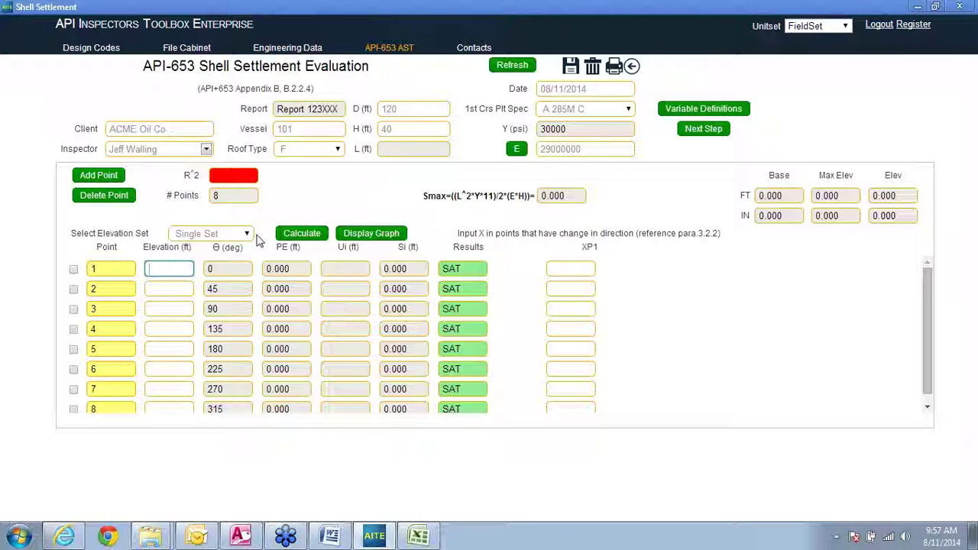
left_click(247, 234)
left_click(217, 261)
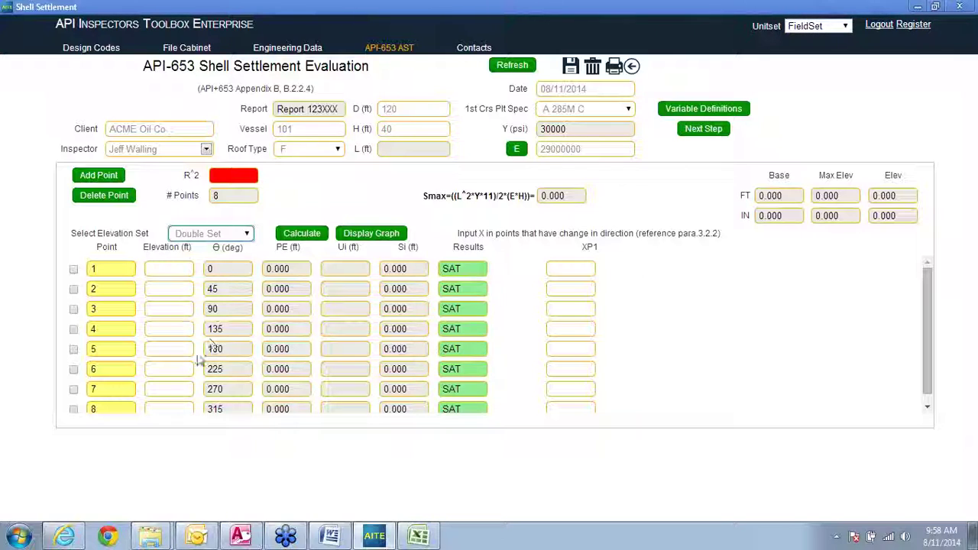
left_click(176, 269)
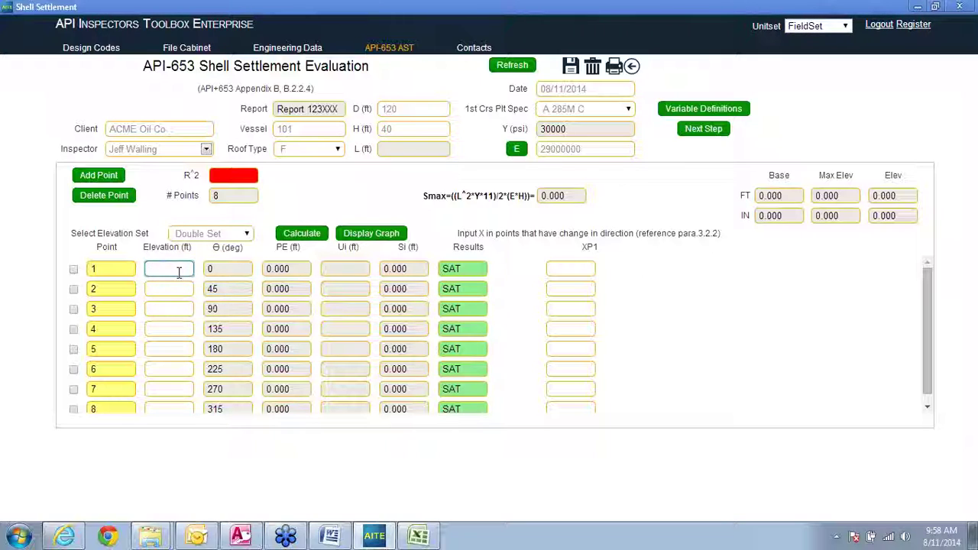
left_click(171, 290)
left_click(170, 308)
left_click(173, 290)
left_click(175, 267)
left_click(236, 195)
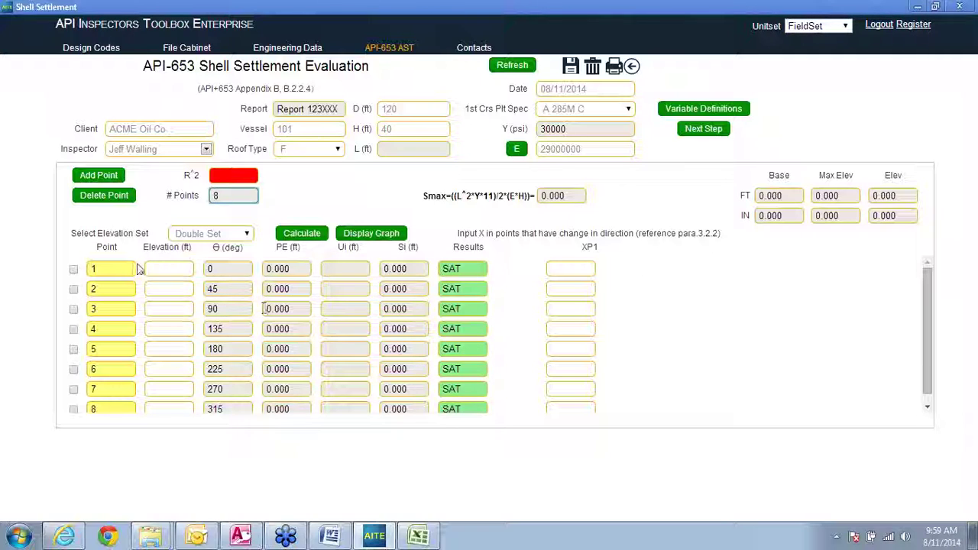
Step: Add settlement points to the shell settlement evaluation until it has 16 points, checking the list's last angles
left_click(105, 175)
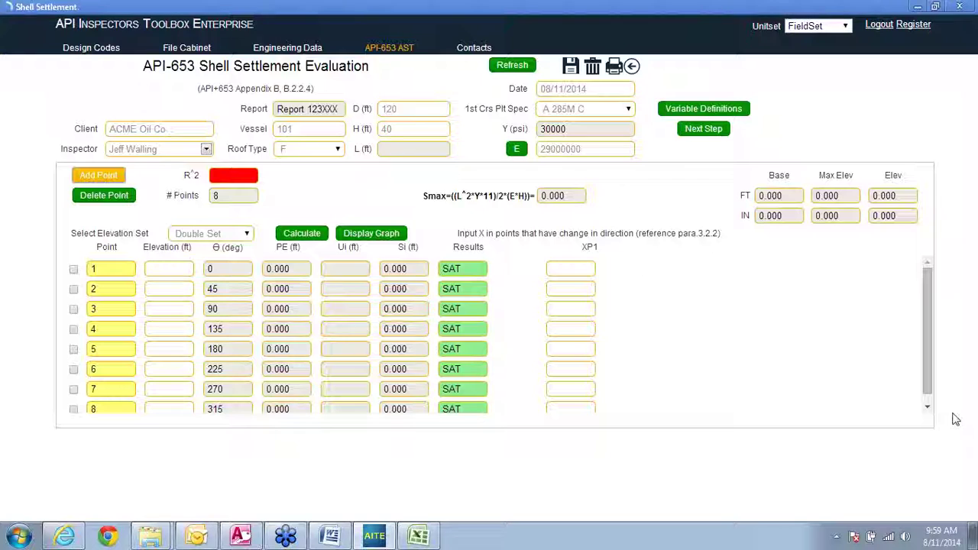
left_click(927, 407)
left_click(98, 176)
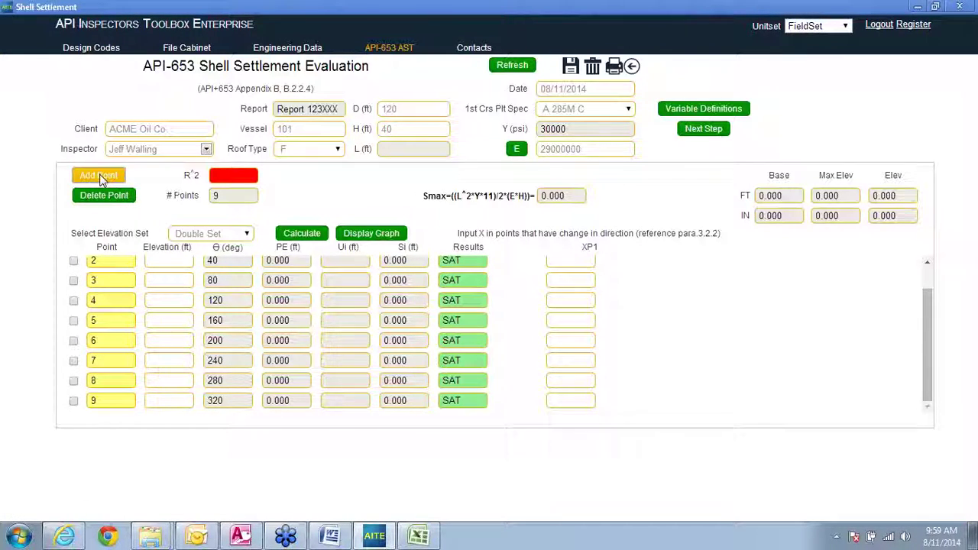
left_click(100, 176)
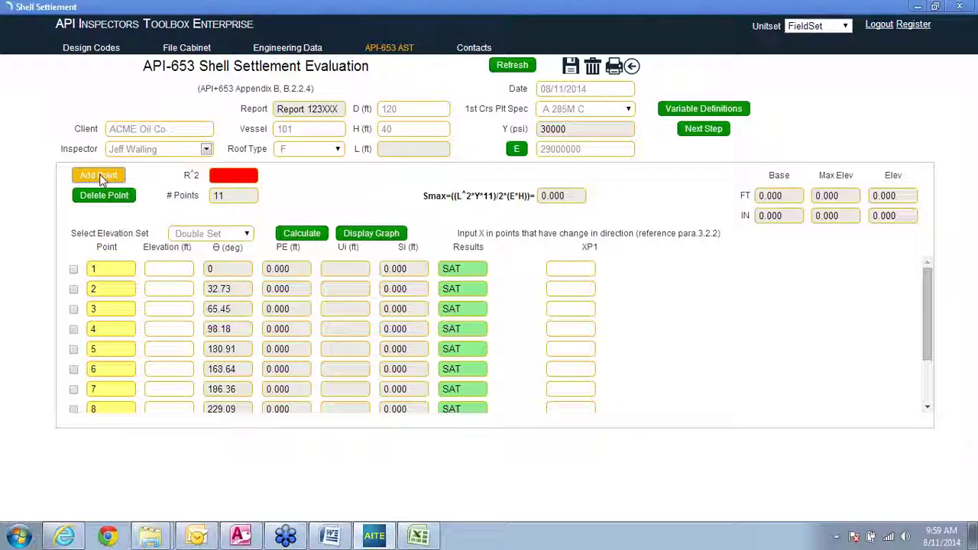
left_click(99, 176)
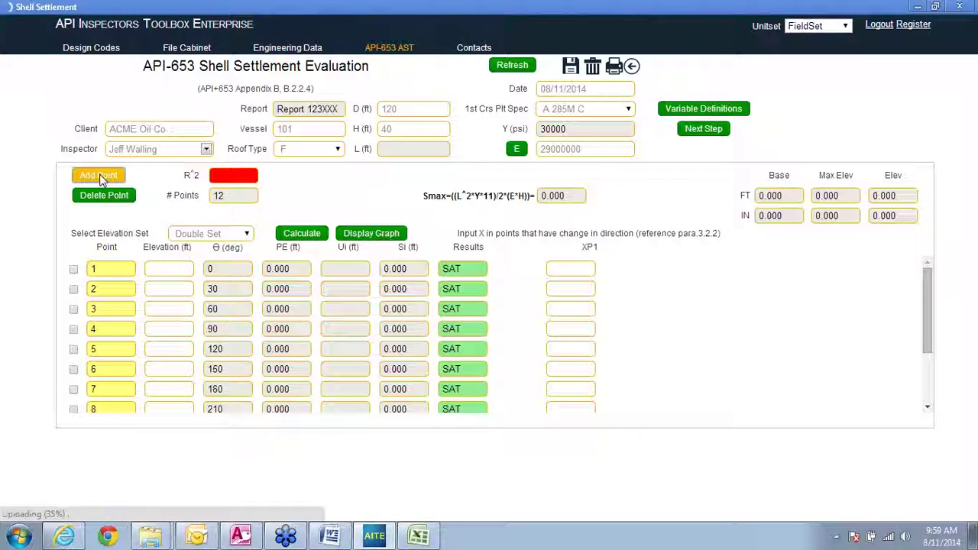
left_click(99, 176)
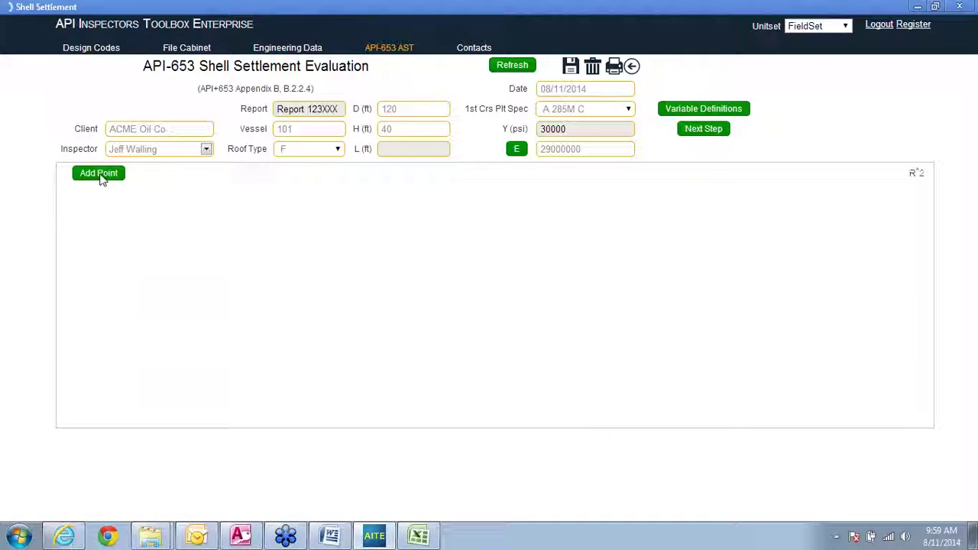
left_click(99, 176)
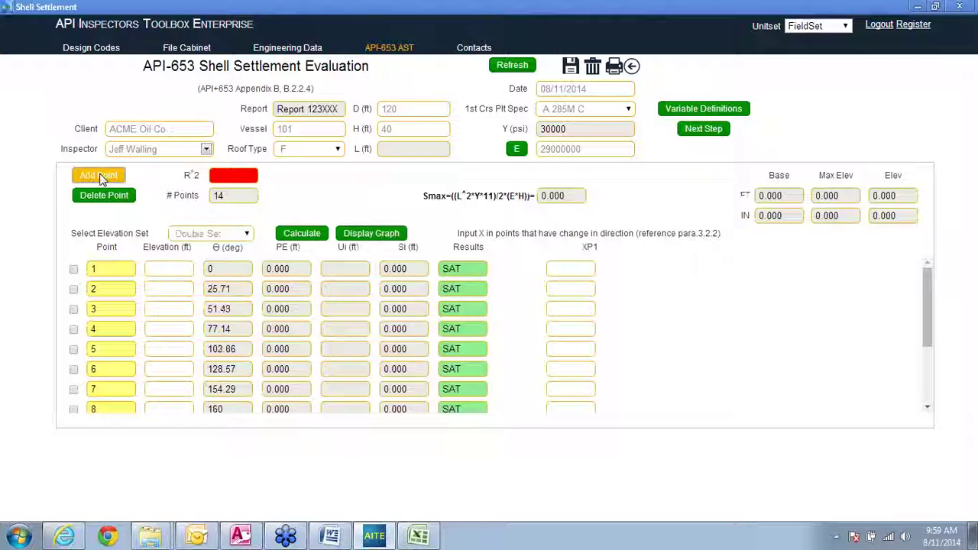
left_click(101, 178)
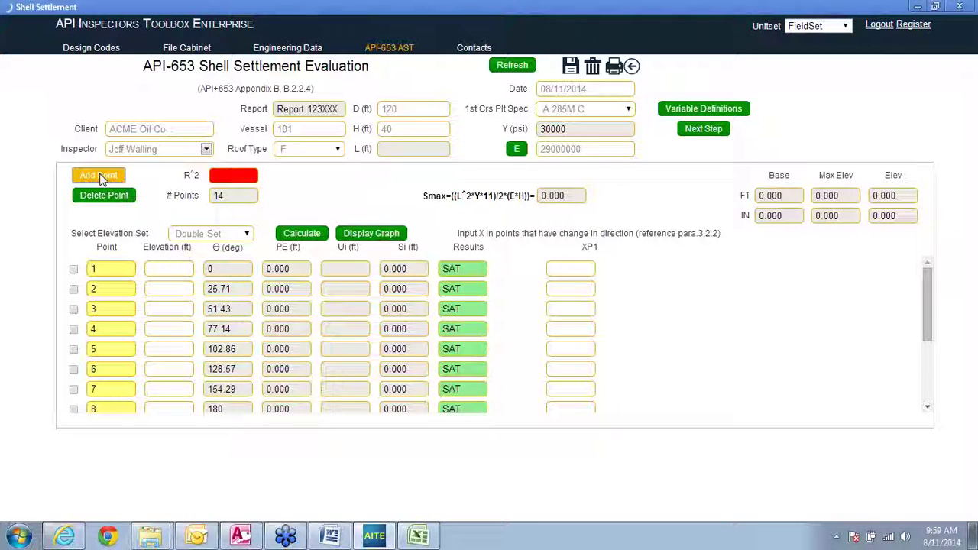
left_click(928, 409)
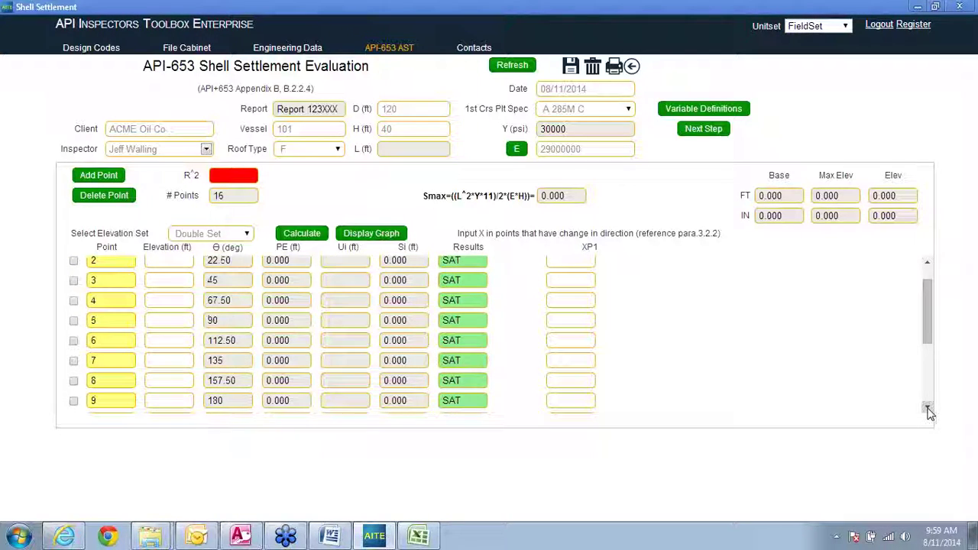
left_click(927, 409)
left_click(927, 410)
left_click(927, 410)
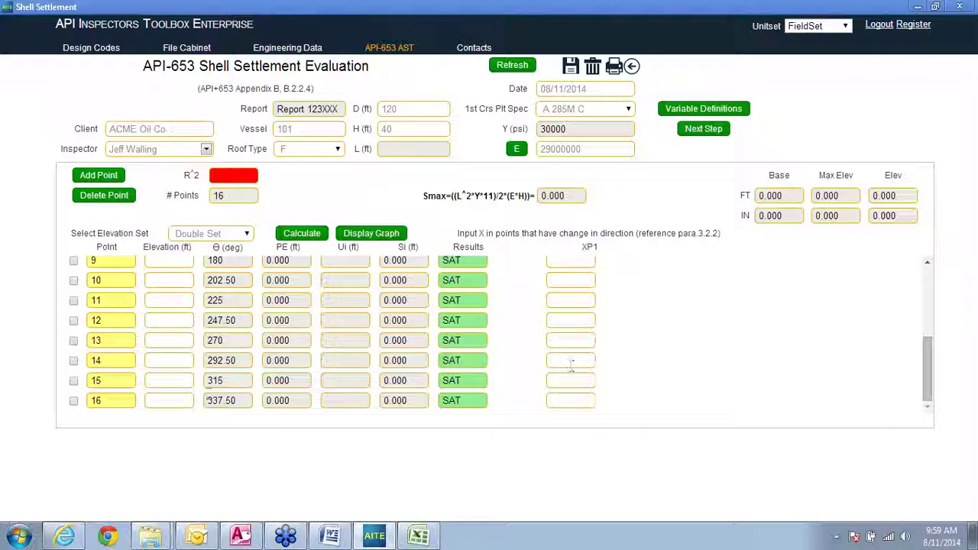
left_click(172, 399)
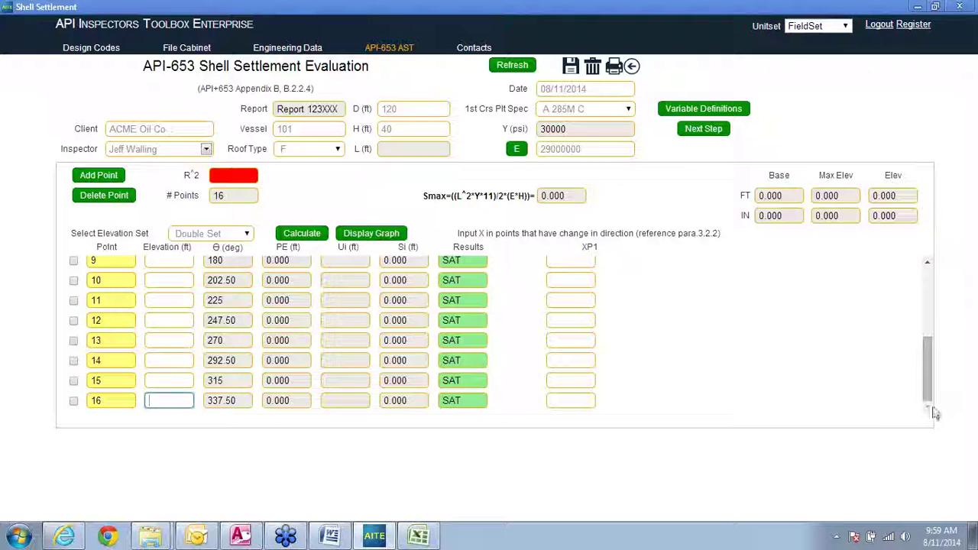
Step: Add more settlement points to bring the total to 21 and check the end of the list
left_click(109, 177)
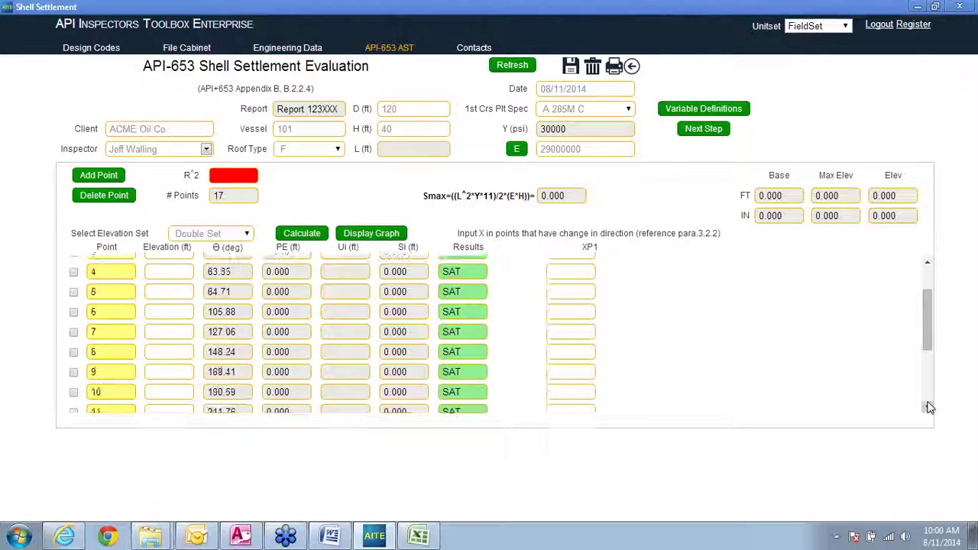
scroll(929, 407, "down", 3)
left_click(112, 178)
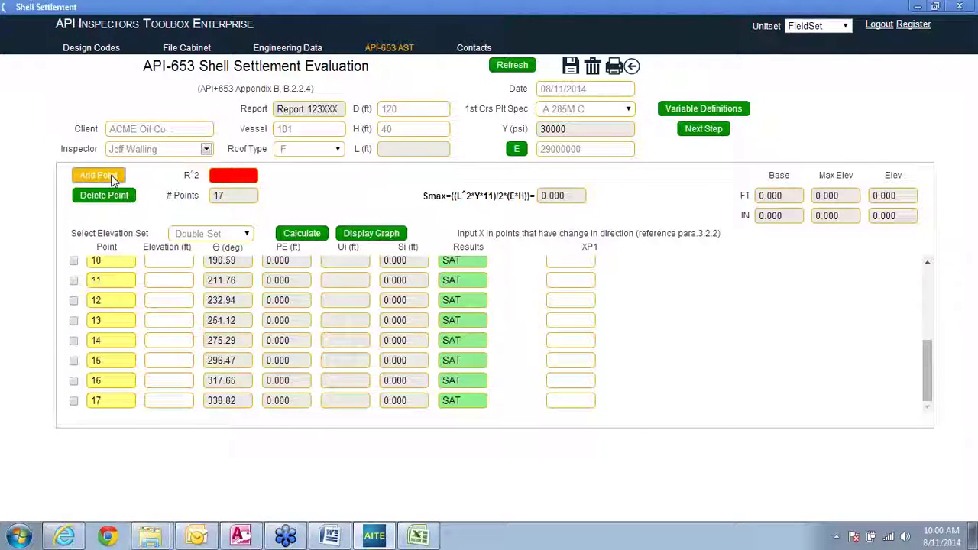
left_click(112, 181)
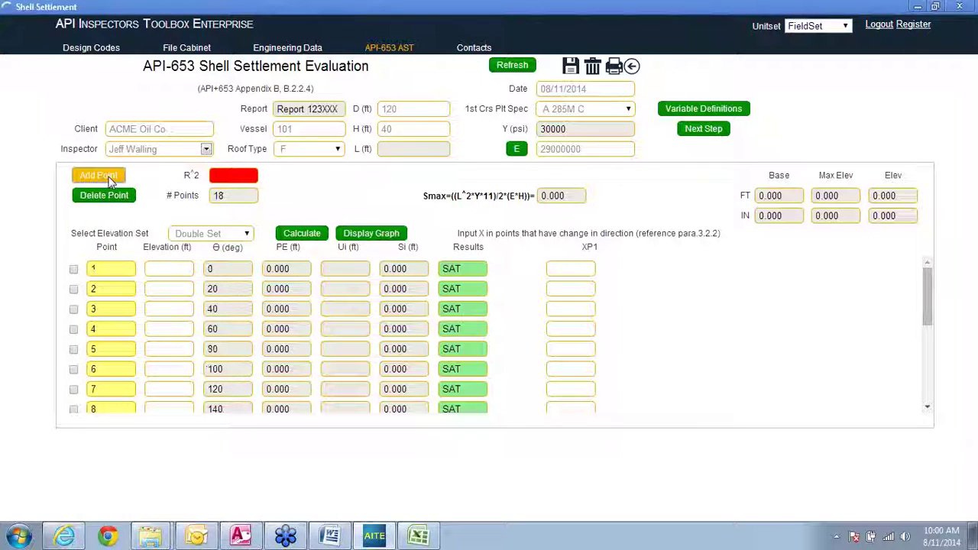
left_click(112, 181)
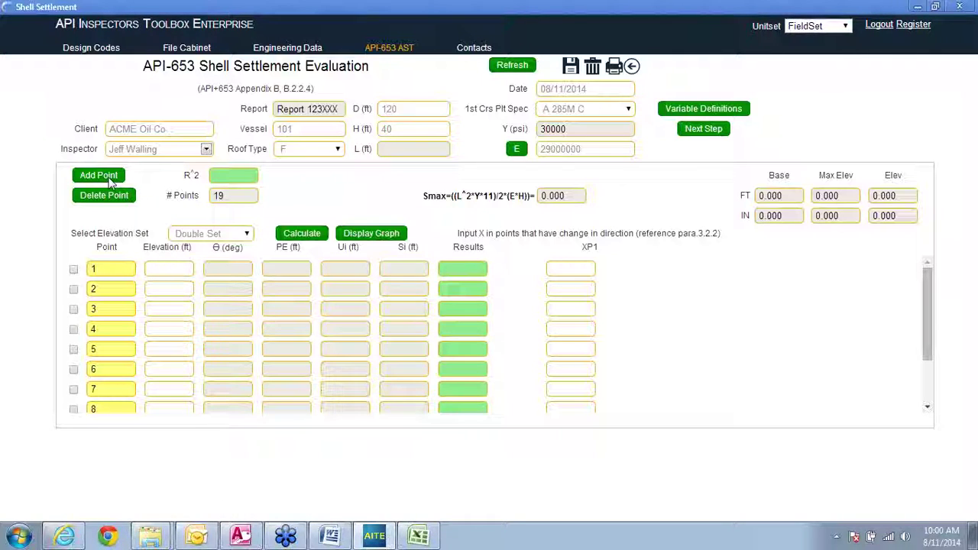
left_click(98, 175)
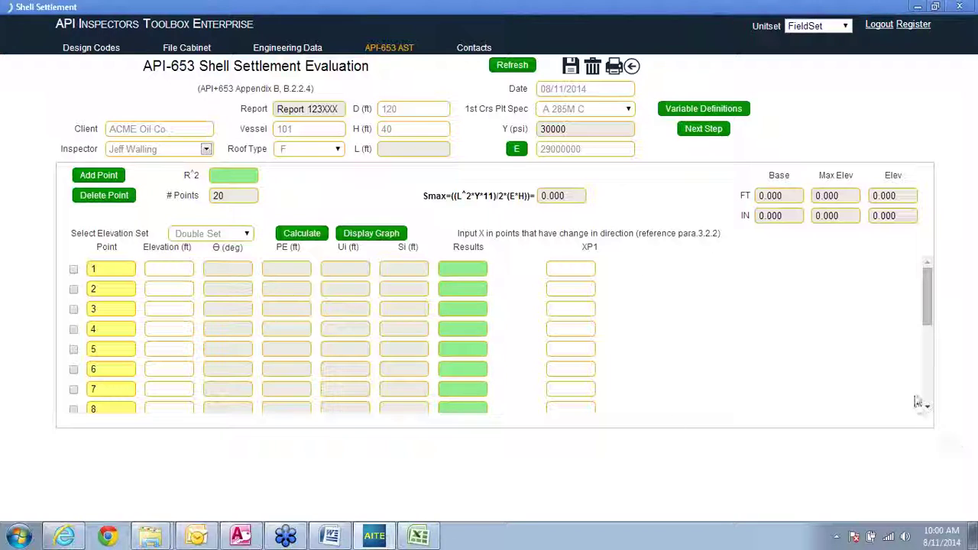
left_click(927, 409)
scroll(927, 409, "down", 4)
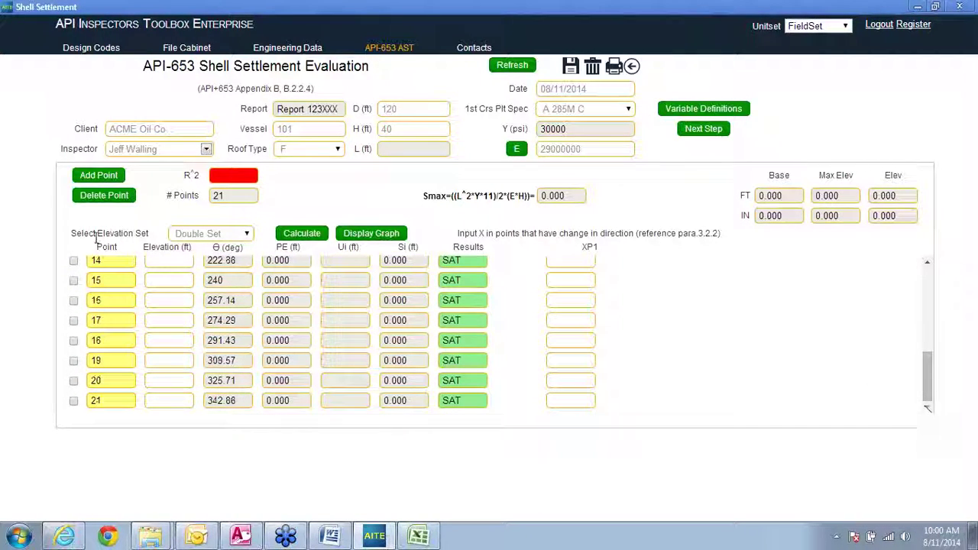
Step: Add the remaining settlement points to reach 24 in total and review the full list
left_click(106, 195)
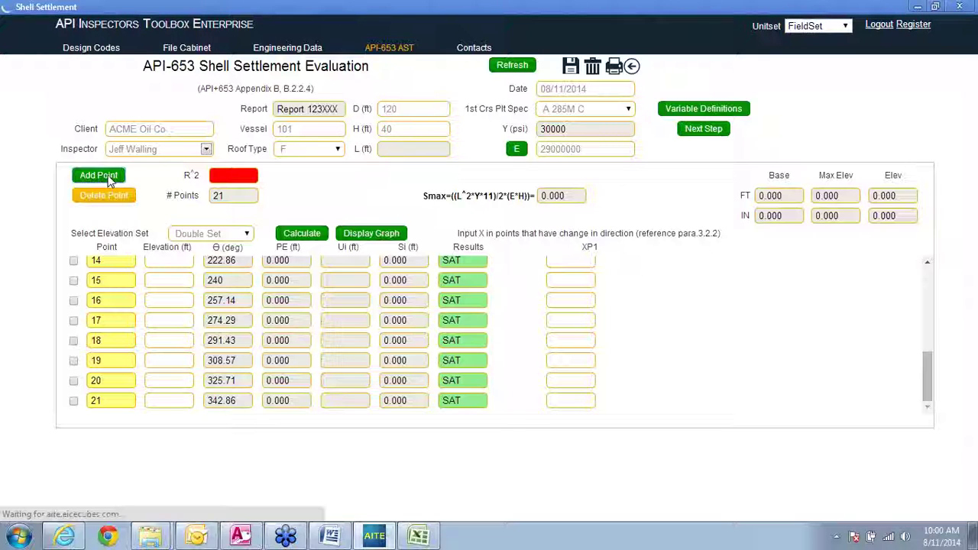
left_click(107, 177)
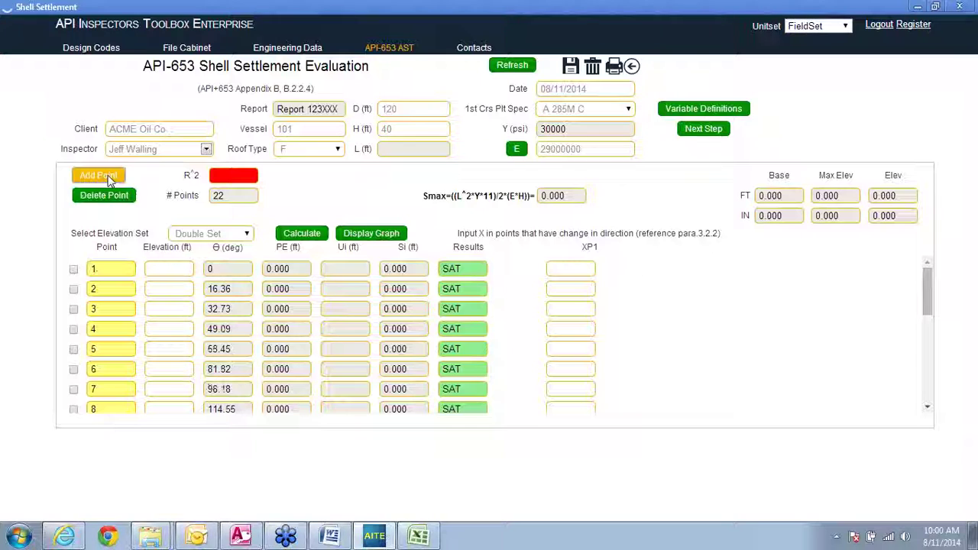
left_click(107, 177)
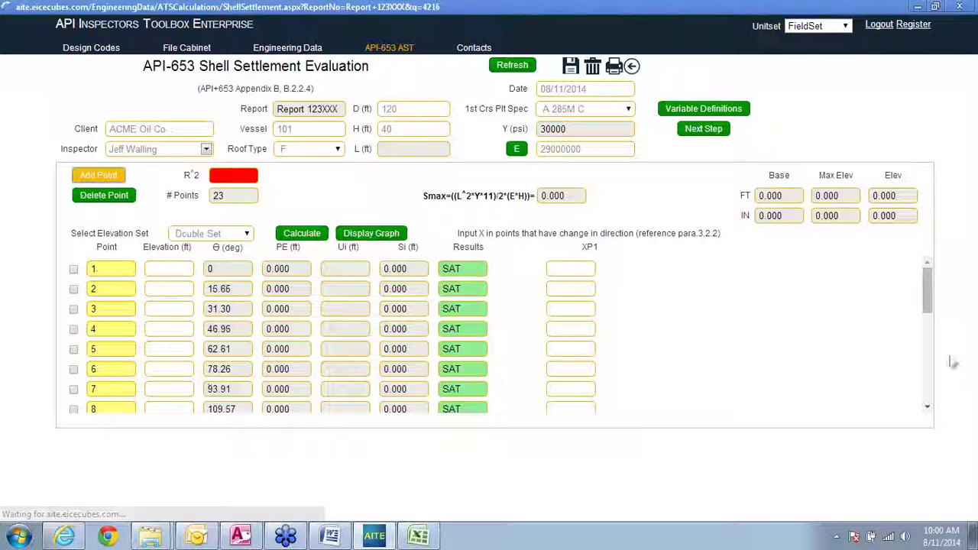
left_click(928, 411)
left_click(928, 411)
left_click_drag(929, 411, 929, 411)
left_click_drag(928, 265, 928, 266)
Step: Enter elevations of 4.360, 4.408 and 4.391 ft for settlement points 1, 2 and 3
left_click(161, 269)
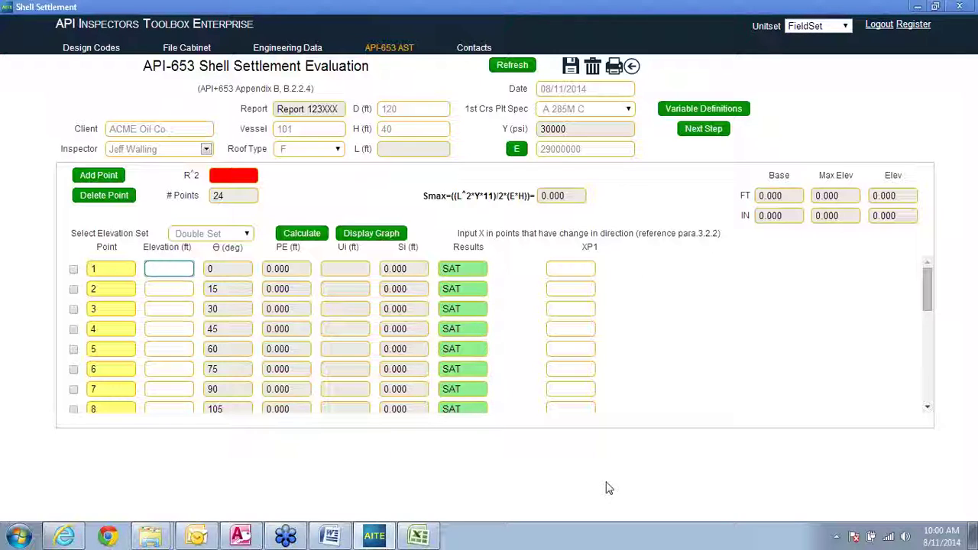
type("4.360")
left_click(173, 295)
type("4.408")
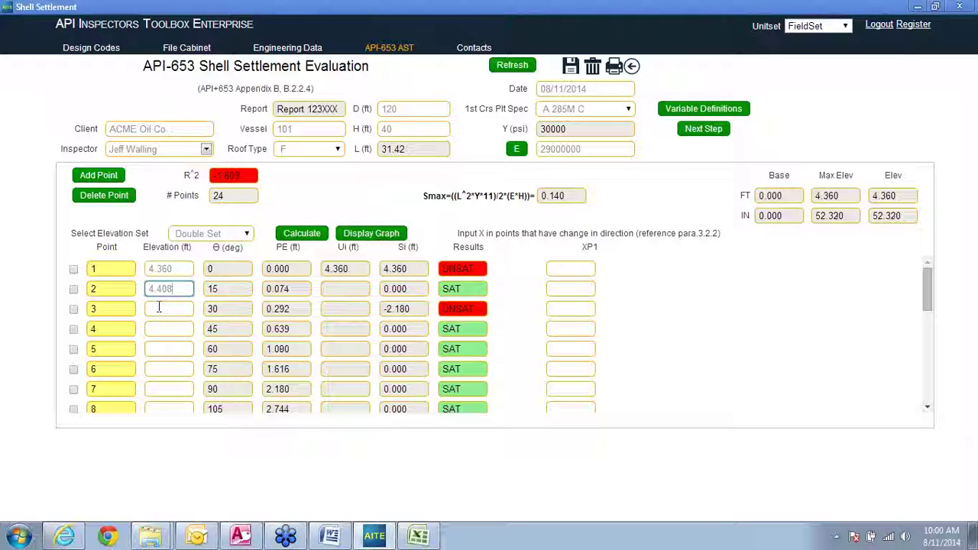
left_click(159, 308)
type("4.391")
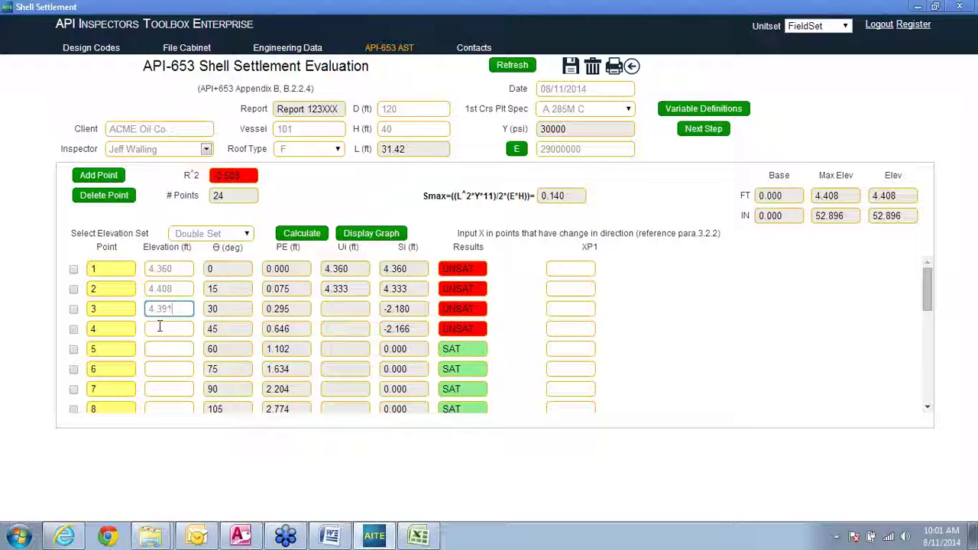
Step: Enter elevations of 4.380, 4.368 and 4.365 ft for settlement points 4, 5 and 6
left_click(159, 327)
type("4.")
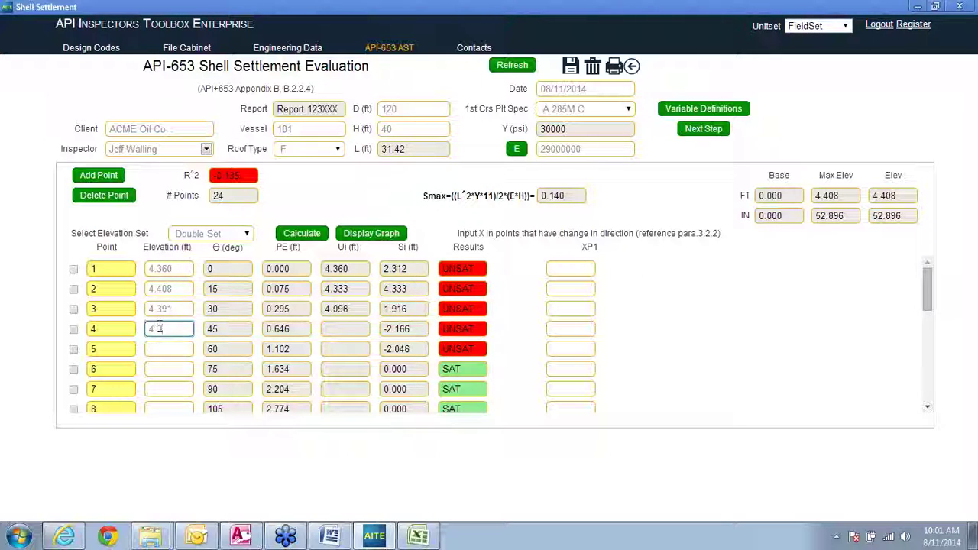
type("30")
key("BackSpace")
type("80")
left_click(168, 347)
type("4.3")
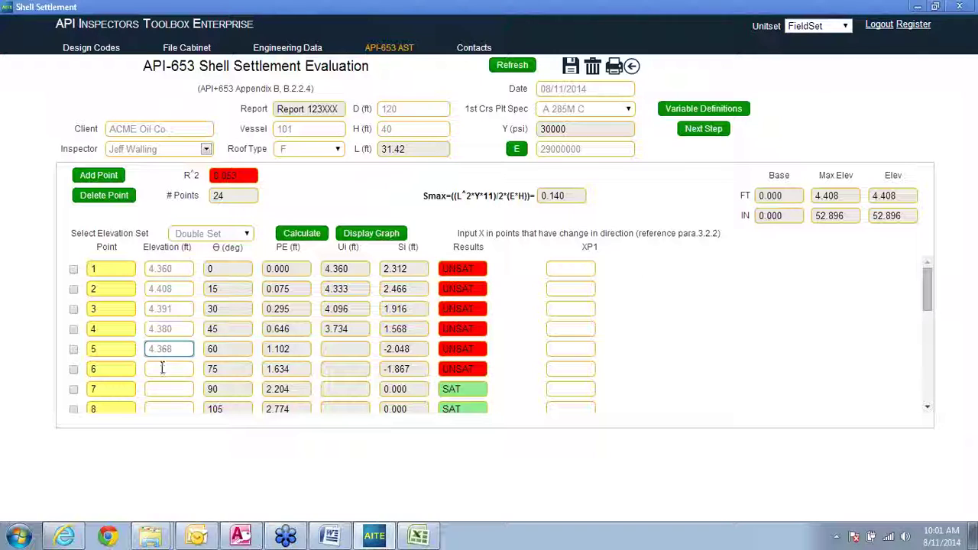
left_click(162, 369)
type("4.365")
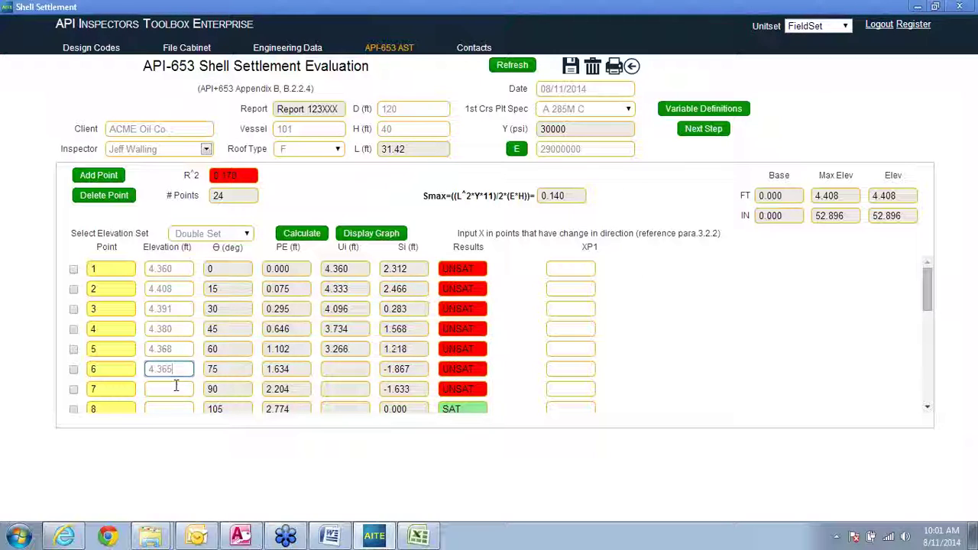
Step: Enter elevations of 4.370, 4.375 and 4.382 ft for settlement points 7, 8 and 9
left_click(176, 388)
type("4")
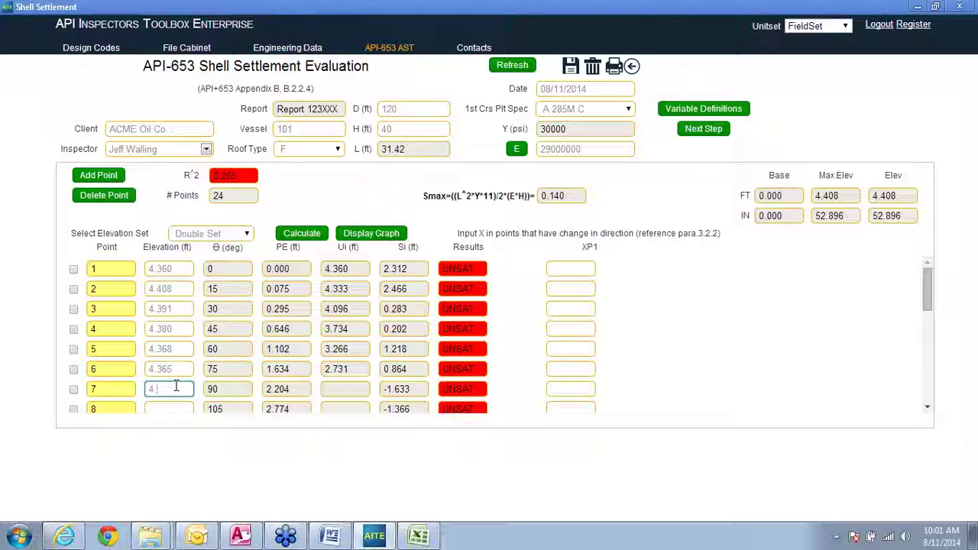
type(".370")
left_click(166, 403)
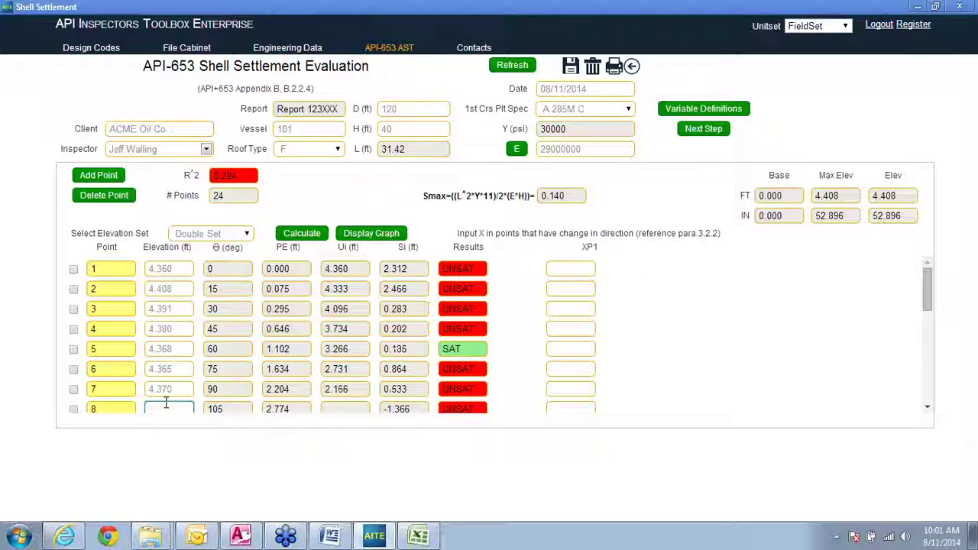
type("4.375")
left_click(927, 408)
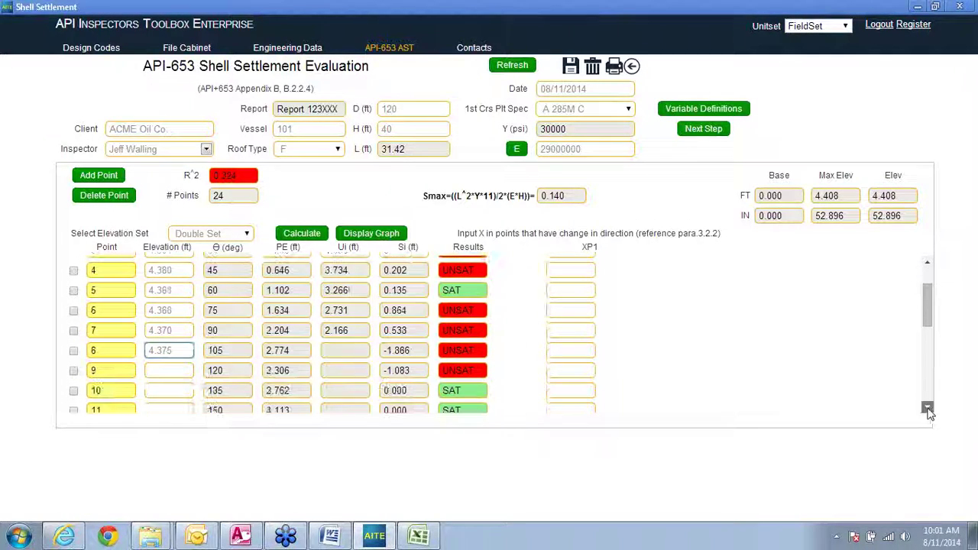
left_click(927, 408)
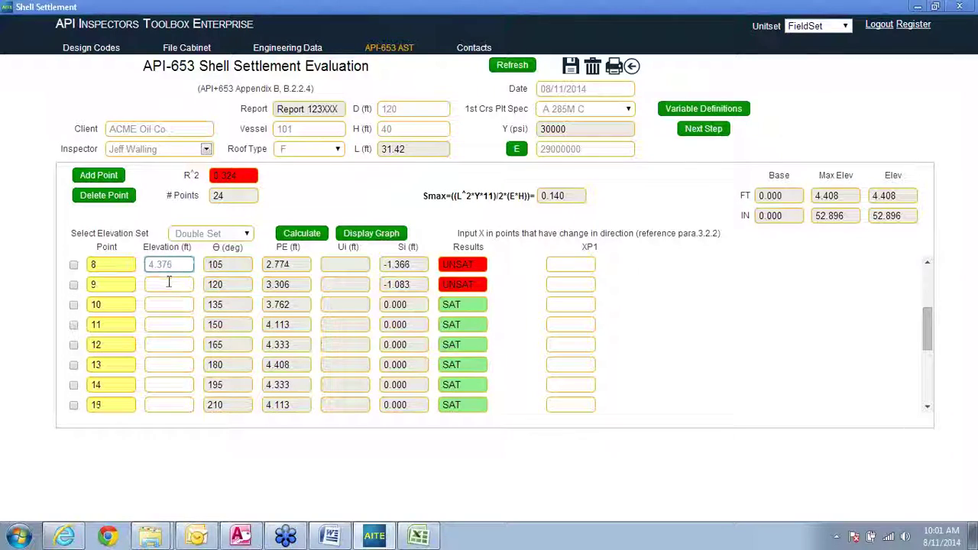
left_click(169, 282)
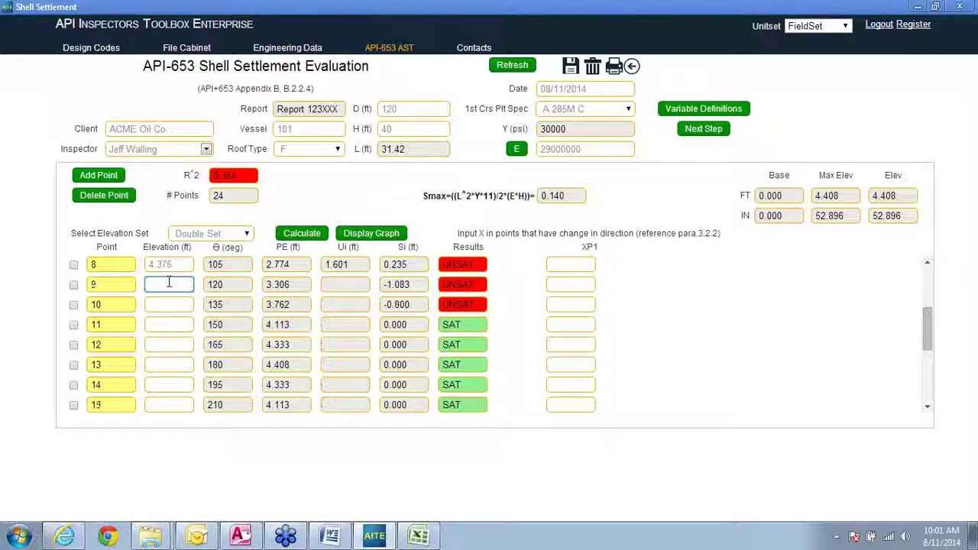
type("4.382")
Step: Enter elevations of 4.390, 4.434, 4.383 and 4.375 ft for settlement points 10 through 13
left_click(165, 306)
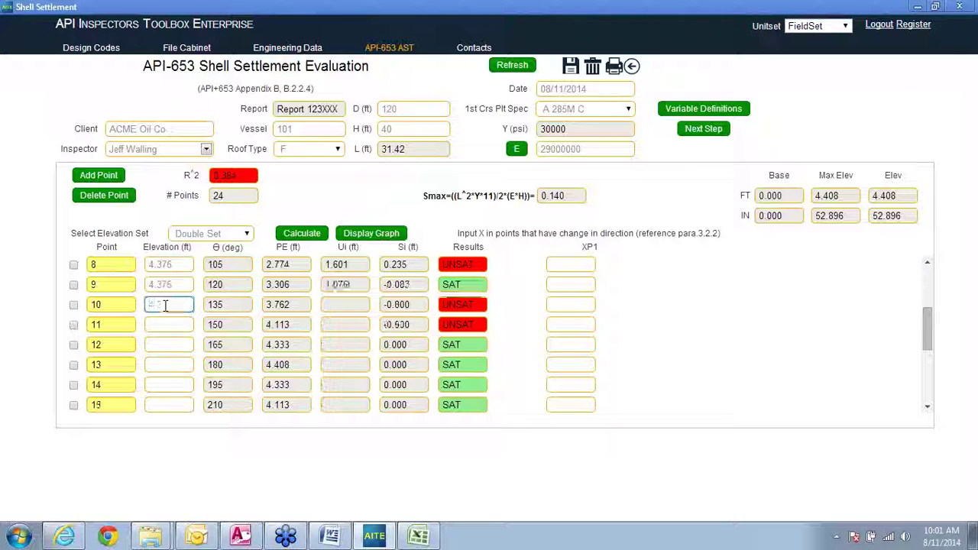
type("4.390")
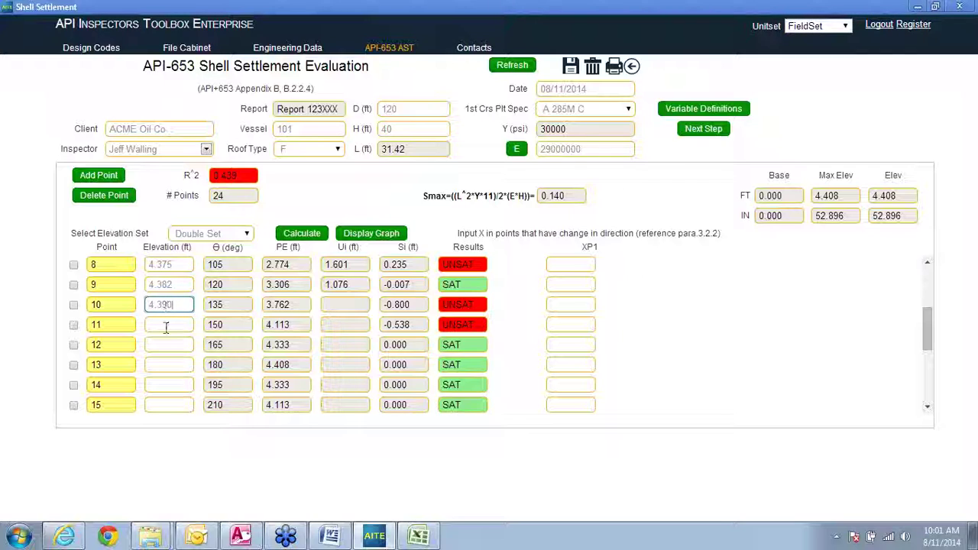
left_click(165, 327)
type("4.")
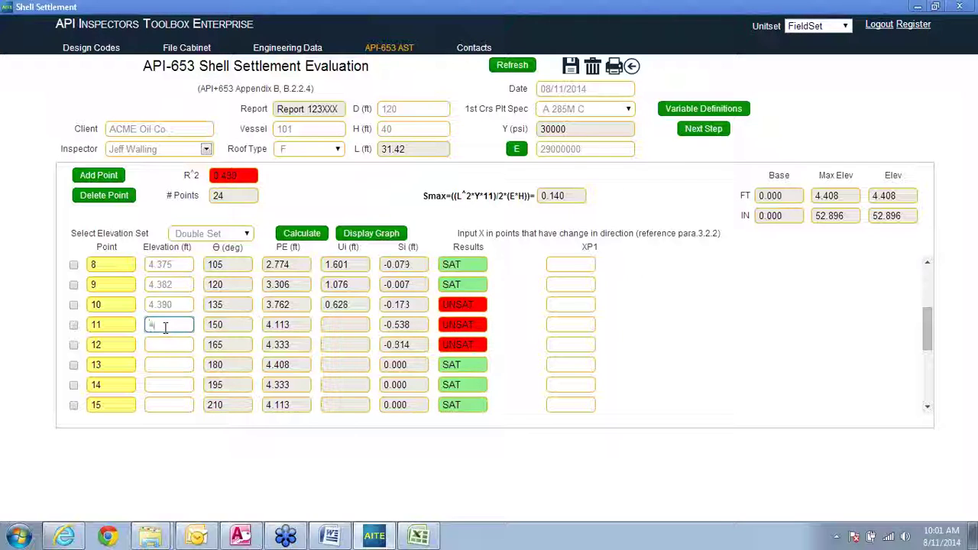
type("434")
left_click(174, 344)
type("4.383")
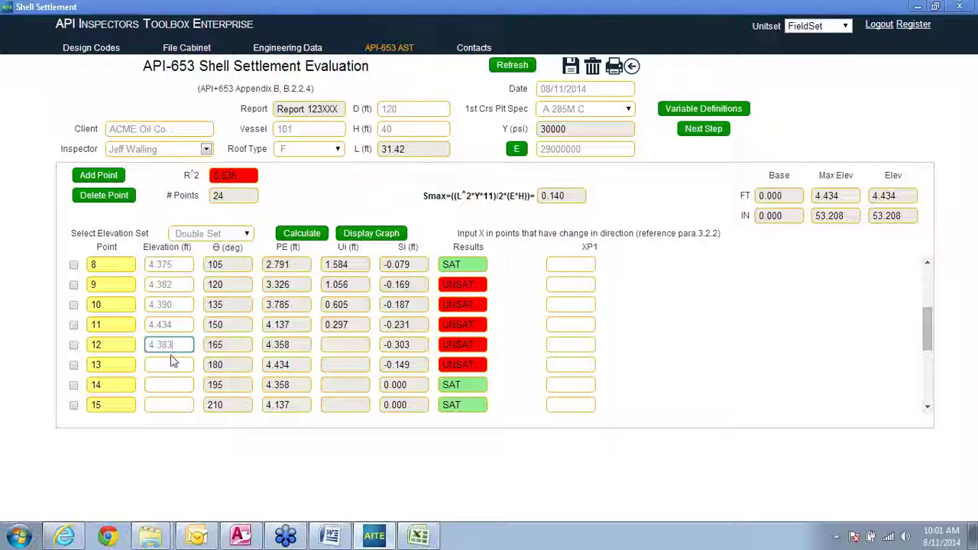
left_click(175, 364)
type("4.385")
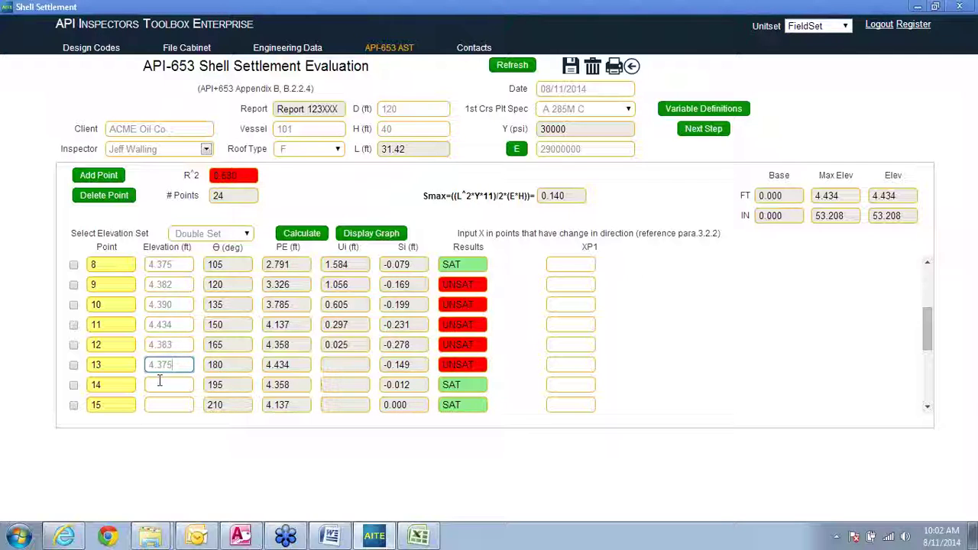
Step: Enter elevations of 4.359 and 4.400 ft for settlement points 14 and 15
left_click(161, 383)
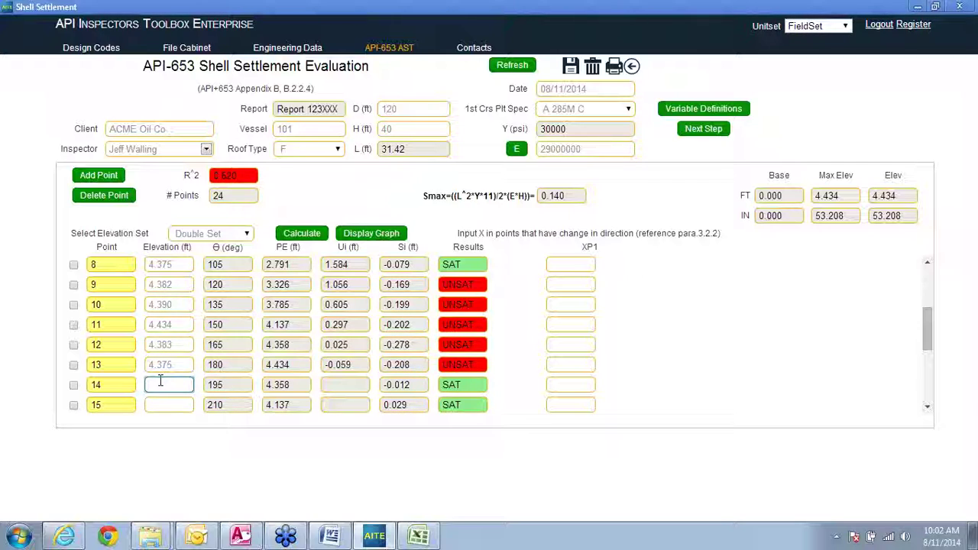
type("4.363")
left_click(176, 405)
type("4.400")
left_click(927, 409)
left_click(927, 410)
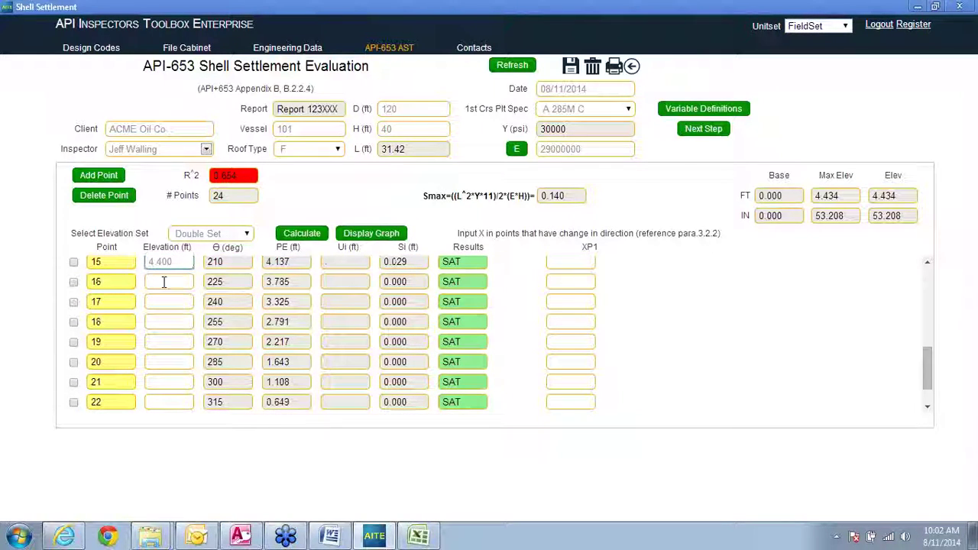
Step: Enter an elevation of 4.343 ft for settlement point 16 and correct point 15's elevation to 4.340 ft
left_click(164, 282)
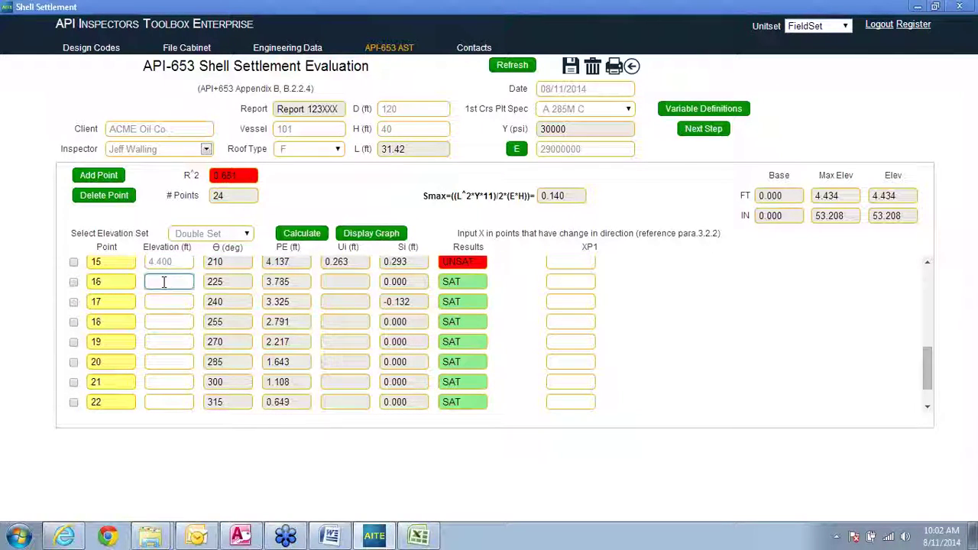
type("4.333")
left_click(172, 262)
key("BackSpace")
key("BackSpace")
key("BackSpace")
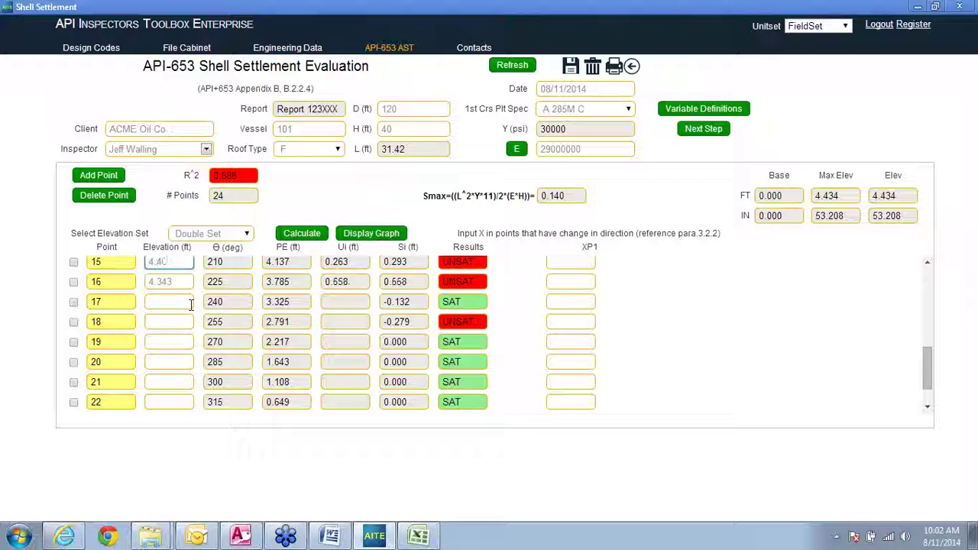
type("340")
Step: Enter elevations of 4.350, 4.375 and 4.350 ft for settlement points 17, 18 and 19
left_click(162, 300)
type("4.3")
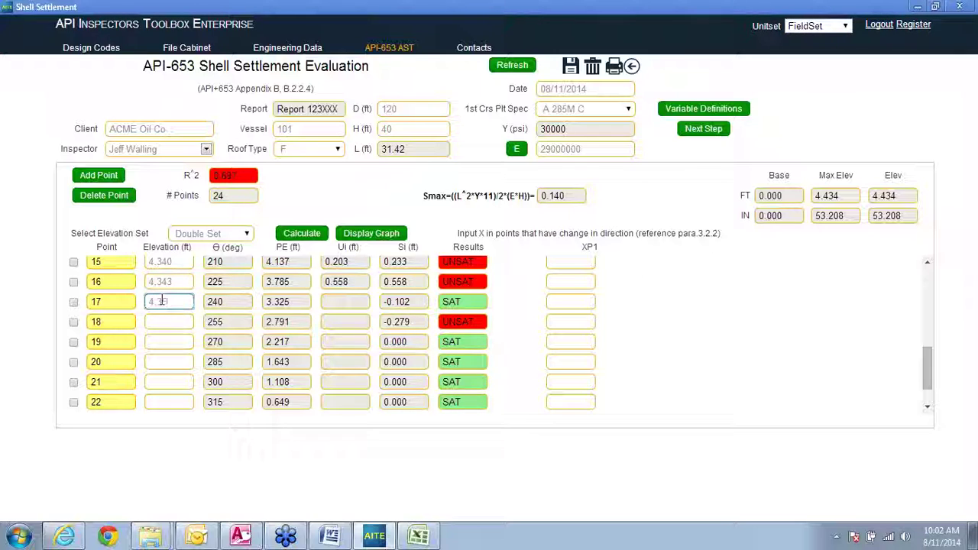
type("50")
left_click(169, 321)
type("4.375")
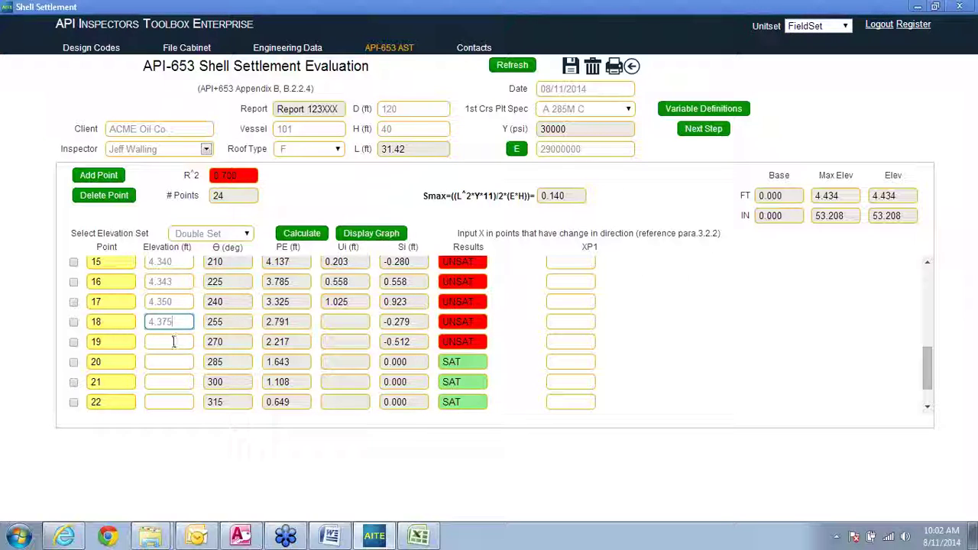
left_click(174, 342)
type("4.350")
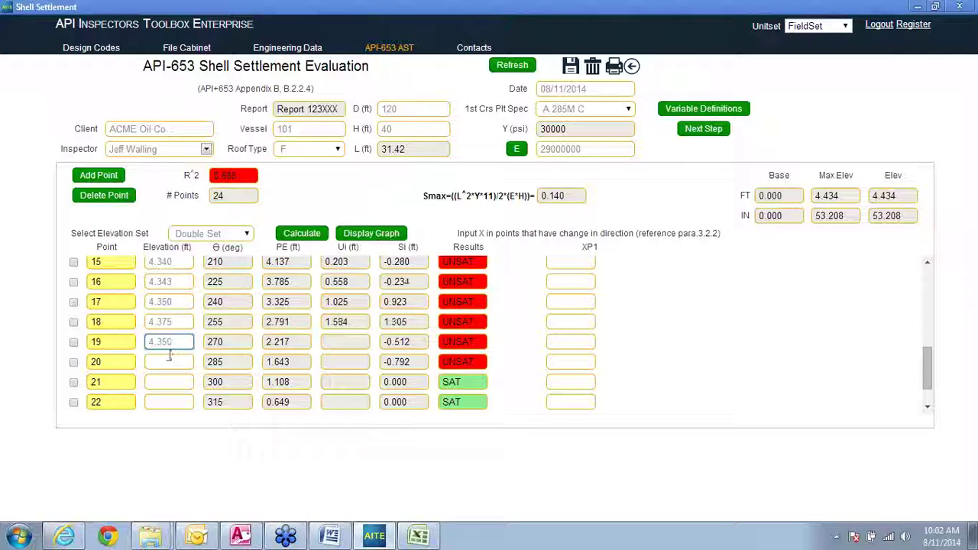
Step: Enter elevations of 4.342, 4.331 and 4.319 ft for settlement points 20, 21 and 22
left_click(170, 361)
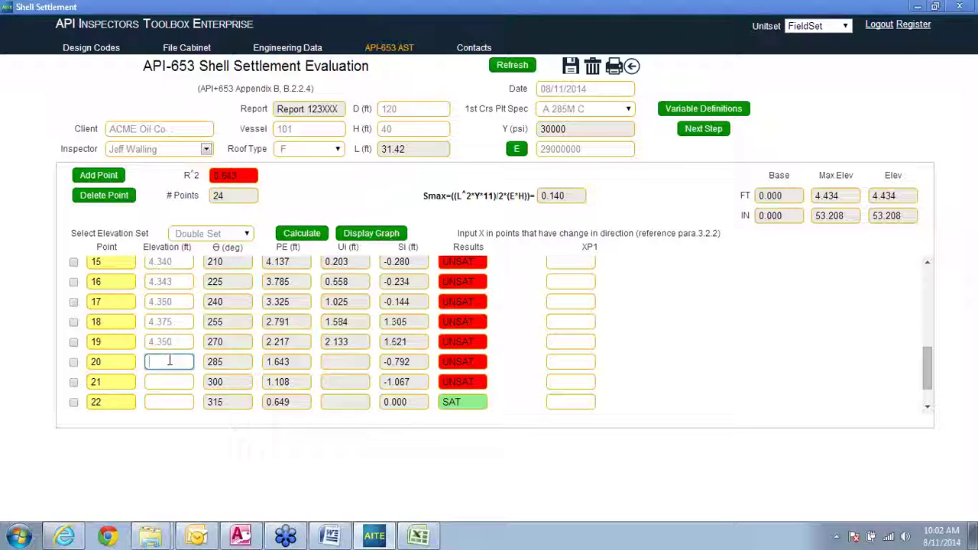
type("4.342")
left_click(178, 382)
type("4.31")
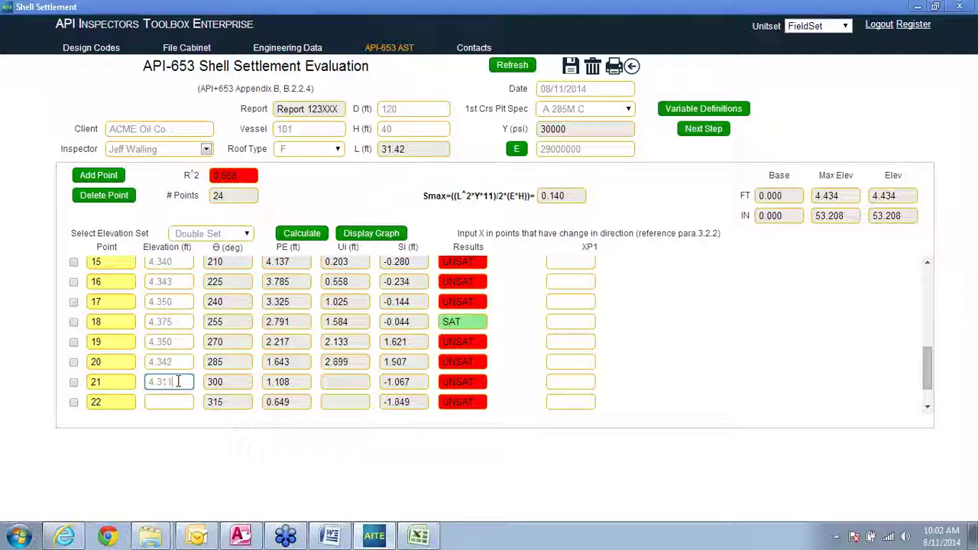
type("31")
left_click(175, 402)
type("4.3")
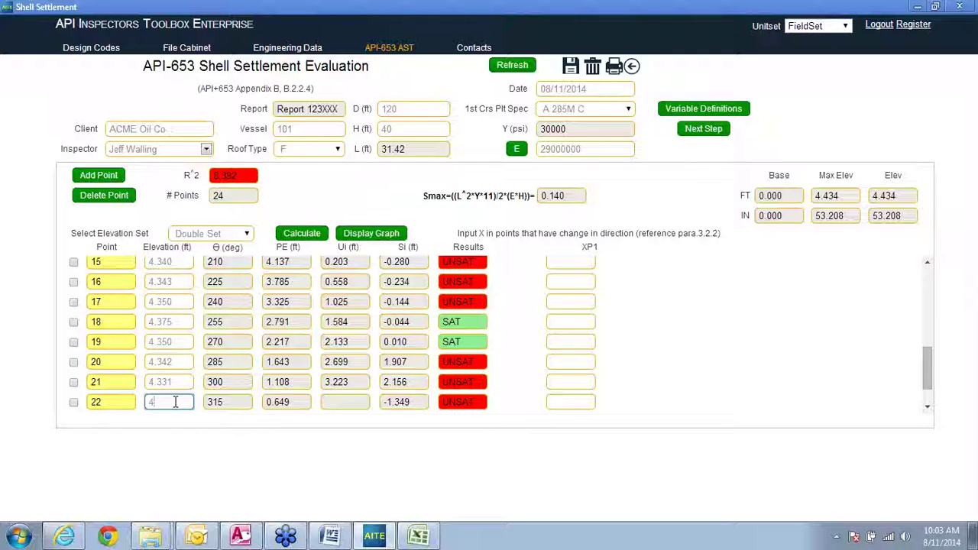
type("13")
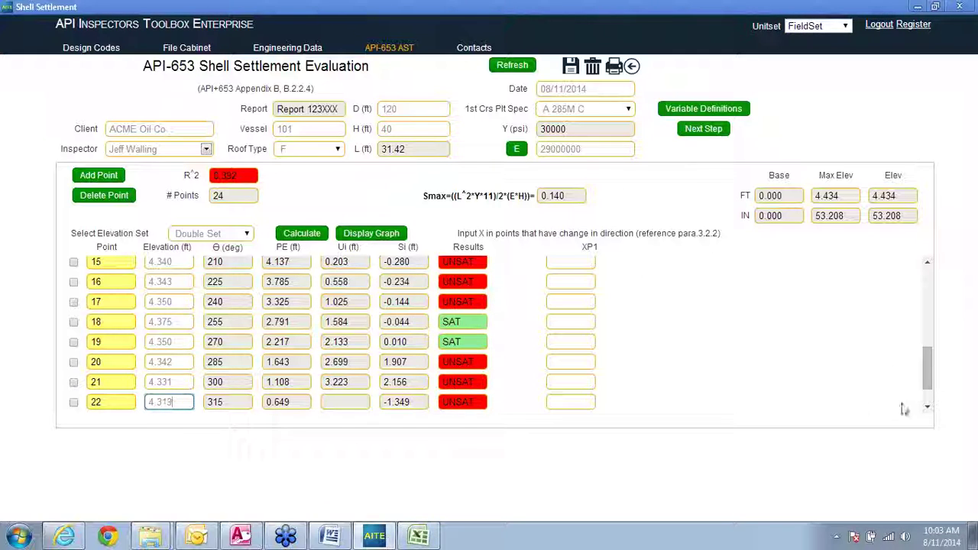
Step: Enter elevations of 4.340 and 4.335 ft for settlement points 23 and 24
left_click(929, 409)
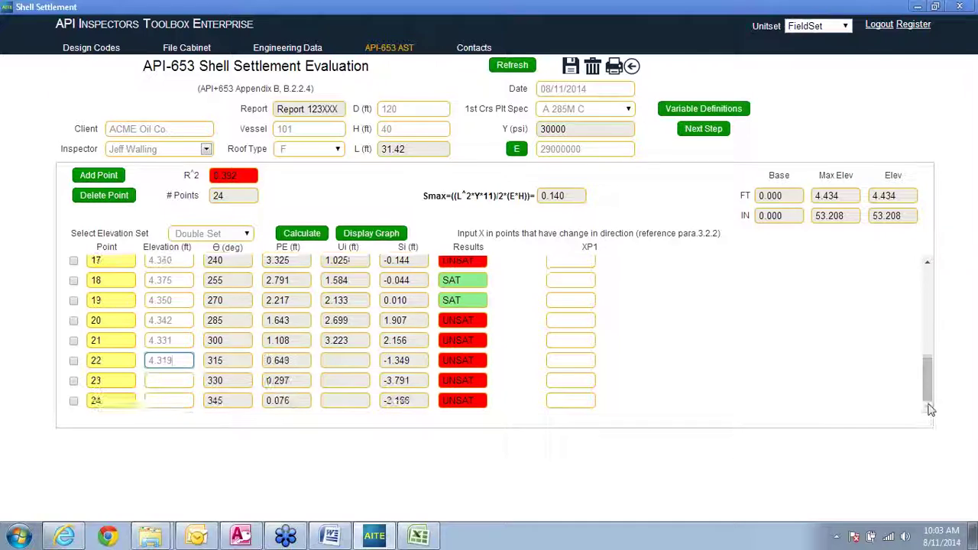
left_click(162, 380)
type("4.340")
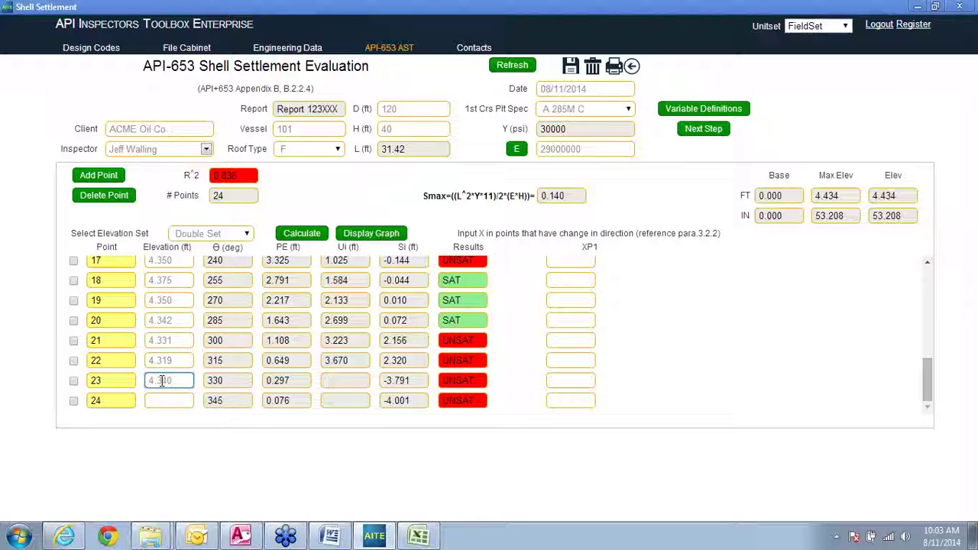
left_click(167, 400)
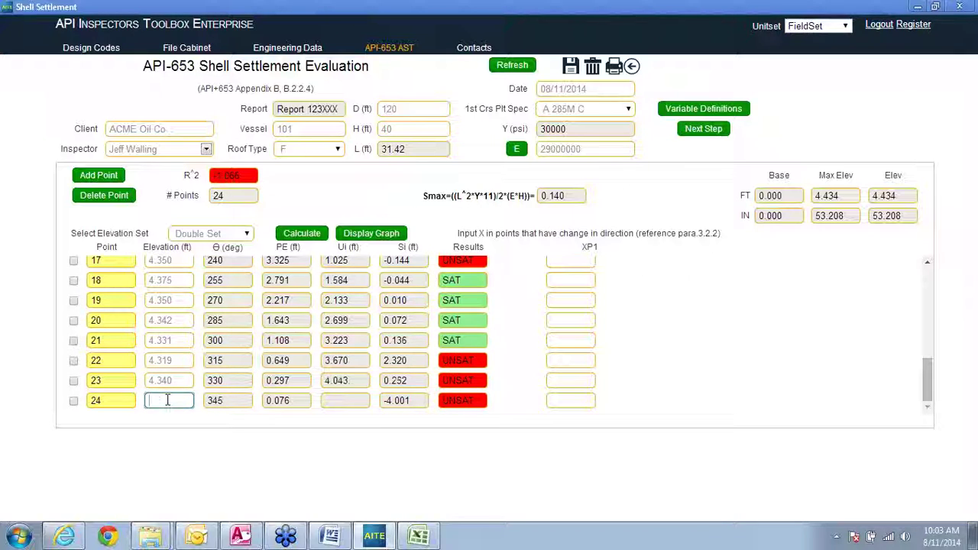
type("4.336")
Step: Check the entered elevations of settlement points 22 back to 17 and of points 1 through 7
left_click(185, 361)
left_click(185, 340)
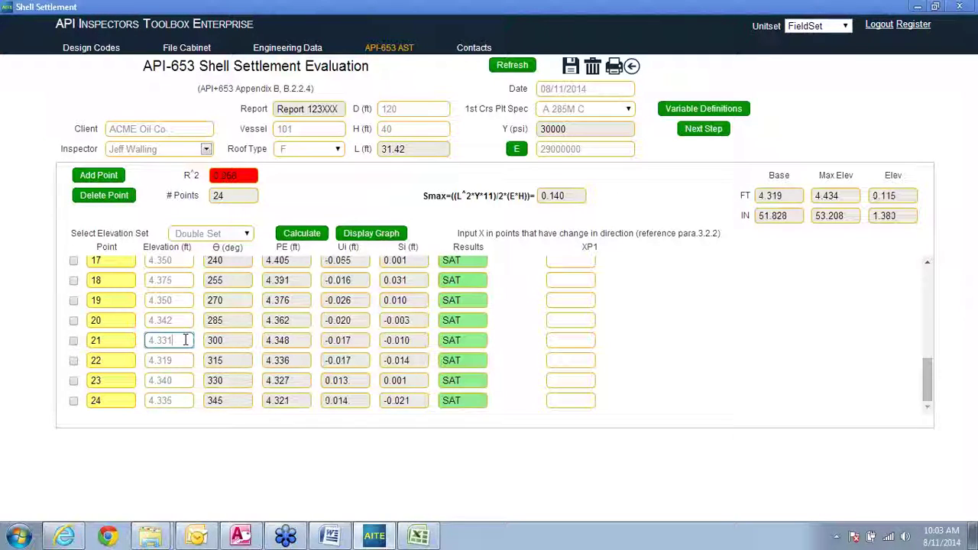
left_click(185, 300)
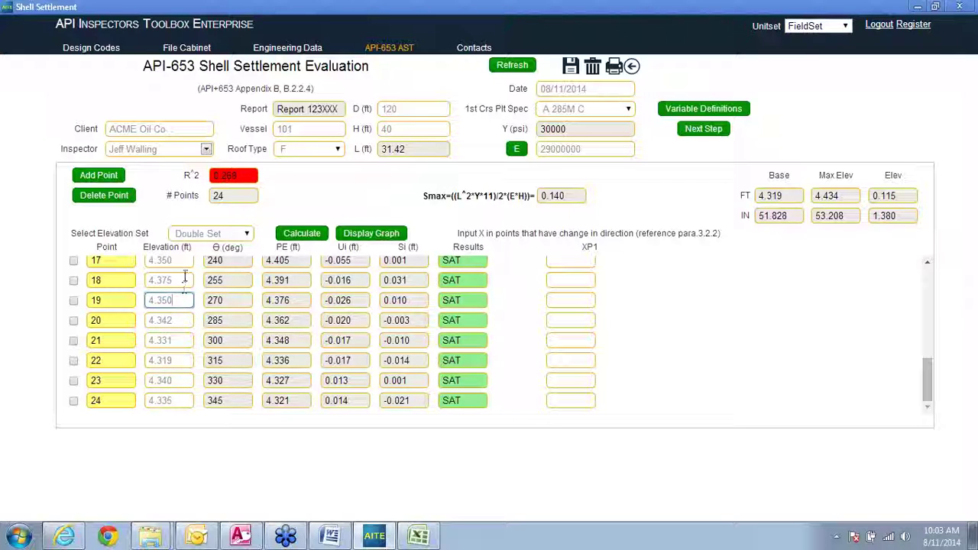
left_click(185, 260)
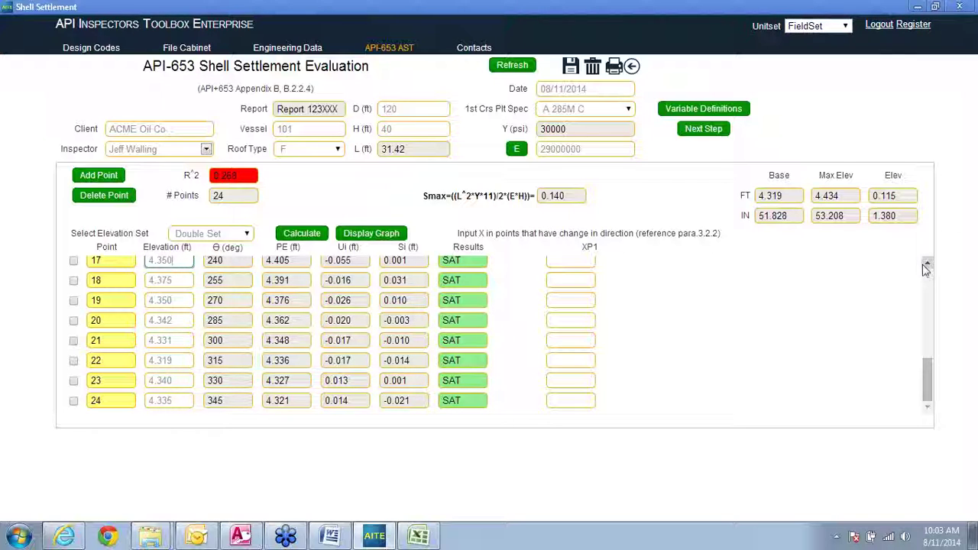
left_click_drag(928, 266, 928, 266)
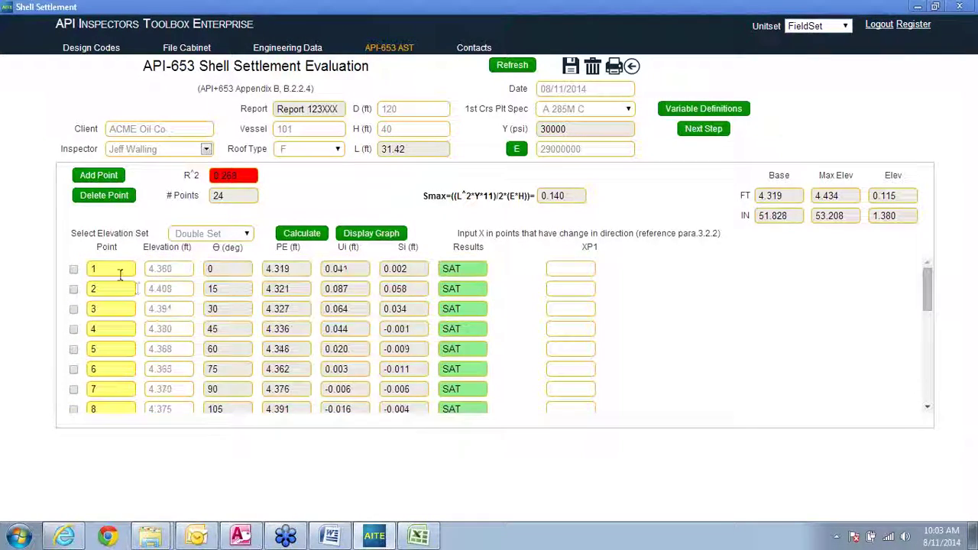
left_click(181, 269)
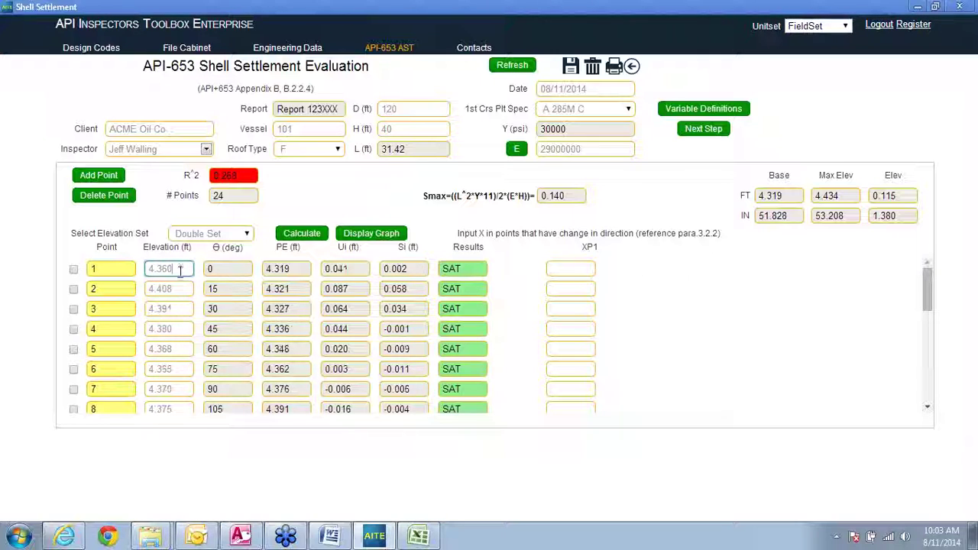
left_click(182, 288)
left_click(182, 309)
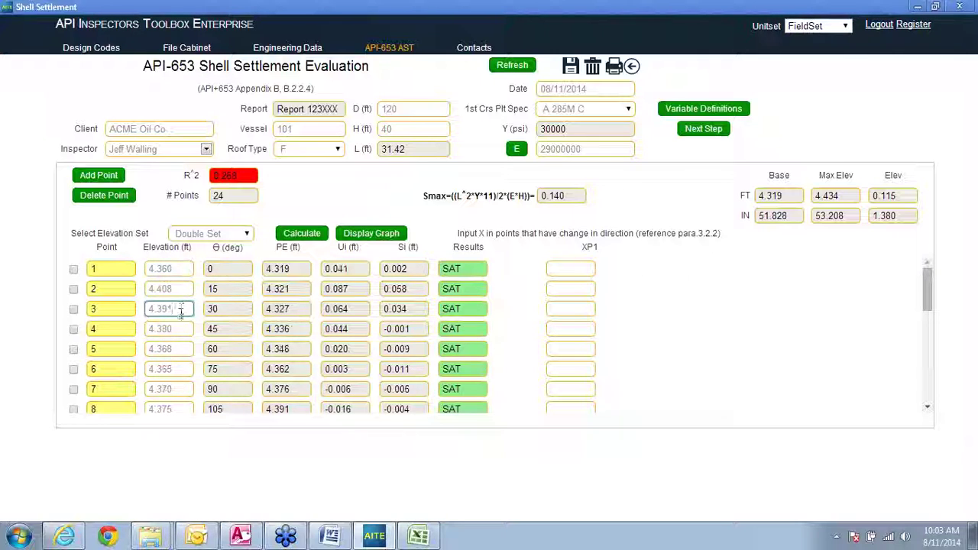
left_click(181, 329)
key("BackSpace")
key("BackSpace")
type("68")
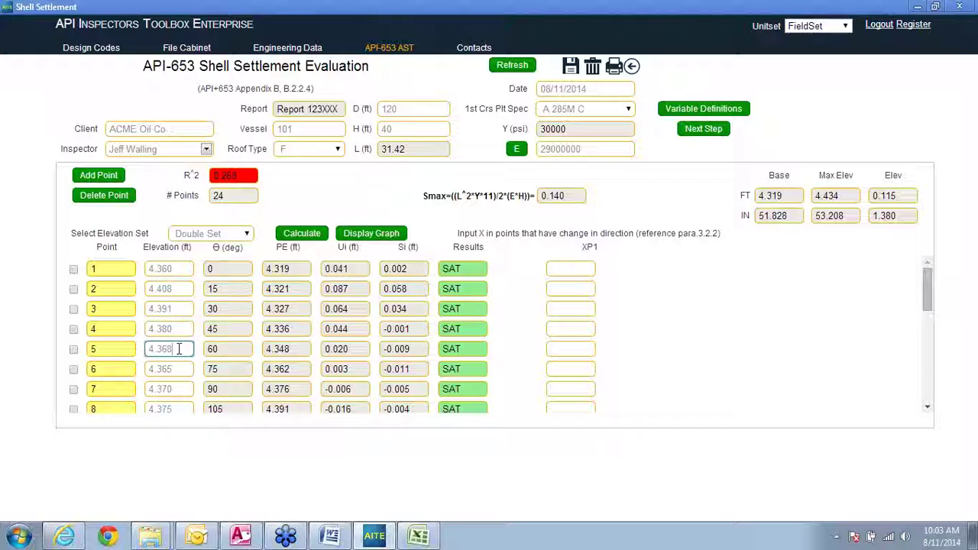
left_click(181, 367)
left_click(177, 388)
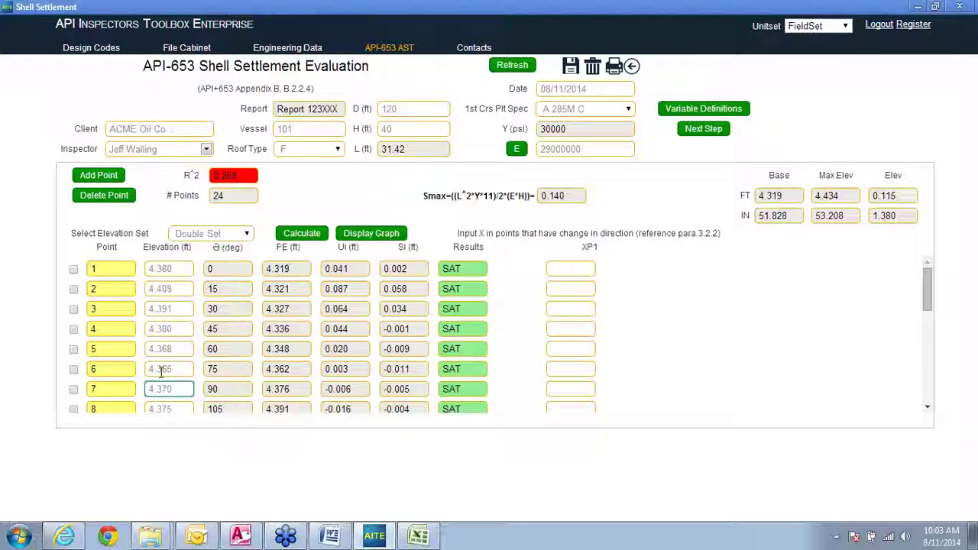
Step: Calculate the settlement results and review the elevation curve's direction changes at points 18, 11, 2 and 23 on the survey graph
left_click(304, 237)
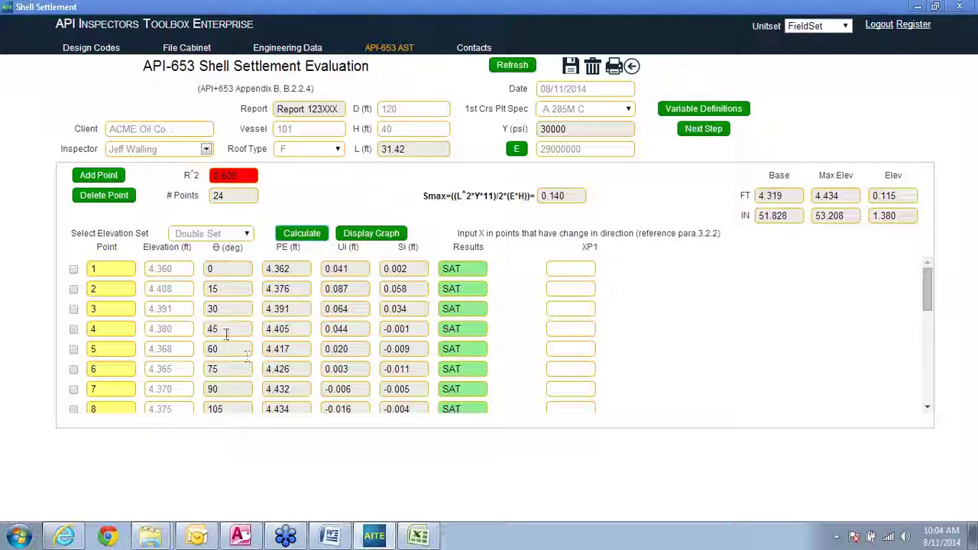
left_click(364, 239)
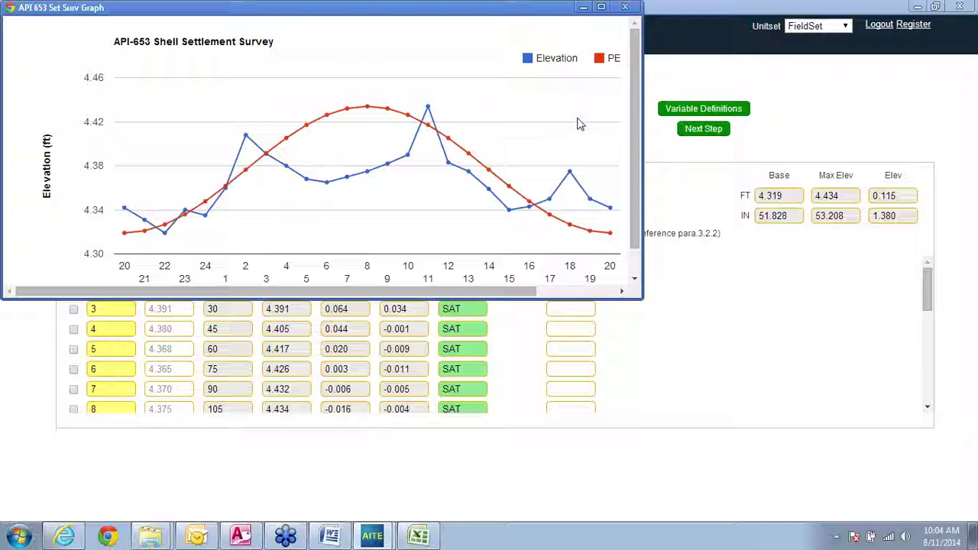
mouse_move(576, 175)
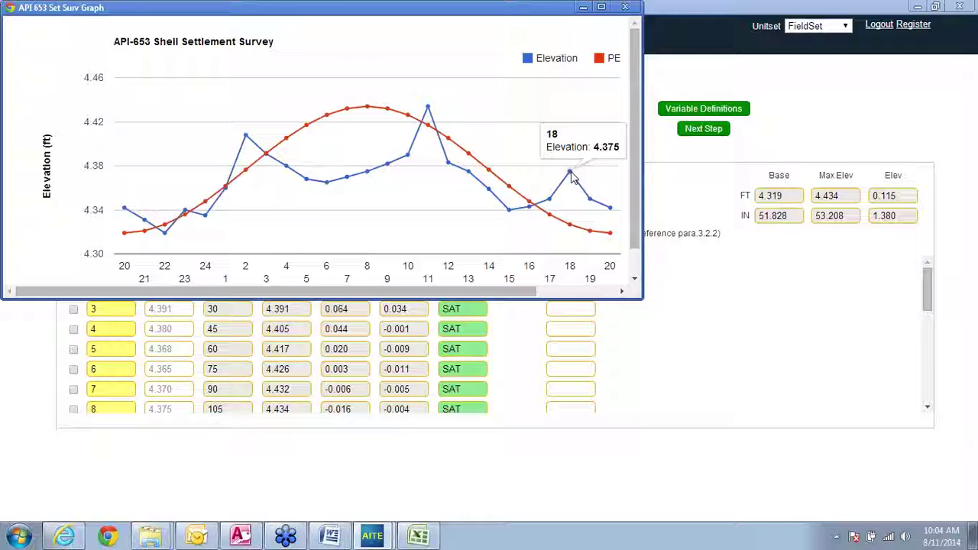
mouse_move(428, 108)
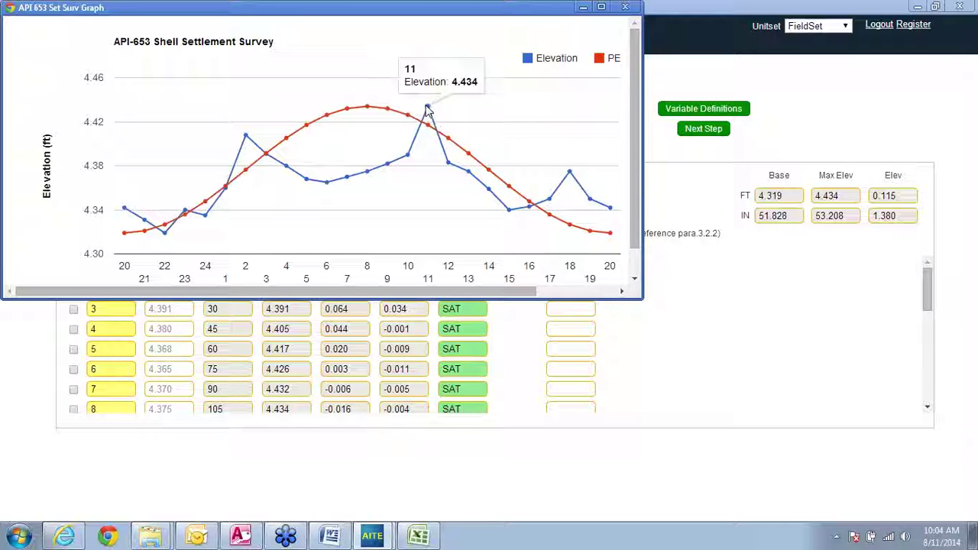
mouse_move(246, 141)
mouse_move(184, 212)
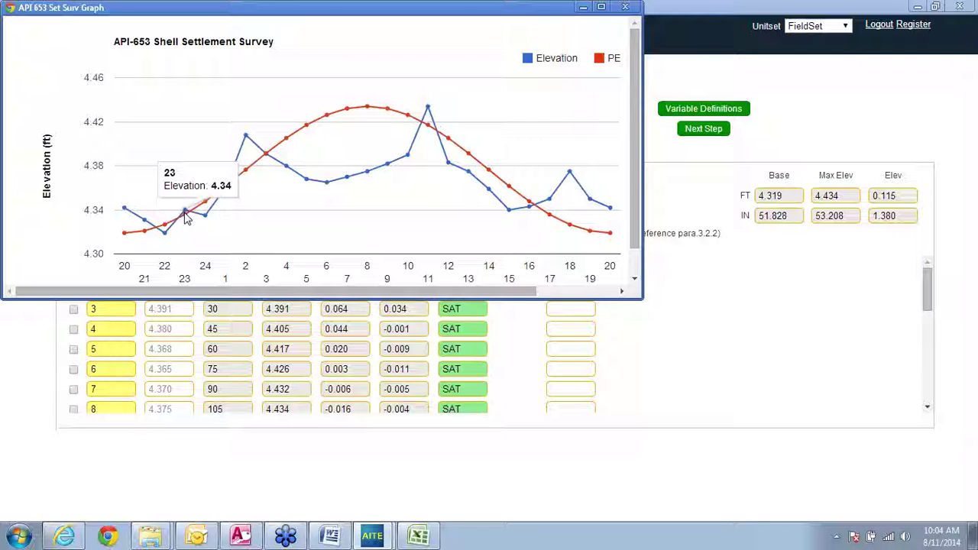
left_click(625, 7)
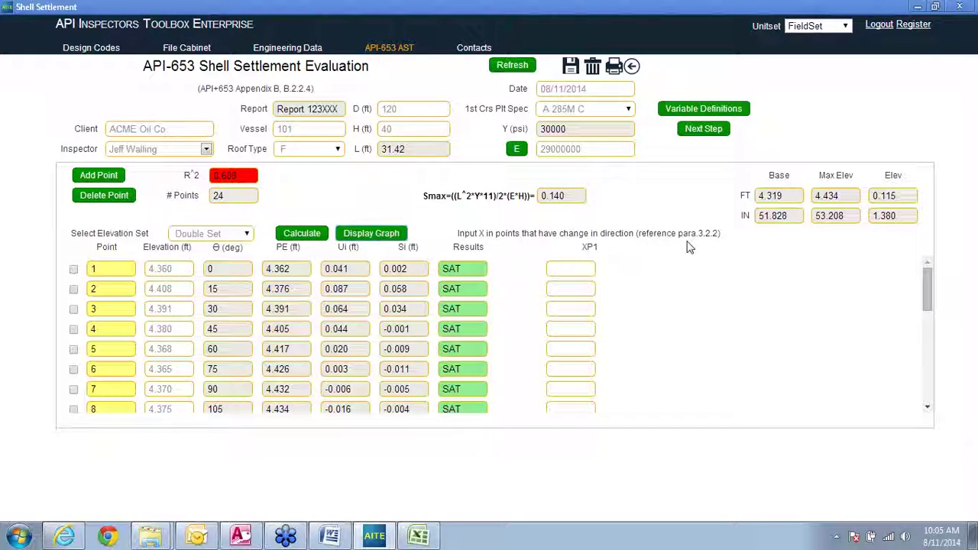
Step: Mark settlement points 2 and 11 with an X in XP1 as changes in direction
left_click(579, 266)
left_click(584, 289)
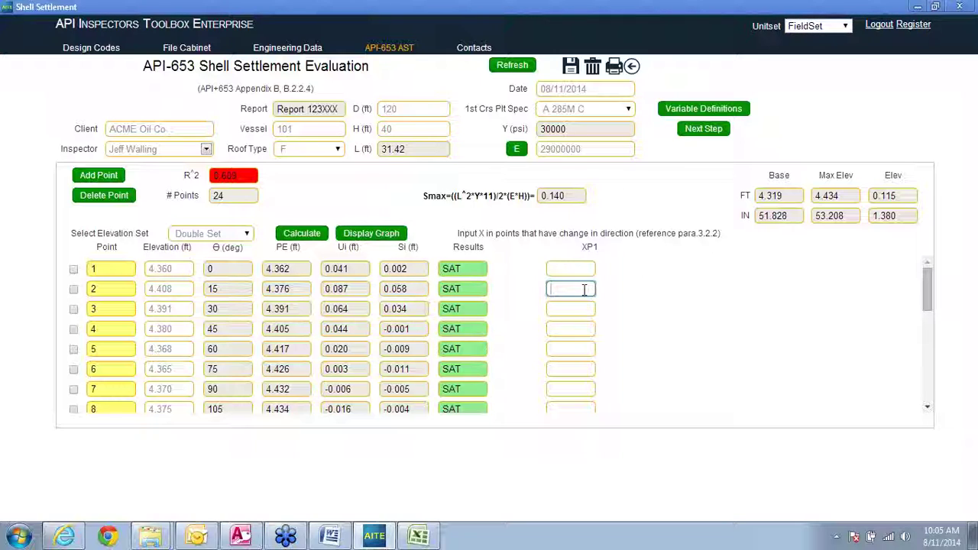
type("X")
left_click(929, 409)
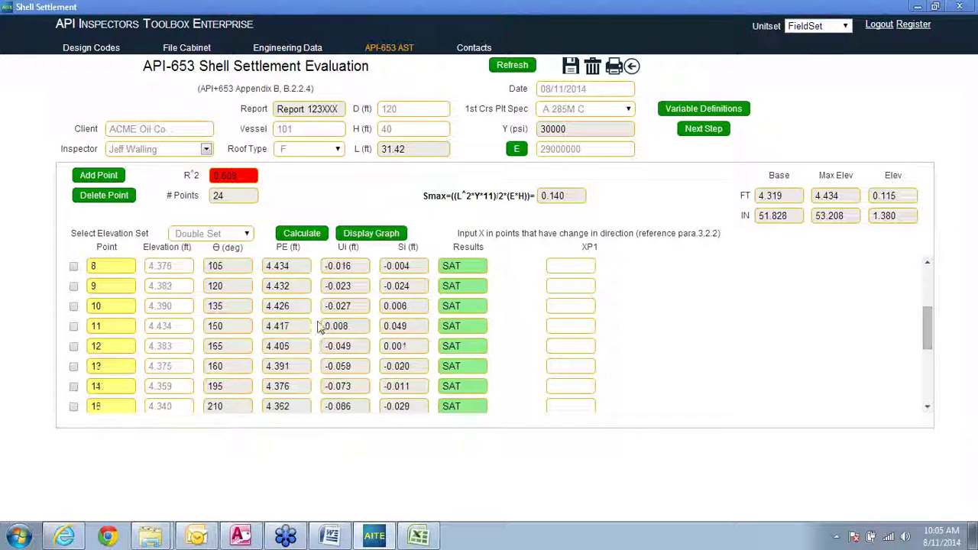
left_click(561, 326)
type("X")
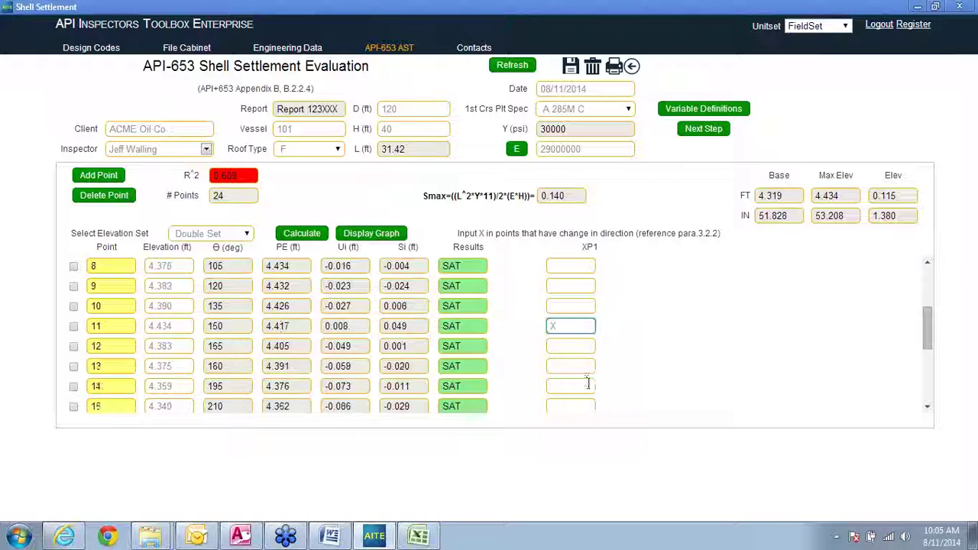
Step: Mark settlement points 18 and 23 with an X in XP1 as changes in direction
left_click(929, 409)
scroll(928, 410, "down", 3)
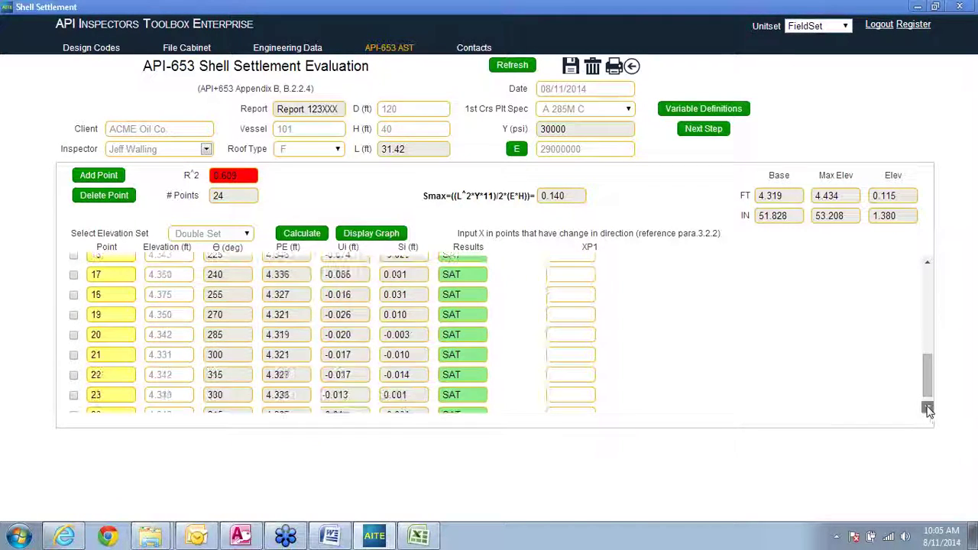
left_click(558, 282)
type("X")
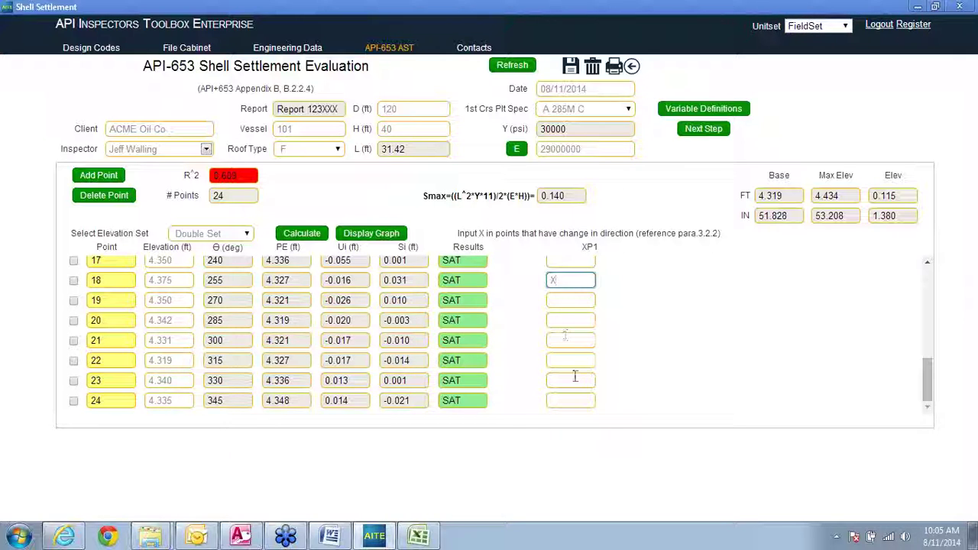
left_click(568, 381)
type("X")
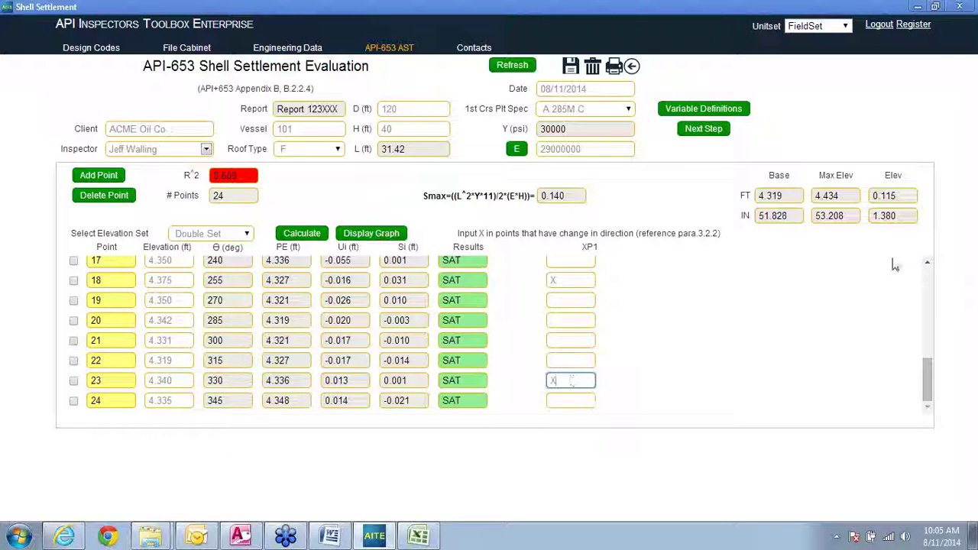
scroll(929, 277, "up", 5)
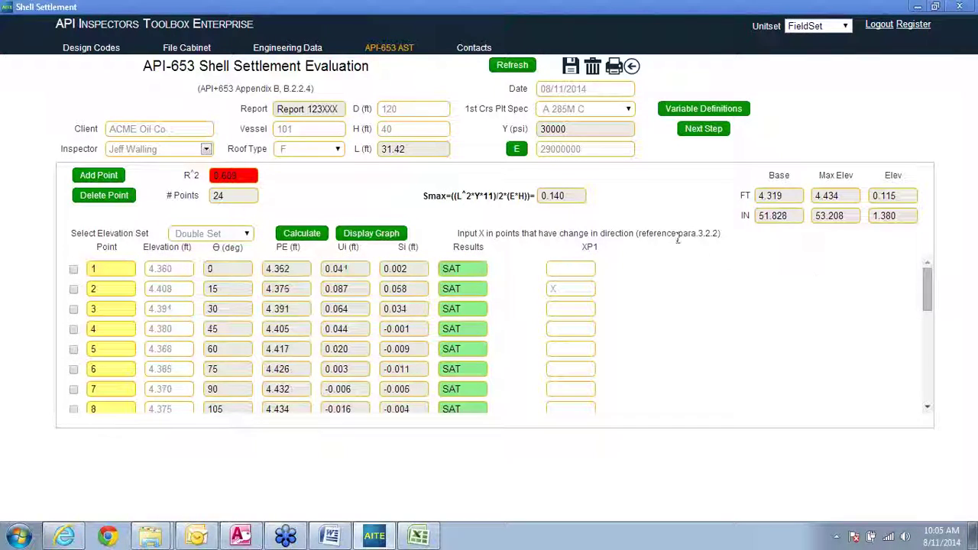
Step: Proceed to the secondary settlement evaluation and review its results down to point 24 and the elevation versus PE2 graph
left_click(705, 131)
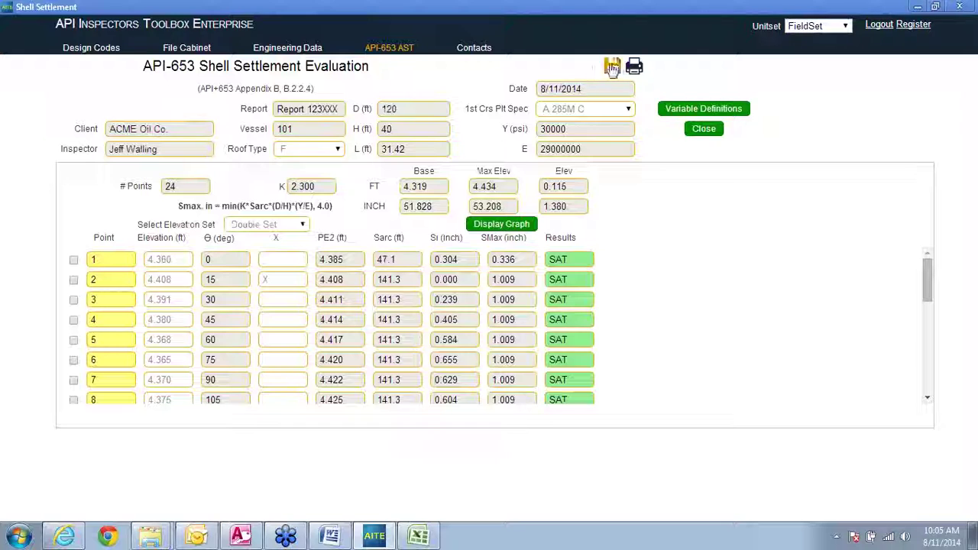
left_click(524, 225)
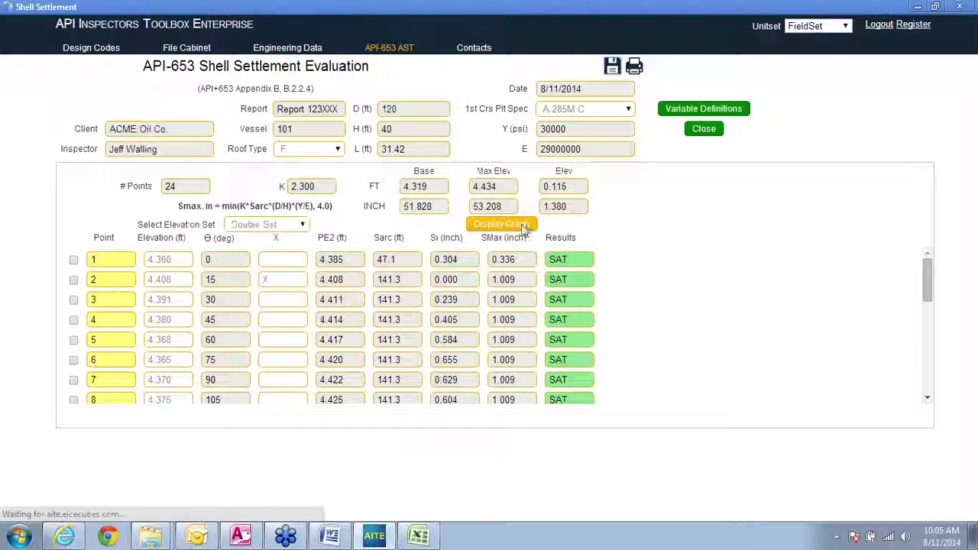
left_click(930, 403)
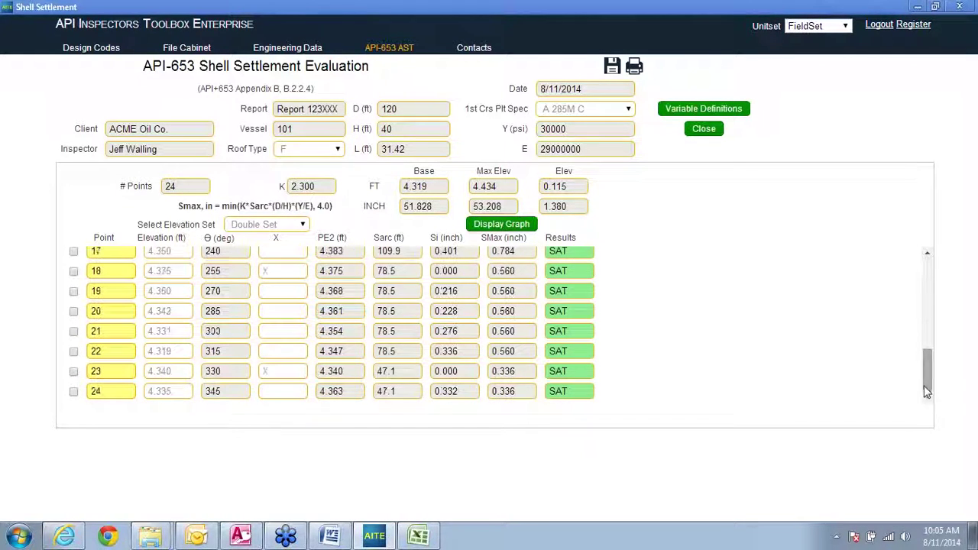
left_click(520, 229)
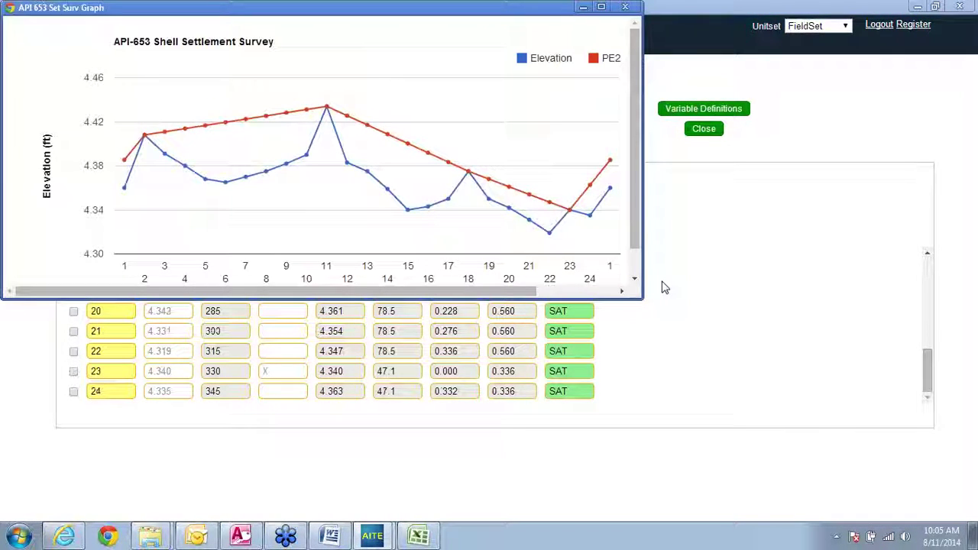
left_click(624, 9)
Step: Export the secondary shell settlement evaluation as a PDF report and open the downloaded file
mouse_move(646, 73)
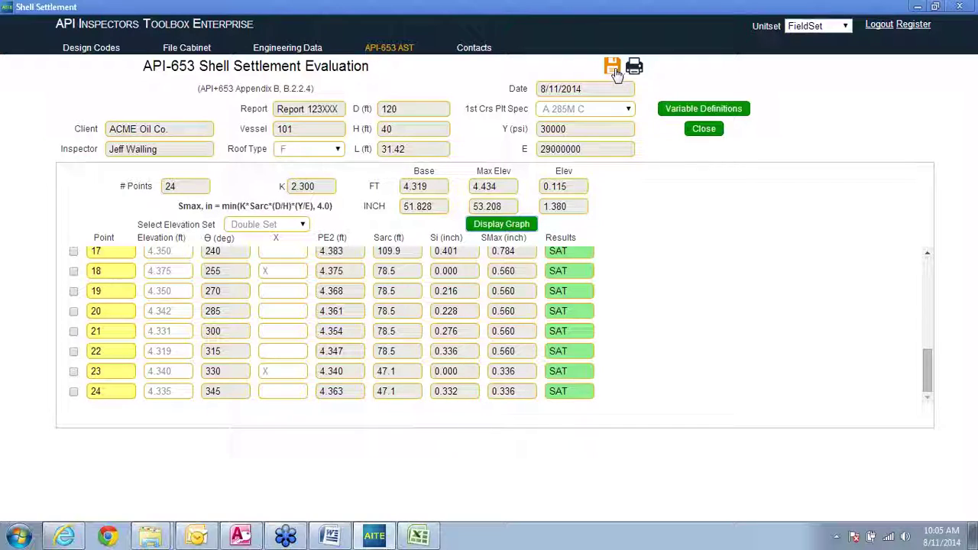
left_click(635, 126)
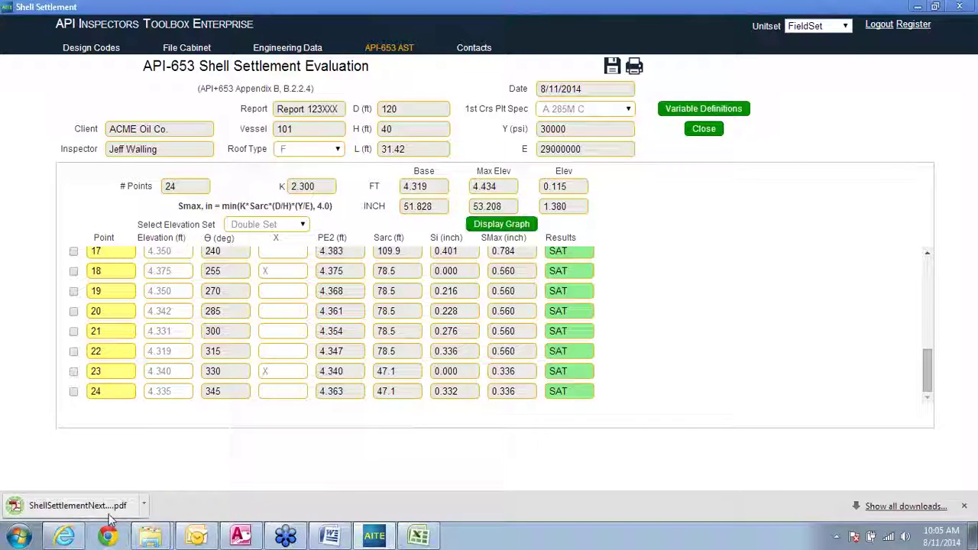
left_click(105, 507)
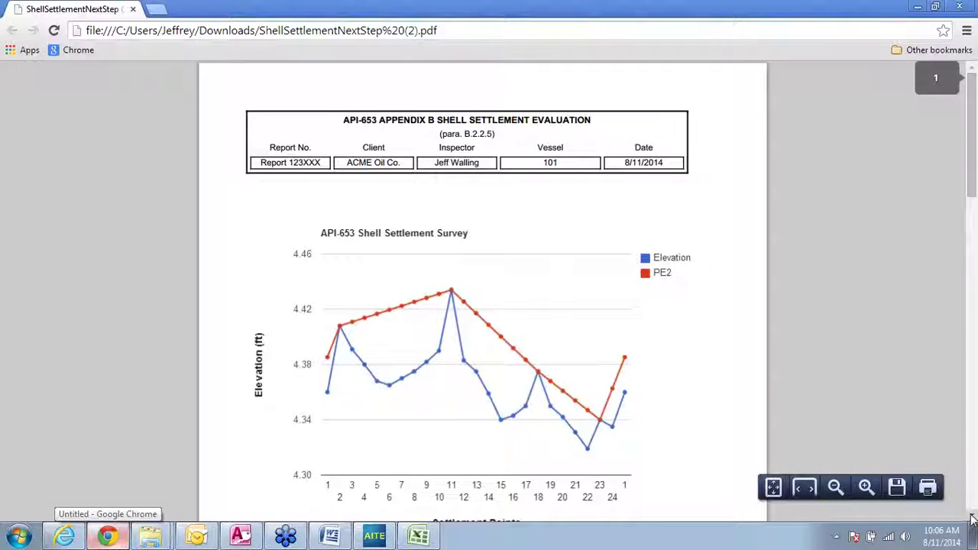
Step: Read through the secondary evaluation report's survey graph, variable definitions and point results, and close the report
scroll(972, 518, "down", 2)
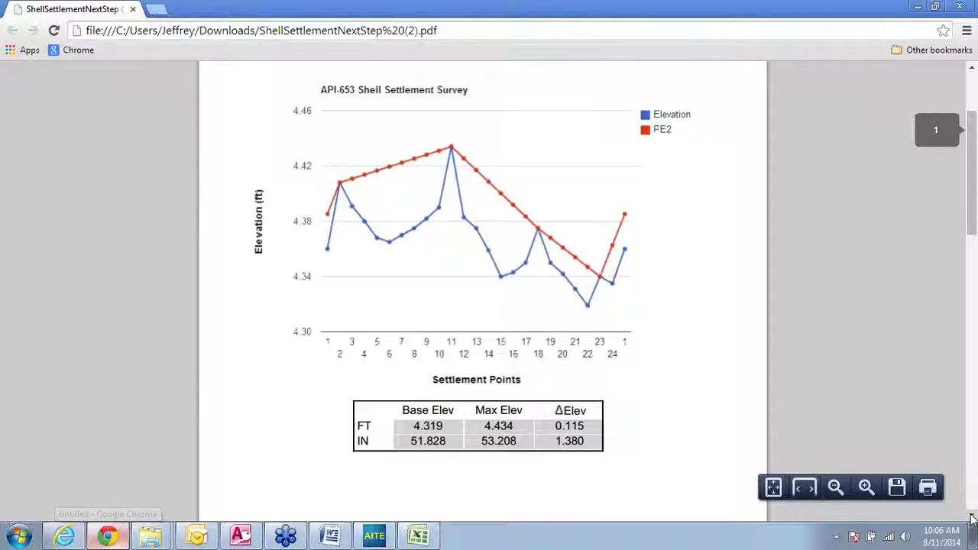
scroll(972, 518, "down", 4)
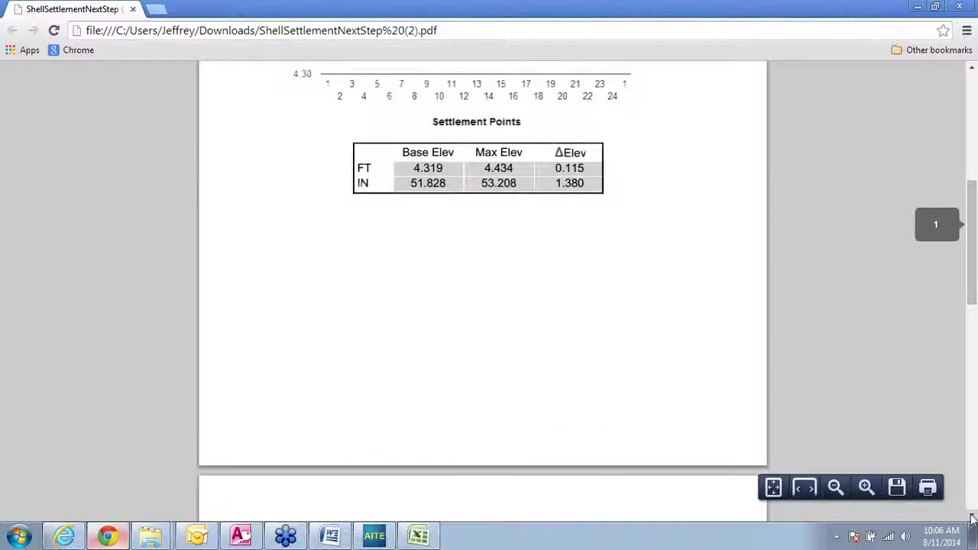
scroll(972, 518, "down", 4)
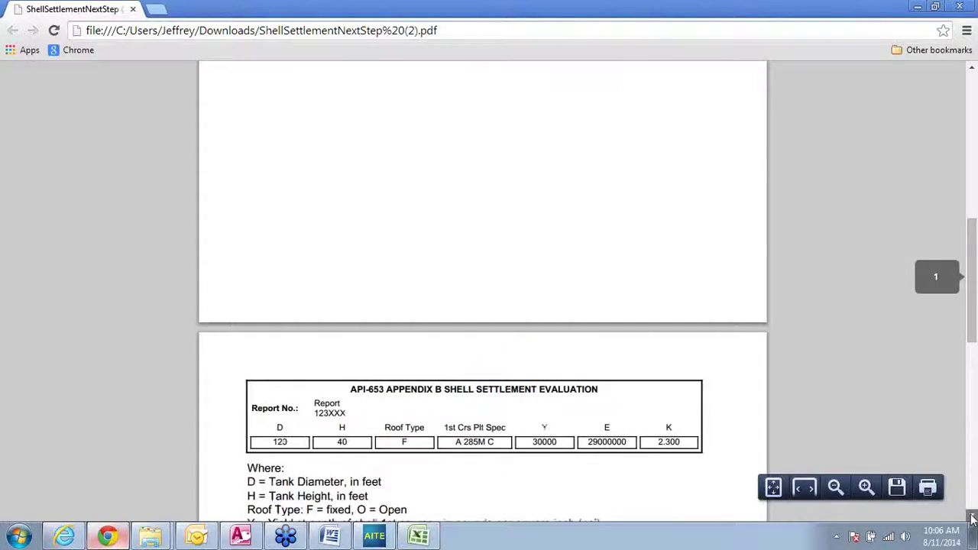
scroll(972, 519, "down", 4)
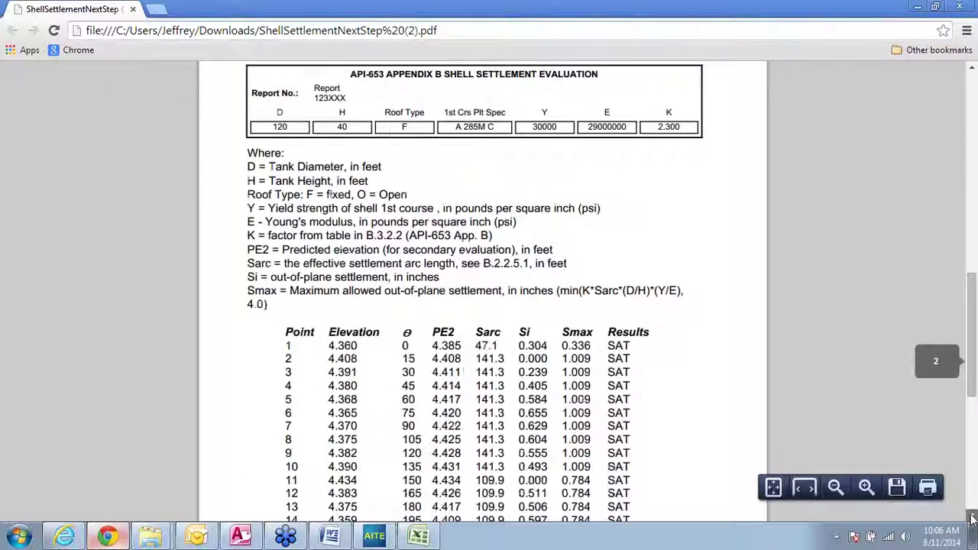
scroll(972, 518, "down", 3)
left_click_drag(973, 428, 973, 102)
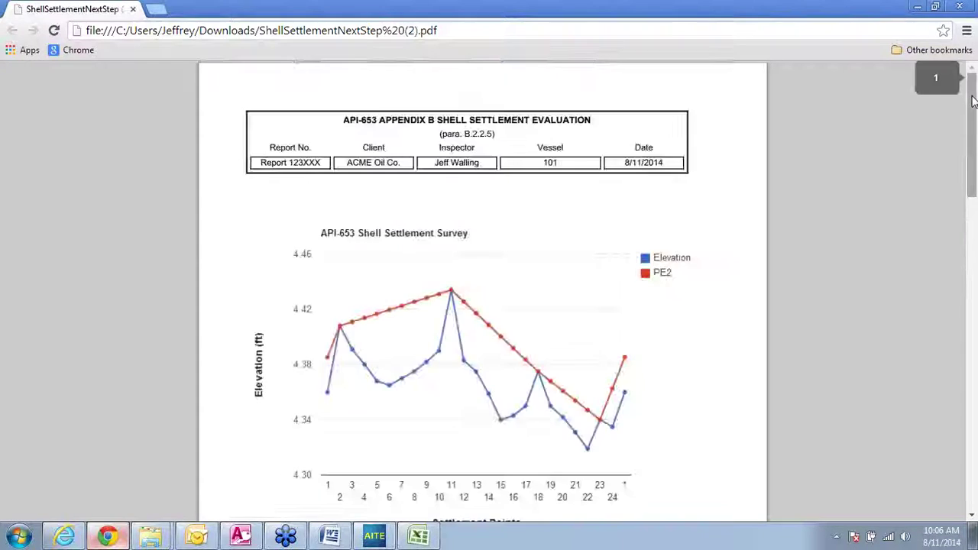
left_click(961, 8)
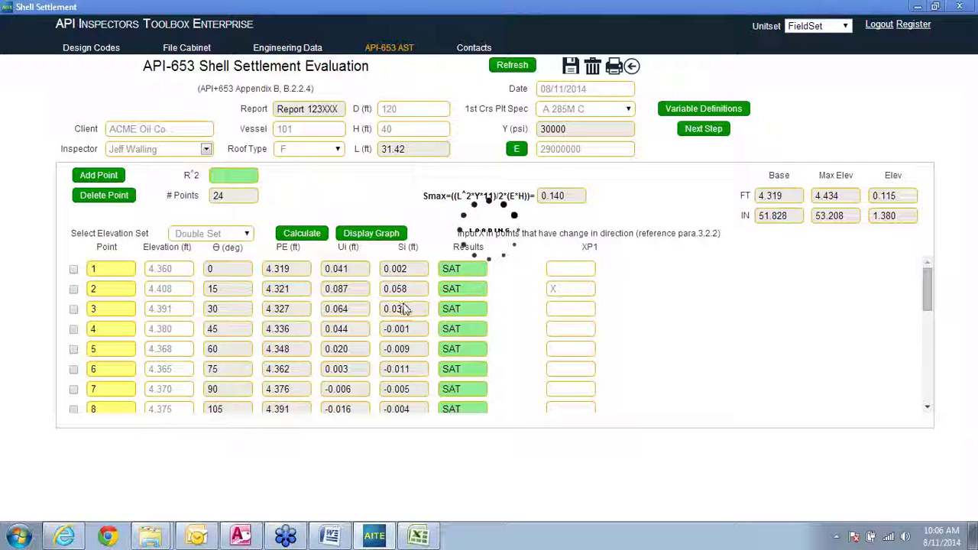
Step: Export the initial B.2.2.4 shell settlement evaluation as a PDF report and open the downloaded file
left_click(558, 288)
type("X")
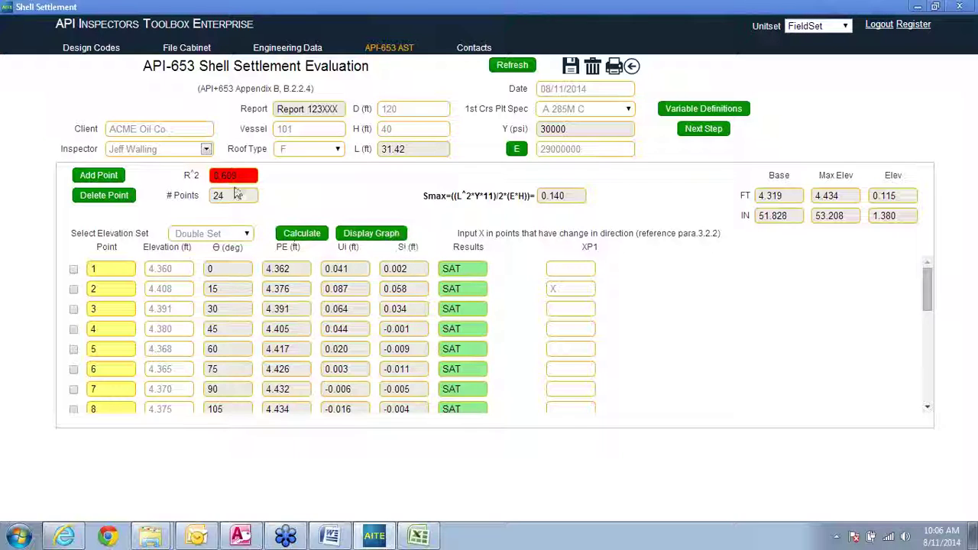
mouse_move(613, 66)
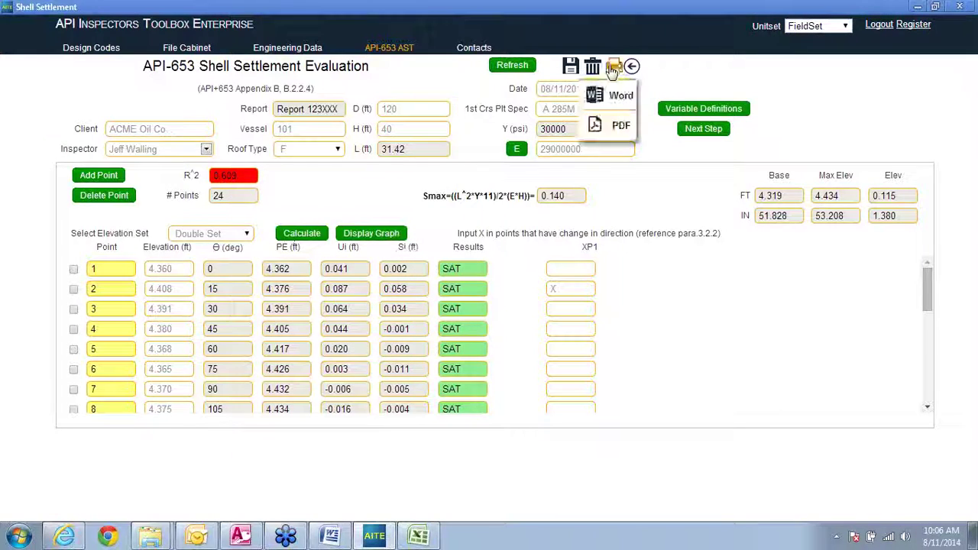
left_click(611, 130)
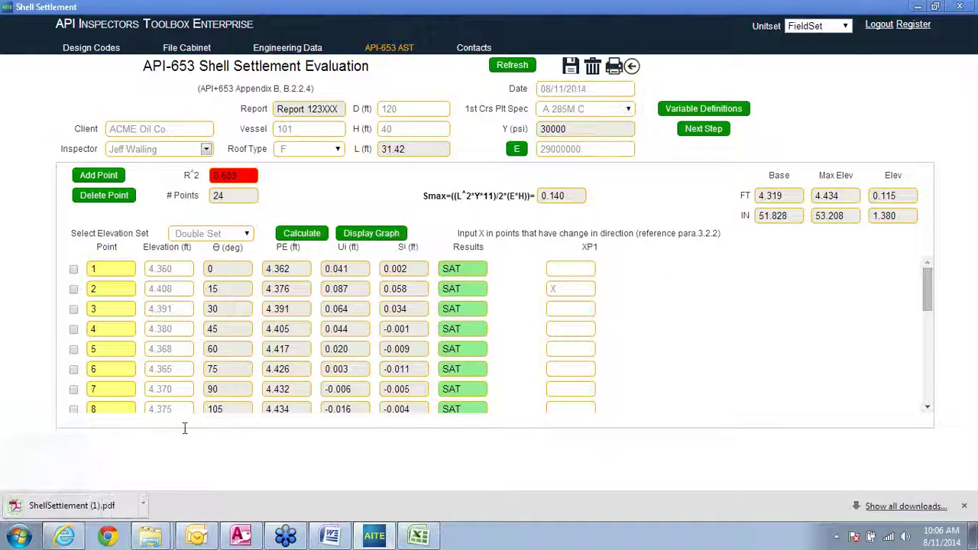
left_click(99, 509)
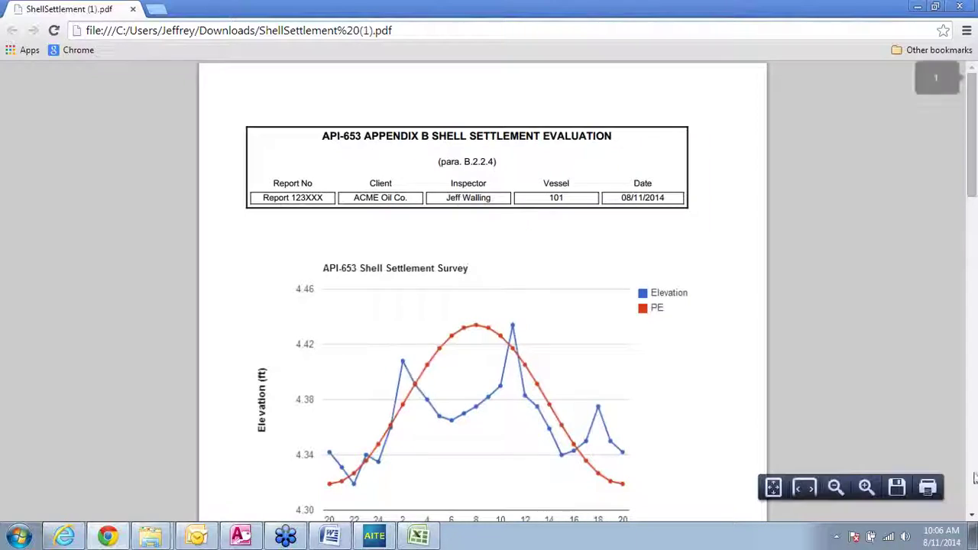
Step: Review the B.2.2.4 report's cosine-curve graph, R^2 box and 24-point results table, and return to the settlement evaluation form
left_click(973, 516)
scroll(601, 432, "down", 2)
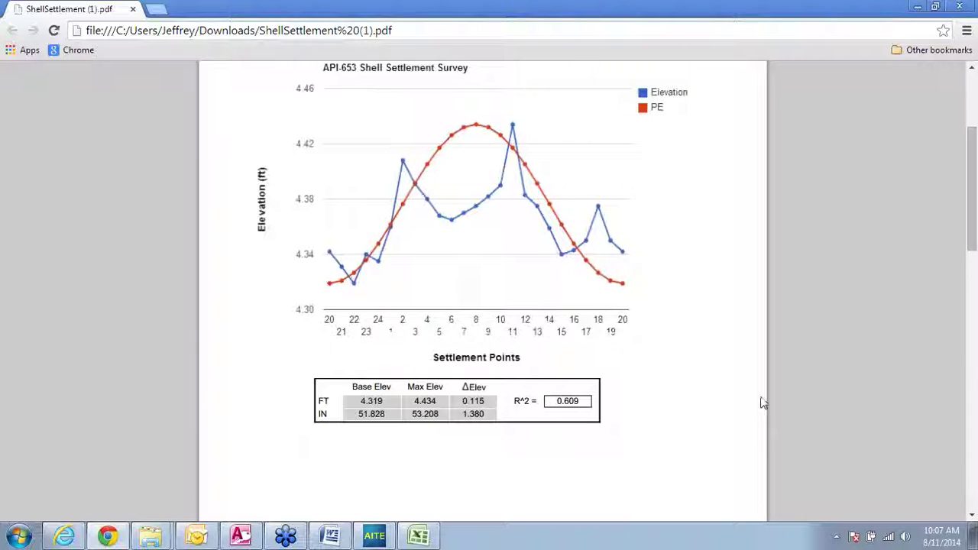
left_click(975, 447)
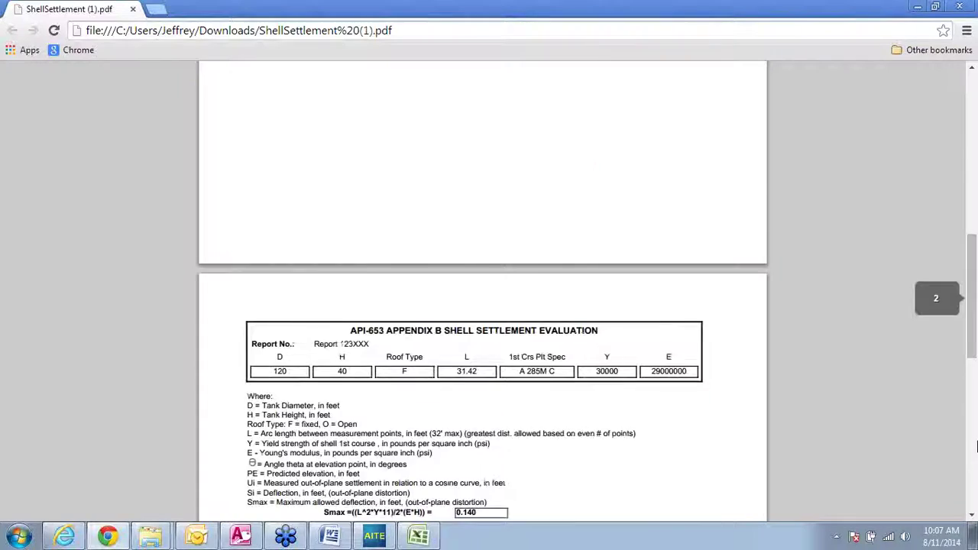
left_click(975, 447)
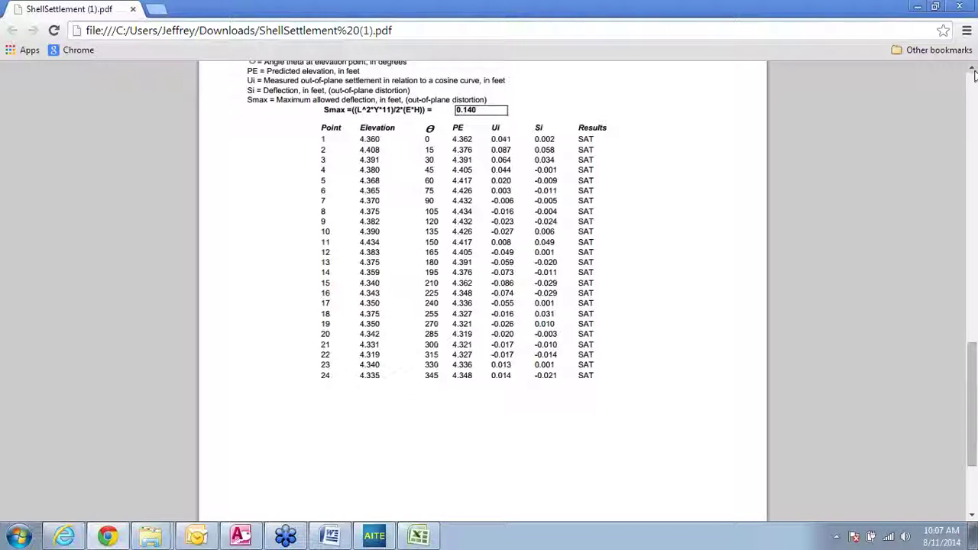
left_click(973, 103)
left_click(973, 105)
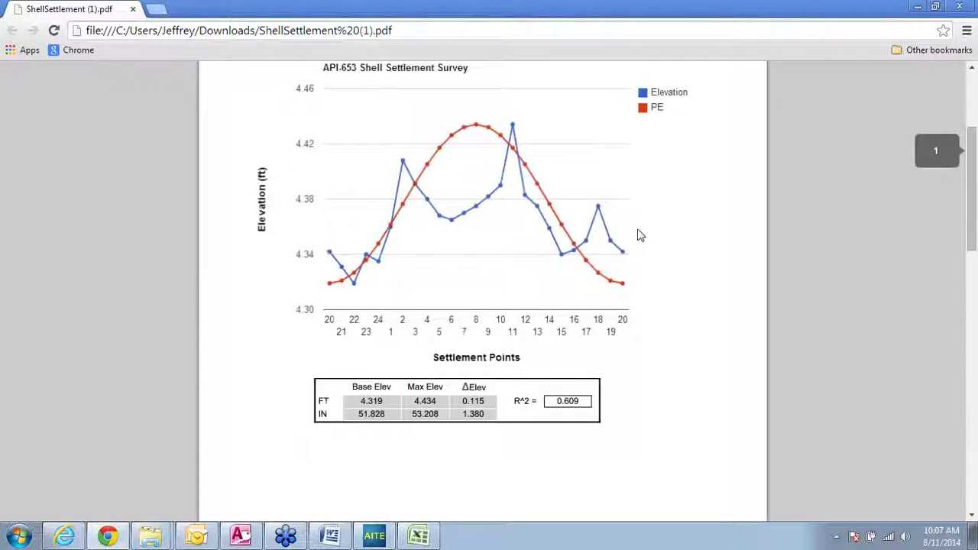
left_click(973, 456)
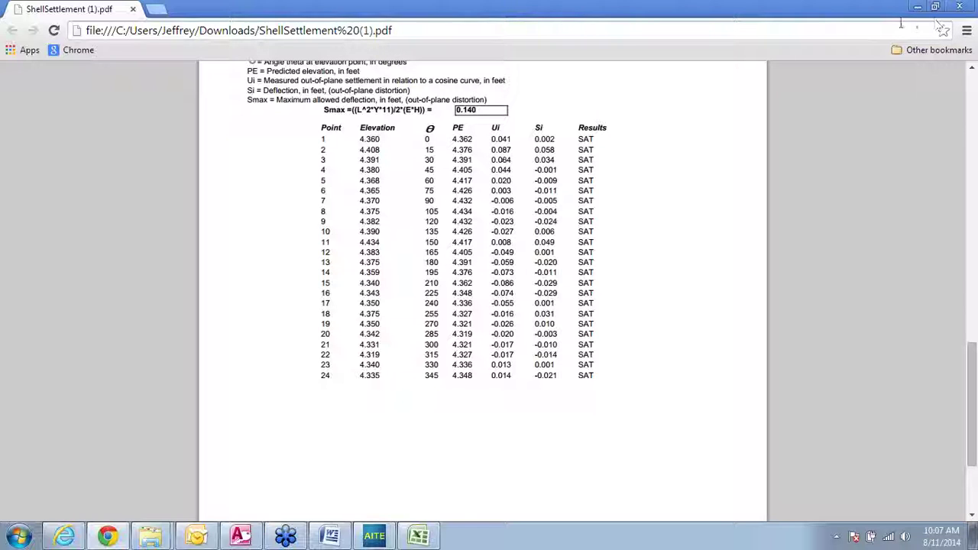
key("alt+Tab")
Step: Look over the XP1 direction-change entries for settlement points 1 through 12
left_click(604, 149)
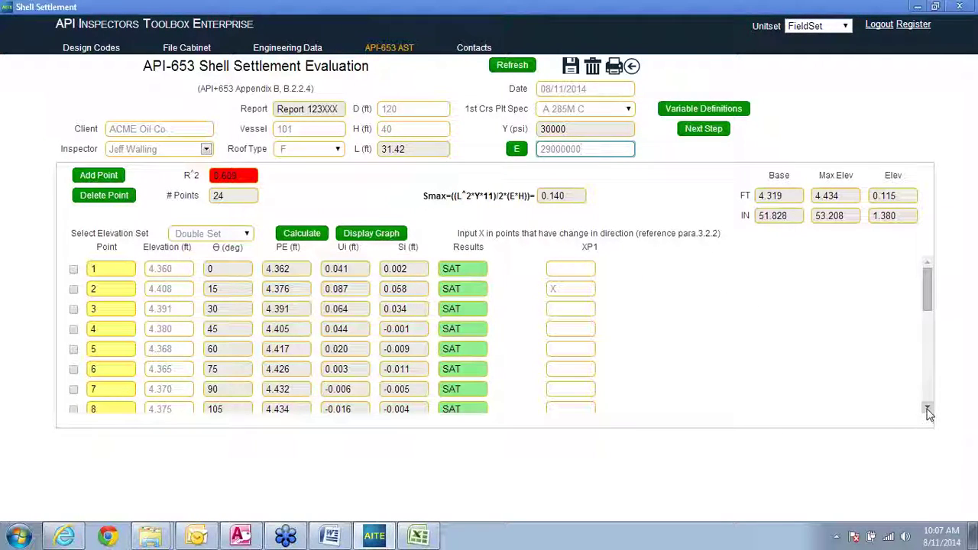
left_click(586, 289)
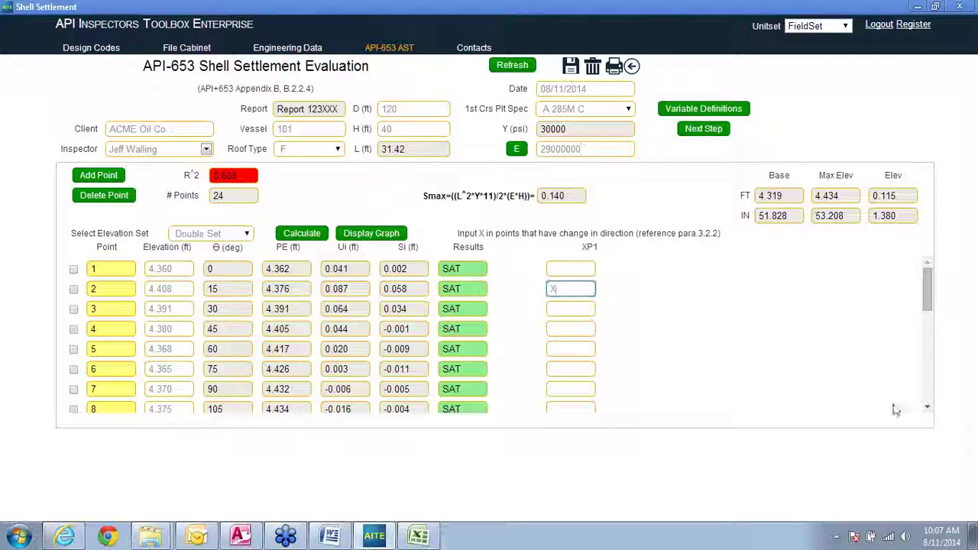
left_click(929, 411)
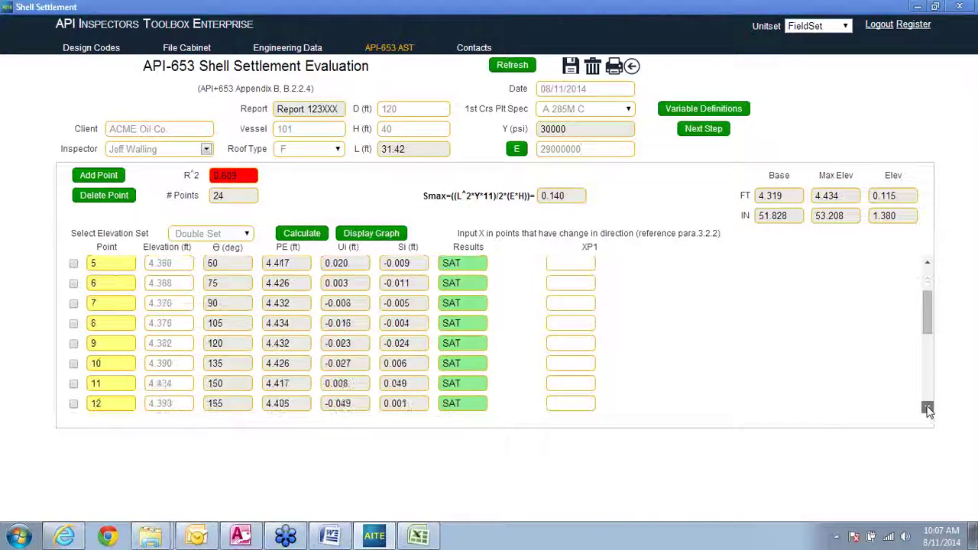
left_click(928, 264)
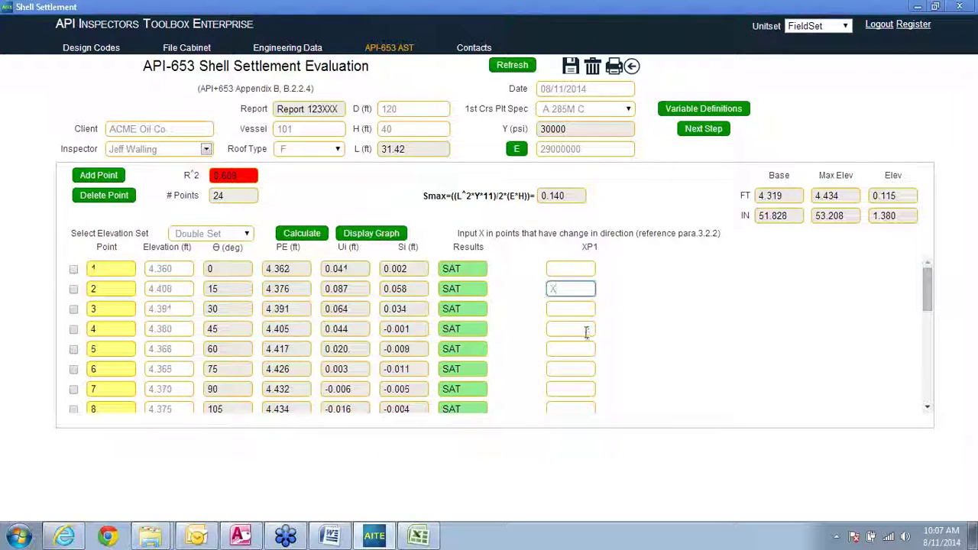
left_click(573, 268)
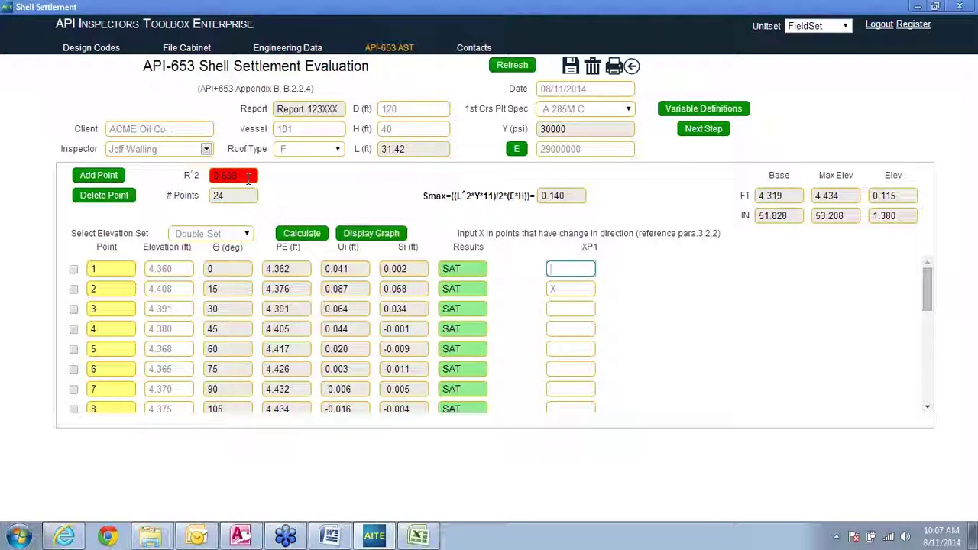
Step: Display the survey graph to compare the elevation curve with the predicted PE curve around point 2, and close it
left_click(359, 234)
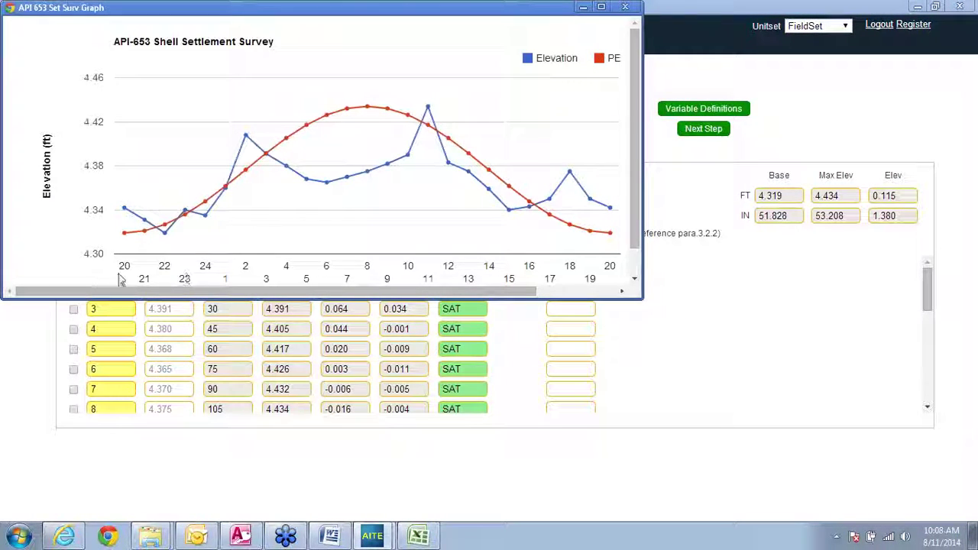
mouse_move(150, 228)
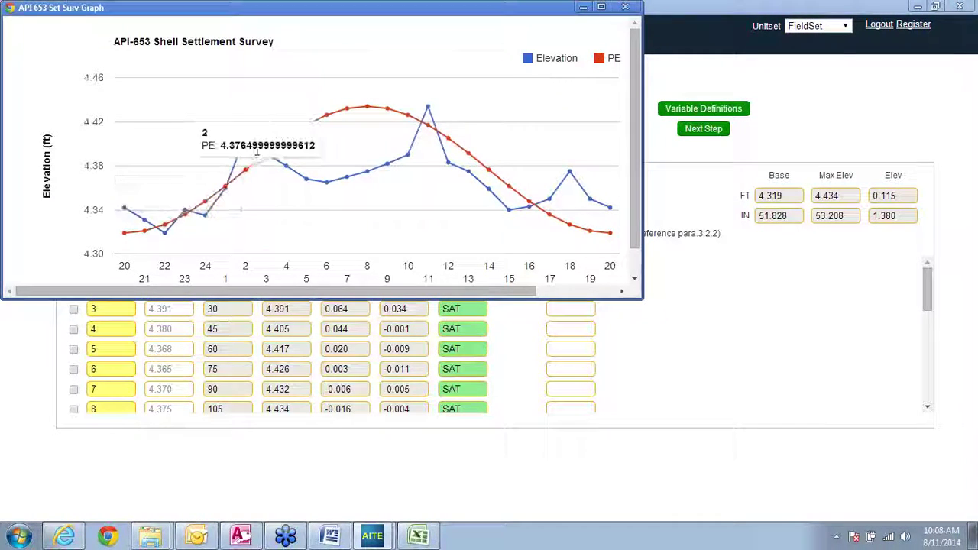
left_click(625, 7)
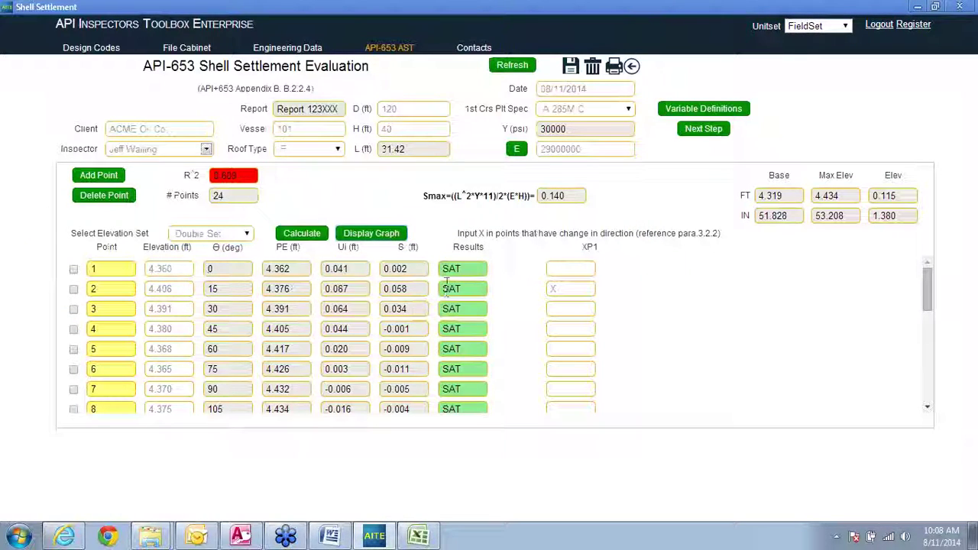
left_click_drag(454, 256, 562, 273)
left_click(562, 274)
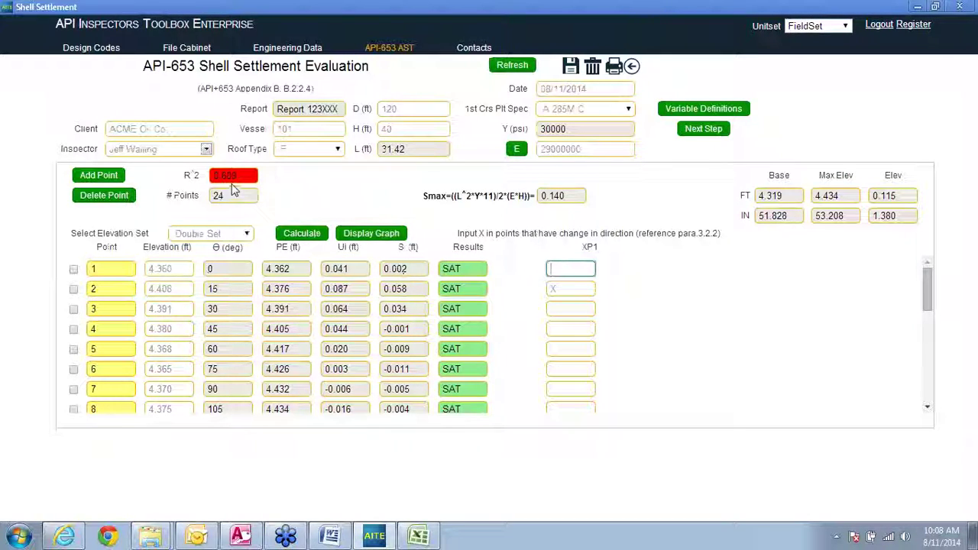
Step: Check the number of points and the R^2 value against the fit of the curves on the survey graph
left_click_drag(227, 195, 195, 191)
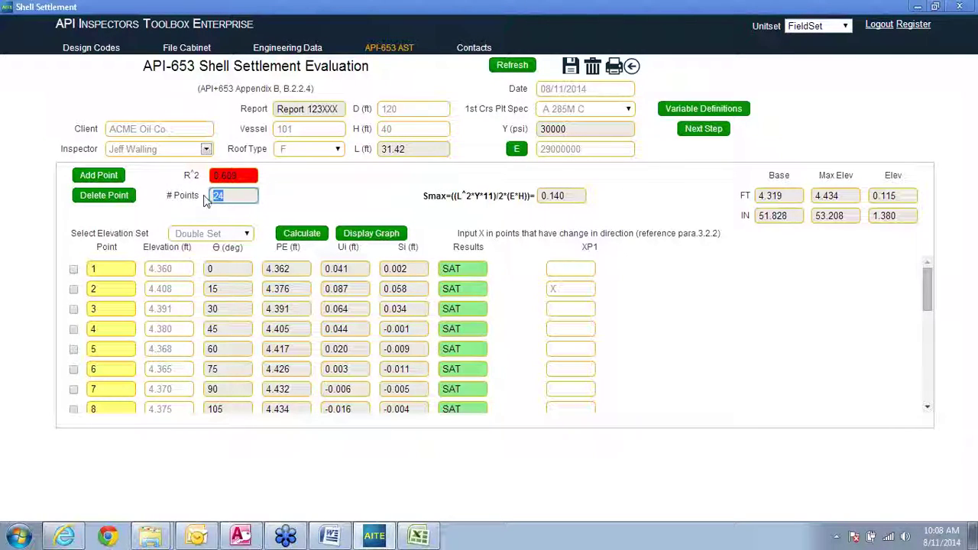
left_click_drag(239, 176, 204, 175)
left_click(187, 179)
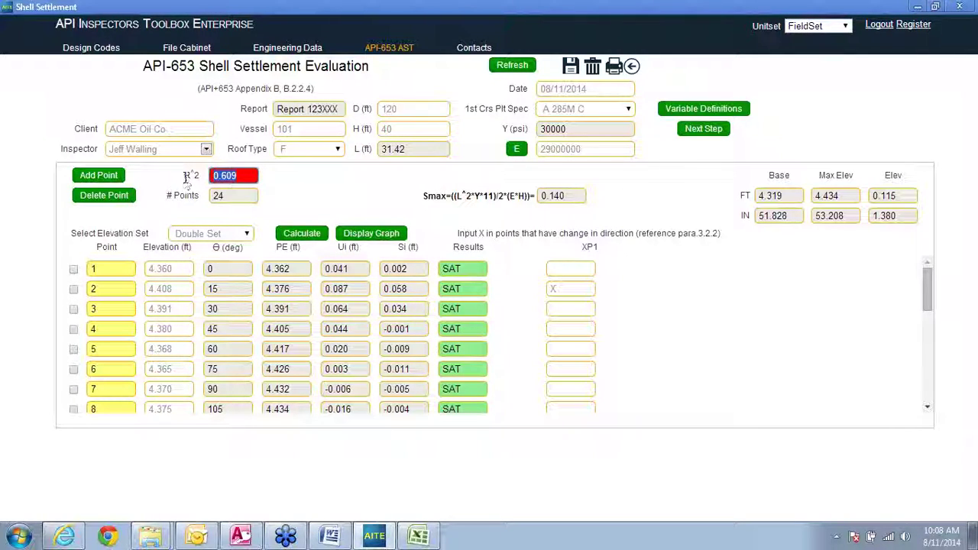
left_click(382, 236)
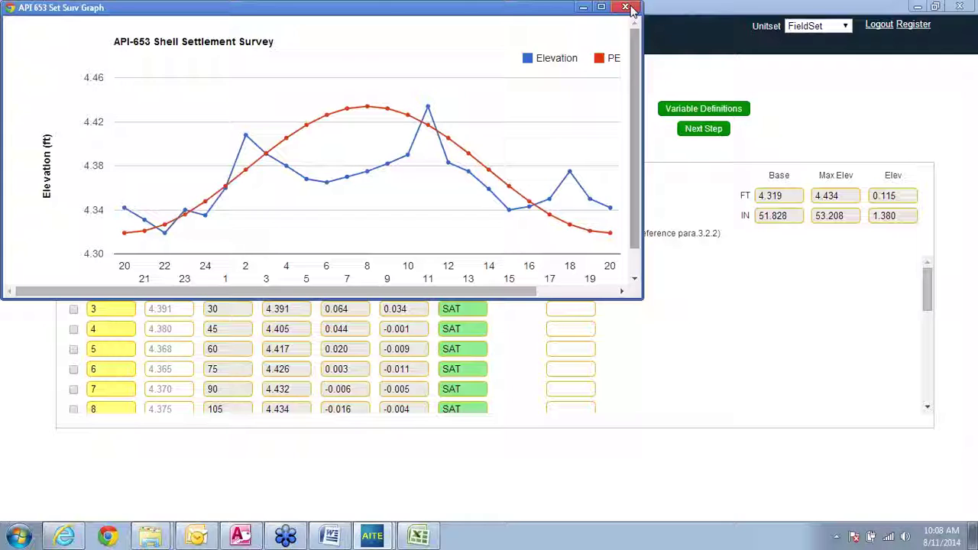
left_click(626, 9)
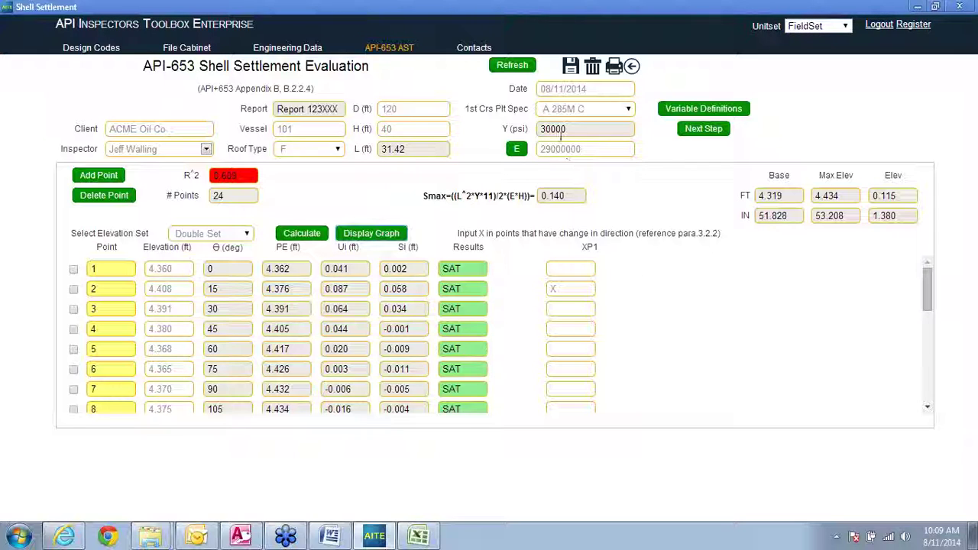
Step: Check the tank diameter entry, inspect the elevation at point 11 on the survey graph, and close the graph
left_click(608, 87)
left_click(443, 111)
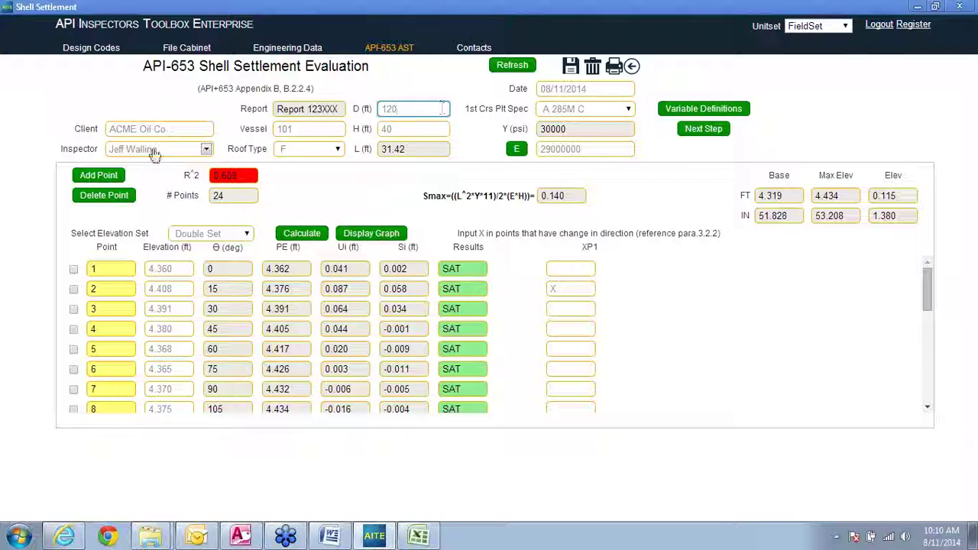
left_click(371, 234)
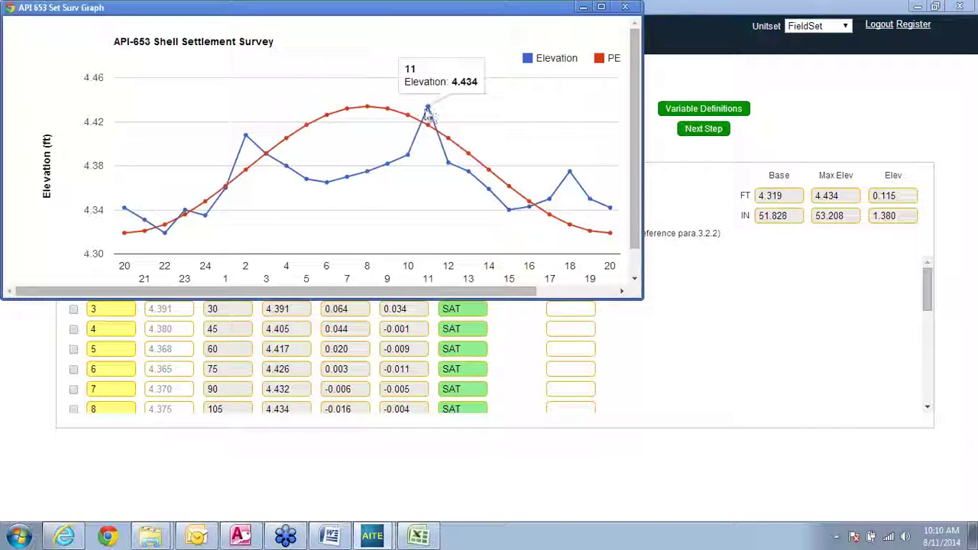
mouse_move(429, 117)
left_click(625, 6)
mouse_move(615, 130)
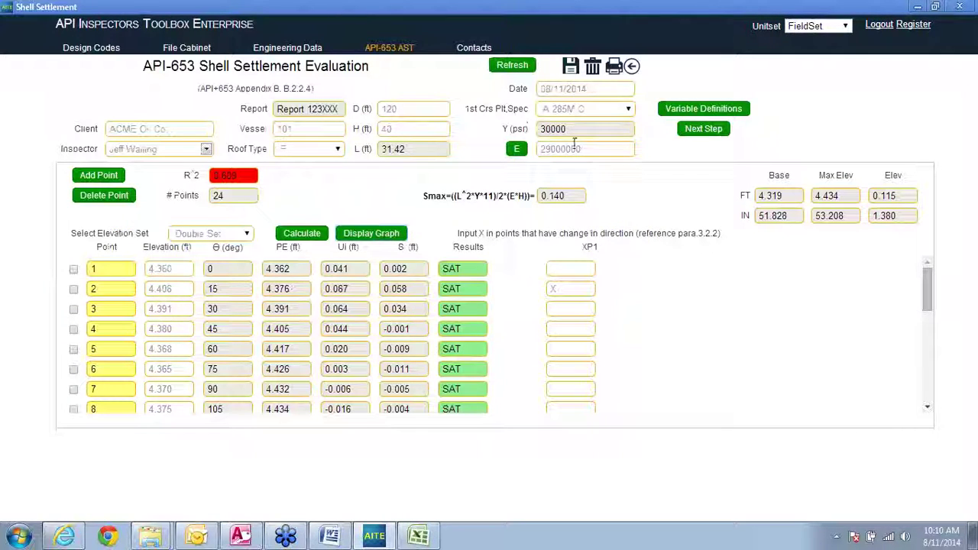
Step: Check the tank height and diameter, point 2's XP1 entry and the R^2 value, and reopen the survey graph
left_click(429, 129)
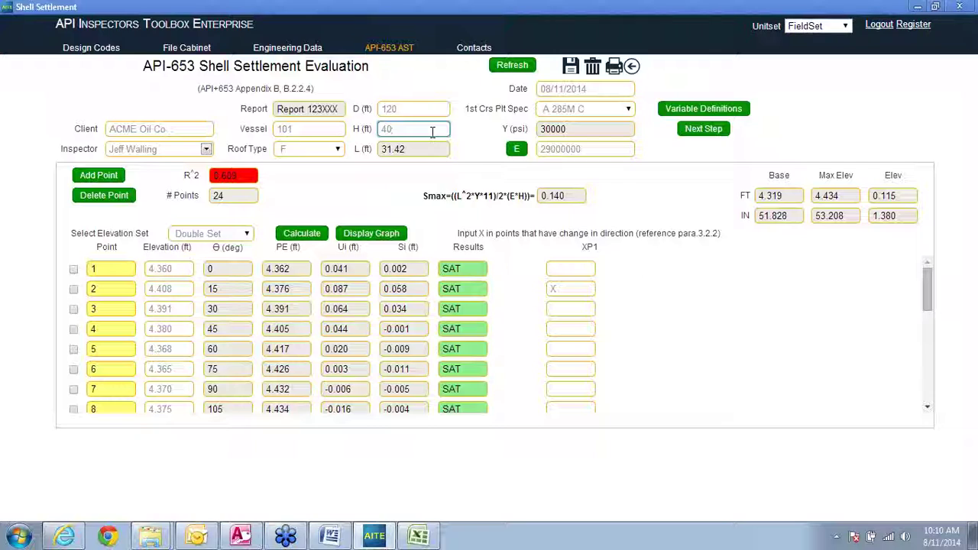
left_click(439, 106)
left_click(403, 130)
left_click(586, 288)
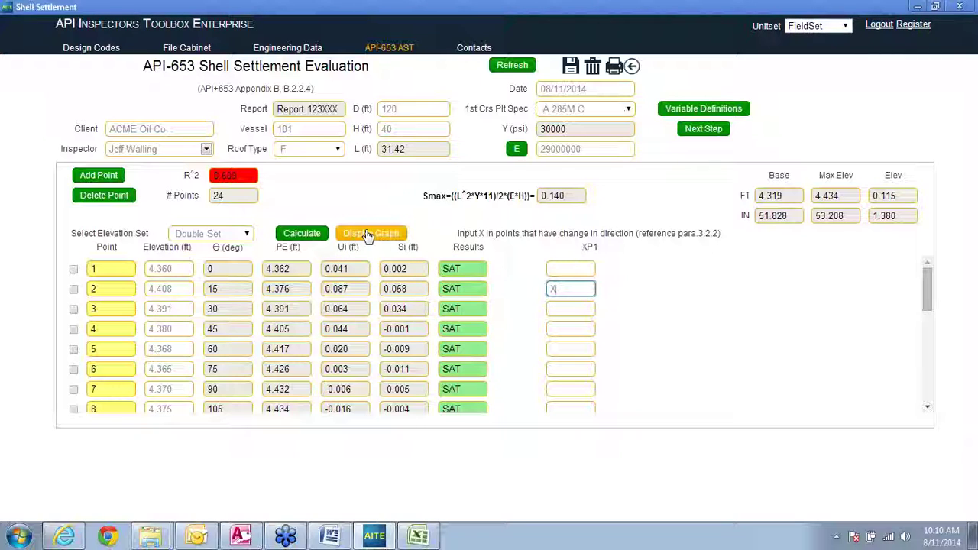
left_click(359, 311)
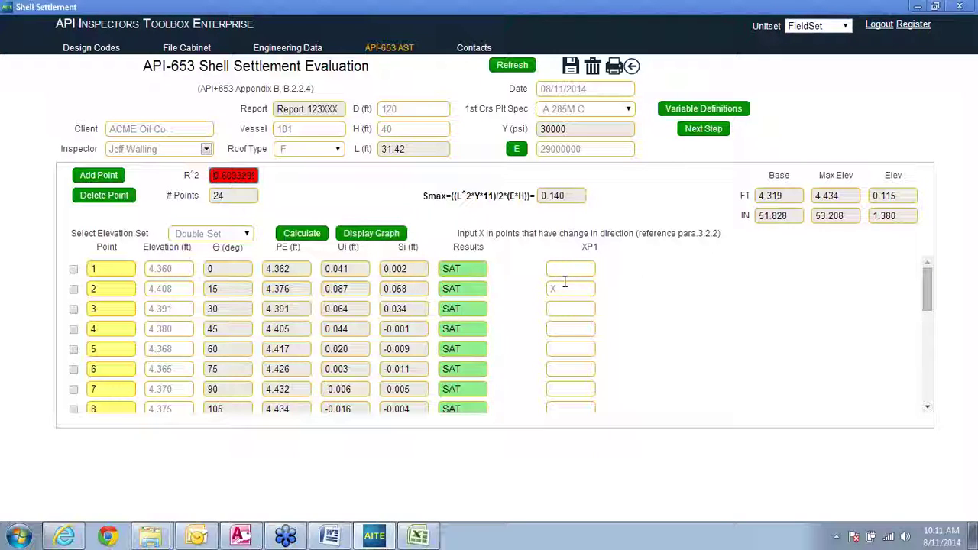
left_click(353, 233)
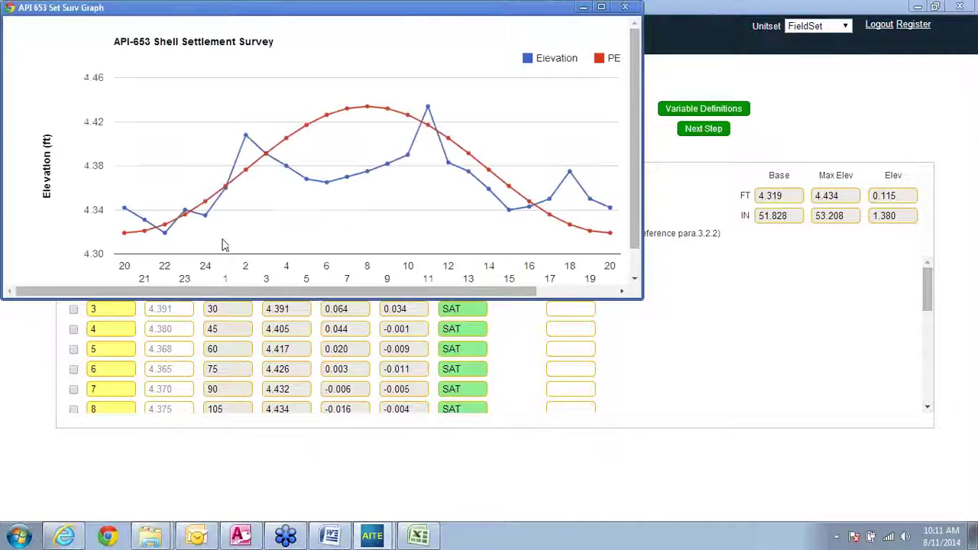
Step: Compare the Elevation and PE curves on the shell settlement survey graph at several points and close the graph
mouse_move(254, 147)
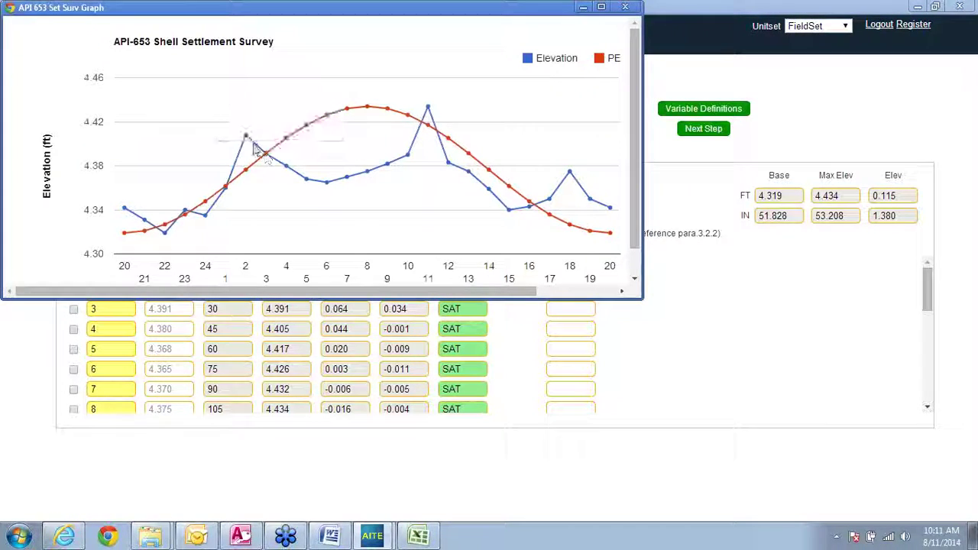
mouse_move(431, 132)
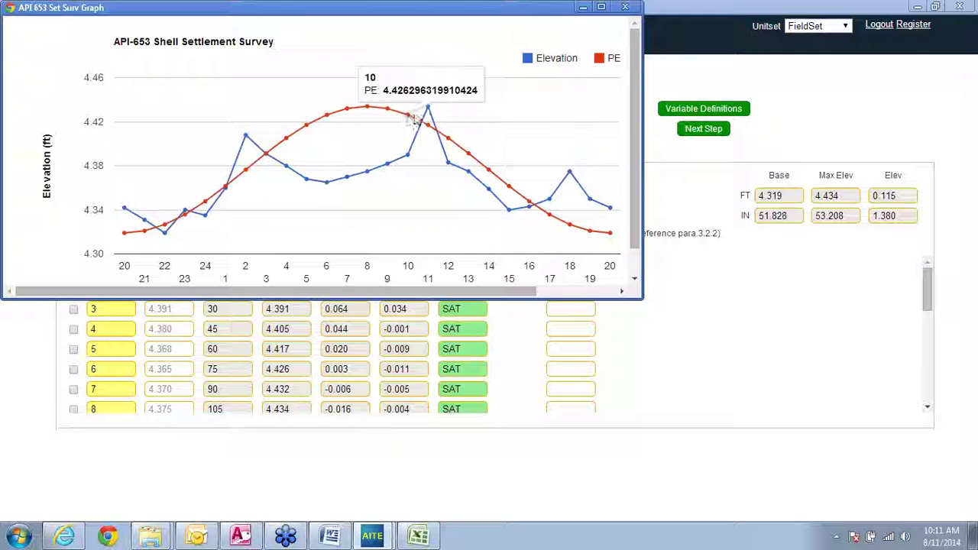
mouse_move(188, 217)
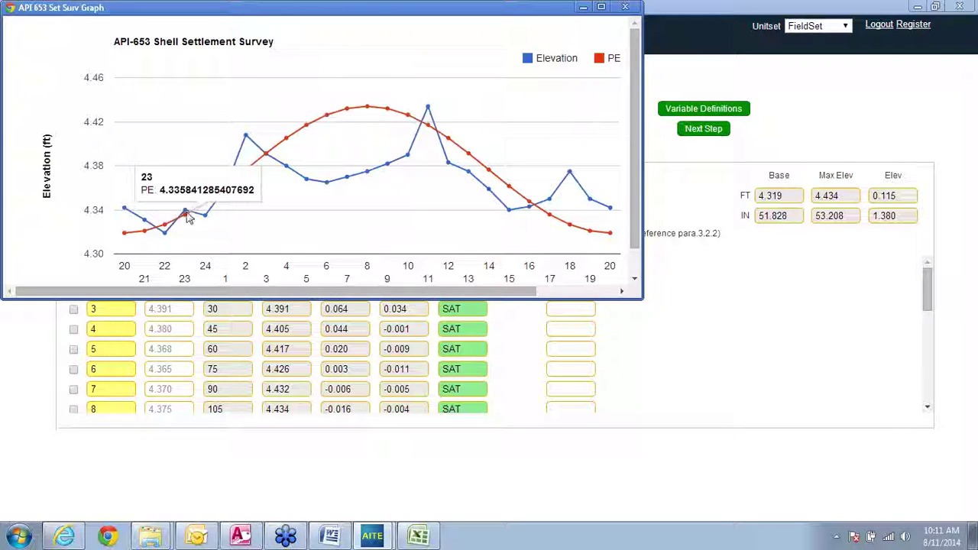
left_click(625, 6)
Step: Check which survey points carry an X for a change in direction in the XP1 column
left_click(576, 287)
left_click(113, 289)
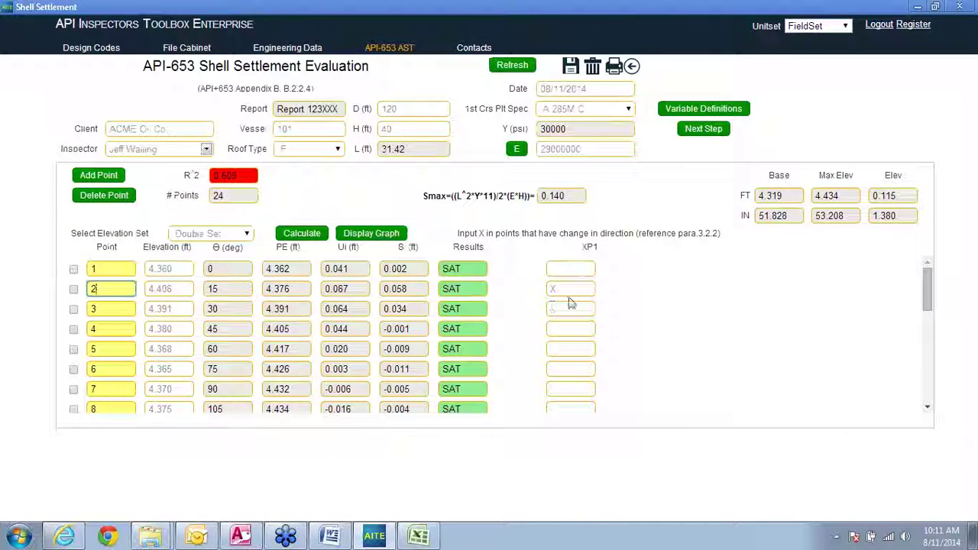
left_click(572, 288)
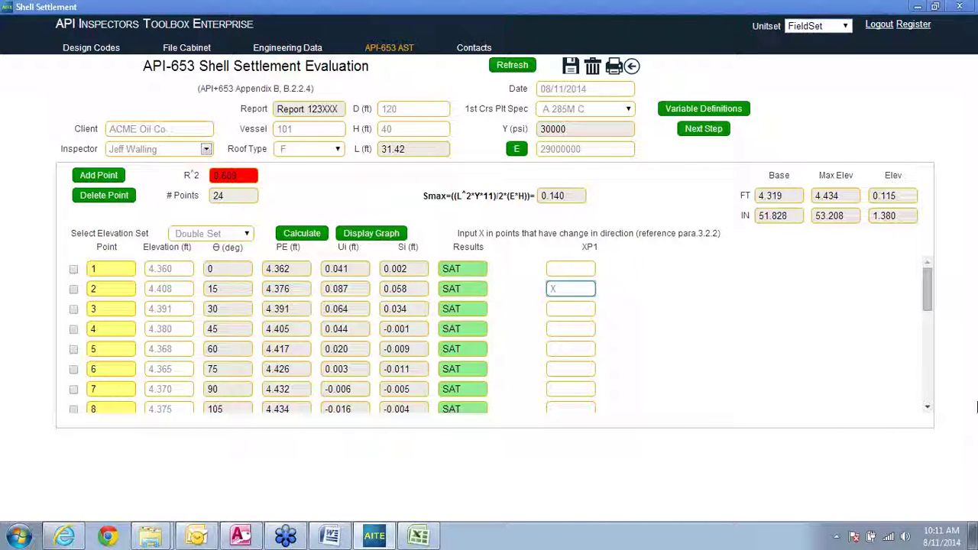
left_click(928, 406)
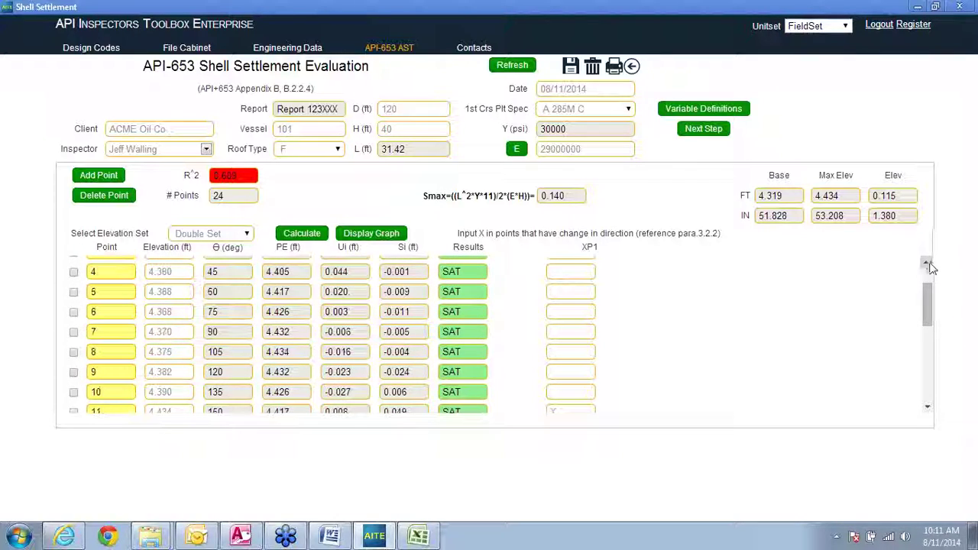
left_click(928, 264)
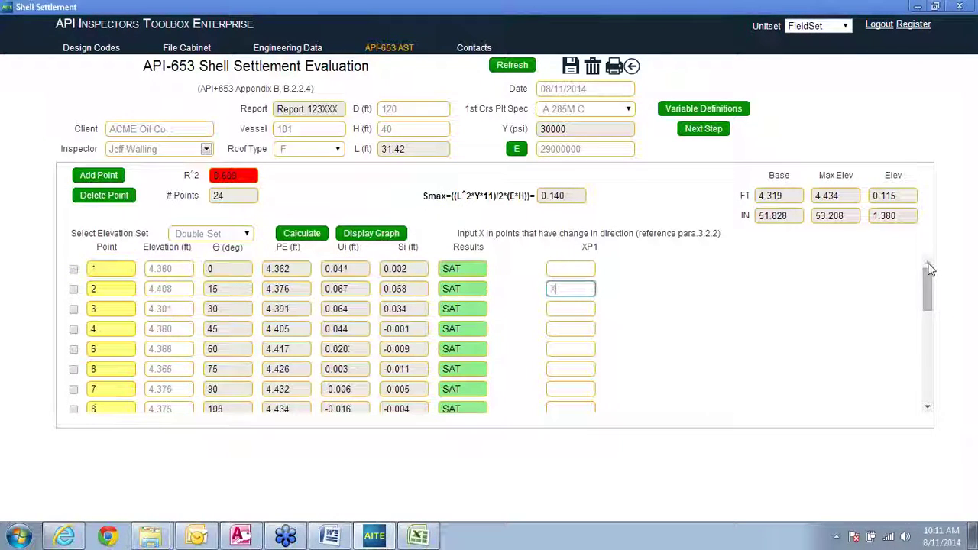
Step: Review the next settlement evaluation stage's point results and its graph, closing both when done
left_click(707, 135)
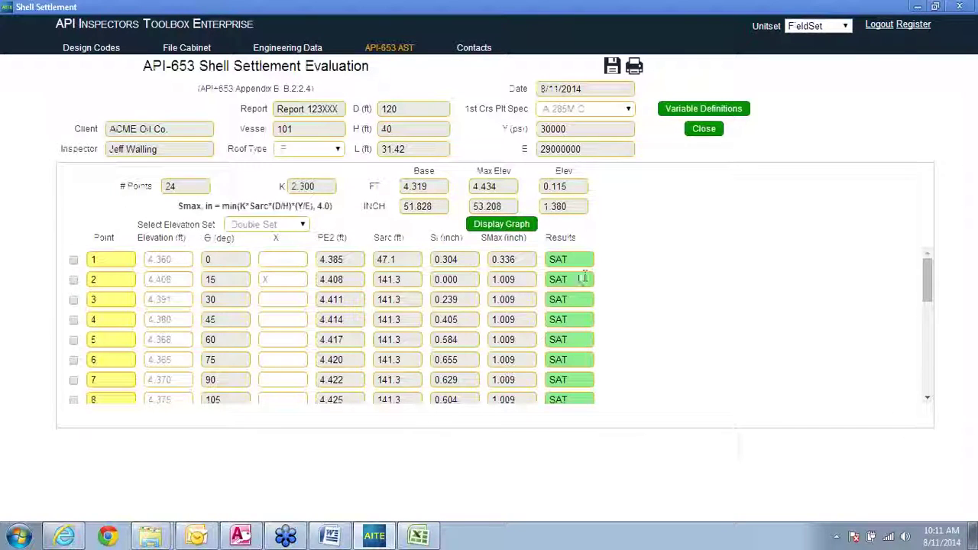
left_click(579, 317)
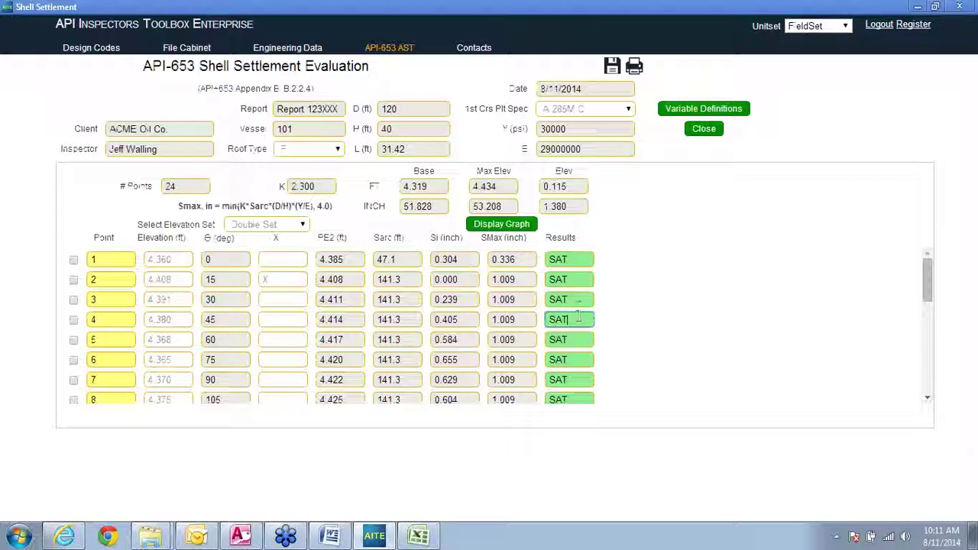
left_click(516, 223)
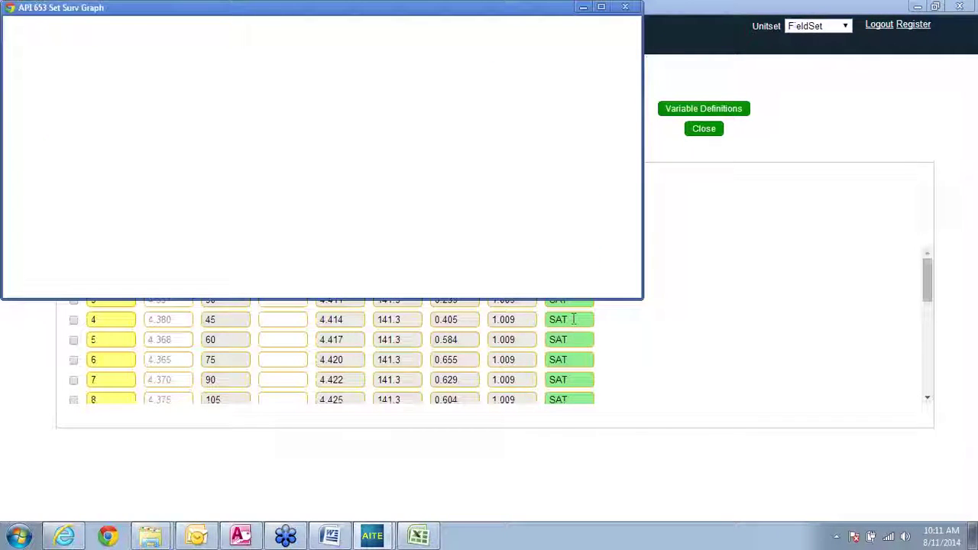
left_click(625, 8)
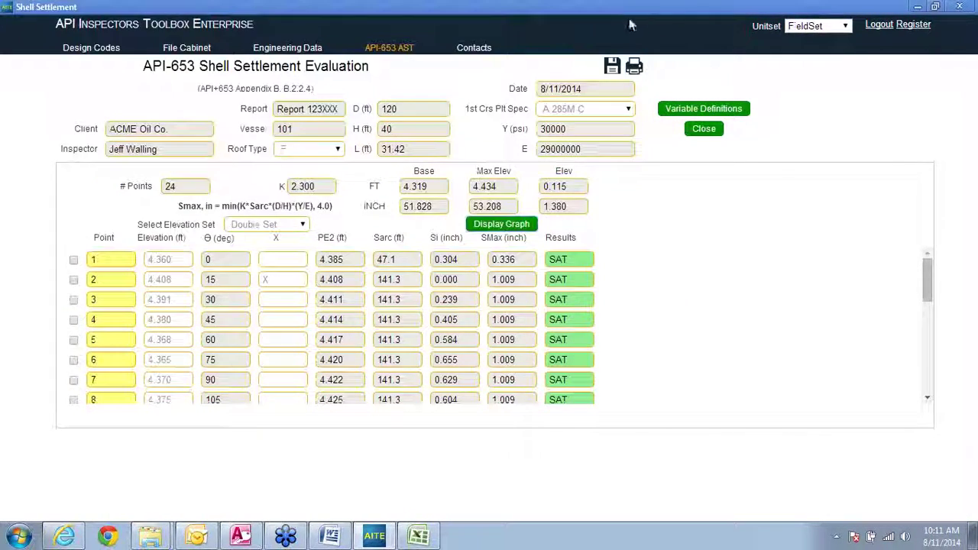
left_click(705, 130)
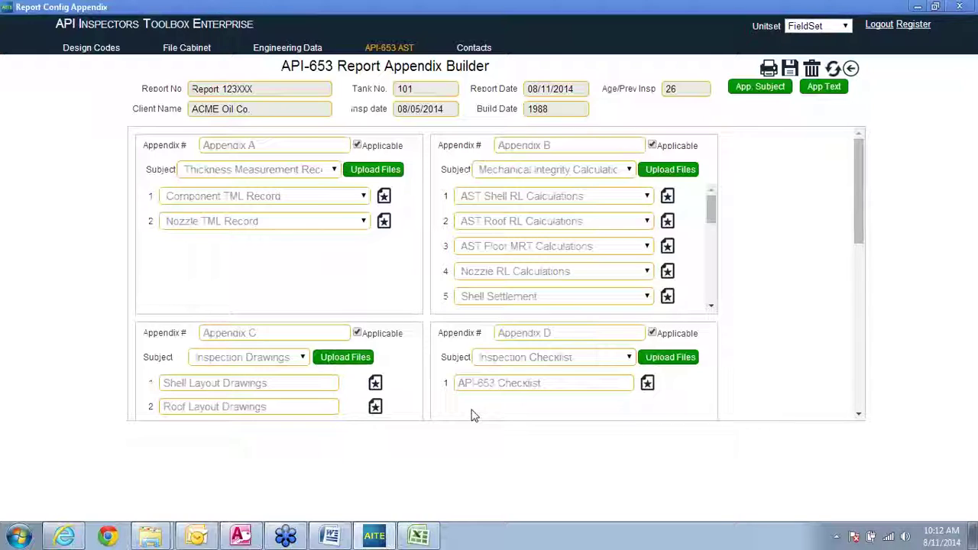
Step: Examine the appendices in the API-653 Report Appendix Builder, including their subjects and listed documents
left_click(859, 418)
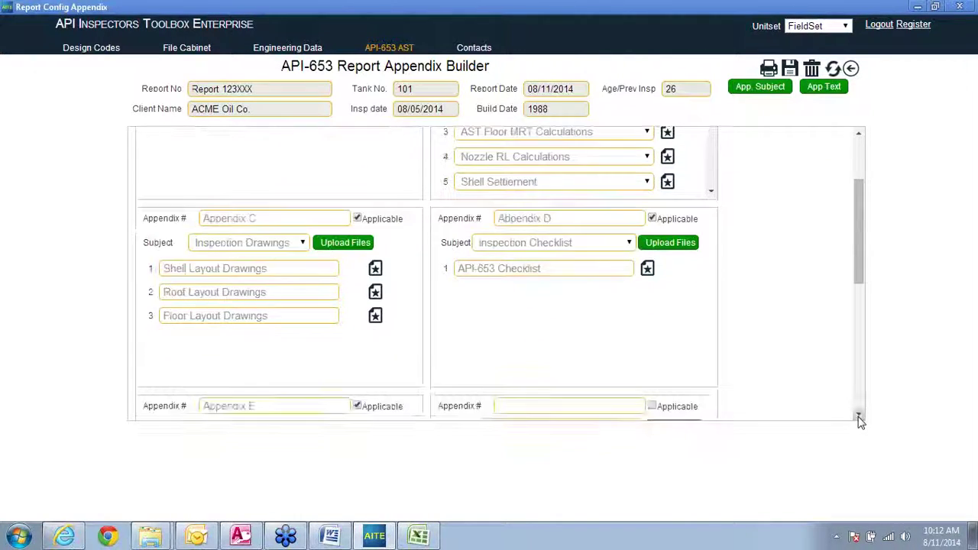
left_click(859, 418)
left_click(859, 418)
left_click(859, 418)
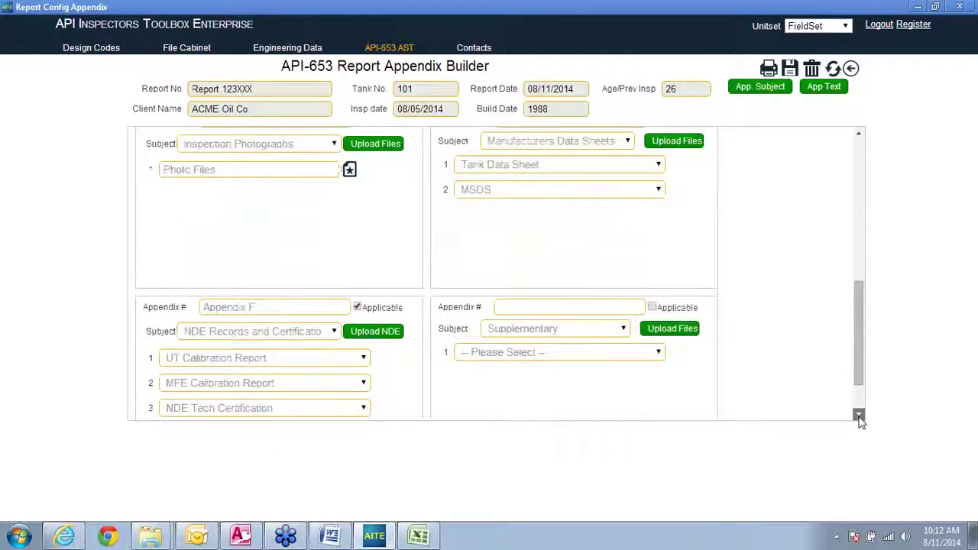
left_click(859, 418)
left_click(859, 138)
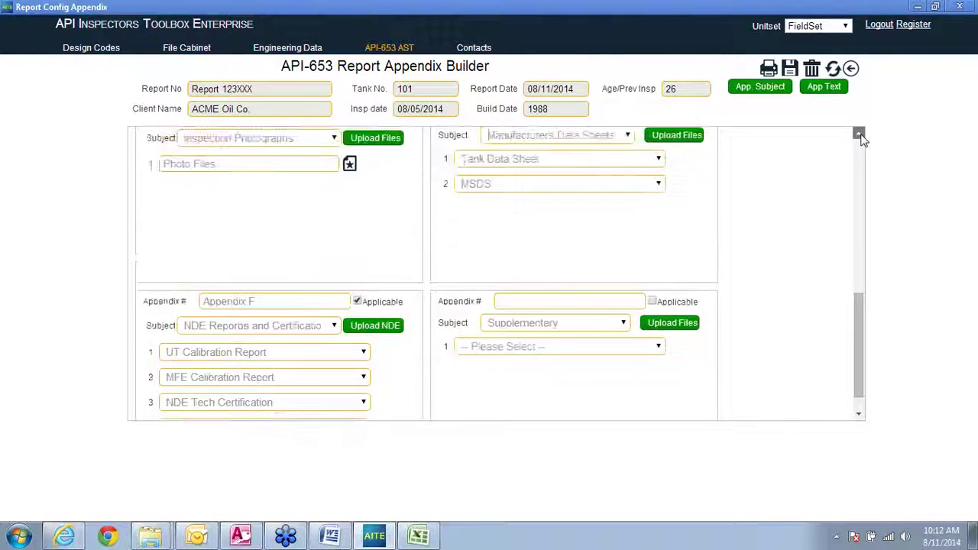
left_click(859, 138)
left_click(859, 137)
left_click(859, 138)
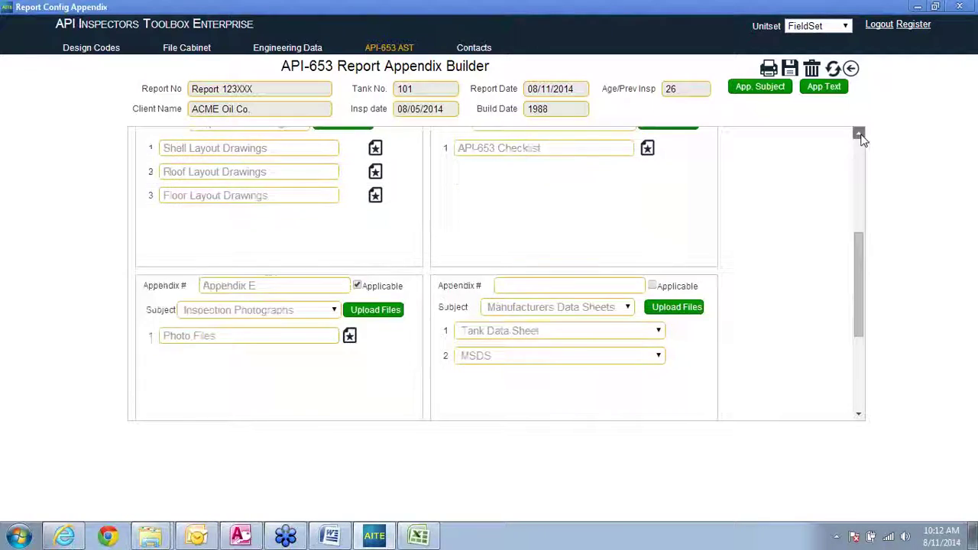
left_click(859, 138)
left_click(859, 138)
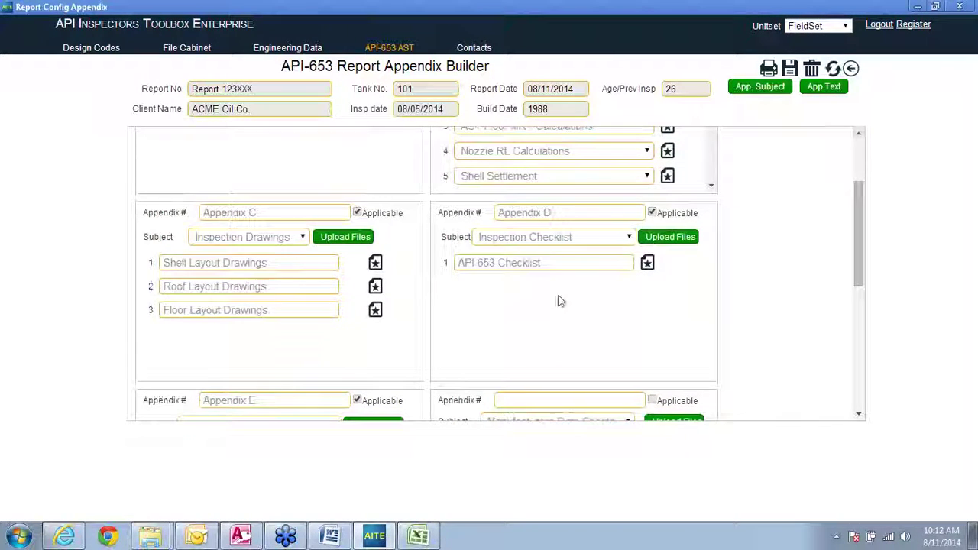
Step: Upload Insp Dwgs.pdf from the Webinar Example folder as Appendix C's Shell Layout Drawings and return to the appendix builder
left_click(334, 240)
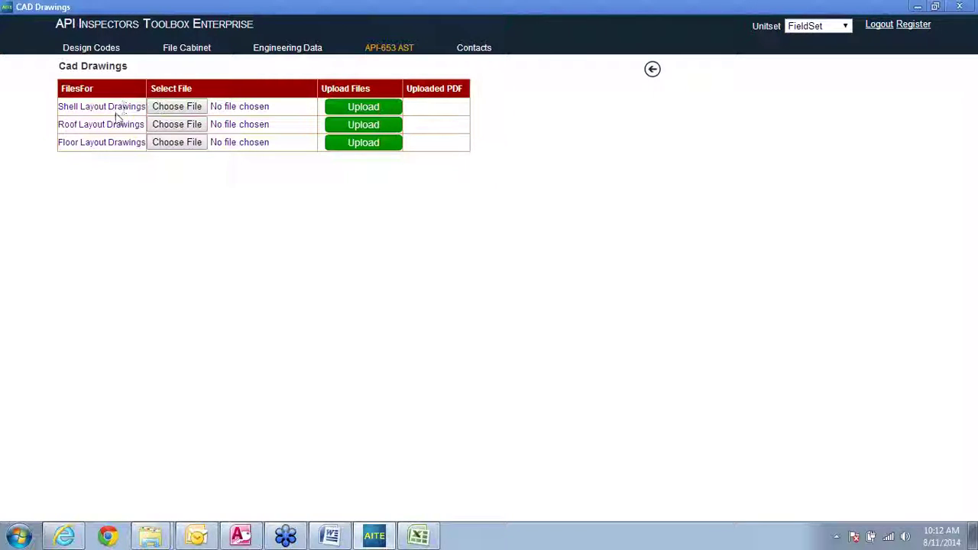
left_click(161, 110)
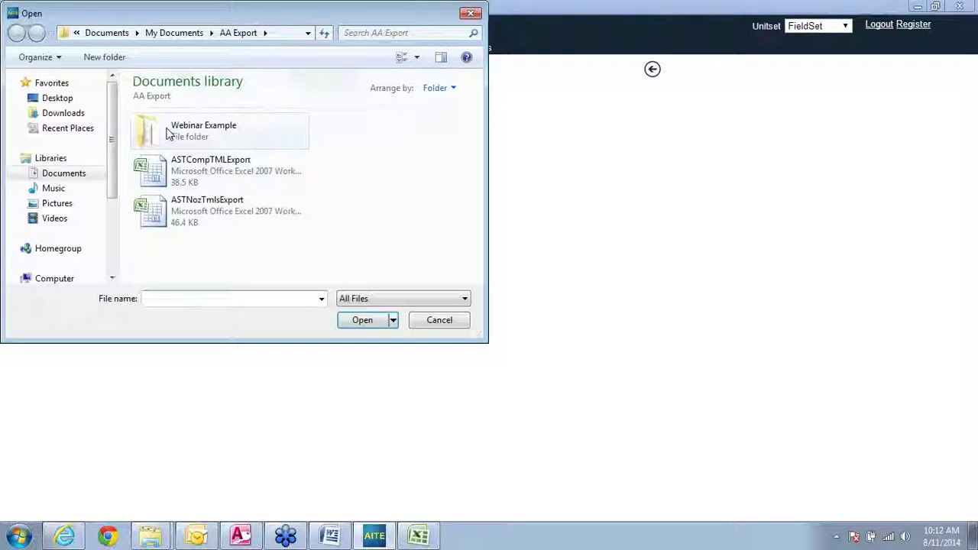
double_click(168, 133)
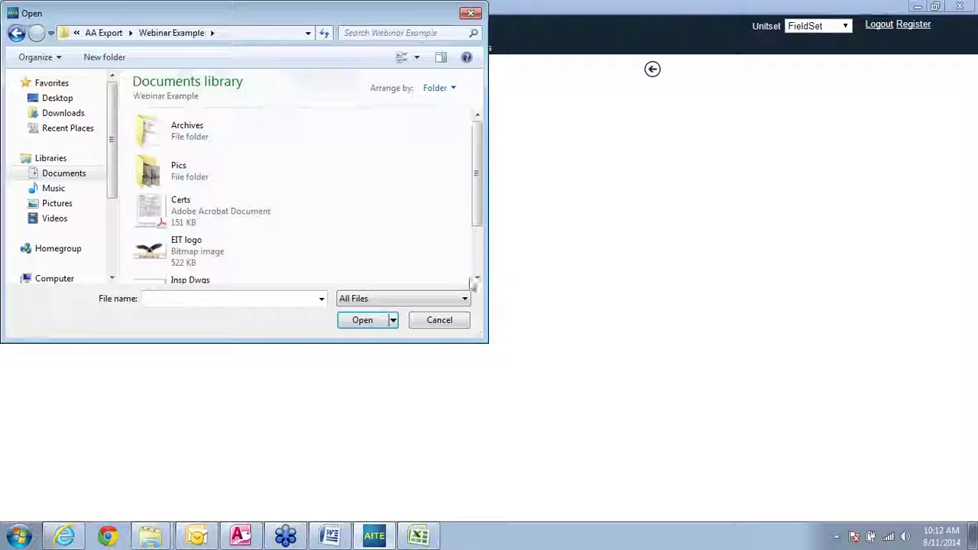
left_click(479, 280)
left_click(479, 280)
left_click(479, 280)
left_click(143, 244)
double_click(146, 222)
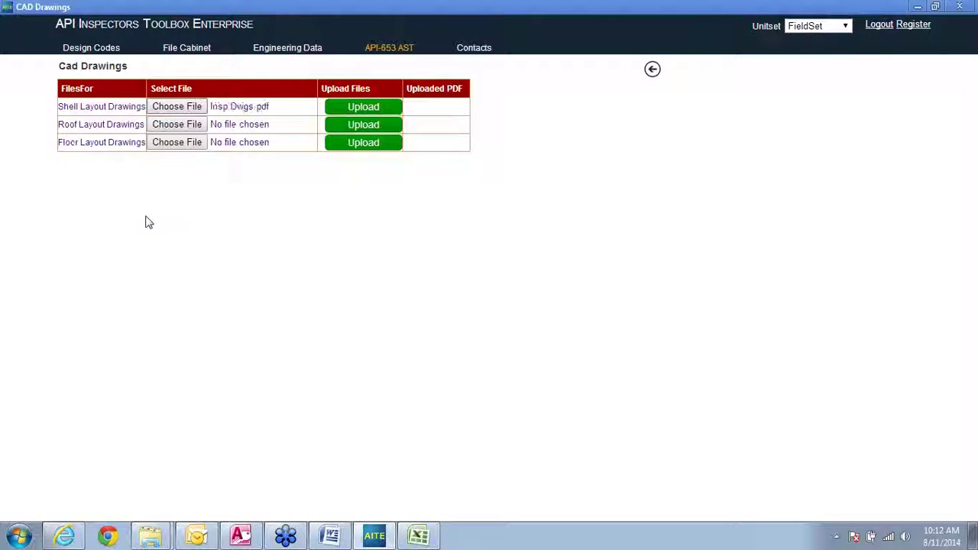
left_click(363, 108)
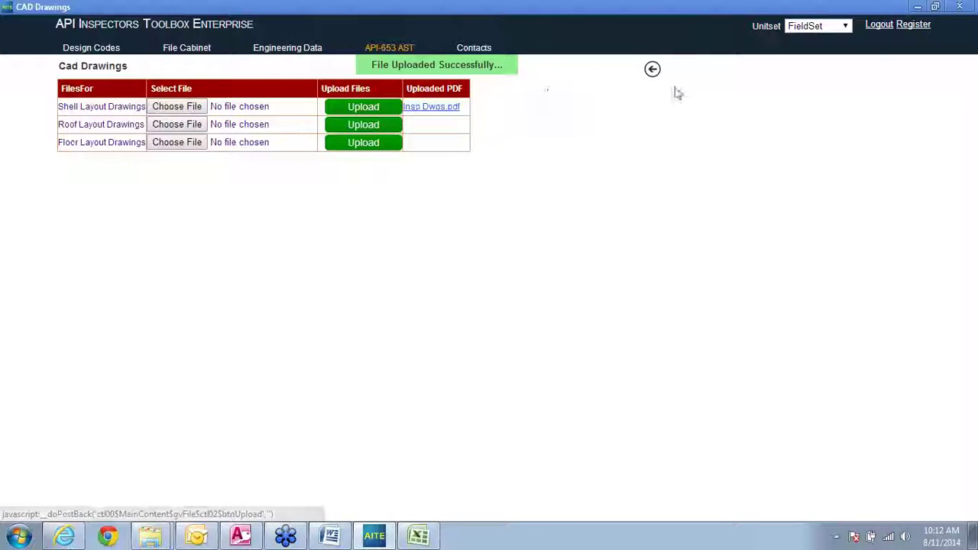
left_click(652, 71)
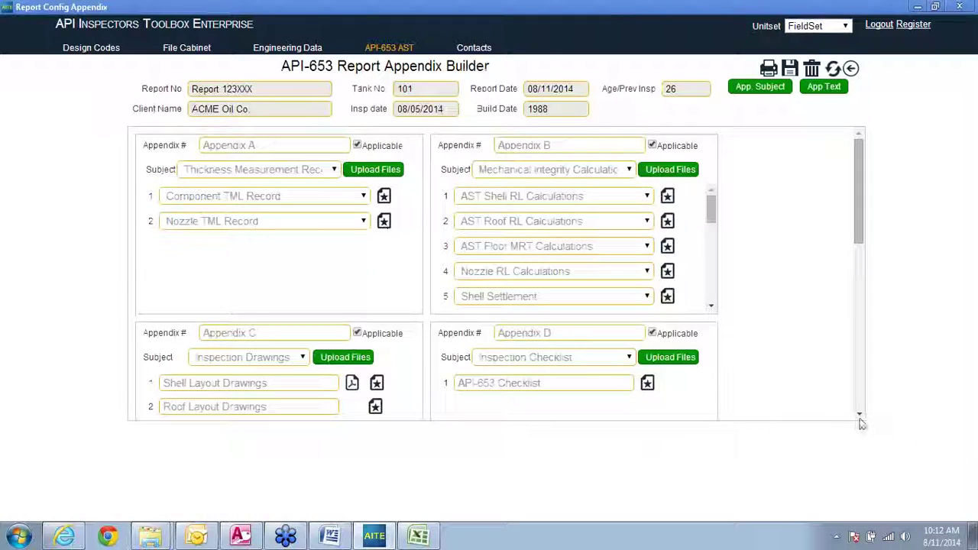
Step: Open Appendix D's API-653 Checklist and mark in-service item C.1.1 a, foundation levelness, with an X
left_click(647, 385)
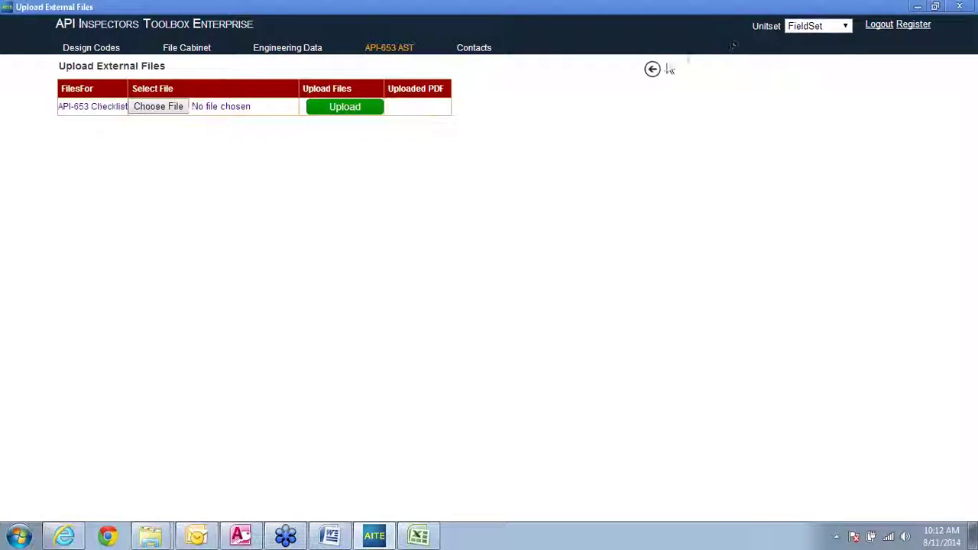
left_click(652, 69)
left_click(647, 384)
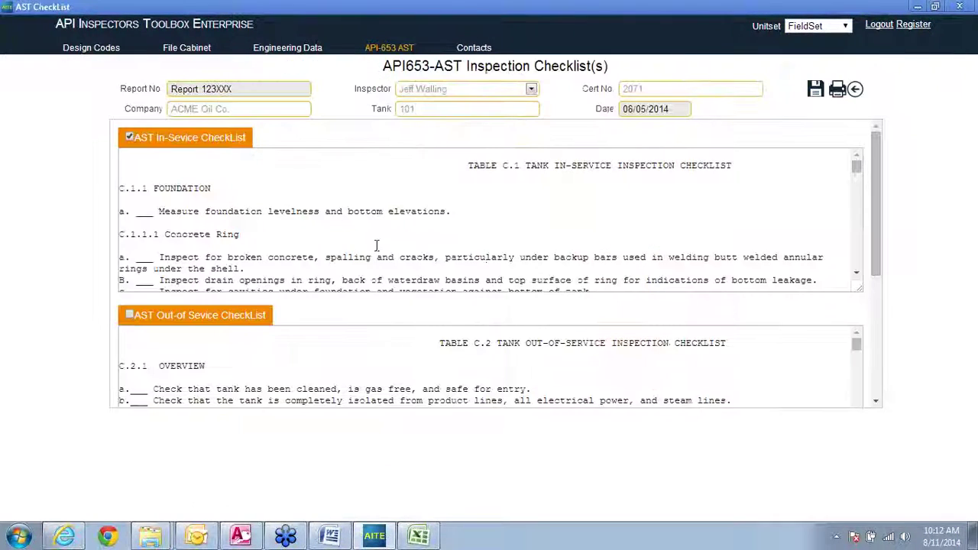
left_click(149, 212)
key("BackSpace")
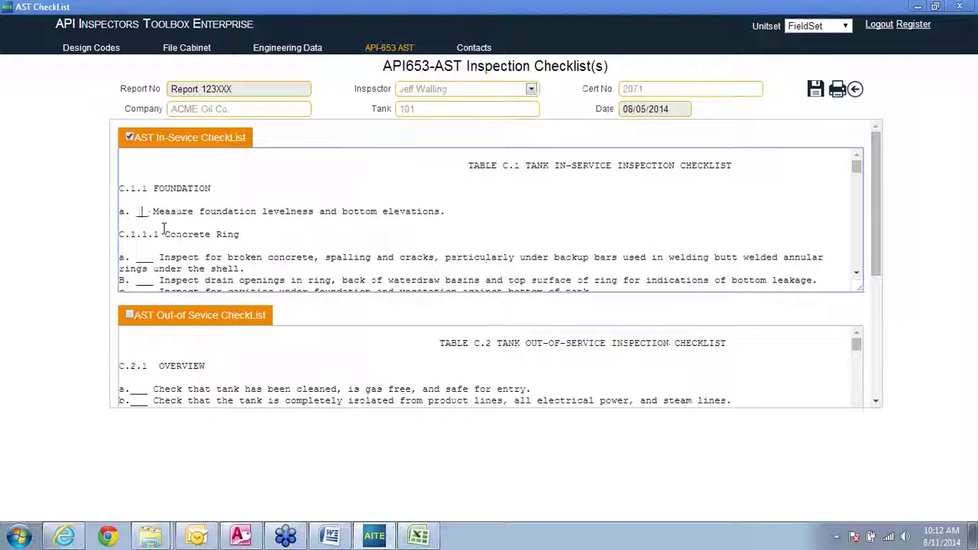
type("X")
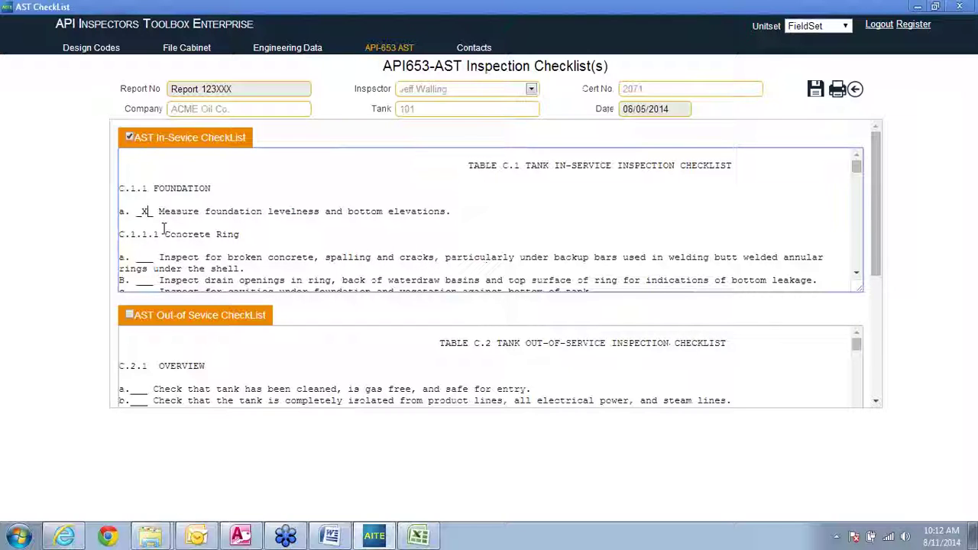
Step: Mark items a, B and d under C.1.1.1 Concrete Ring in the in-service checklist with an X
key("Down")
key("Down")
key("Down")
key("Down")
key("BackSpace")
type("X")
key("Down")
key("Down")
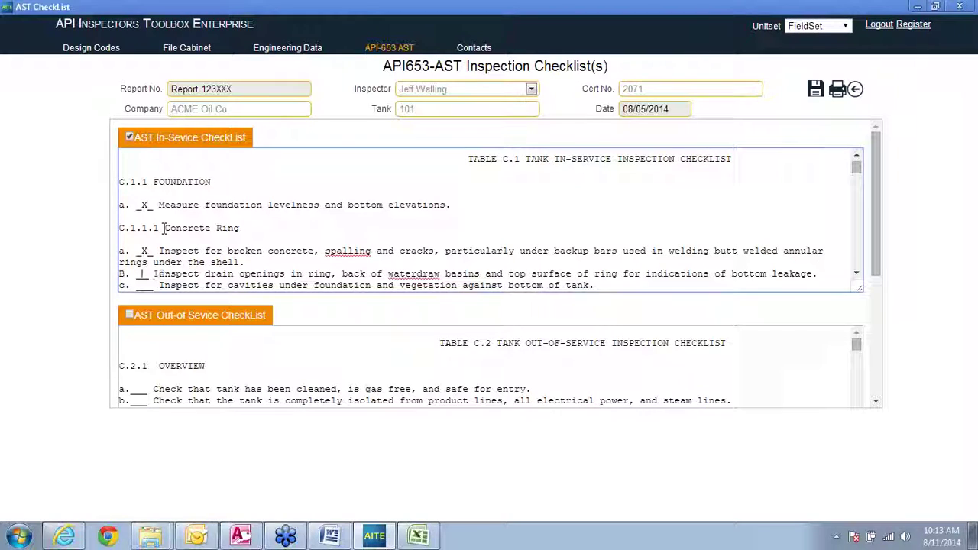
key("Down")
key("BackSpace")
type("X")
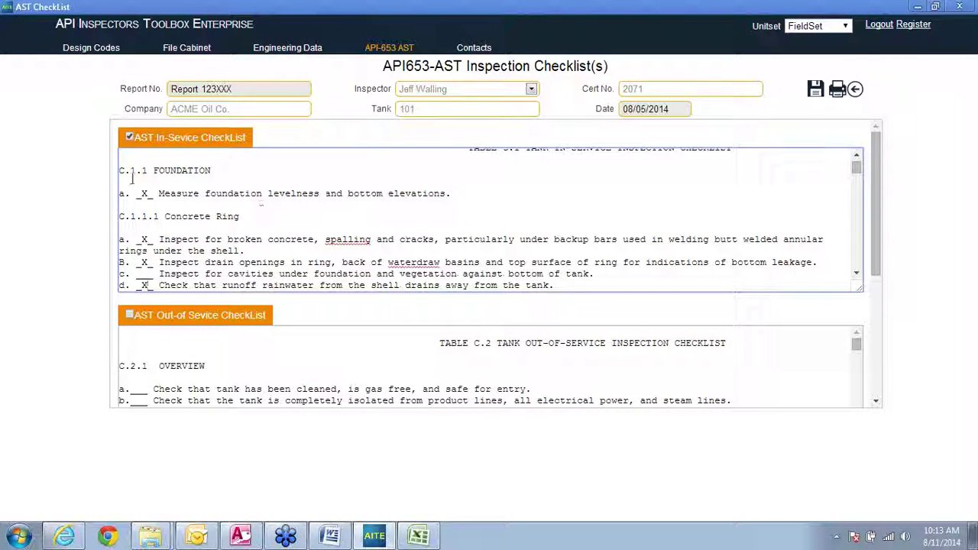
Step: Save the inspection checklist and return to the appendix builder
left_click(815, 88)
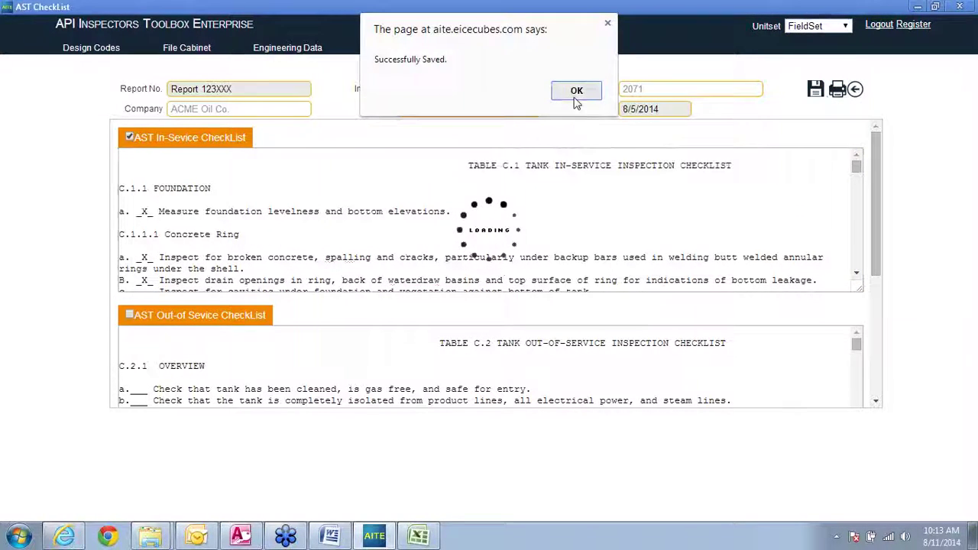
left_click(574, 90)
left_click(855, 90)
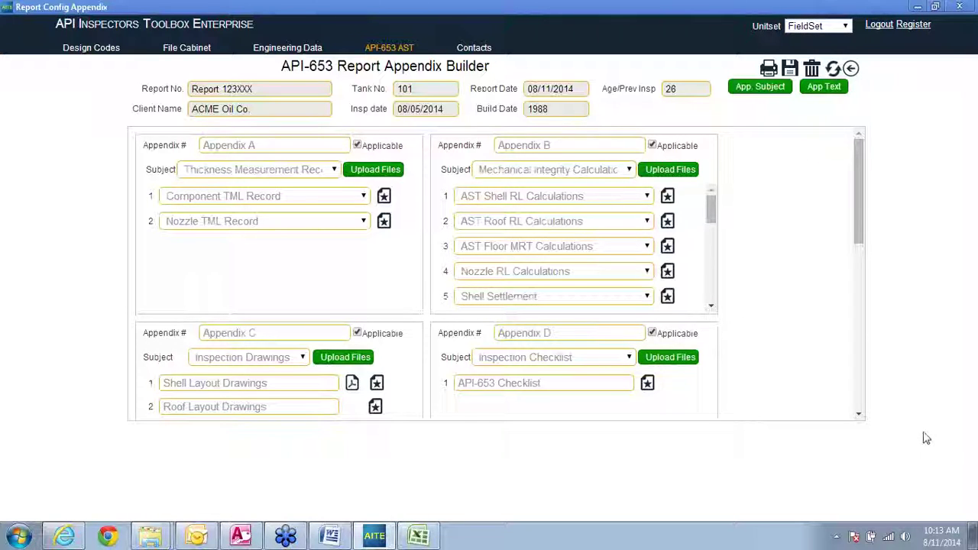
Step: Open the file upload page for Appendix E's Inspection Photographs
left_click(861, 417)
left_click(861, 417)
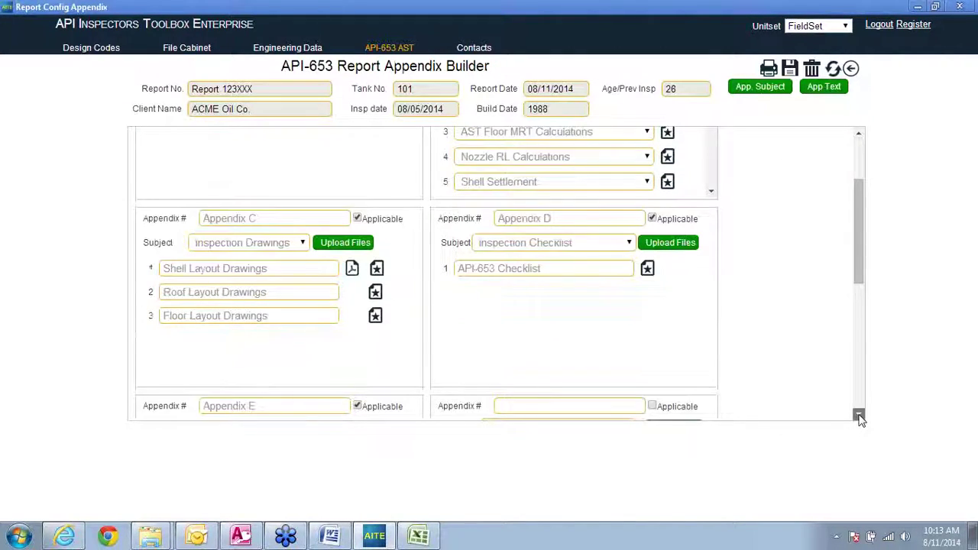
left_click(861, 417)
left_click(861, 417)
left_click(367, 324)
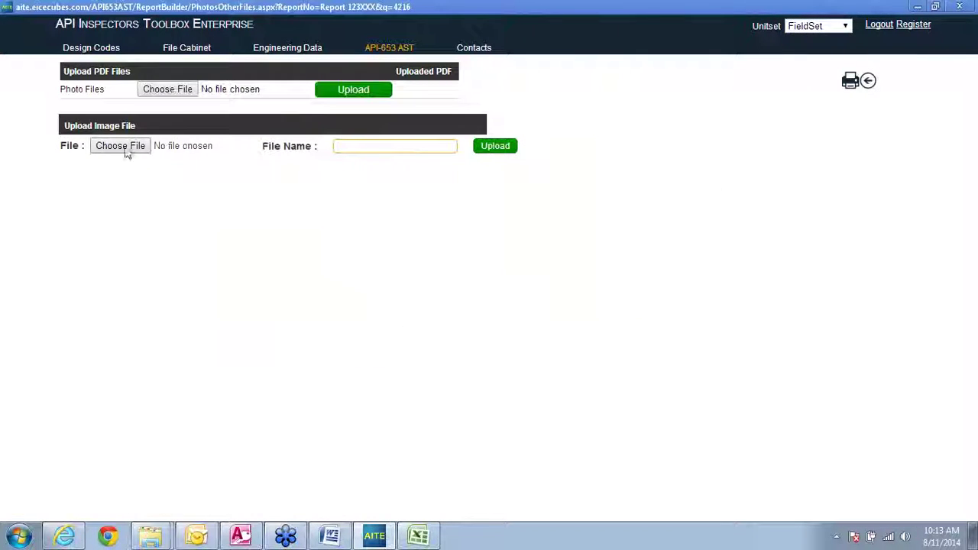
Step: Upload IMG_0001.JPG from the Webinar Example Pics folder as an image named Pic 1
left_click(393, 146)
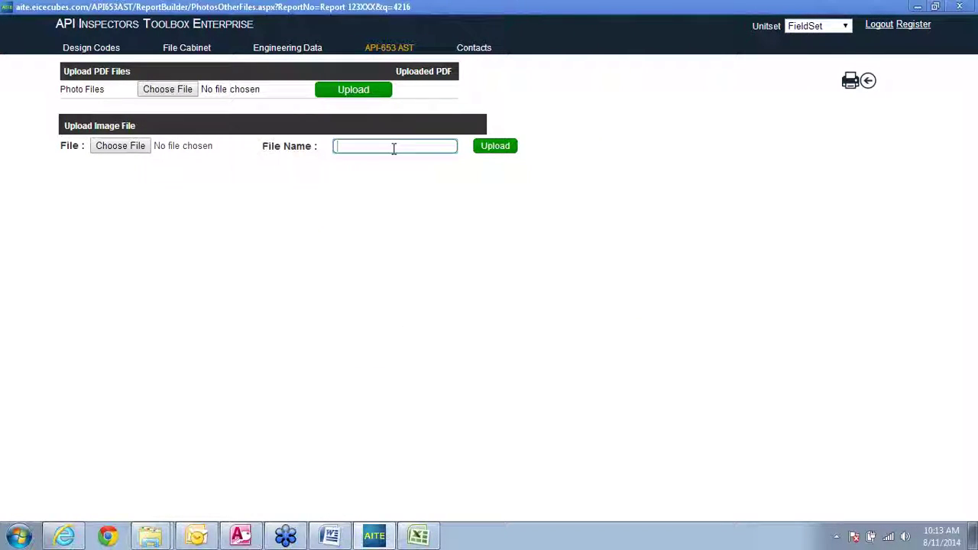
type("pic 5")
key("BackSpace")
key("BackSpace")
key("BackSpace")
key("BackSpace")
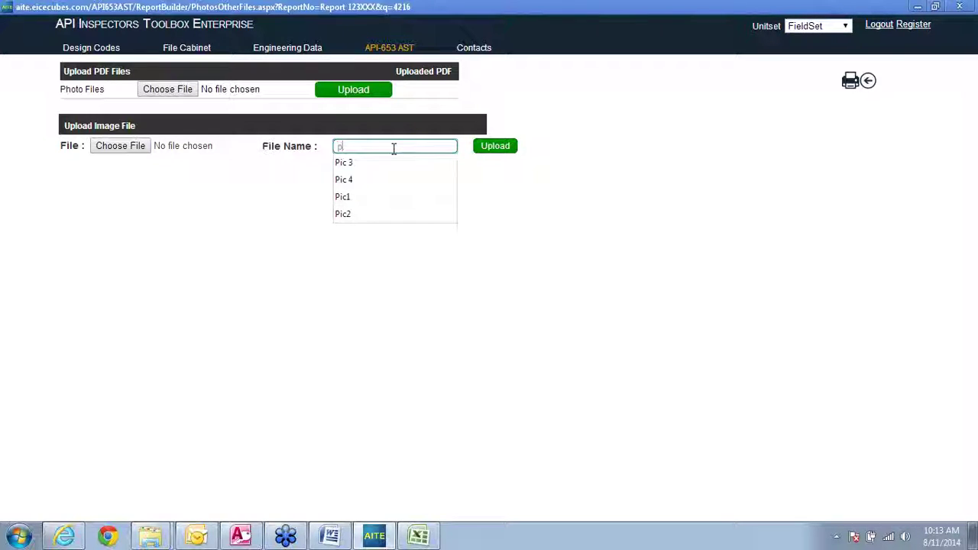
type("pic")
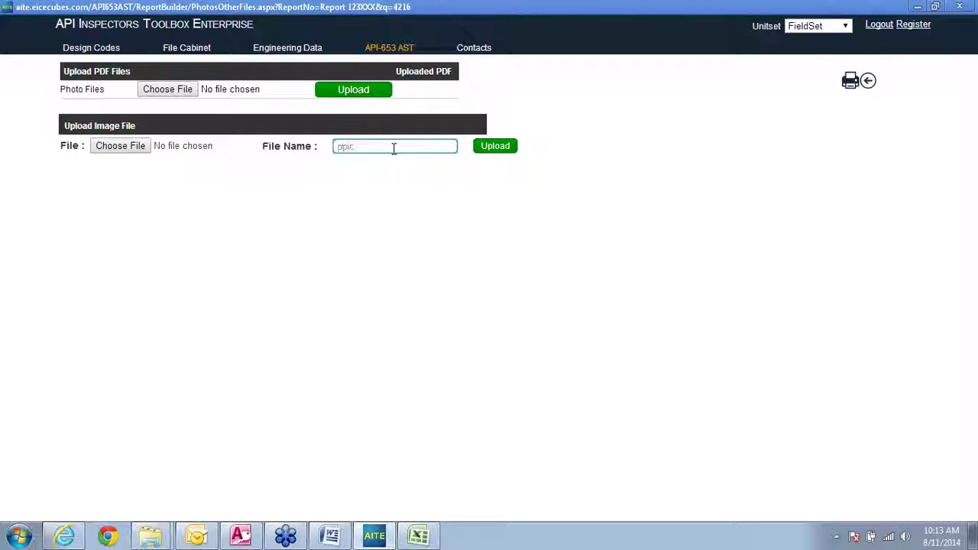
type("Pic 1")
left_click(140, 147)
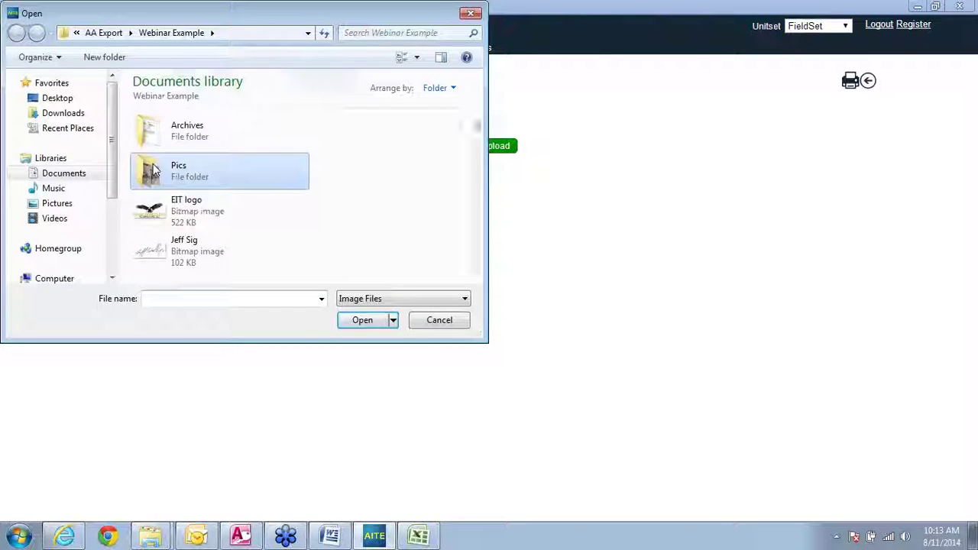
double_click(152, 166)
double_click(150, 131)
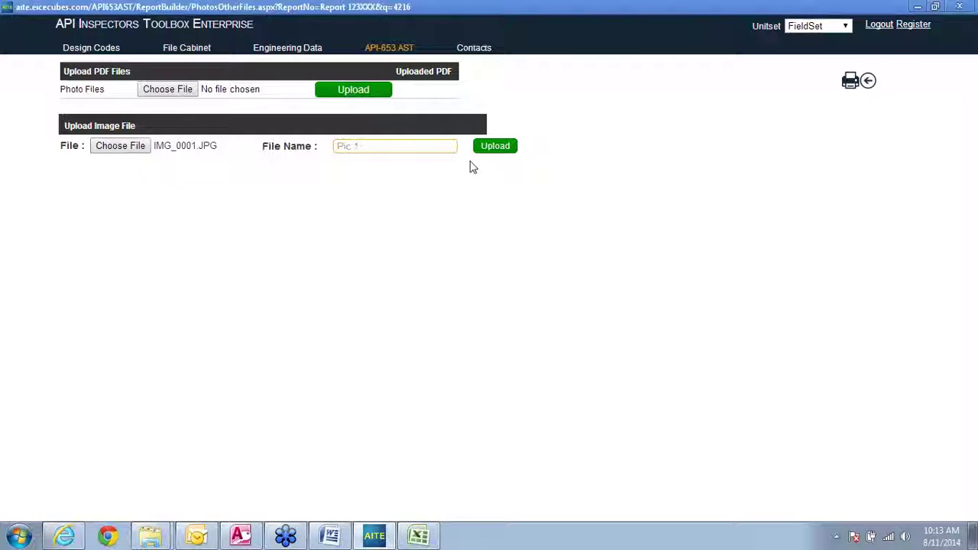
left_click(495, 151)
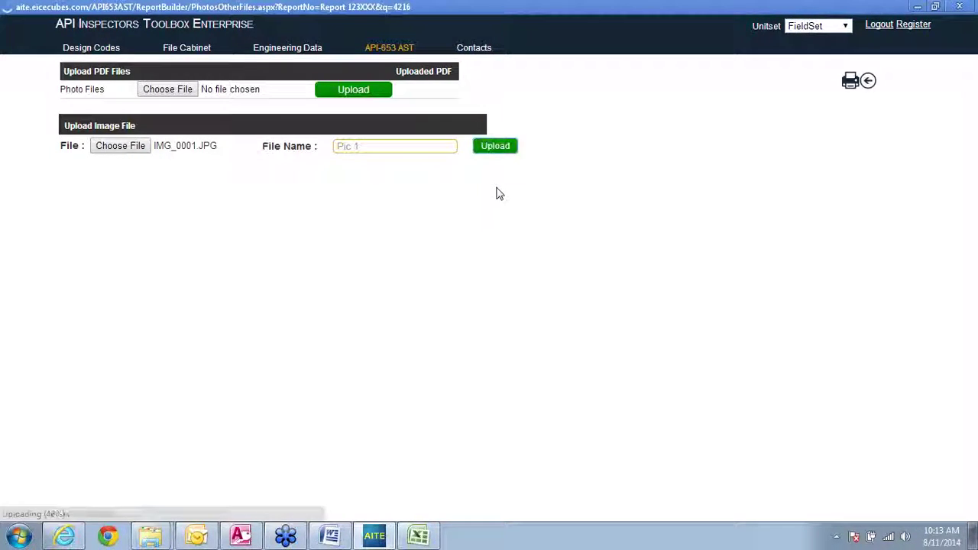
Step: Upload IMG_0002.JPG from the Pics folder as an image named Pic 2
left_click(386, 145)
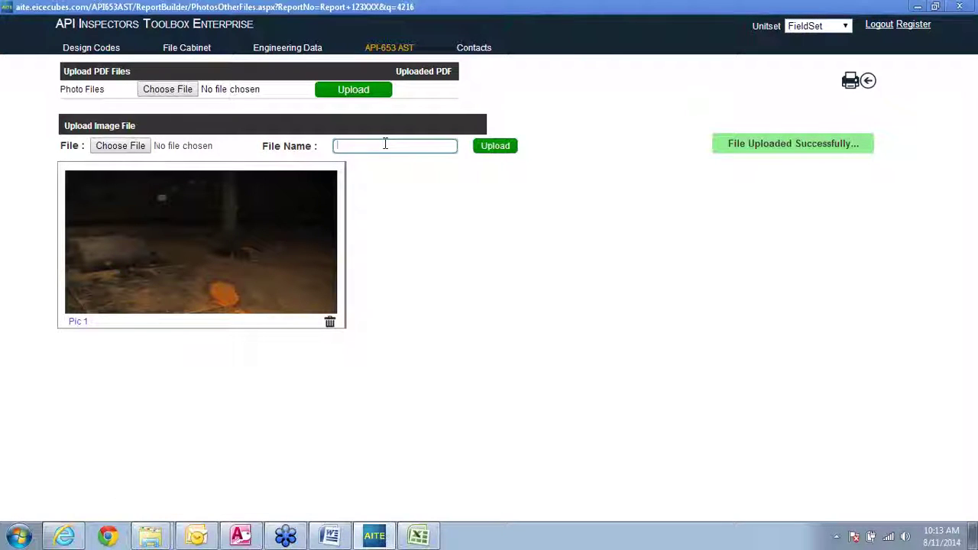
type("Pic 2")
left_click(132, 151)
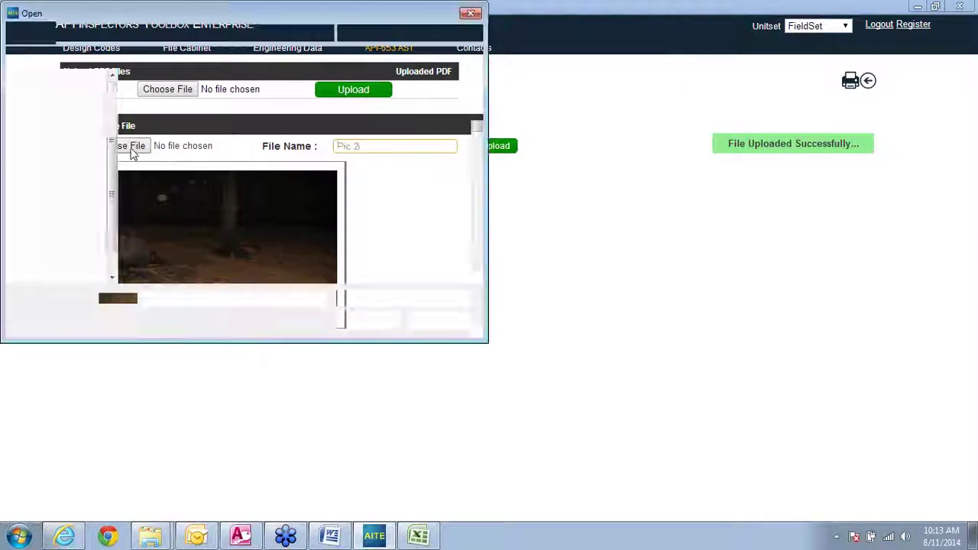
double_click(159, 170)
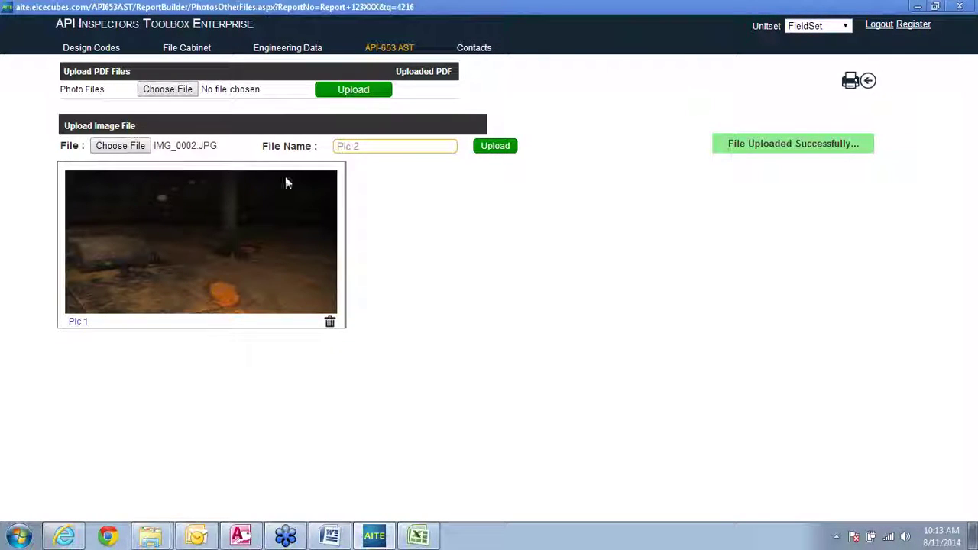
left_click(371, 146)
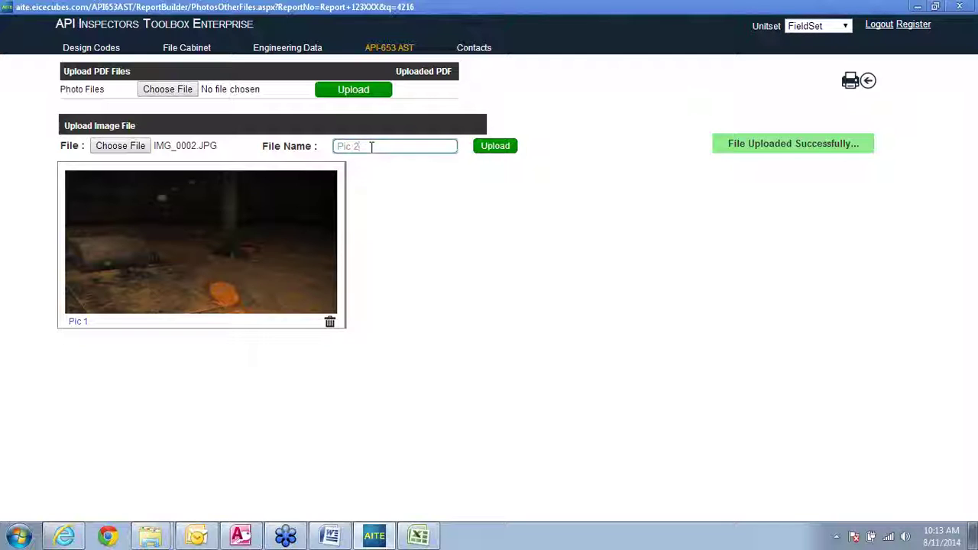
left_click(498, 150)
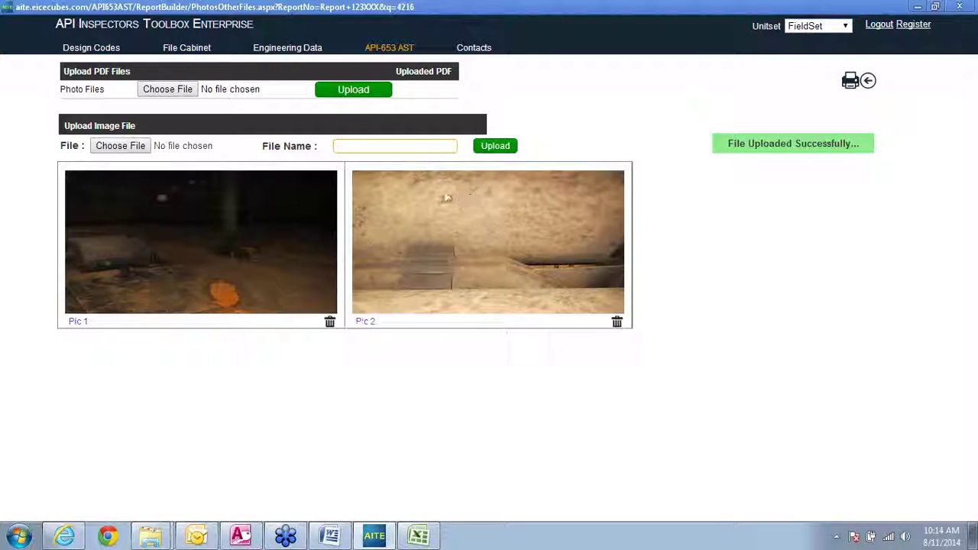
Step: Upload IMG_0007.JPG from the Pics folder as an image named Pic 3
left_click(403, 146)
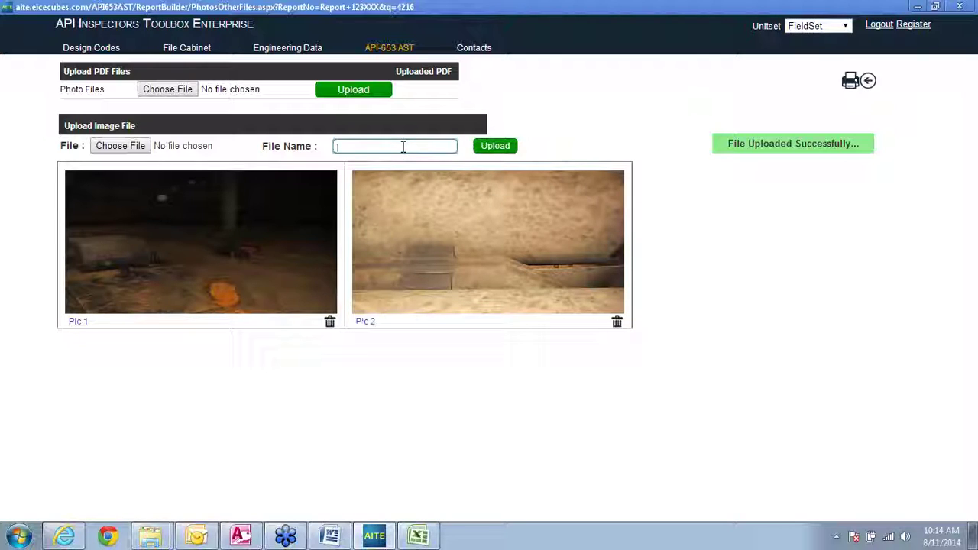
type("Pic")
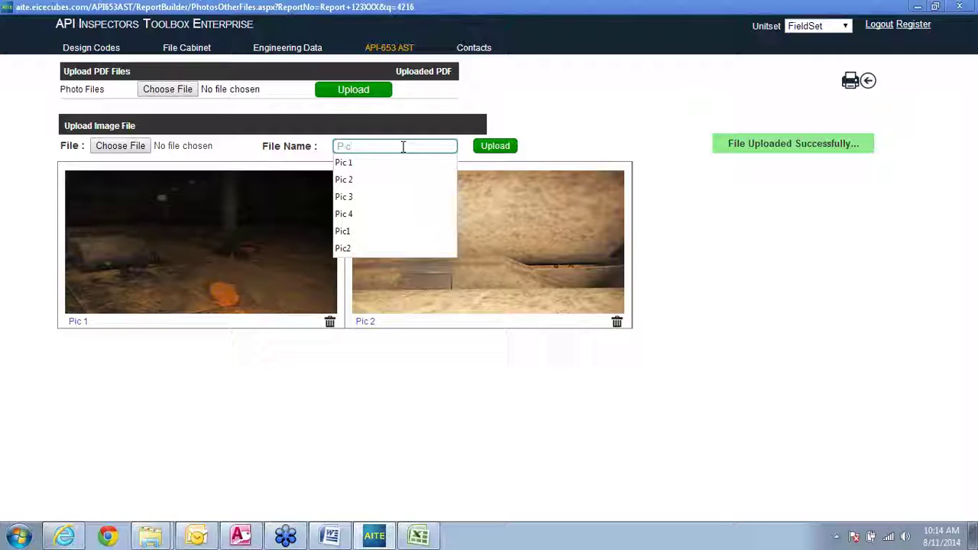
type(" 3")
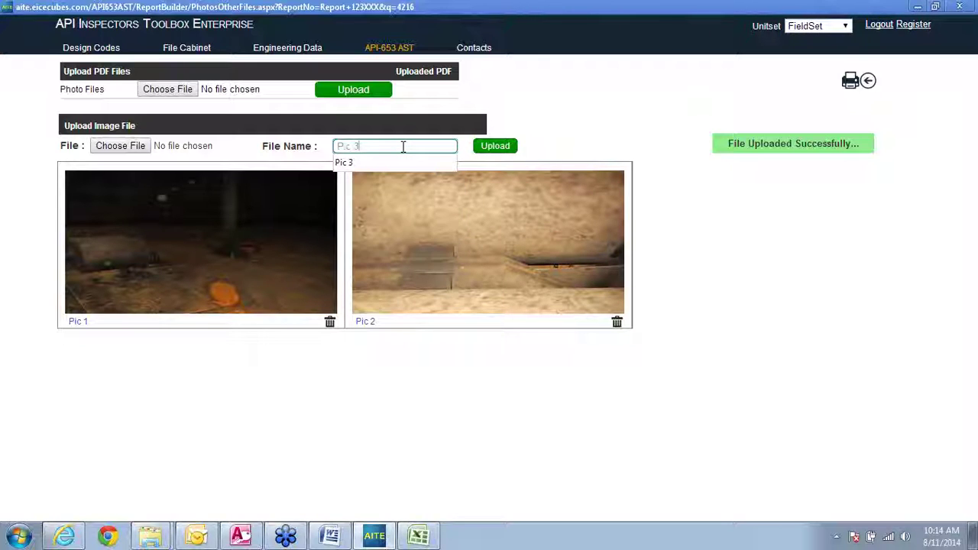
left_click(342, 162)
left_click(122, 146)
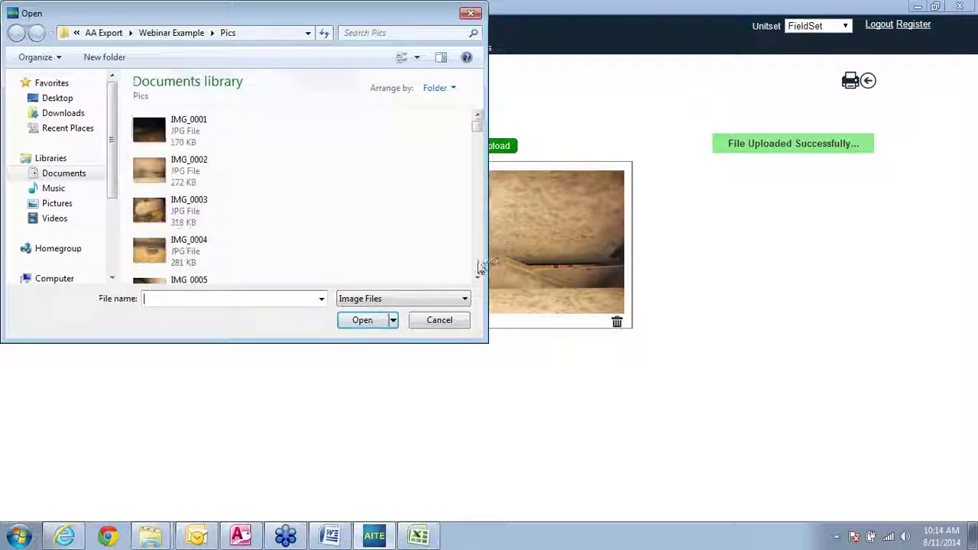
left_click(480, 267)
left_click(156, 211)
left_click(367, 320)
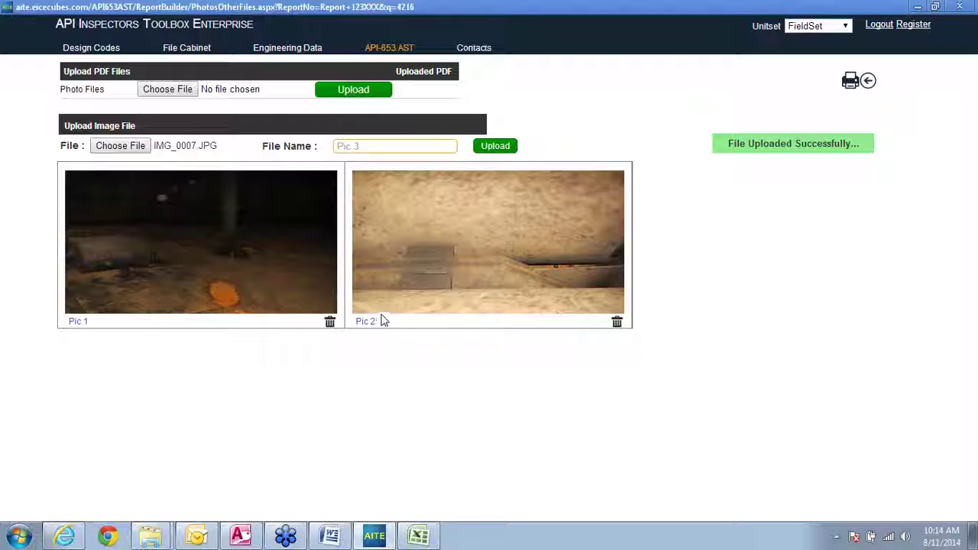
left_click(491, 147)
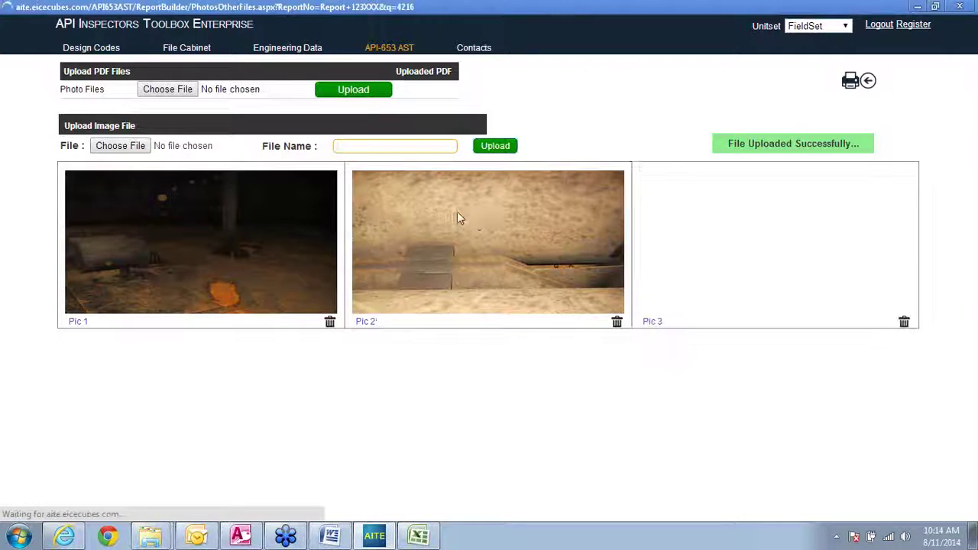
Step: Upload IMG_0008.JPG from the Pics folder, using a long row of x characters as its file name
left_click(416, 146)
type("xxxxxxxxxxxxxxxxxxxxxxxxxx")
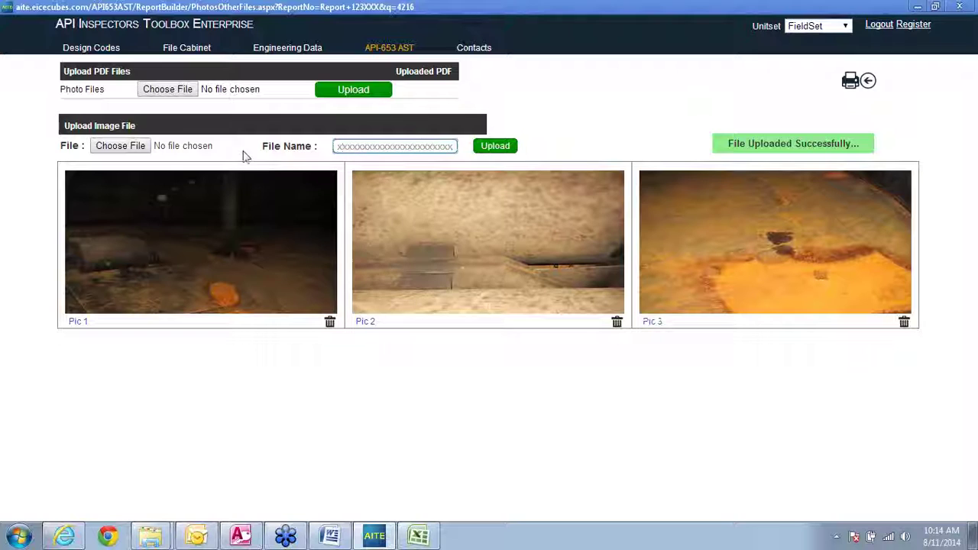
left_click(136, 147)
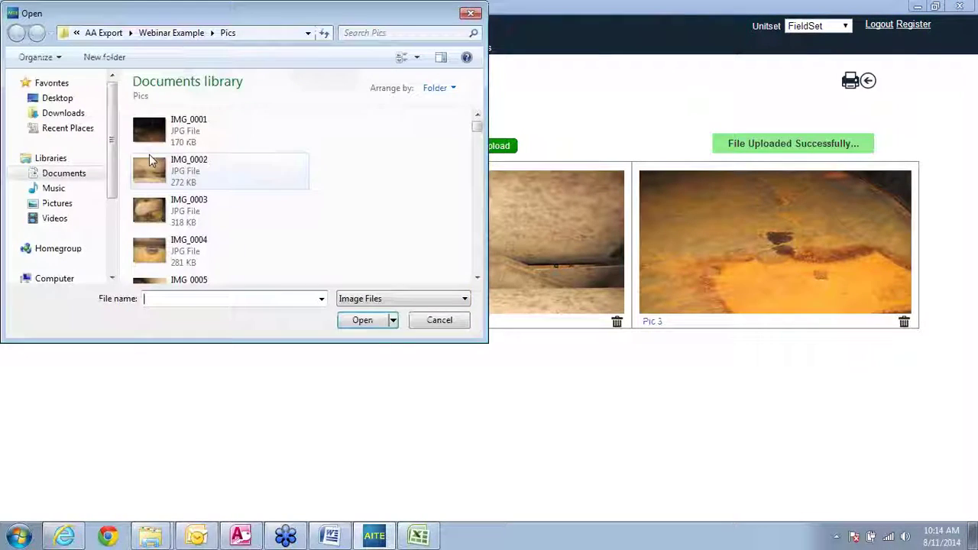
left_click(478, 267)
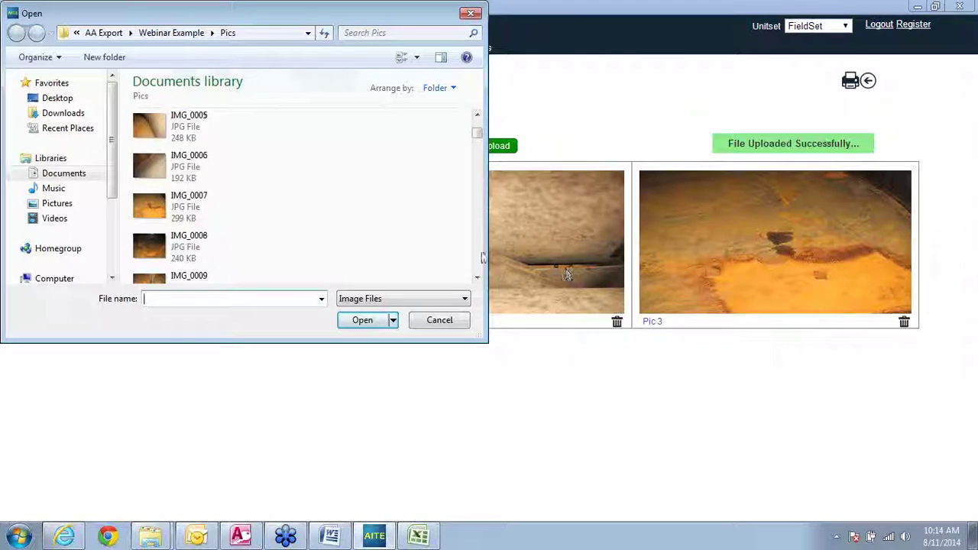
left_click(222, 247)
left_click(362, 322)
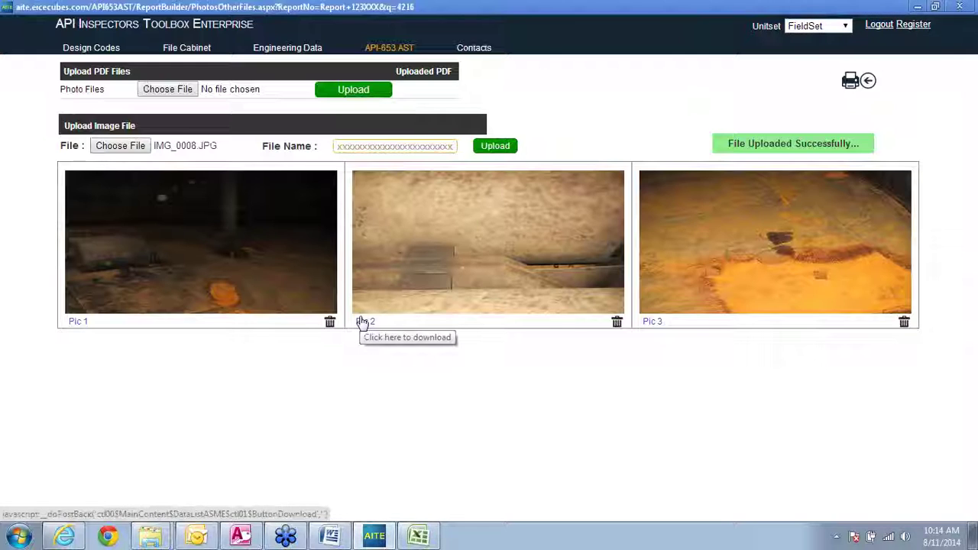
left_click(498, 149)
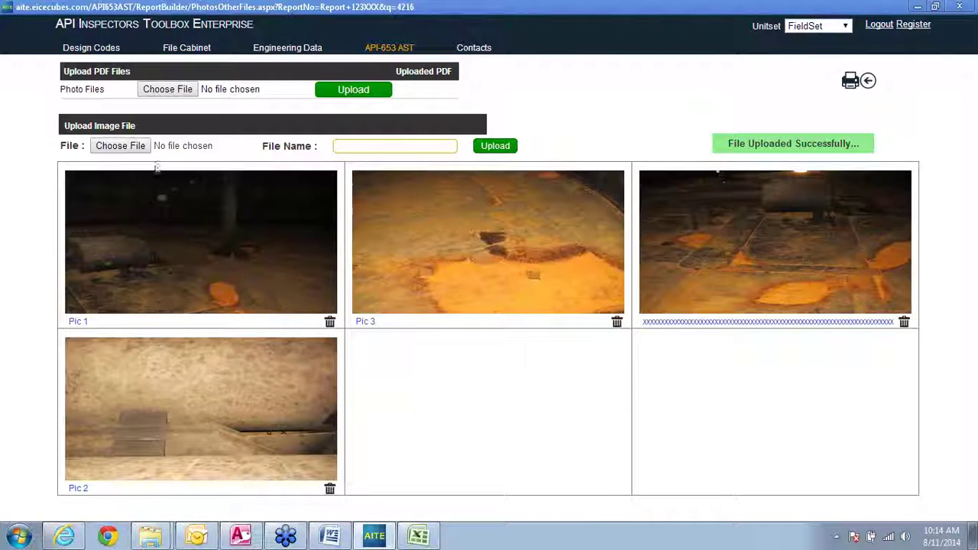
Step: Upload IMG_0012.JPG from the Pics folder as an image named Pic 4 and return to the appendix builder
left_click(120, 146)
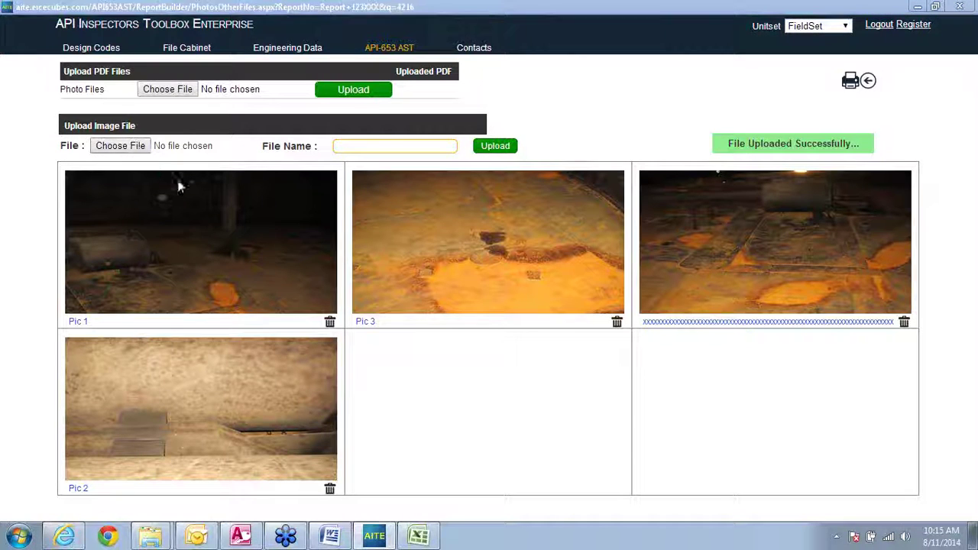
scroll(474, 269, "down", 4)
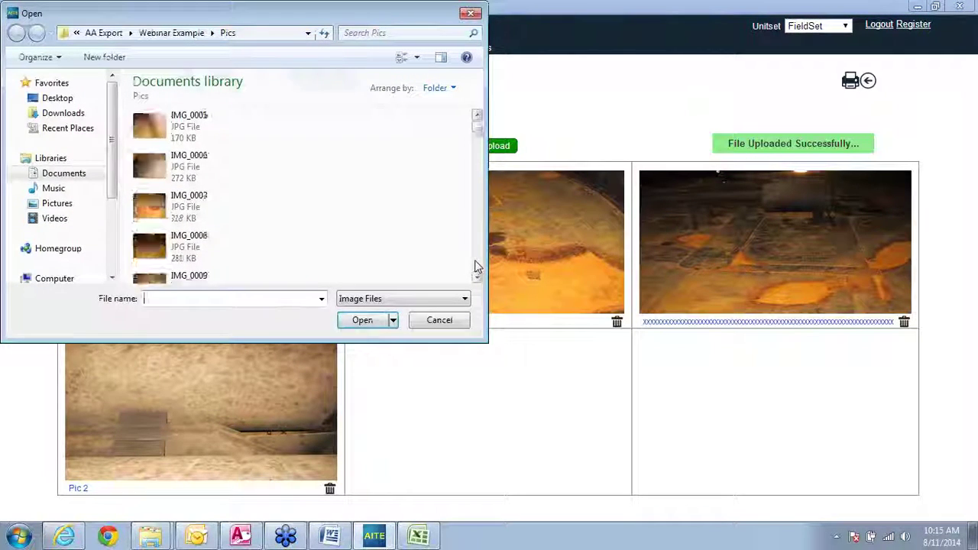
scroll(468, 260, "down", 4)
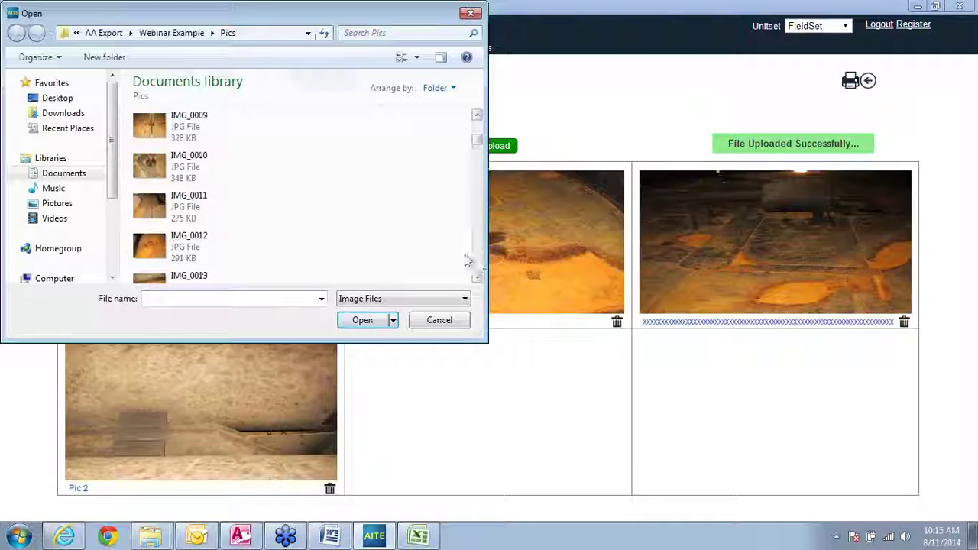
left_click(153, 246)
left_click(363, 320)
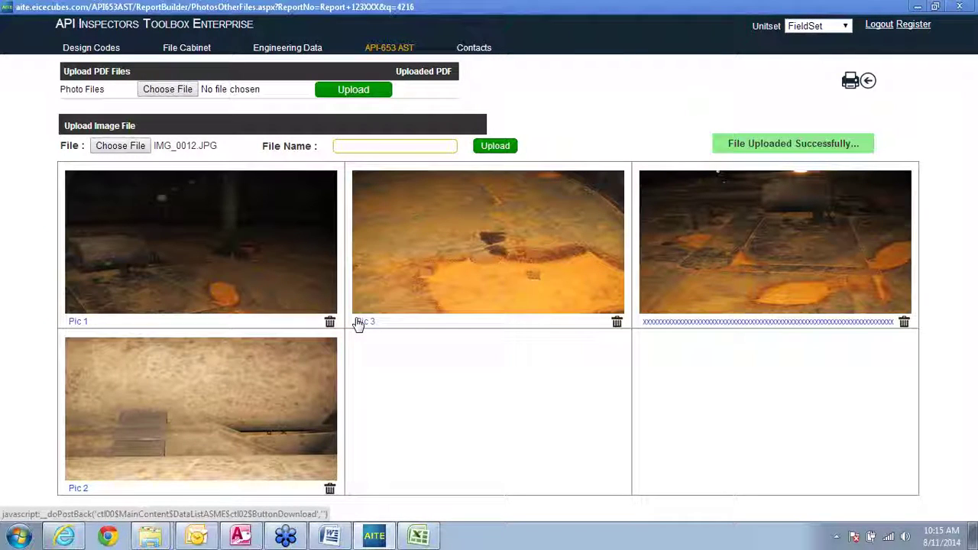
left_click(376, 148)
type("Pic")
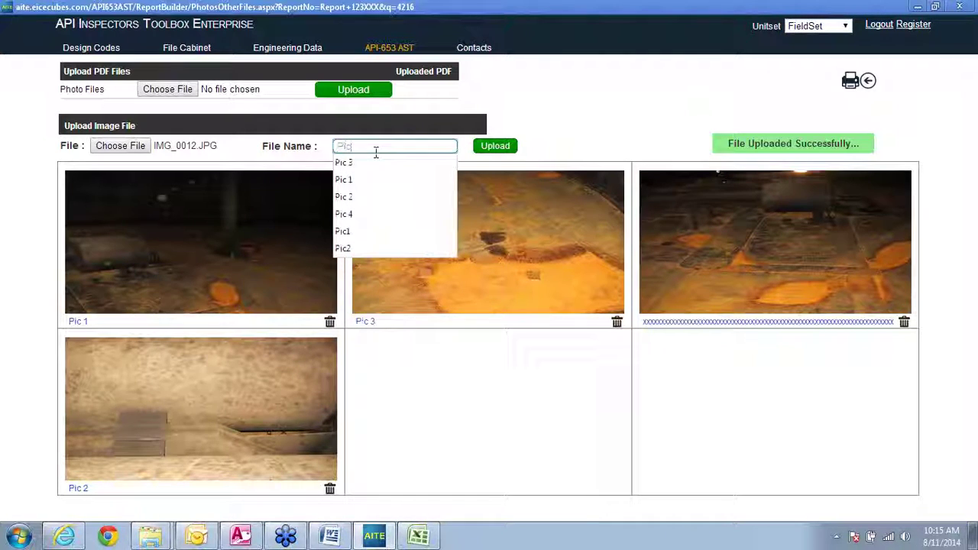
type(" 4")
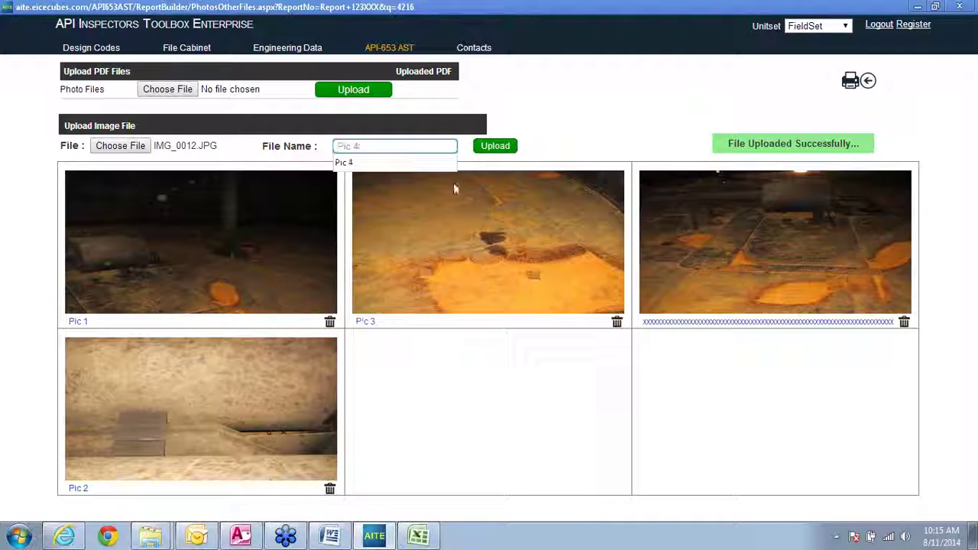
left_click(496, 150)
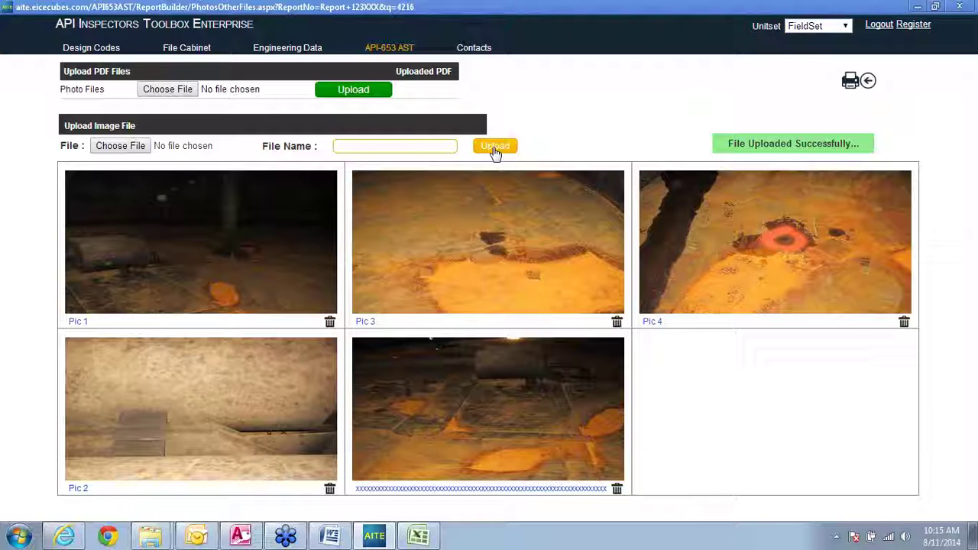
left_click(870, 81)
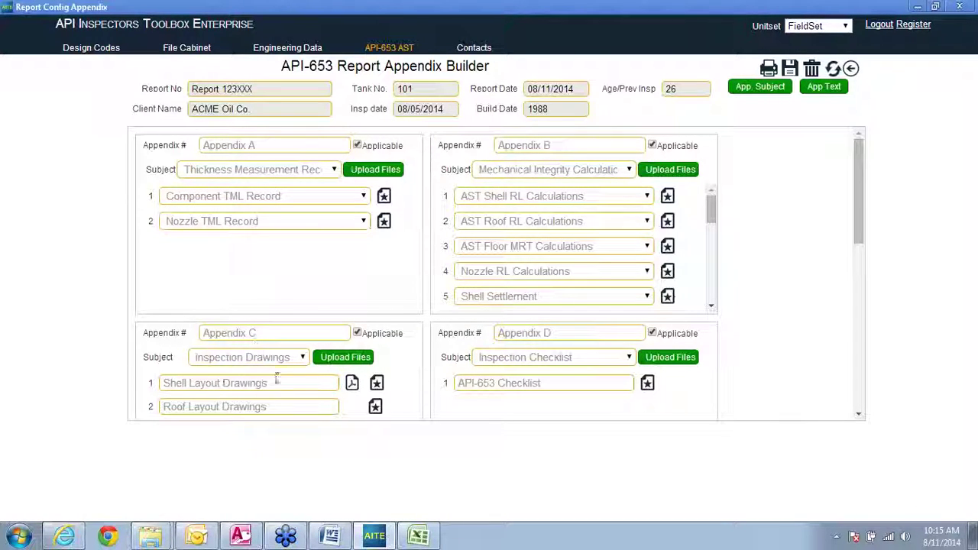
Step: Open the PDF attached to Appendix C's Shell Layout Drawings and look over the Appendix E entries
left_click(351, 382)
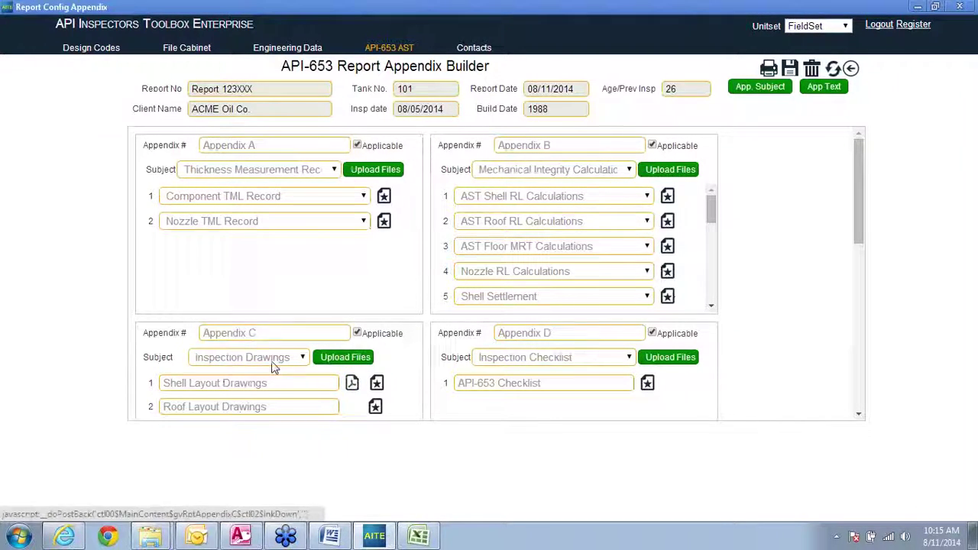
left_click(861, 394)
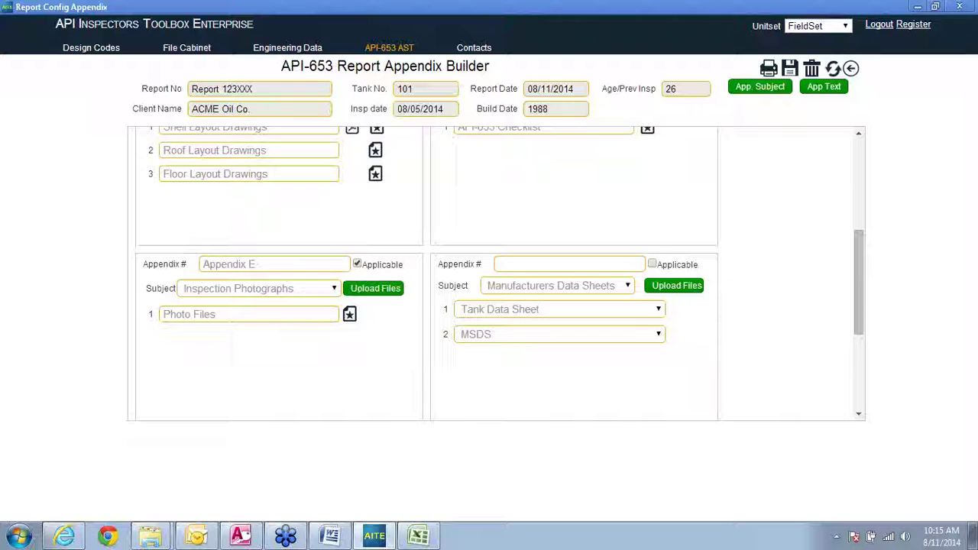
Step: Open Appendix E's photo files in an enlarged view, look over the uploaded inspection pictures and return to the appendix builder
left_click(238, 538)
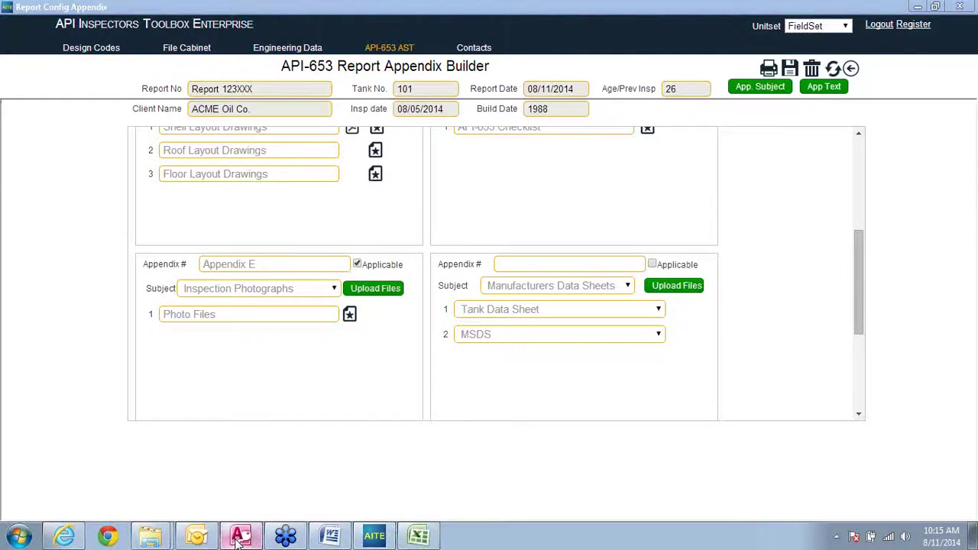
left_click(238, 537)
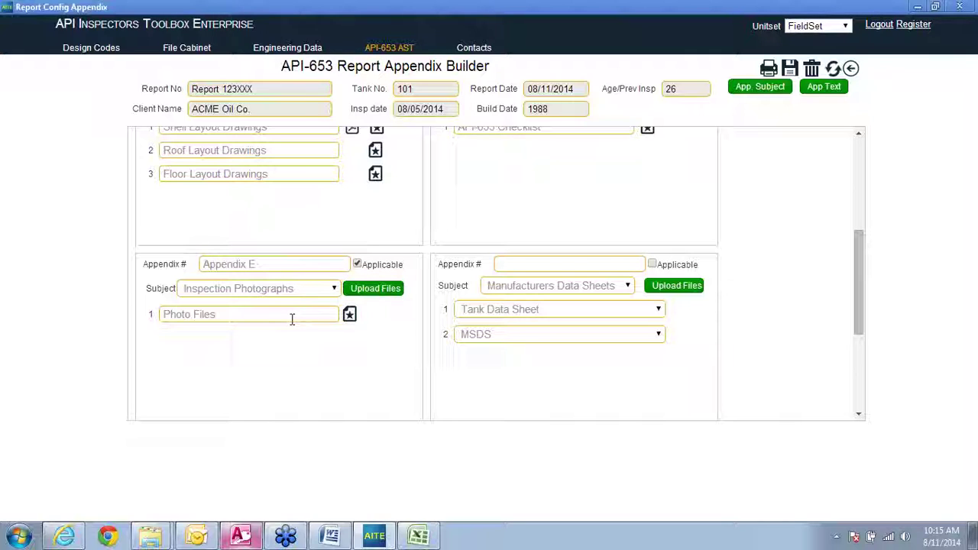
left_click(349, 315)
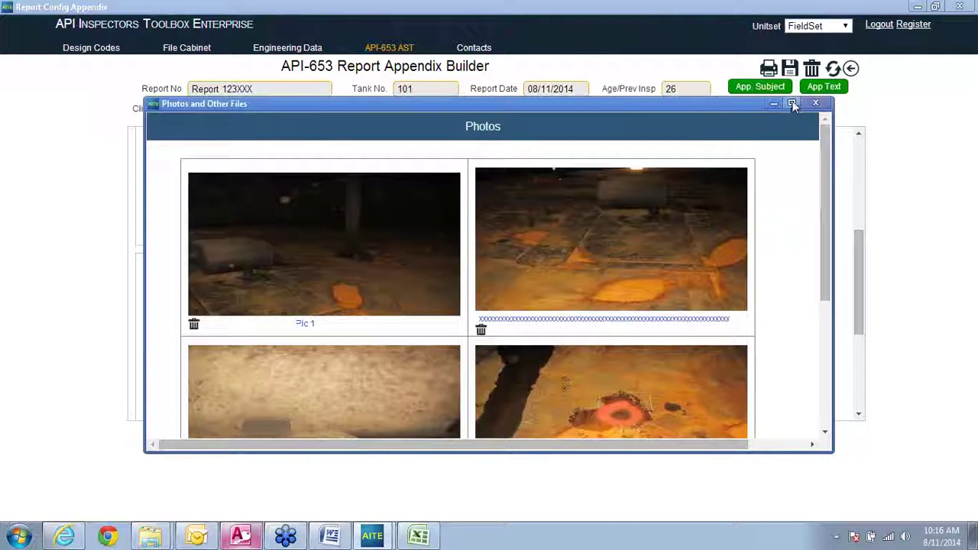
left_click(793, 105)
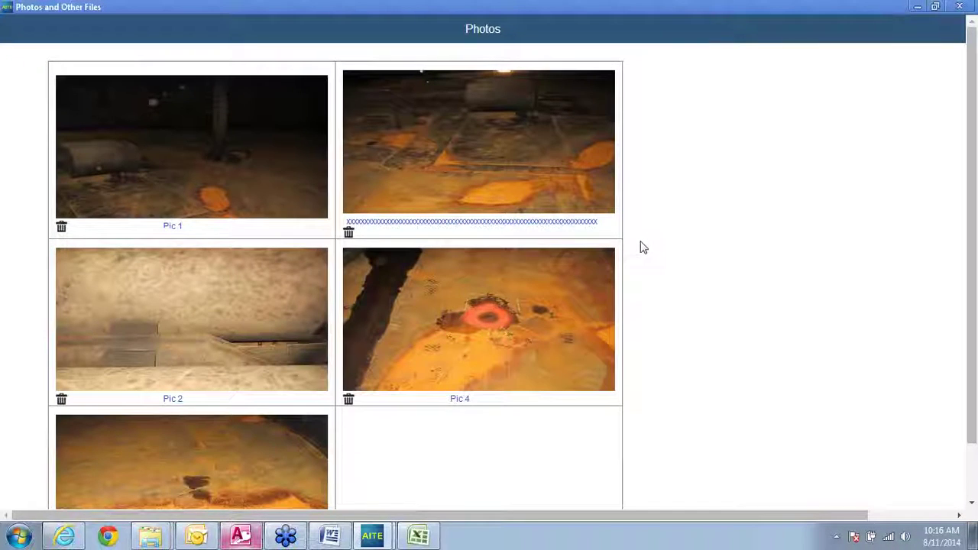
left_click(960, 6)
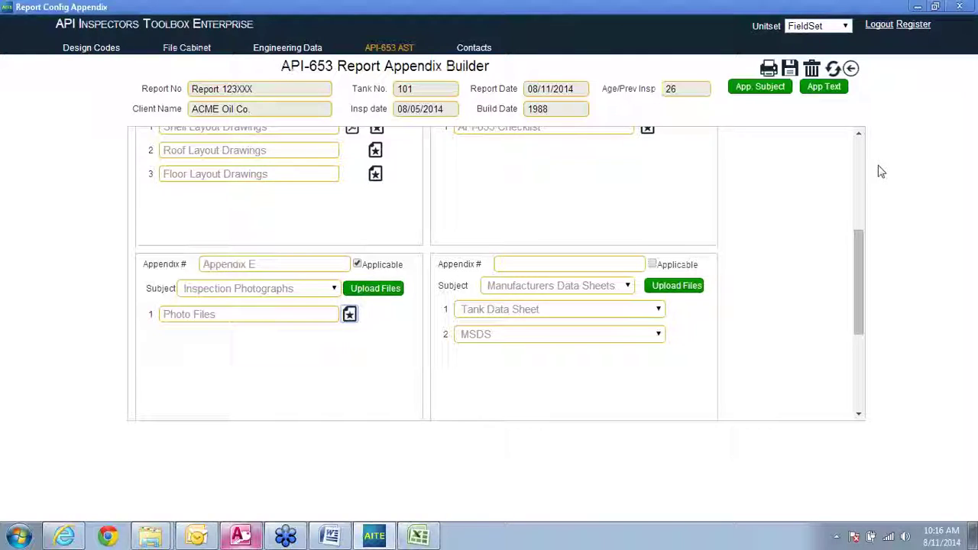
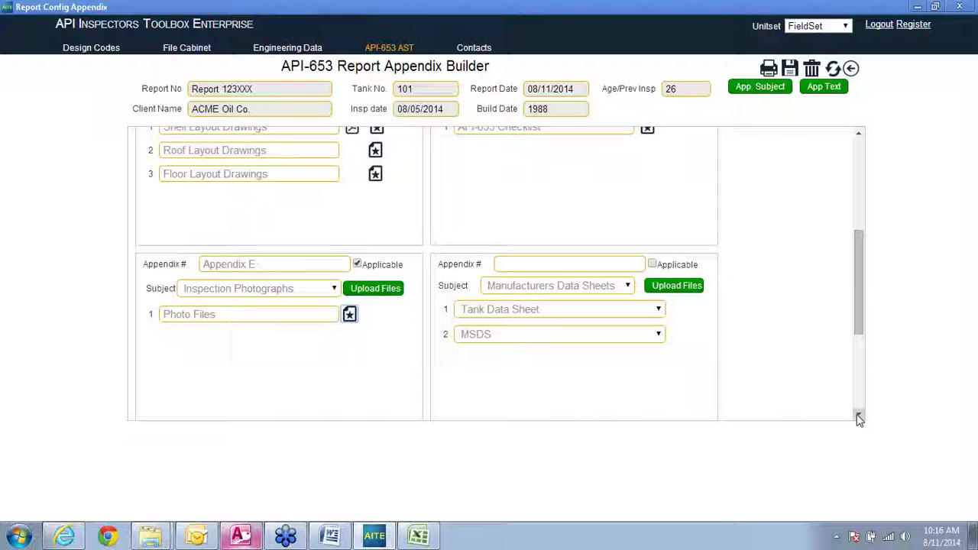
Step: Upload Certs.pdf from the Webinar Example folder as Appendix F's UT Calibration Report and return to the appendix builder
scroll(859, 419, "down", 3)
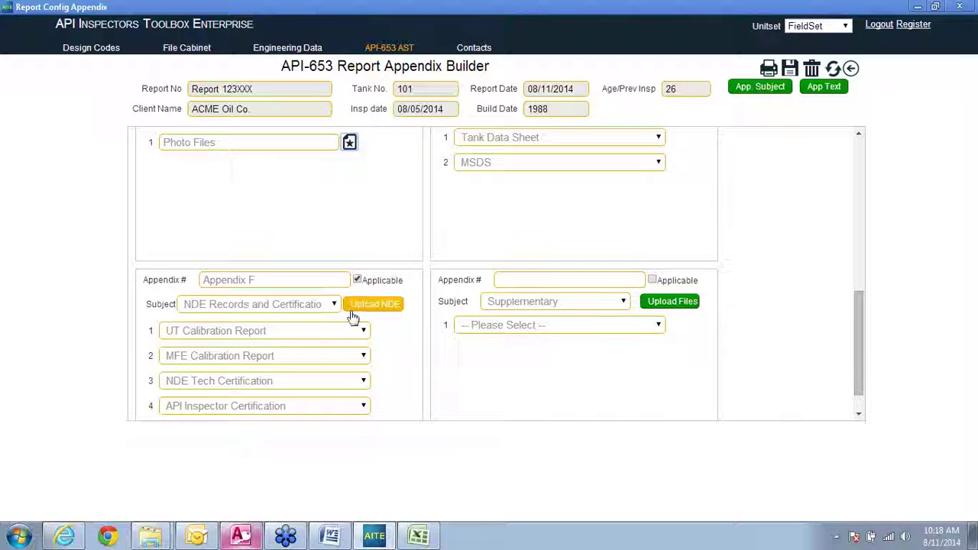
left_click(375, 306)
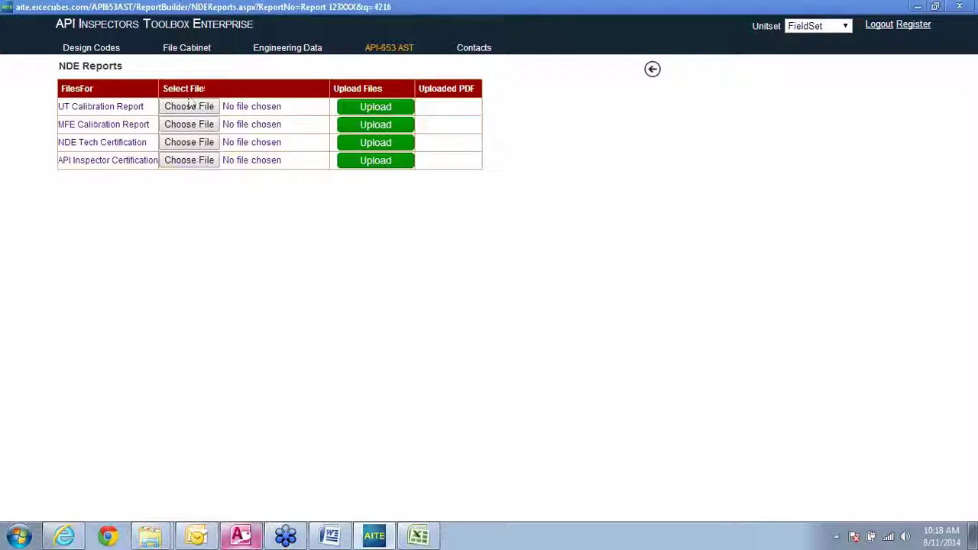
left_click(188, 107)
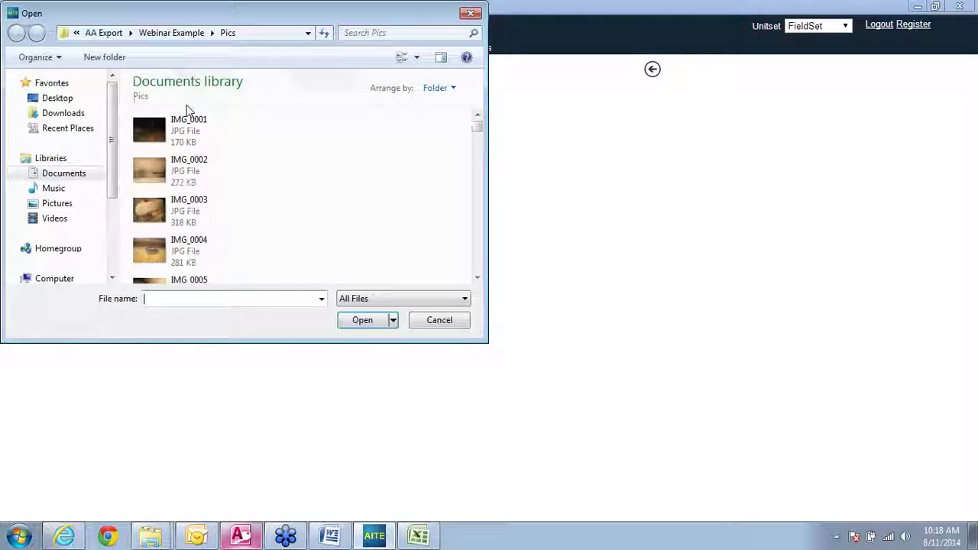
left_click(161, 35)
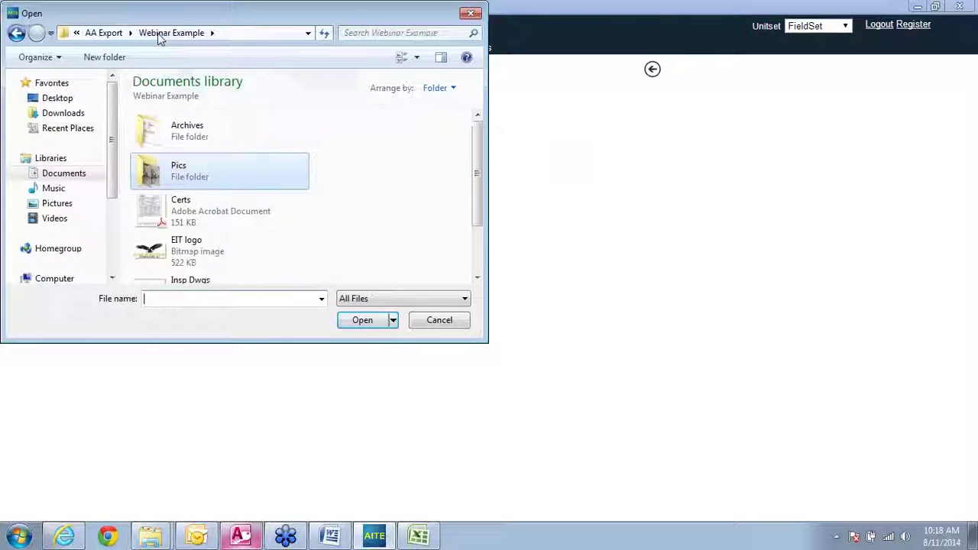
left_click(479, 271)
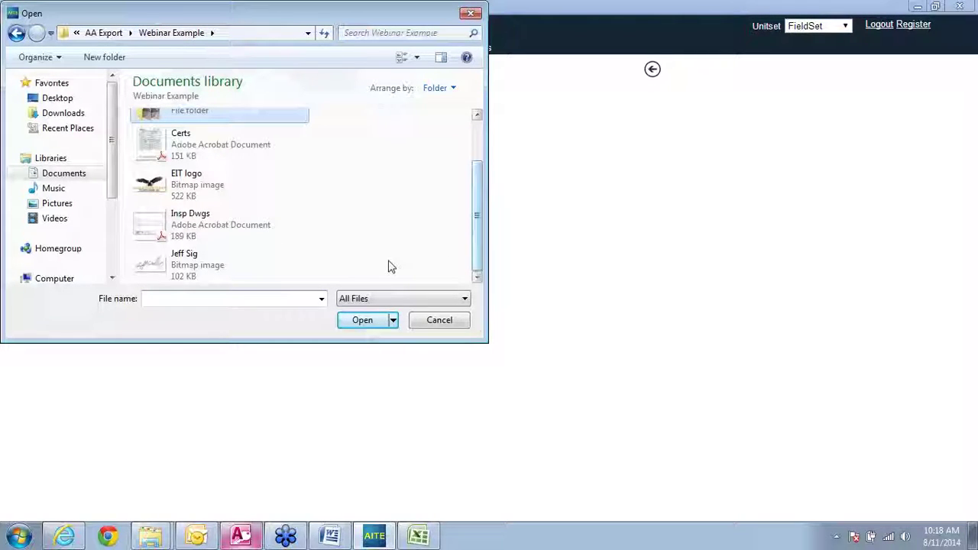
double_click(191, 143)
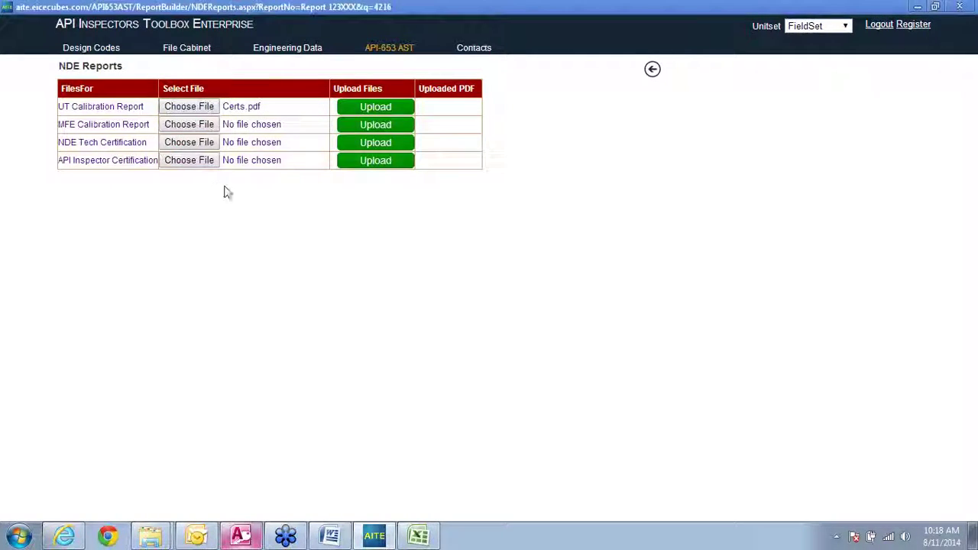
left_click(373, 106)
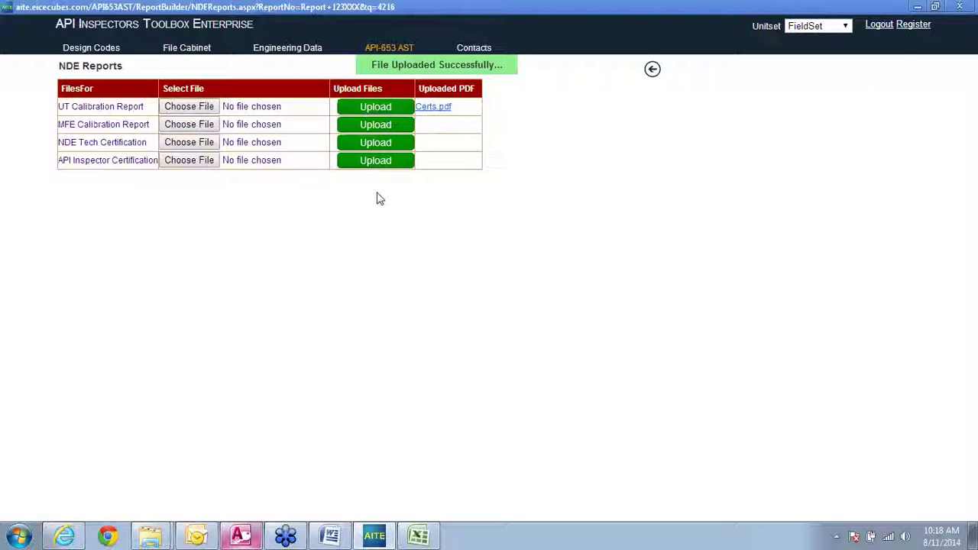
left_click(652, 70)
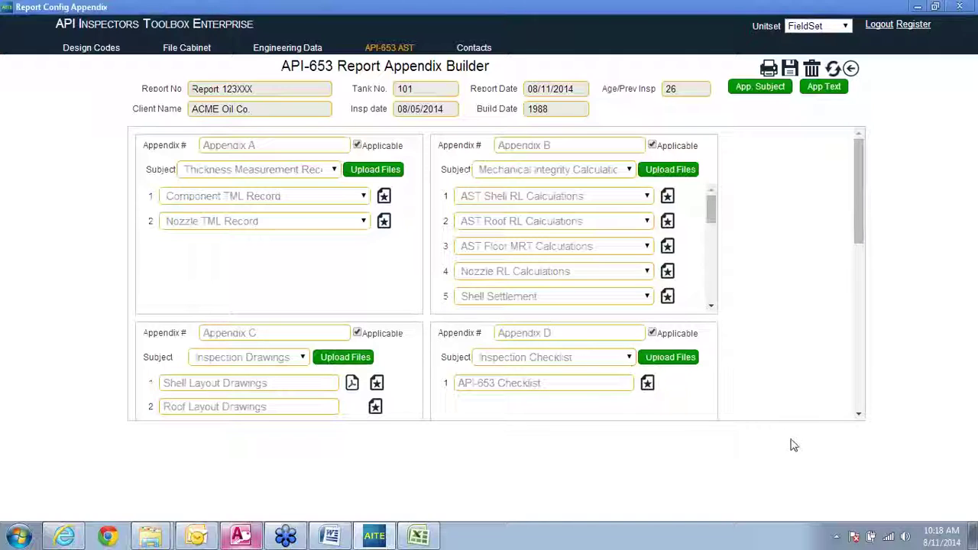
Step: Check Appendix F's attachments, save the appendix configuration, and open the report write-up
left_click(862, 398)
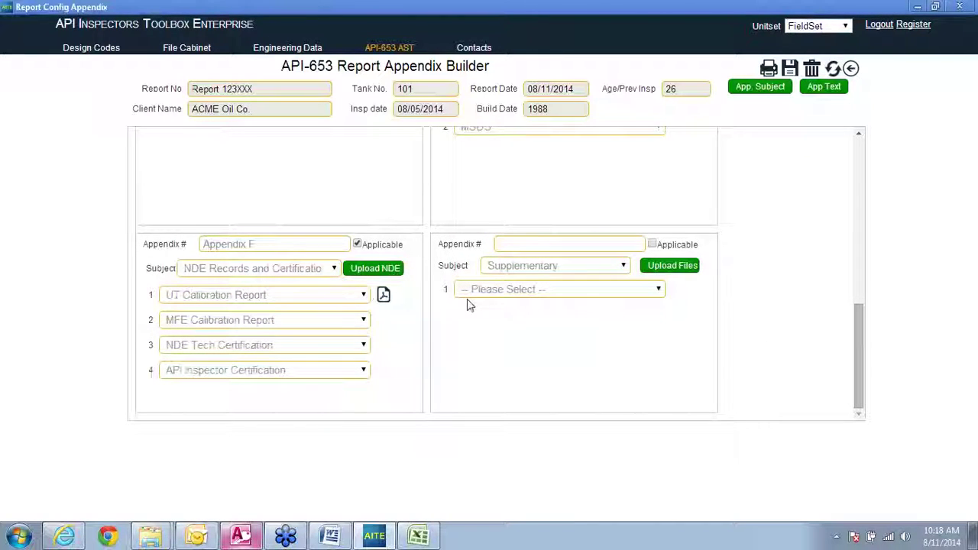
left_click(861, 158)
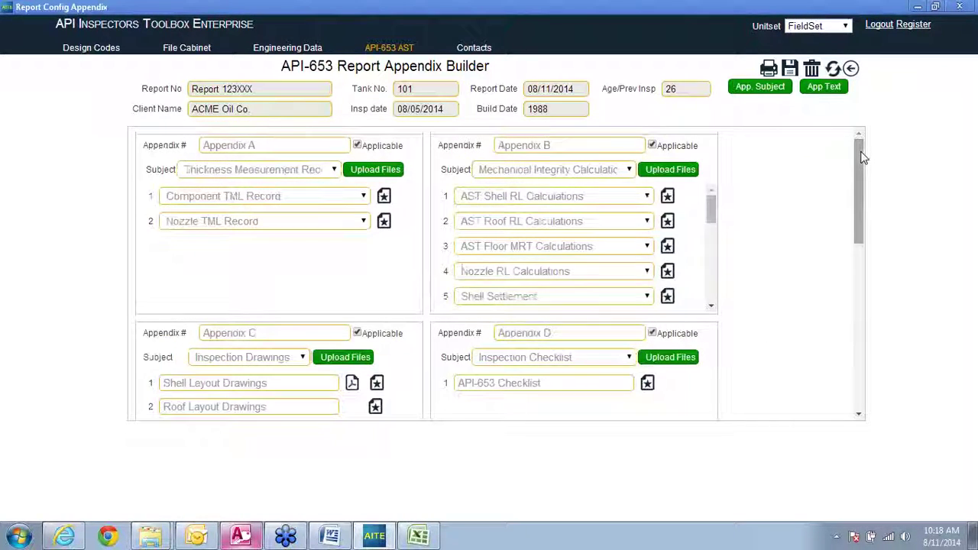
left_click(791, 69)
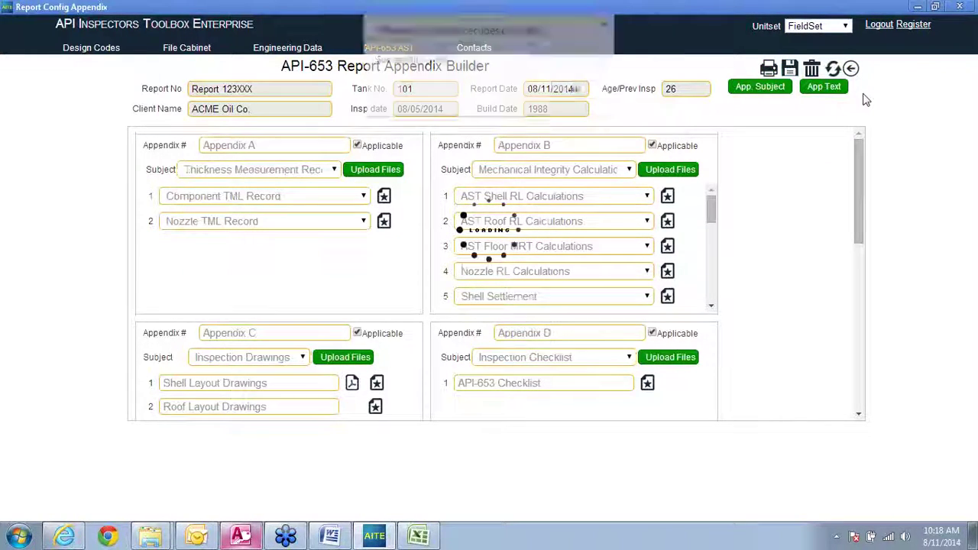
left_click(592, 94)
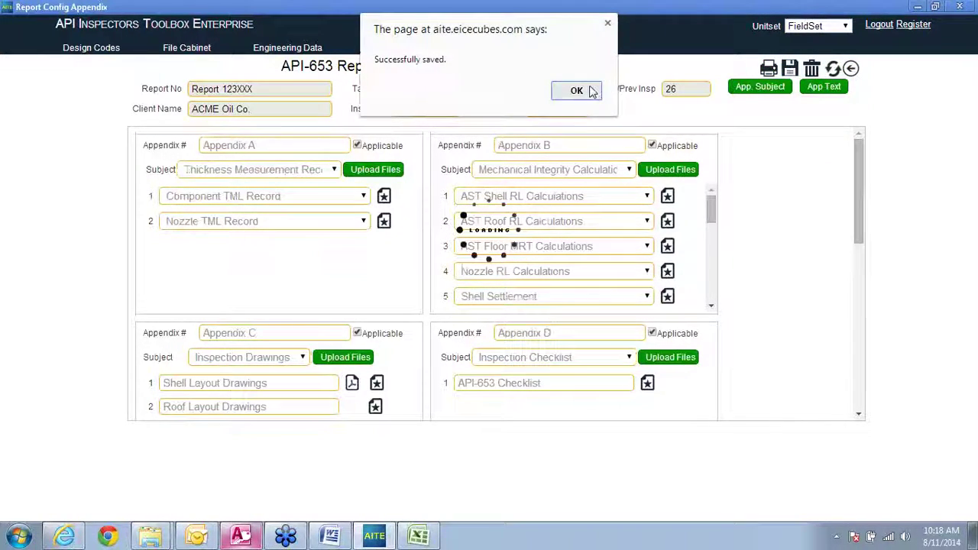
left_click(851, 70)
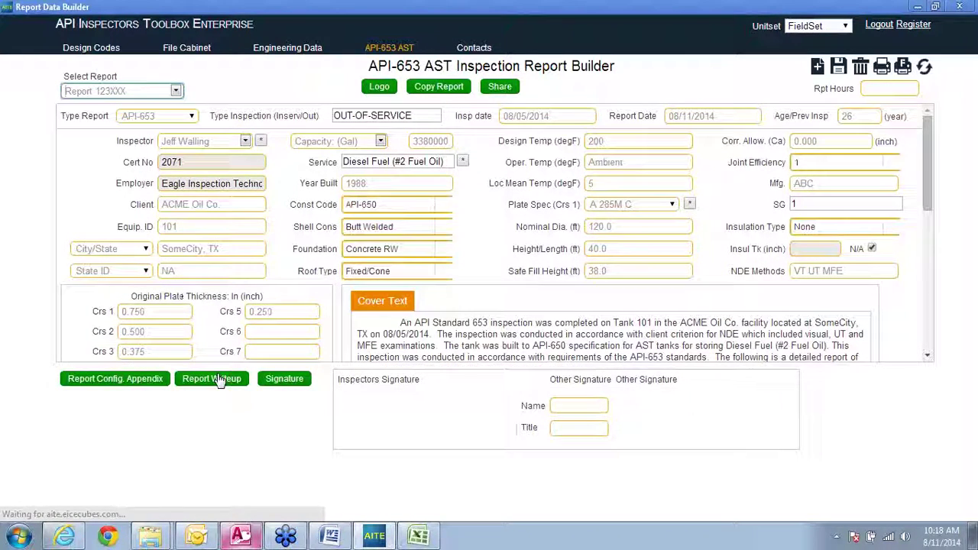
left_click(219, 380)
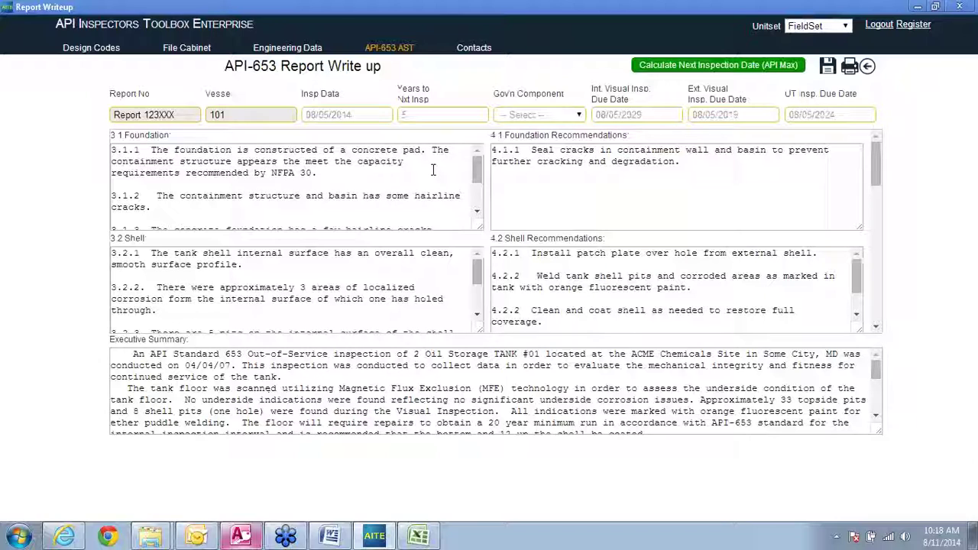
Step: Read through the section 3.1 Foundation findings in the report write-up
left_click(421, 165)
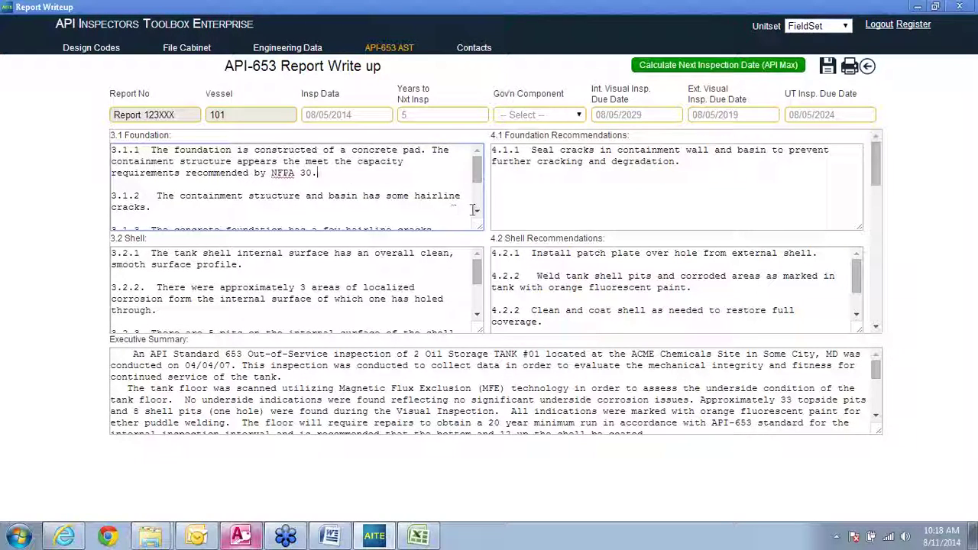
scroll(478, 216, "down", 2)
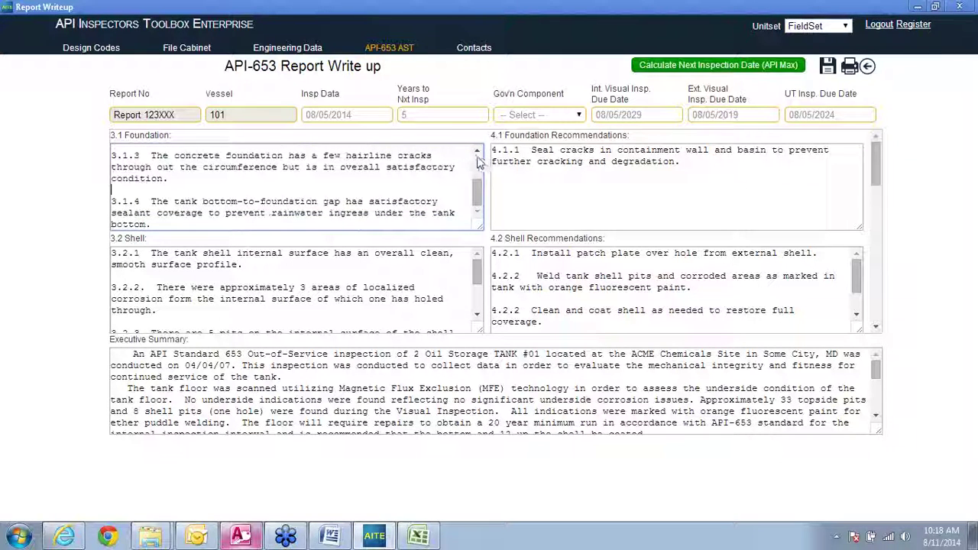
scroll(475, 157, "up", 3)
left_click(398, 185)
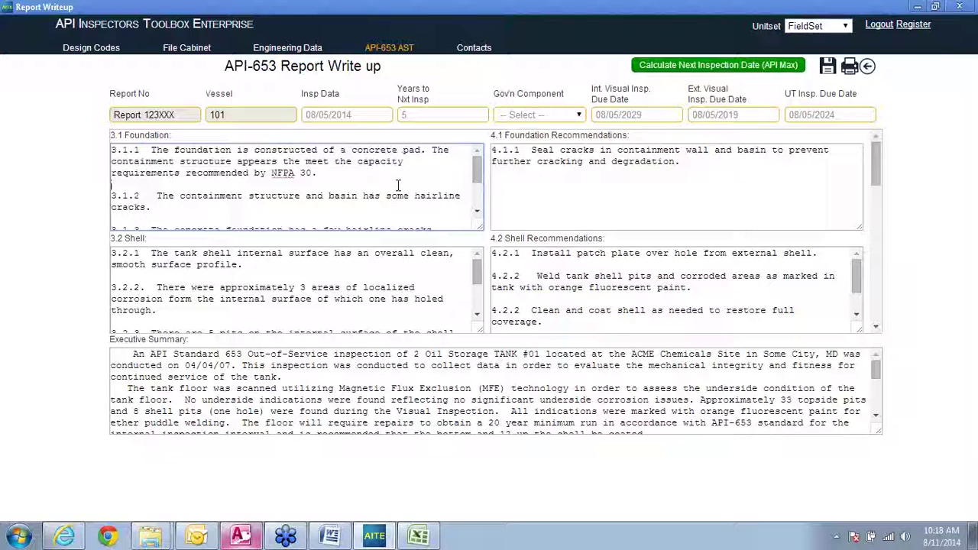
left_click_drag(152, 150, 370, 197)
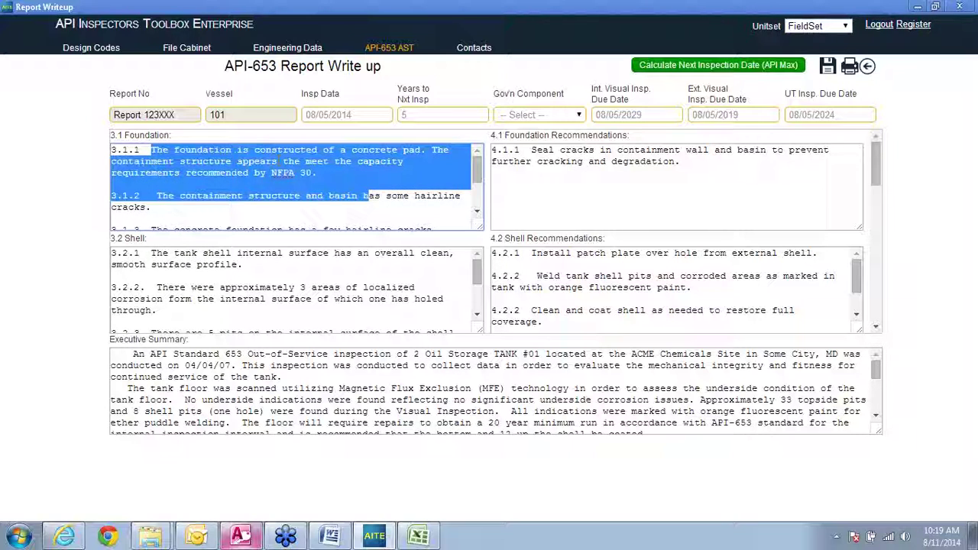
left_click(327, 170)
Step: Replace the text of foundation recommendation 4.1.1 with "Overwrite it" and save the write-up
left_click_drag(692, 162, 536, 150)
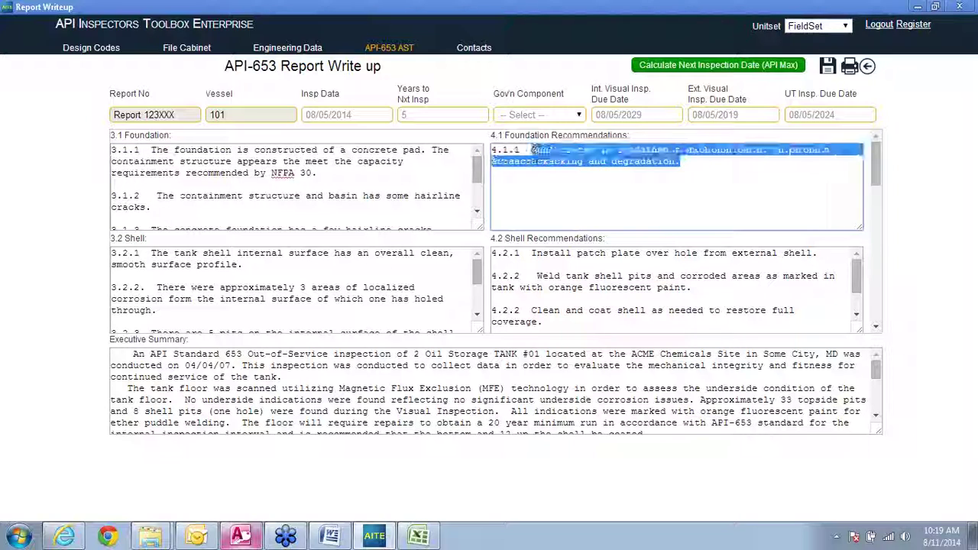
type("Overwri")
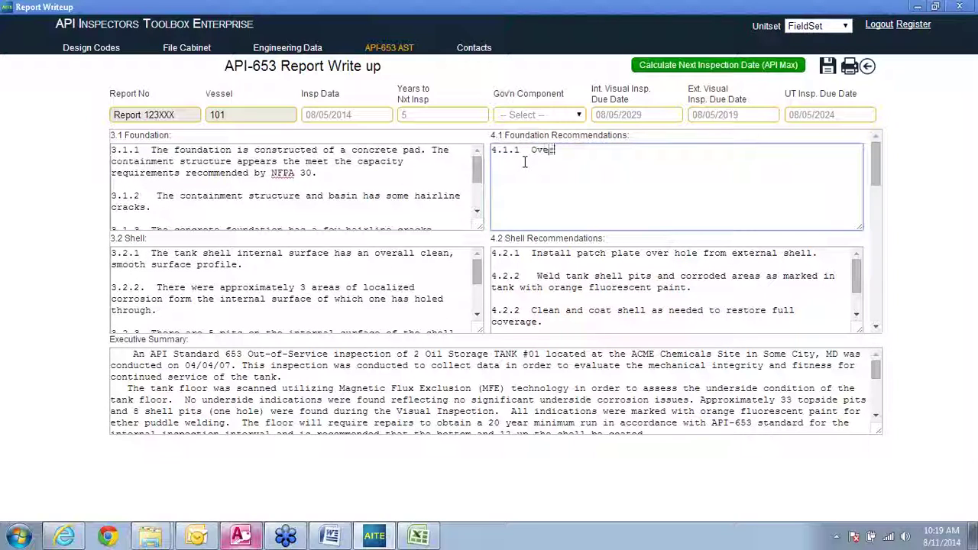
type("te it")
left_click(827, 67)
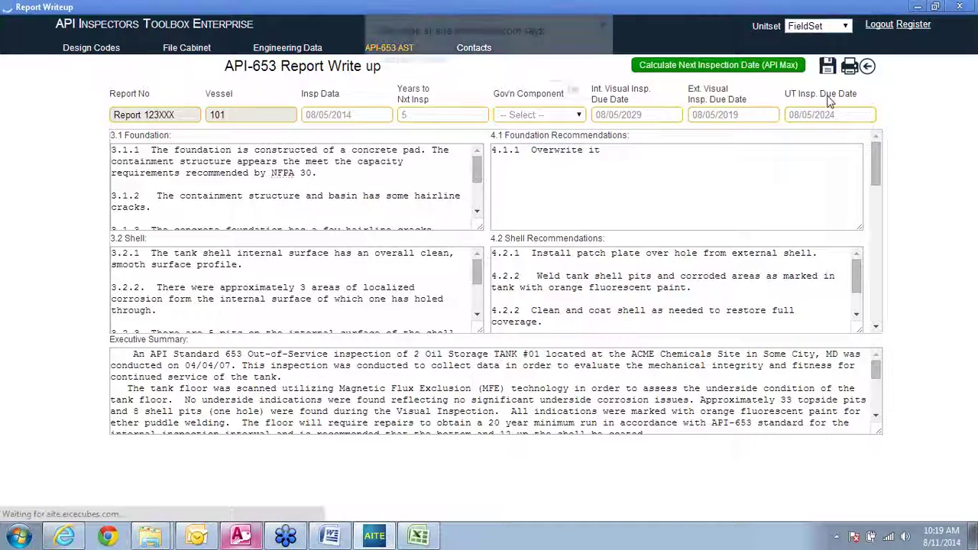
left_click(573, 91)
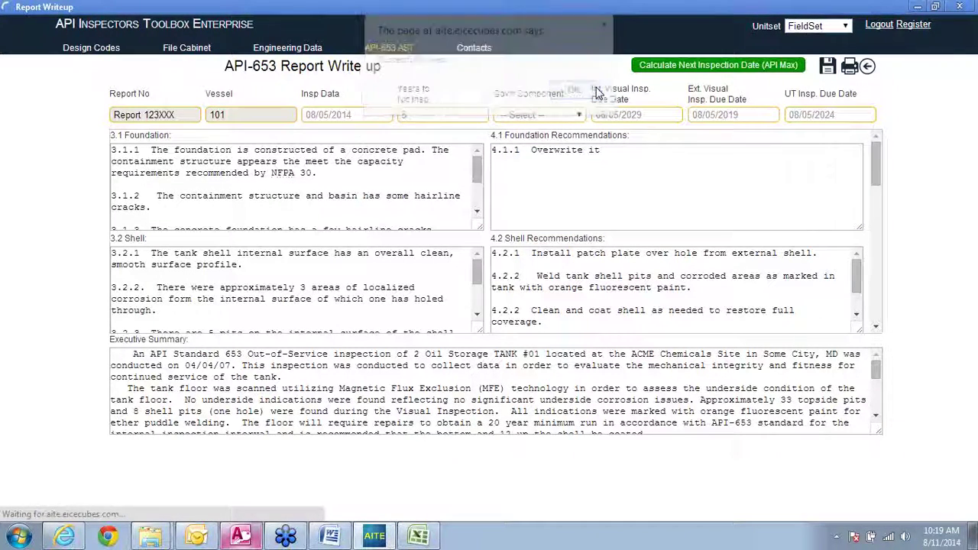
Step: Review the foundation entries and read the Executive Summary through to its required next inspections
left_click_drag(151, 150, 459, 174)
left_click_drag(531, 150, 627, 203)
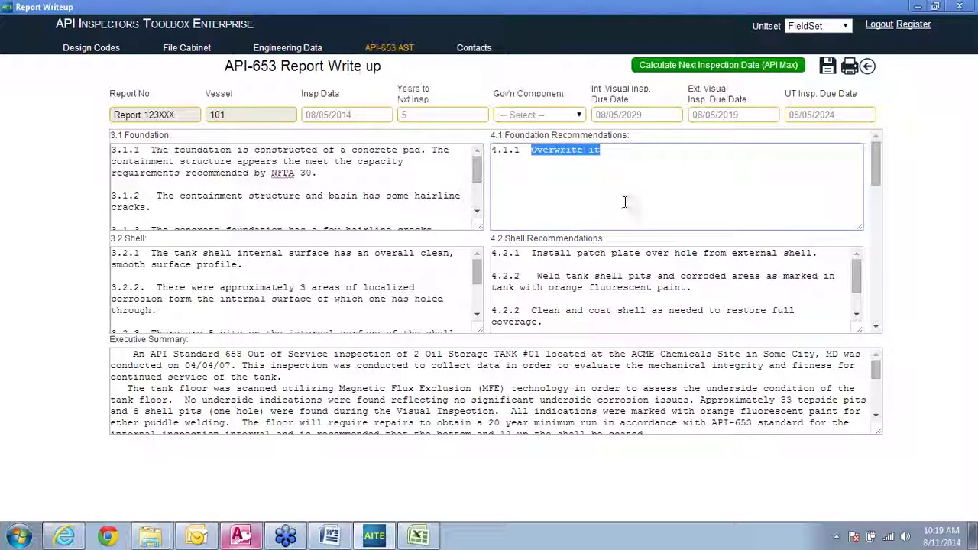
triple_click(134, 354)
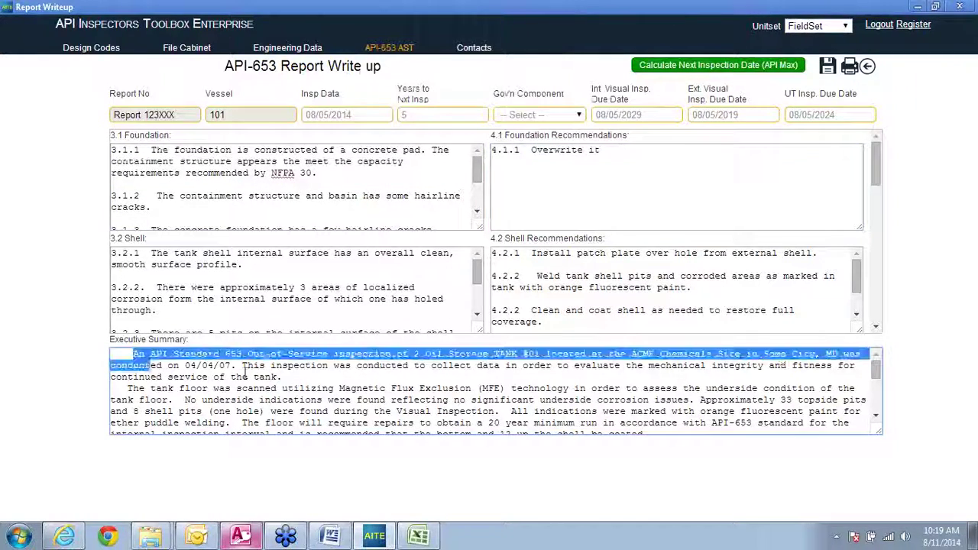
left_click(876, 417)
left_click(876, 419)
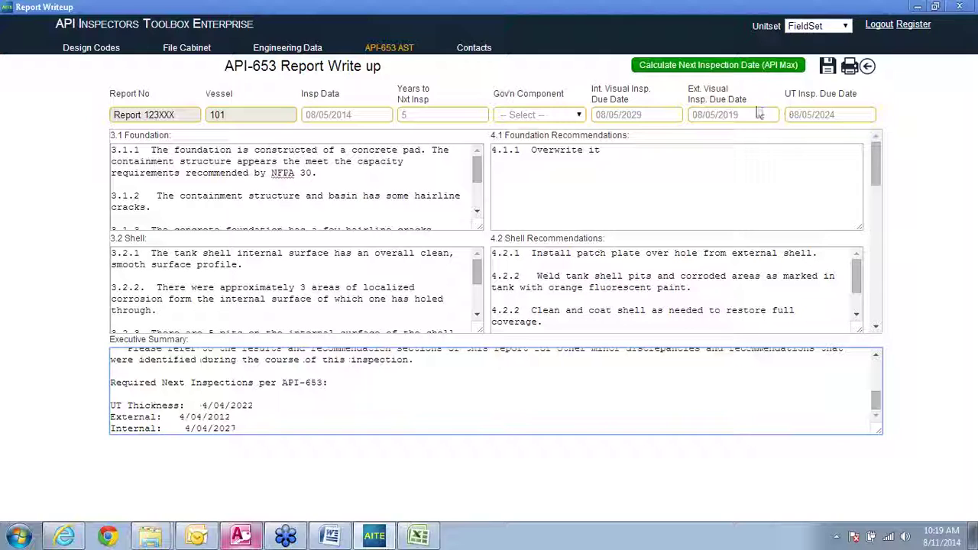
Step: Calculate the next inspection dates using the API maximum and check the internal visual inspection due date
left_click(698, 68)
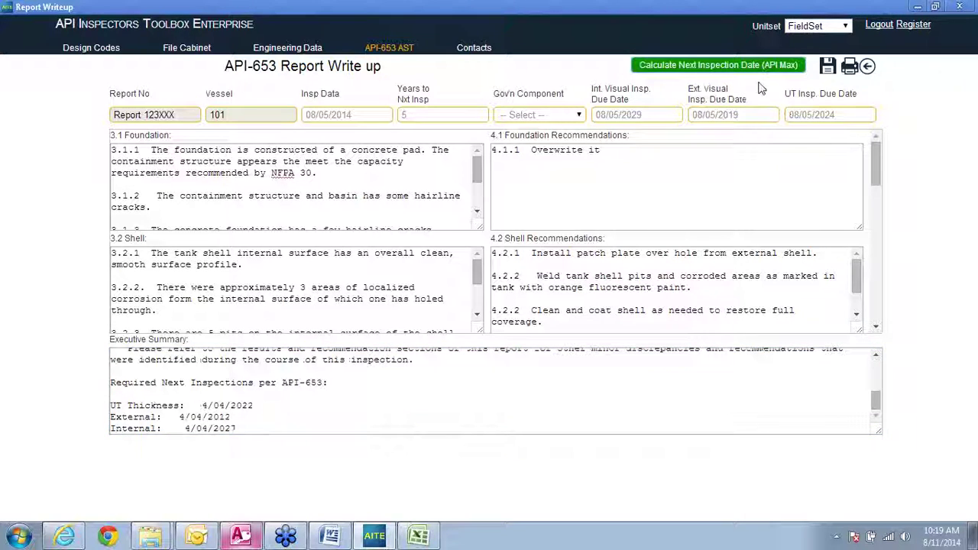
left_click(651, 114)
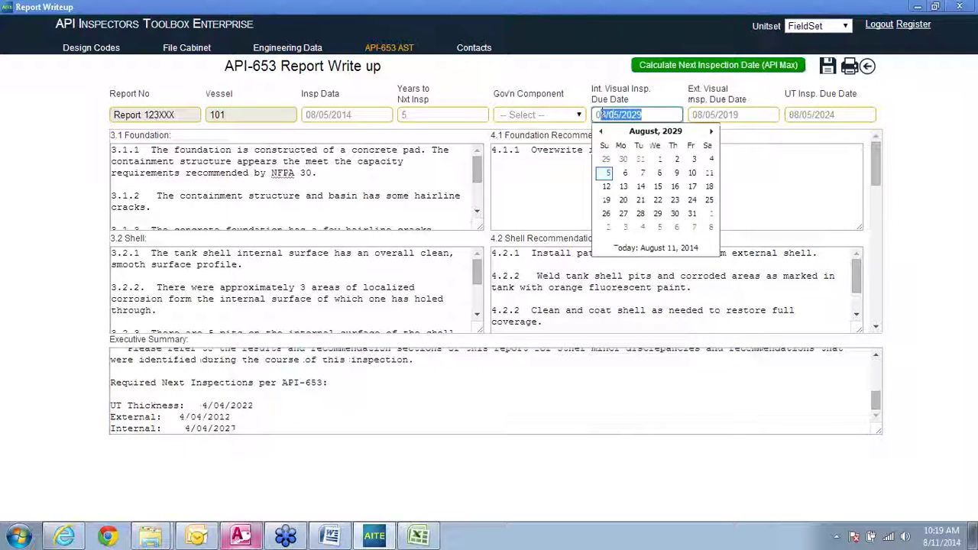
left_click(772, 176)
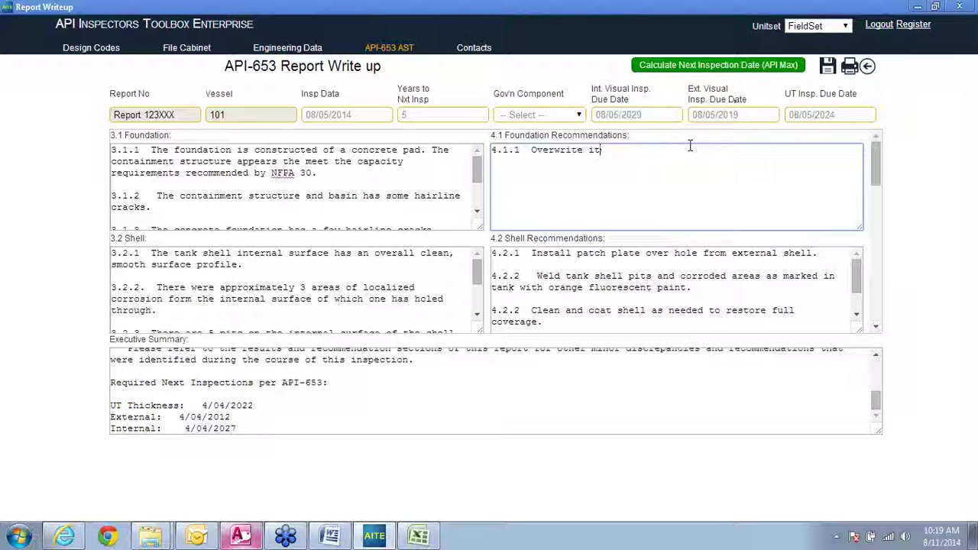
Step: Try to set the internal visual inspection due date to 2/33/2015
left_click_drag(657, 116, 593, 114)
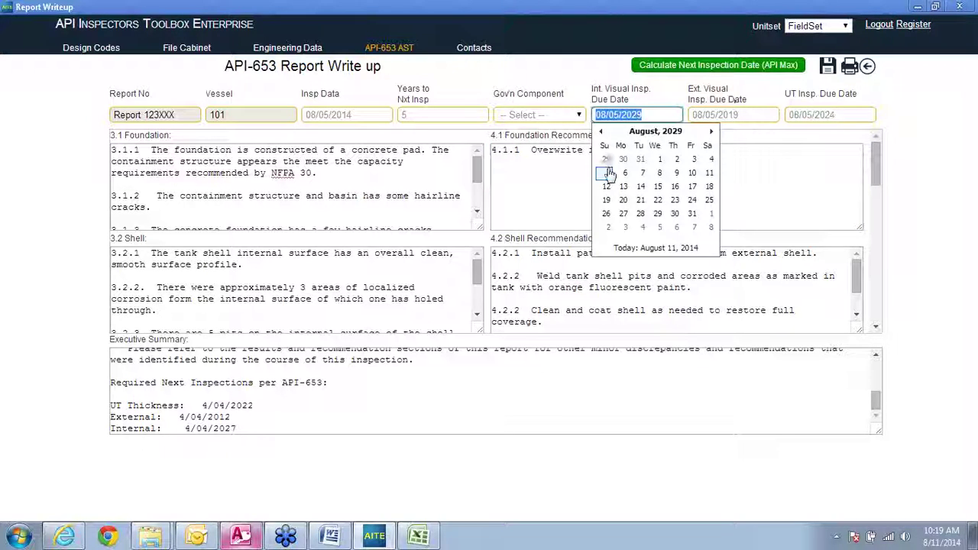
type("2")
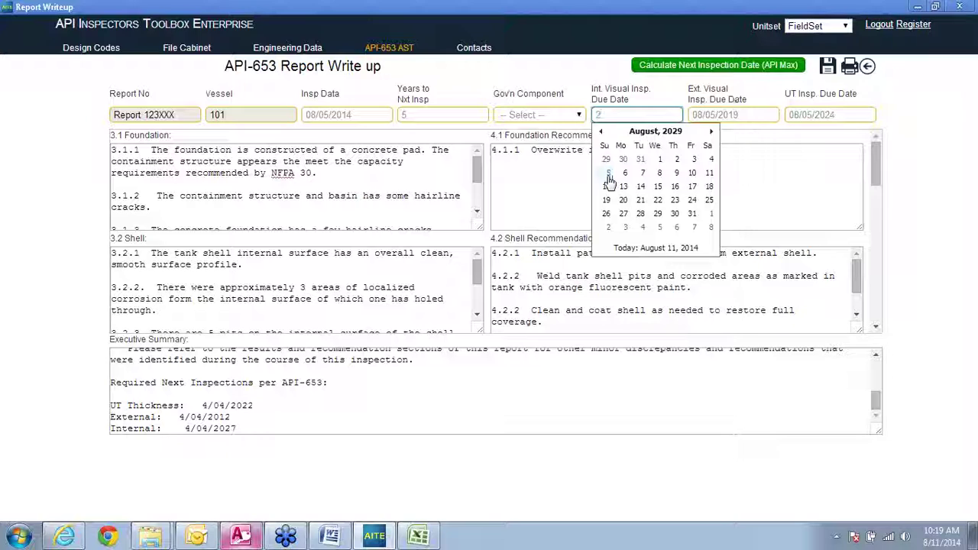
type("/33")
type("/26")
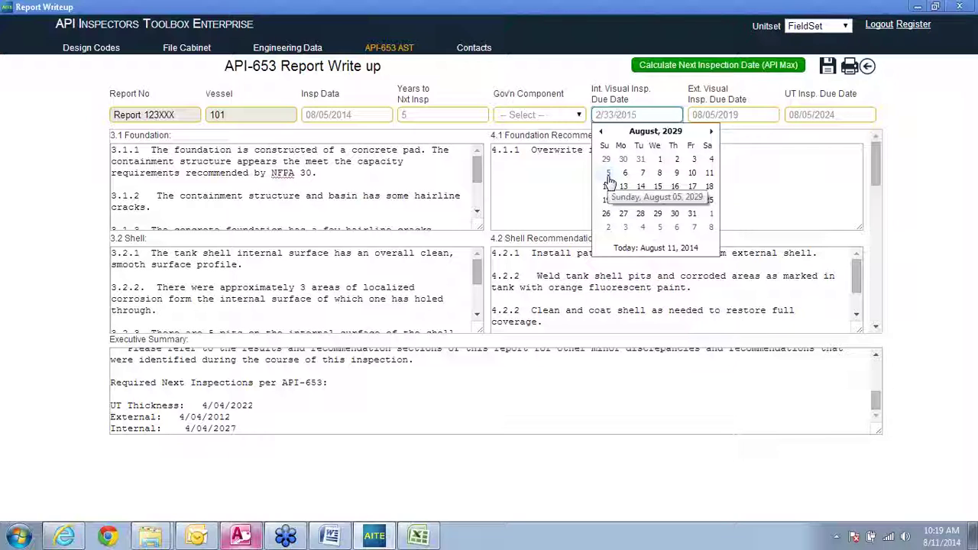
left_click(583, 114)
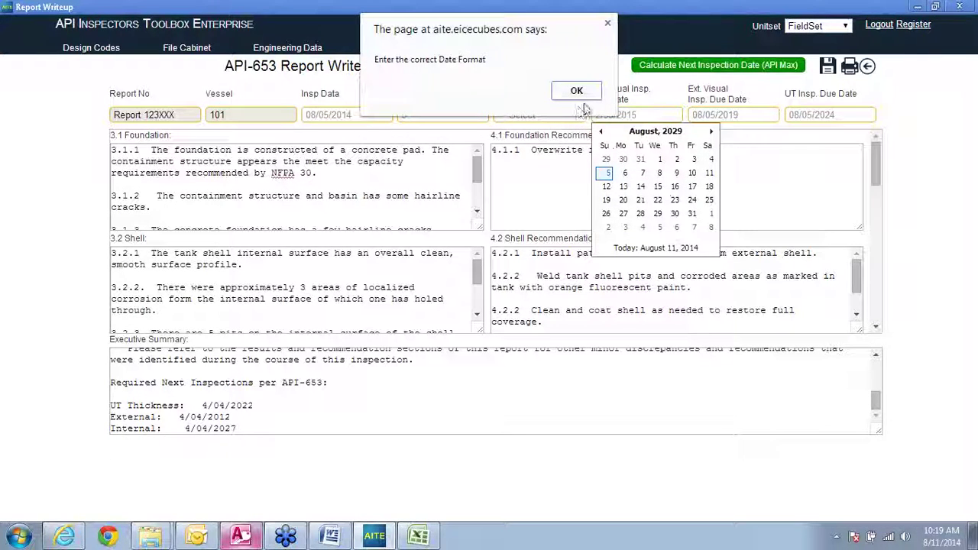
left_click(739, 114)
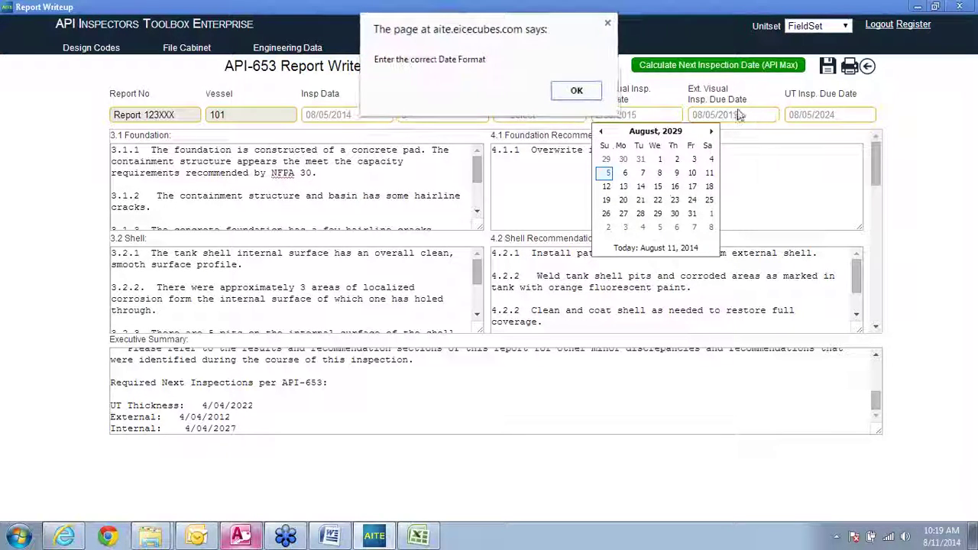
left_click(574, 91)
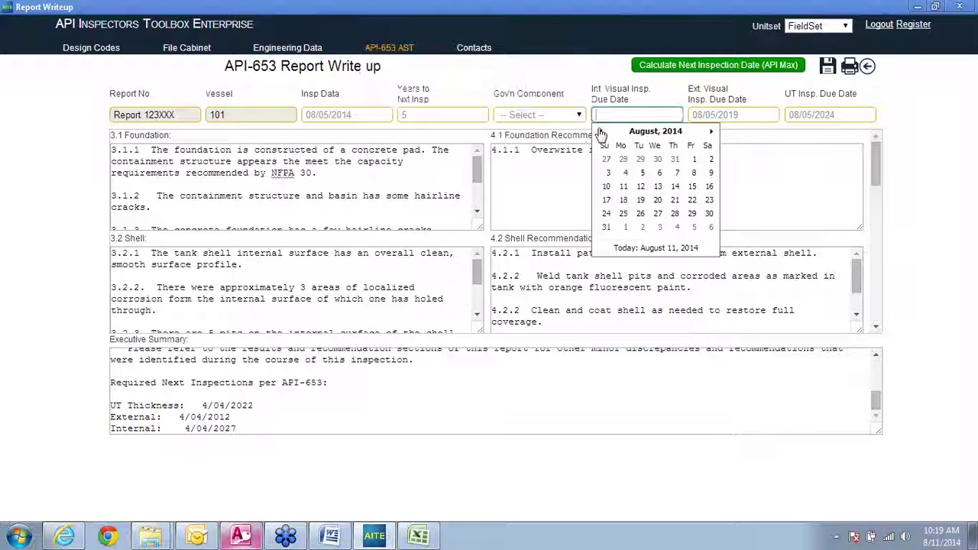
Step: Set the internal visual inspection due date to 9/5/2014 and the governing component to Shell, and save the write-up
type("9/5/2014")
left_click(746, 115)
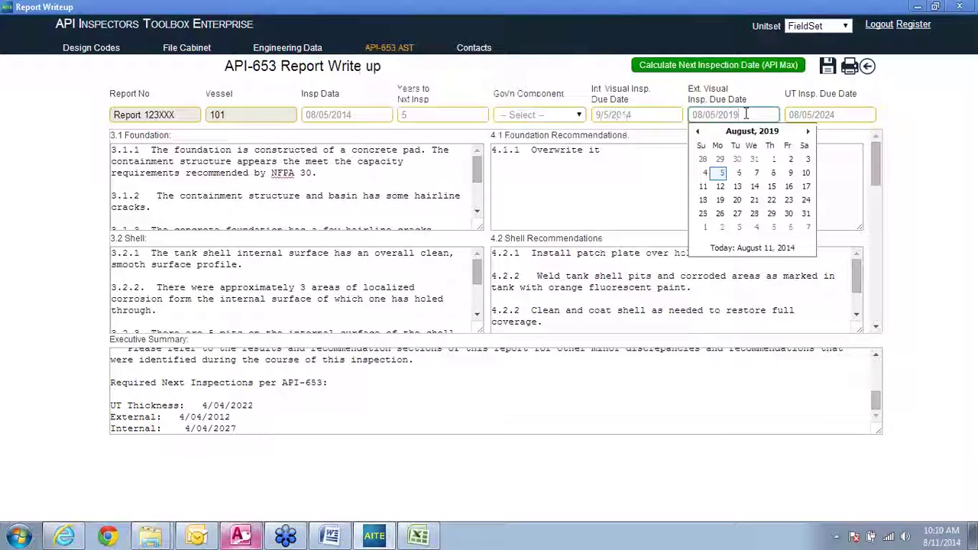
left_click(539, 115)
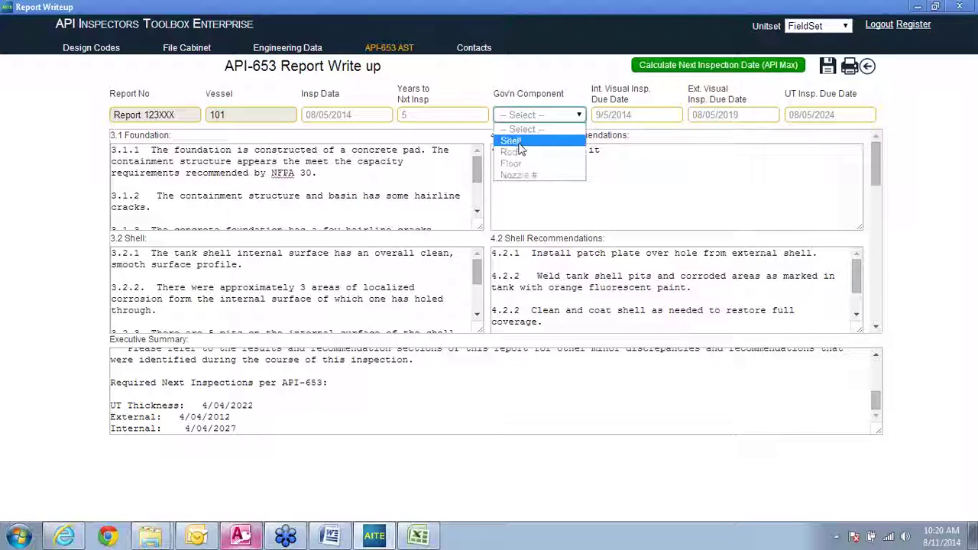
left_click(512, 142)
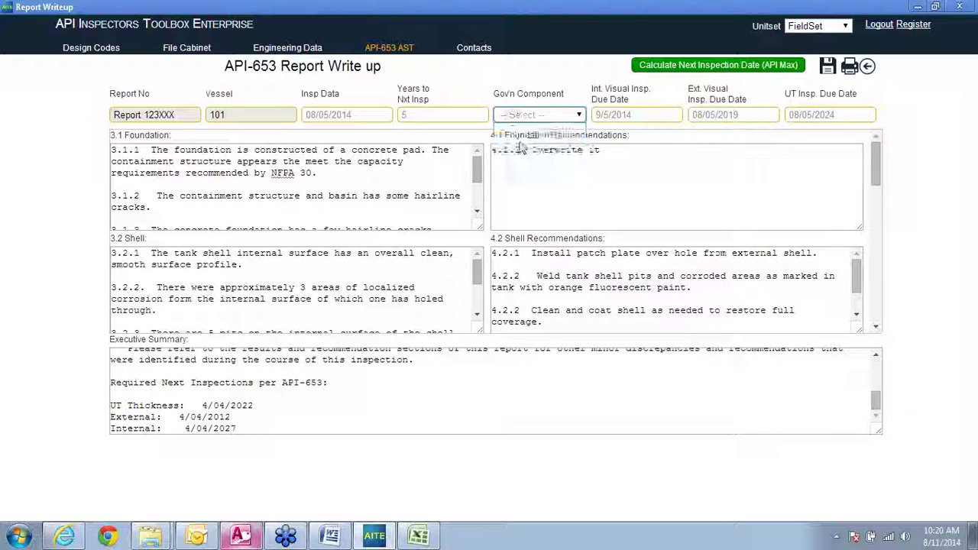
left_click(828, 68)
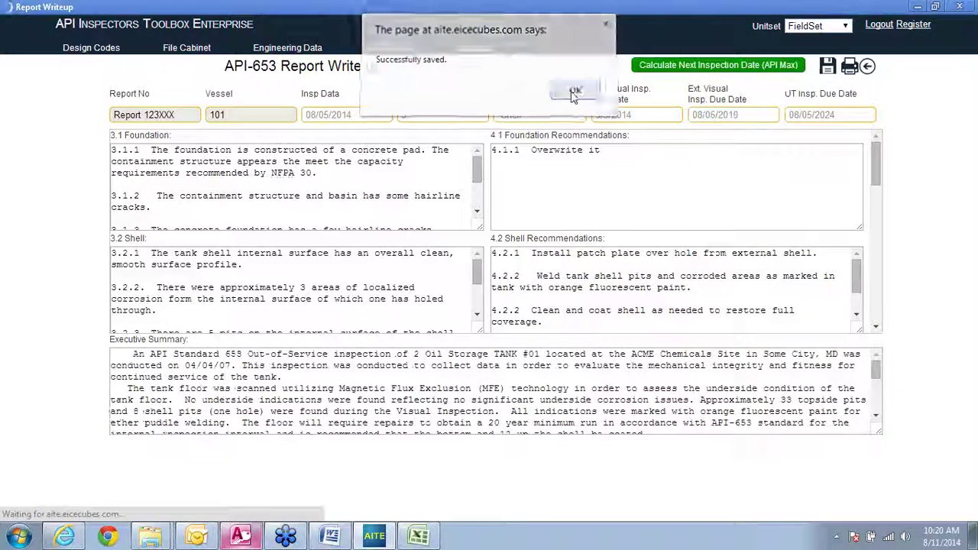
left_click(573, 90)
Step: Check the internal visual due date and the years to next inspection, and save the write-up again
left_click(655, 115)
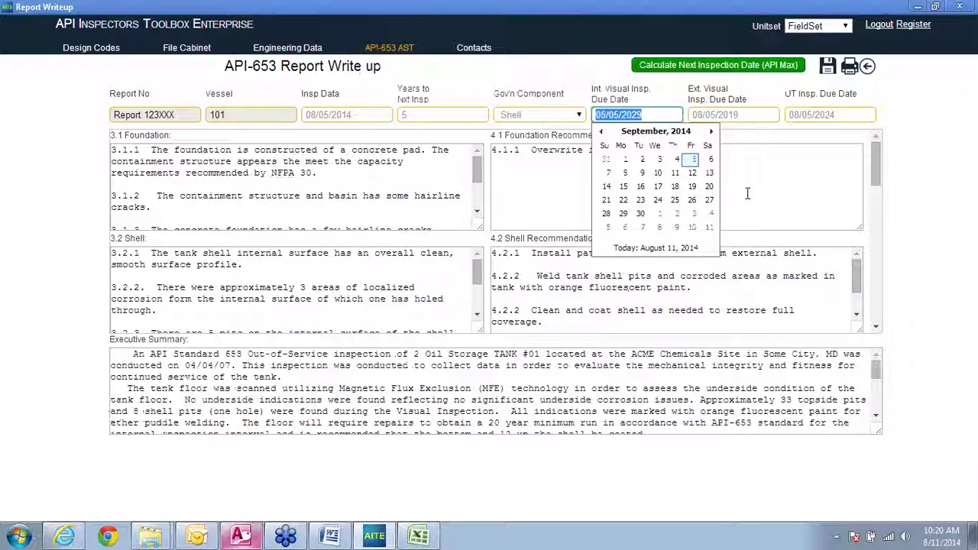
left_click(650, 114)
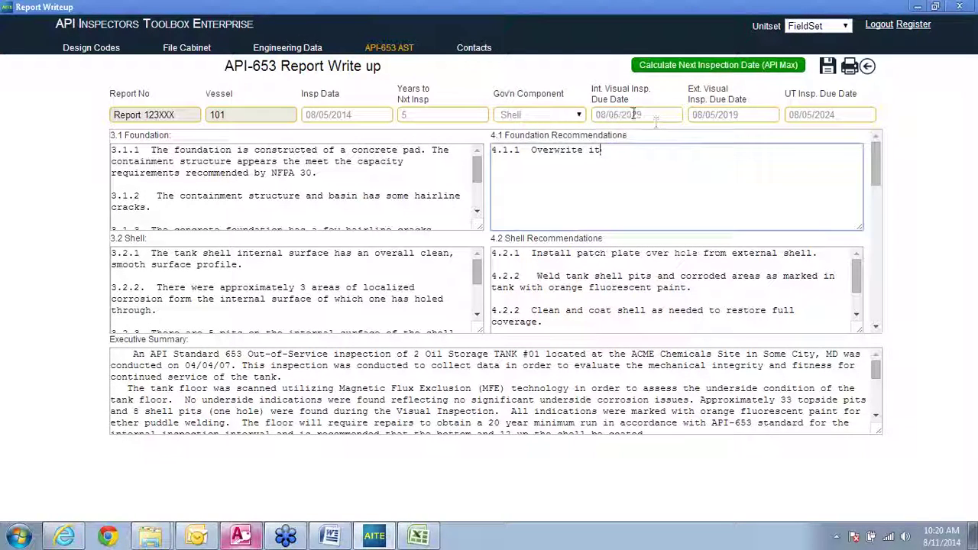
left_click(756, 175)
left_click(455, 117)
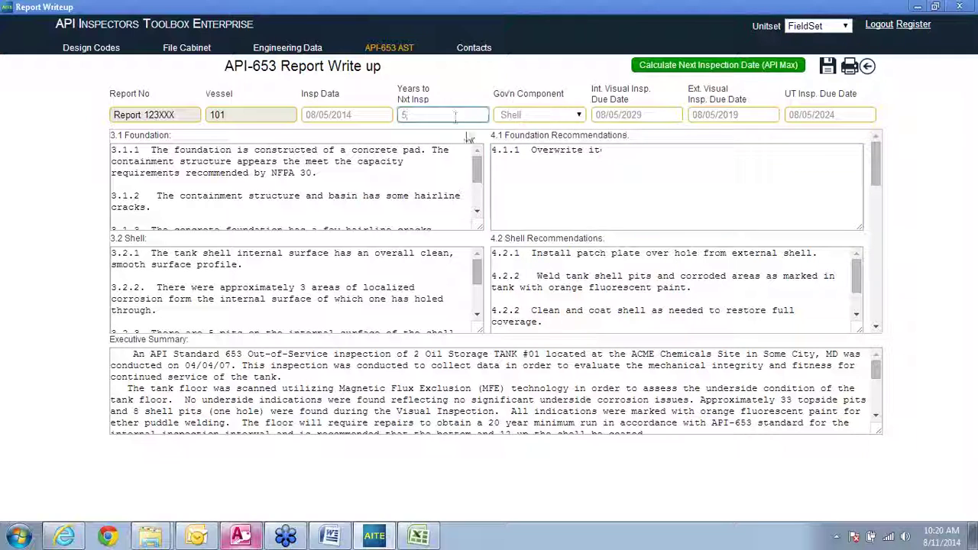
left_click(828, 66)
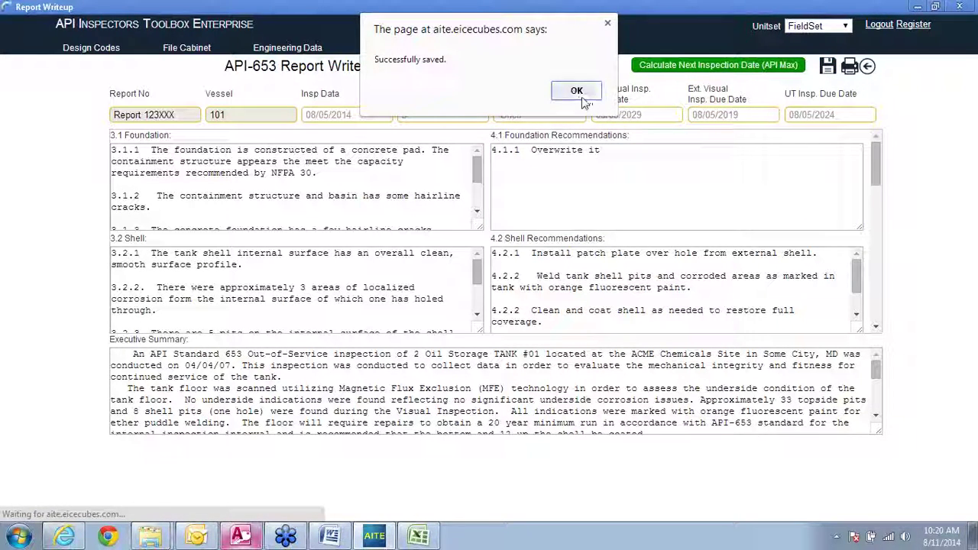
left_click(576, 91)
Step: Review the UT thickness, external and internal next inspection dates at the end of the Executive Summary
scroll(877, 421, "down", 10)
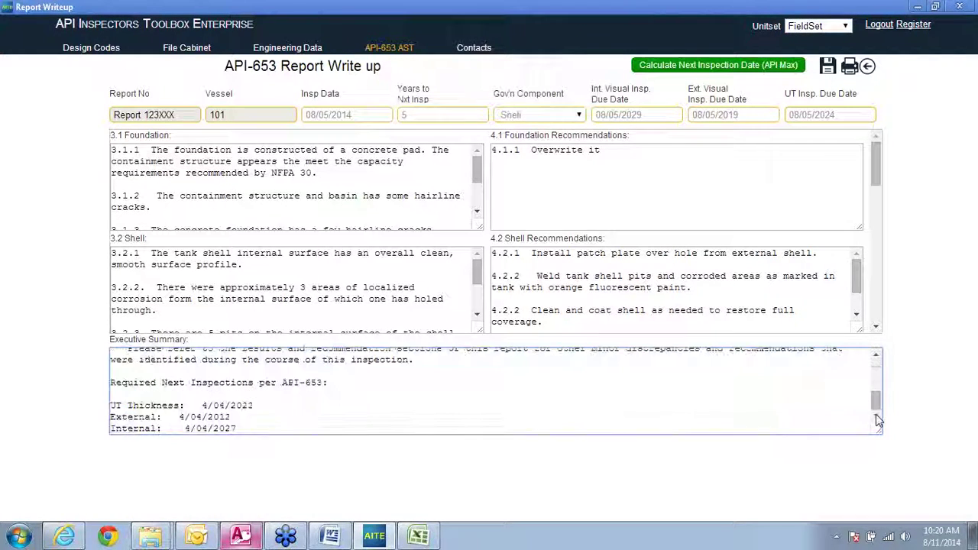
double_click(249, 405)
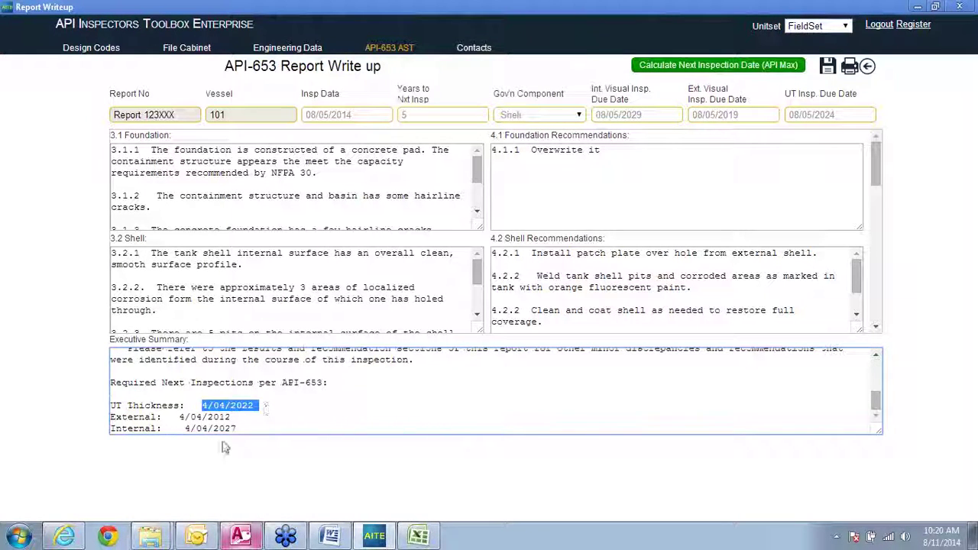
left_click_drag(180, 418, 238, 429)
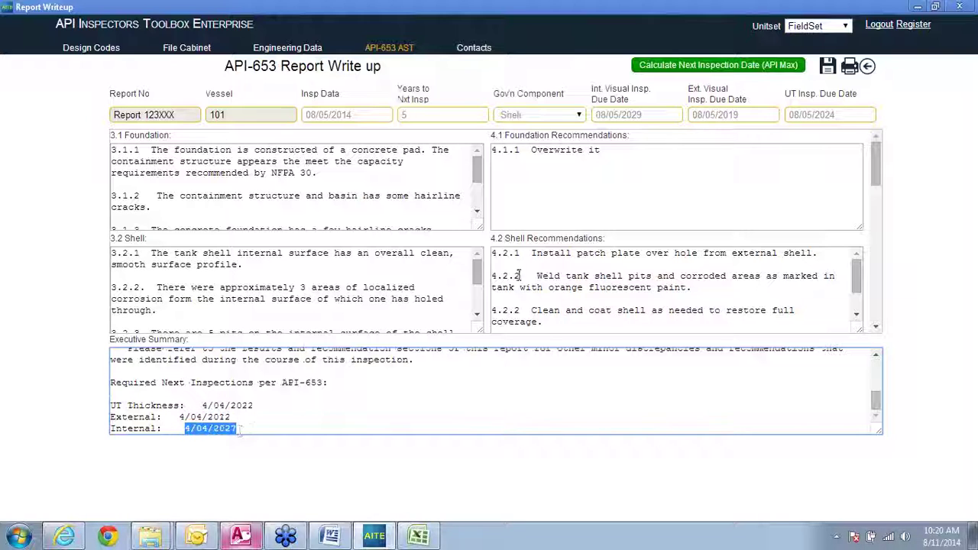
left_click(571, 202)
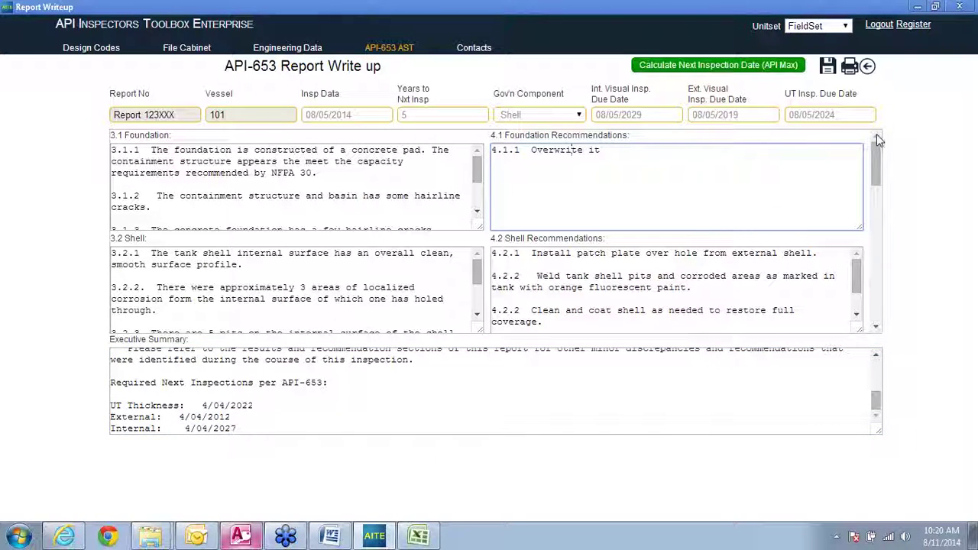
Step: Check the UT inspection due date, save the write-up, and return to the inspection report builder
left_click(851, 115)
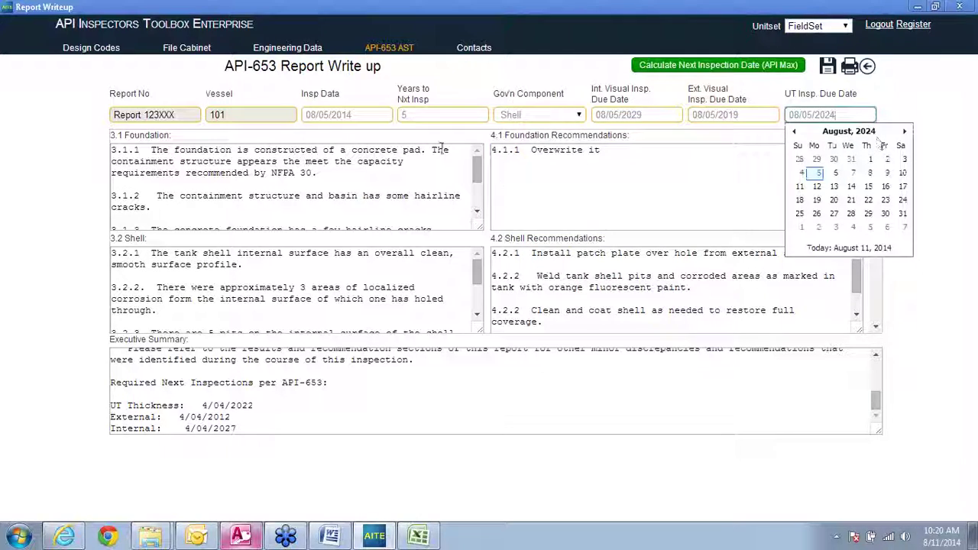
left_click(454, 113)
left_click(830, 66)
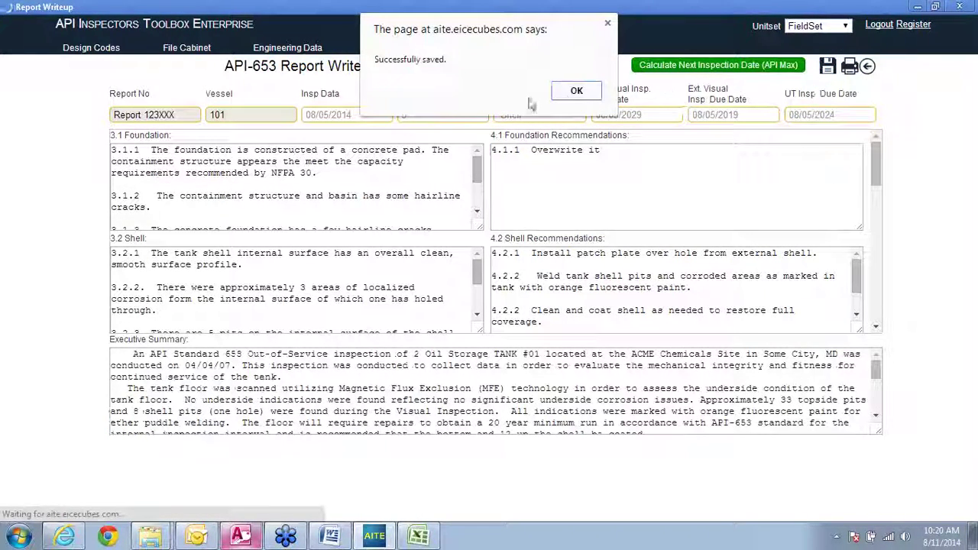
left_click(576, 91)
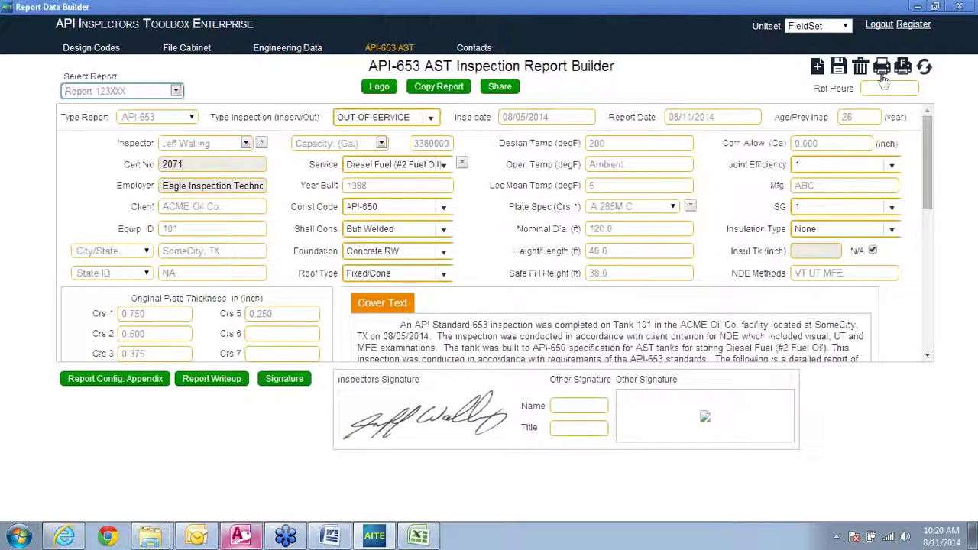
Step: Review the report's appendix configuration through Appendix F and return to the inspection report builder
mouse_move(883, 69)
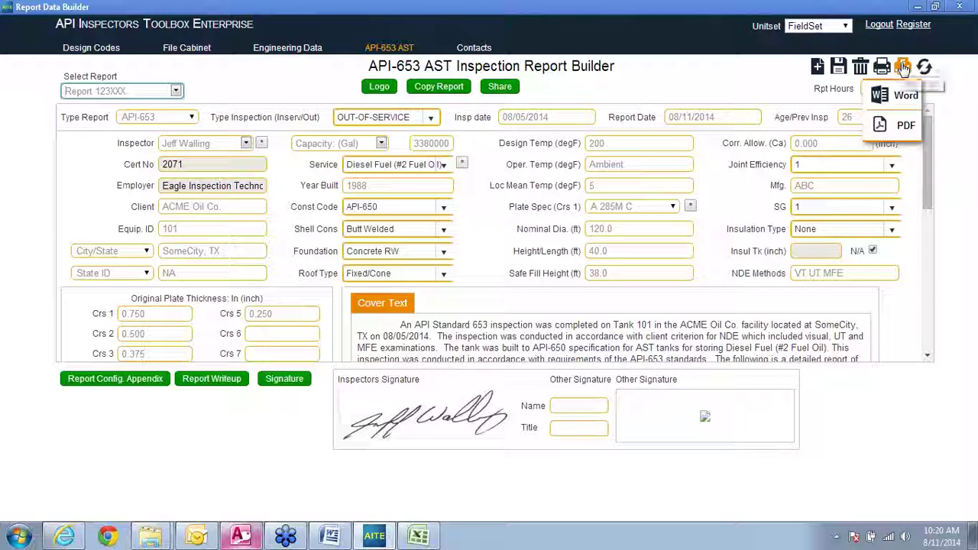
left_click(141, 388)
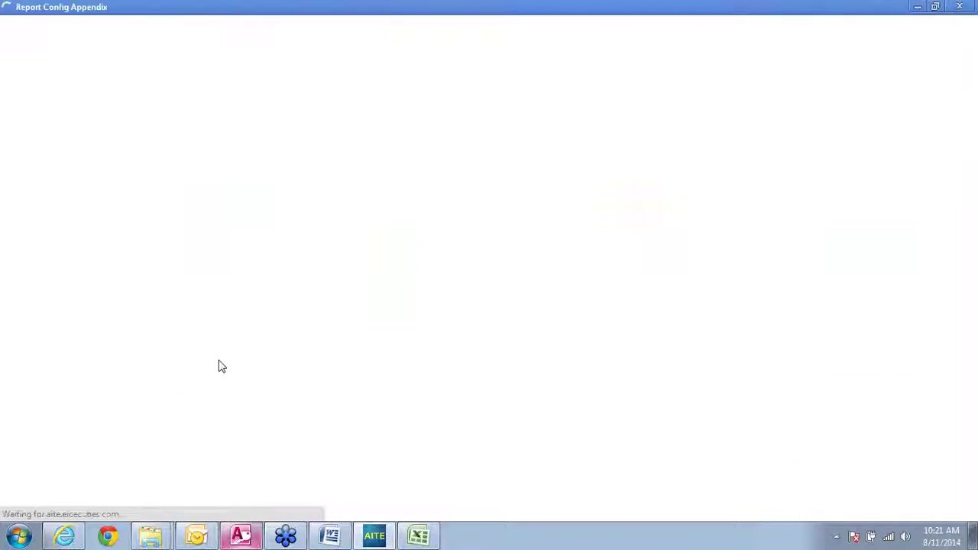
scroll(864, 395, "down", 3)
scroll(864, 395, "down", 2)
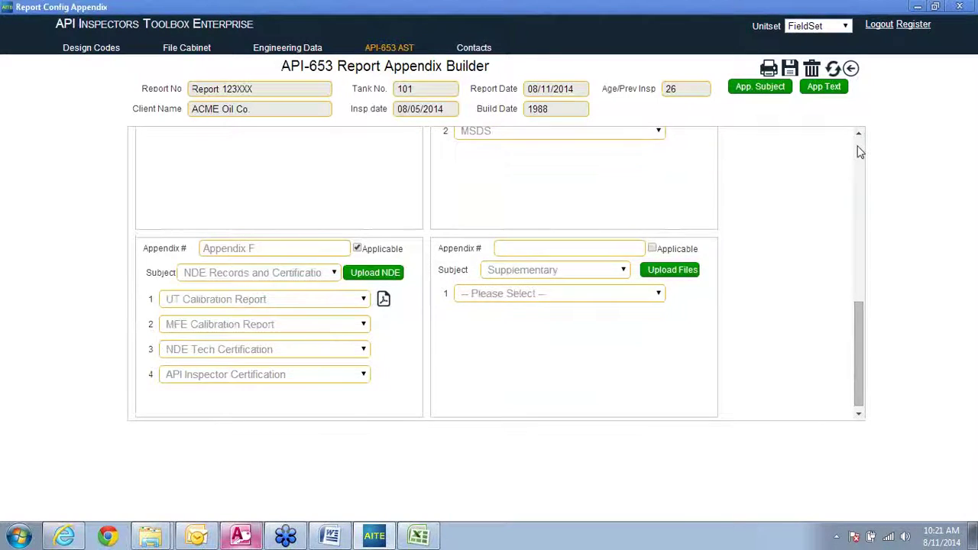
scroll(860, 152, "up", 5)
left_click(851, 68)
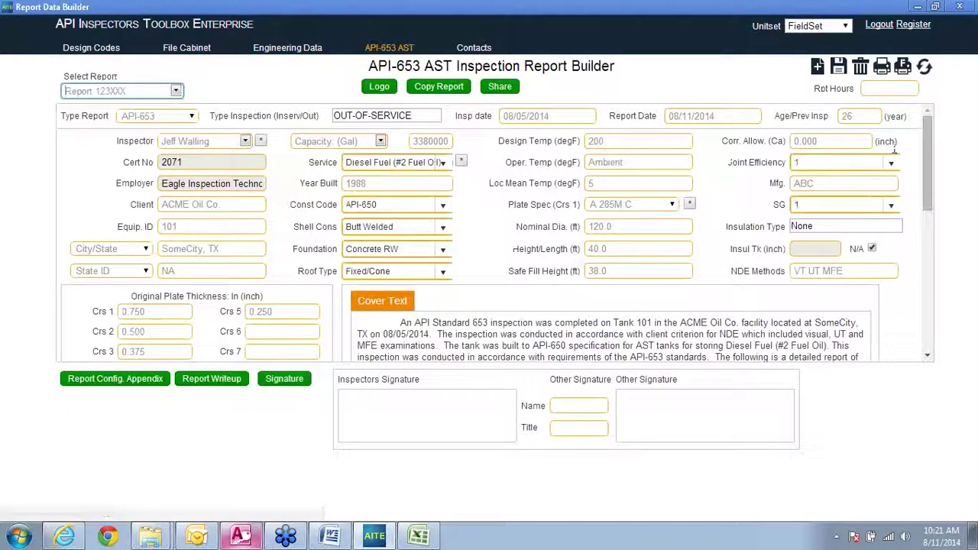
Step: Export the complete inspection report as a PDF and open the downloaded Report_123XXX.pdf
left_click(903, 66)
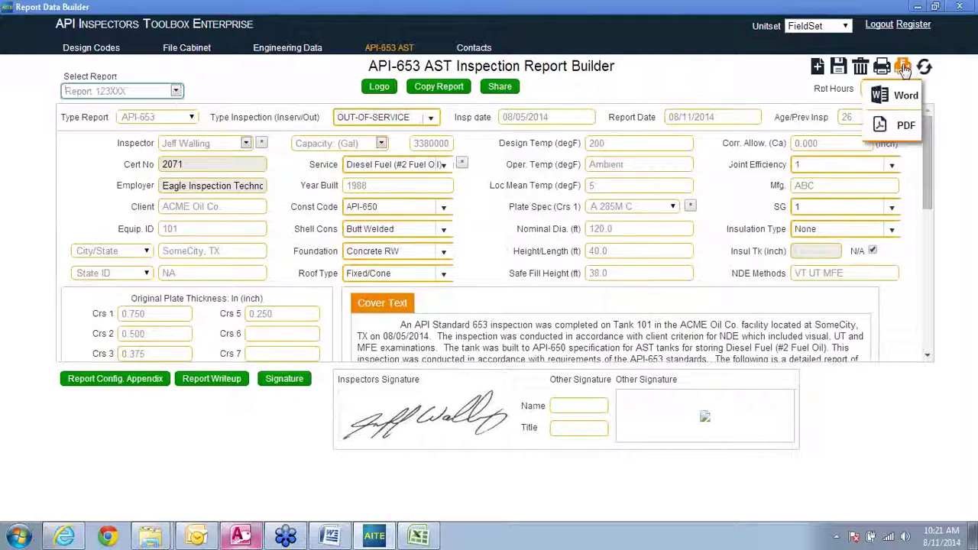
left_click(882, 126)
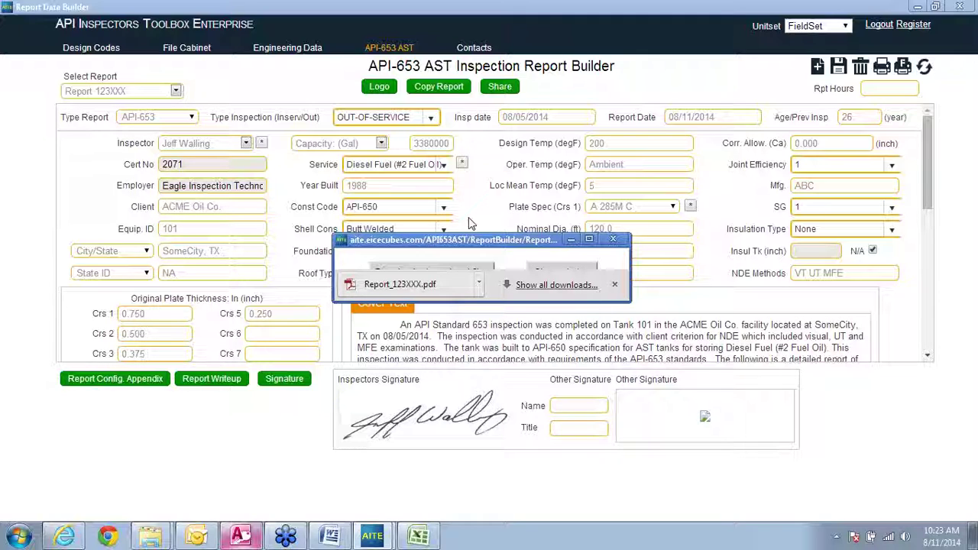
left_click(472, 288)
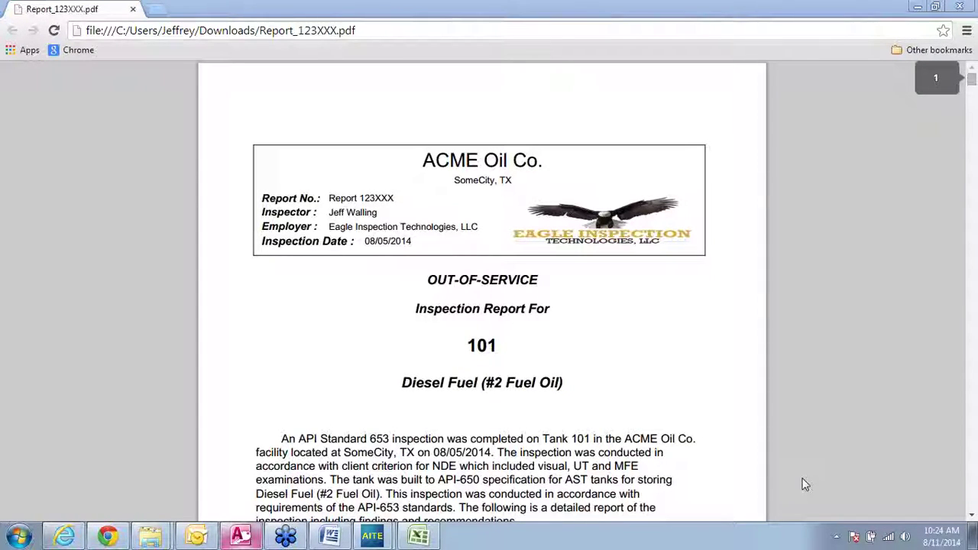
Step: Zoom out the PDF and review the report from the cover page through section 5.0 Ultrasonic Thickness Measurements
mouse_move(887, 493)
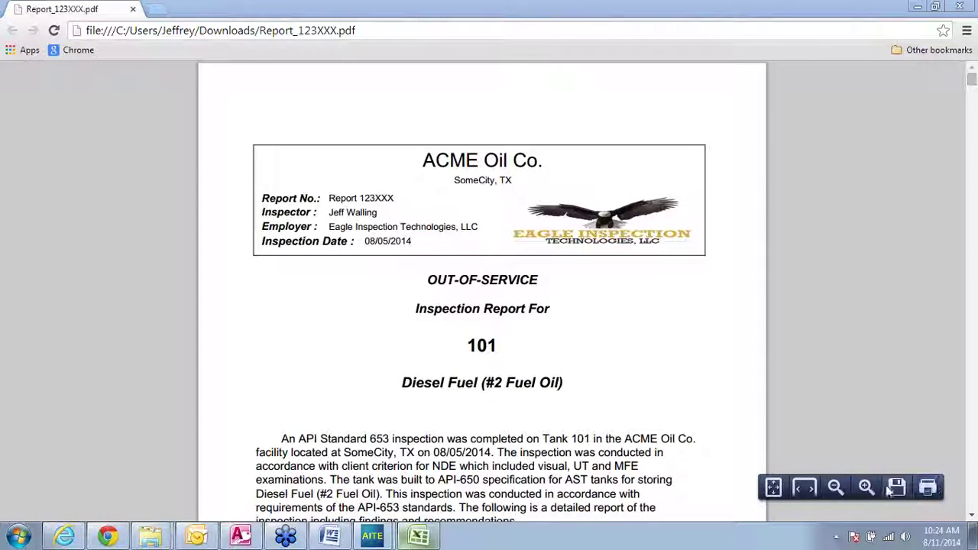
left_click(837, 490)
left_click(836, 490)
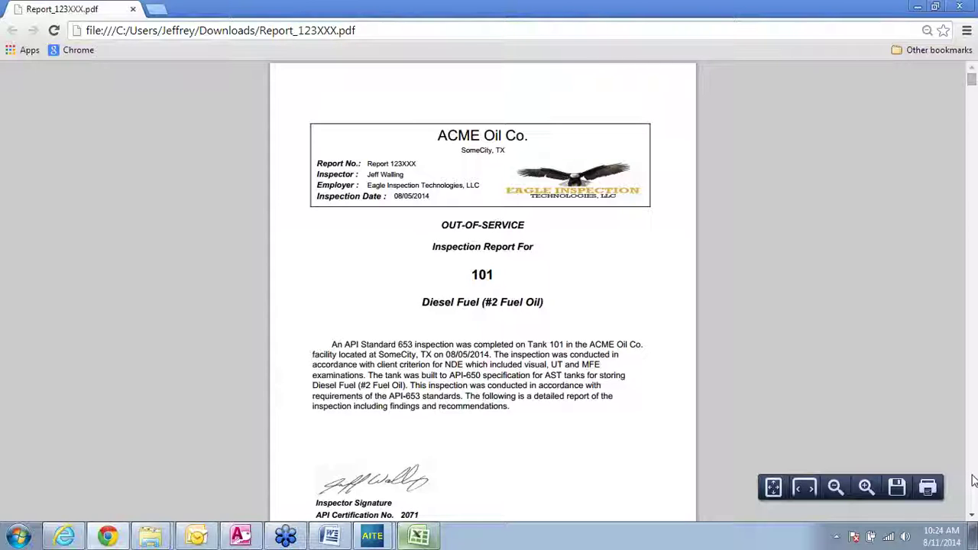
scroll(974, 480, "down", 8)
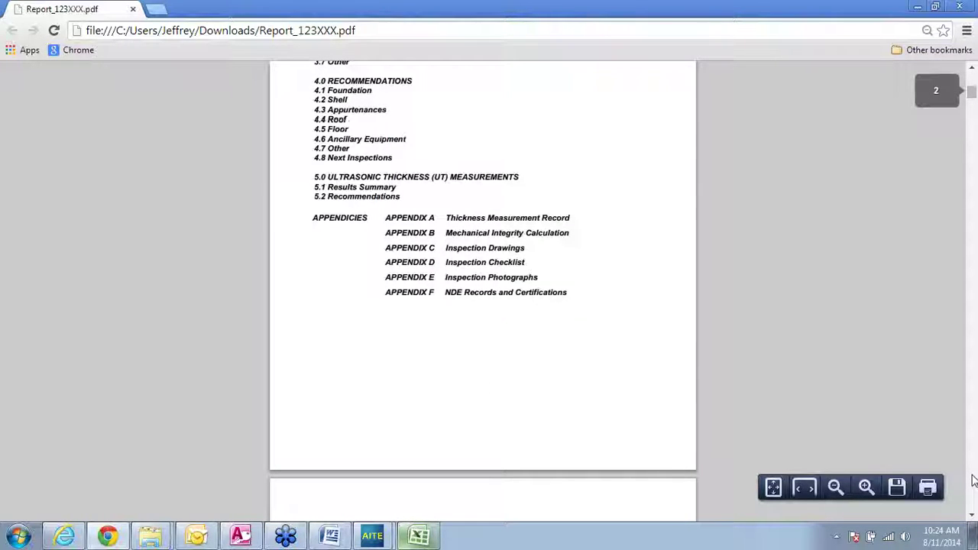
scroll(974, 480, "down", 5)
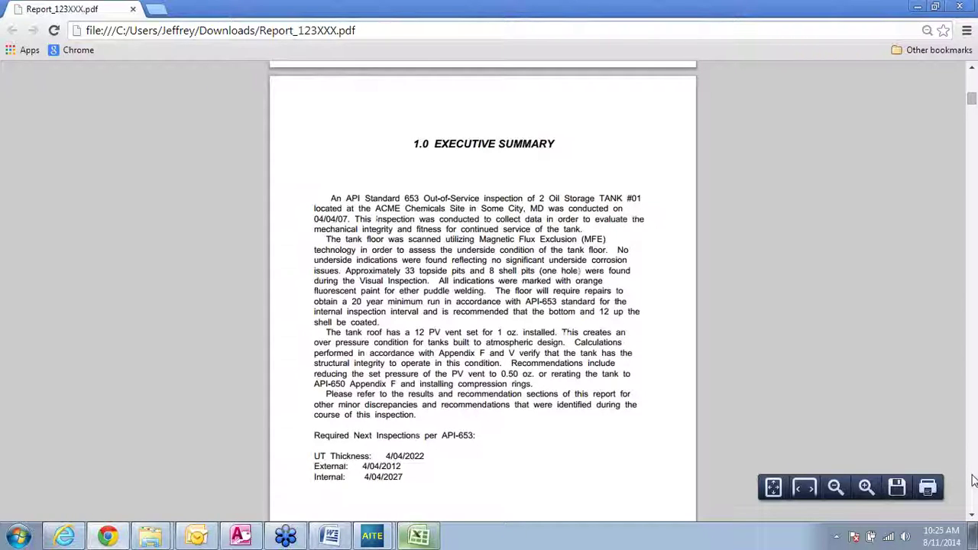
scroll(973, 480, "down", 9)
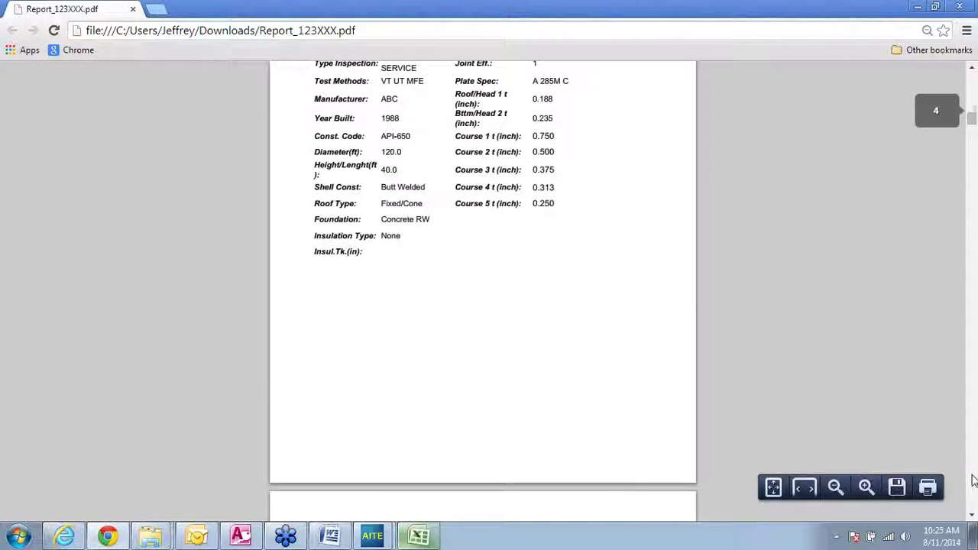
scroll(974, 480, "down", 10)
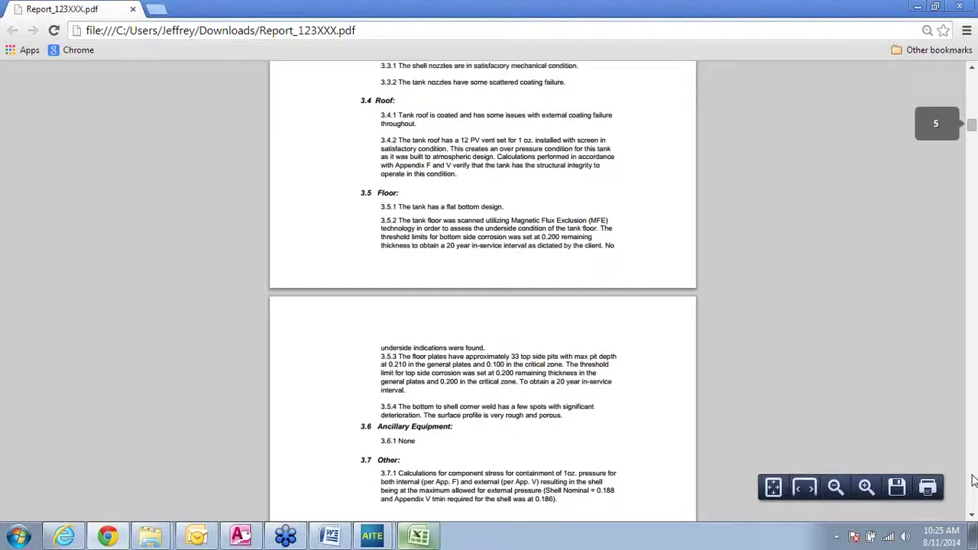
scroll(974, 480, "down", 12)
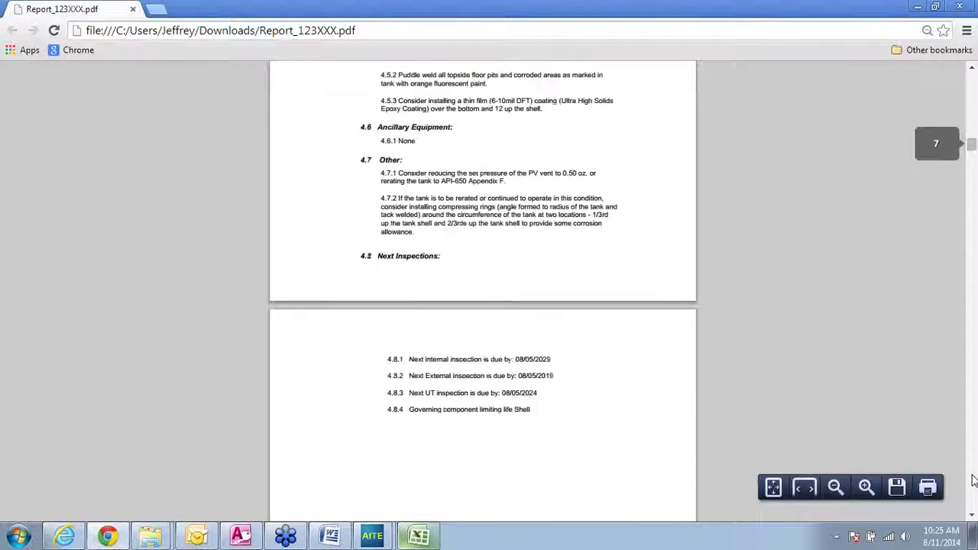
scroll(973, 480, "down", 8)
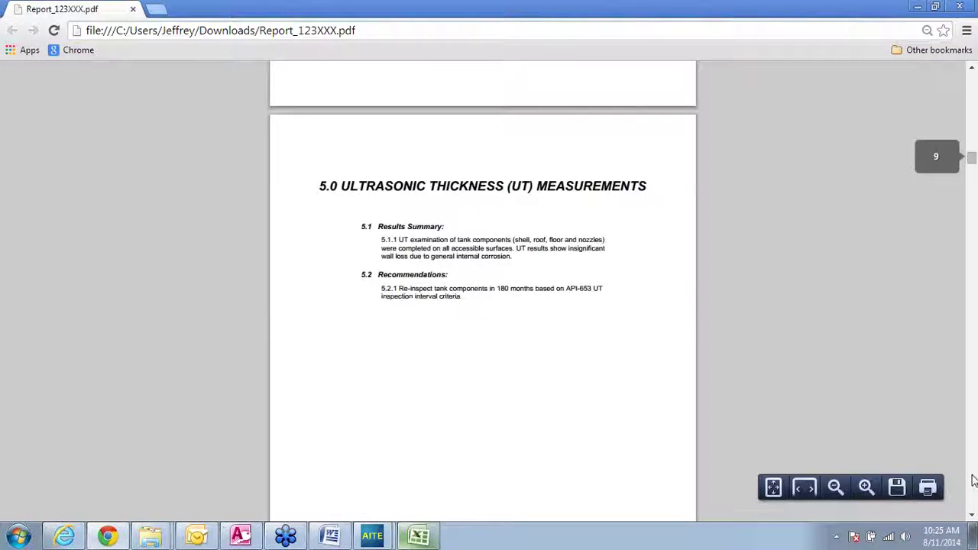
Step: Review Appendix A's component thickness measurement records and the Appendix B Mechanical Integrity Calculation contents page
scroll(974, 480, "down", 5)
scroll(973, 480, "down", 5)
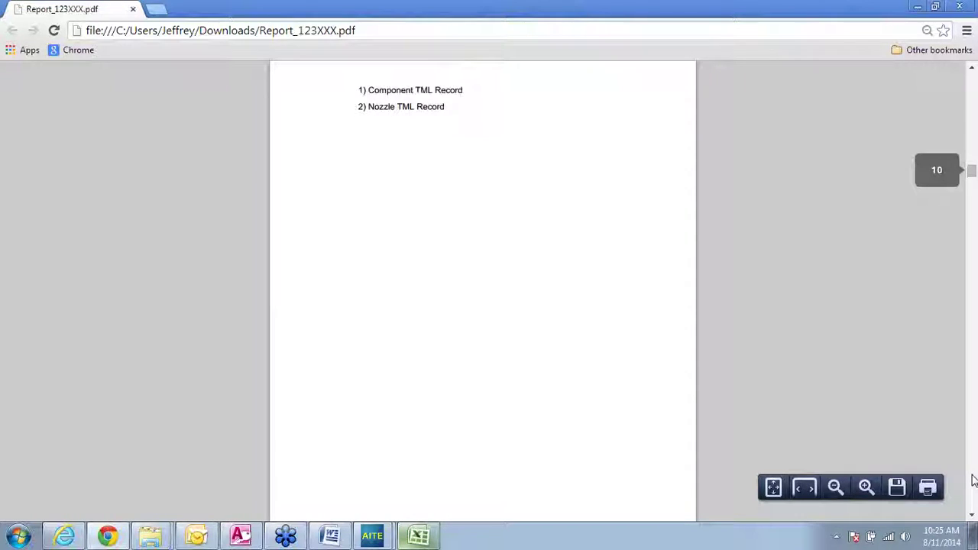
scroll(973, 480, "down", 5)
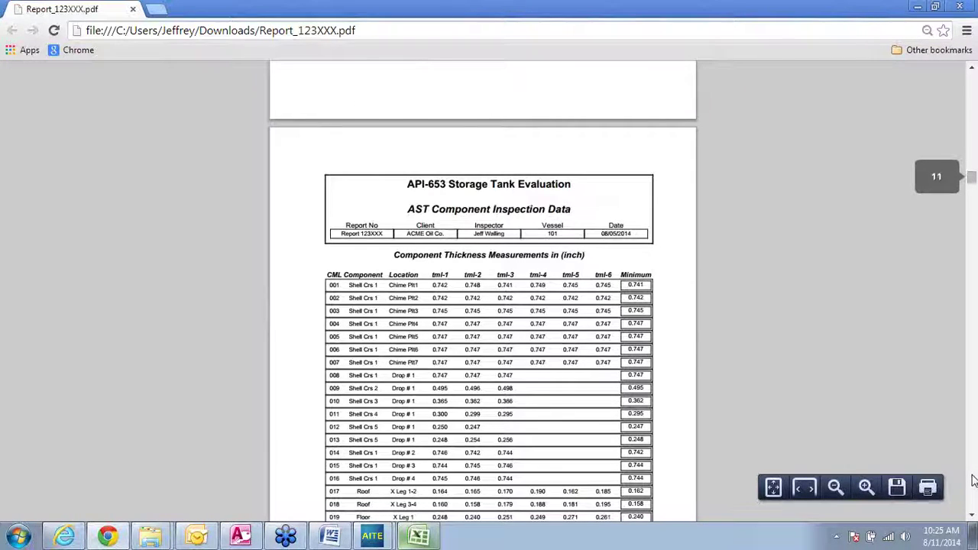
scroll(974, 480, "down", 8)
scroll(973, 480, "down", 5)
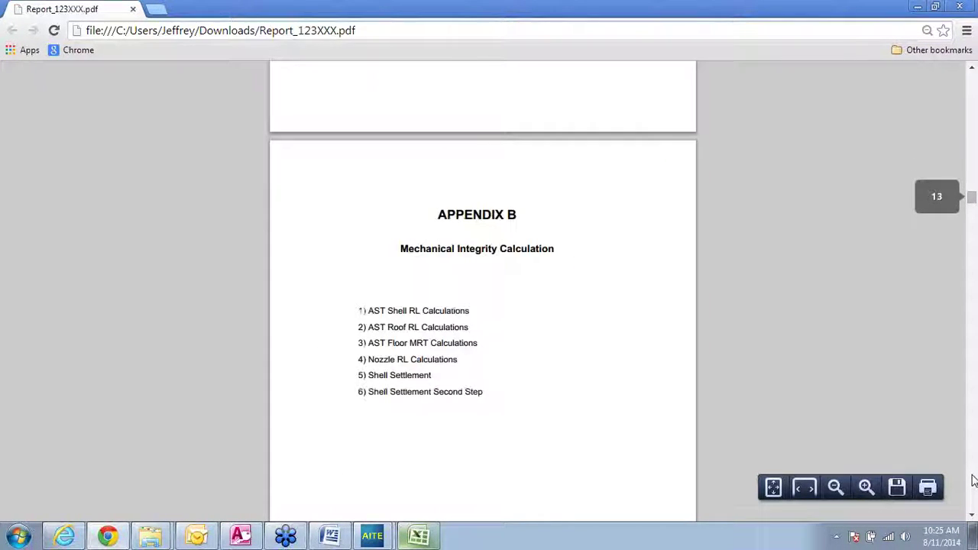
scroll(973, 480, "down", 5)
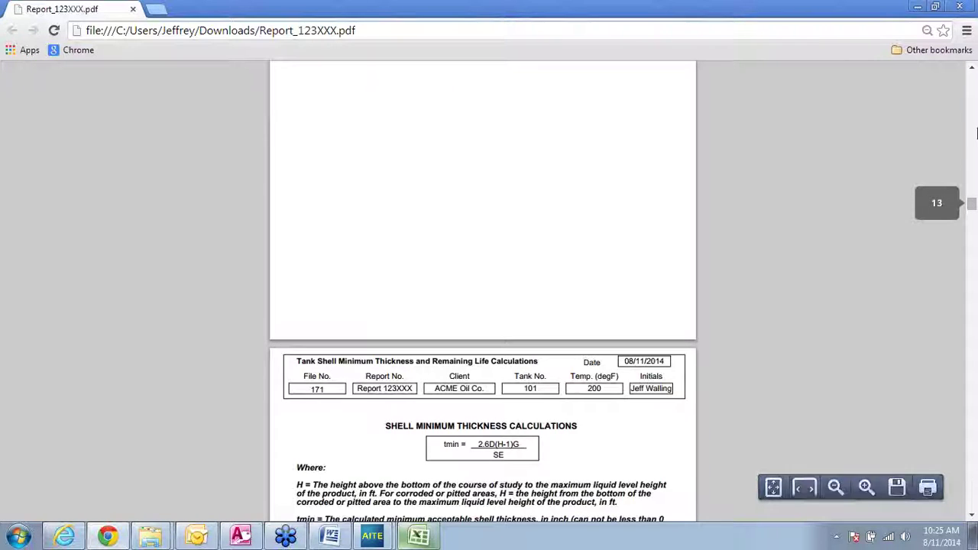
scroll(975, 124, "up", 5)
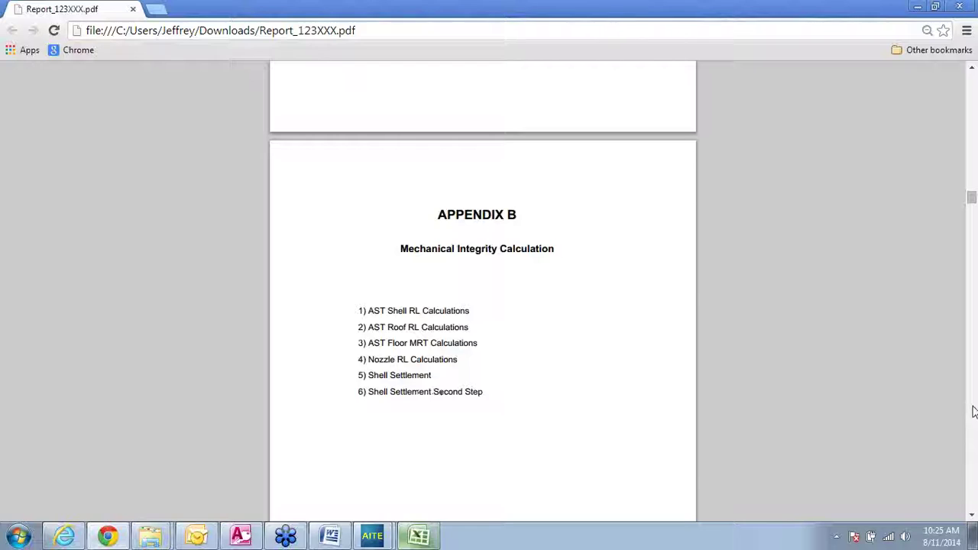
Step: Examine the shell minimum thickness and shell remaining life calculations for all courses in Appendix B
scroll(975, 412, "down", 5)
scroll(974, 413, "down", 5)
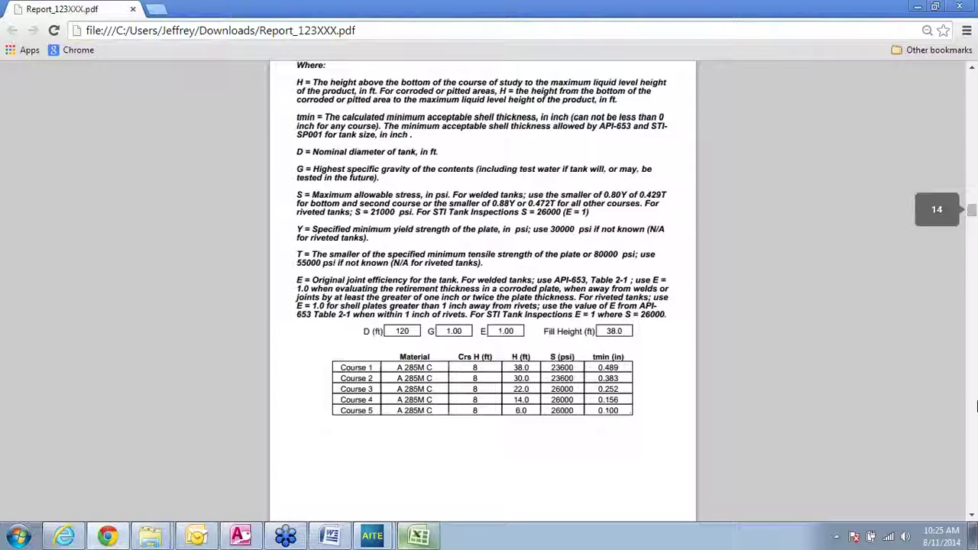
scroll(974, 458, "up", 5)
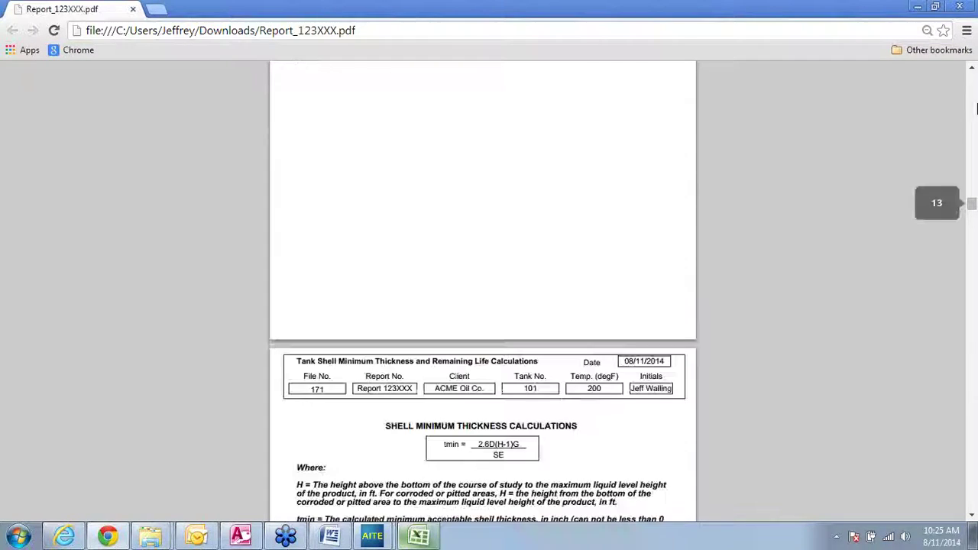
left_click(973, 516)
left_click(972, 518)
left_click(973, 518)
scroll(974, 489, "down", 5)
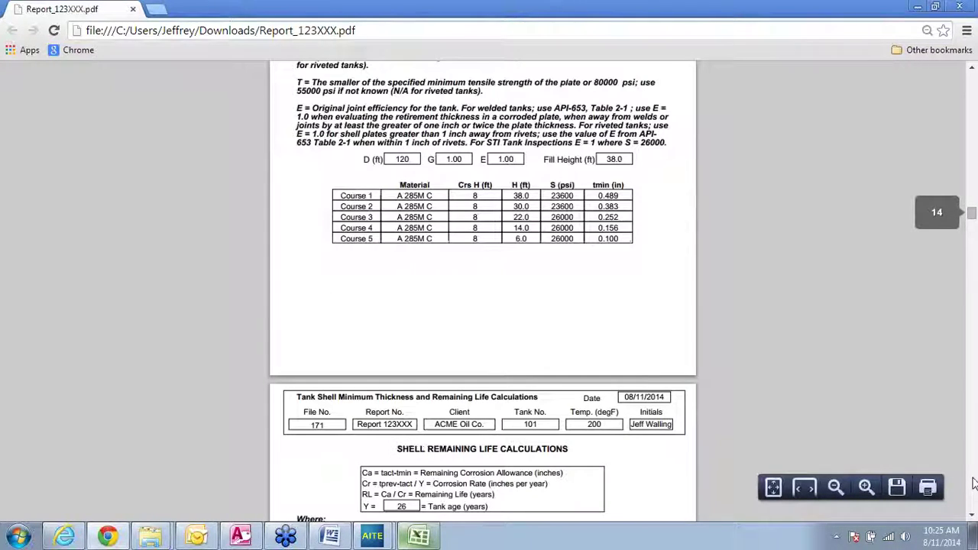
scroll(973, 483, "down", 5)
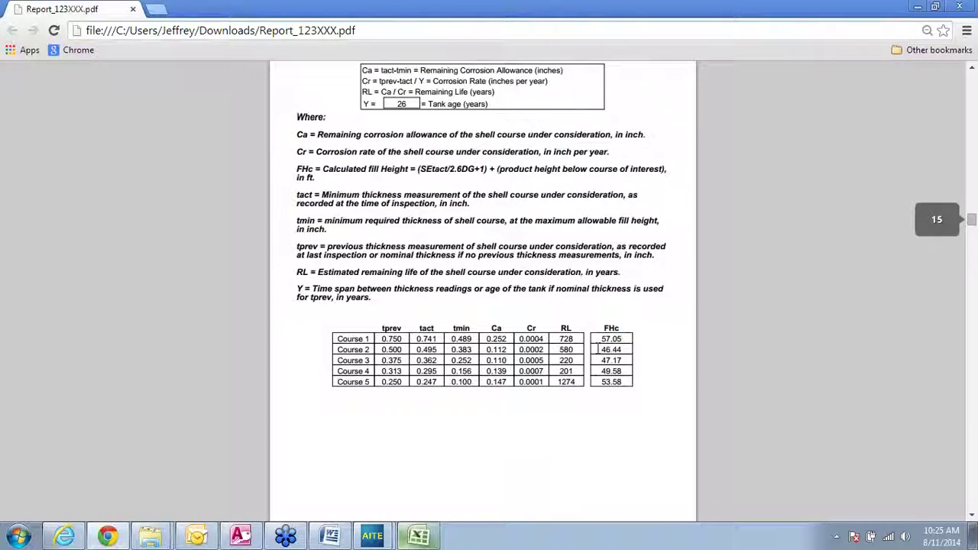
mouse_move(959, 467)
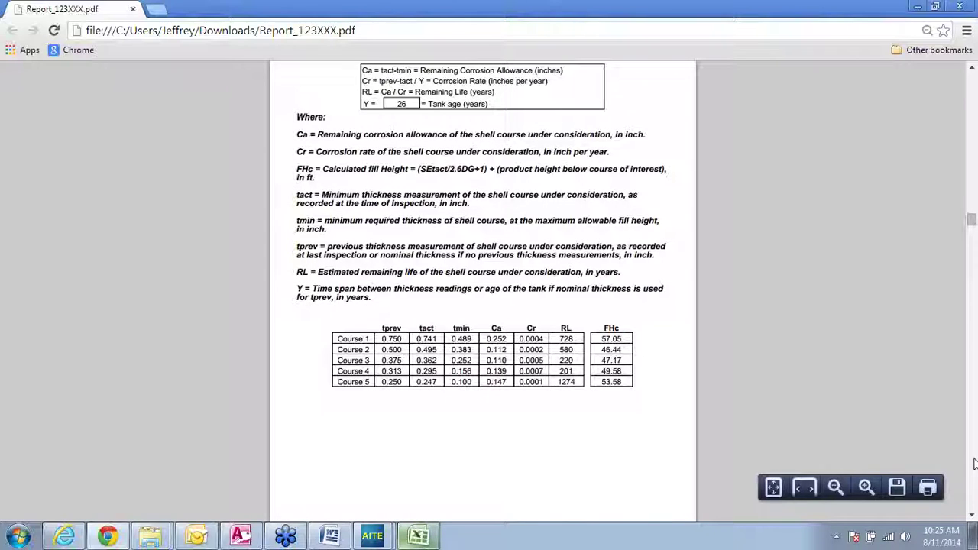
Step: Examine the fixed roof evaluation, including plate remaining life, maximum allowable internal pressure and relief valve setting
scroll(974, 464, "down", 5)
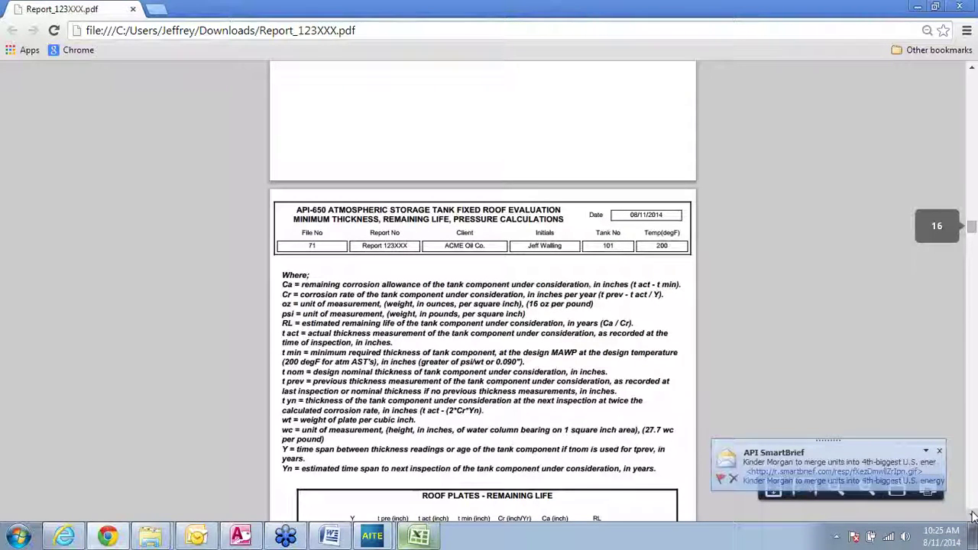
scroll(973, 516, "down", 4)
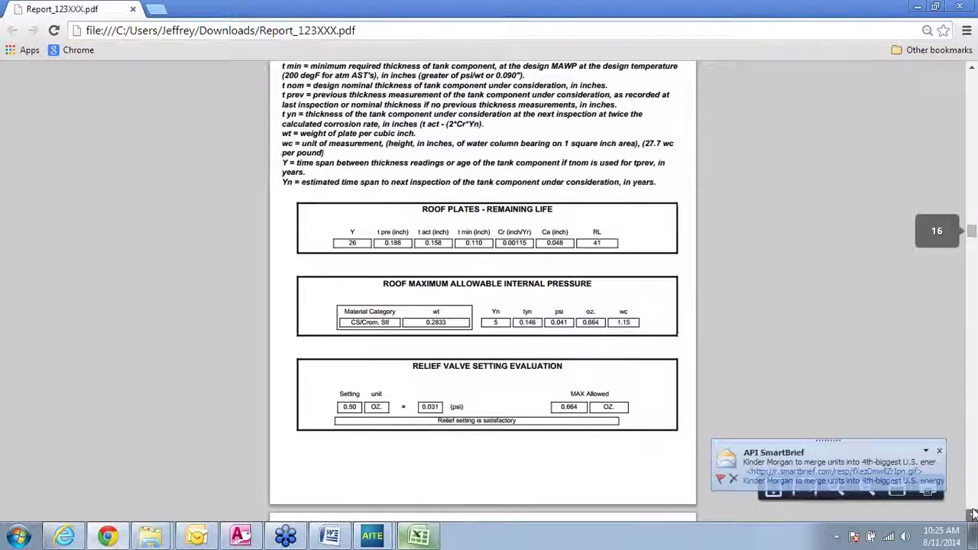
scroll(973, 514, "down", 1)
Step: Review the tank floor MRT calculations and highlight the MRT value for the plates in the critical zone
scroll(973, 506, "down", 5)
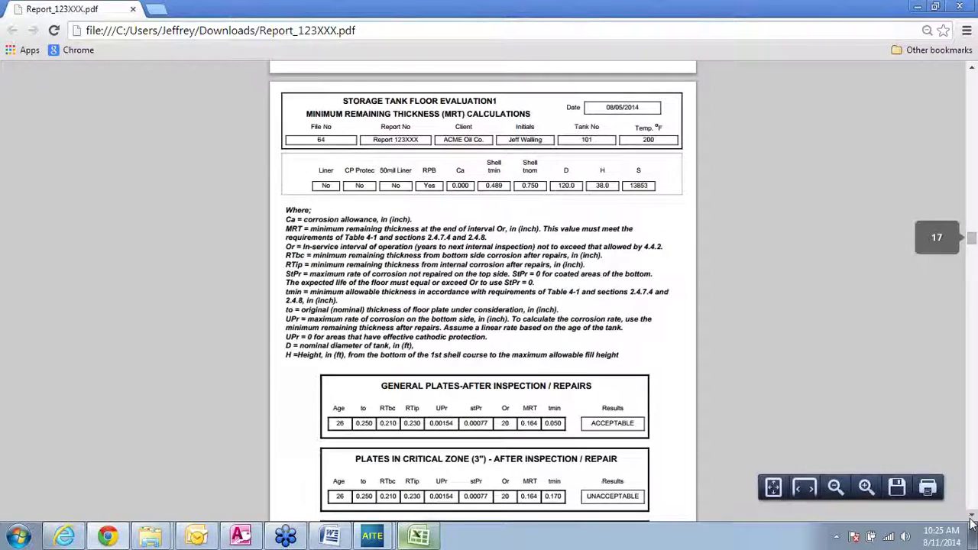
left_click(974, 516)
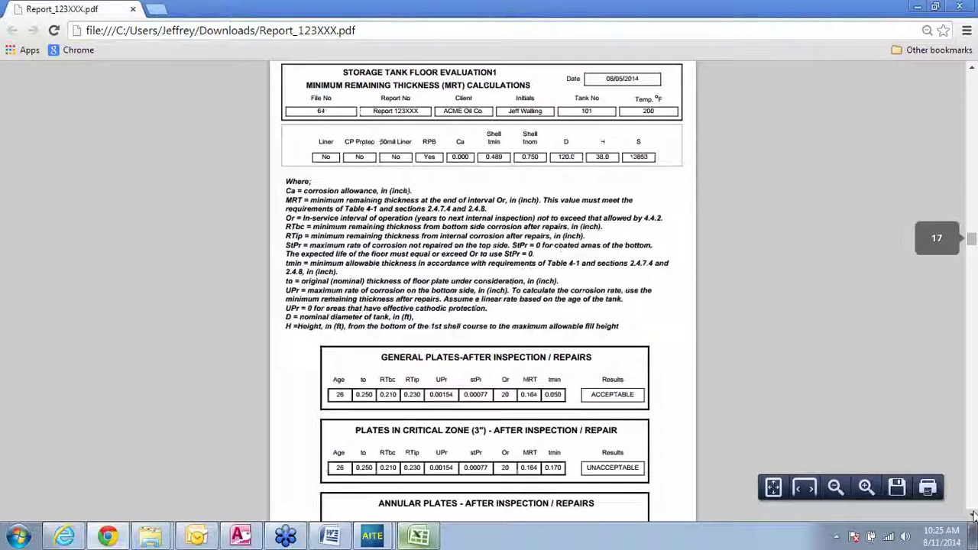
scroll(974, 514, "down", 3)
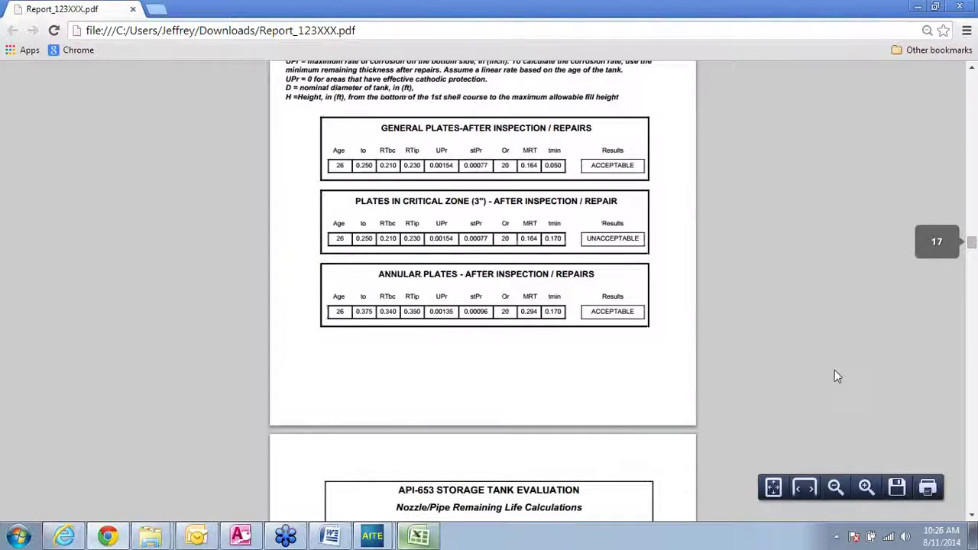
left_click(589, 238)
left_click(633, 238)
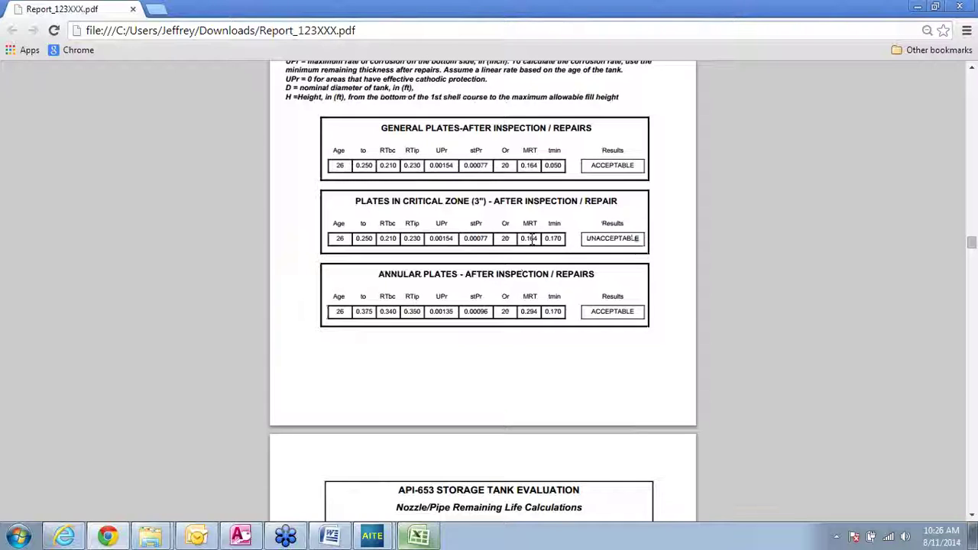
left_click_drag(539, 240, 521, 242)
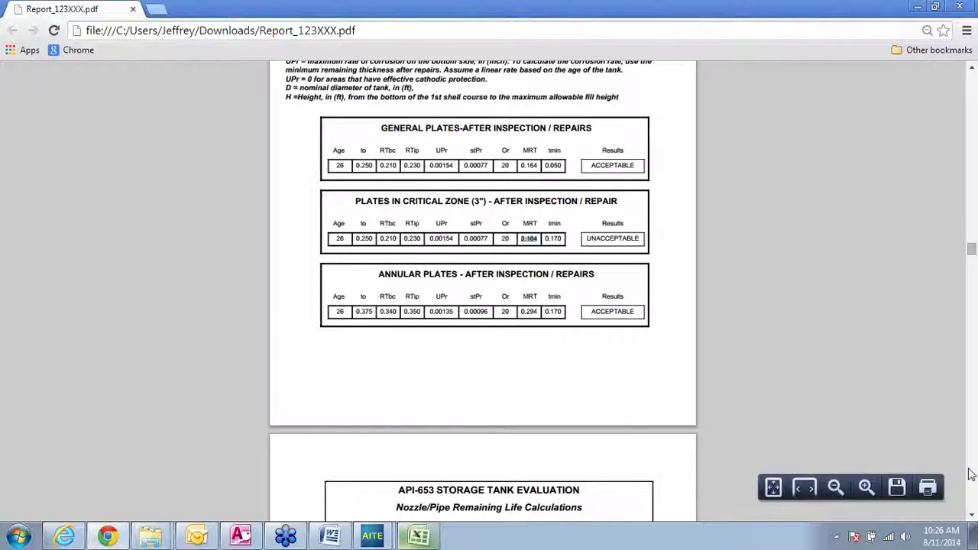
Step: Examine the minimum thickness determinations and remaining life table for the tank nozzles
left_click(971, 504)
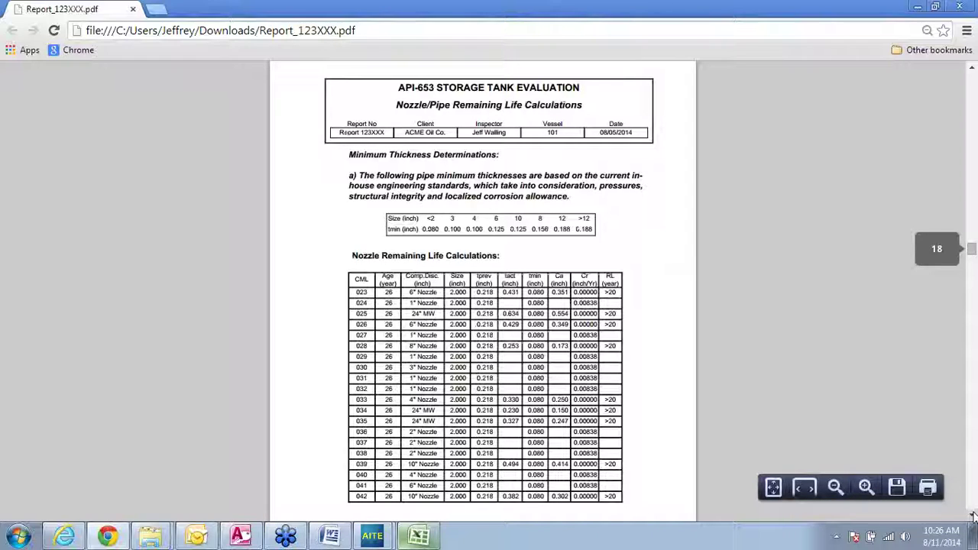
left_click(973, 515)
left_click(973, 515)
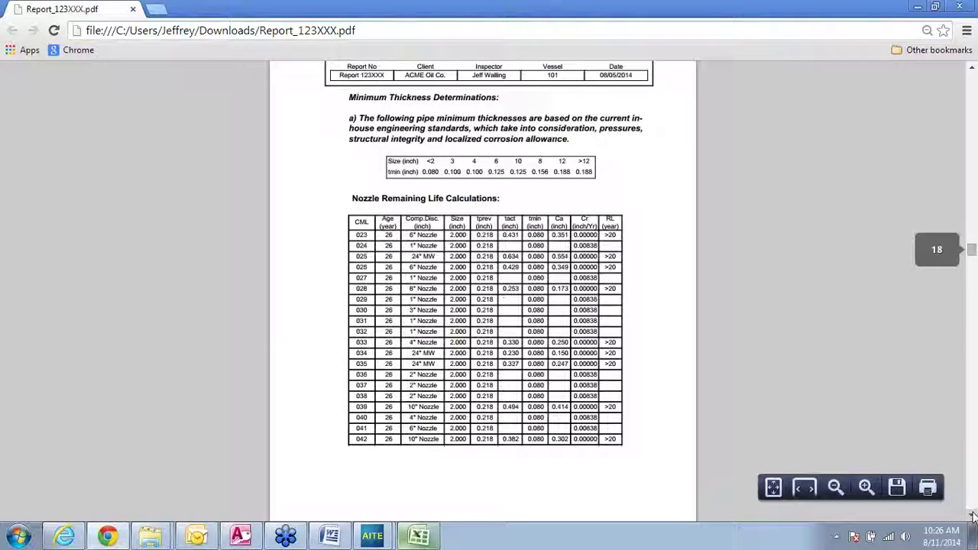
Step: Examine the shell settlement survey chart and elevation summary for paragraph B.2.2.4
left_click(972, 504)
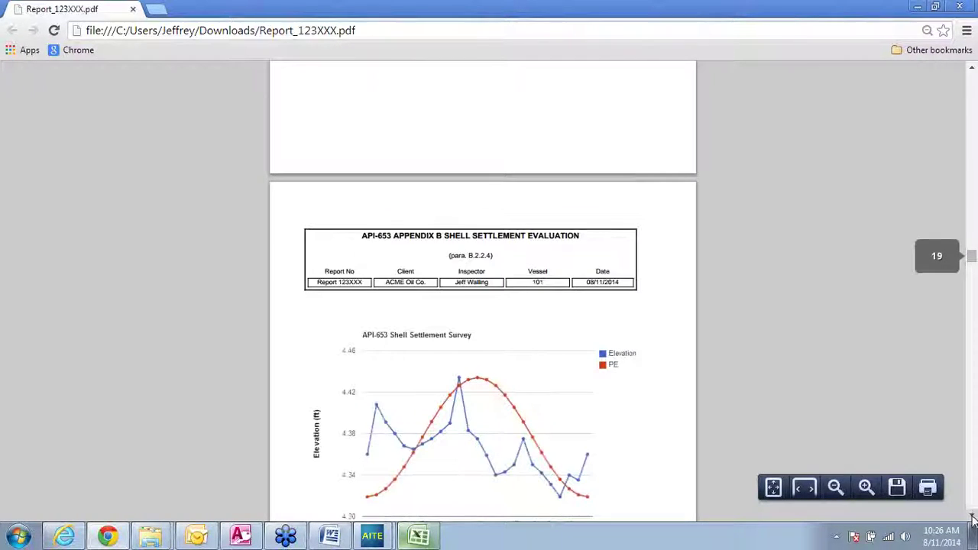
left_click(973, 518)
left_click(972, 518)
left_click(972, 518)
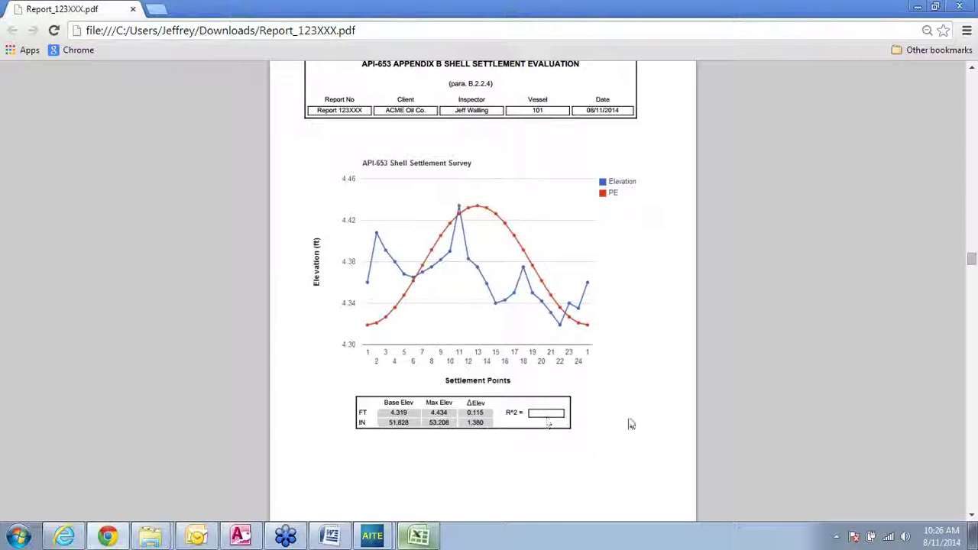
Step: Review the shell settlement table of elevations, deflections and results for each measurement point against Smax
left_click(974, 430)
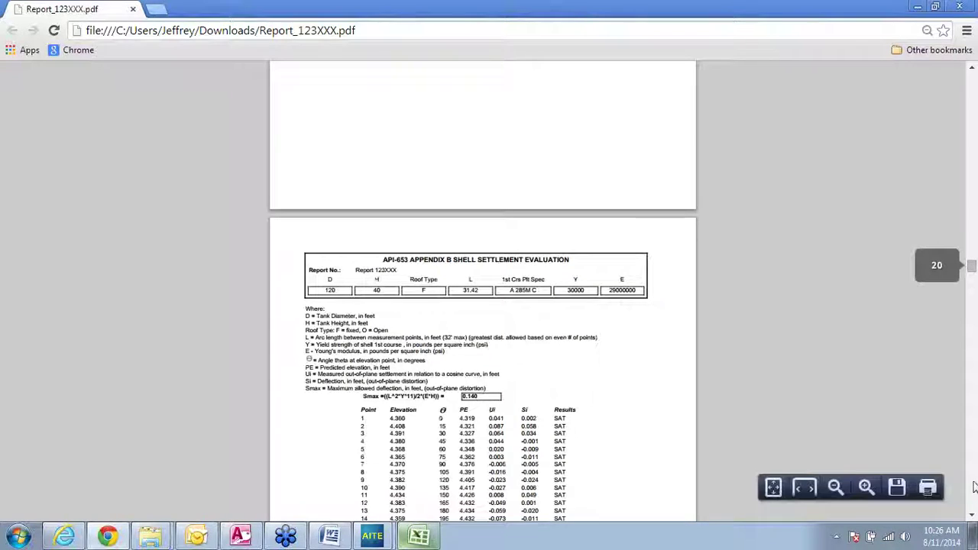
left_click(972, 517)
left_click(972, 517)
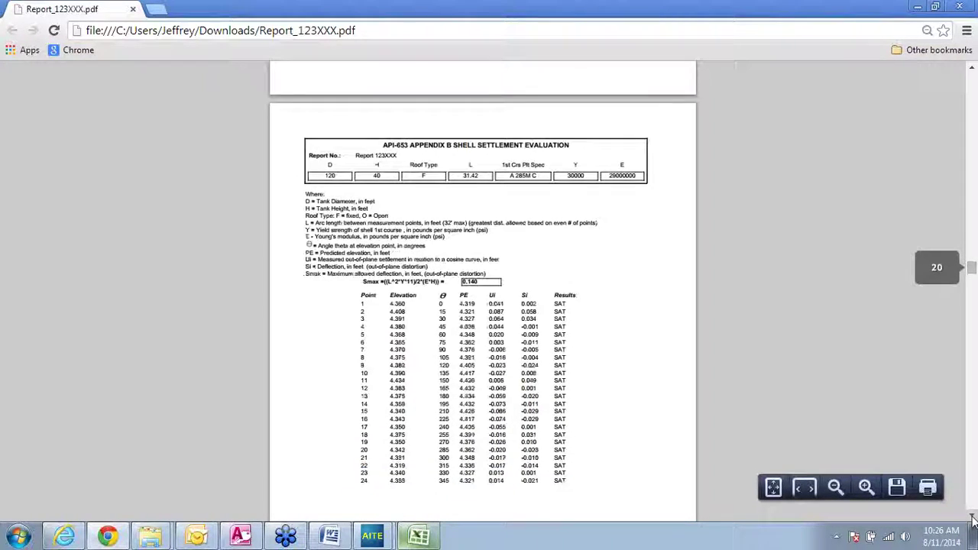
left_click(972, 517)
left_click(972, 517)
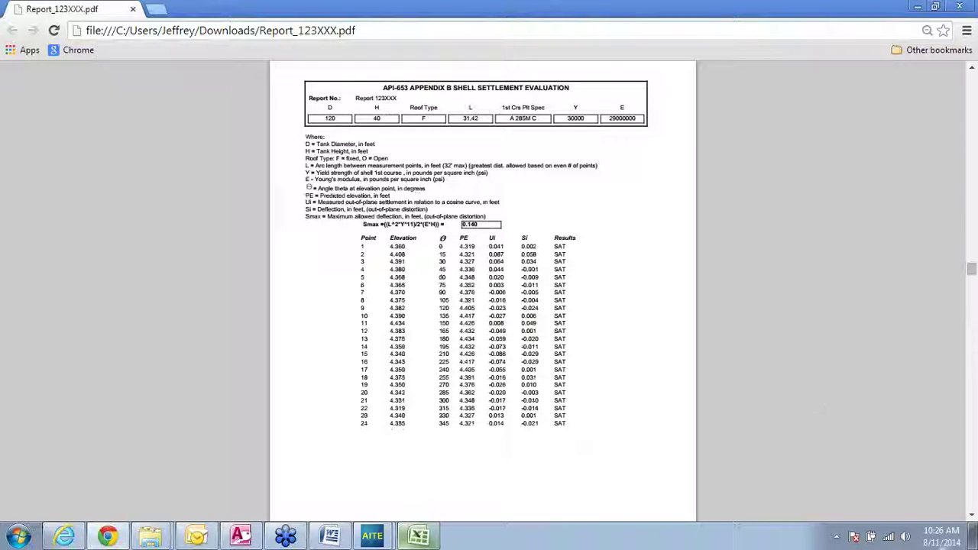
mouse_move(928, 508)
mouse_move(975, 467)
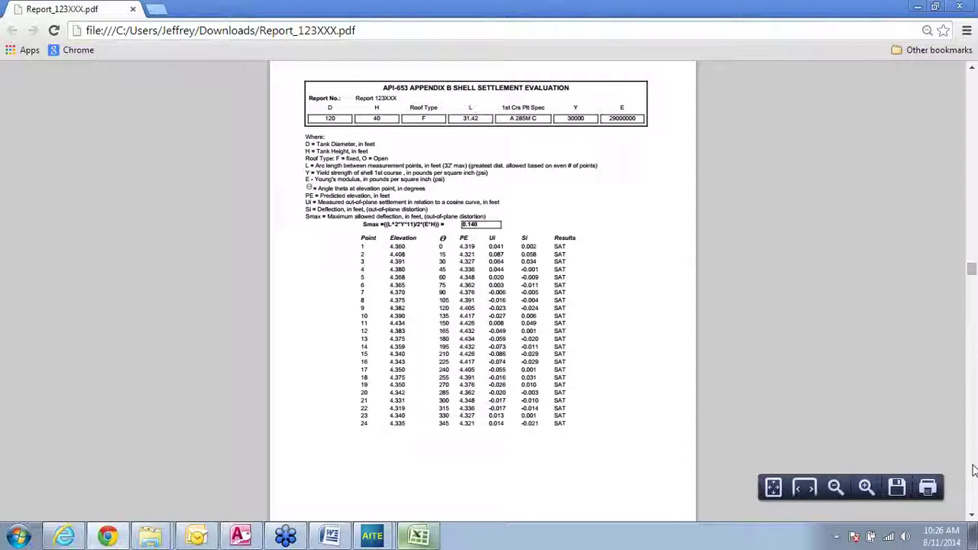
Step: Examine the second-step shell settlement survey chart and elevation summary for paragraph B.2.2.5
scroll(974, 470, "down", 5)
scroll(974, 470, "down", 5)
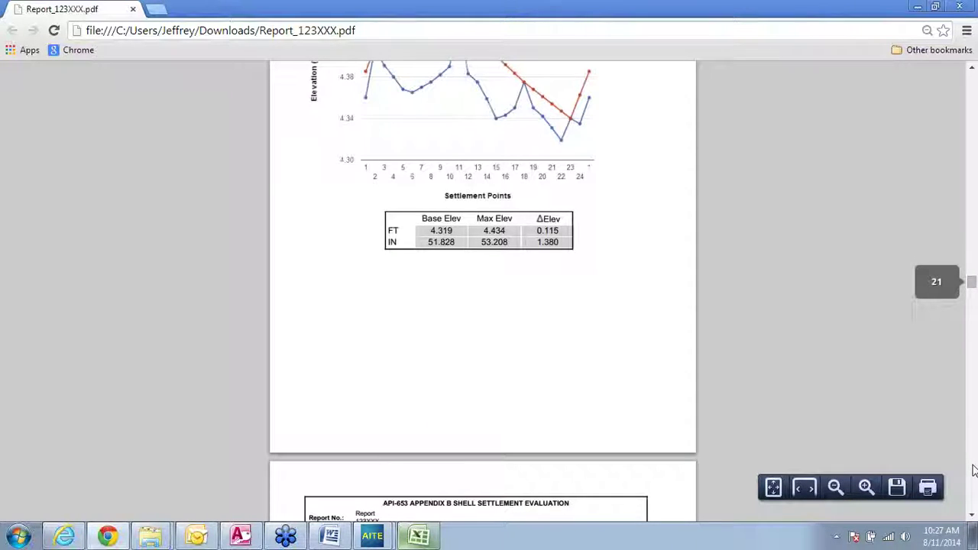
scroll(972, 76, "up", 3)
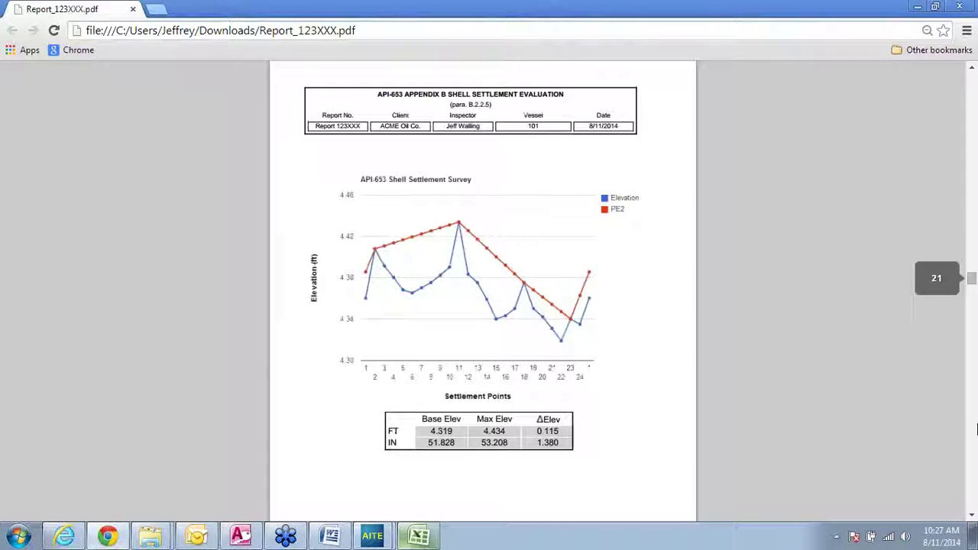
Step: Examine the tank shell layout drawings with their nozzle legends and CML locations
scroll(976, 430, "down", 15)
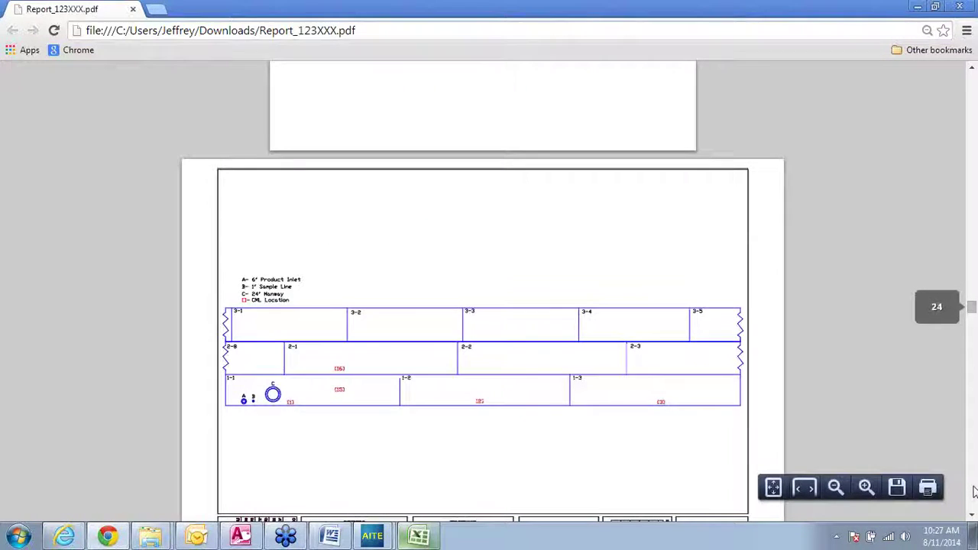
scroll(974, 491, "down", 5)
scroll(974, 491, "down", 5)
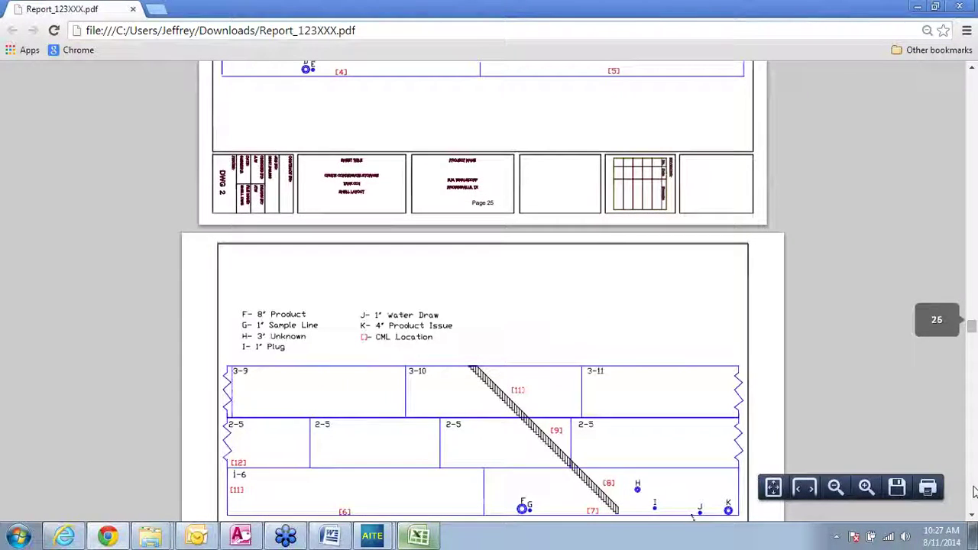
scroll(975, 491, "down", 15)
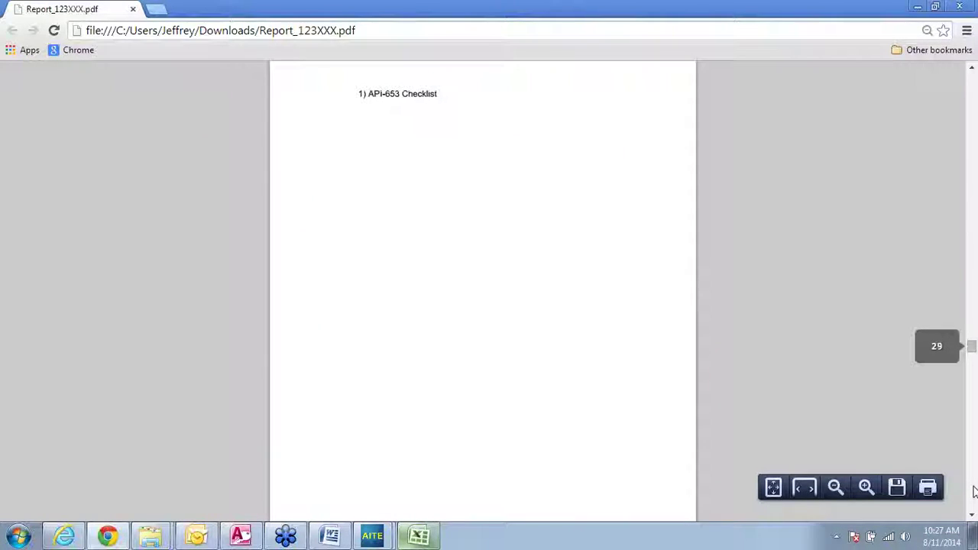
Step: Look through the API-653 tank in-service inspection checklist, from the foundation items to the roof items
scroll(974, 492, "down", 5)
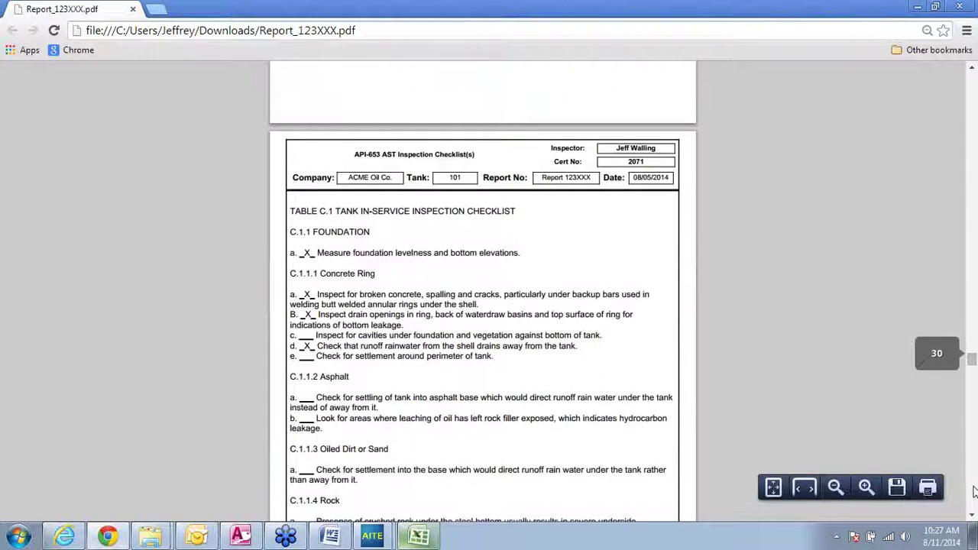
scroll(974, 491, "down", 5)
scroll(974, 491, "down", 20)
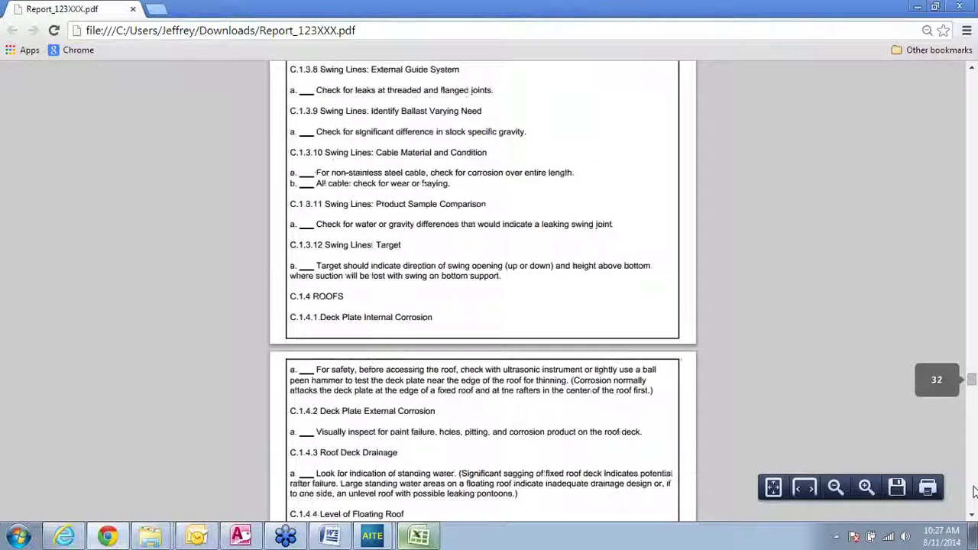
scroll(974, 517, "down", 3)
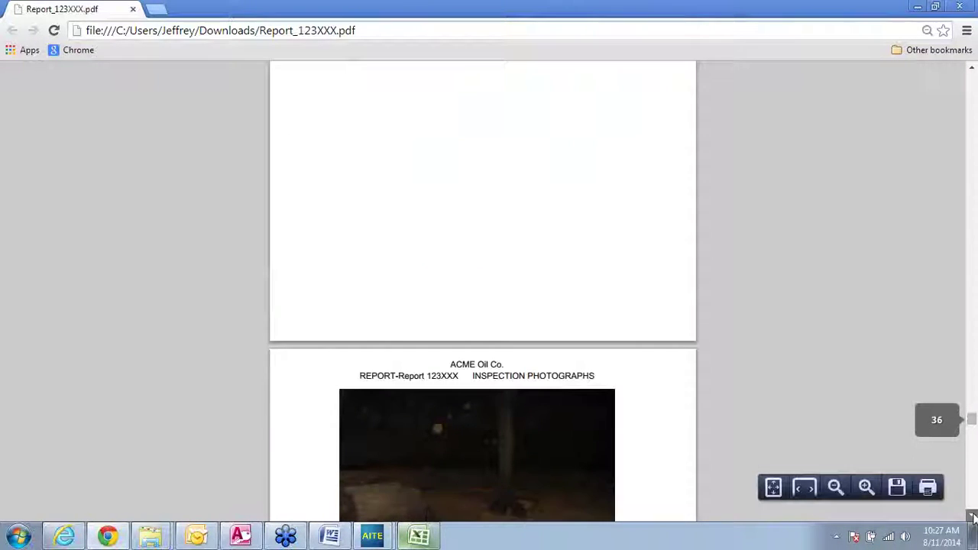
Step: Review the inspection photographs pages, from Pic 1 through Pic 4
scroll(973, 517, "down", 3)
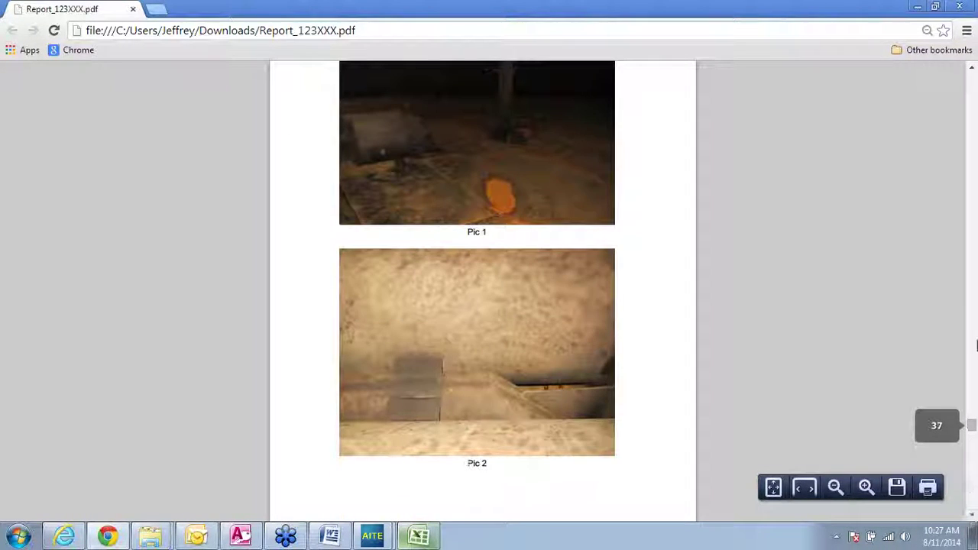
scroll(973, 73, "up", 3)
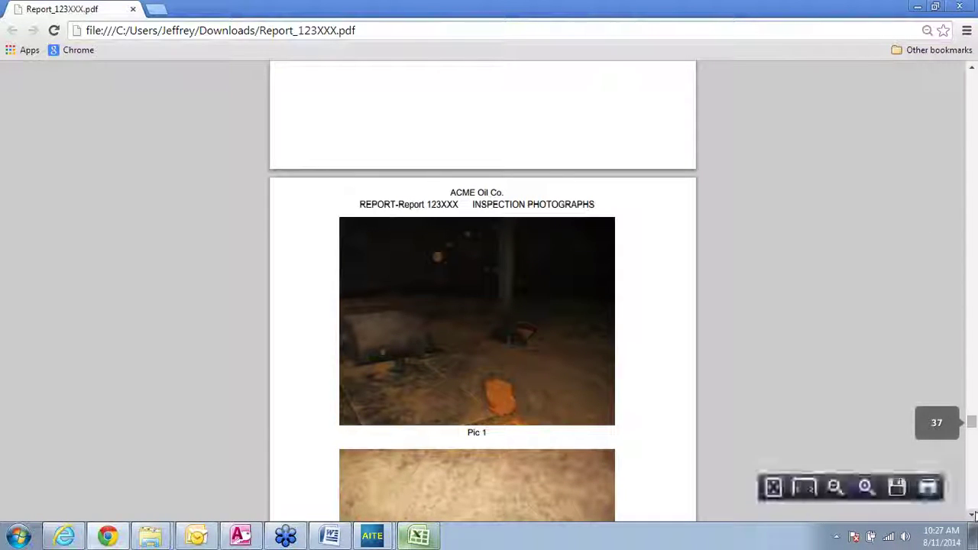
left_click(973, 517)
left_click(973, 518)
left_click(973, 518)
left_click(973, 517)
left_click(973, 517)
left_click(973, 517)
left_click(972, 517)
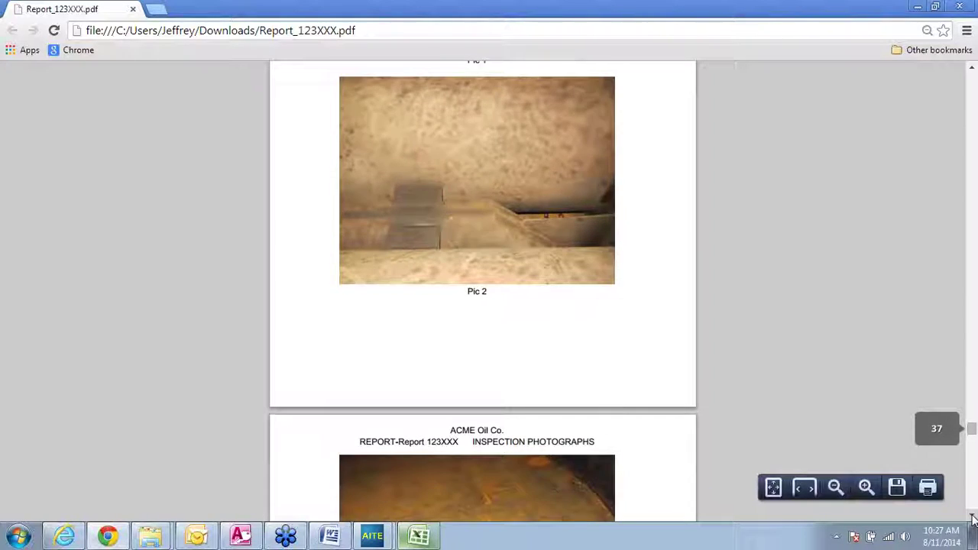
left_click(973, 517)
left_click(973, 518)
left_click(973, 518)
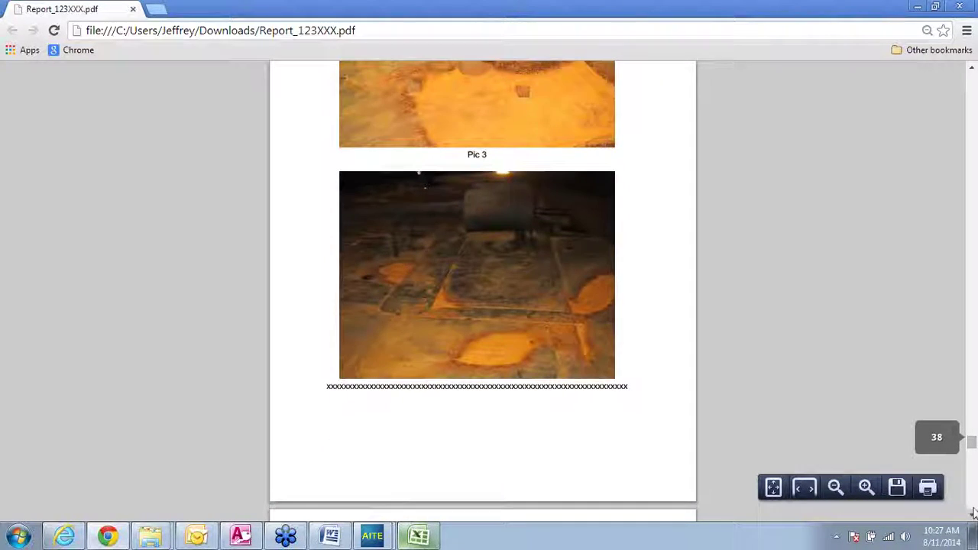
left_click(974, 504)
left_click(974, 505)
left_click(973, 504)
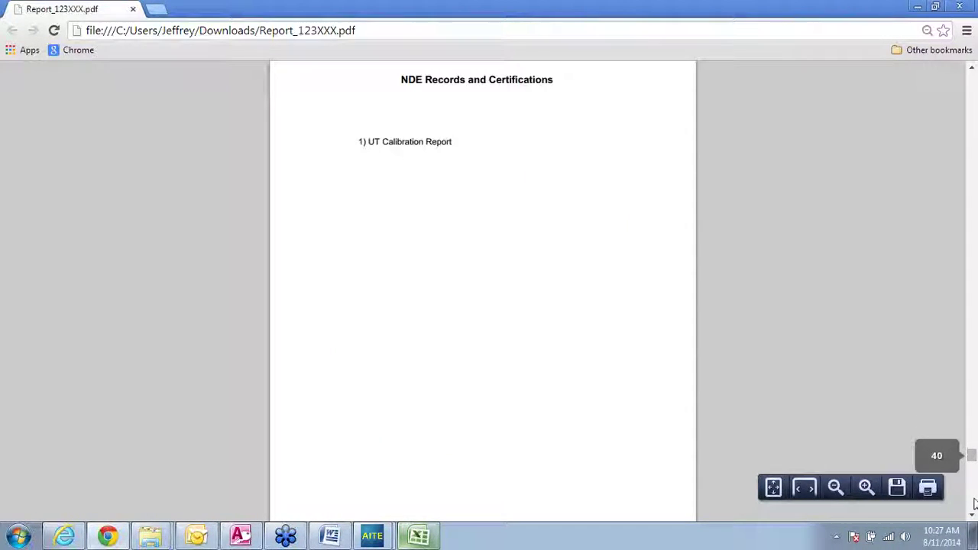
left_click(974, 256)
left_click(974, 257)
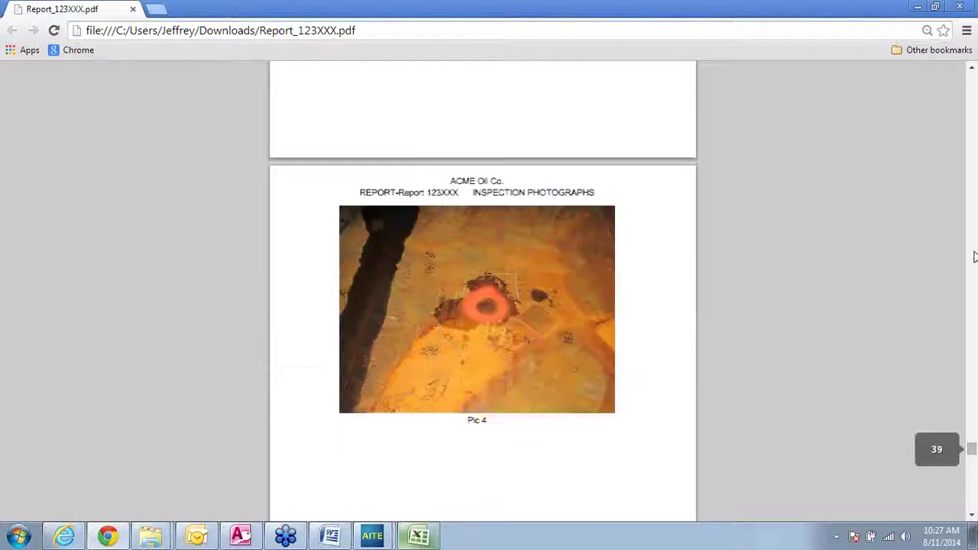
Step: Review Appendix F, including the MFL indication record and the inspectors' ultrasonic thickness and API certificates
left_click(974, 484)
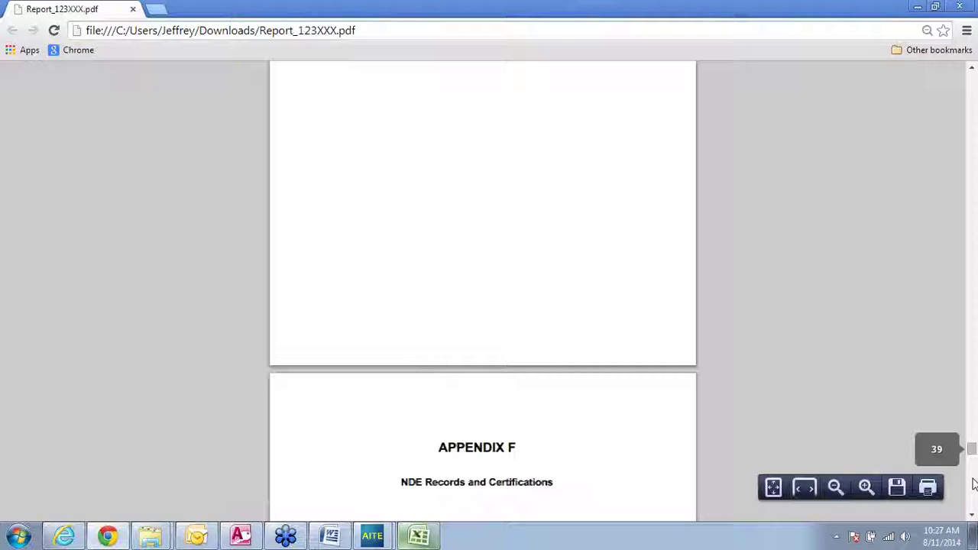
left_click(974, 484)
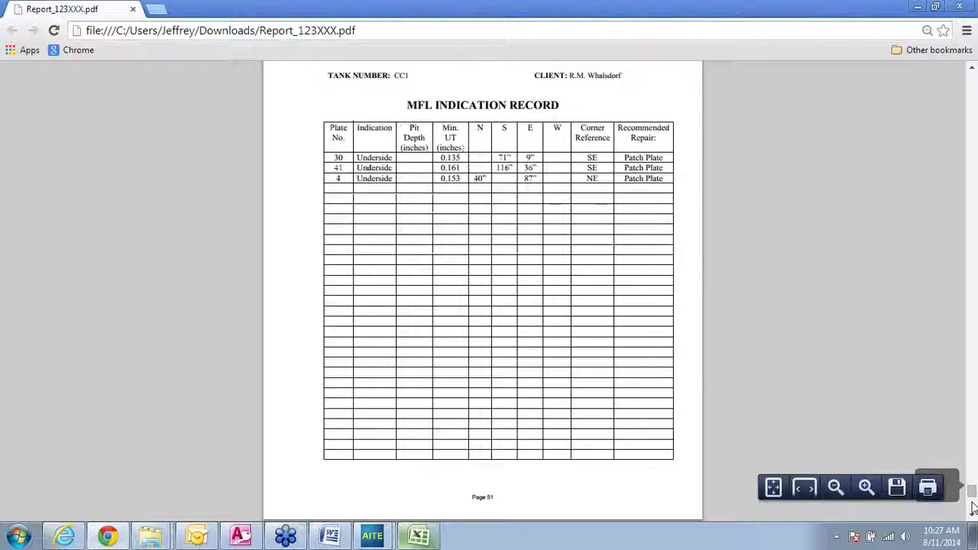
left_click(974, 509)
left_click(973, 512)
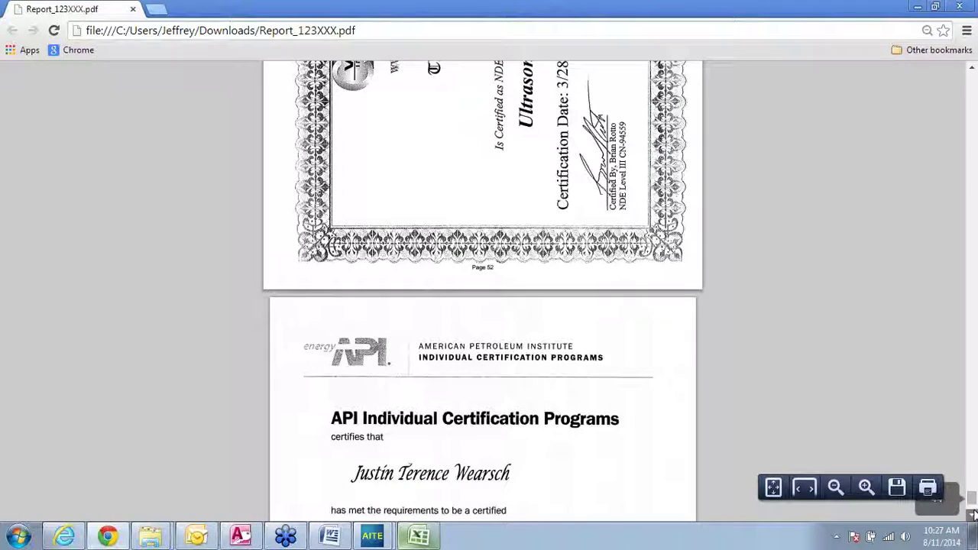
left_click(973, 514)
left_click(973, 95)
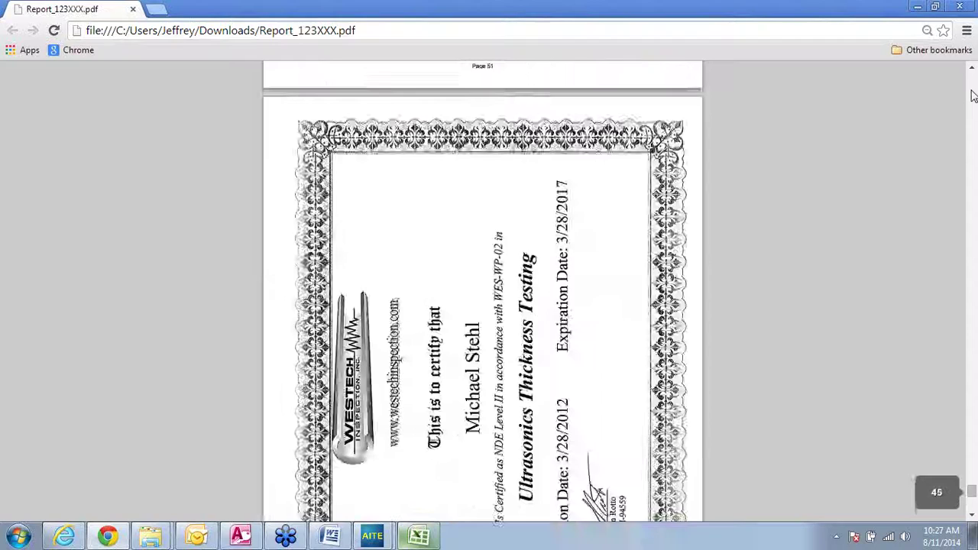
scroll(590, 182, "up", 10)
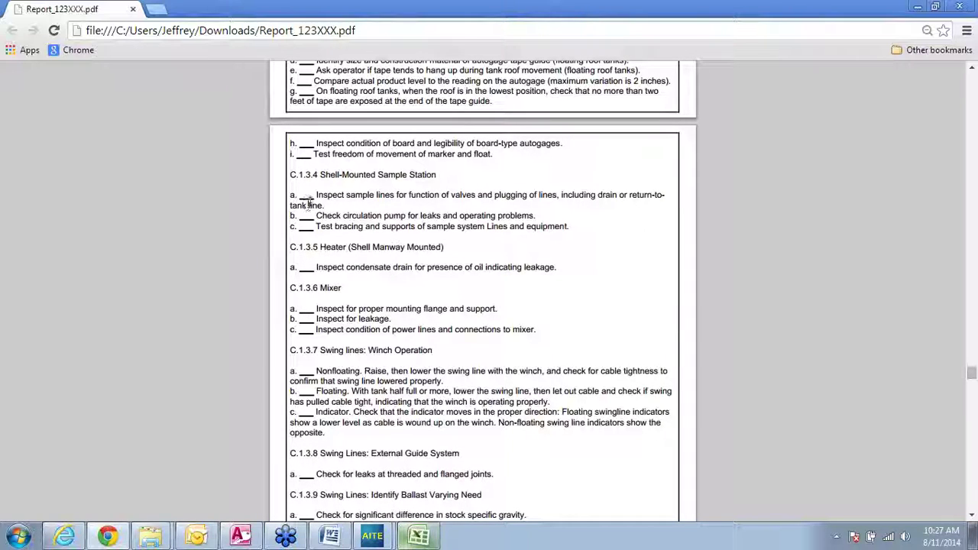
Step: Save a copy of the report PDF as Report_123XXX in the Documents library folder AA Export > Webinar Example
mouse_move(910, 496)
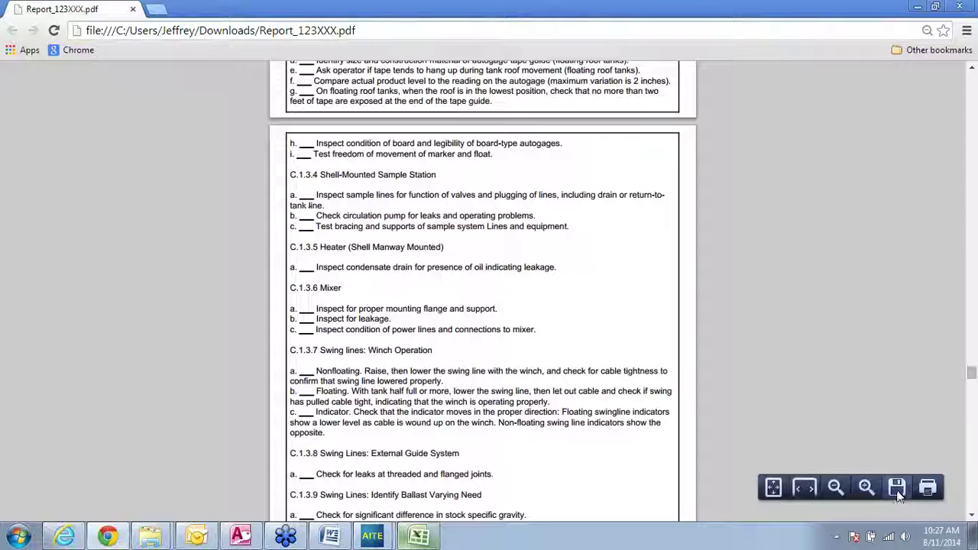
left_click(897, 488)
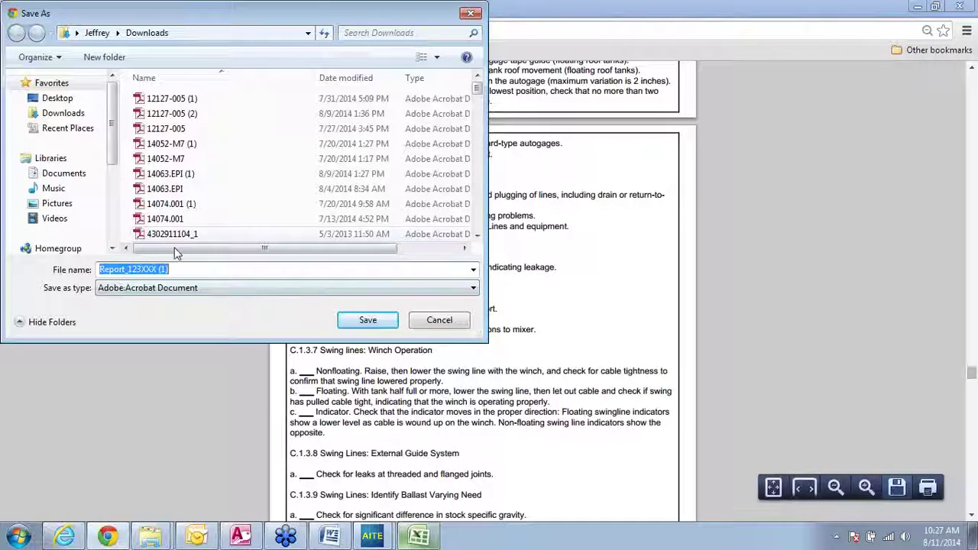
left_click(65, 174)
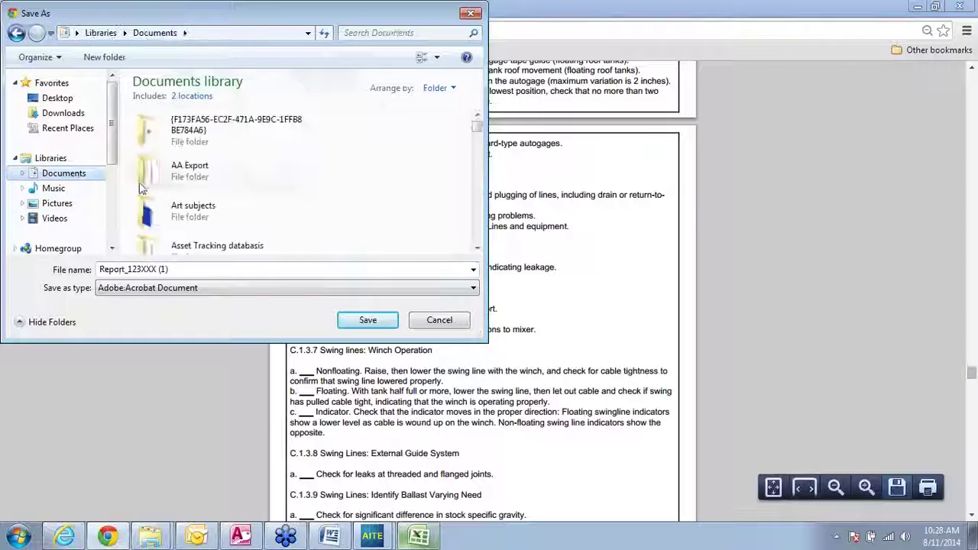
double_click(195, 175)
left_click(197, 136)
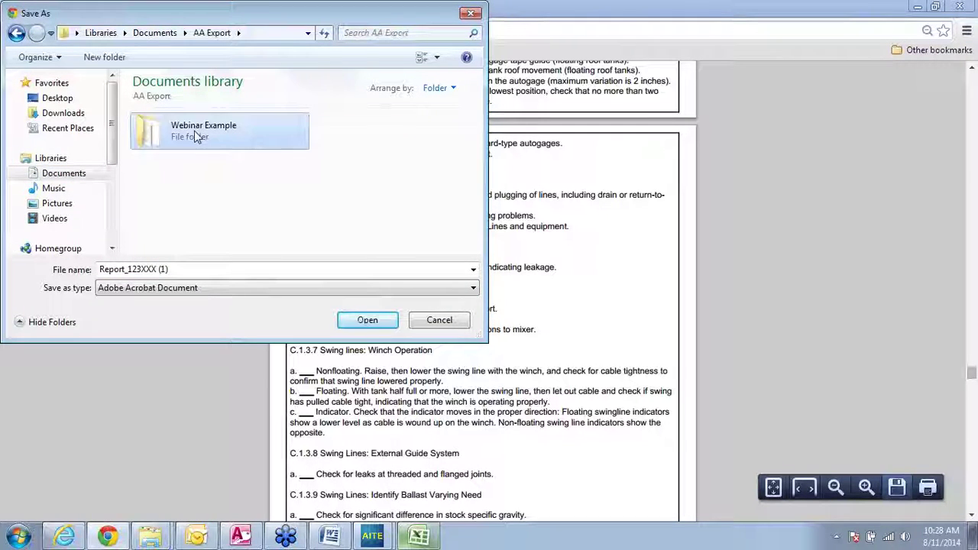
double_click(197, 136)
left_click(182, 270)
left_click(185, 269)
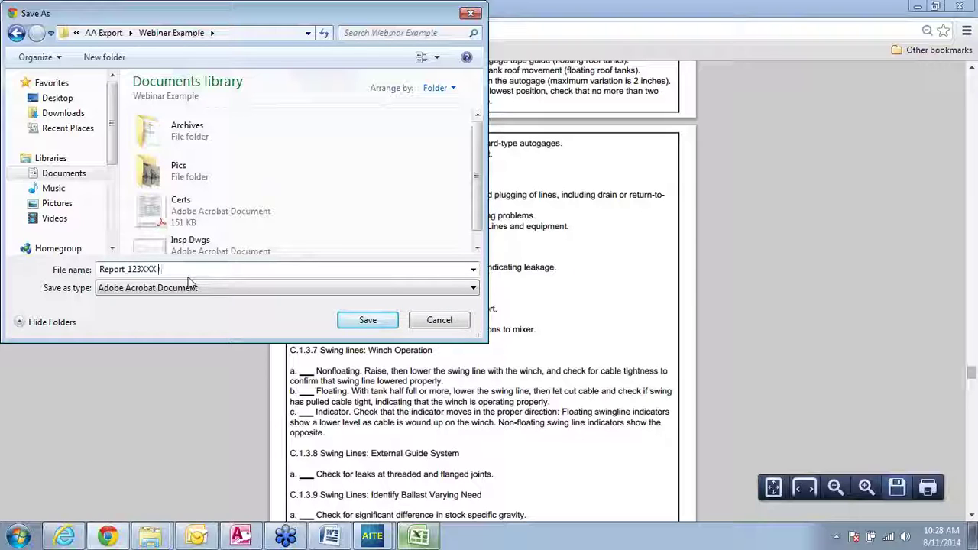
left_click(370, 321)
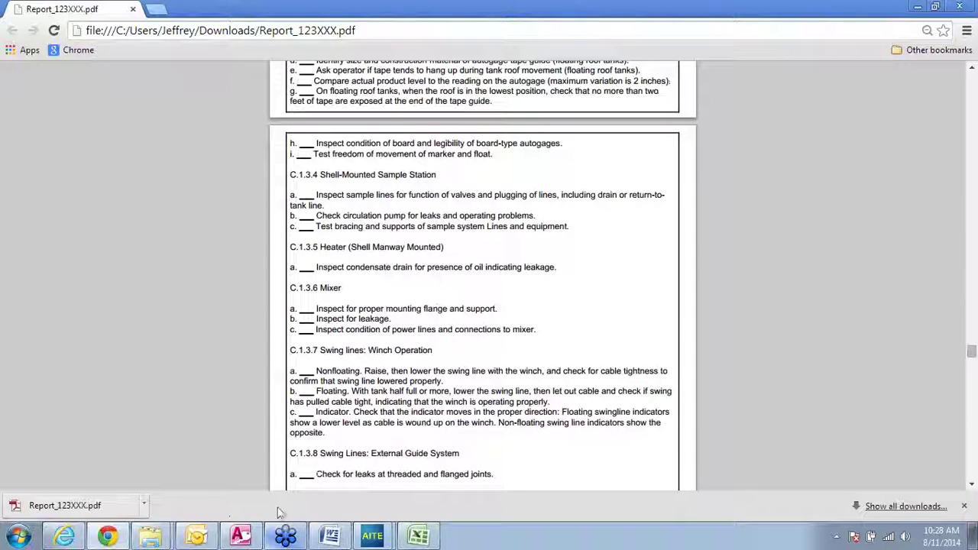
Step: Switch to the Raw Data folder window, go back to the Webinar Example folder and open Report_123XXX in Adobe Acrobat
left_click(919, 8)
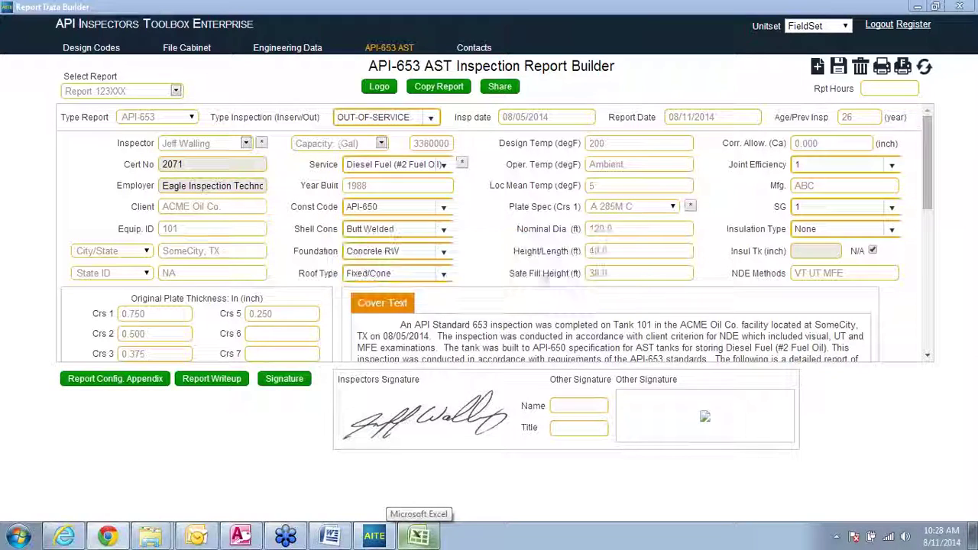
left_click(917, 8)
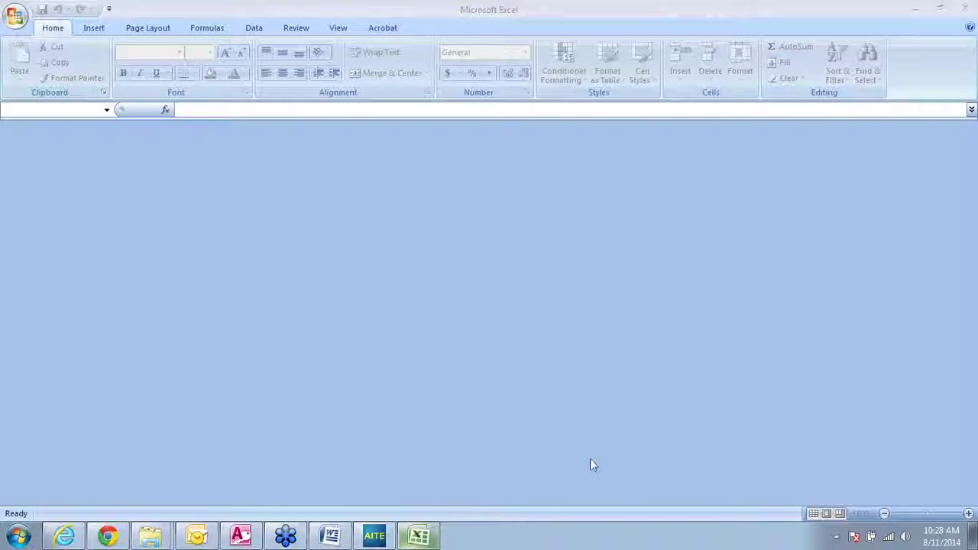
mouse_move(152, 538)
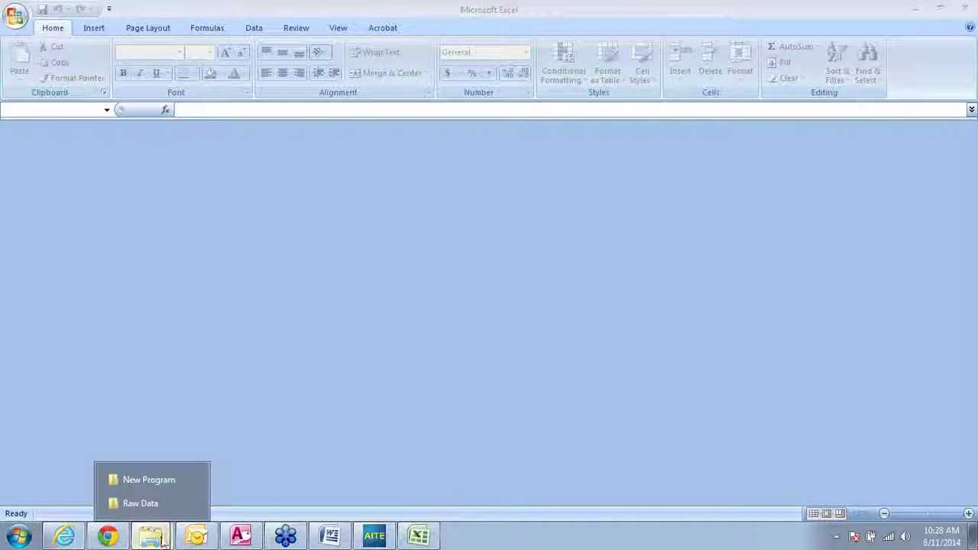
left_click(140, 504)
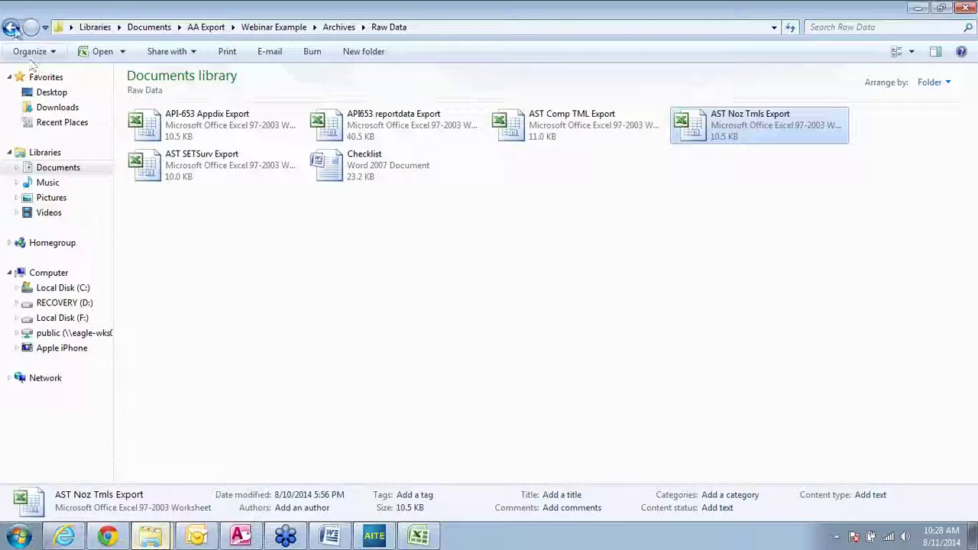
left_click(12, 28)
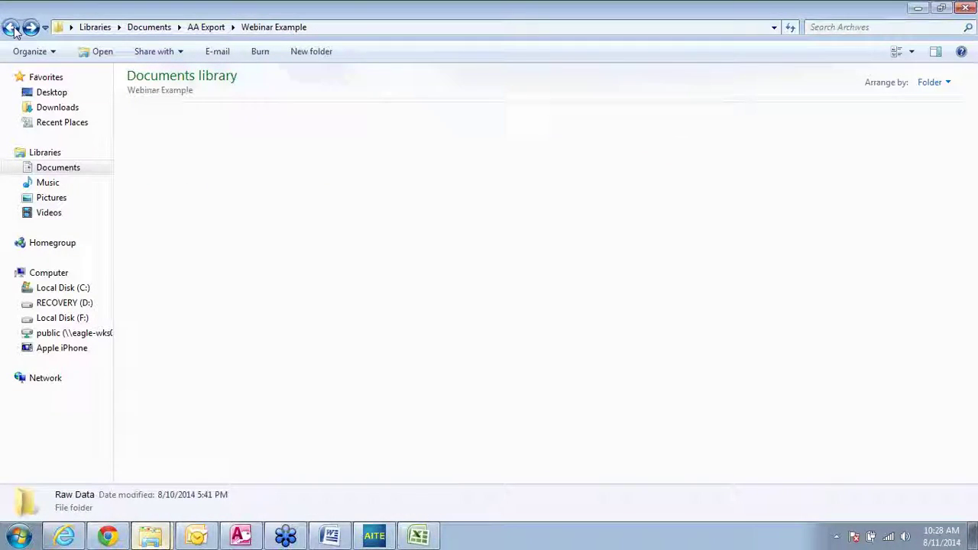
double_click(527, 178)
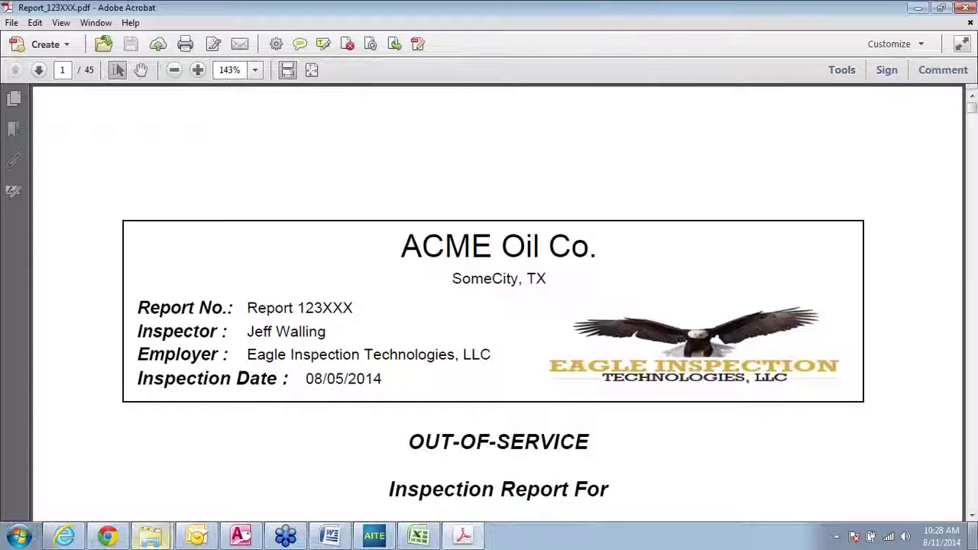
Step: Zoom the report out to 75% and look over its table of contents and executive summary
left_click(974, 494)
left_click(974, 494)
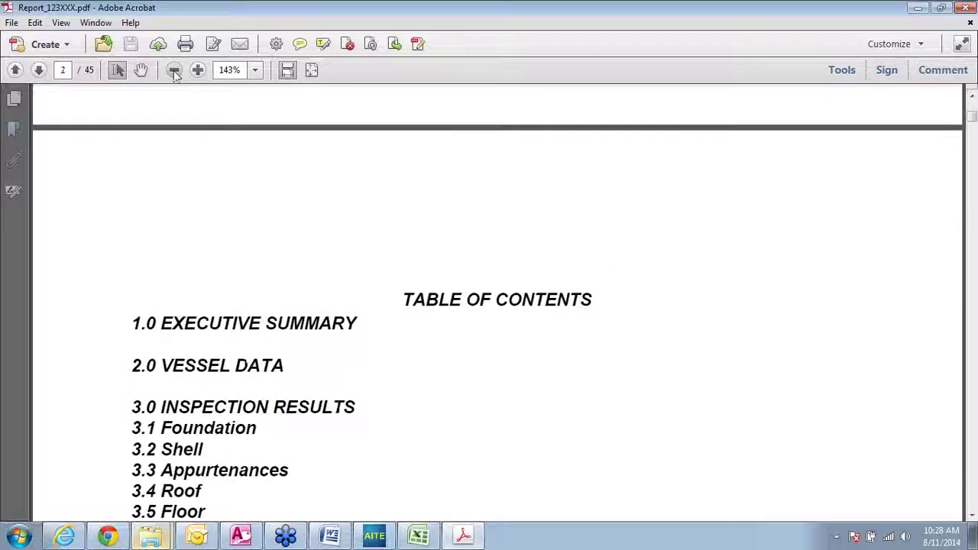
left_click(174, 70)
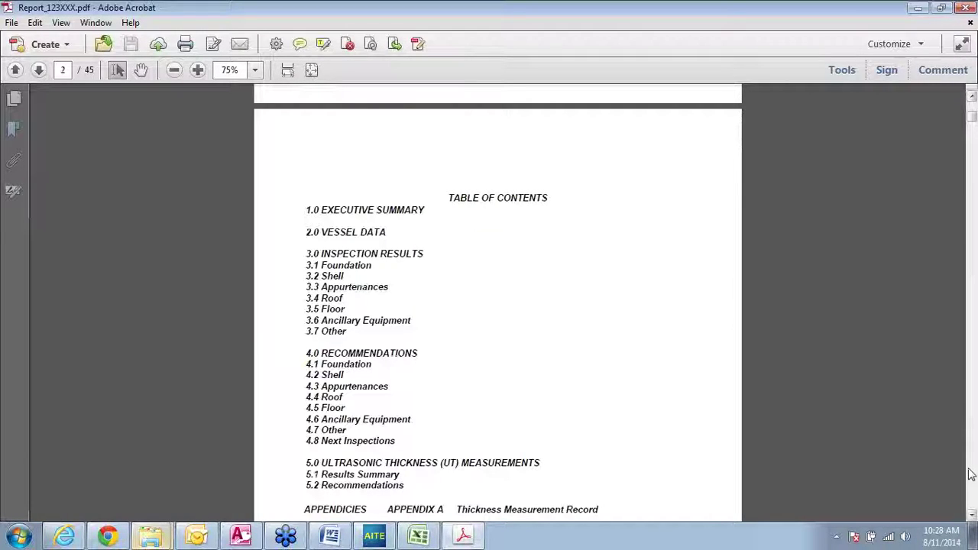
left_click(971, 474)
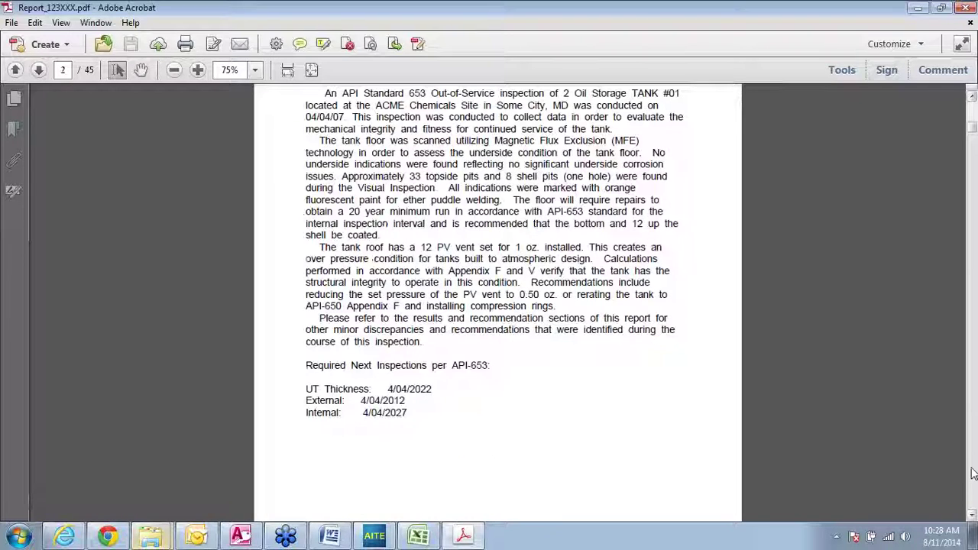
Step: Delete page 20, which holds the shell settlement points table, from the report
left_click(972, 474)
left_click(972, 474)
left_click(972, 474)
left_click(972, 474)
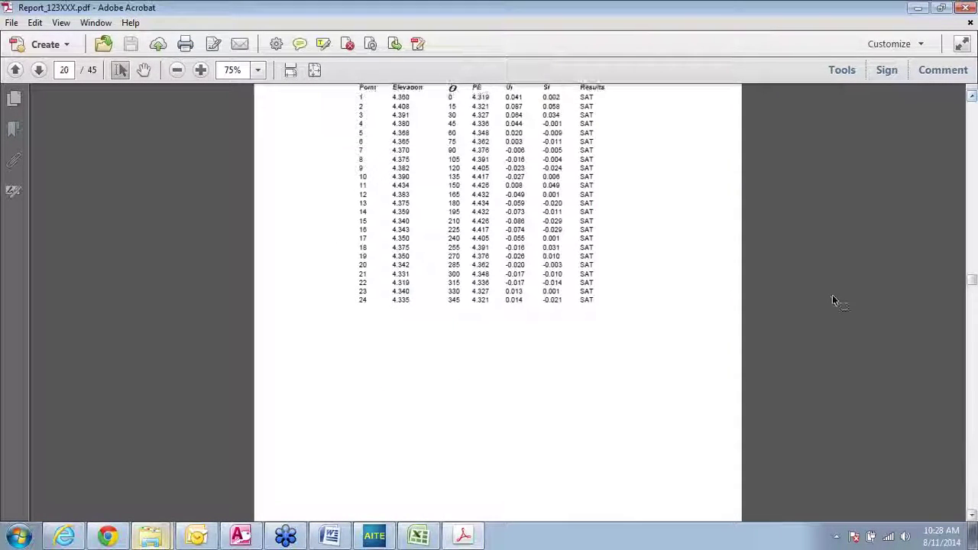
left_click(841, 70)
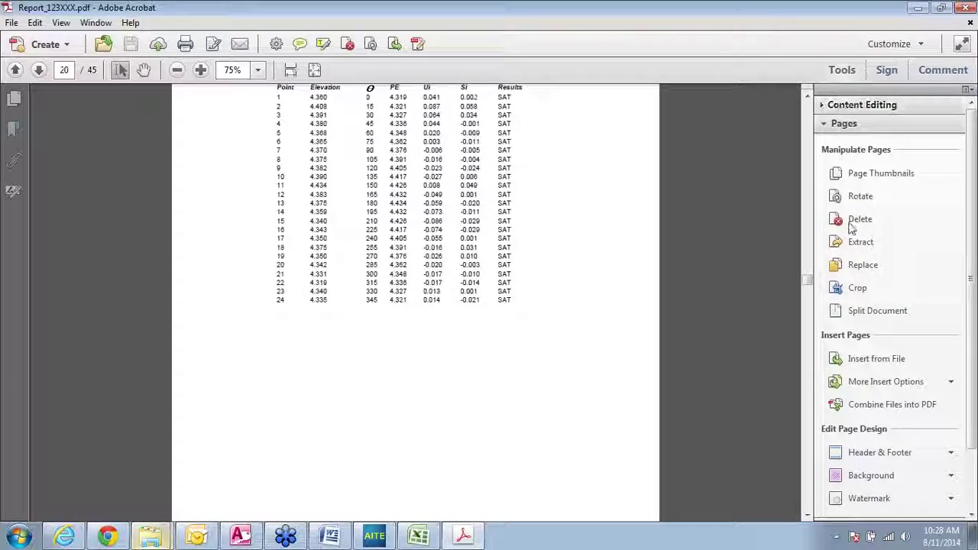
left_click(827, 219)
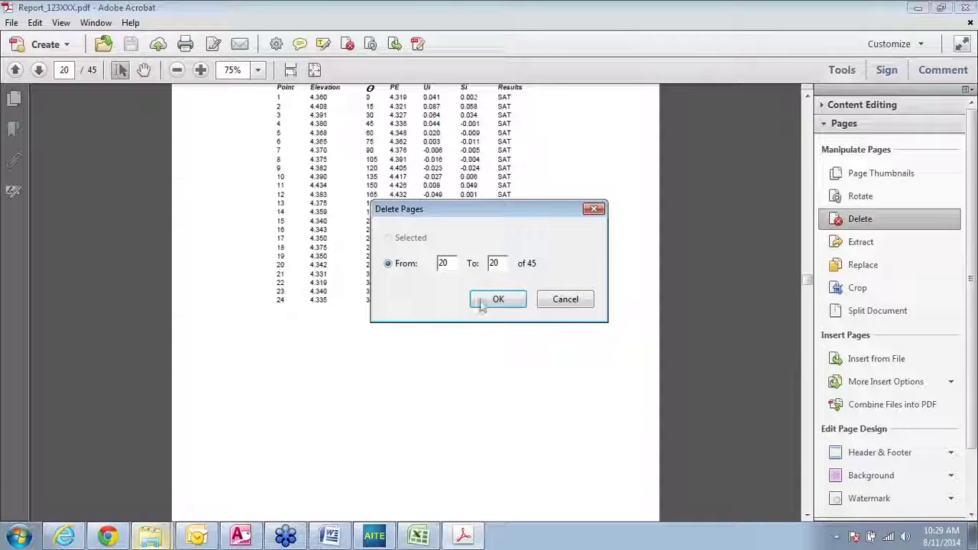
left_click(482, 303)
left_click(560, 299)
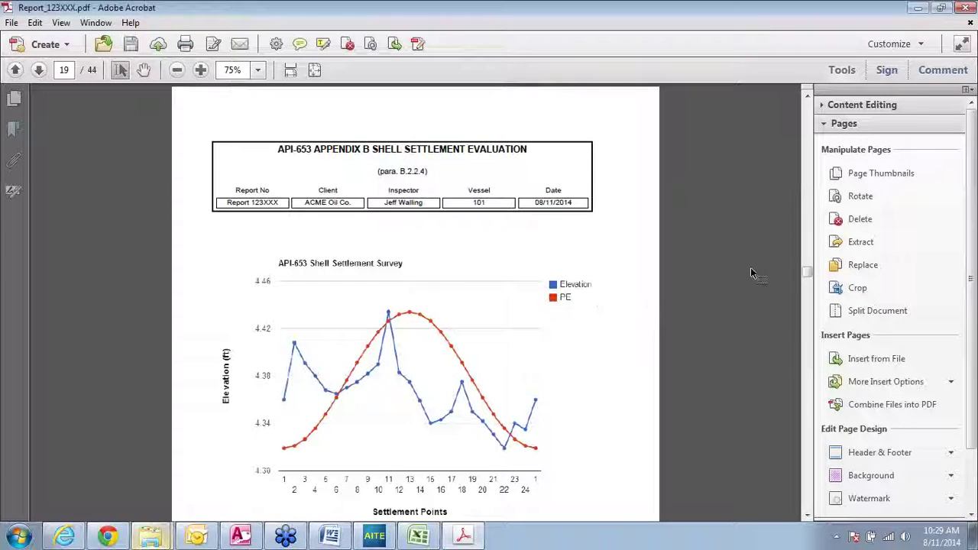
Step: Look over the API-653 Appendix B shell settlement evaluation pages, including the elevation charts and the settlement points table
left_click(808, 99)
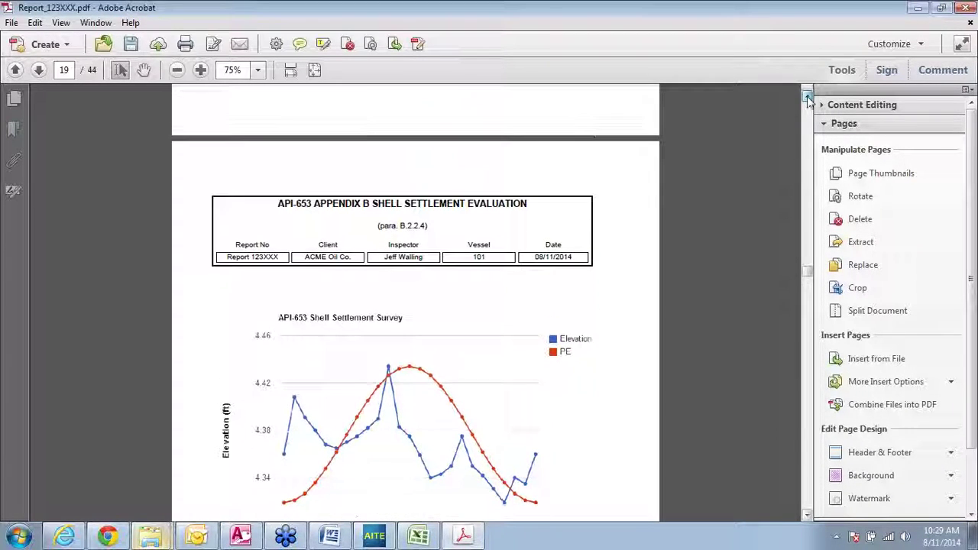
left_click(808, 516)
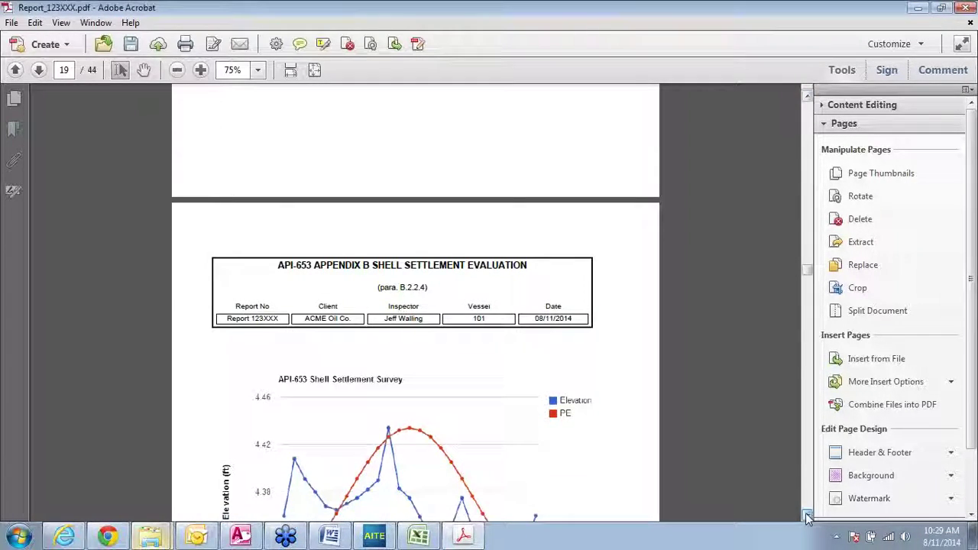
left_click(808, 516)
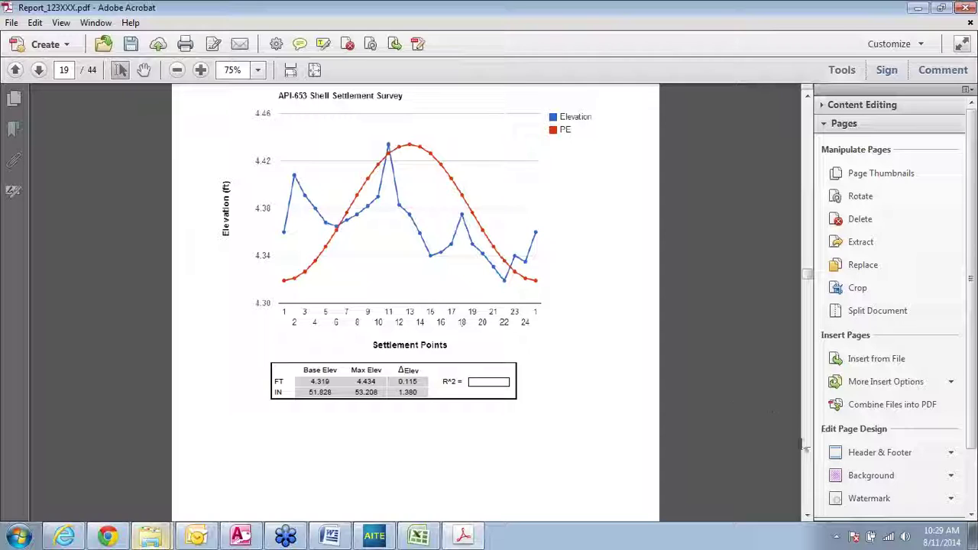
left_click(808, 475)
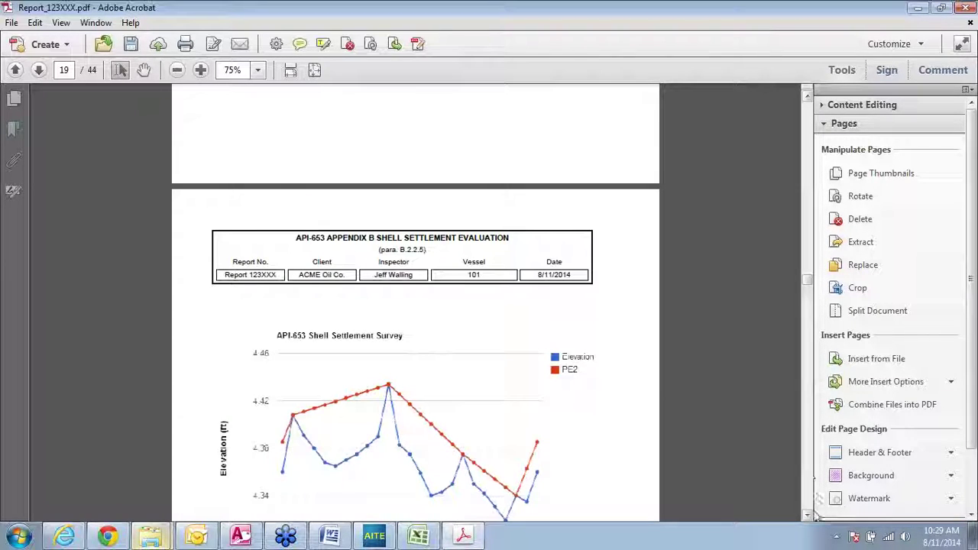
left_click(808, 516)
left_click(809, 516)
left_click(809, 517)
left_click(808, 517)
left_click(809, 516)
left_click(808, 515)
left_click(808, 516)
left_click(808, 516)
left_click(807, 516)
left_click(808, 516)
left_click(808, 516)
left_click(808, 516)
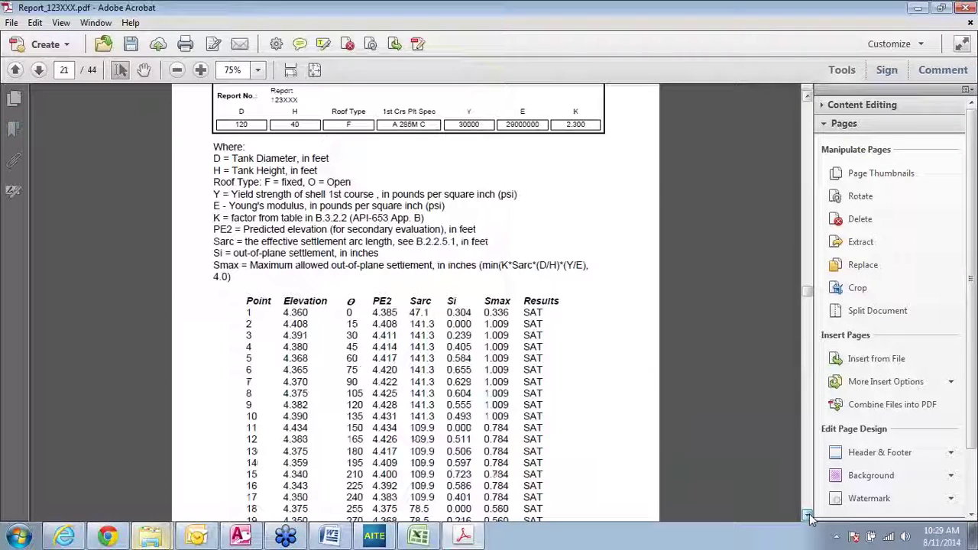
left_click(808, 516)
Step: Replace the existing header and footer with a centred footer reading "Page" followed by the automatic page number
left_click(893, 454)
left_click(877, 475)
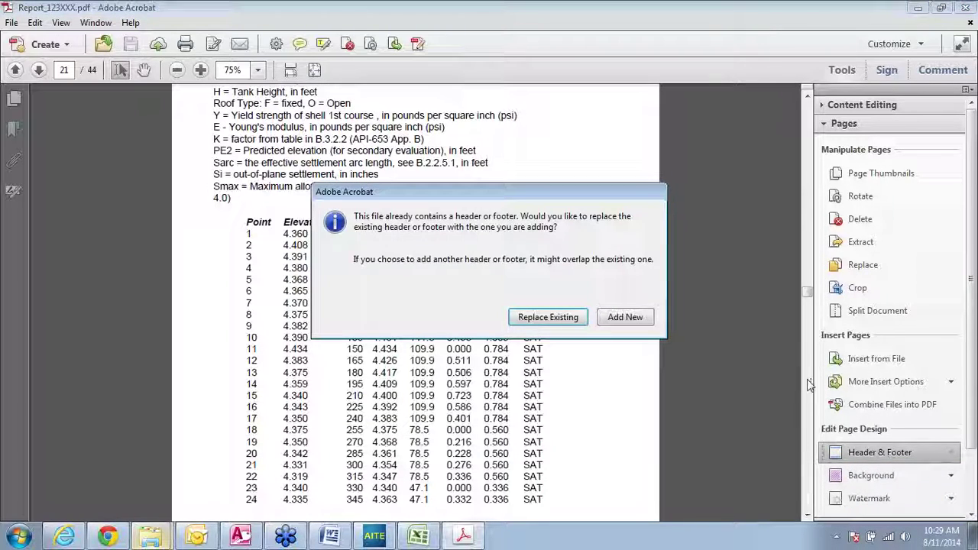
left_click(557, 325)
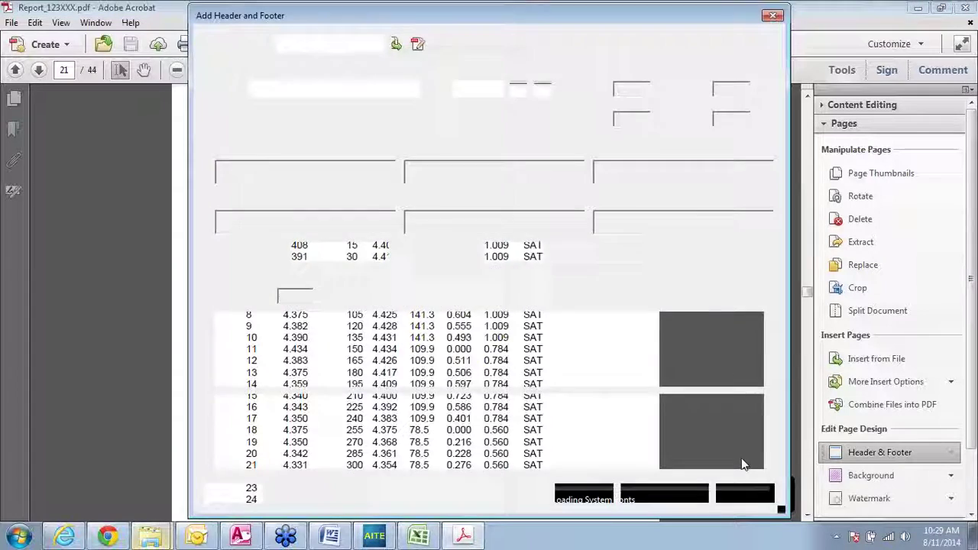
type("Pa")
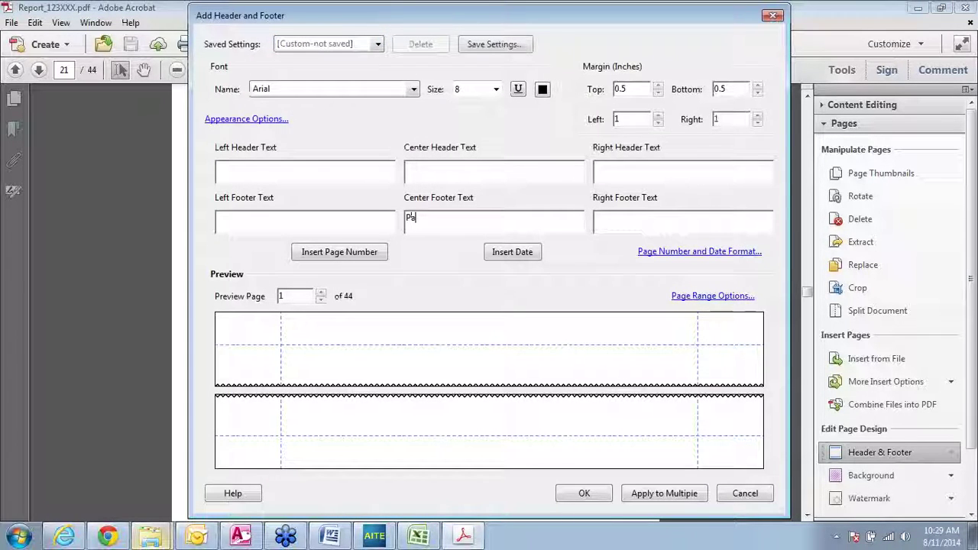
type("ge")
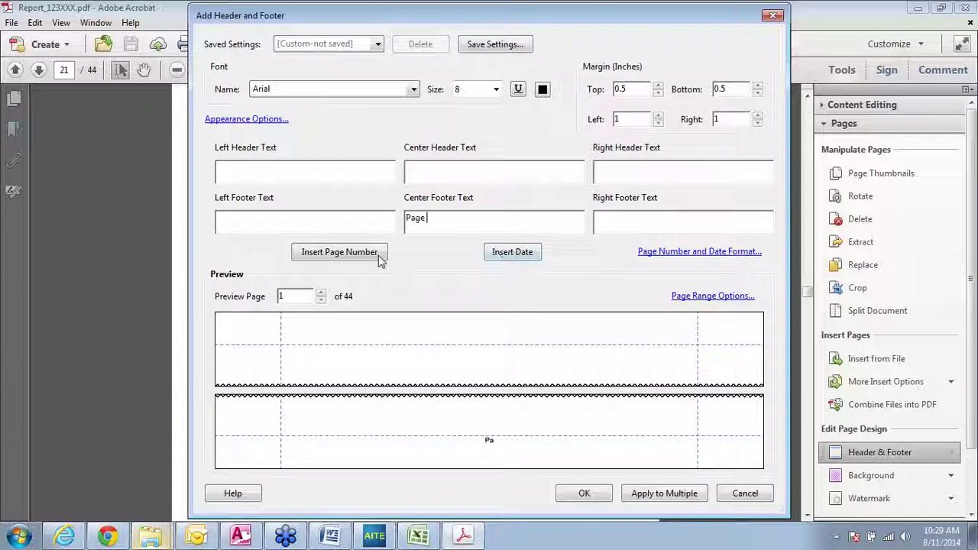
left_click(350, 257)
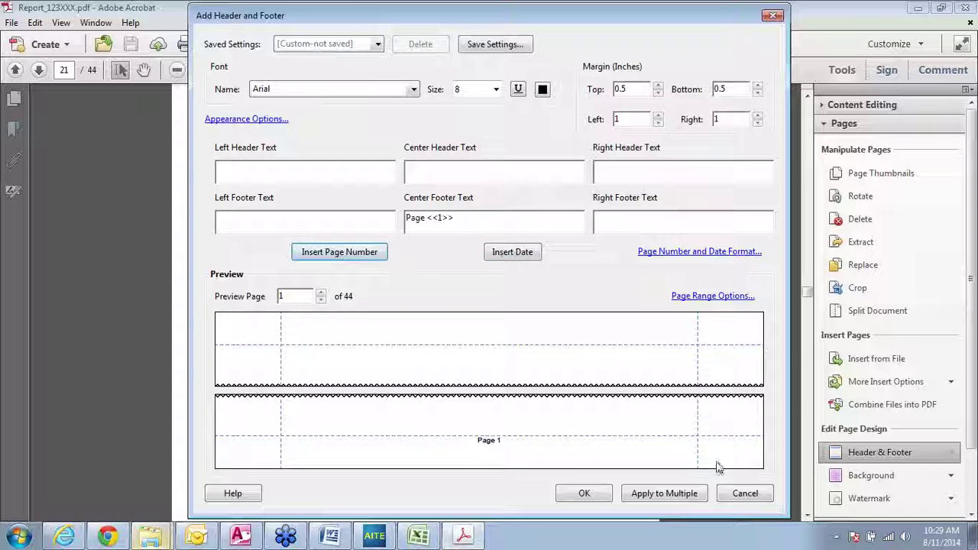
left_click(585, 494)
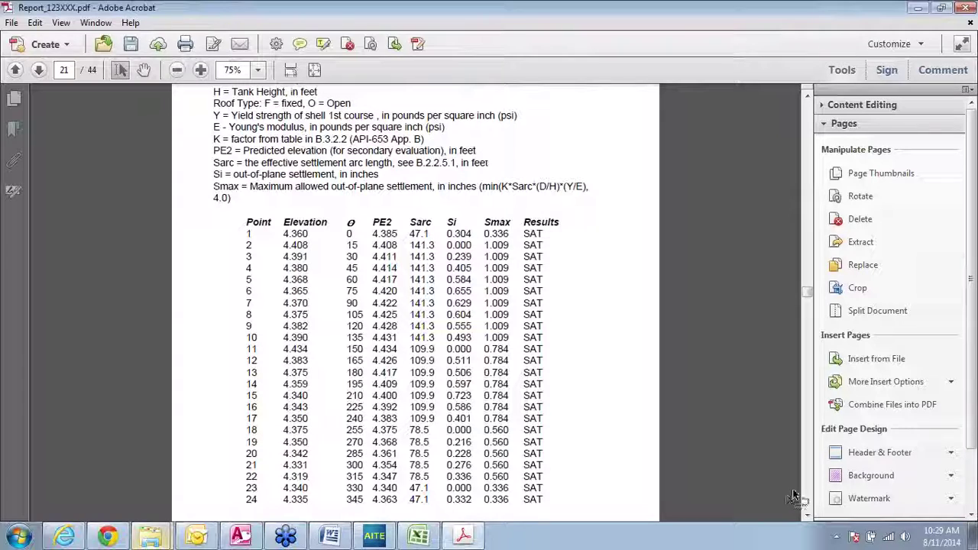
Step: Check the page-number footers through the Appendix C shell layout drawings and back to the cover page
left_click(807, 498)
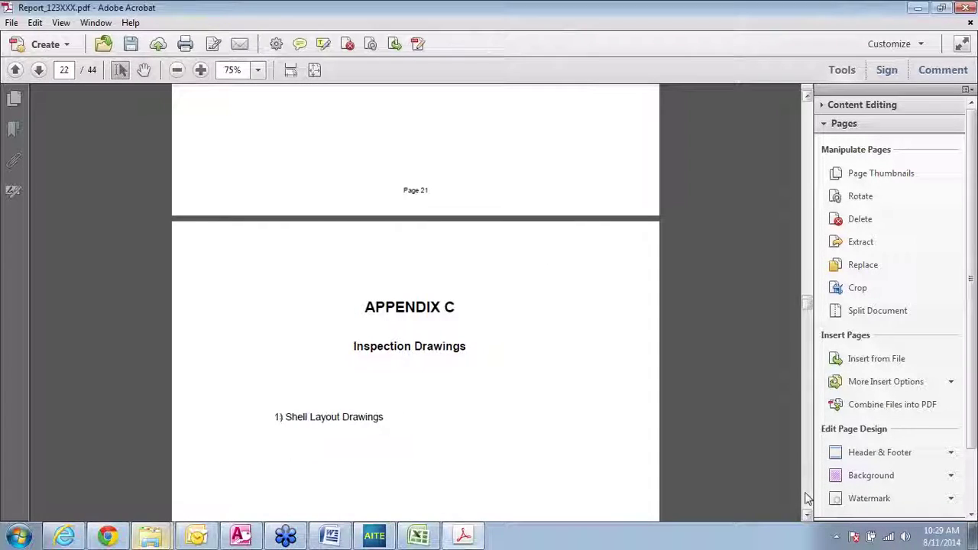
left_click(807, 498)
left_click(807, 498)
left_click(807, 498)
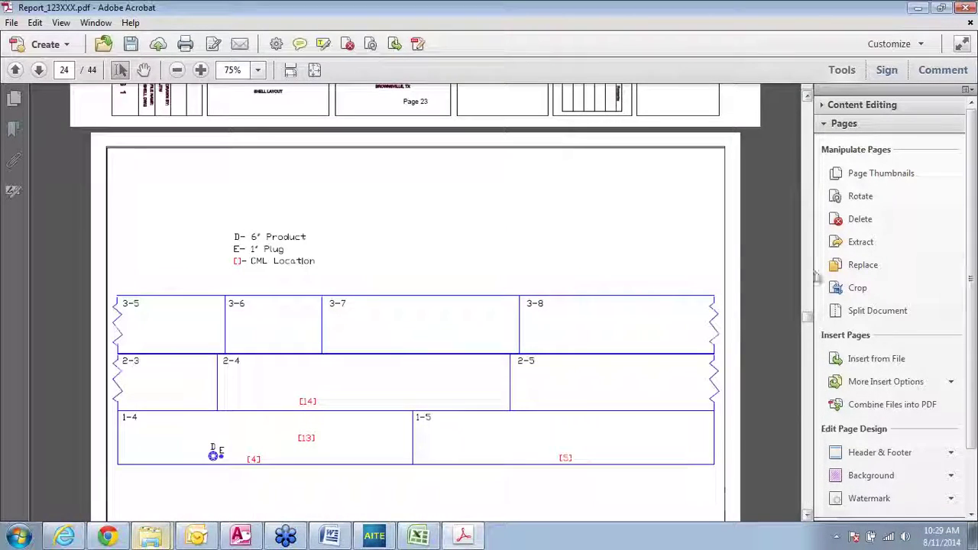
left_click(808, 114)
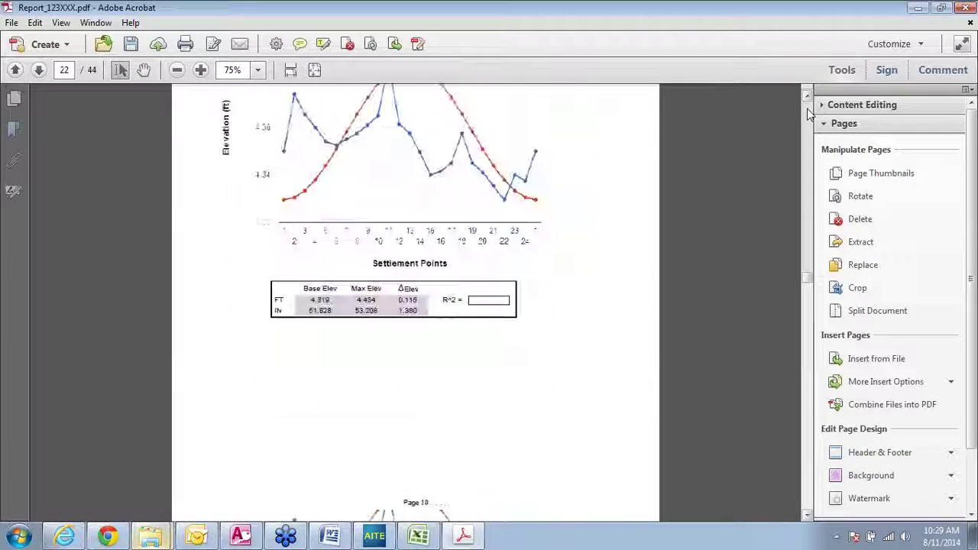
left_click(808, 113)
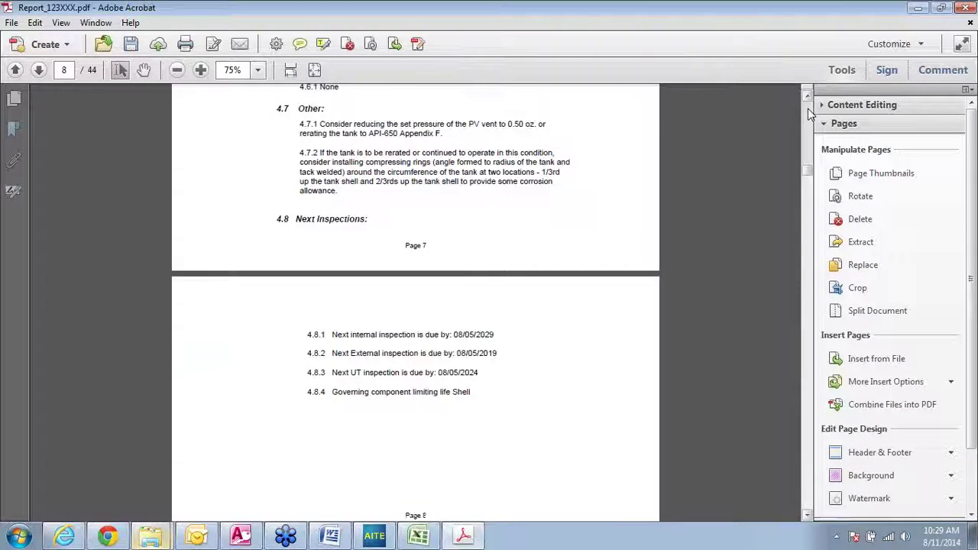
left_click(808, 113)
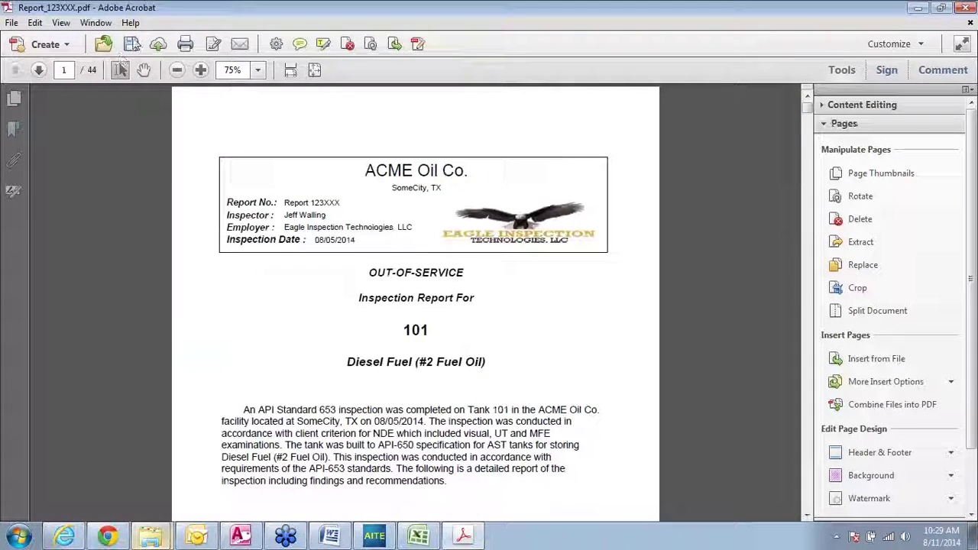
Step: Save the report as a reduced size PDF with existing compatibility retained, overwriting Report_123XXX in Webinar Example, and close it
left_click(12, 22)
mouse_move(25, 131)
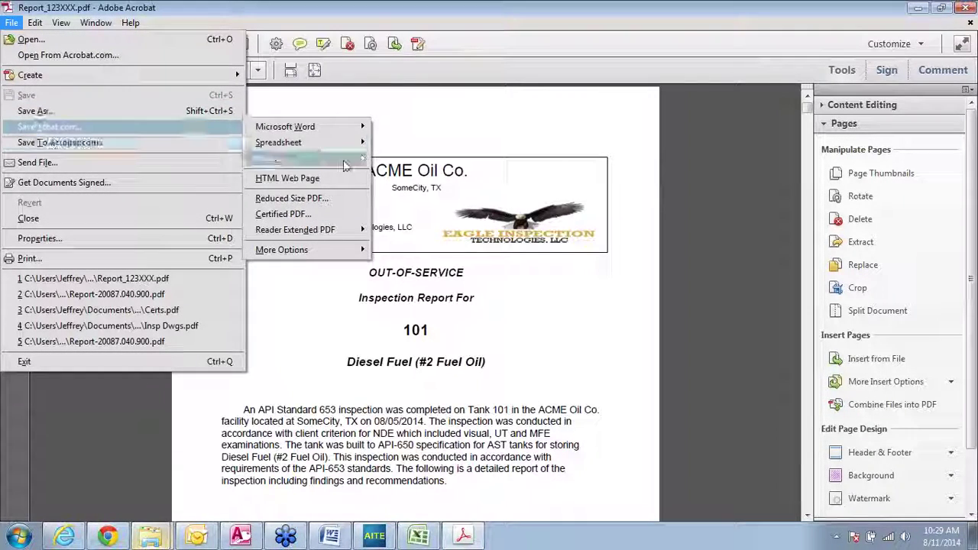
left_click(281, 197)
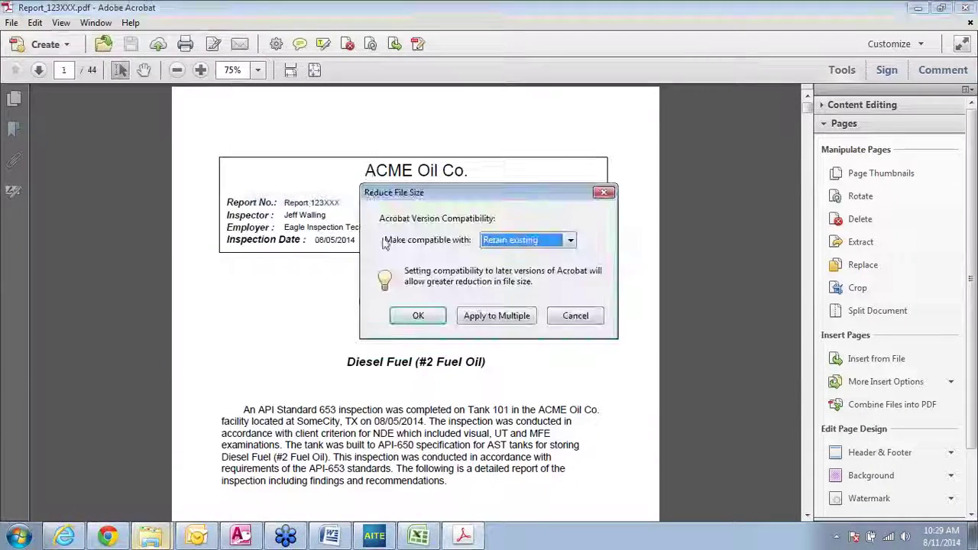
left_click(418, 315)
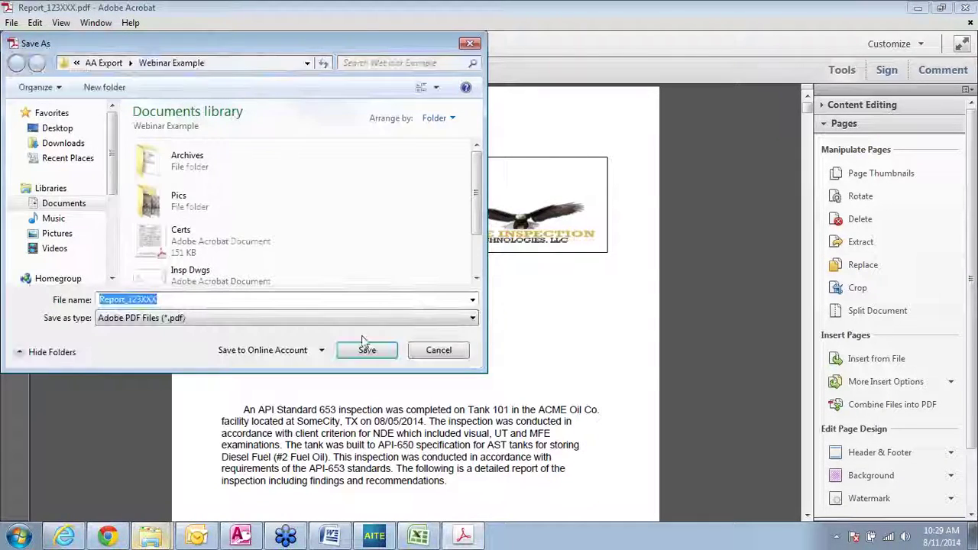
scroll(482, 267, "down", 2)
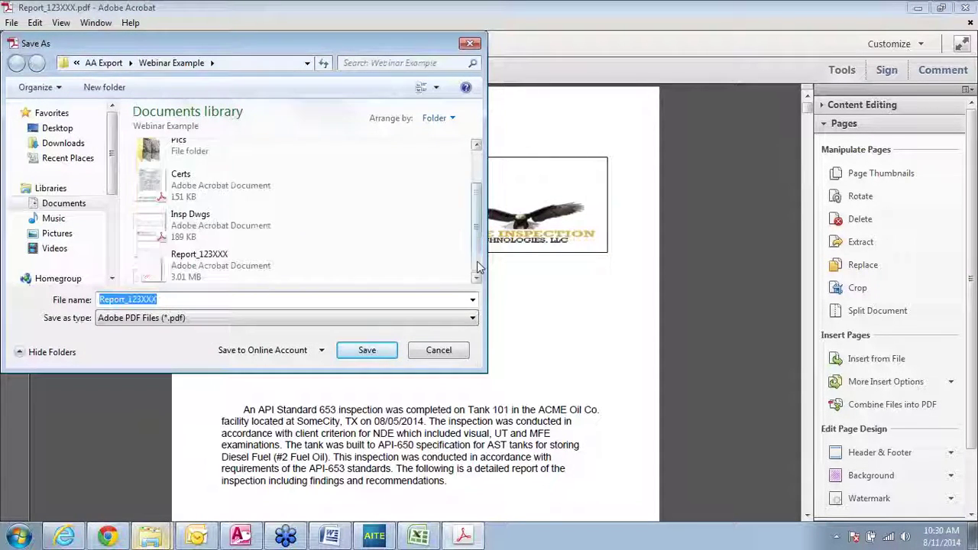
left_click(364, 353)
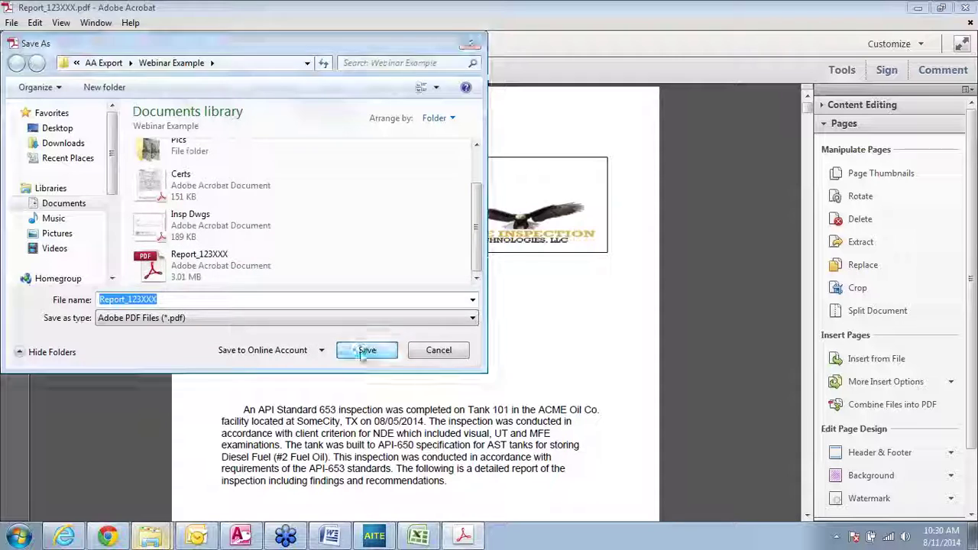
left_click(510, 327)
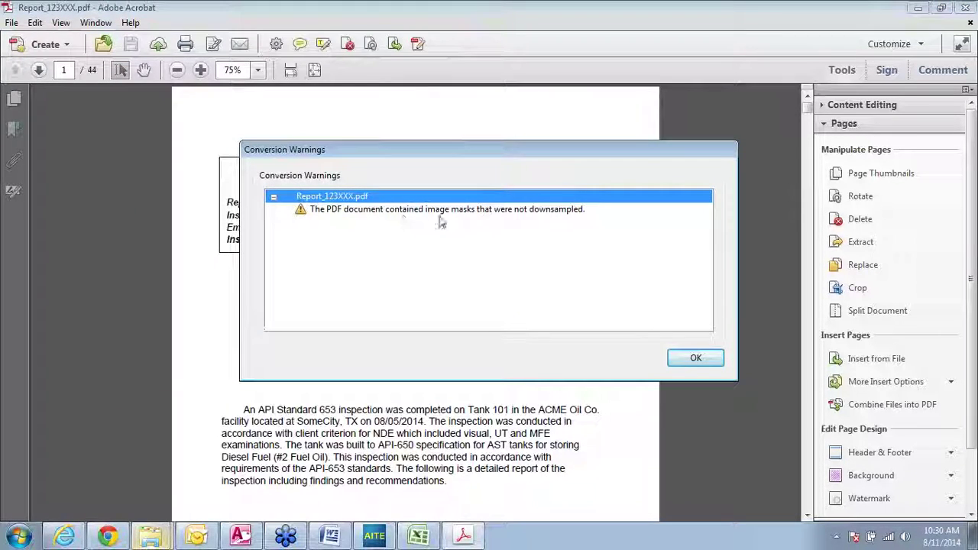
left_click(703, 359)
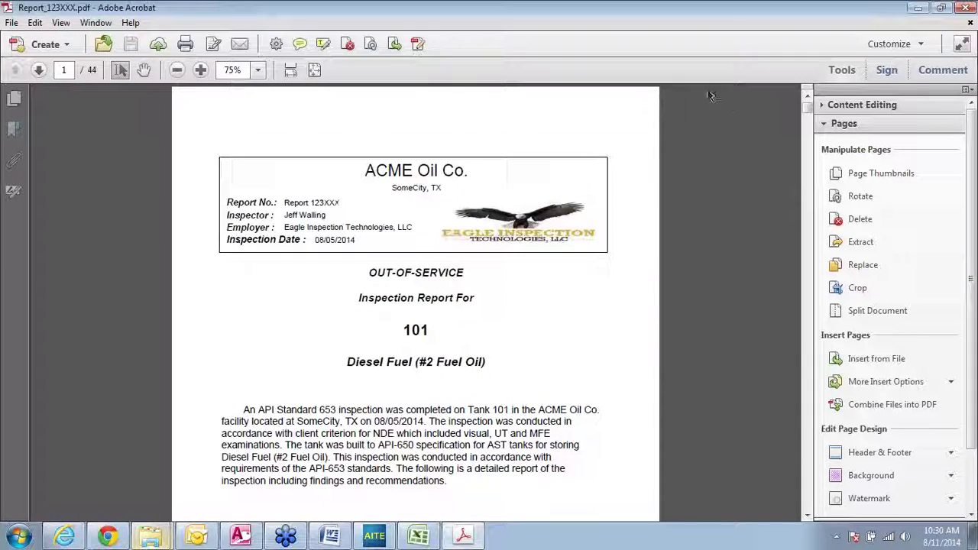
left_click(964, 7)
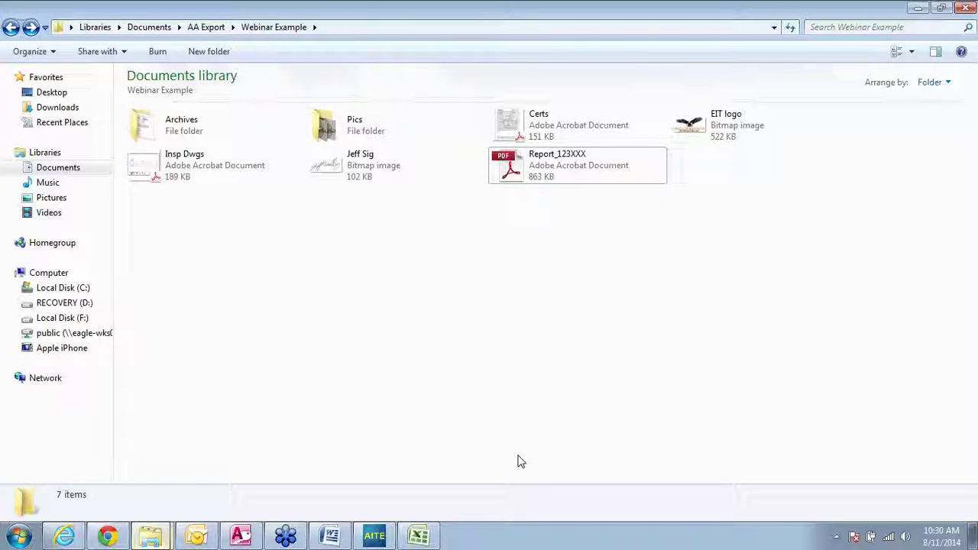
Step: Switch to API Inspectors Toolbox Enterprise, export Report 123XXX in Word format and open the downloaded Report_123XXX.doc
mouse_move(373, 539)
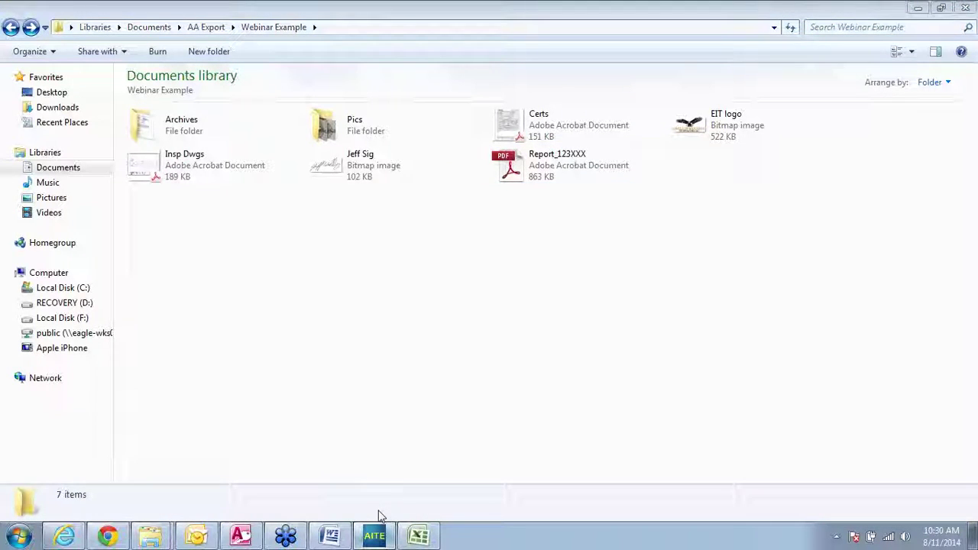
left_click(374, 535)
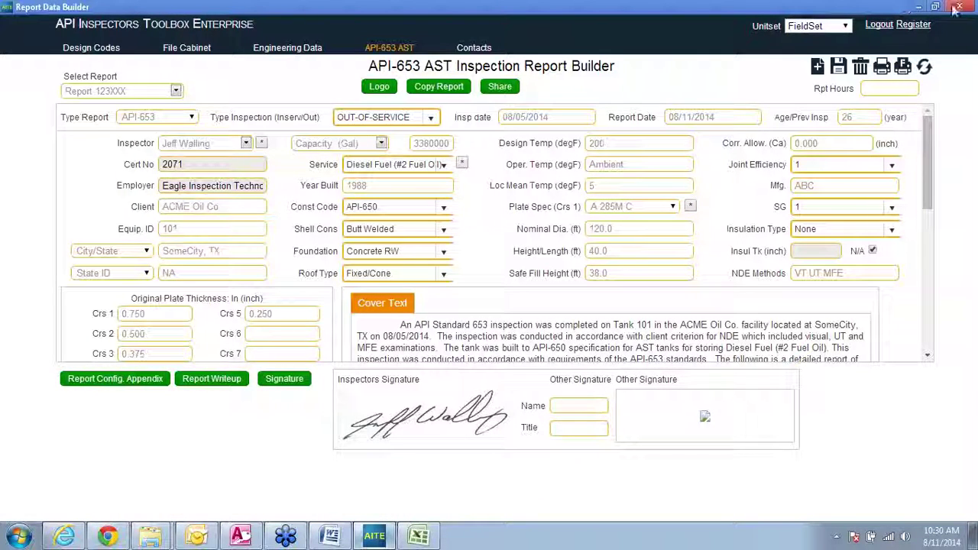
left_click(904, 68)
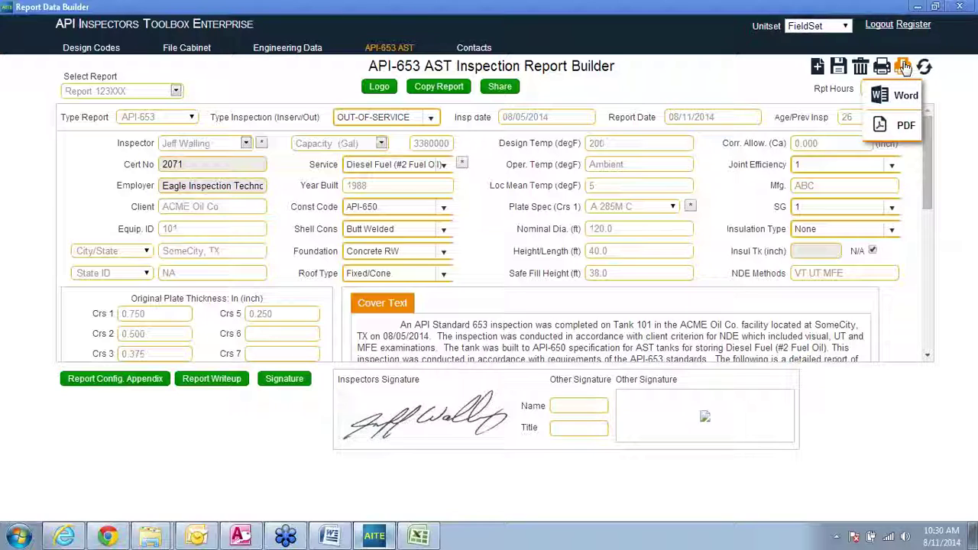
left_click(880, 95)
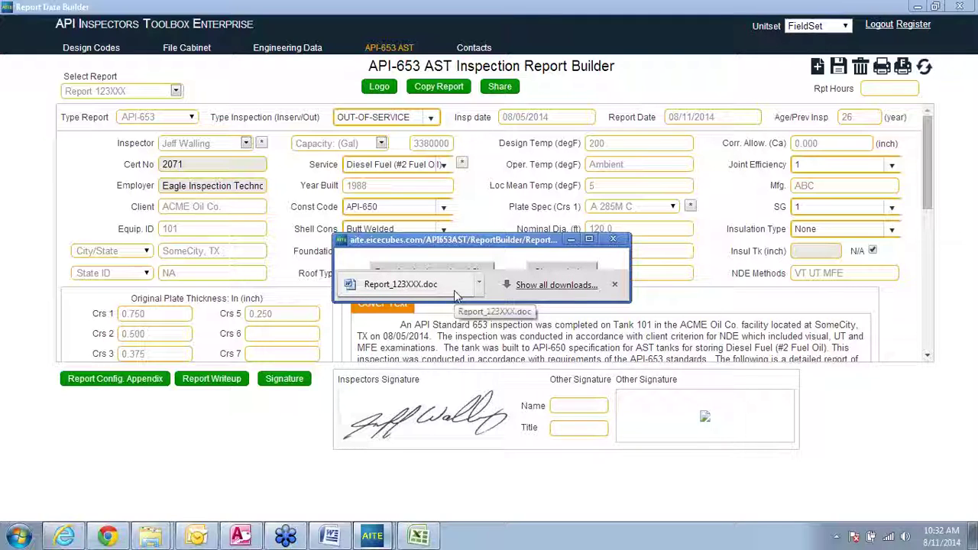
left_click(428, 284)
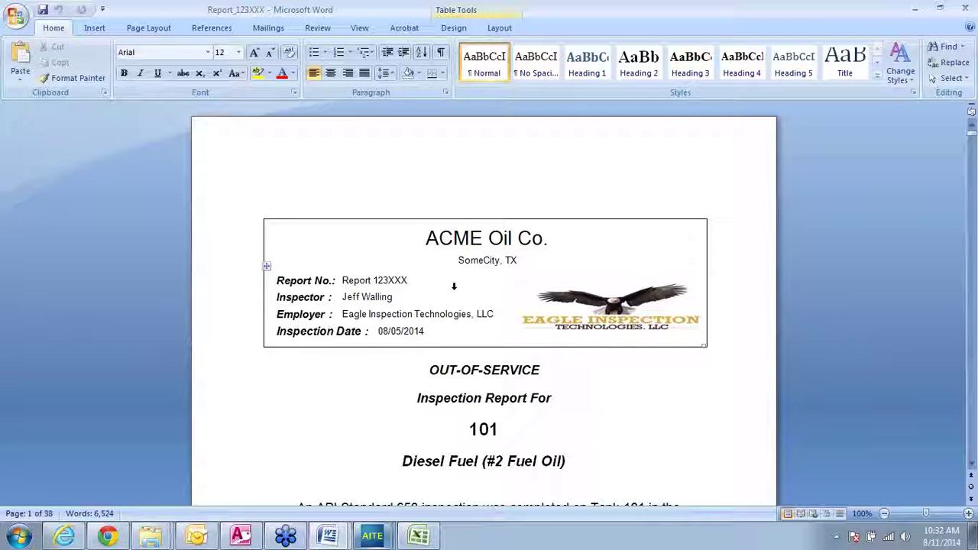
Step: Delete the broken linked image beside the inspector signature on the report's cover page
left_click(974, 425)
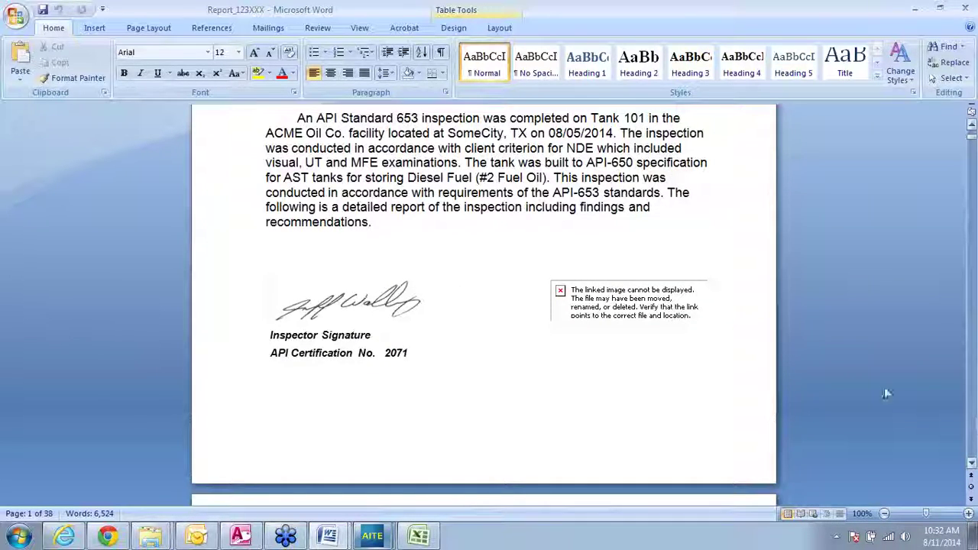
left_click(619, 297)
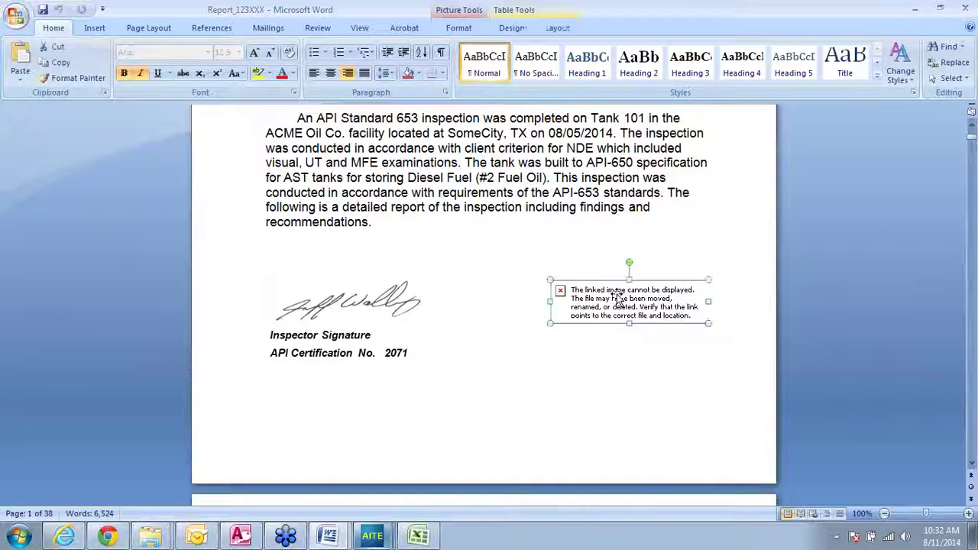
key("Delete")
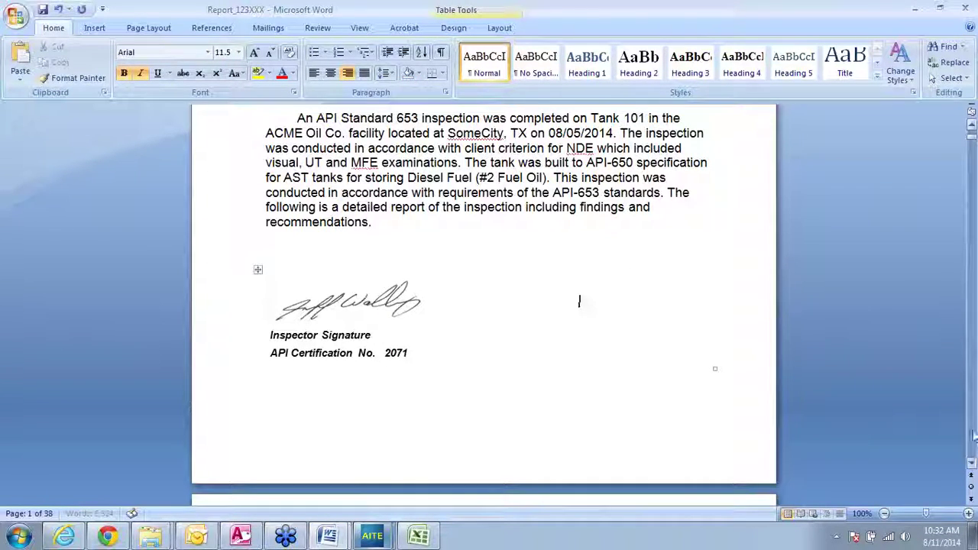
Step: Select the 1.0 Executive Summary table and examine how its text fits within the page down to the next inspection dates
scroll(974, 435, "down", 8)
scroll(975, 436, "down", 10)
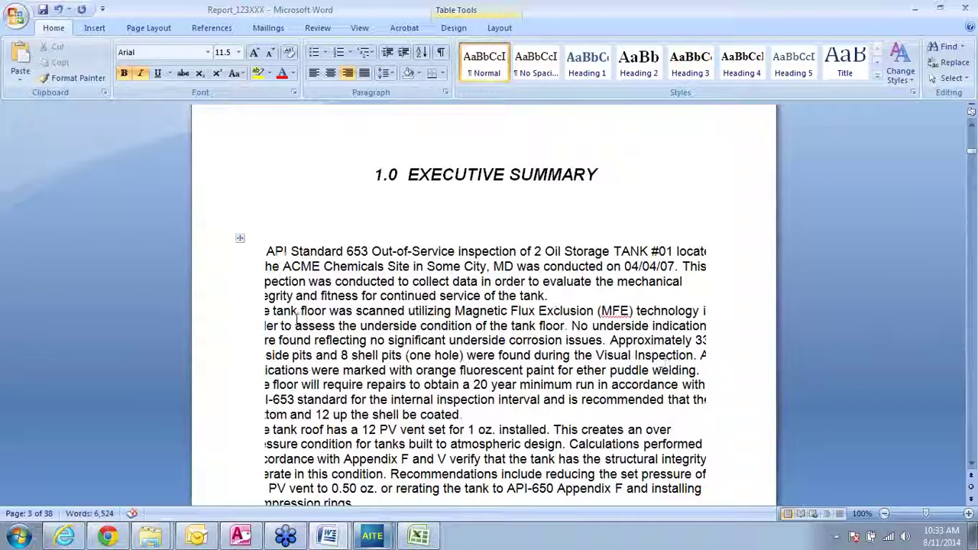
left_click(240, 237)
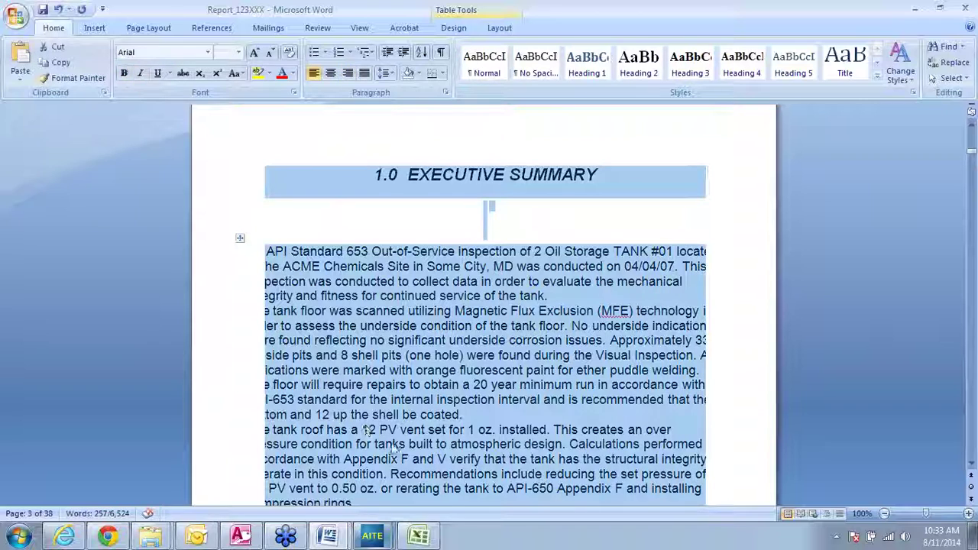
left_click(974, 421)
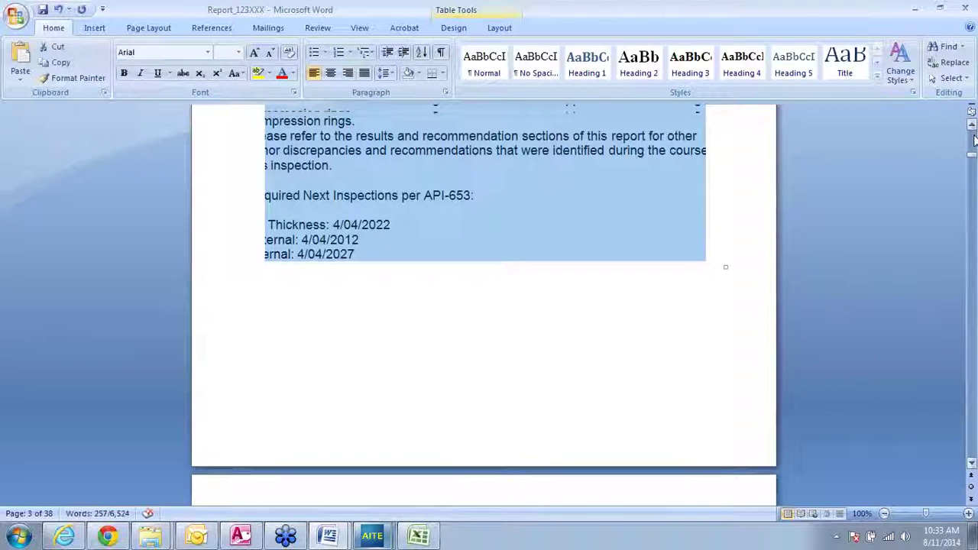
left_click(974, 138)
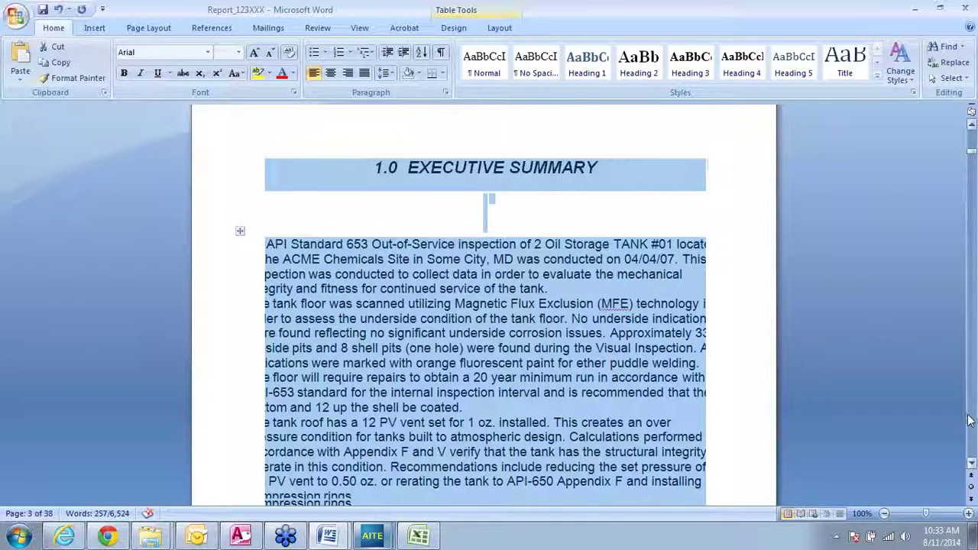
Step: Look through the report from the Executive Summary past the inspection results and nozzle table, and examine the list of calculations
left_click(969, 420)
left_click(969, 420)
left_click(969, 421)
left_click(969, 420)
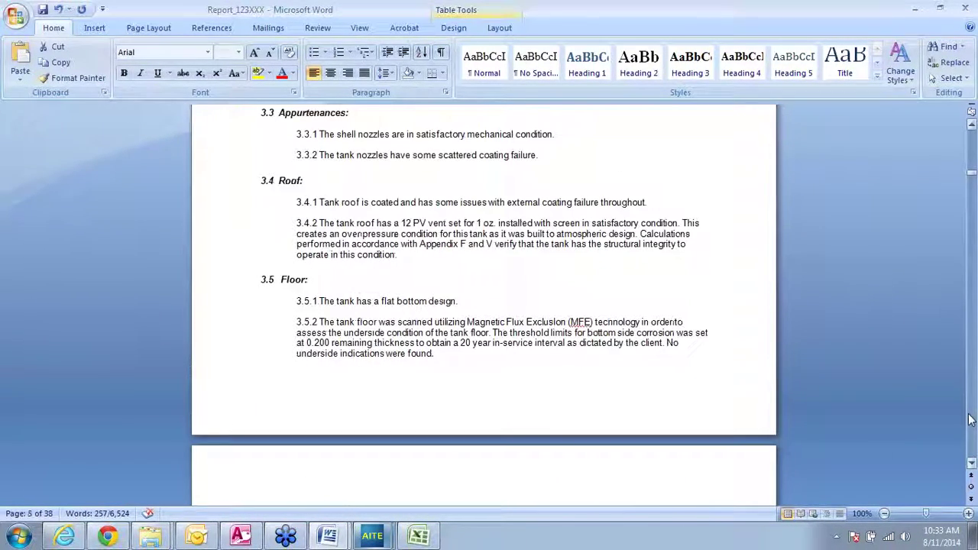
left_click(969, 421)
left_click(969, 420)
left_click(969, 421)
left_click(969, 420)
left_click(969, 420)
left_click(969, 420)
left_click(969, 420)
left_click(969, 420)
left_click(969, 421)
left_click(969, 421)
left_click(969, 420)
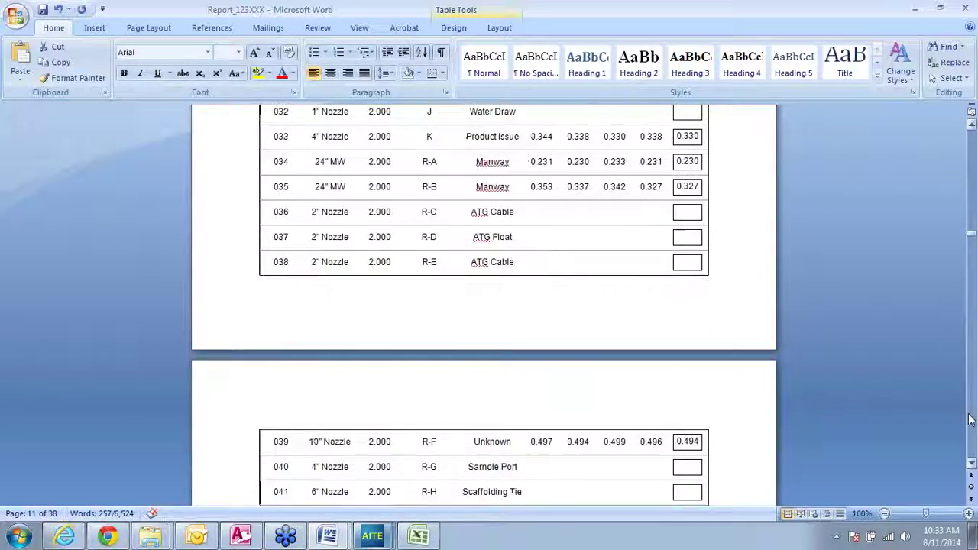
left_click(969, 421)
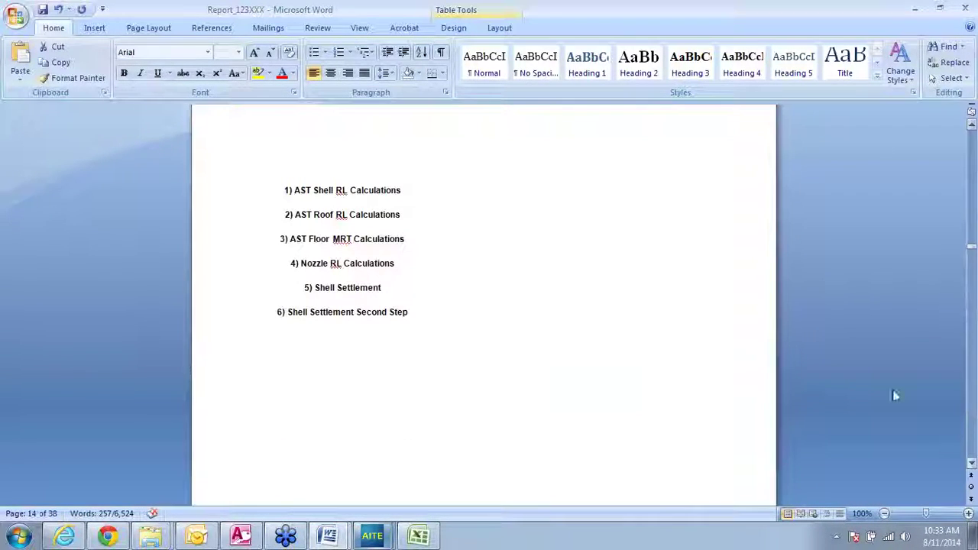
right_click(309, 263)
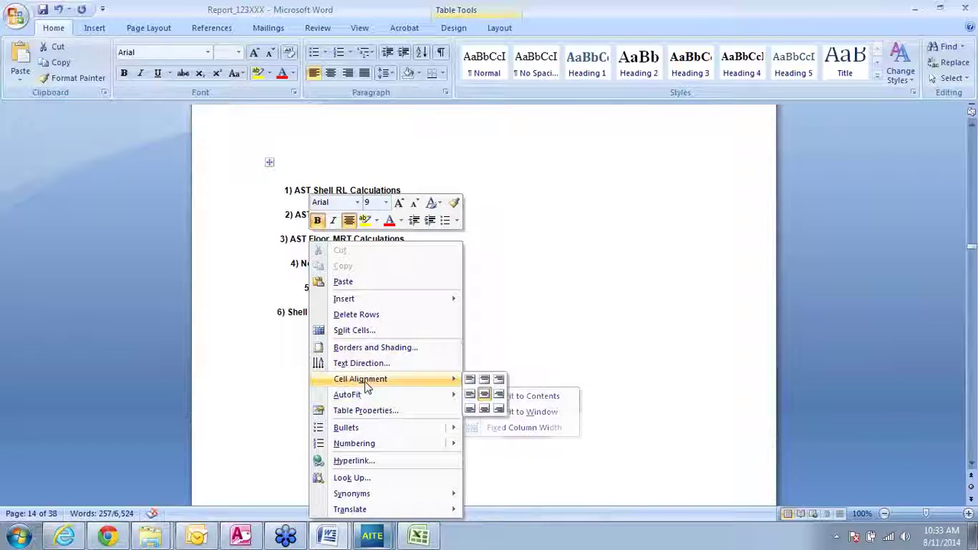
left_click(670, 326)
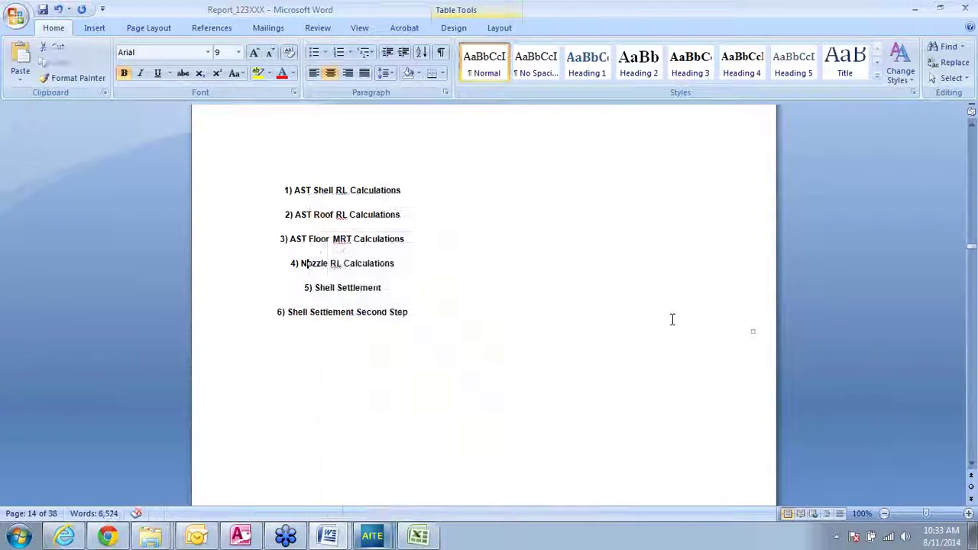
Step: Examine the calculation pages through the floor MRT evaluation to the shell settlement chart and its empty R^2 box
left_click(969, 431)
left_click(969, 430)
left_click(969, 430)
left_click(969, 430)
left_click(969, 430)
left_click(969, 430)
left_click(970, 430)
left_click(969, 430)
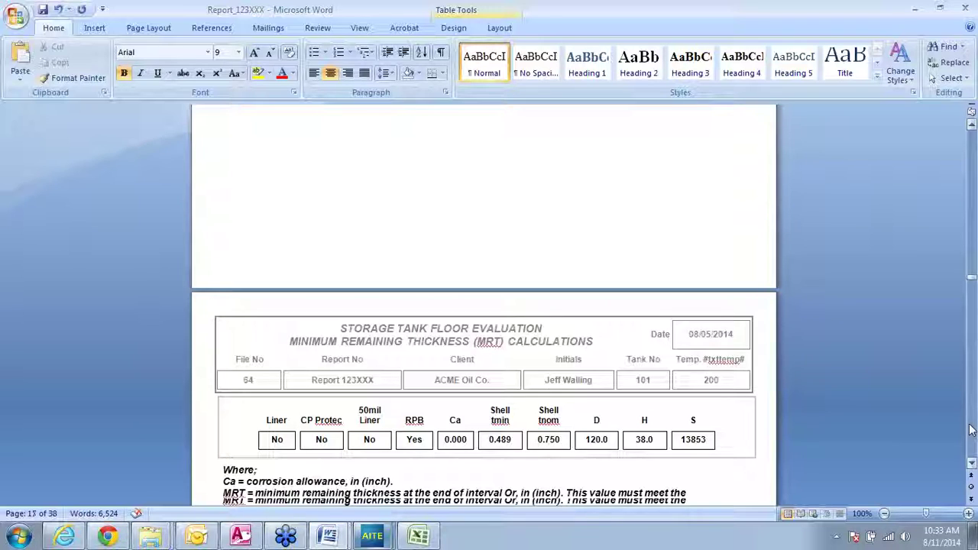
left_click(970, 431)
left_click(970, 430)
left_click(970, 430)
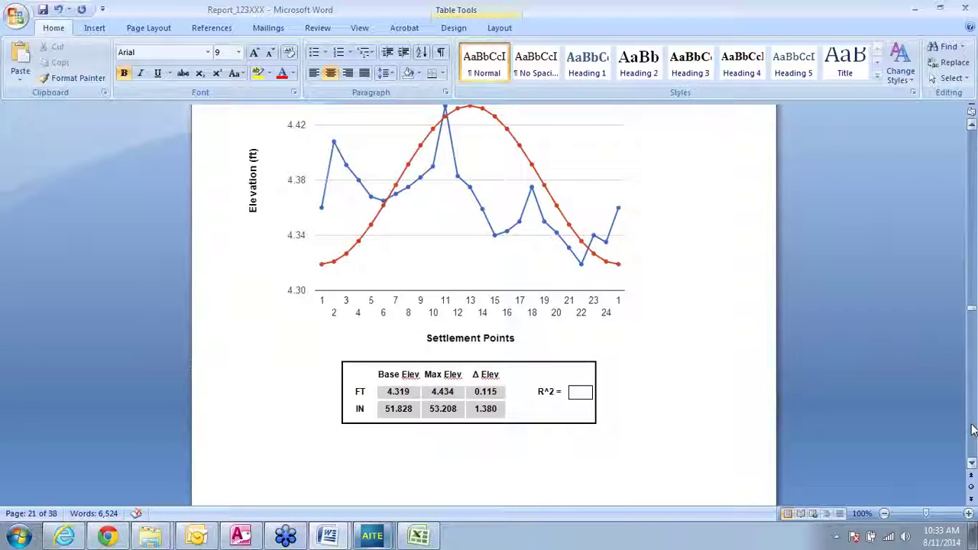
left_click(580, 392)
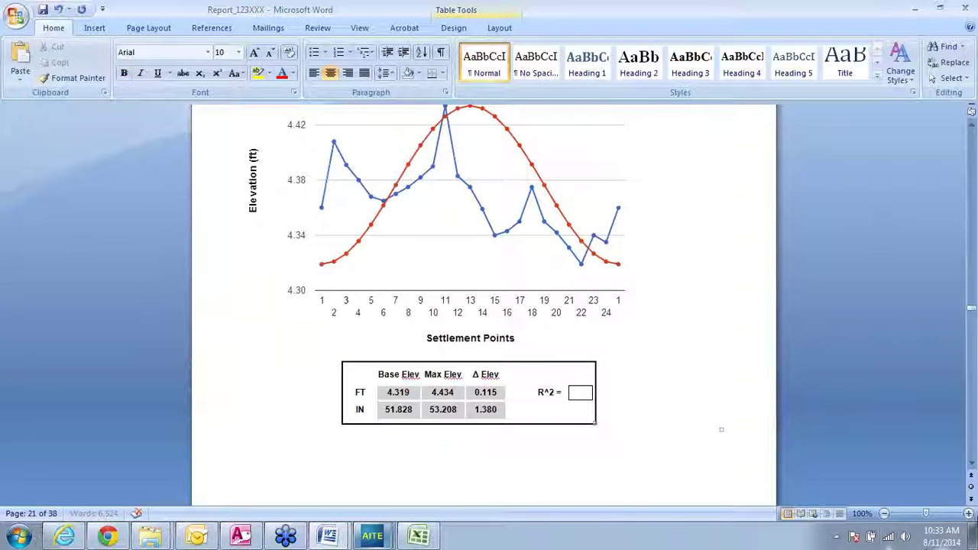
Step: Check the Appendix B settlement evaluation, the API-653 inspection checklist and the inspection photograph pages
scroll(974, 442, "down", 20)
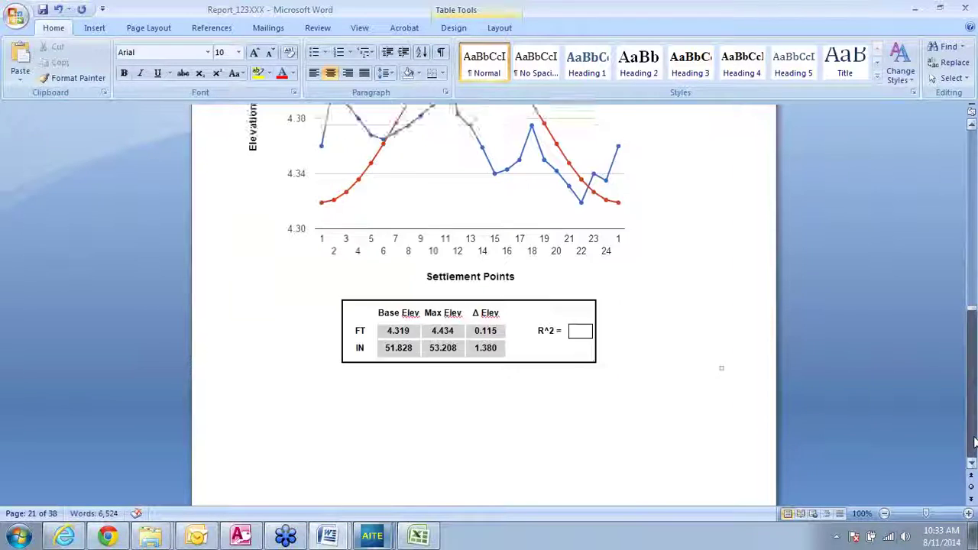
scroll(974, 442, "down", 20)
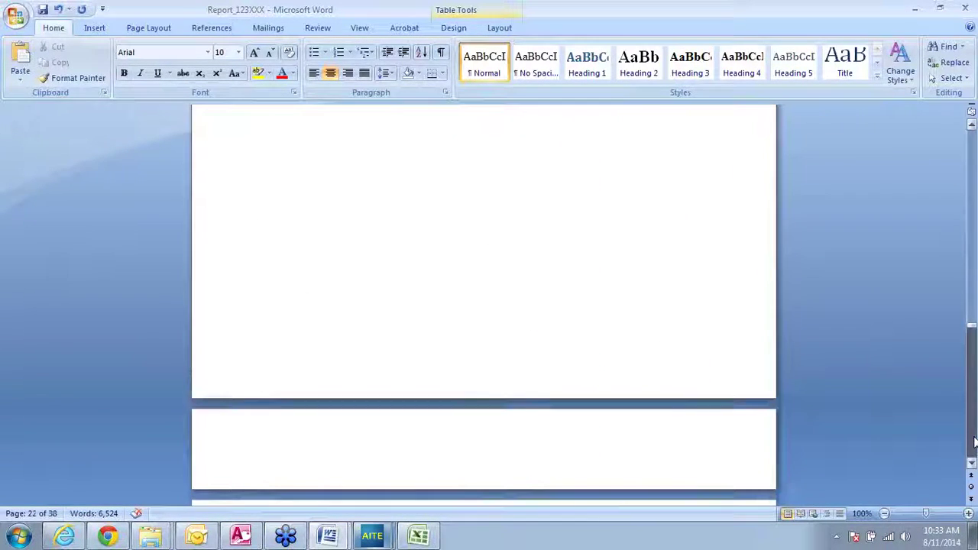
scroll(973, 442, "down", 20)
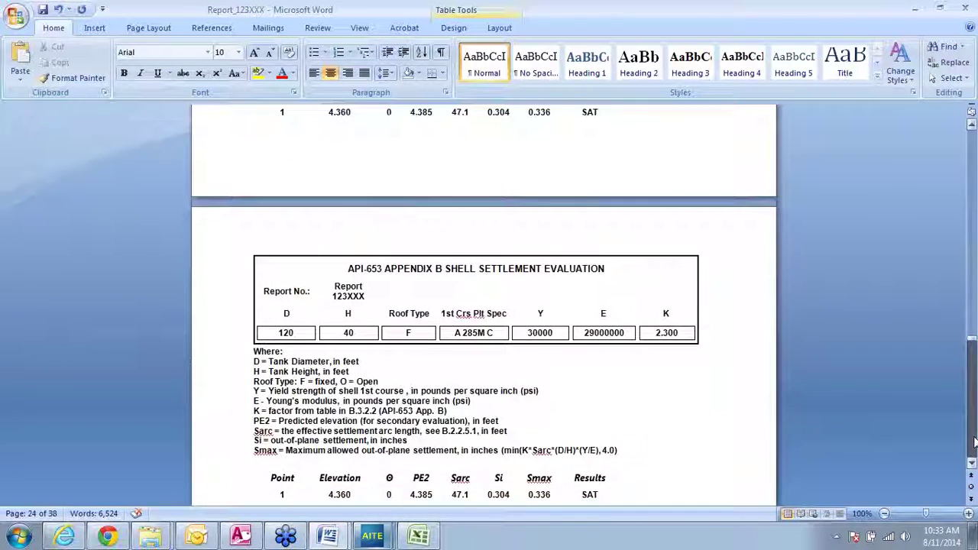
scroll(974, 442, "down", 20)
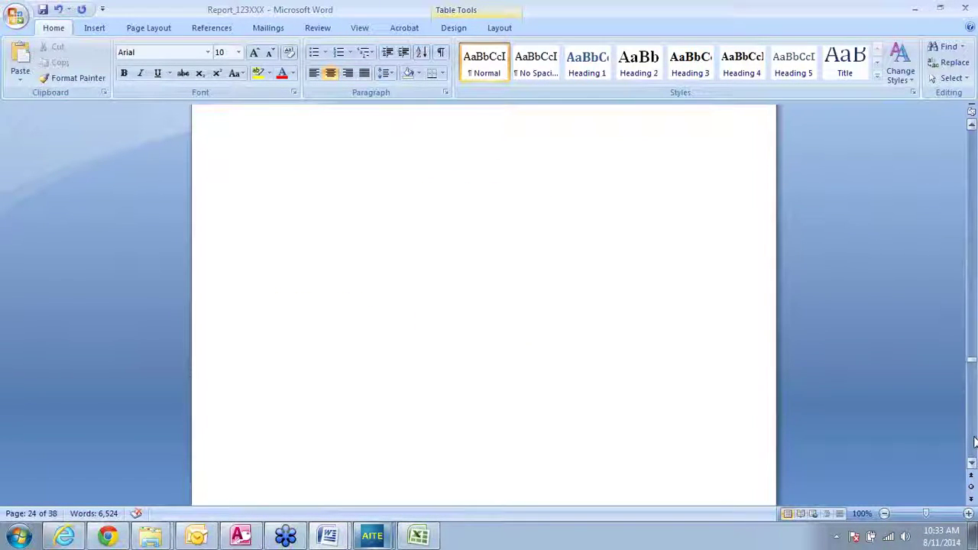
scroll(974, 442, "down", 20)
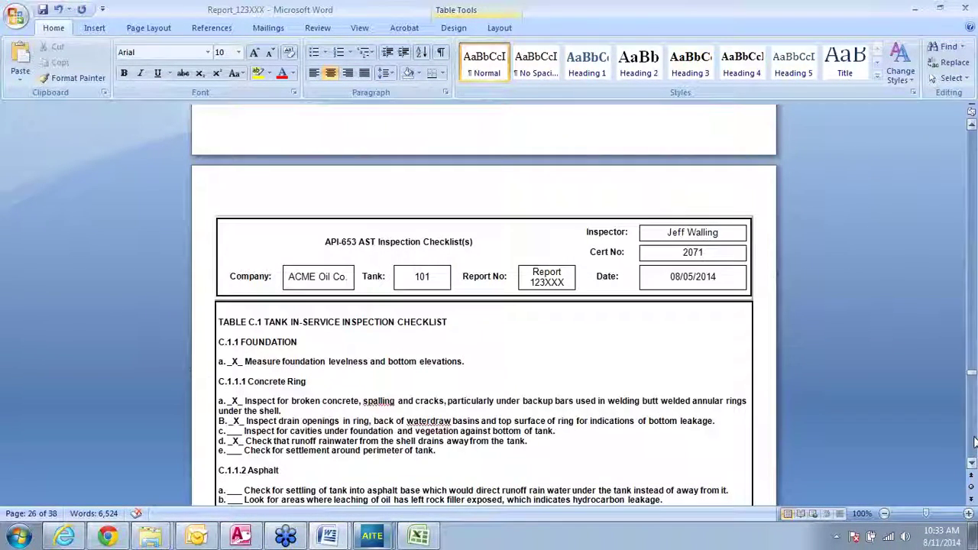
scroll(974, 442, "down", 20)
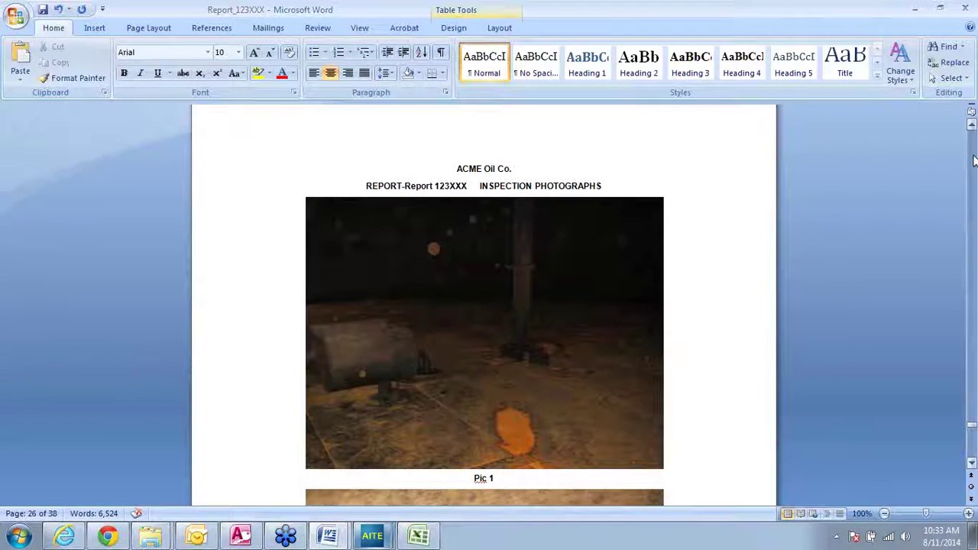
scroll(972, 383, "down", 5)
scroll(974, 452, "down", 10)
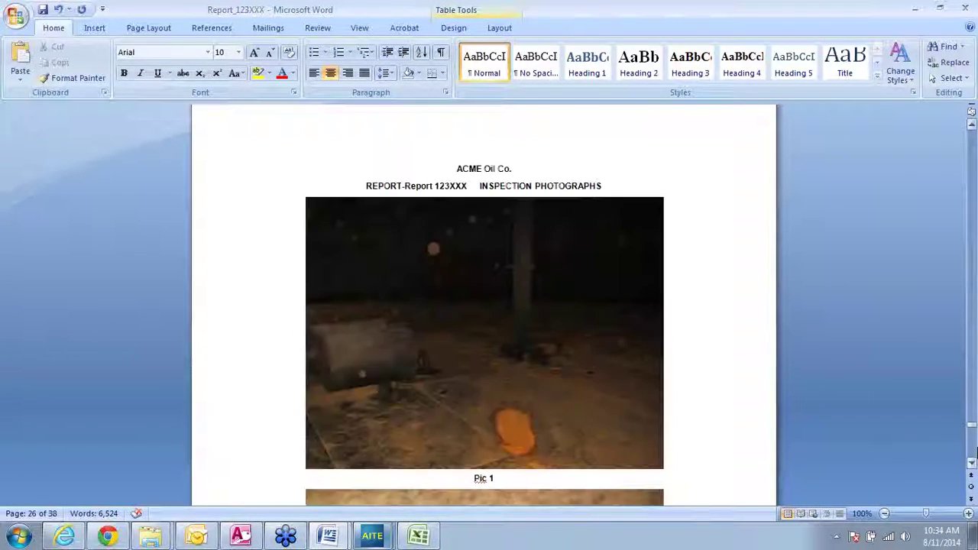
scroll(974, 453, "down", 10)
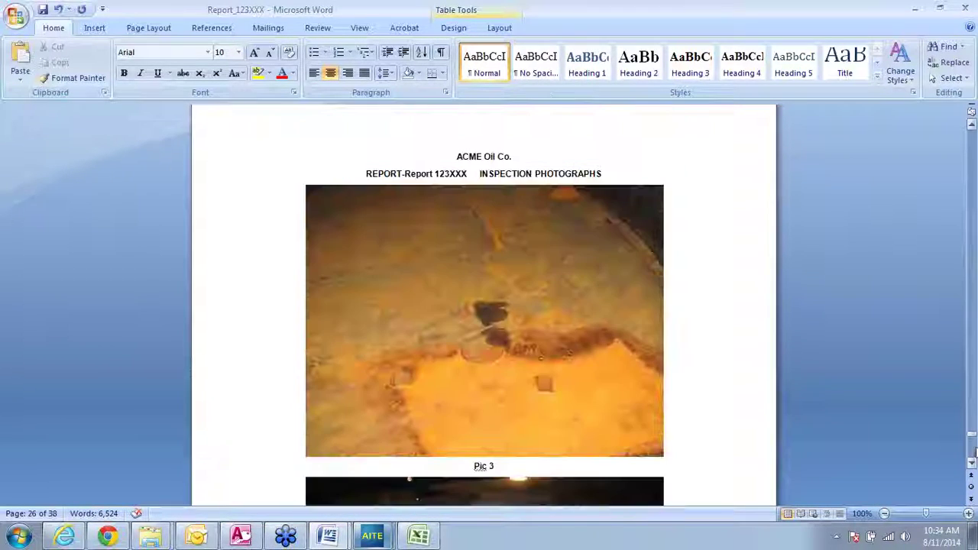
Step: Erase most of the placeholder x's in the caption of the photo below Pic 3 and add "Lets see lets see"
scroll(972, 458, "down", 10)
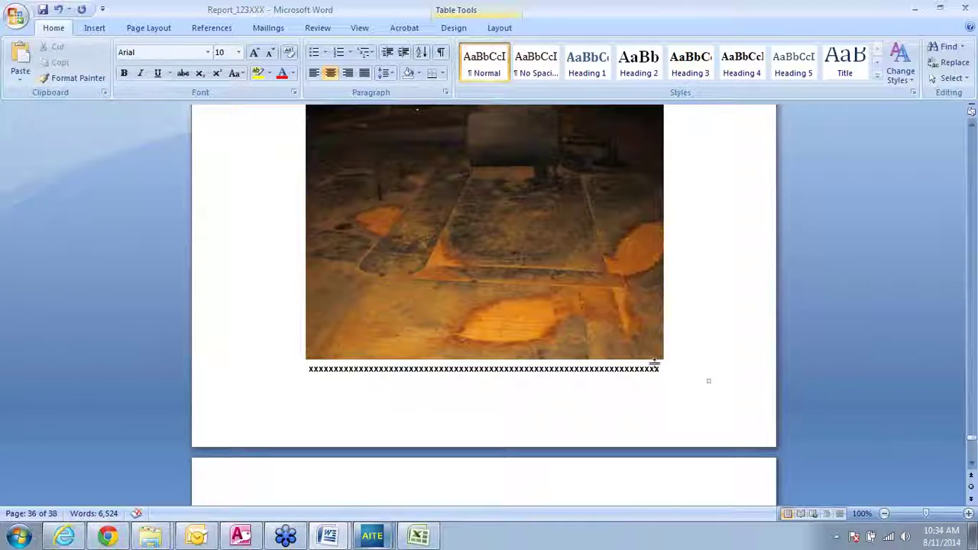
key("BackSpace")
key("BackSpace")
key("BackSpace")
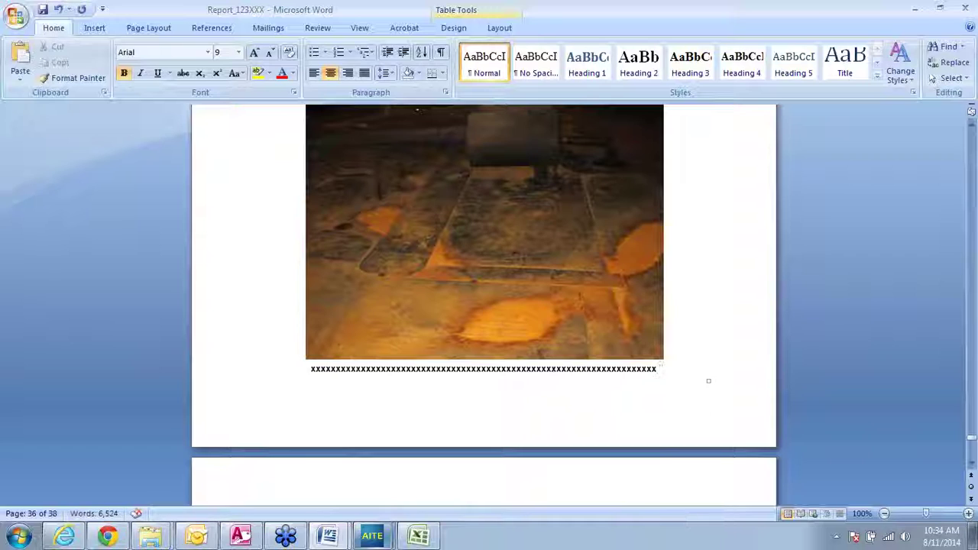
key("BackSpace")
key("BackSpace")
key("BackSpace")
key("BackSpace")
key("BackSpace")
key("BackSpace")
key("BackSpace")
key("BackSpace")
key("BackSpace")
key("BackSpace")
key("BackSpace")
key("BackSpace")
key("BackSpace")
key("BackSpace")
key("BackSpace")
key("BackSpace")
key("BackSpace")
key("BackSpace")
key("BackSpace")
key("BackSpace")
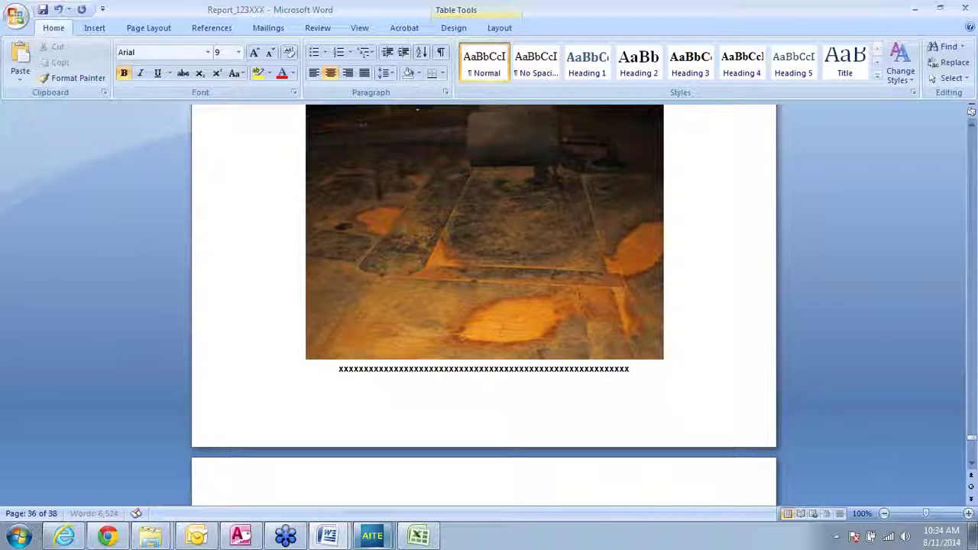
key("BackSpace")
key("BackSpace")
key("BackSpace")
key("BackSpace")
key("BackSpace")
key("BackSpace")
key("BackSpace")
key("BackSpace")
key("BackSpace")
key("BackSpace")
key("BackSpace")
key("BackSpace")
key("BackSpace")
key("BackSpace")
key("BackSpace")
key("BackSpace")
key("BackSpace")
key("BackSpace")
key("BackSpace")
key("BackSpace")
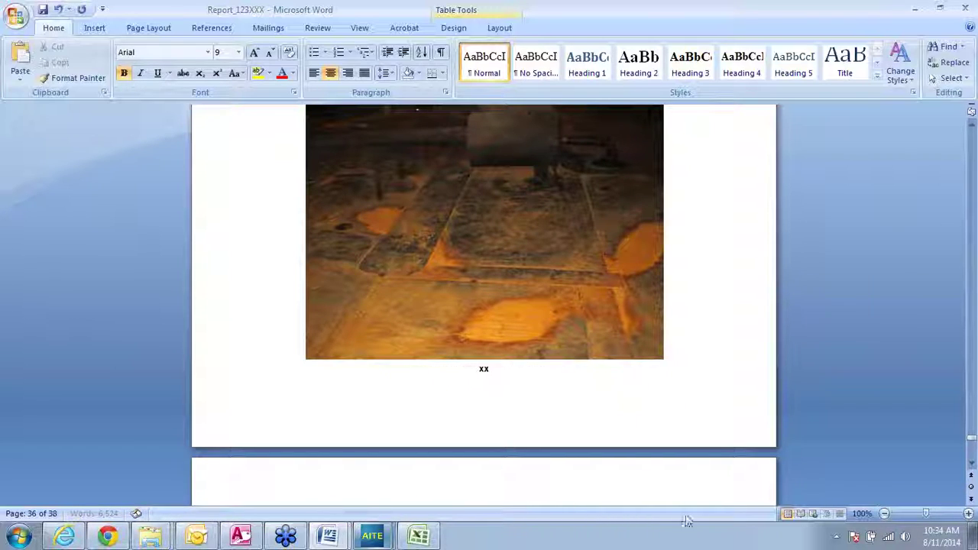
type("Lets see lets see")
key("ctrl+Return")
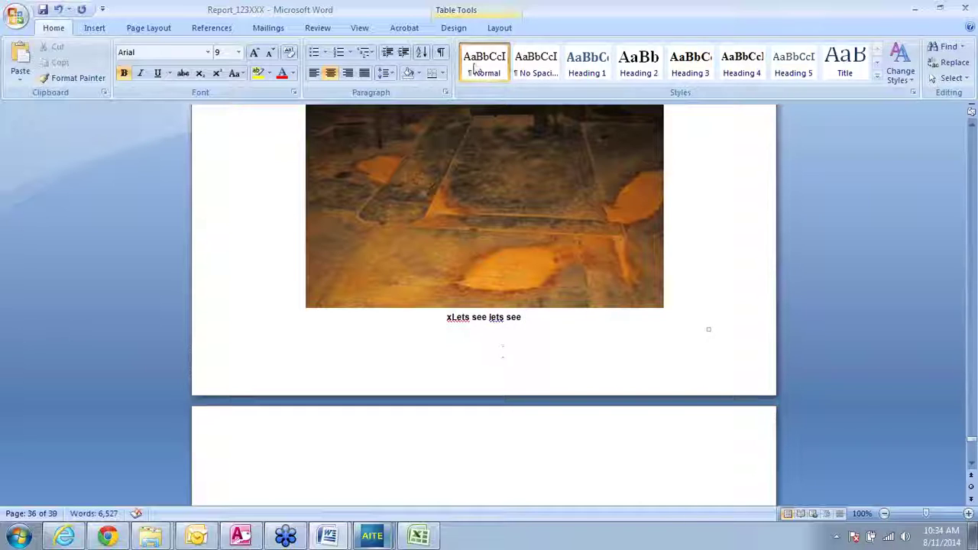
right_click(535, 181)
left_click(573, 371)
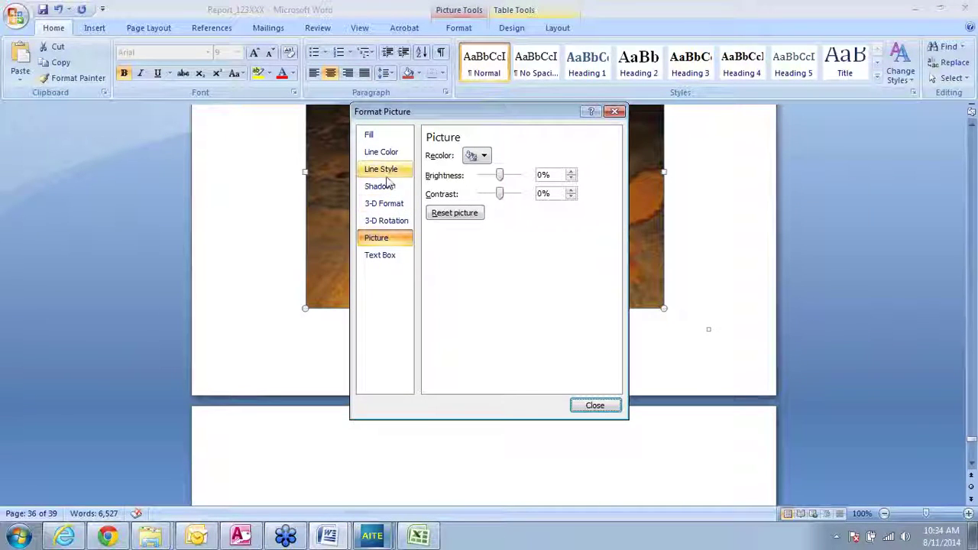
left_click(387, 257)
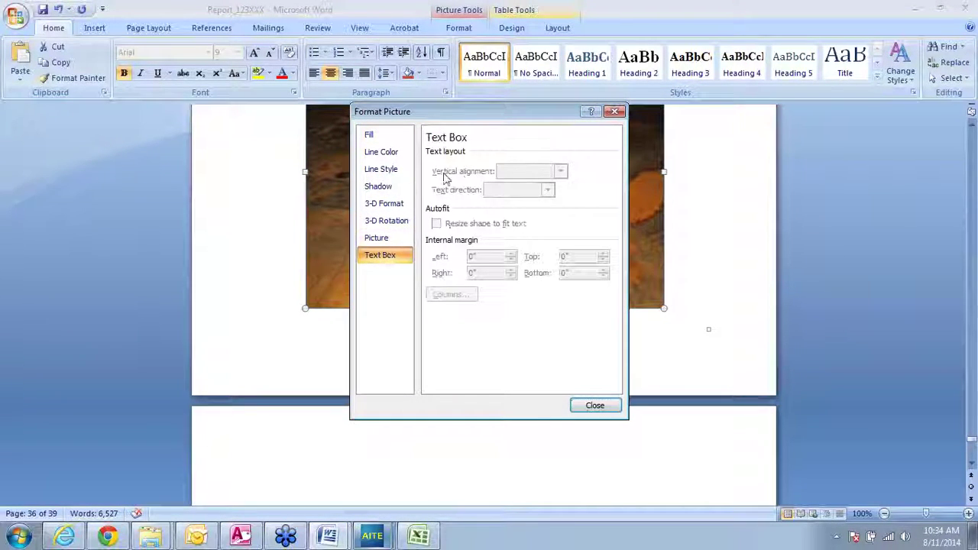
left_click(615, 112)
Step: Set the captioned photo's height to 2 inches with aspect ratio locked, and add "lets see" as a second caption line
right_click(559, 156)
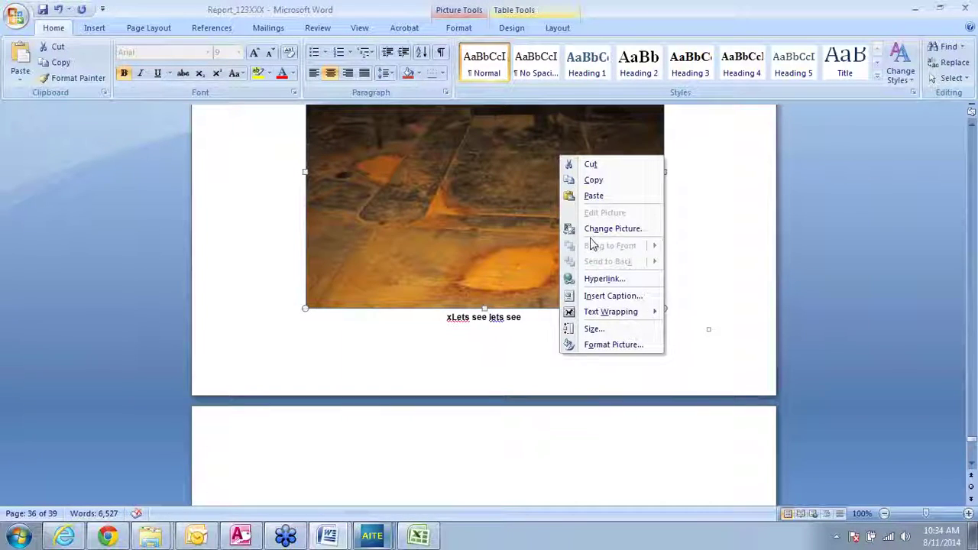
left_click(587, 328)
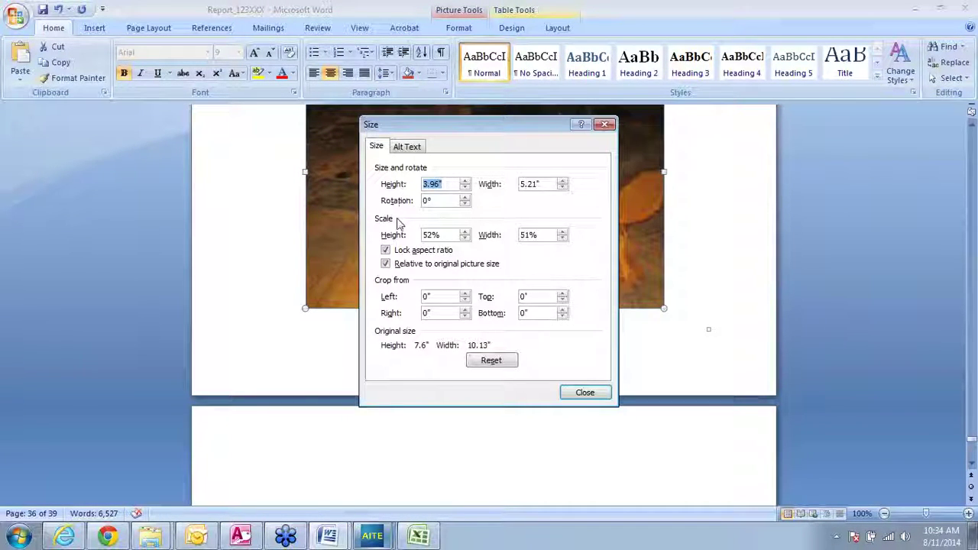
type("2")
key("Return")
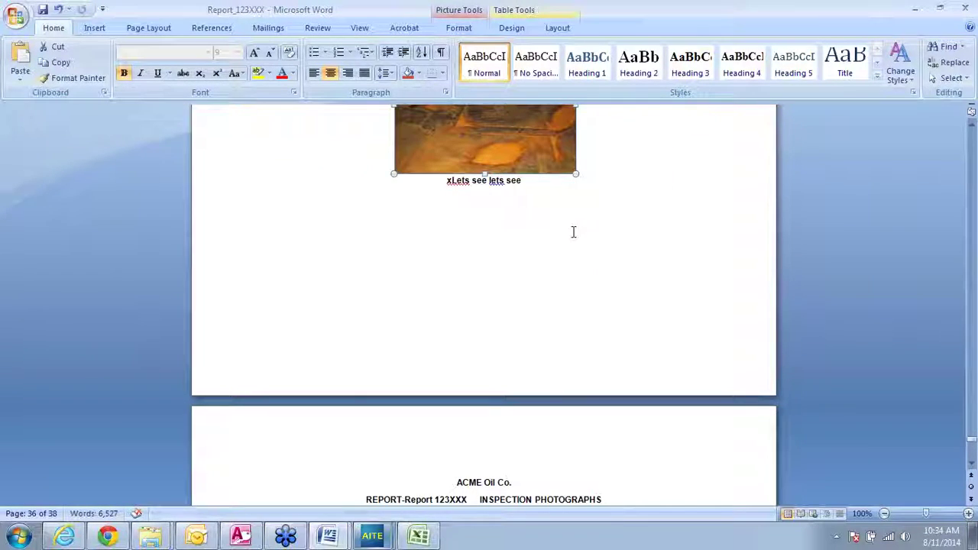
left_click(668, 222)
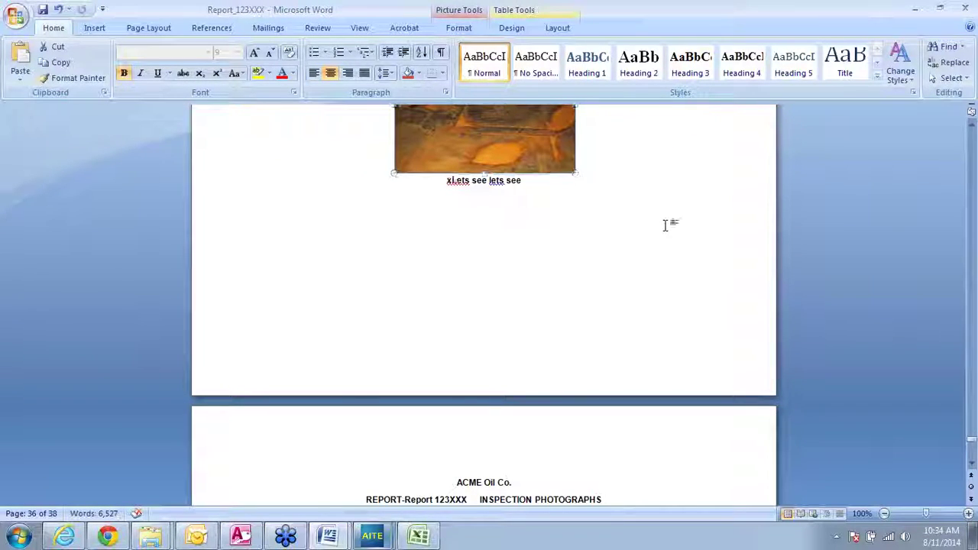
left_click(550, 184)
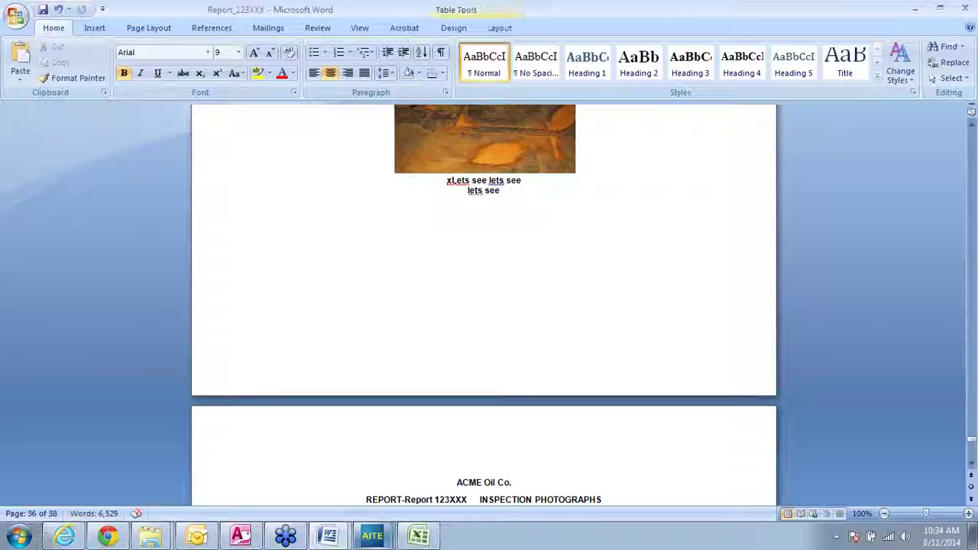
Step: Erase the second caption line "lets see" and the last words of the first line below the resized photo
key("BackSpace")
key("BackSpace")
key("BackSpace")
key("BackSpace")
key("BackSpace")
key("BackSpace")
key("BackSpace")
key("BackSpace")
key("BackSpace")
key("BackSpace")
key("BackSpace")
key("BackSpace")
key("BackSpace")
key("BackSpace")
key("BackSpace")
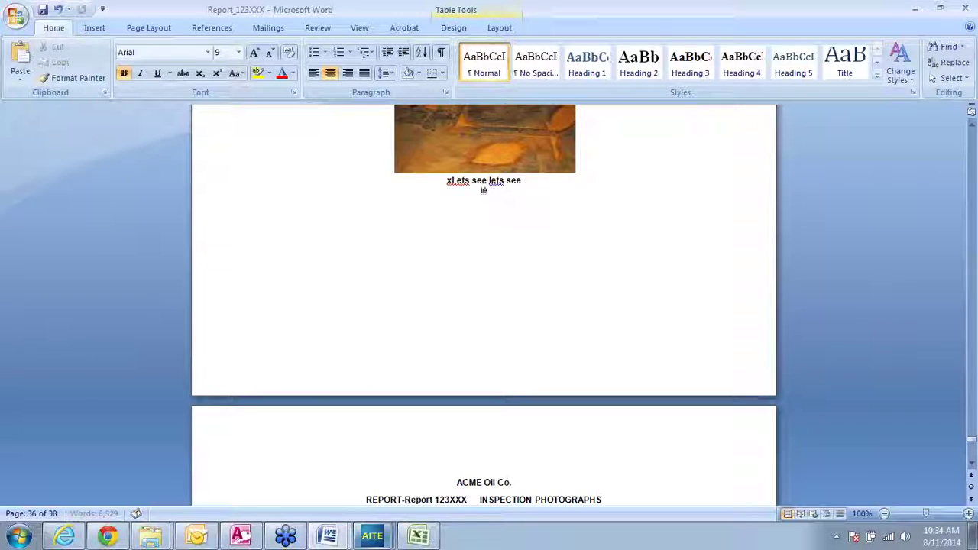
key("BackSpace")
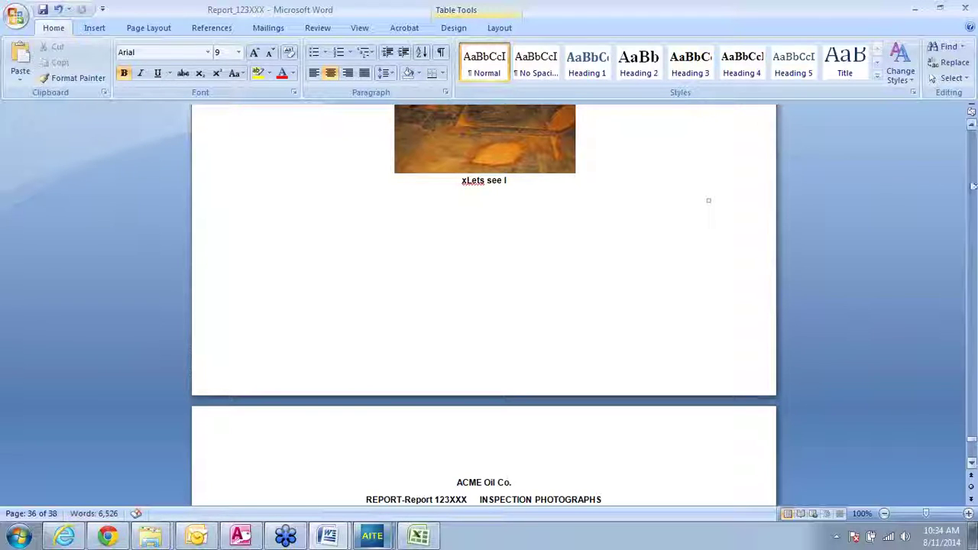
Step: Look back through the inspection photograph pages from Pic 4 to Pic 3 and the pages before them
left_click(969, 453)
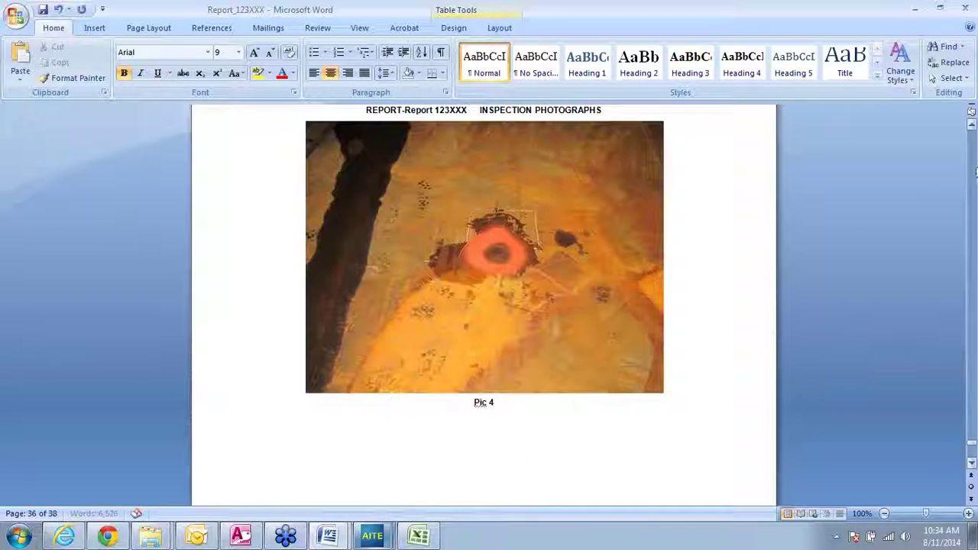
left_click(971, 158)
left_click(970, 158)
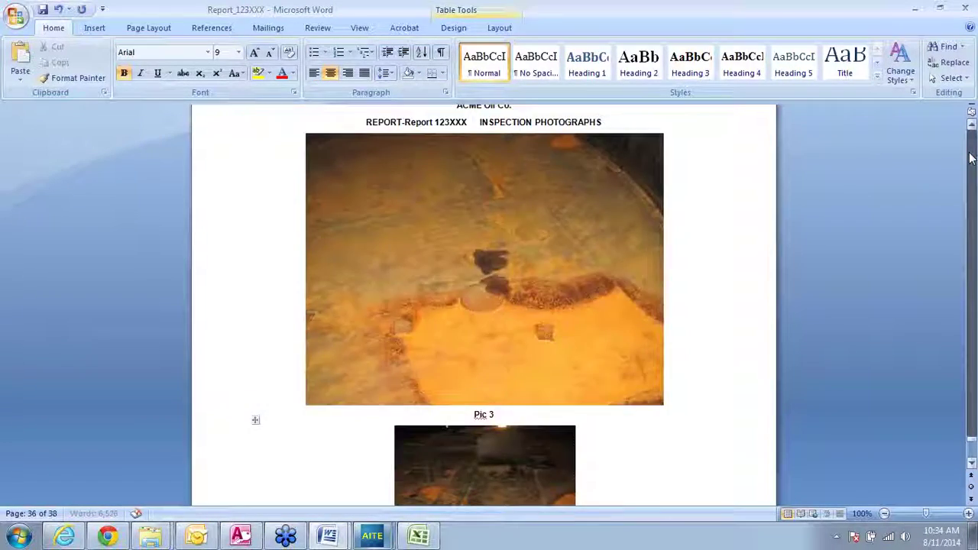
left_click(971, 158)
left_click(971, 159)
left_click(970, 158)
left_click(970, 158)
left_click(970, 158)
left_click(971, 153)
left_click(971, 147)
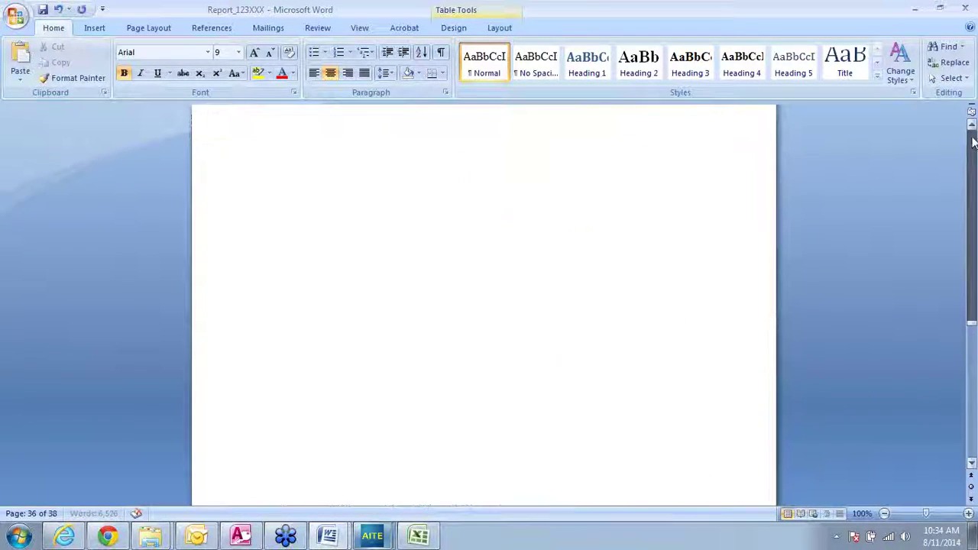
Step: Close the exported Word report and the related-files download window, and switch to the Report Data Builder in AITE
left_click(966, 10)
left_click(510, 306)
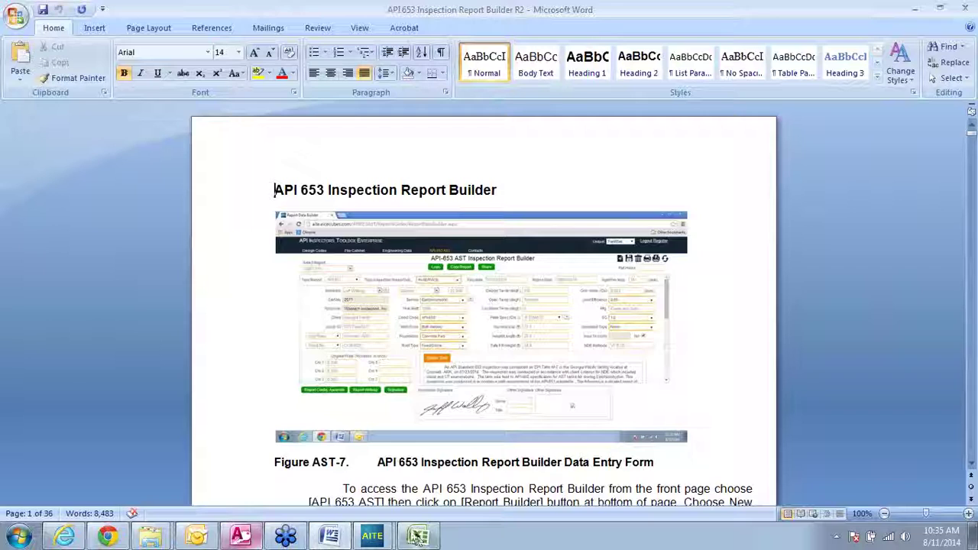
mouse_move(372, 535)
left_click(399, 505)
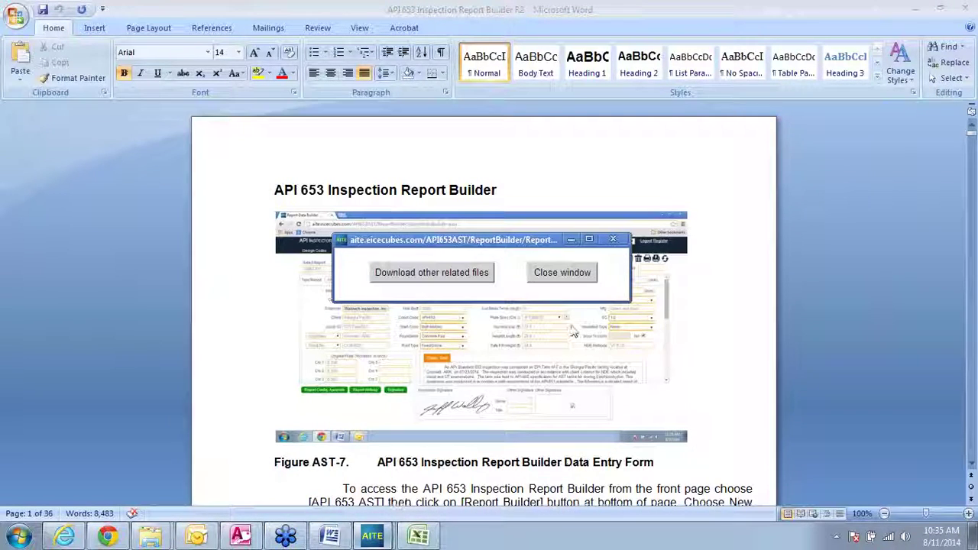
left_click(569, 273)
mouse_move(379, 541)
left_click(372, 504)
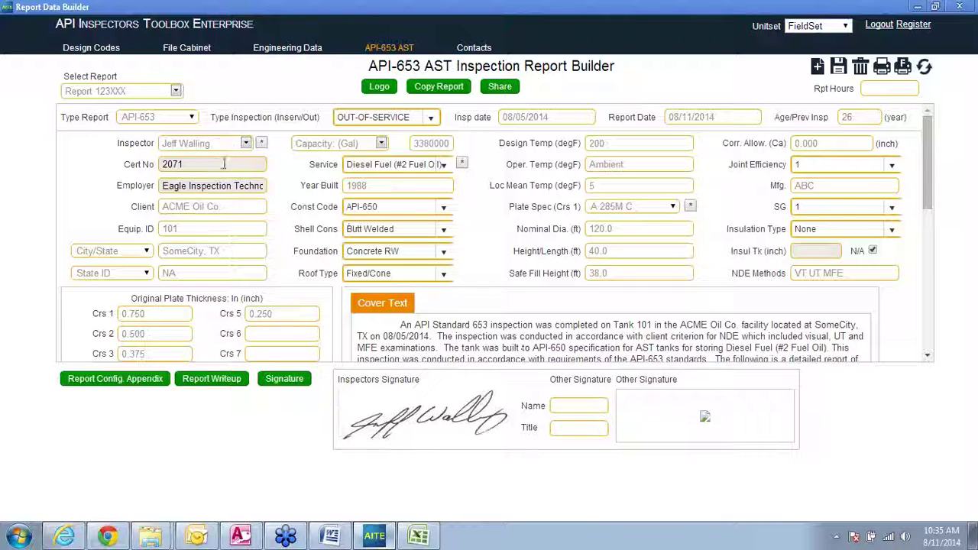
Step: Copy Report 123XXX to a new report named "Rename It 123"
left_click(231, 206)
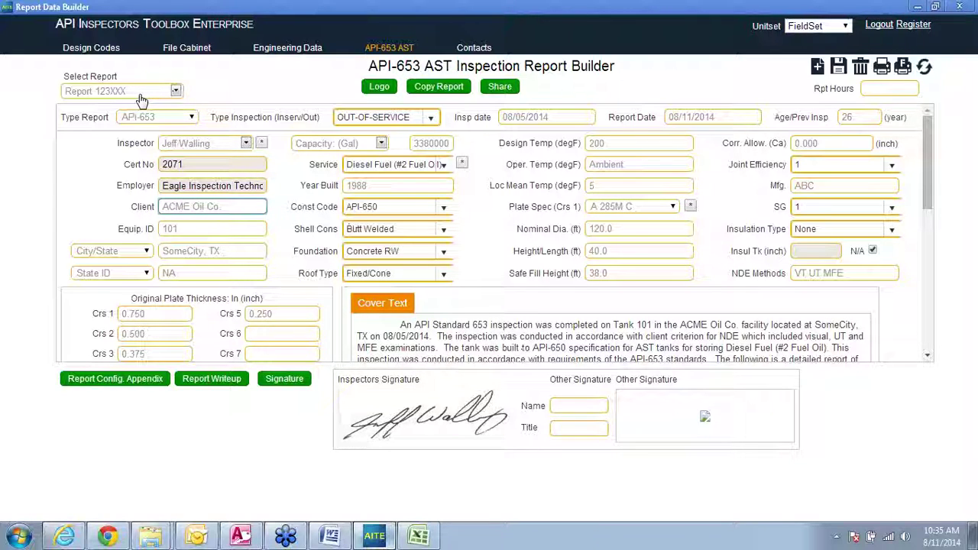
left_click(439, 86)
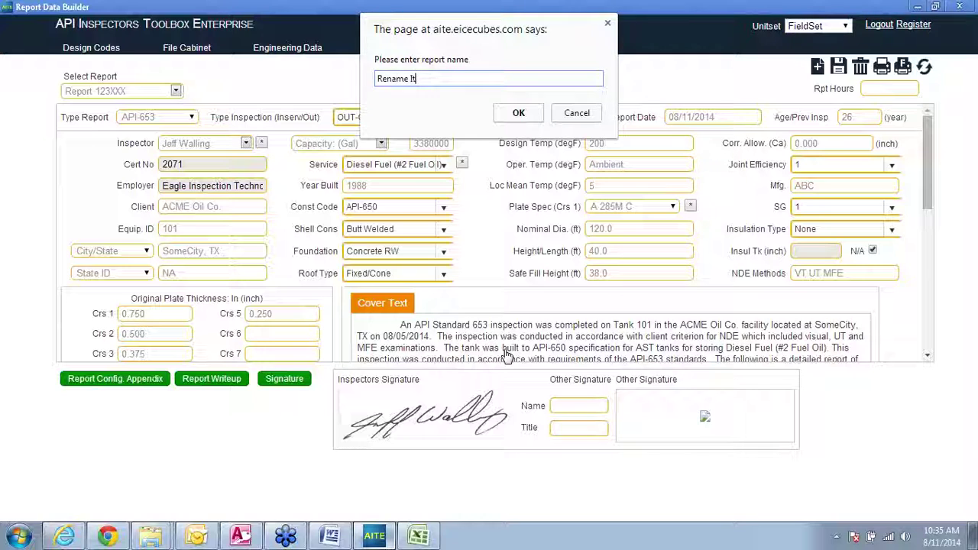
left_click(538, 113)
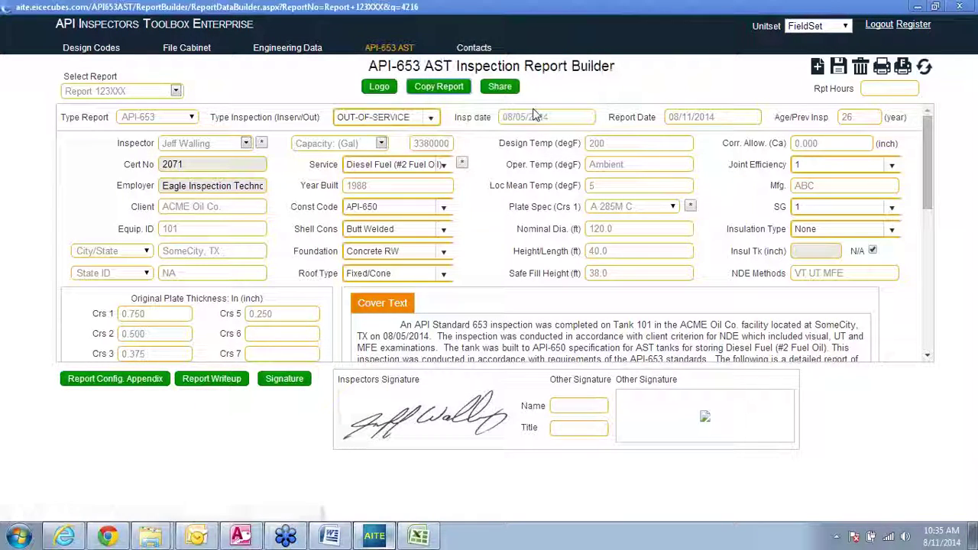
left_click(576, 92)
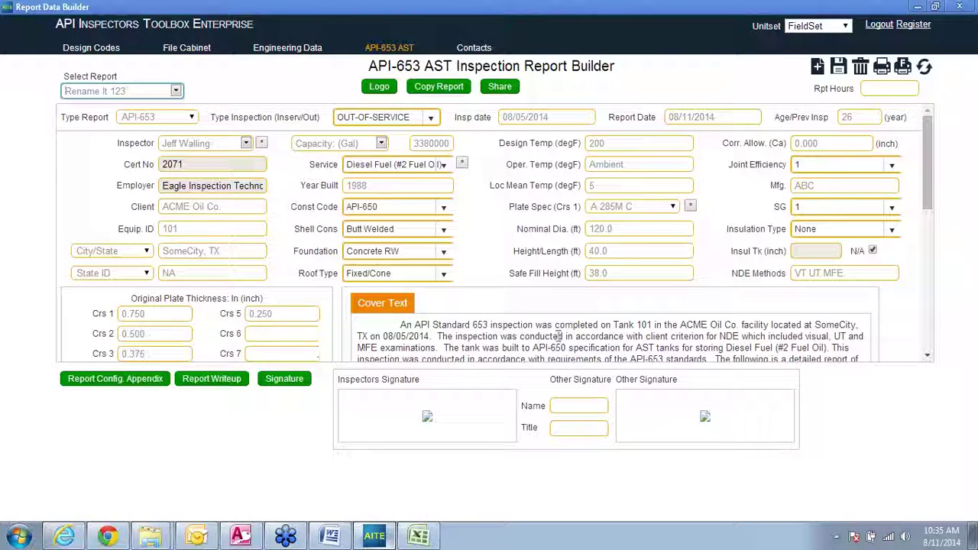
Step: Check the copied report's cover text, its foundation recommendations in the write-up, and its appendix configuration
left_click_drag(580, 325, 745, 357)
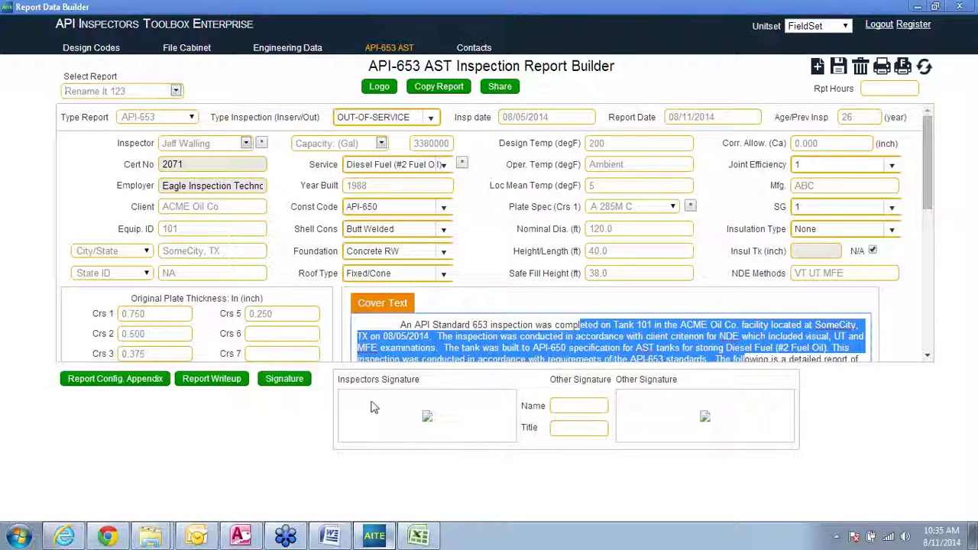
left_click(196, 385)
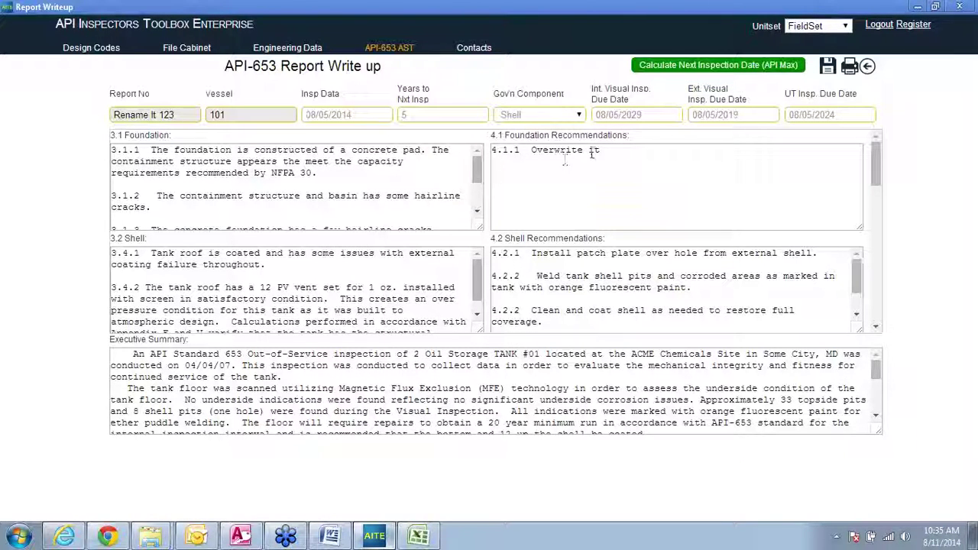
left_click_drag(602, 150, 537, 152)
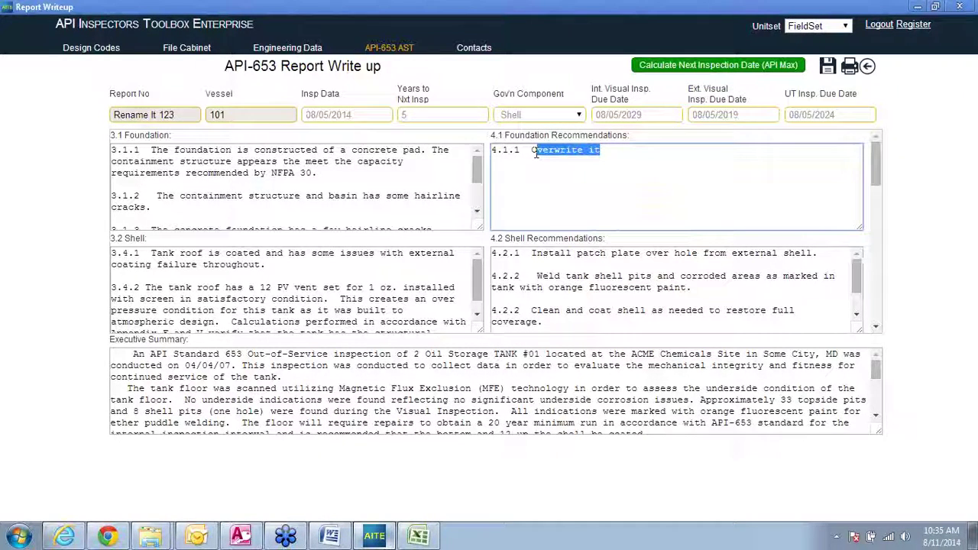
left_click(862, 67)
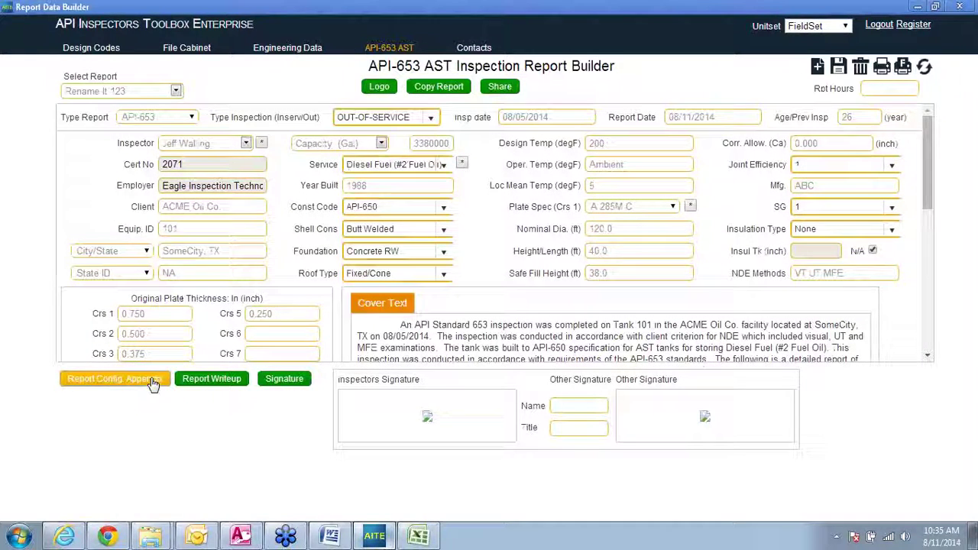
left_click(153, 382)
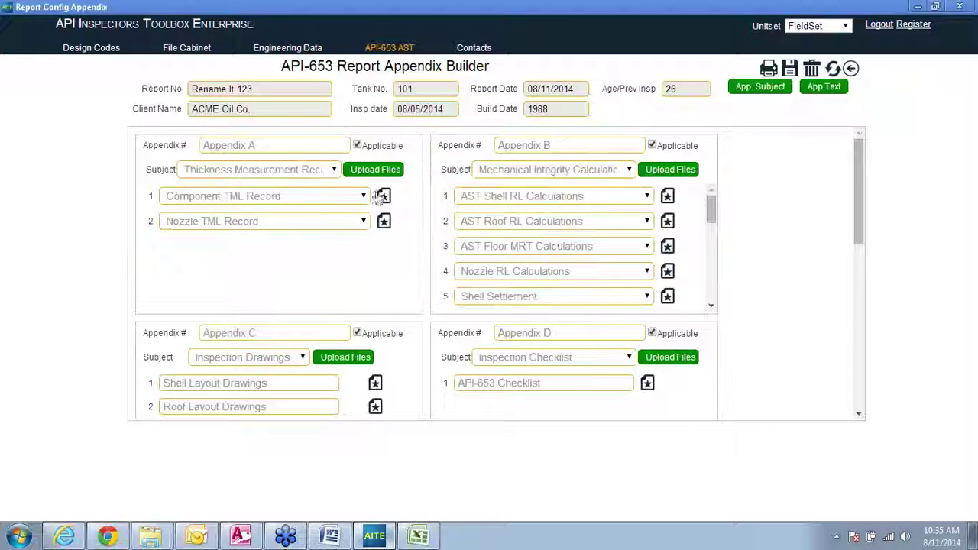
left_click(851, 68)
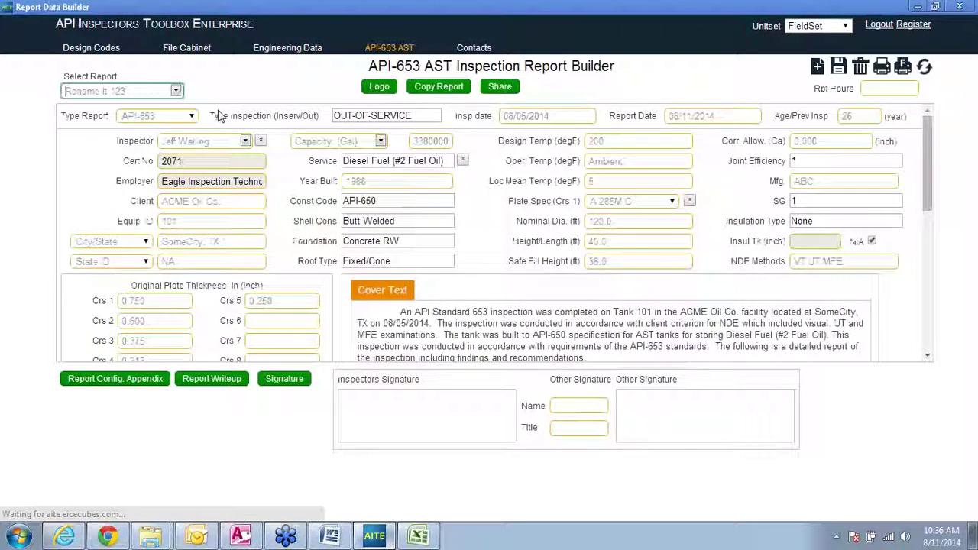
Step: Browse the list of saved reports and load Report 123XXX
left_click(176, 91)
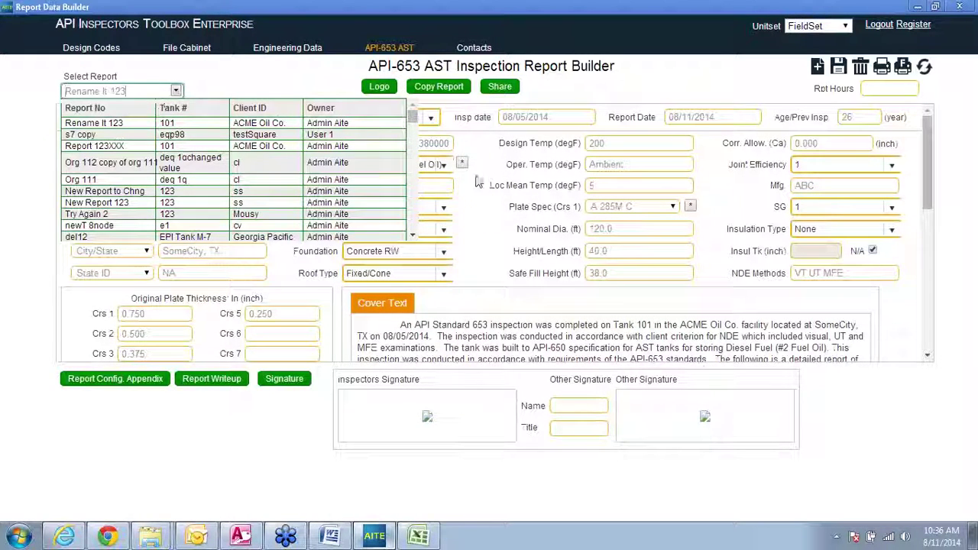
left_click_drag(413, 127, 413, 230)
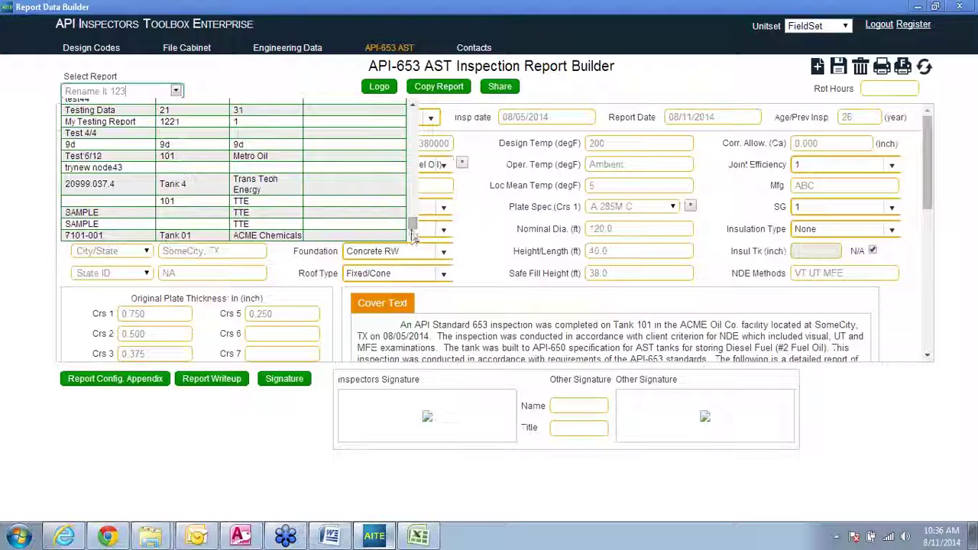
left_click_drag(412, 229, 416, 107)
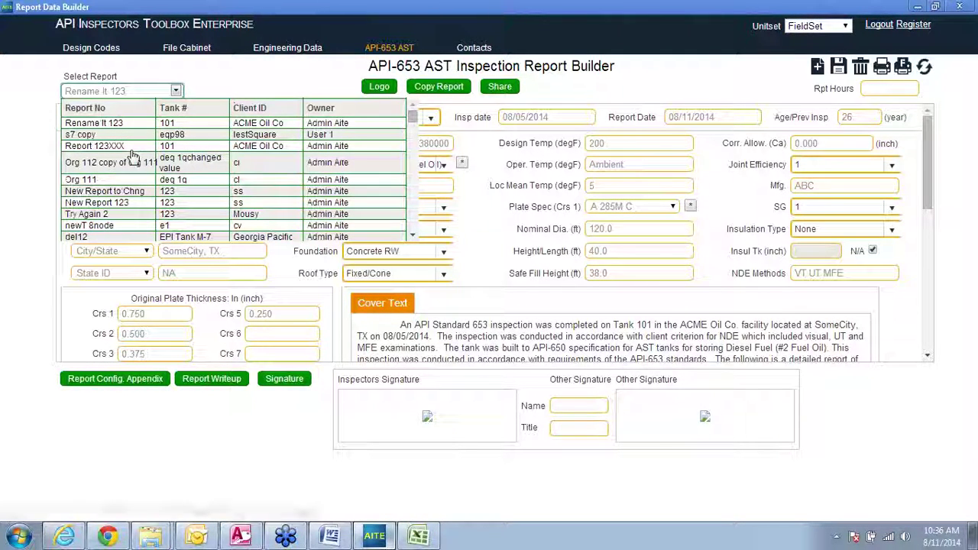
left_click(107, 148)
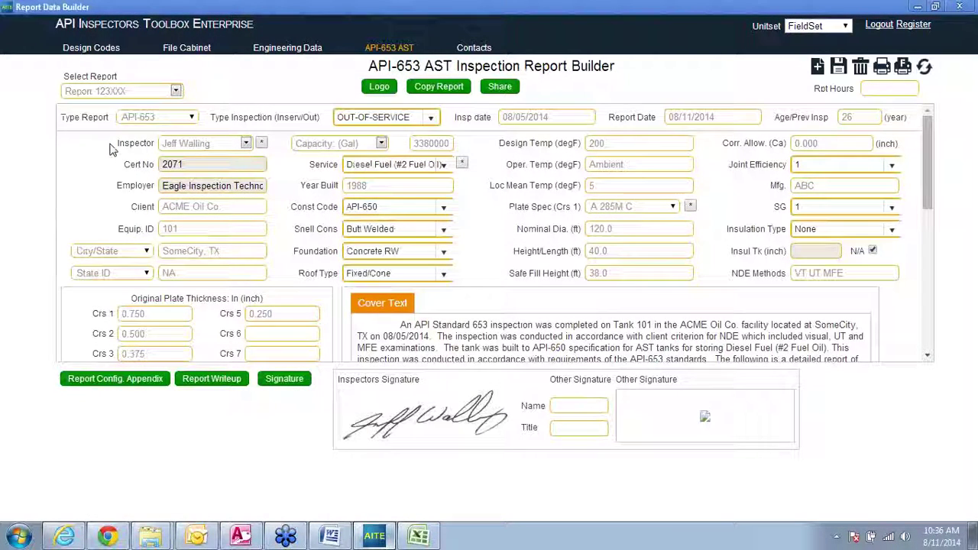
Step: Export the CMLs from Report 123XXX's Component TML Record in Appendix A and open the exported workbook in Excel
left_click(160, 380)
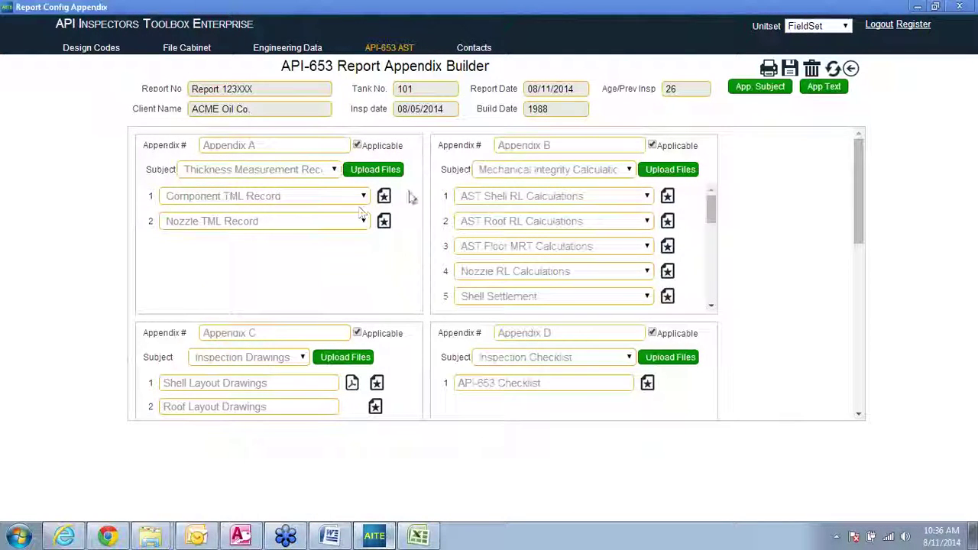
left_click(386, 196)
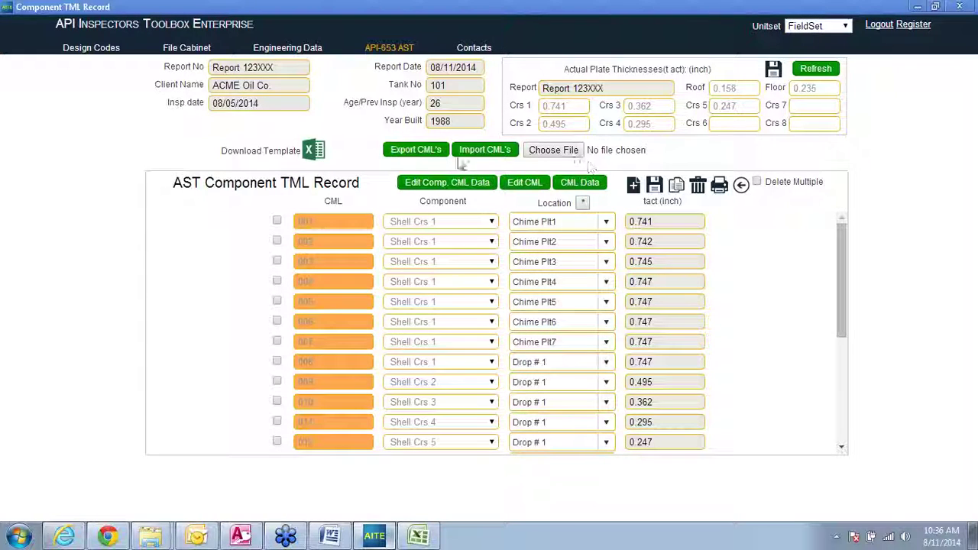
left_click(425, 152)
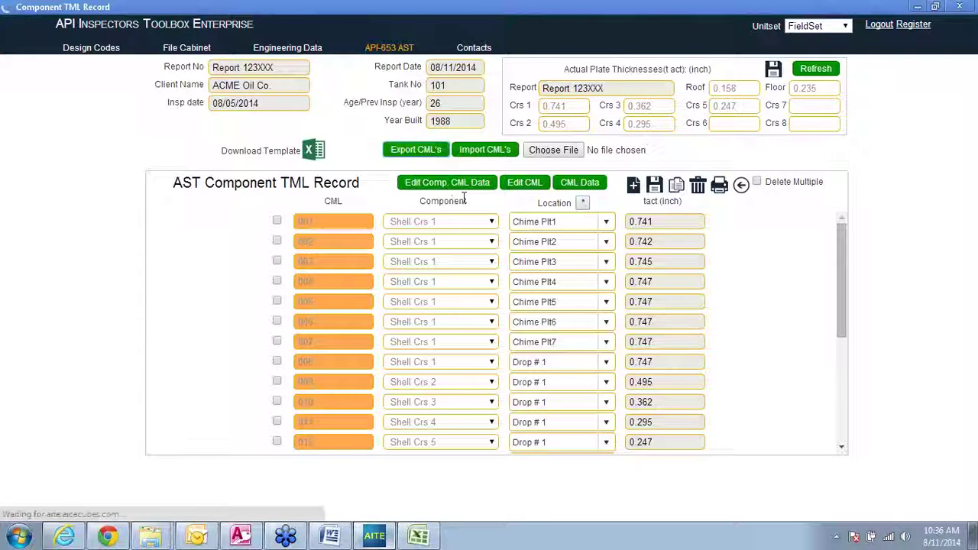
left_click(76, 505)
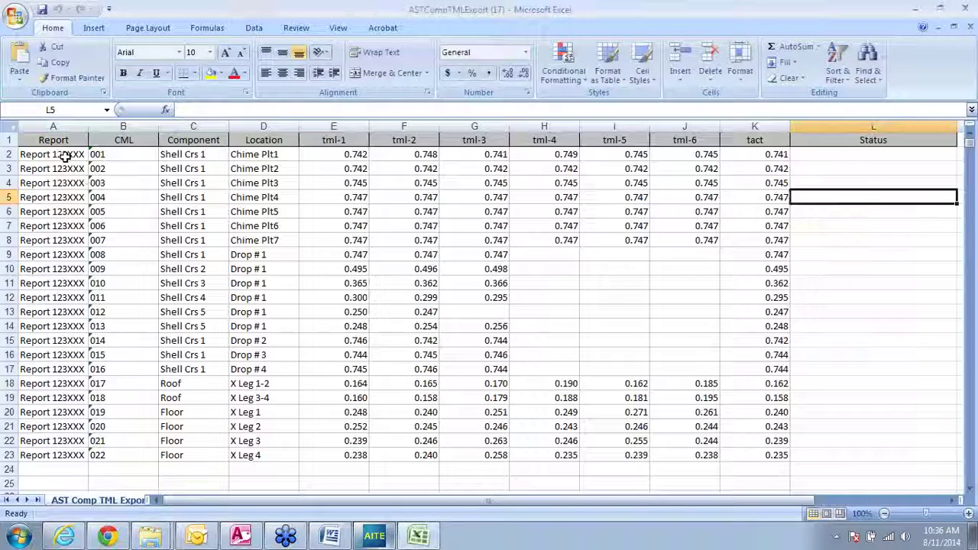
Step: Replace the report name in cell A2 with "Rename It 123"
left_click(269, 109)
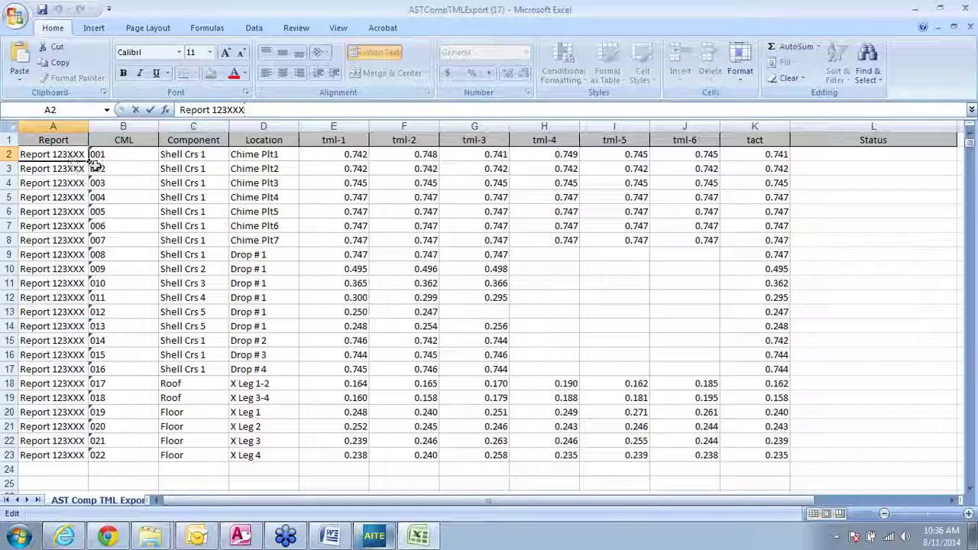
key("BackSpace")
key("BackSpace")
key("BackSpace")
key("BackSpace")
key("BackSpace")
key("BackSpace")
key("BackSpace")
key("BackSpace")
key("BackSpace")
key("BackSpace")
key("BackSpace")
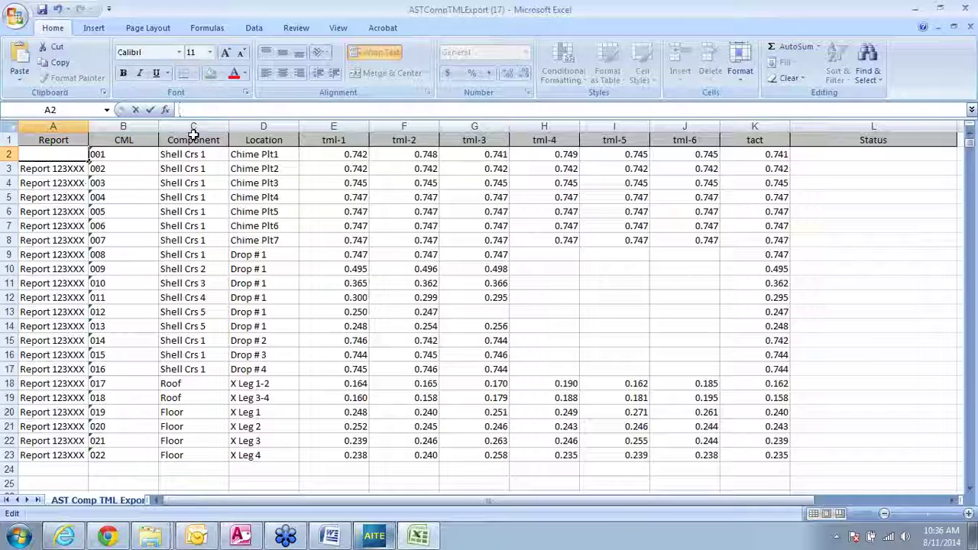
type("Name It 123")
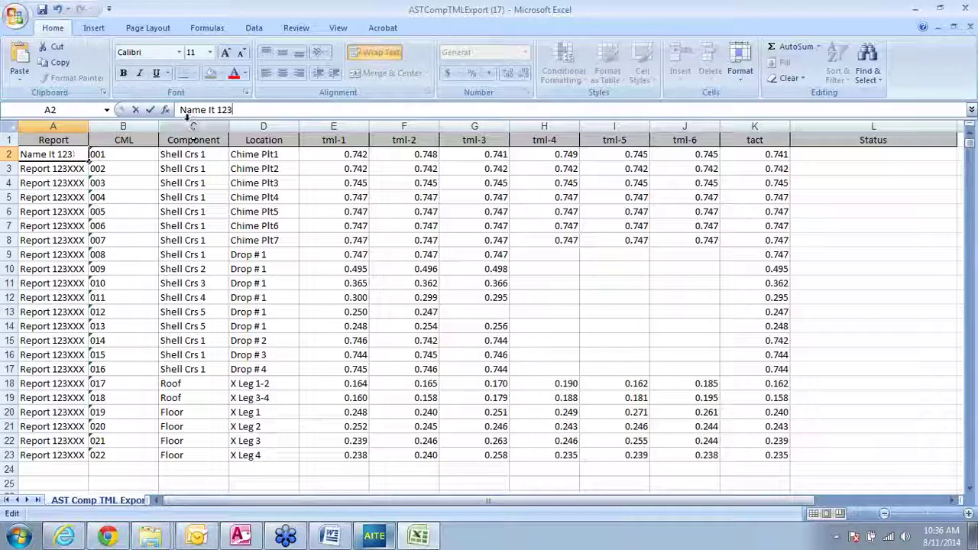
left_click(180, 110)
type("Re")
key("Delete")
type("n")
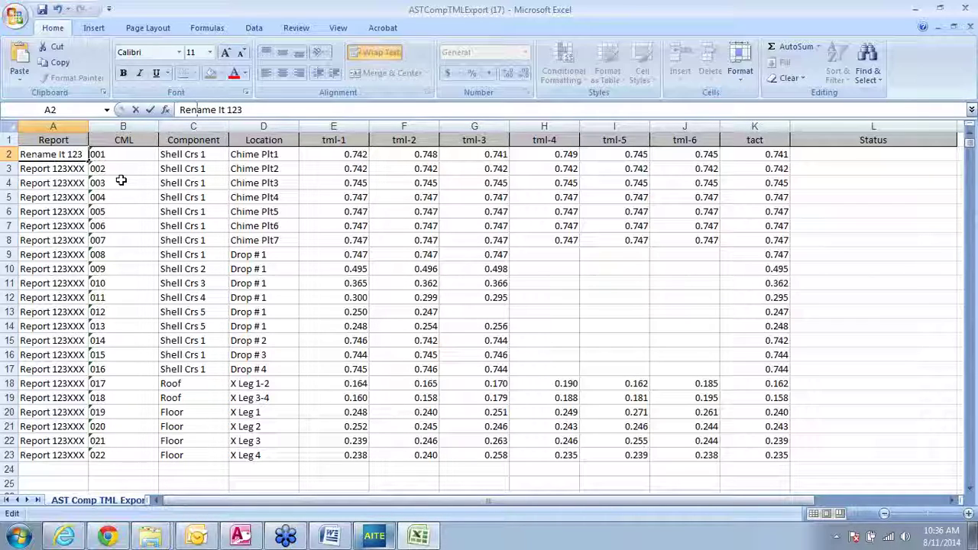
Step: Copy the report name from A2 down the Report column through row 23
key("Escape")
key("ctrl+c")
key("Down")
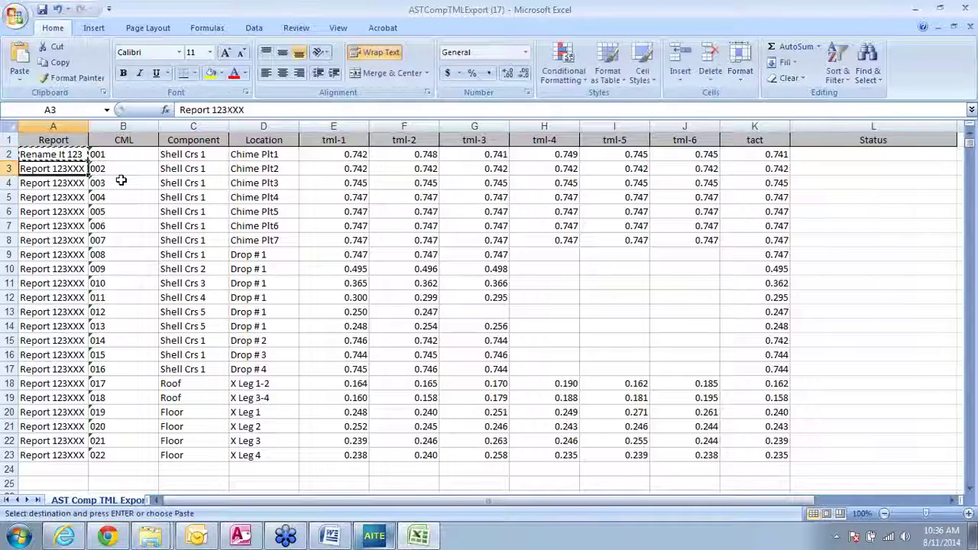
key("ctrl+v")
left_click_drag(72, 154, 90, 463)
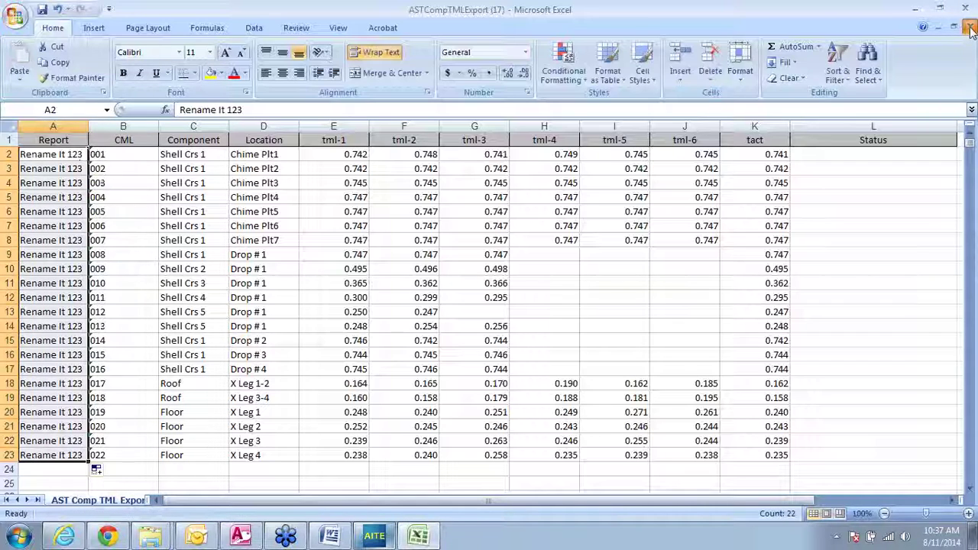
Step: Save and close the exported TML workbook, and return in AITE from the Component TML Record to the Appendix Builder
left_click(970, 27)
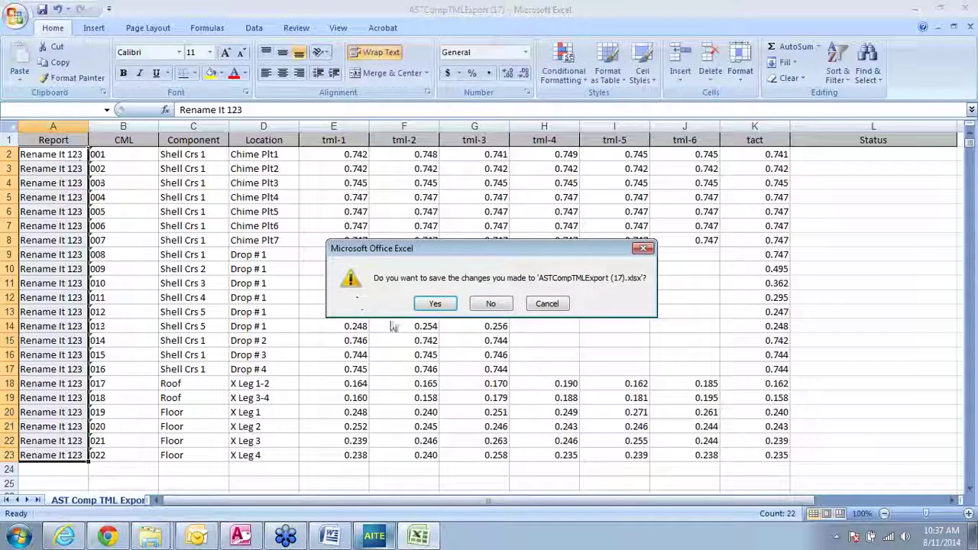
left_click(439, 305)
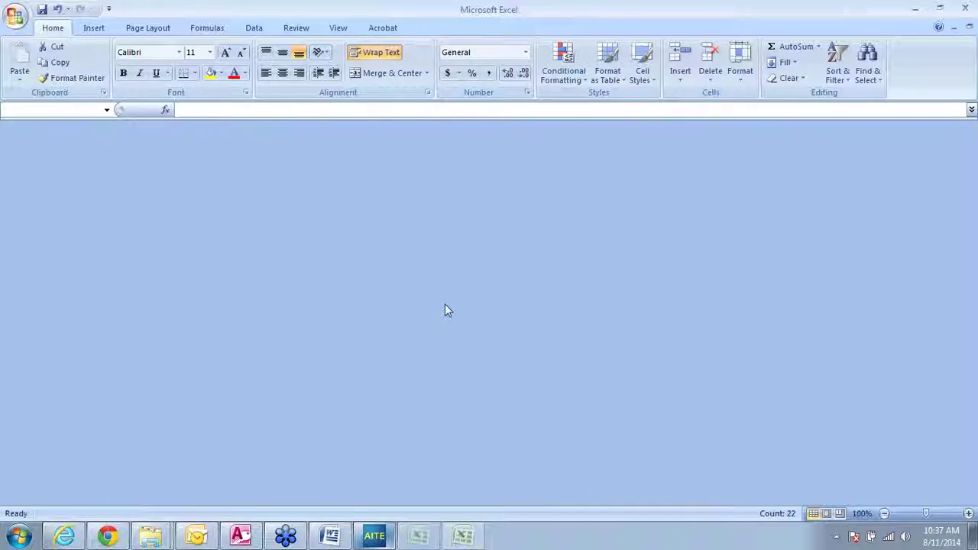
left_click(373, 536)
left_click(743, 184)
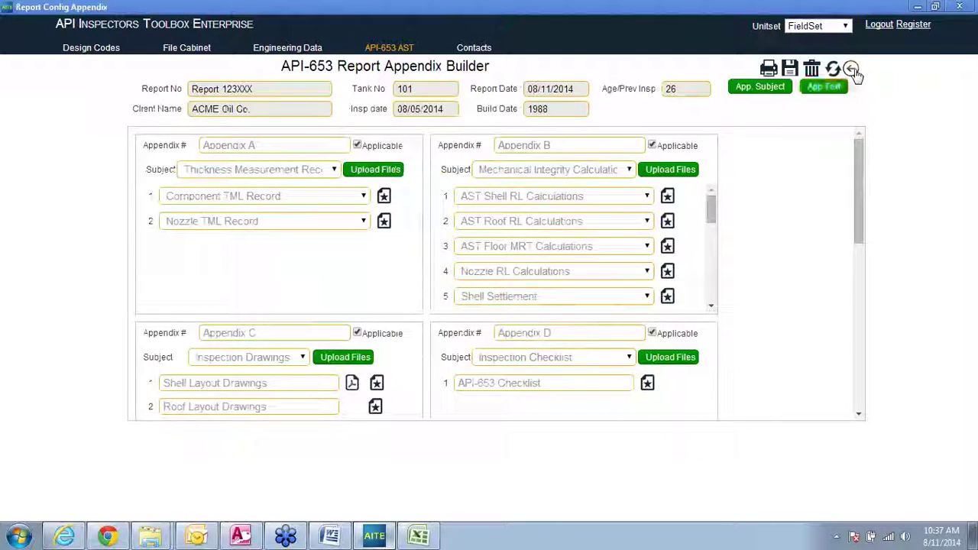
Step: Return from the Appendix Builder to the Report Builder and load the report "Rename It 123"
left_click(852, 70)
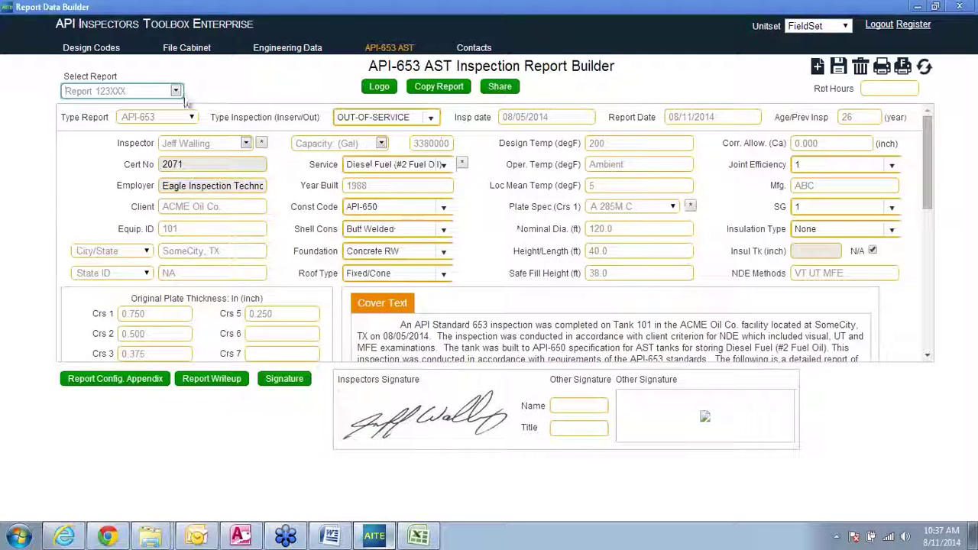
left_click(176, 91)
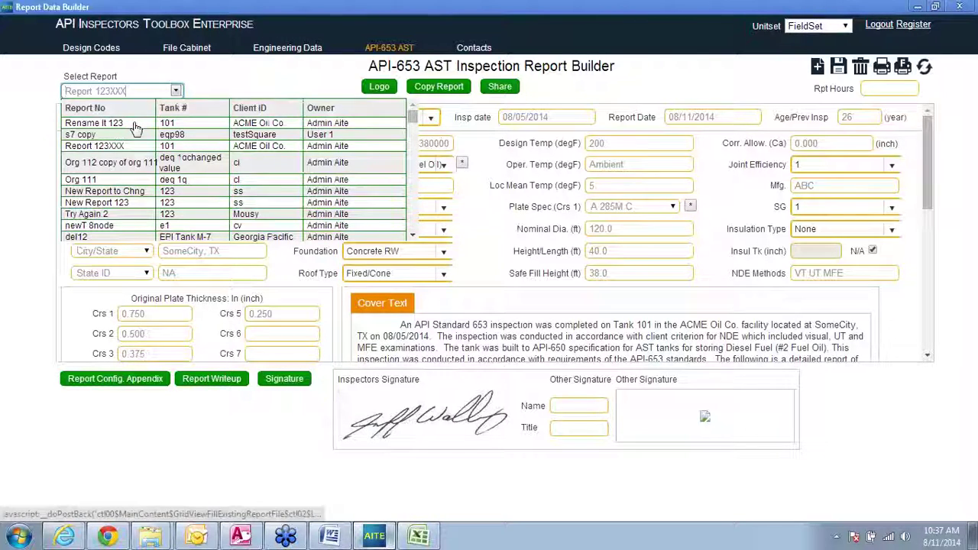
left_click(139, 126)
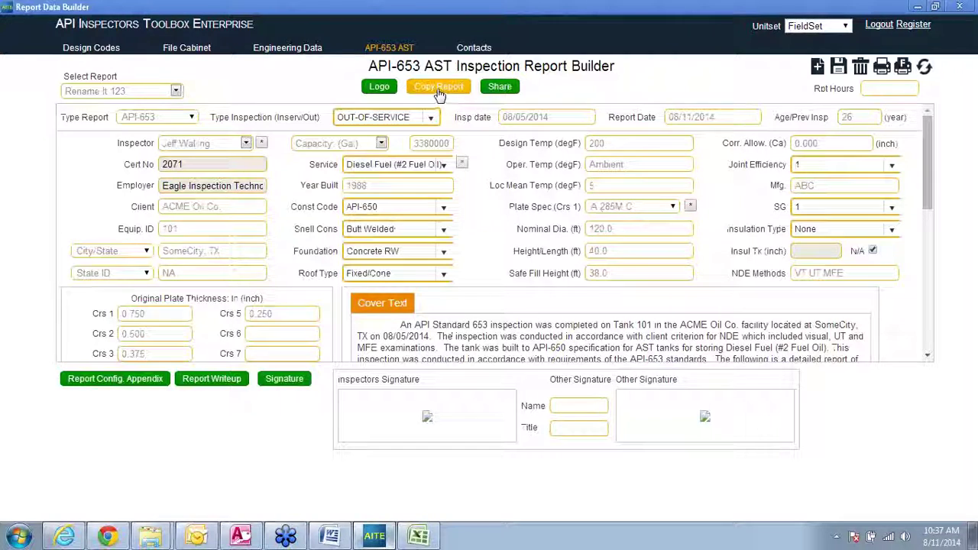
Step: View the logo settings of the report "Rename It 123" and close them without uploading a file
left_click(381, 89)
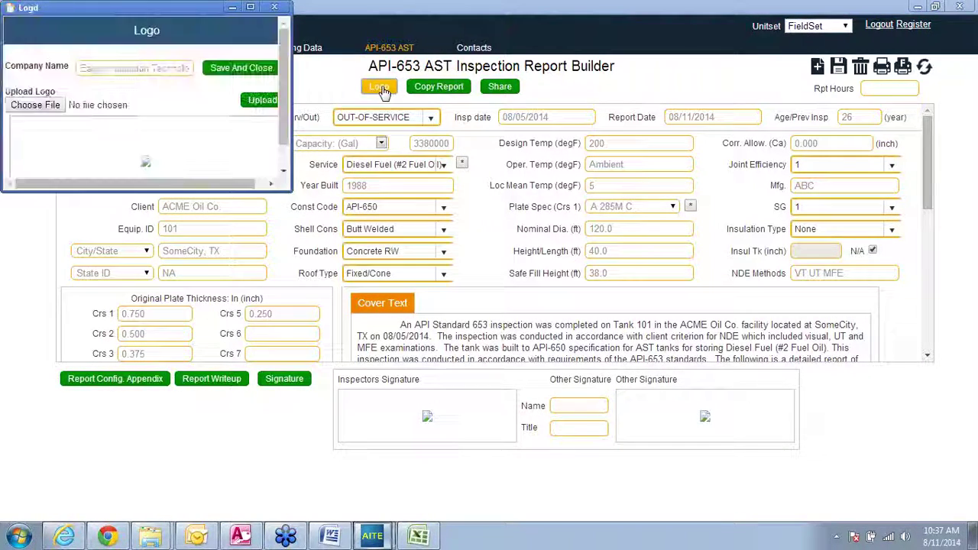
left_click(274, 7)
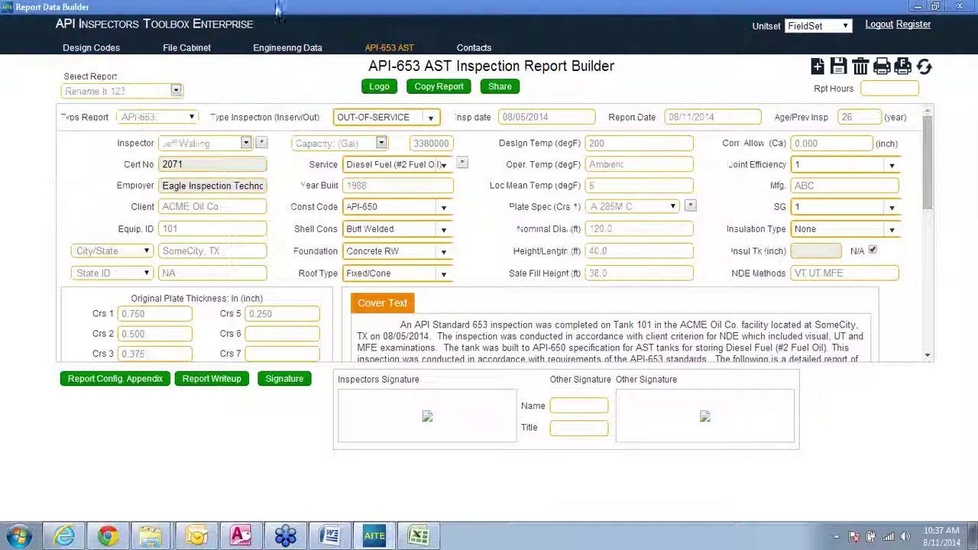
left_click(886, 95)
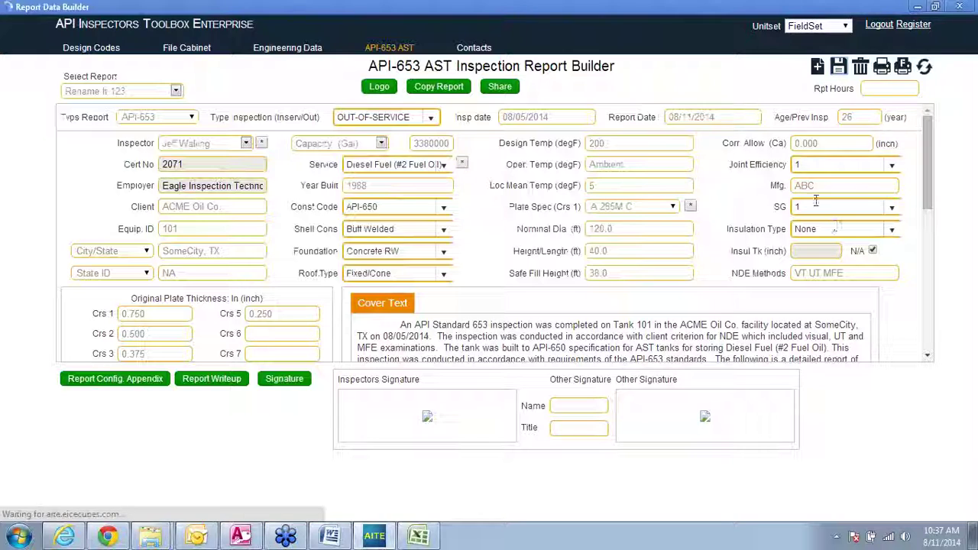
Step: Share the report "Rename It 123" with User 1, User 2 and User 3
left_click(499, 86)
left_click(574, 90)
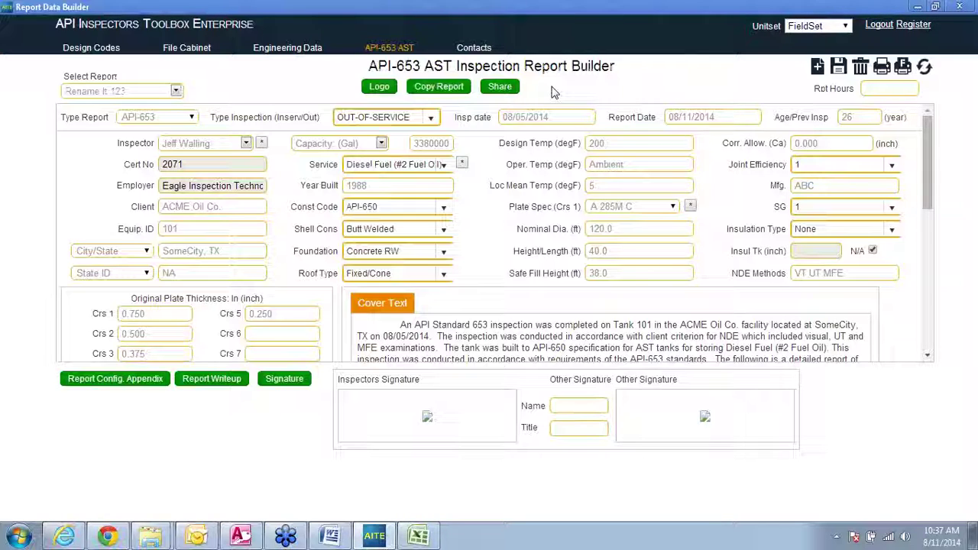
left_click(641, 166)
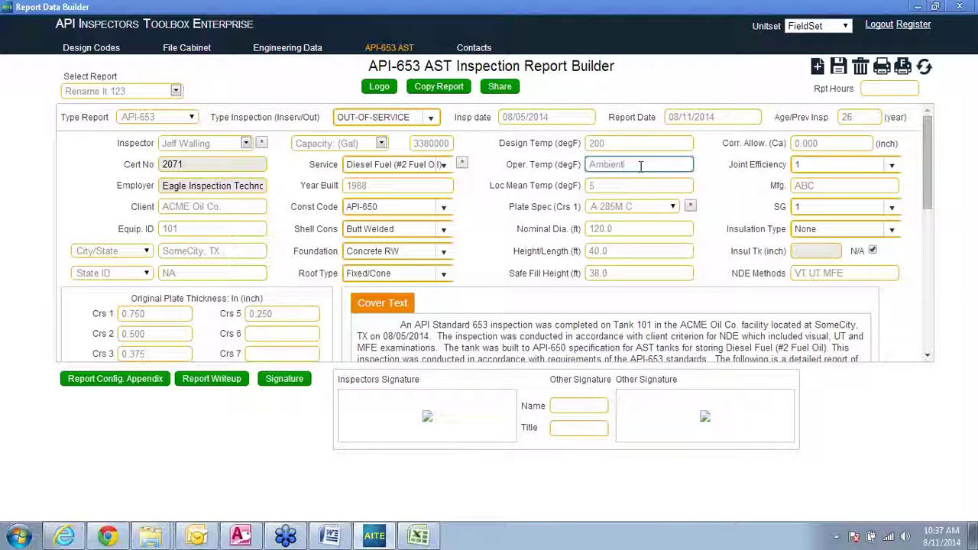
left_click(501, 87)
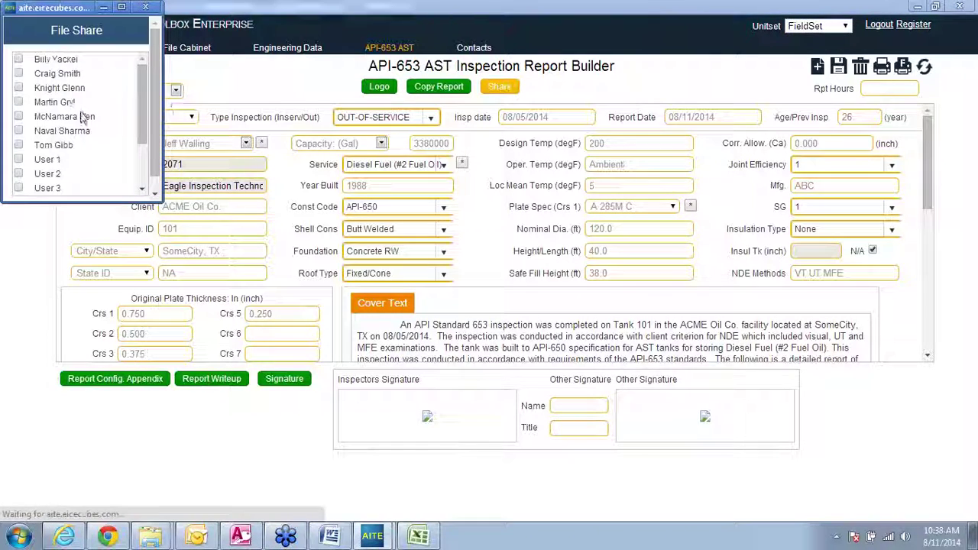
left_click(18, 159)
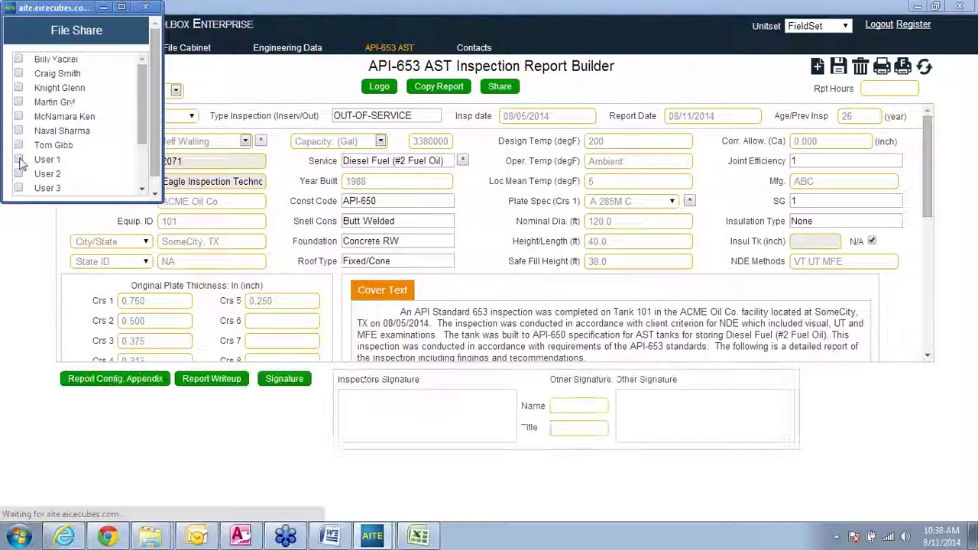
left_click(18, 188)
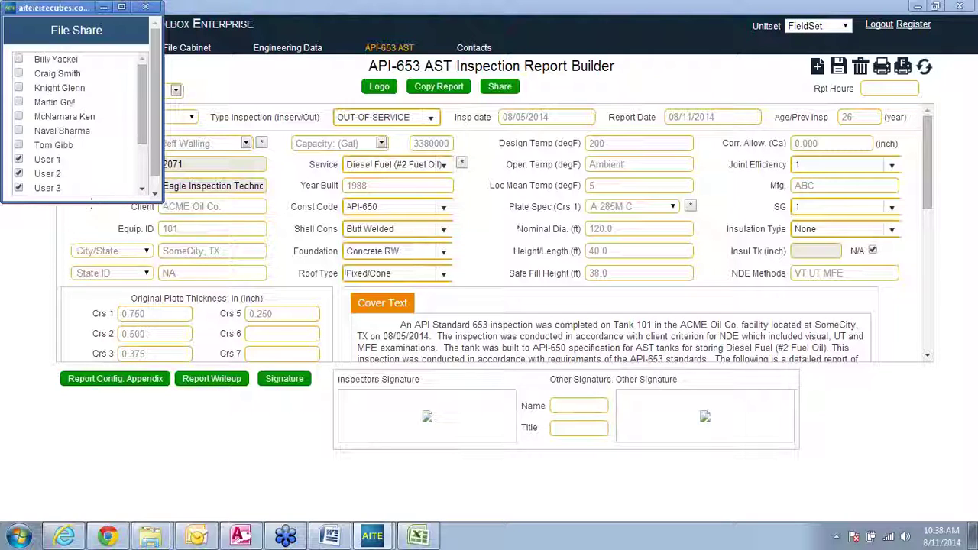